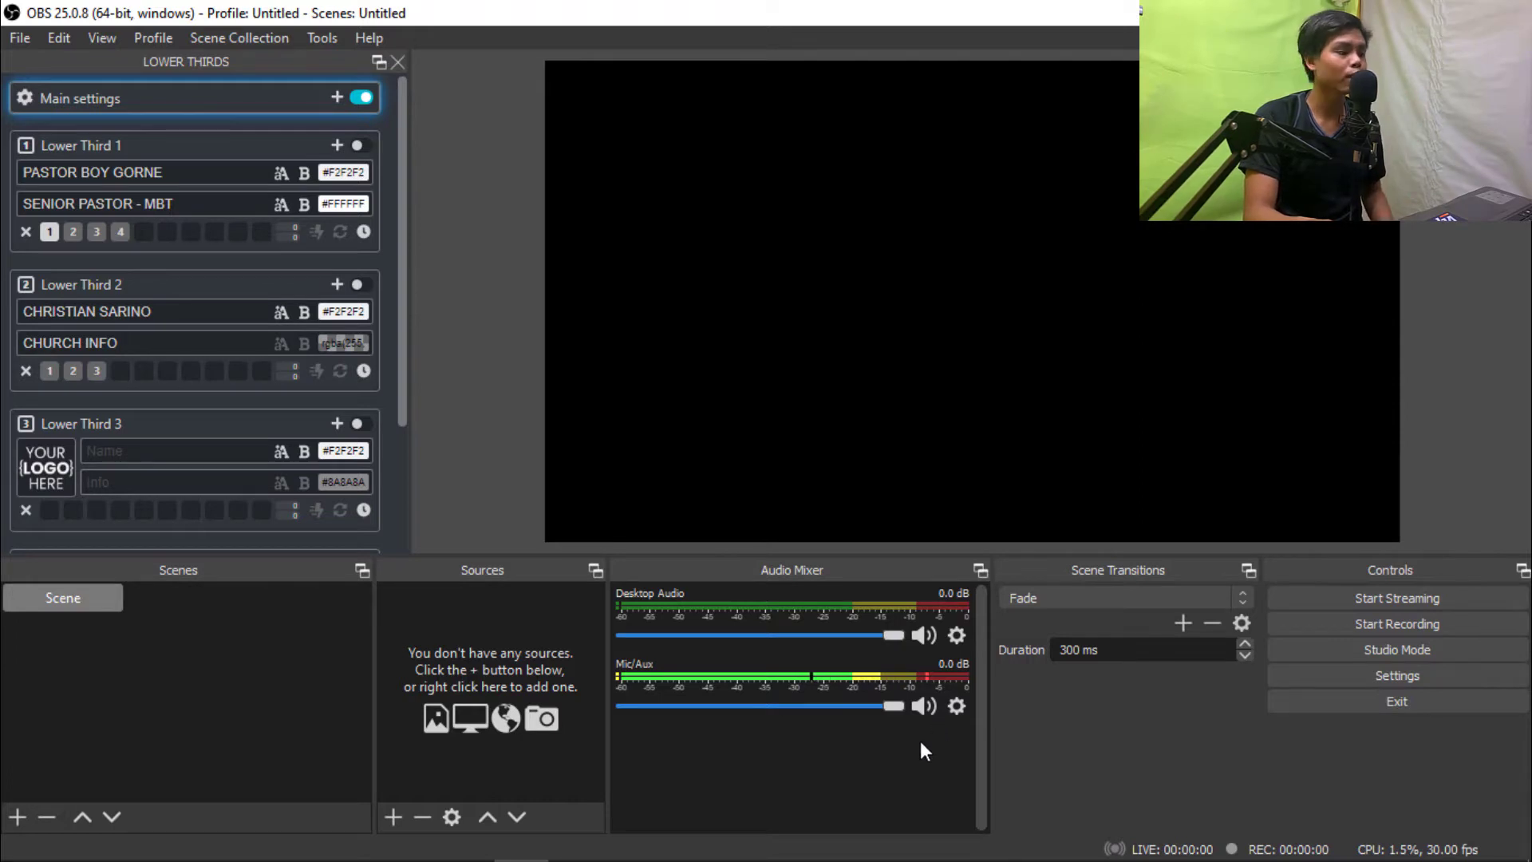
- Rename the existing scene as OPENING SCENE and switch the display of the scenes to List Mode
{"action": "left_click", "coordinate": [251, 716]}
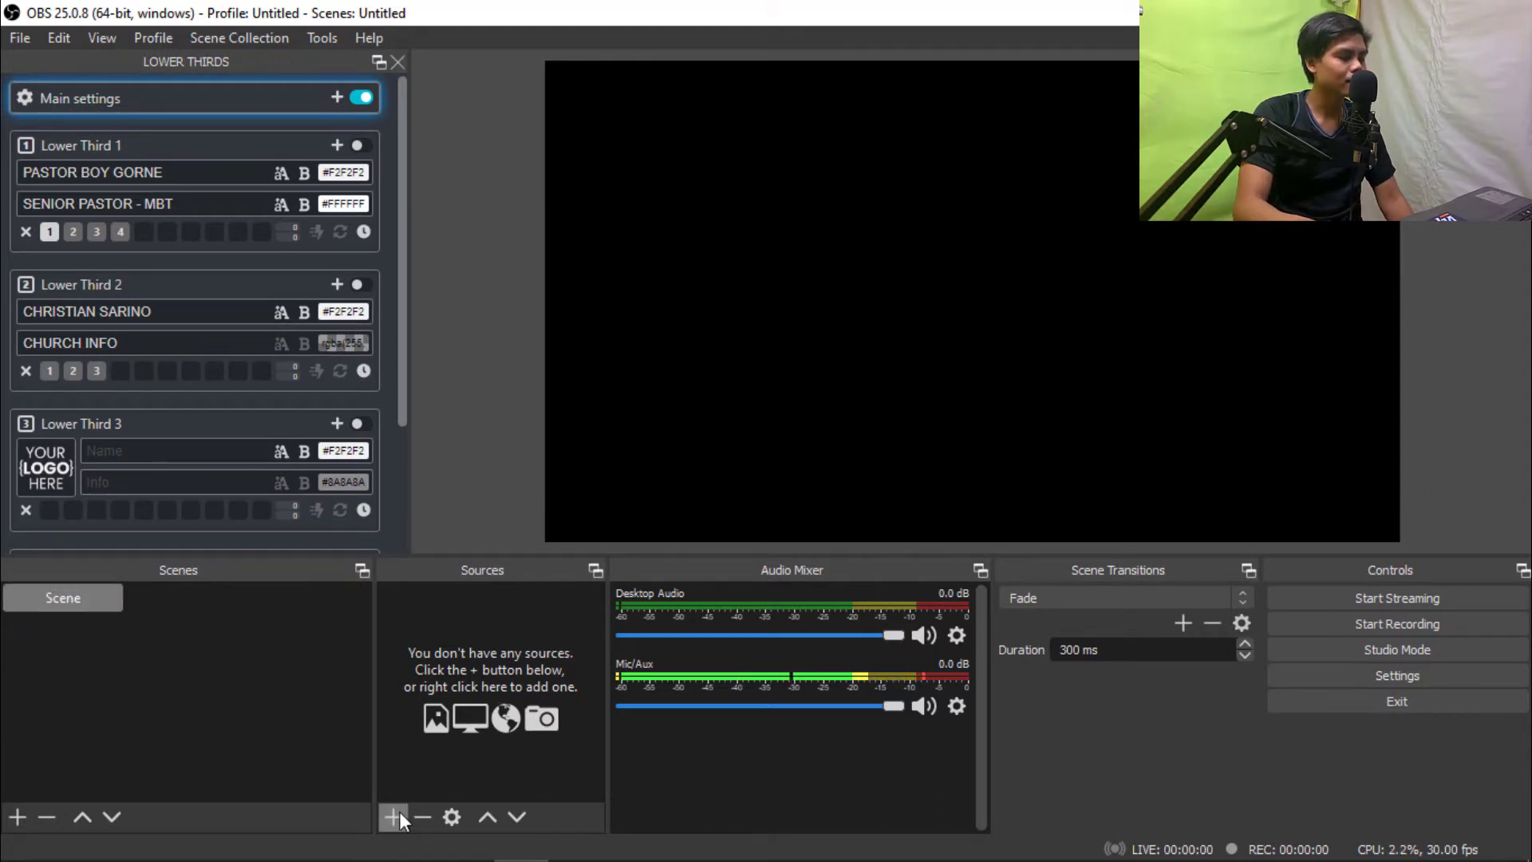
{"action": "right_click", "coordinate": [31, 597]}
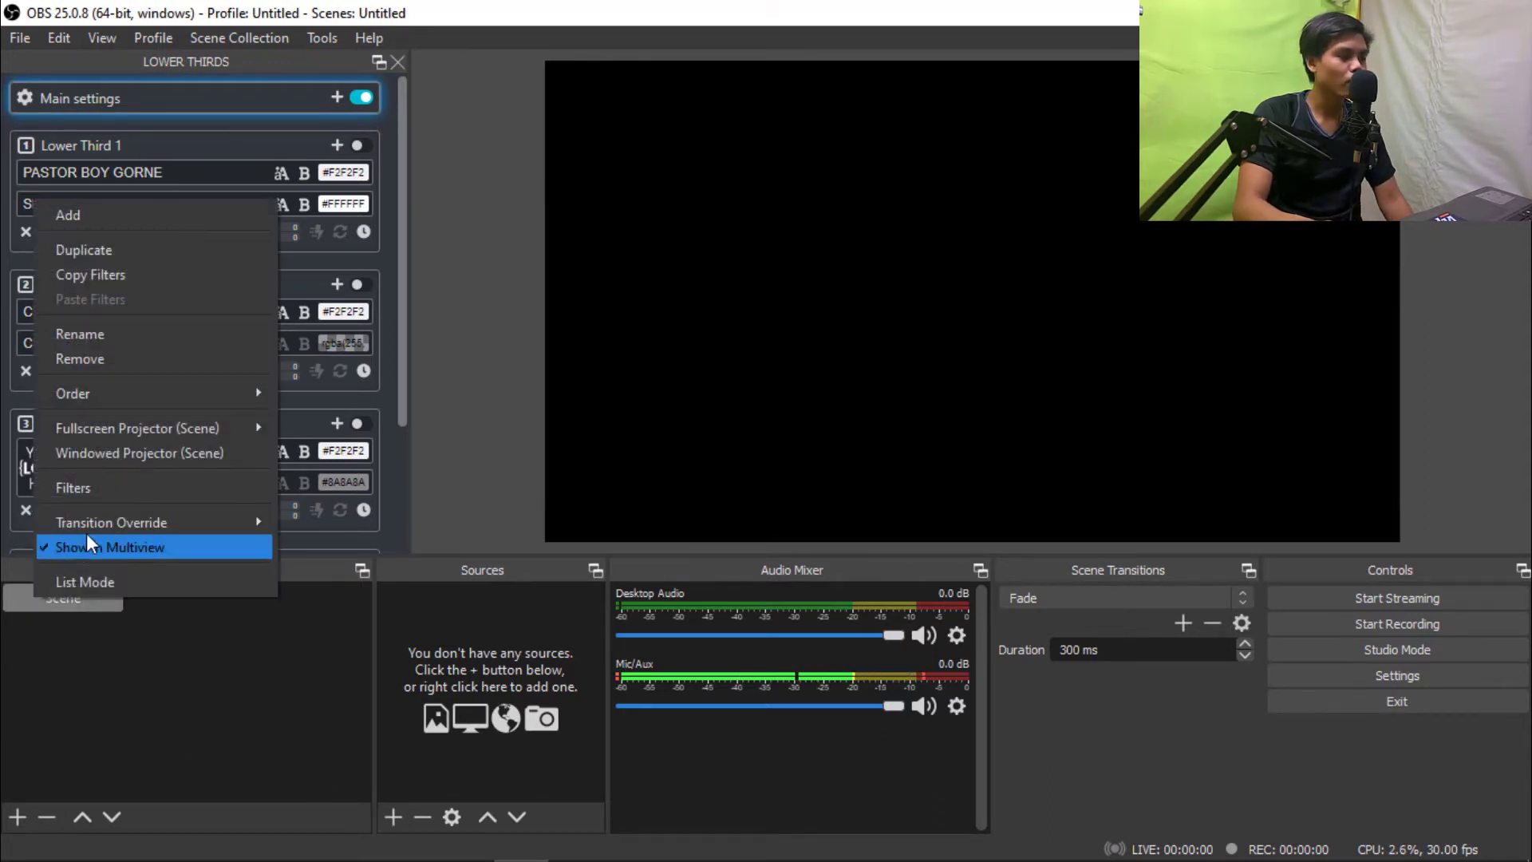
{"action": "left_click", "coordinate": [183, 336]}
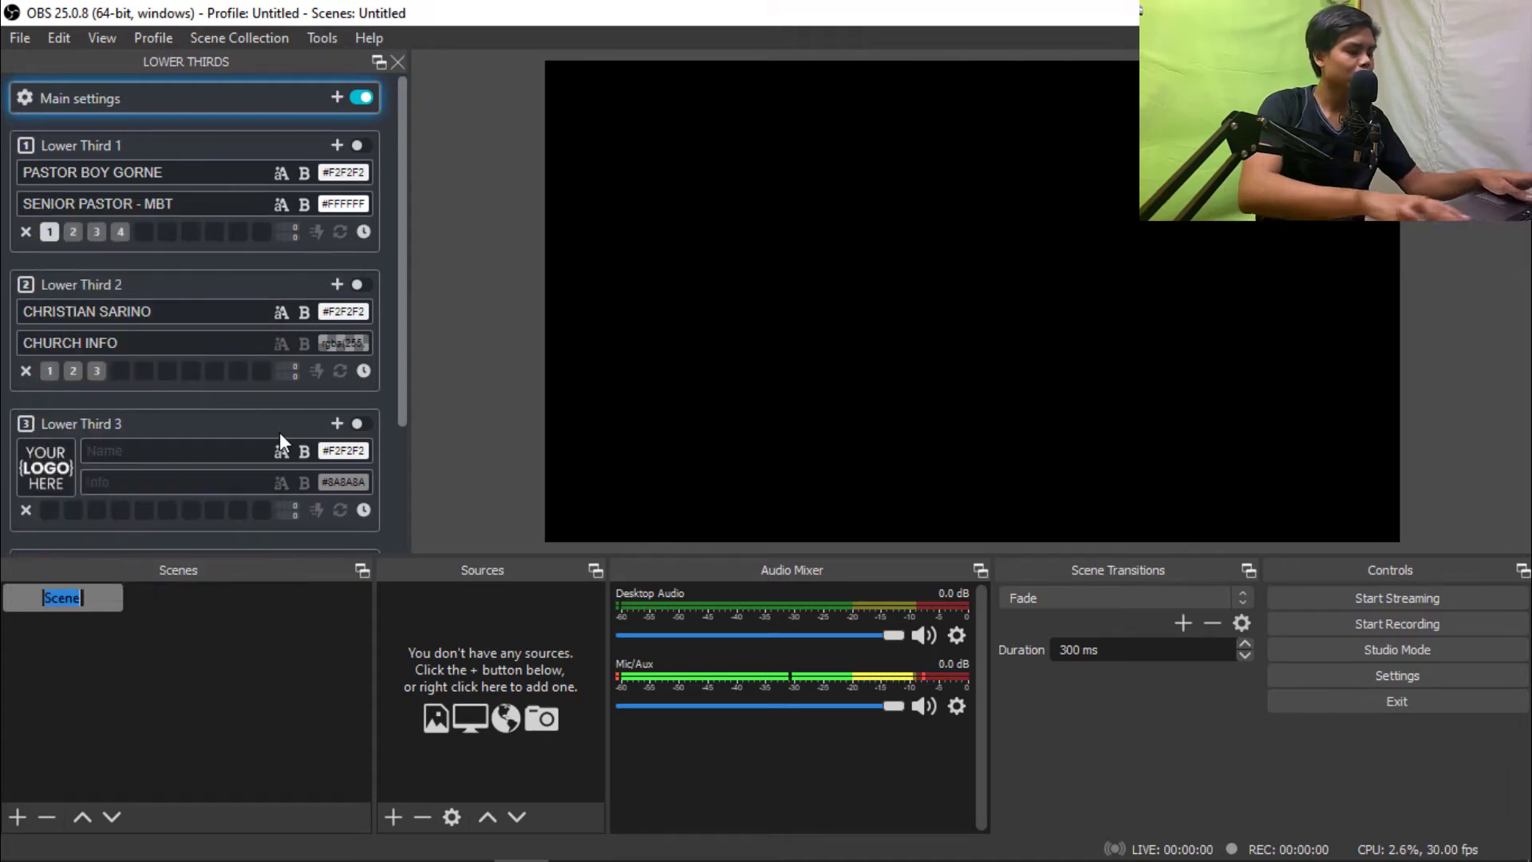
{"action": "type", "text": "OPENING"}
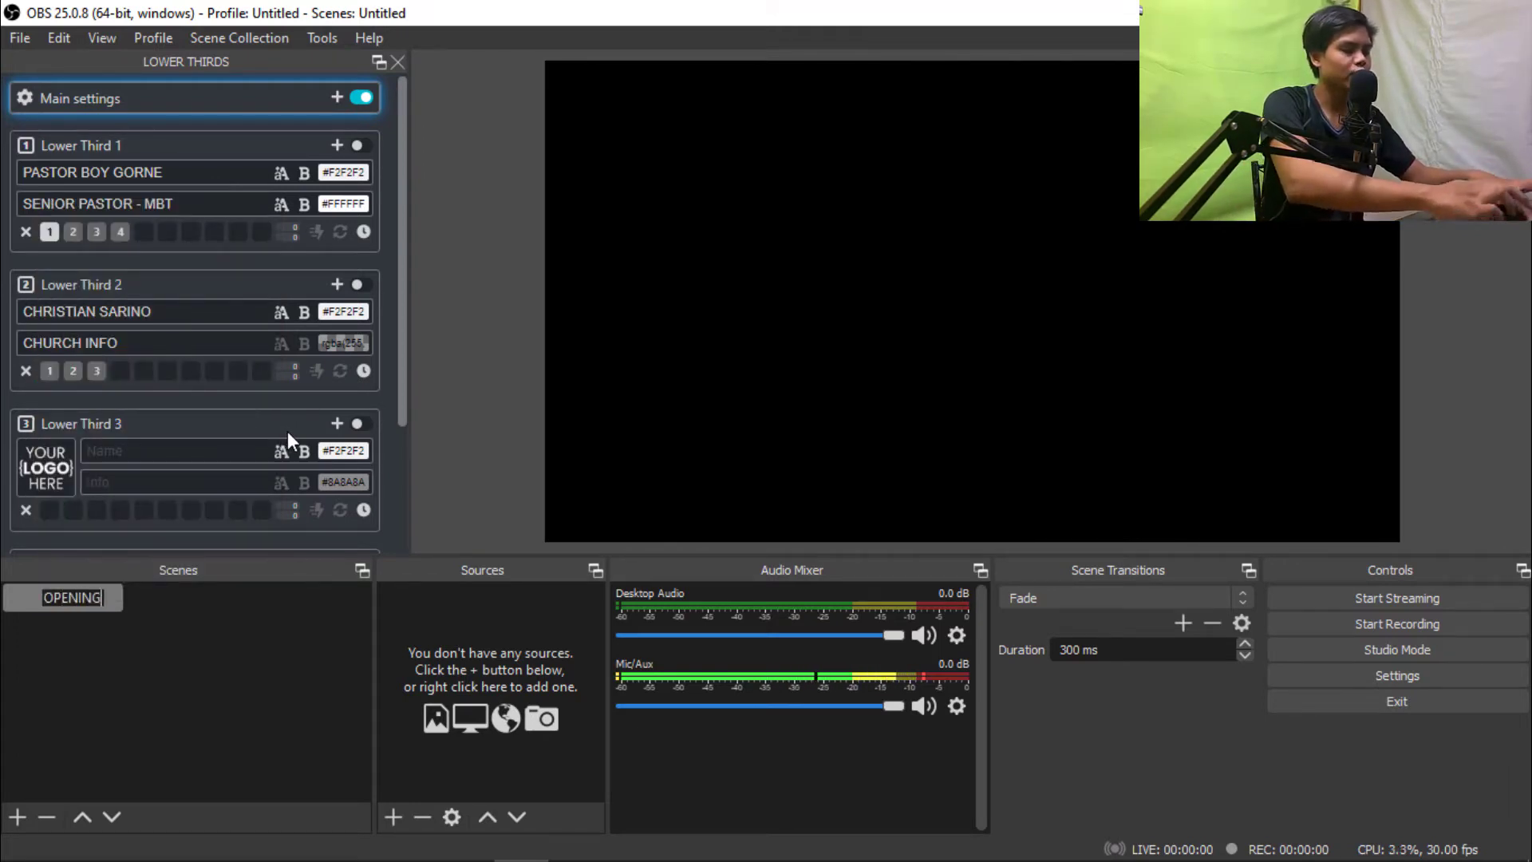
{"action": "key", "text": "Return"}
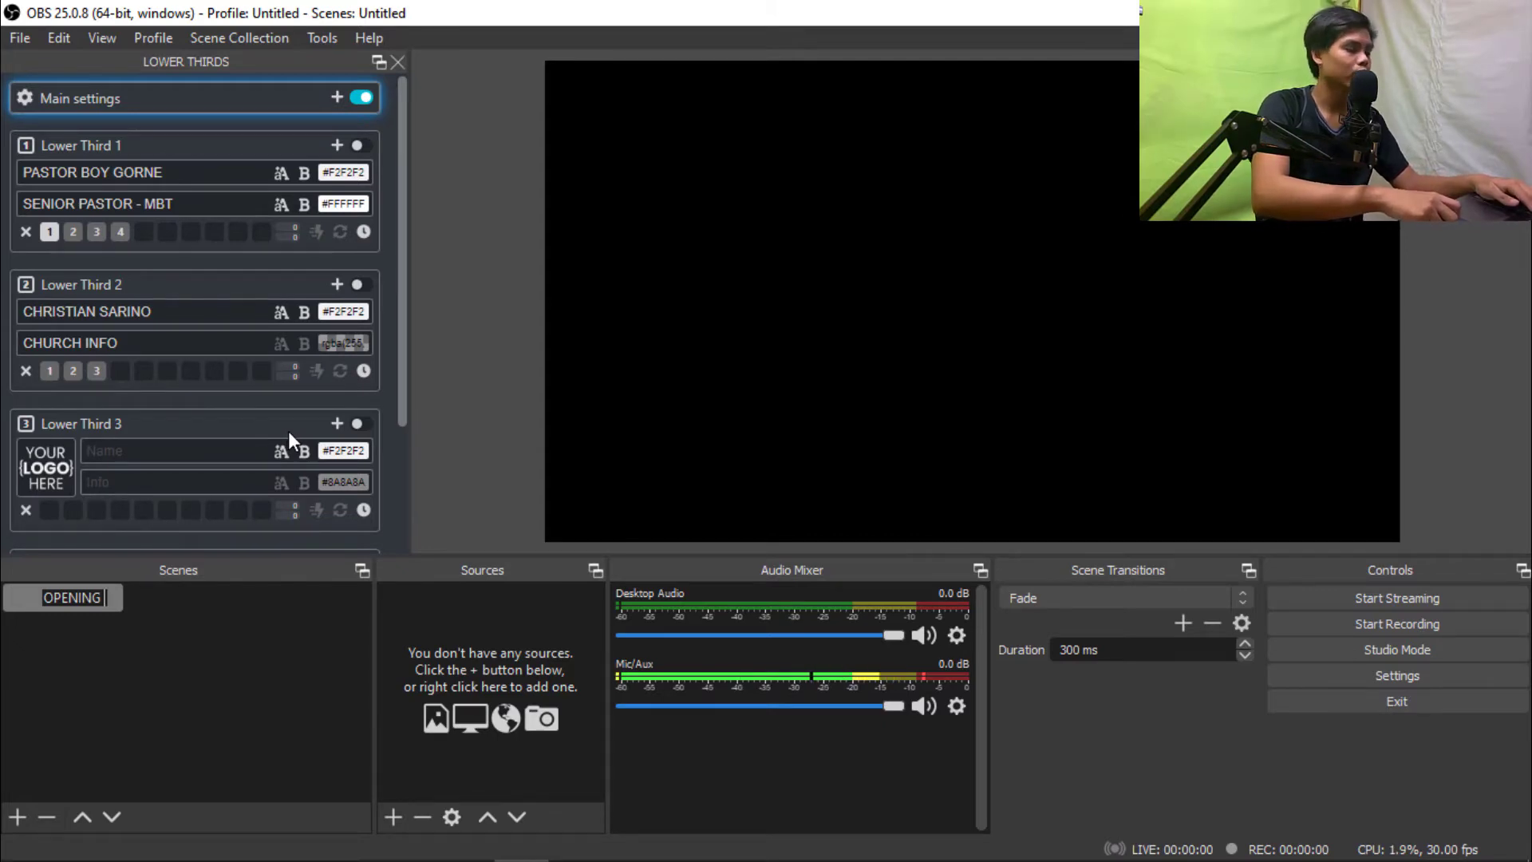
{"action": "type", "text": "SCENE"}
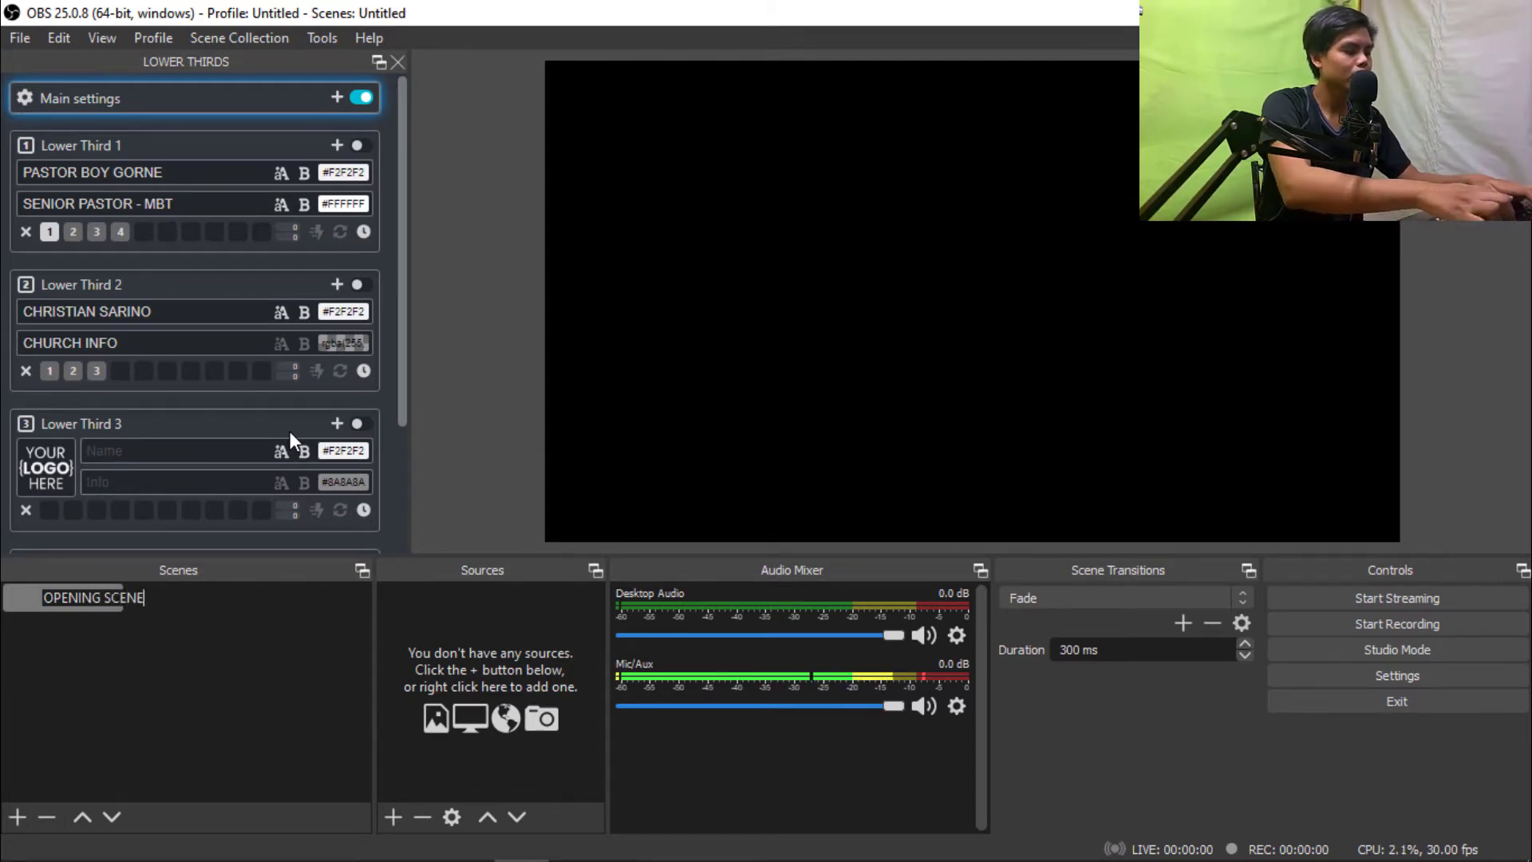
{"action": "key", "text": "Return"}
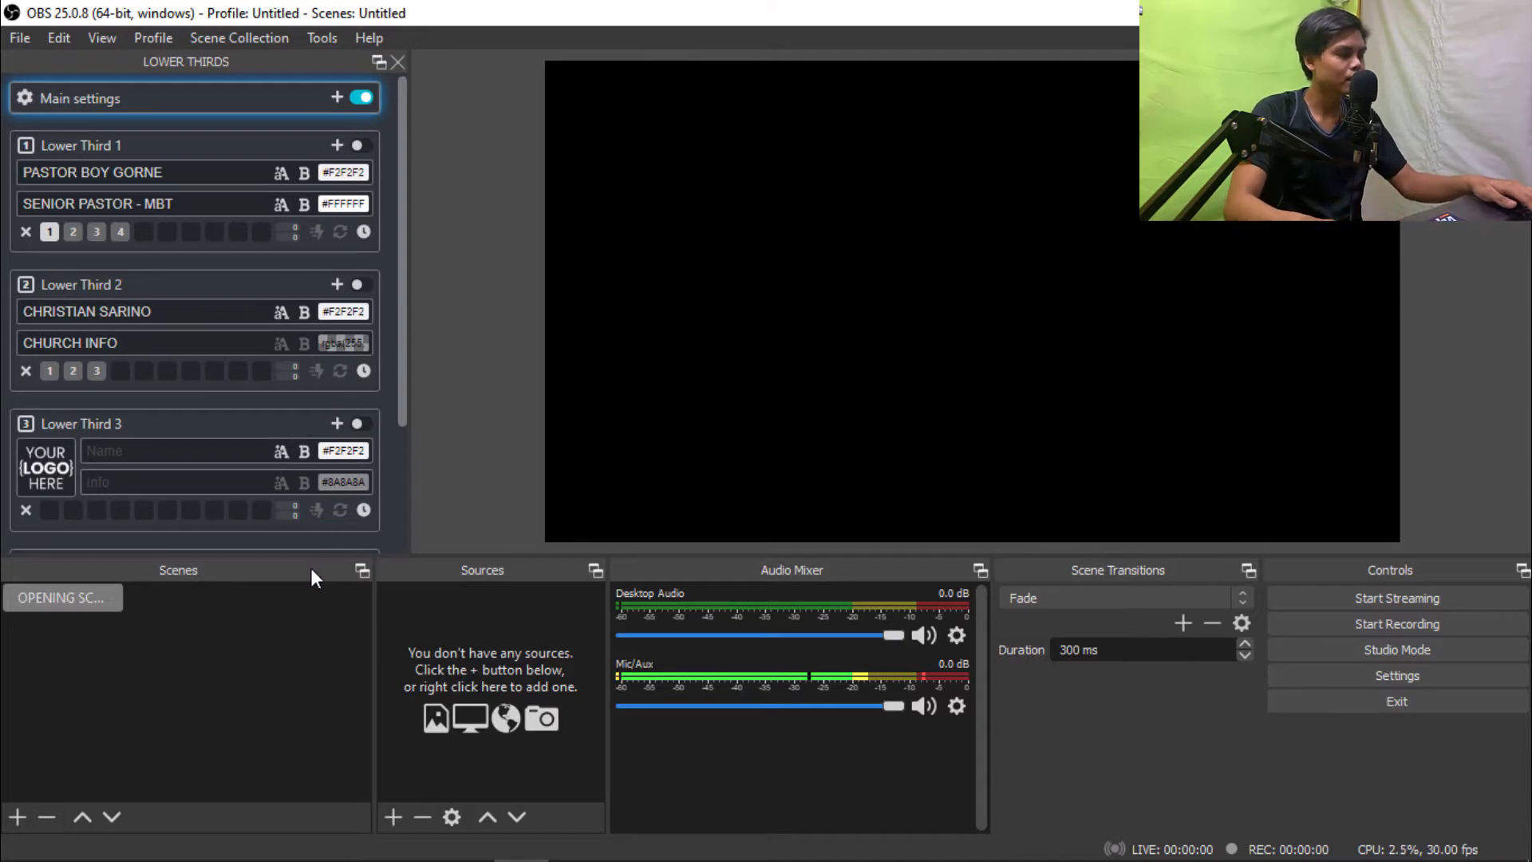
{"action": "right_click", "coordinate": [212, 630]}
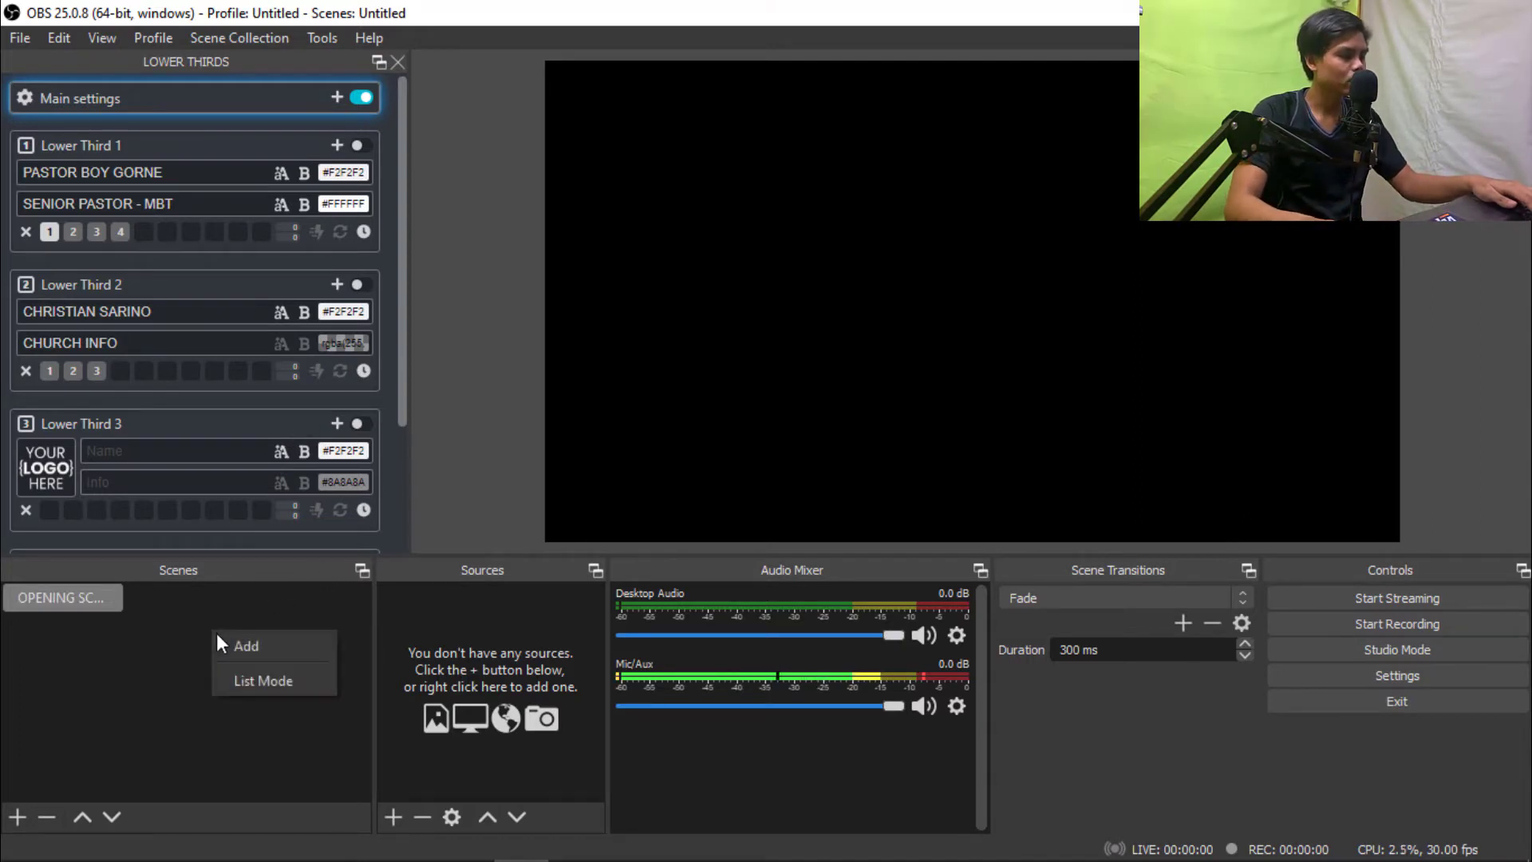
{"action": "left_click", "coordinate": [244, 679]}
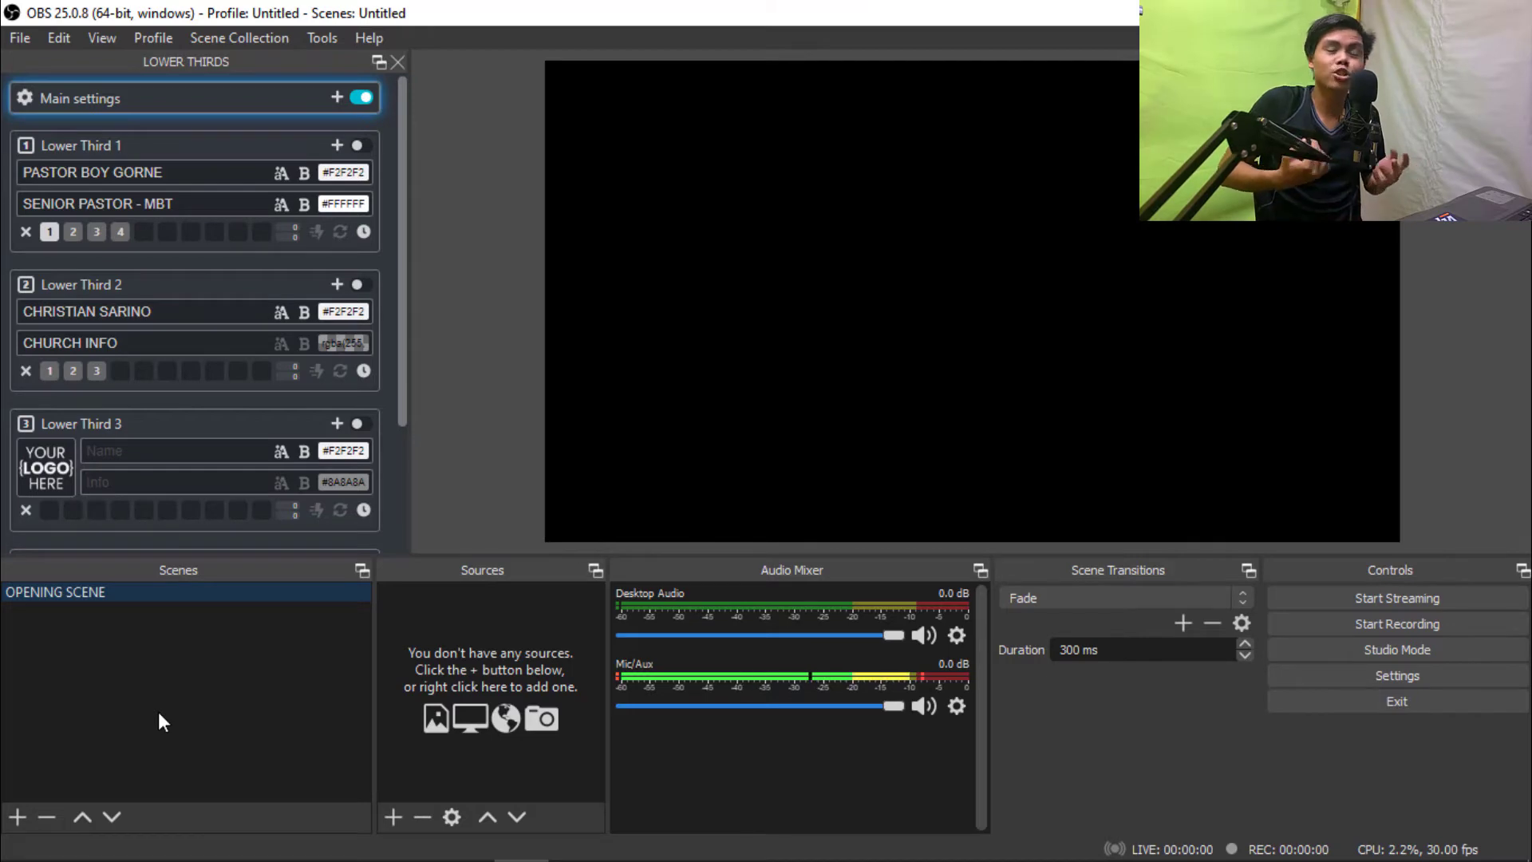
- Add two scenes named STREAM/LIVE and TITHES AND OFFERINGS
{"action": "left_click", "coordinate": [17, 816]}
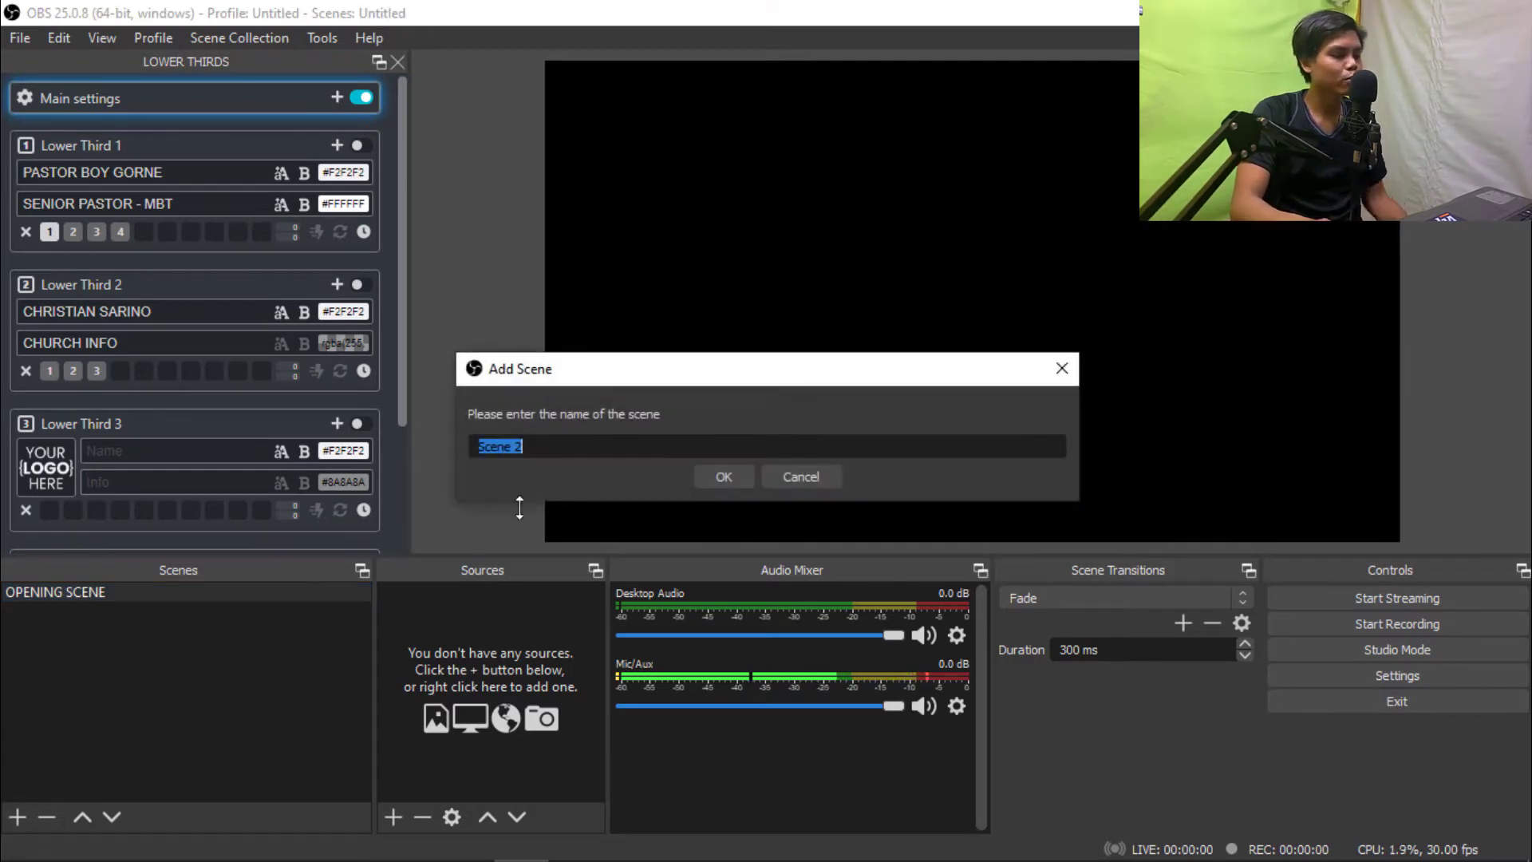
{"action": "type", "text": "STREAM/LIVE"}
{"action": "key", "text": "Return"}
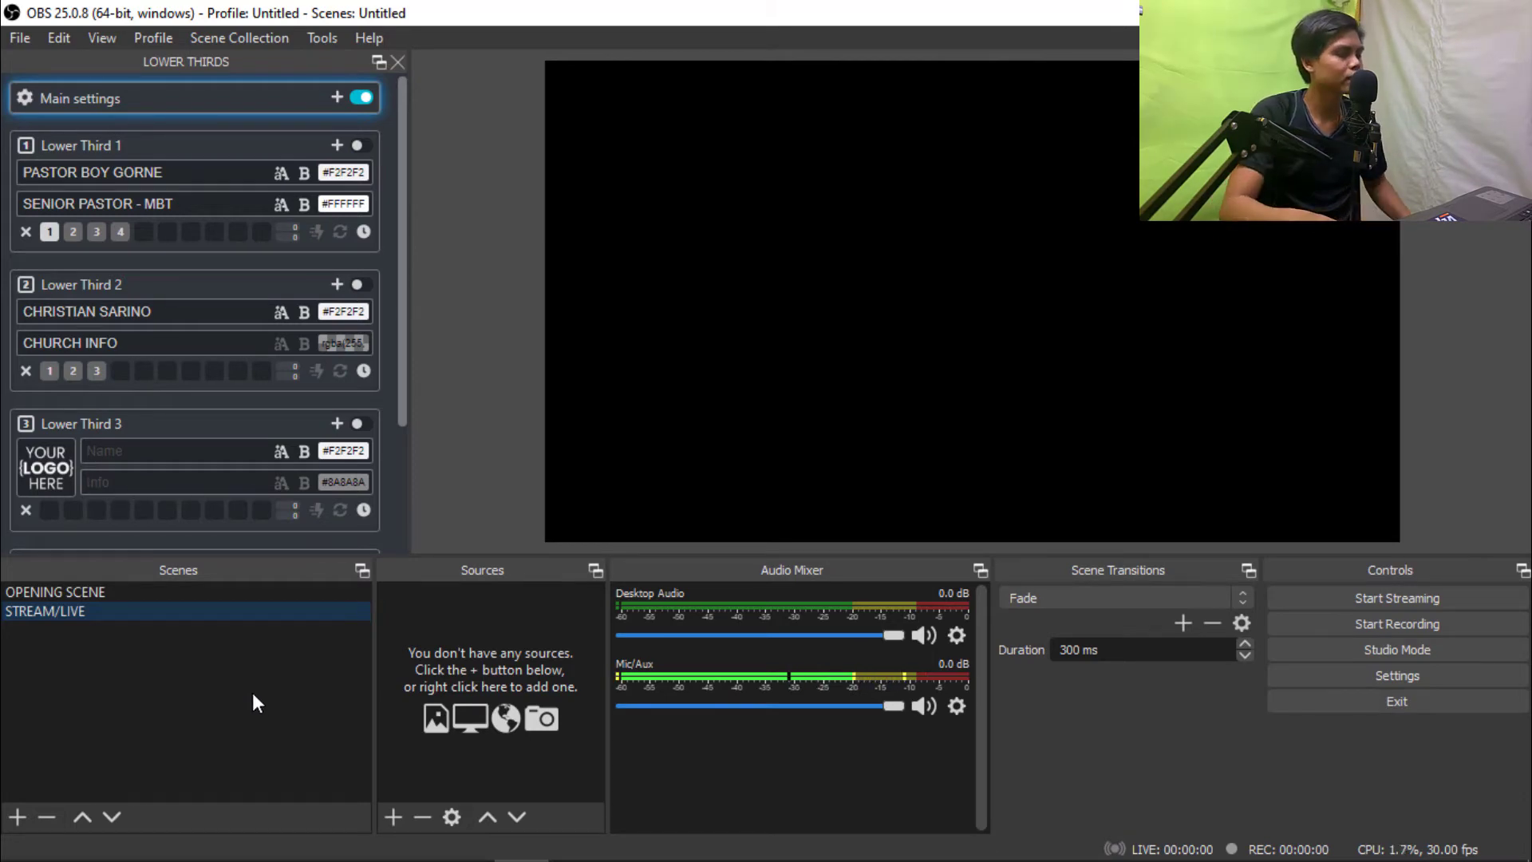
{"action": "left_click", "coordinate": [16, 817]}
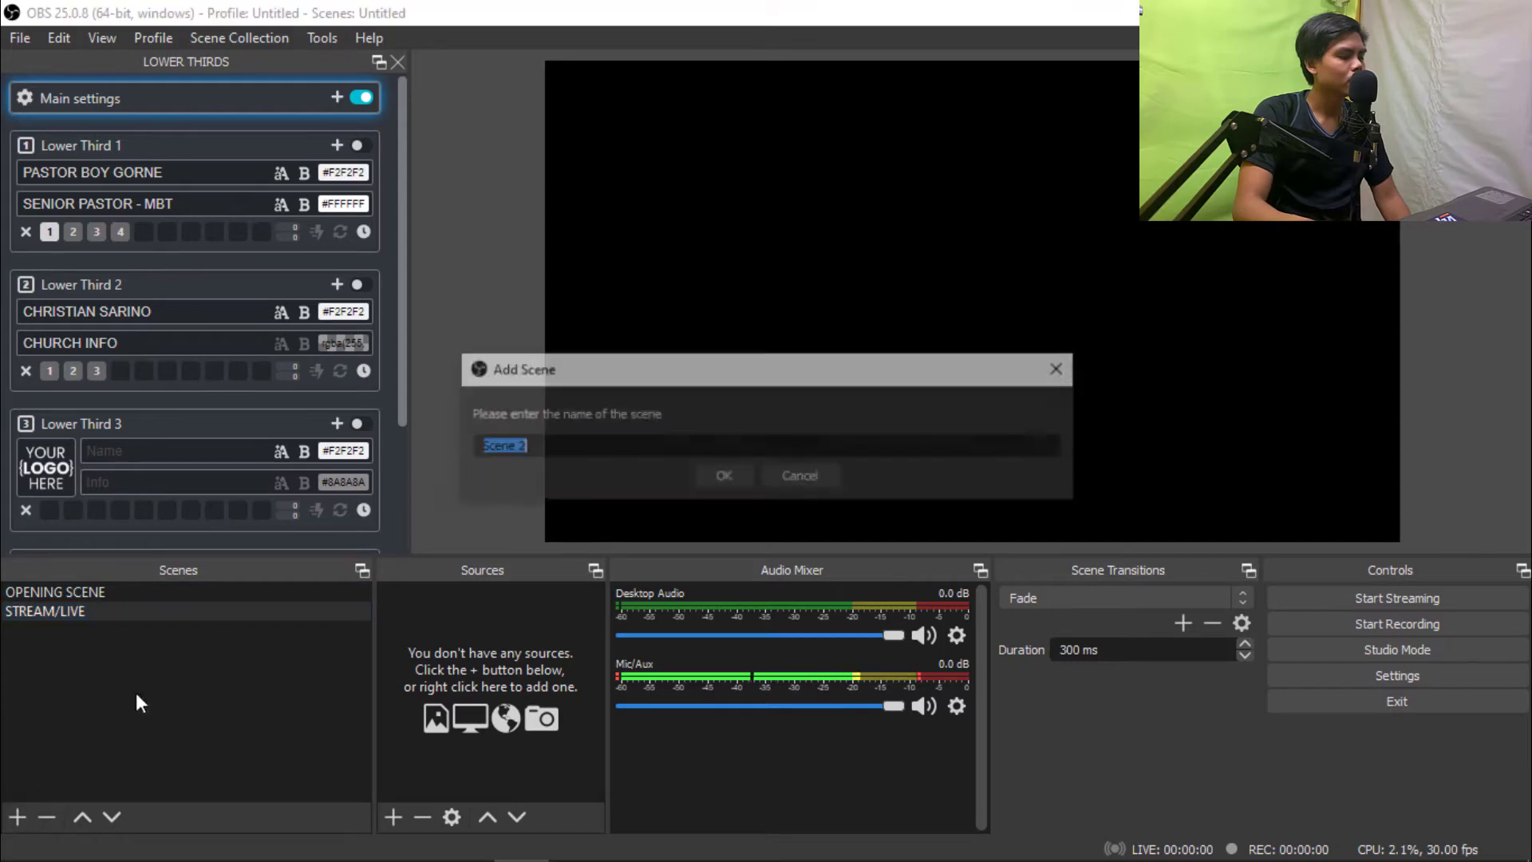
{"action": "type", "text": "TITH"}
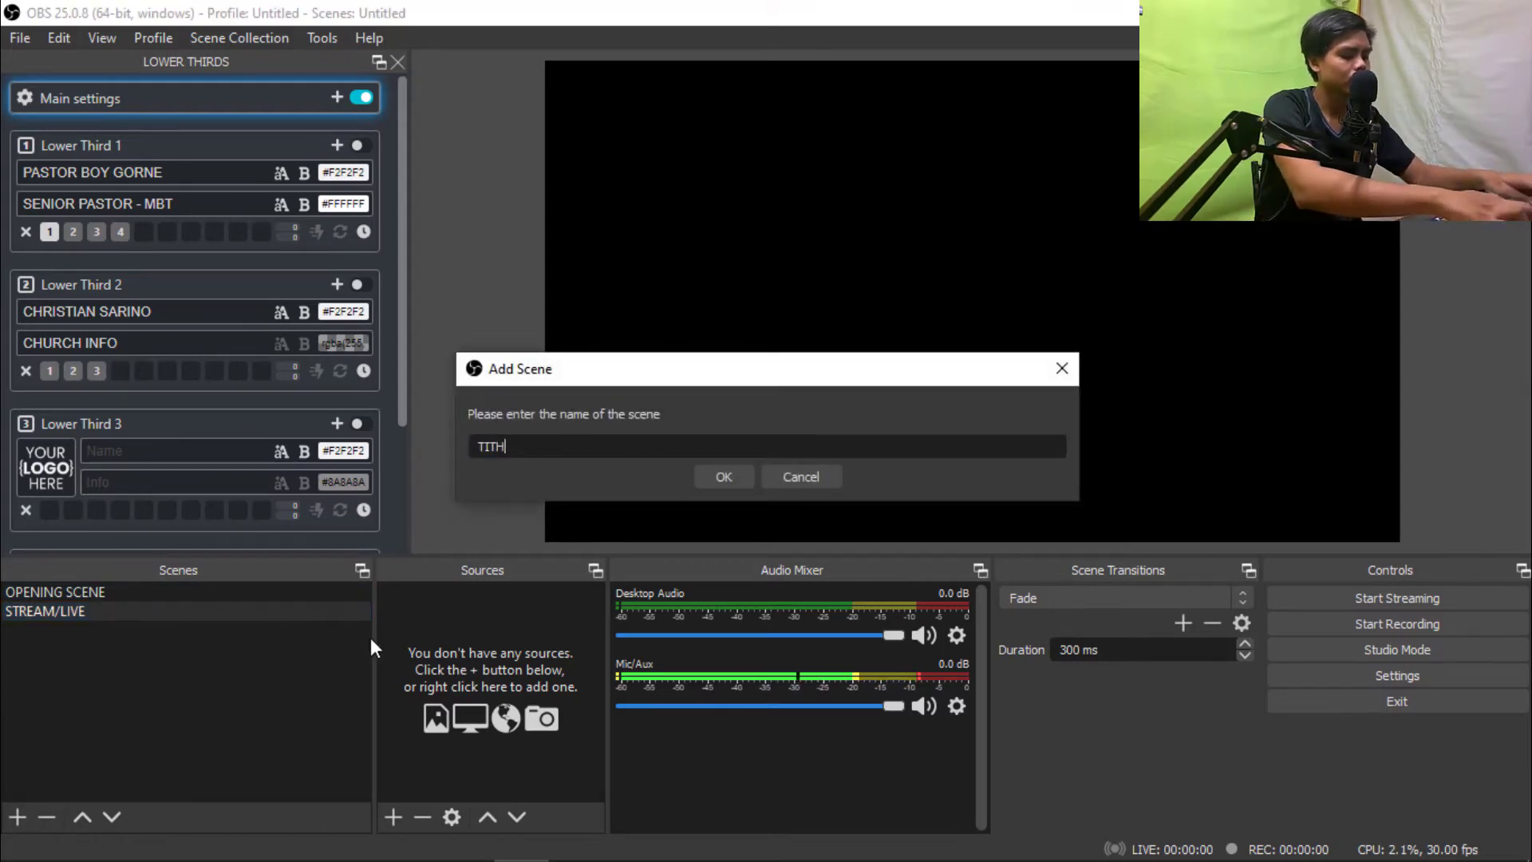
{"action": "type", "text": "ES A"}
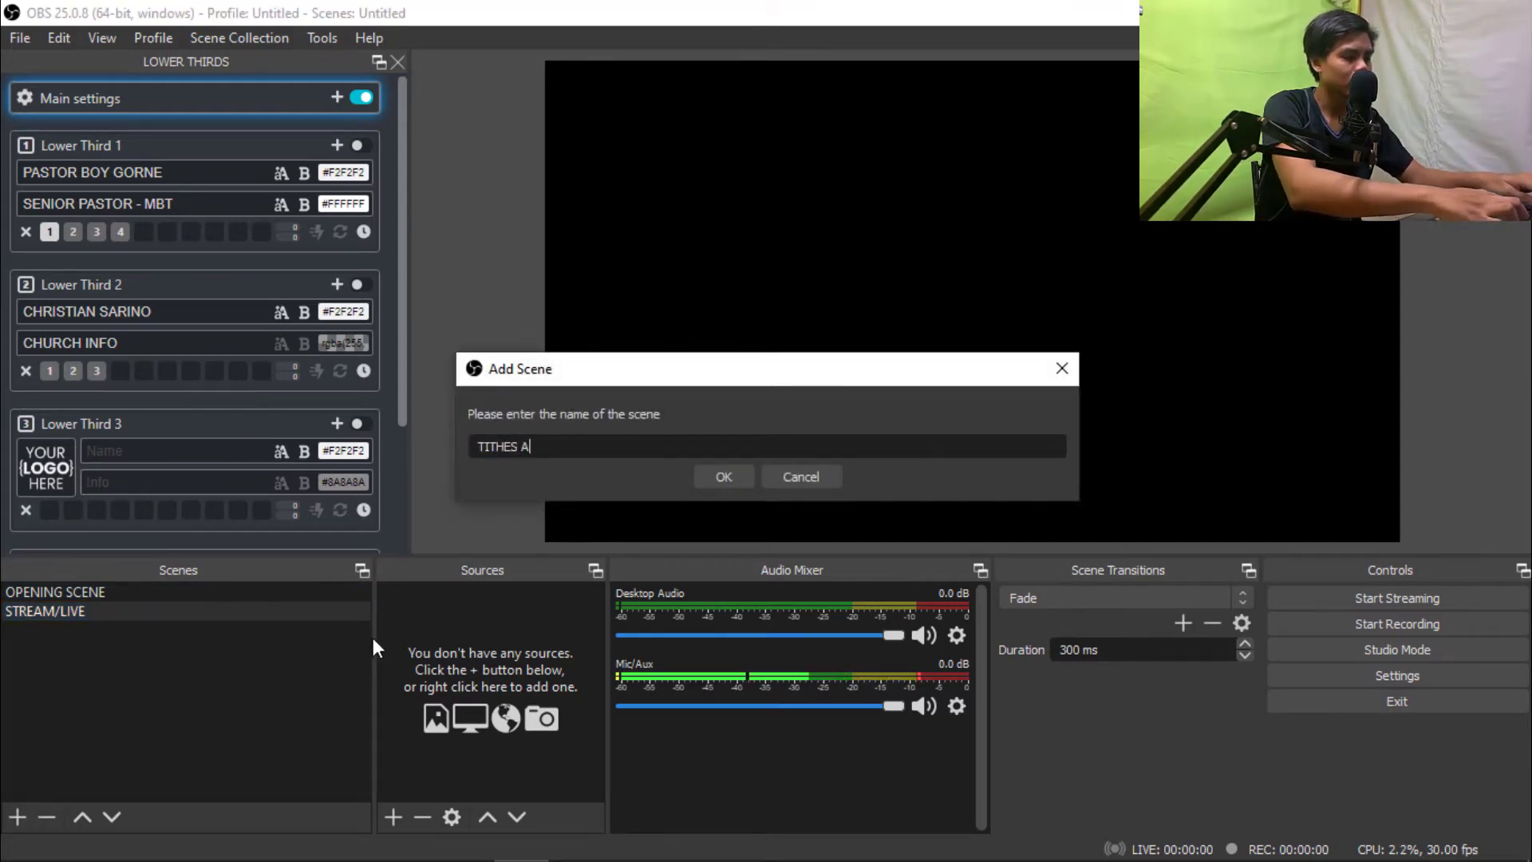
{"action": "type", "text": "ND OFFERINGS"}
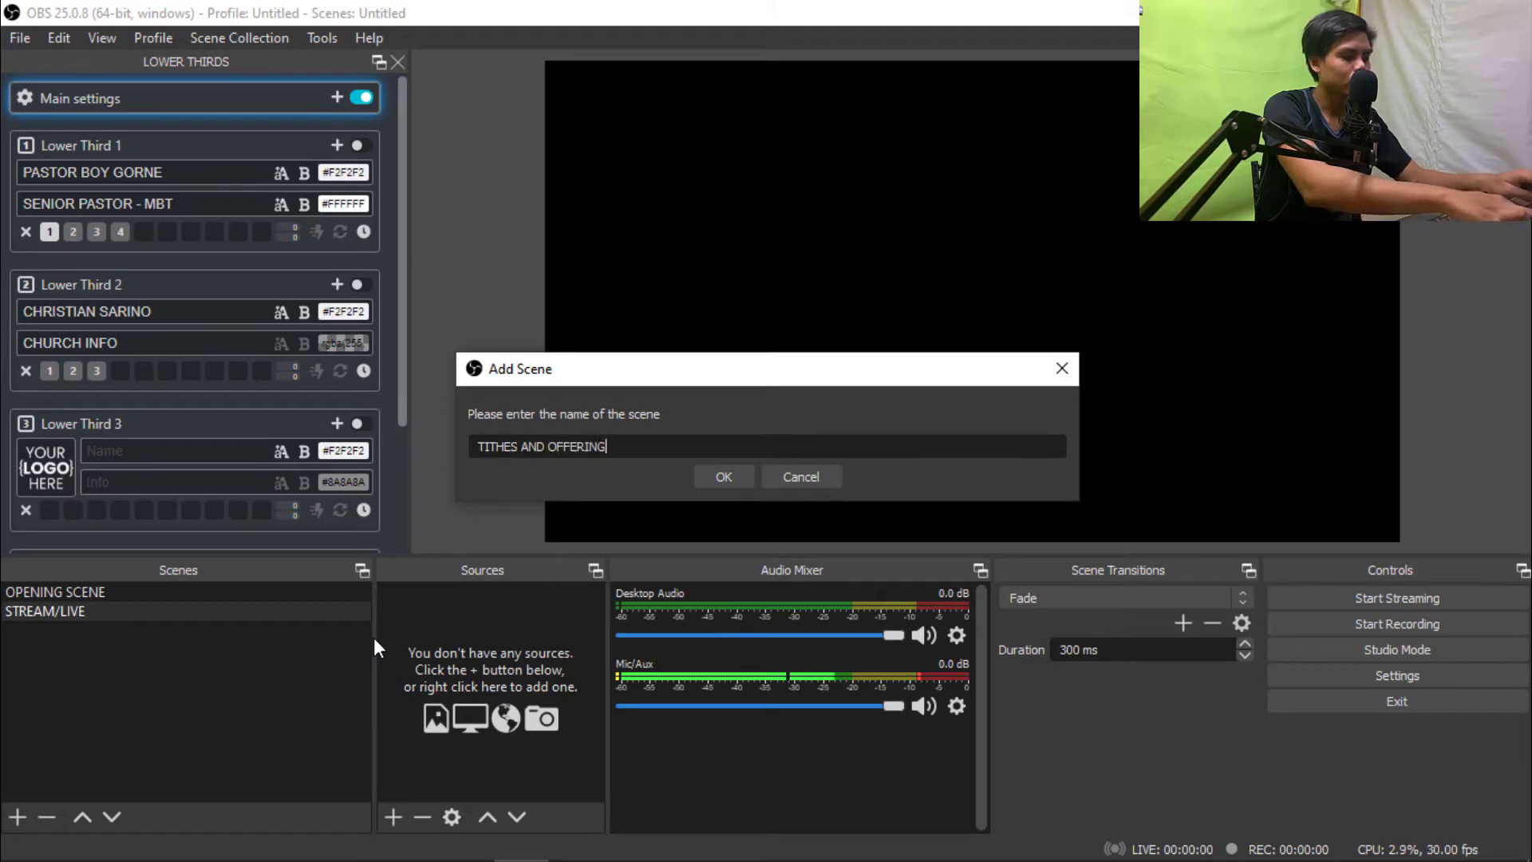
{"action": "key", "text": "Return"}
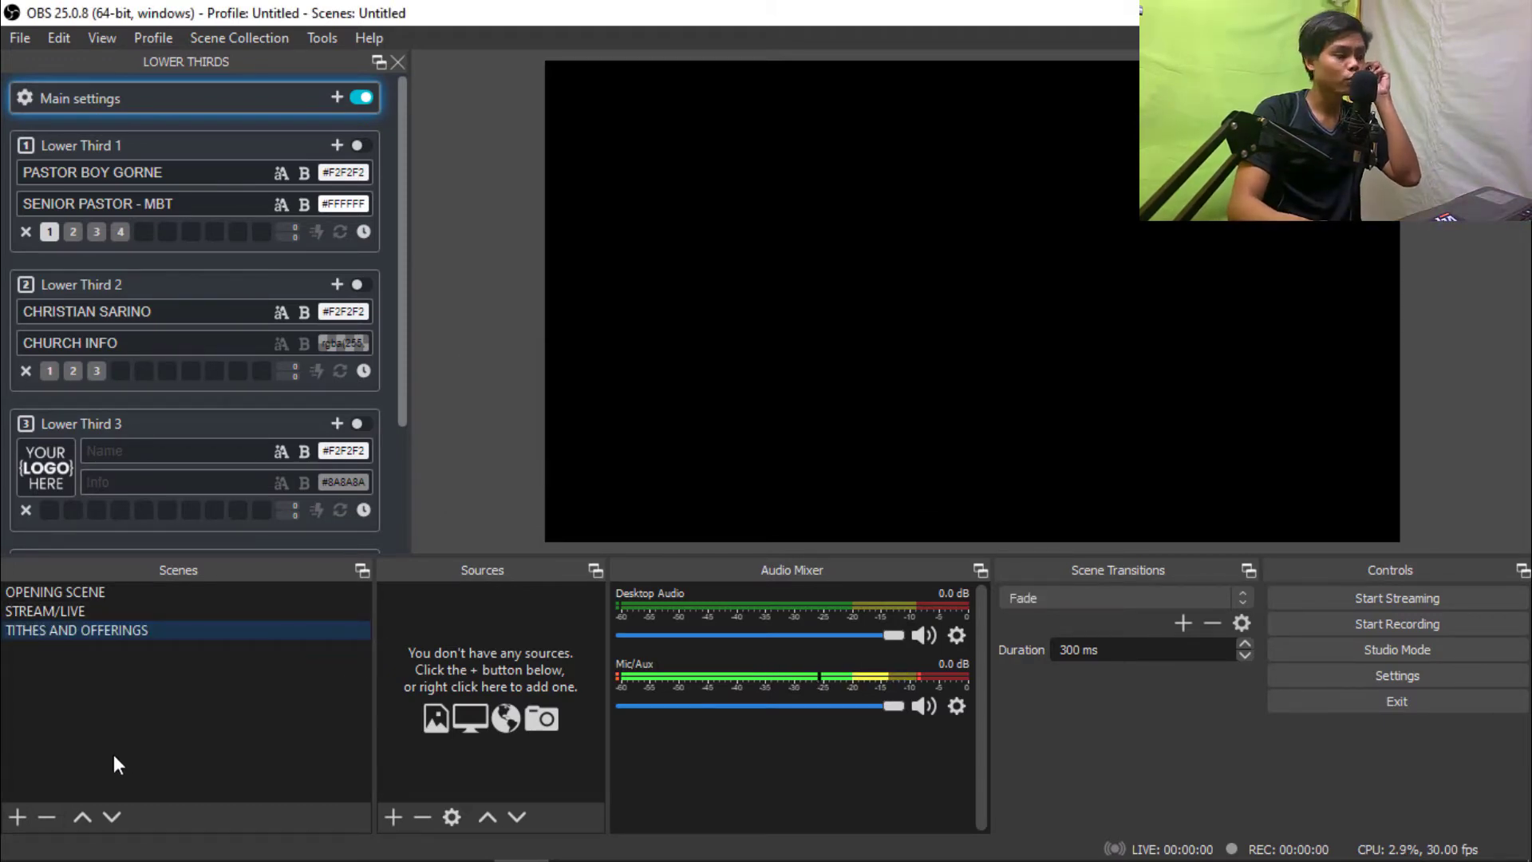
- Add two more scenes named ANNOUNCEMENT and CLOSING
{"action": "left_click", "coordinate": [18, 816]}
{"action": "type", "text": "ANNOUNCEMENT"}
{"action": "key", "text": "Return"}
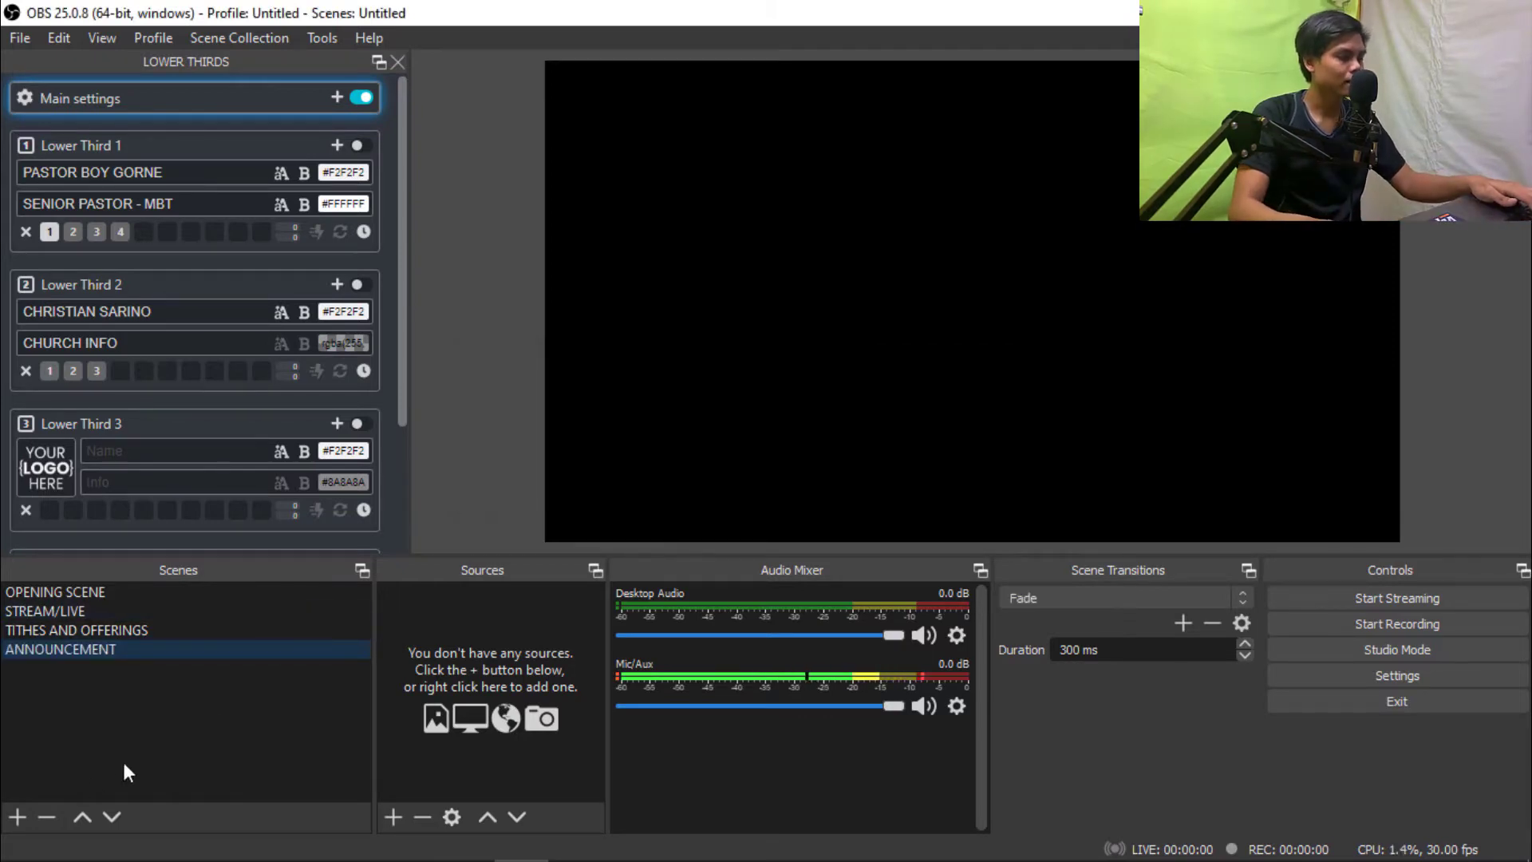
{"action": "left_click", "coordinate": [14, 815]}
{"action": "type", "text": "CLOSING"}
{"action": "key", "text": "Return"}
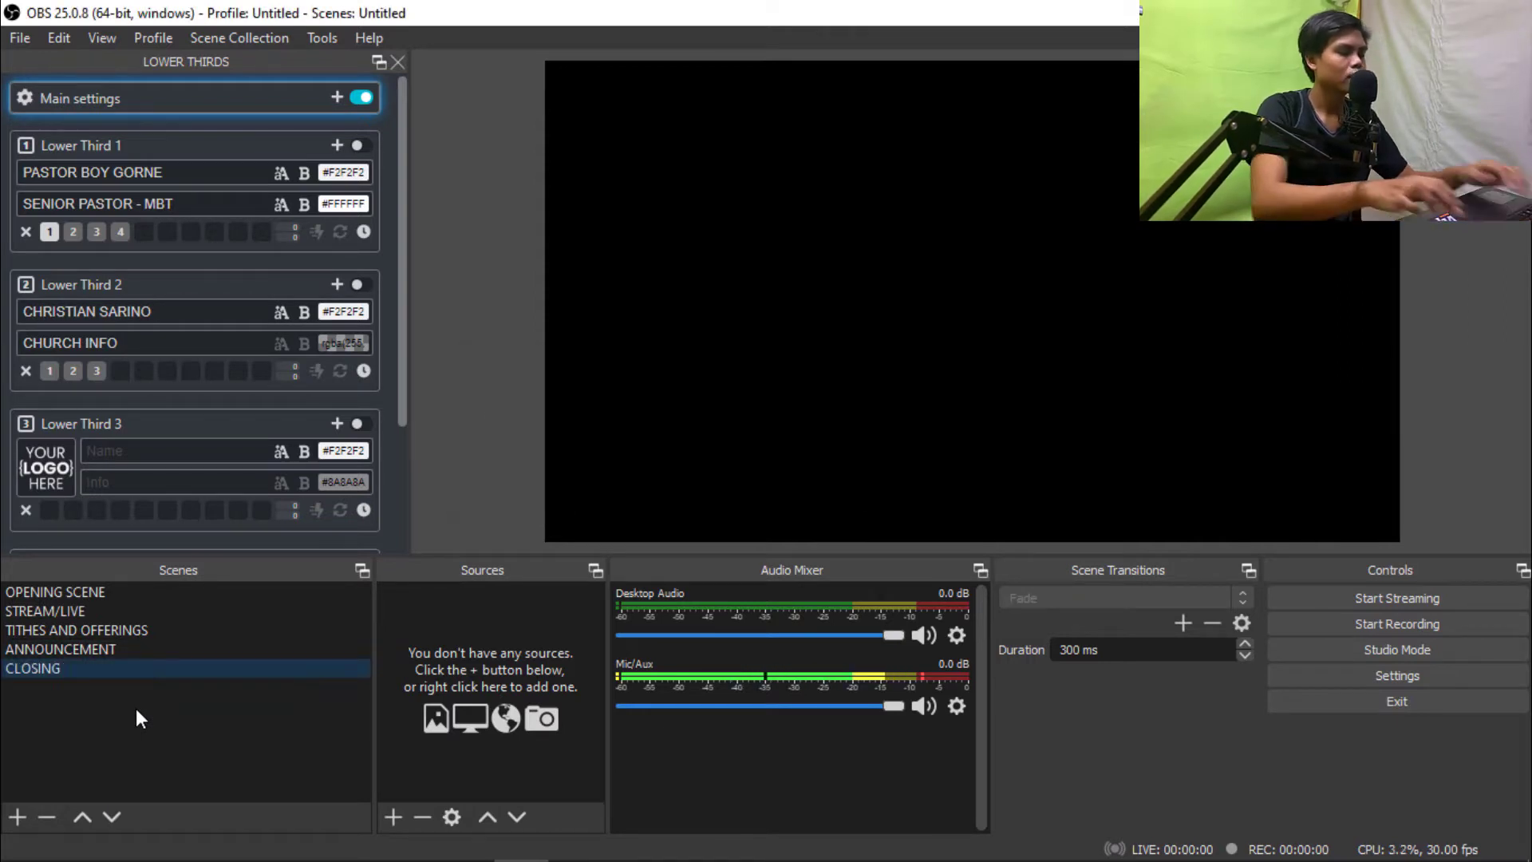
- Go through the newly added scenes and make OPENING SCENE the active one
{"action": "left_click", "coordinate": [99, 651]}
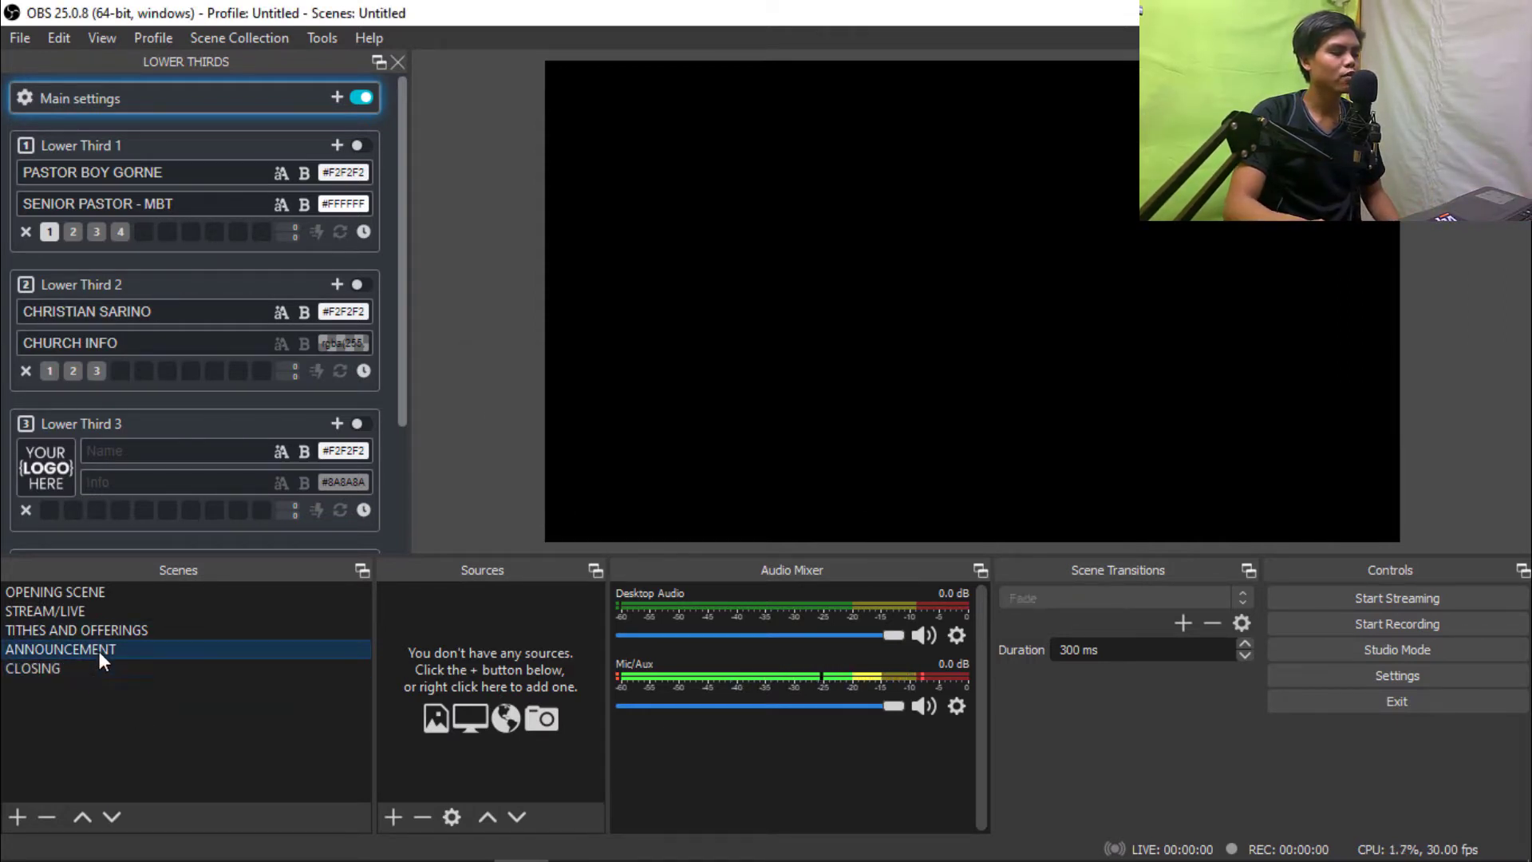
{"action": "left_click", "coordinate": [60, 632]}
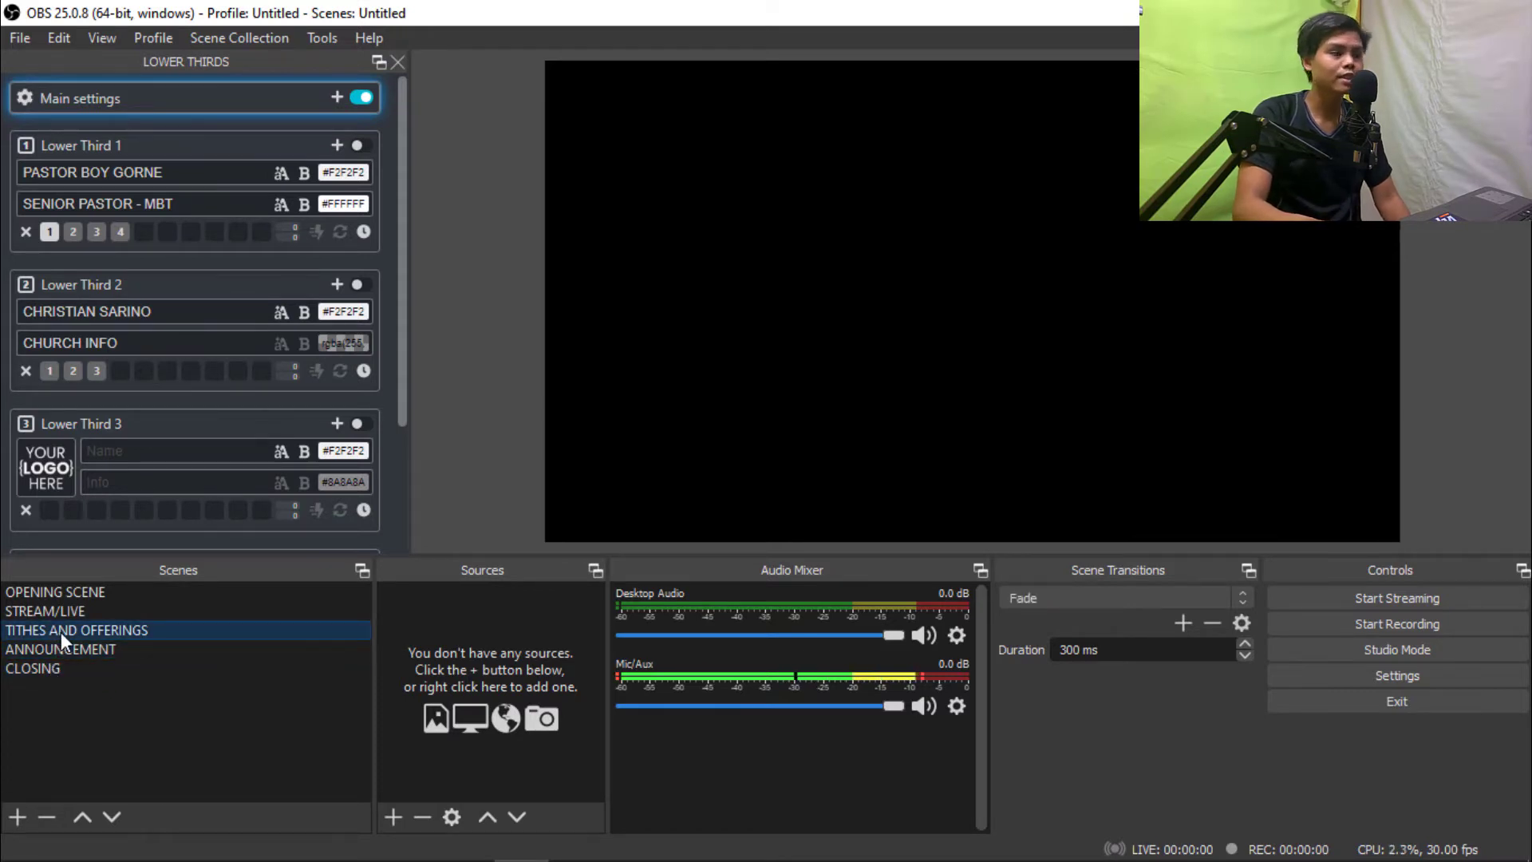
{"action": "left_click", "coordinate": [57, 667]}
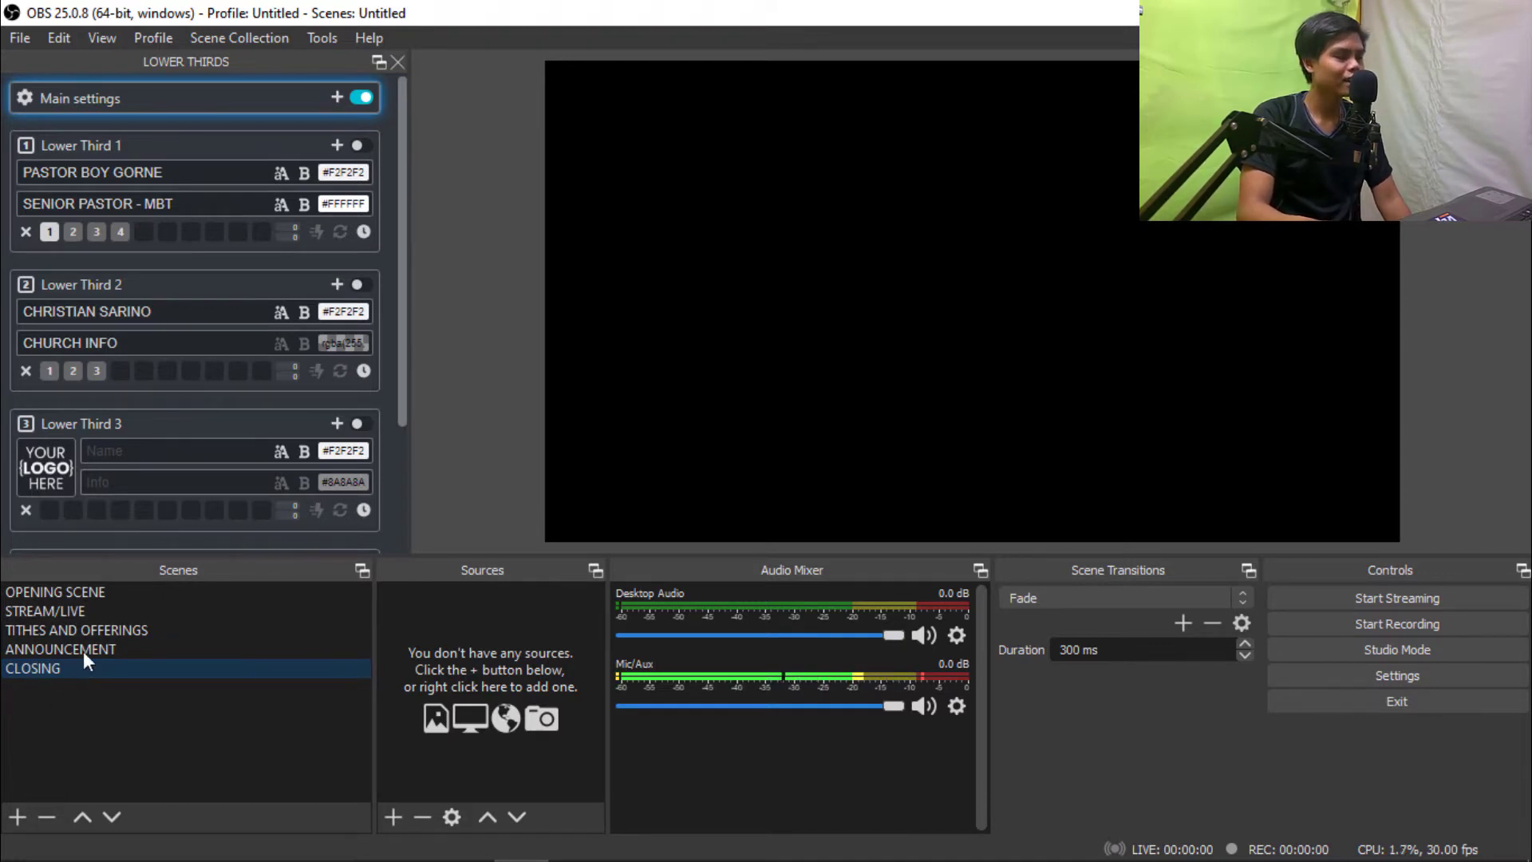
{"action": "left_click", "coordinate": [104, 590]}
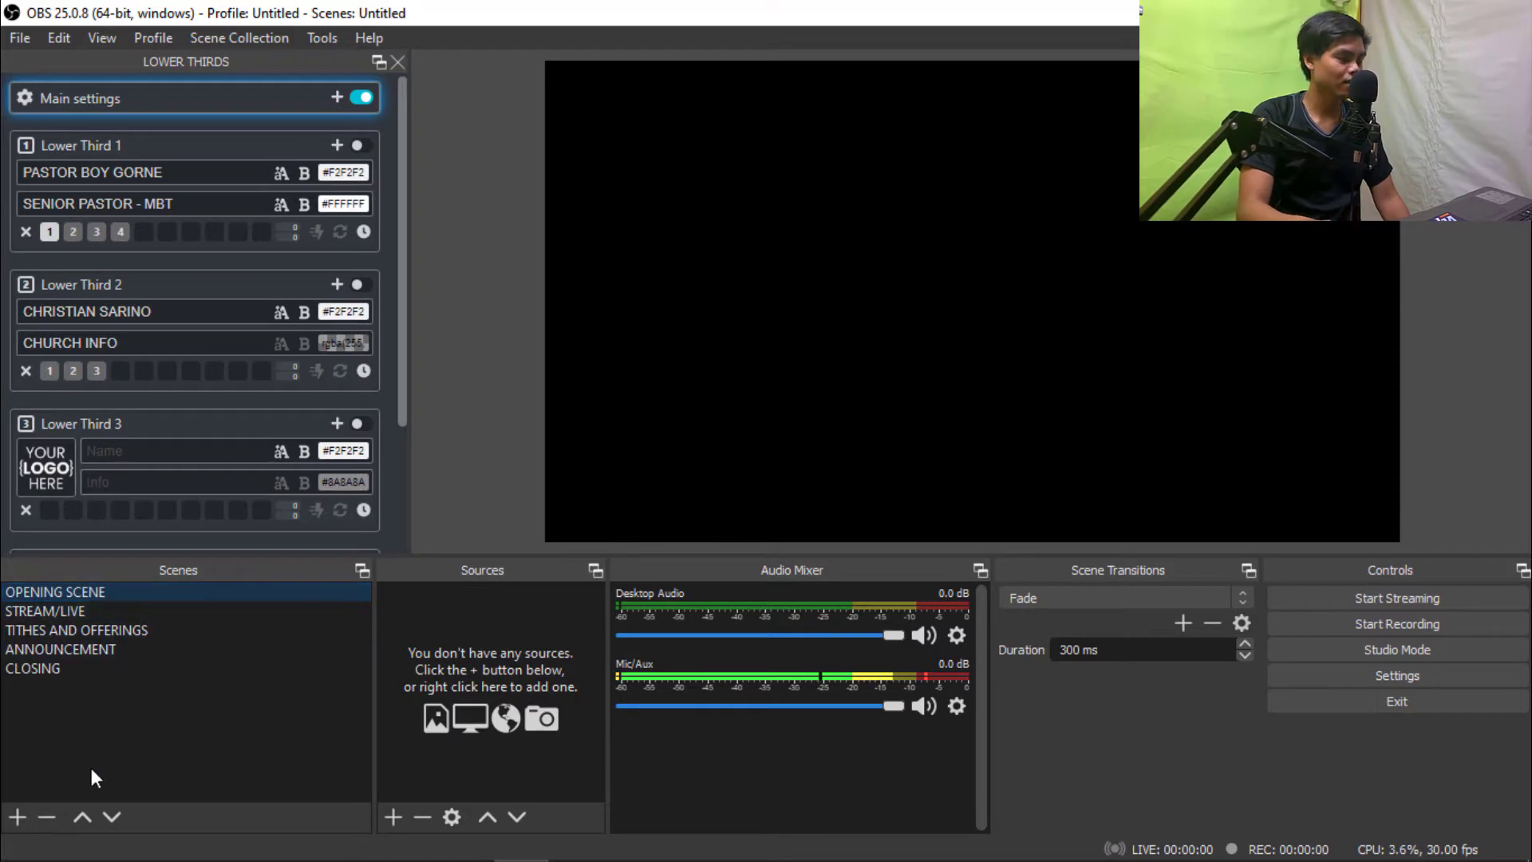
{"action": "left_click", "coordinate": [479, 633]}
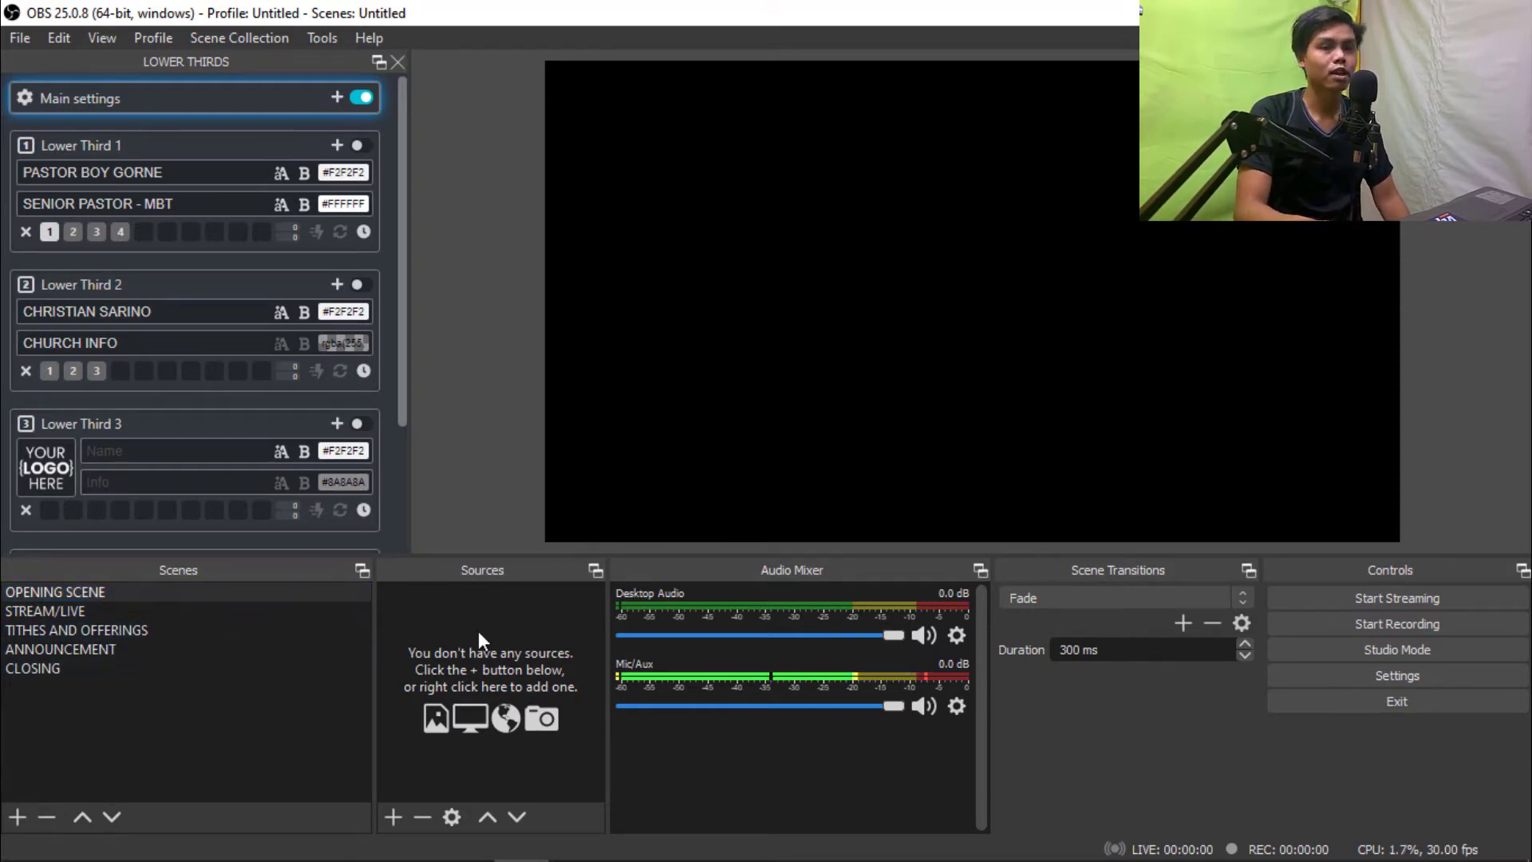
{"action": "left_click", "coordinate": [282, 597]}
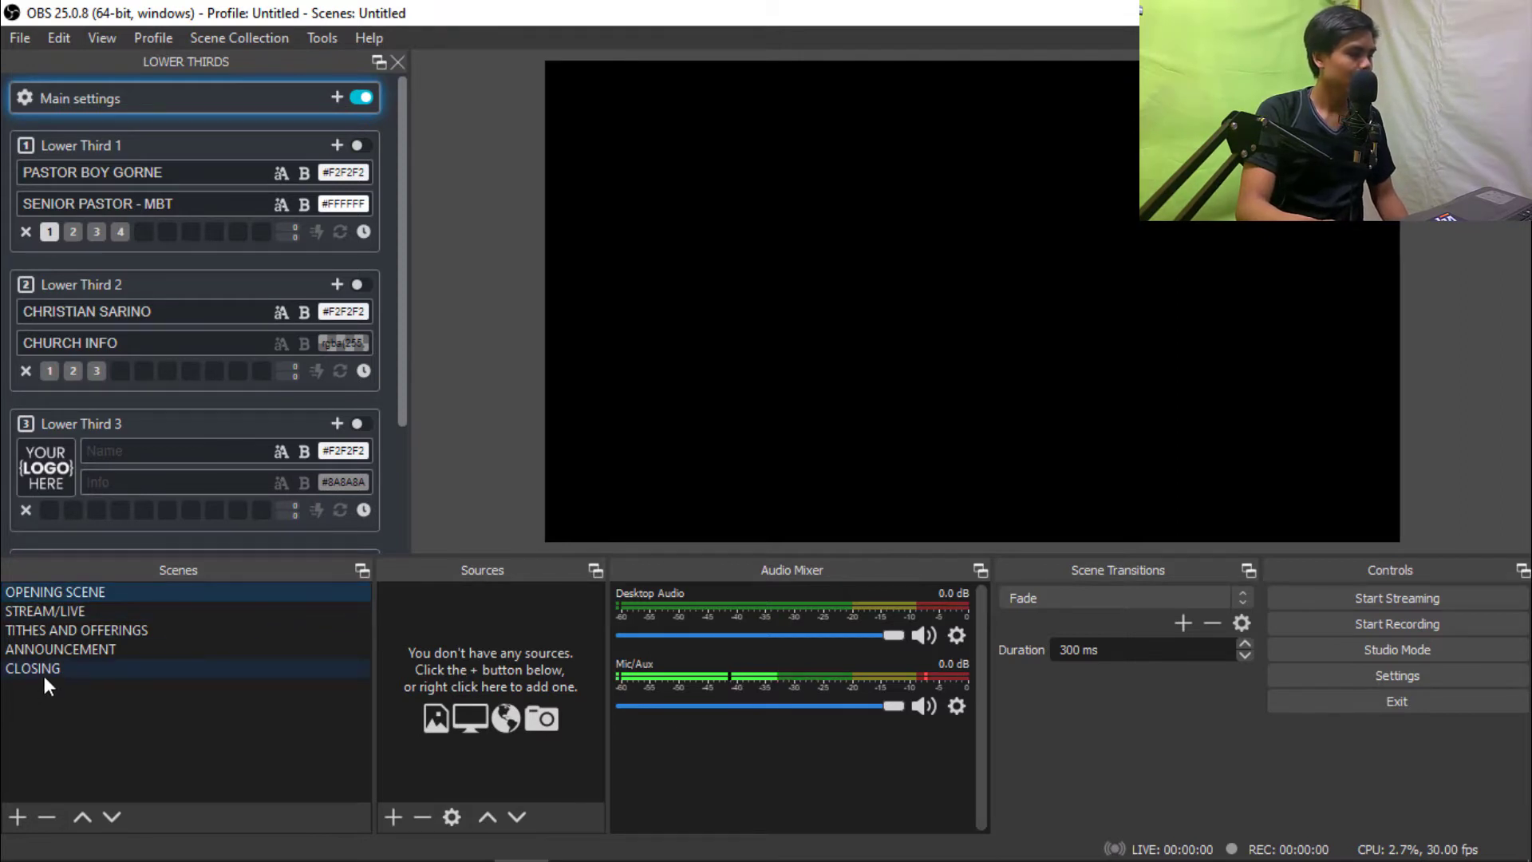
{"action": "left_click", "coordinate": [394, 817]}
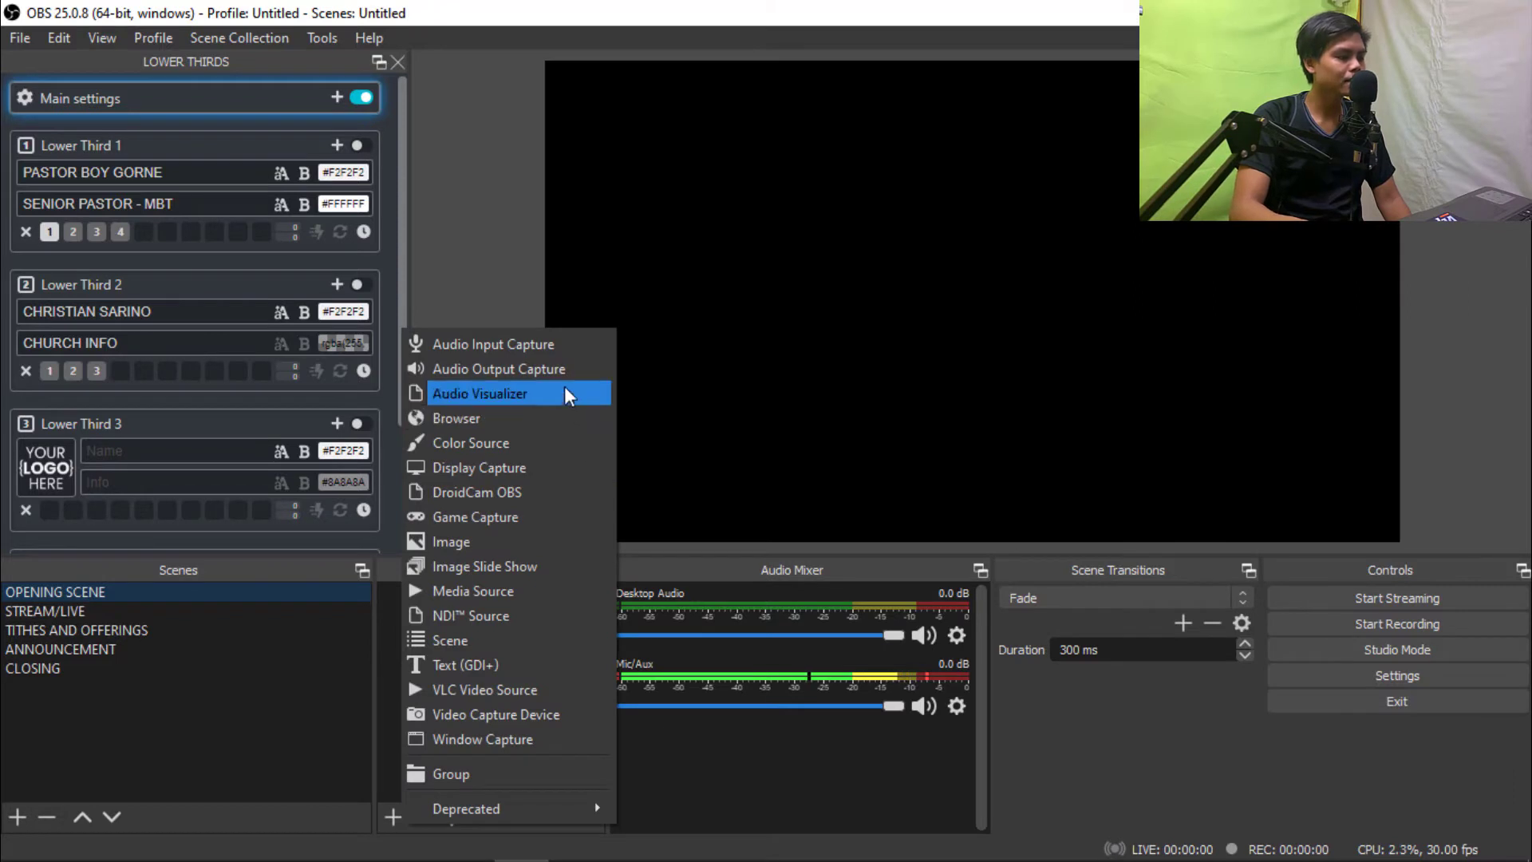
{"action": "left_click", "coordinate": [531, 563]}
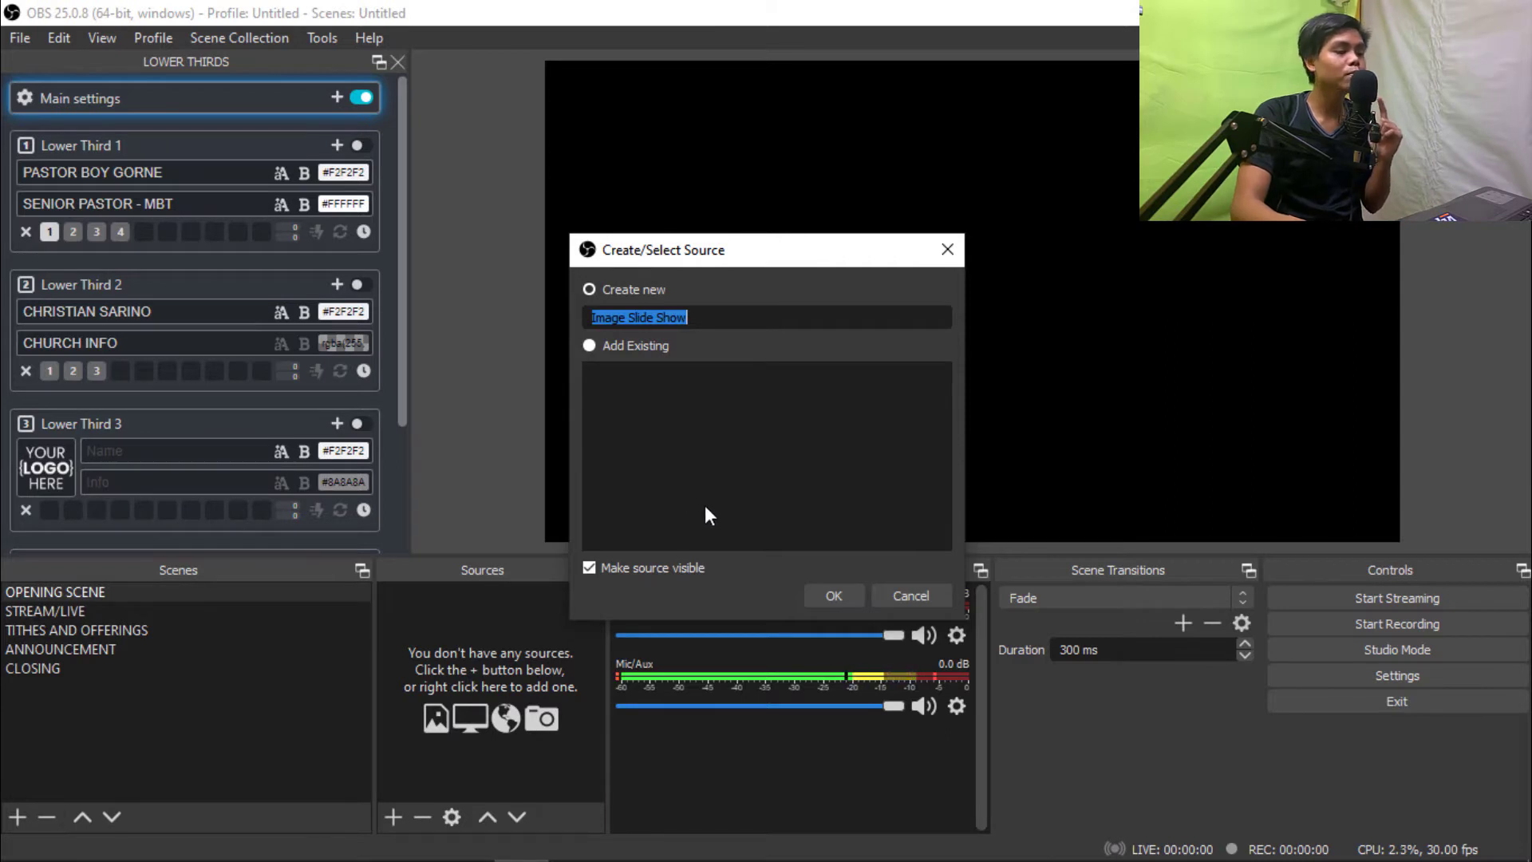
{"action": "left_click", "coordinate": [894, 595]}
{"action": "left_click", "coordinate": [393, 810]}
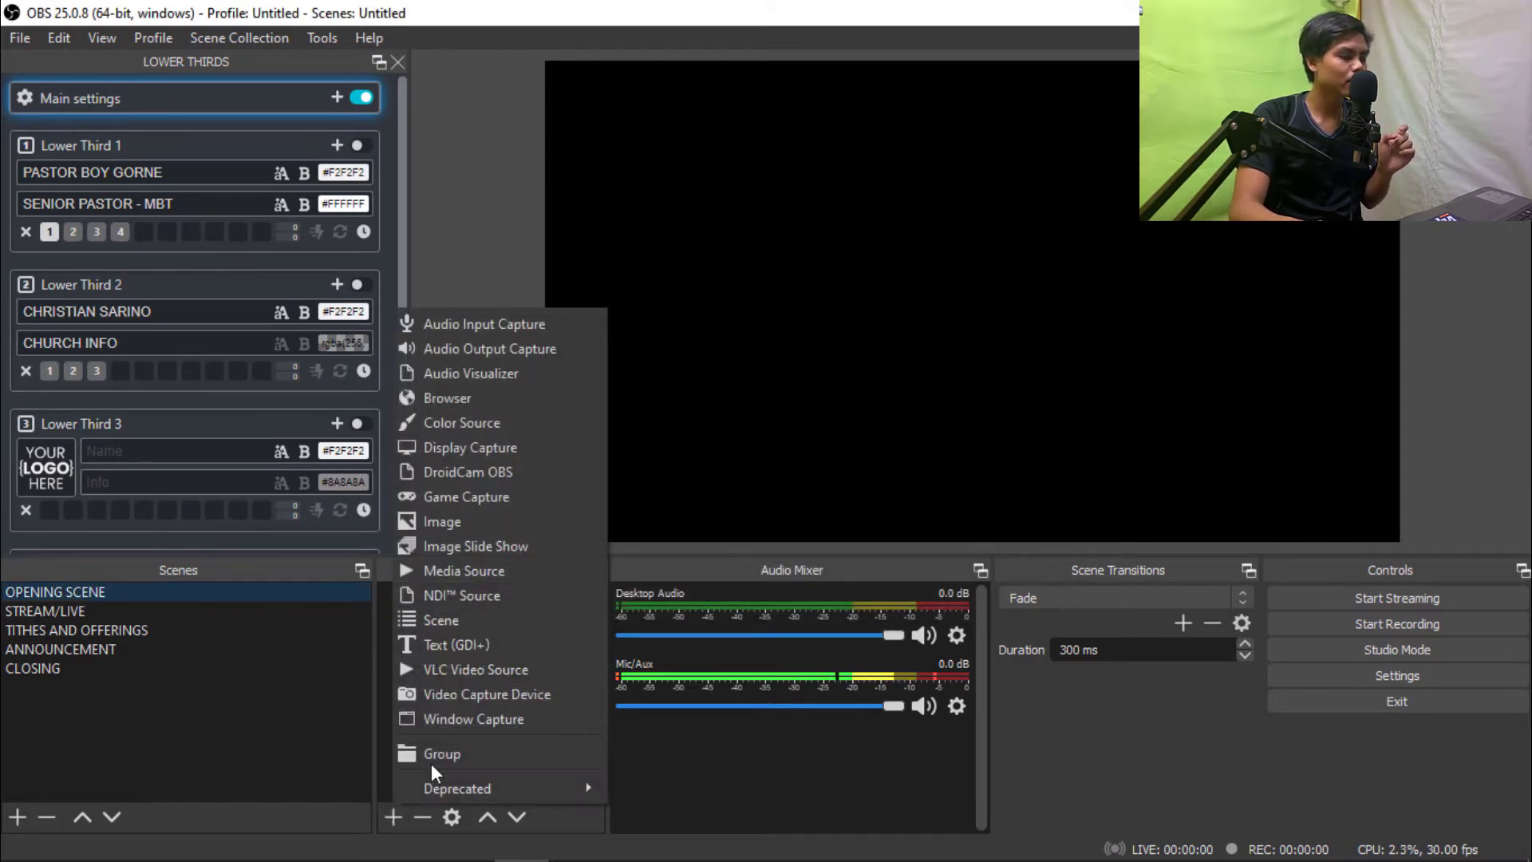
{"action": "left_click", "coordinate": [538, 572]}
{"action": "left_click", "coordinate": [894, 595]}
- Add a new Image Slide Show source to OPENING SCENE, keeping the default source name
{"action": "left_click", "coordinate": [394, 814]}
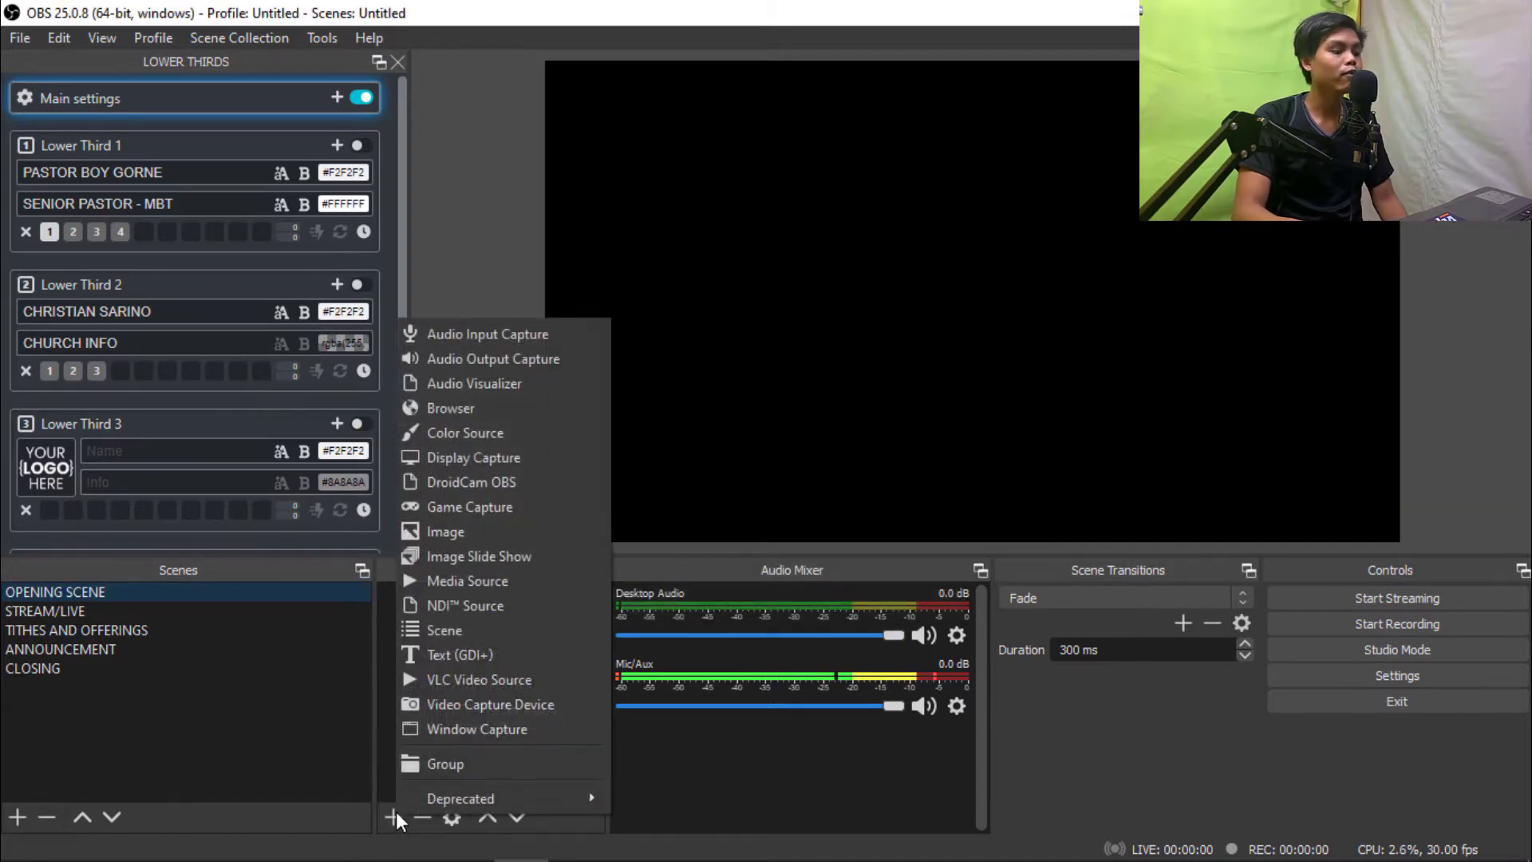
{"action": "left_click", "coordinate": [516, 559]}
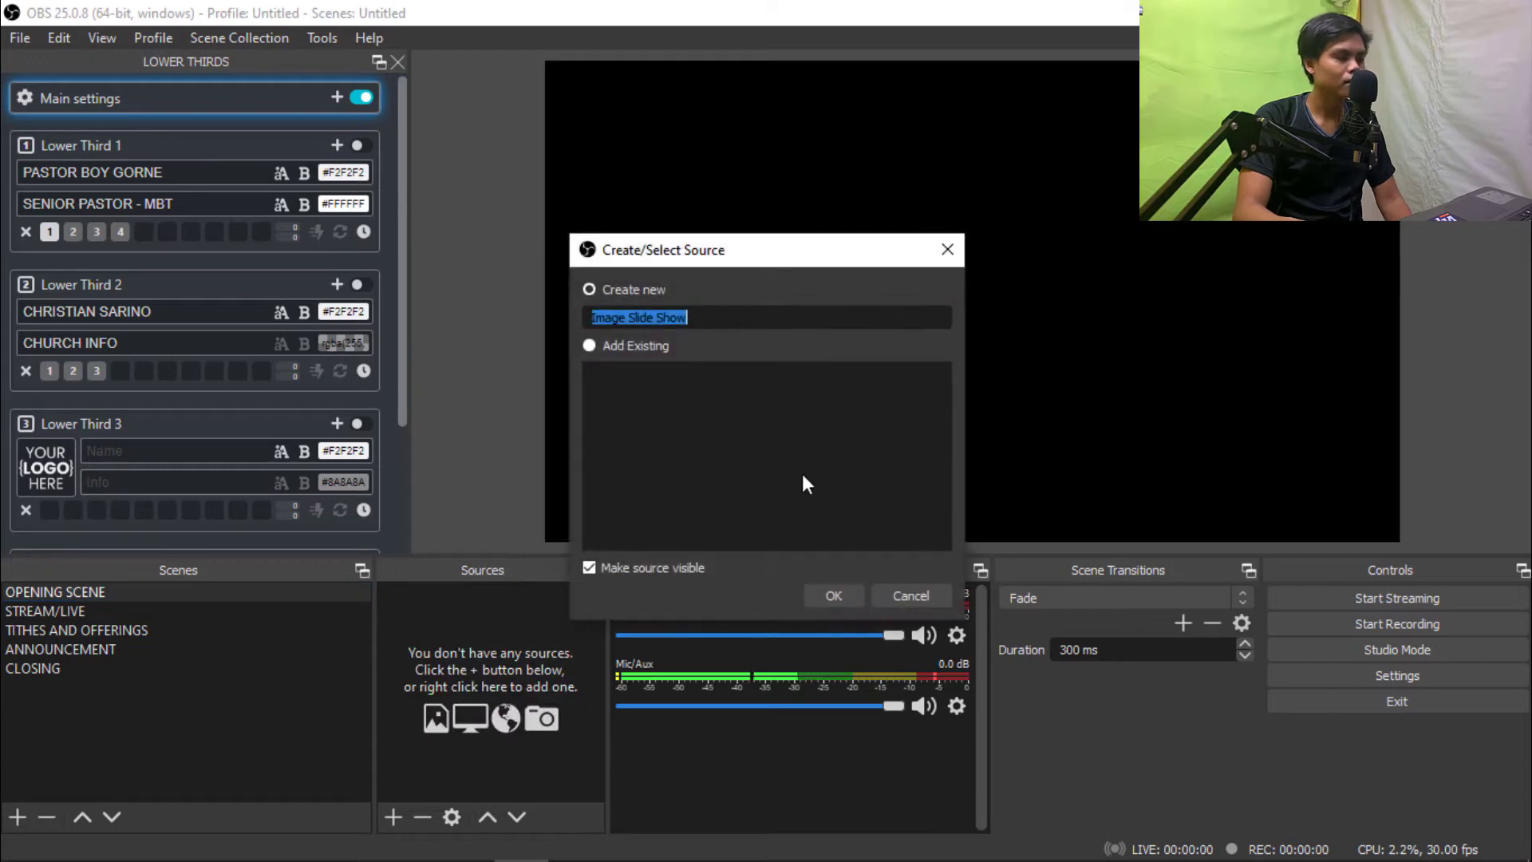
{"action": "left_click", "coordinate": [835, 593]}
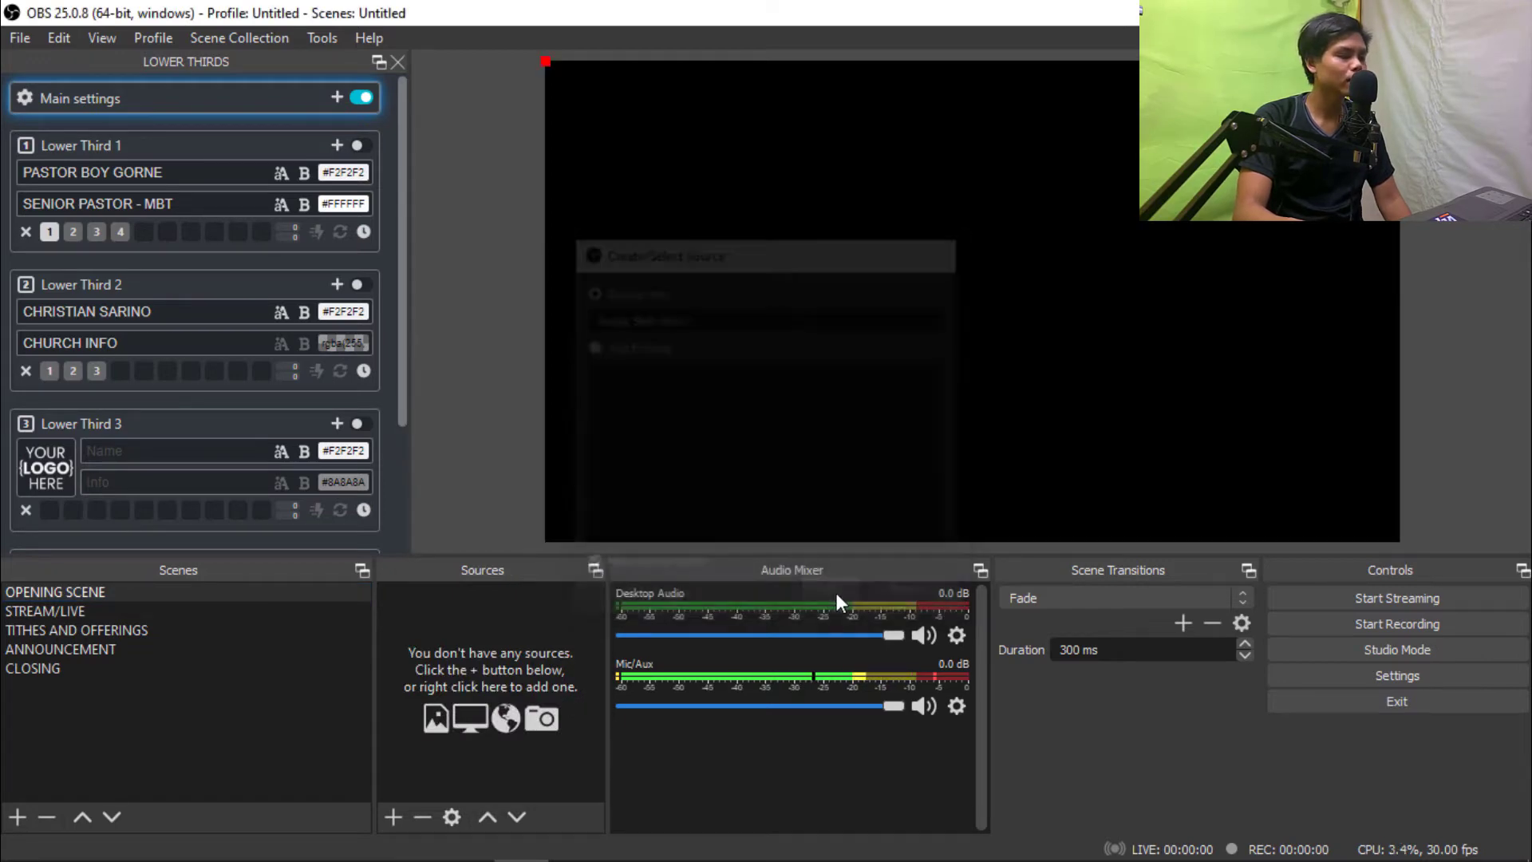
- Set the slide show's visibility behavior to "Stop when not visible, restart when visible"
{"action": "left_click", "coordinate": [735, 506]}
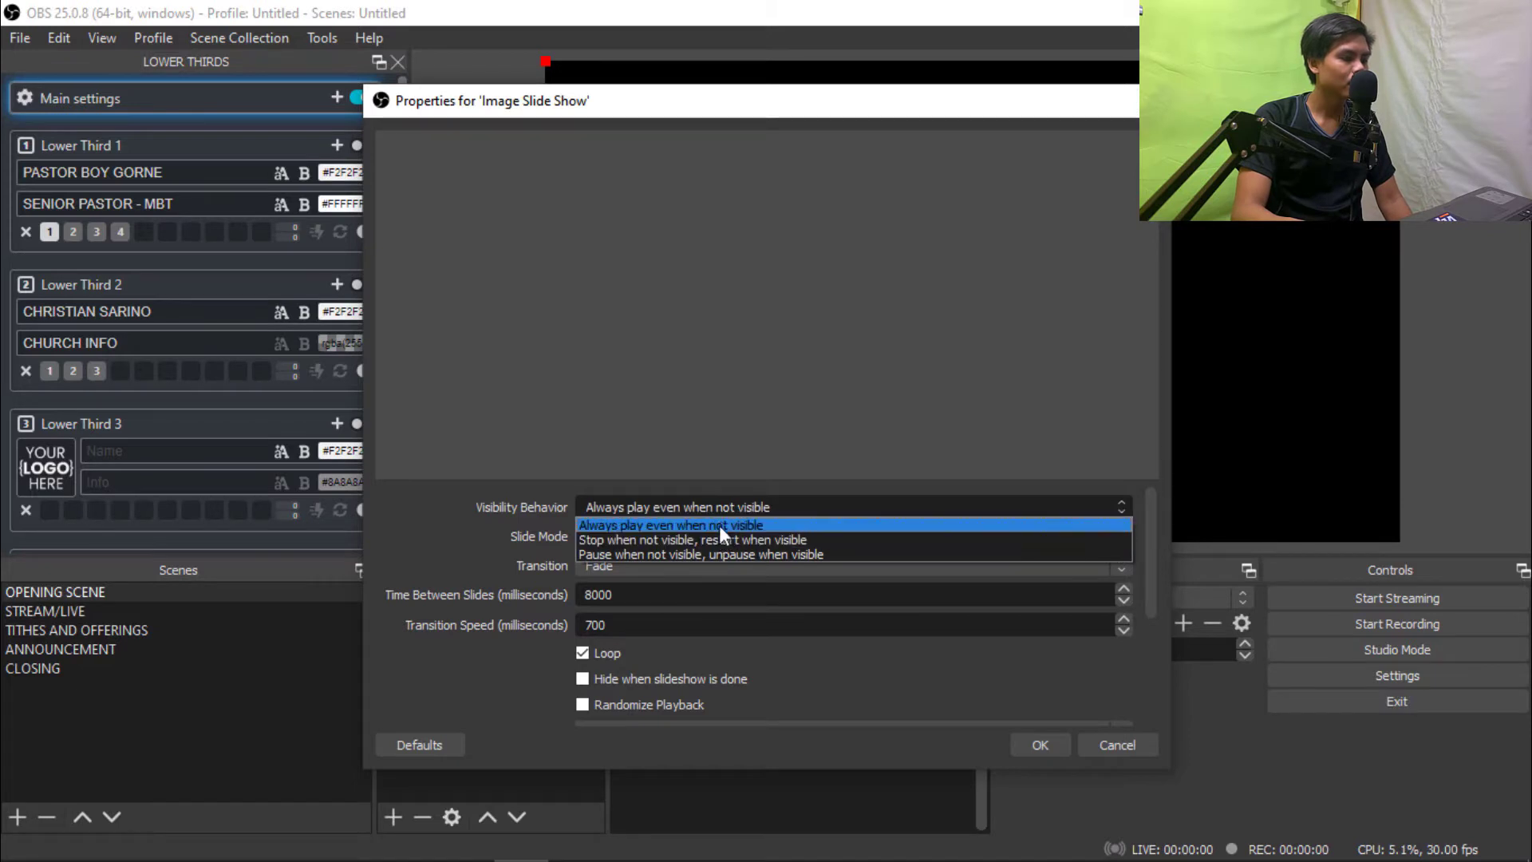
{"action": "left_click", "coordinate": [722, 523]}
{"action": "left_click", "coordinate": [739, 509]}
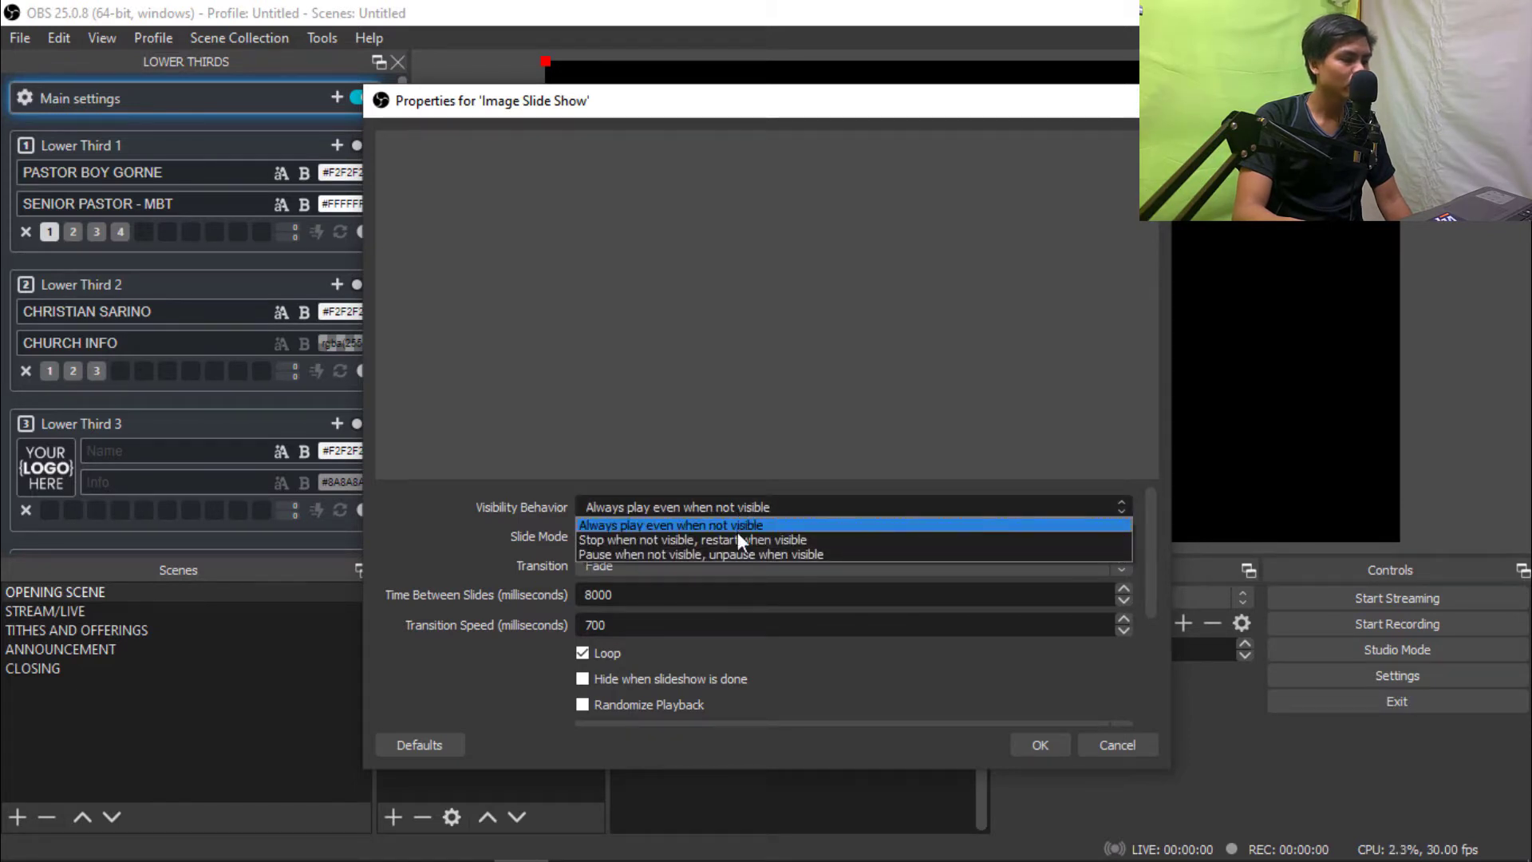
{"action": "left_click", "coordinate": [738, 540]}
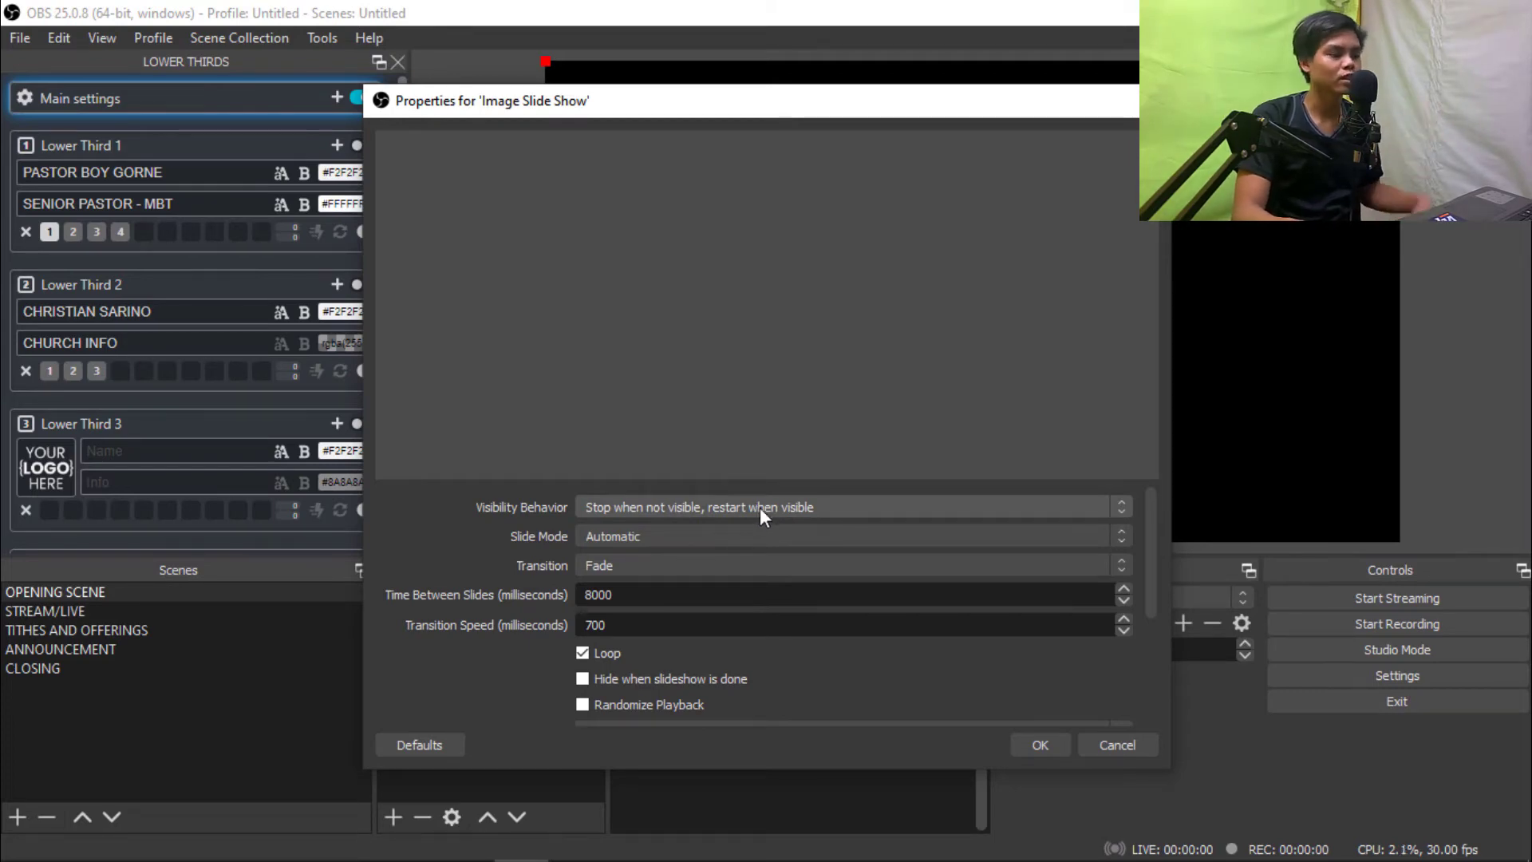
- Keep the slide mode on Automatic with the Fade transition, and set the time between slides to 10000 milliseconds
{"action": "left_click", "coordinate": [707, 529]}
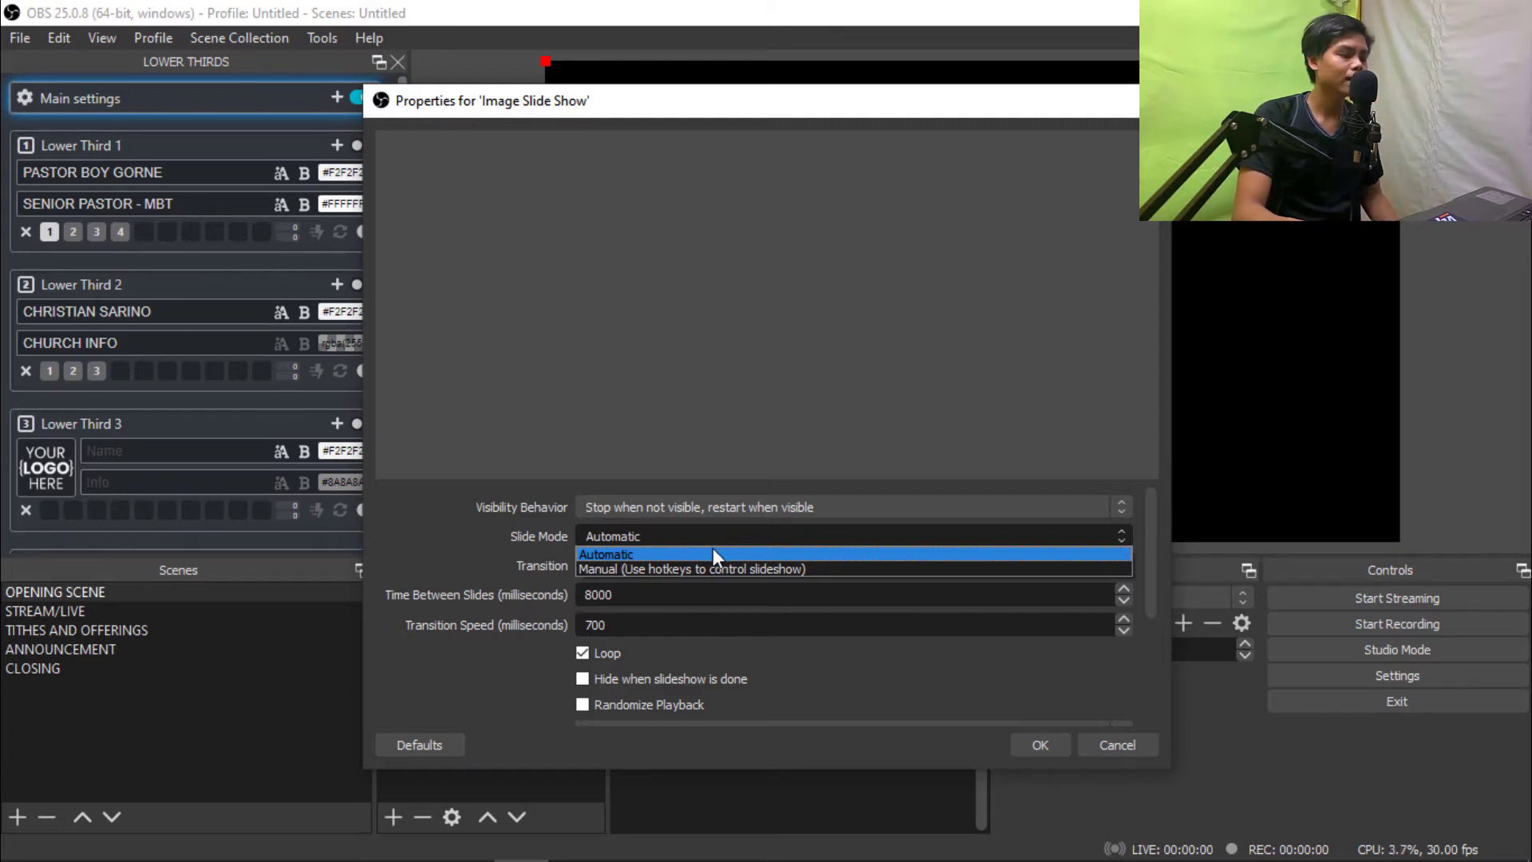
{"action": "left_click", "coordinate": [712, 550]}
{"action": "left_click", "coordinate": [699, 566]}
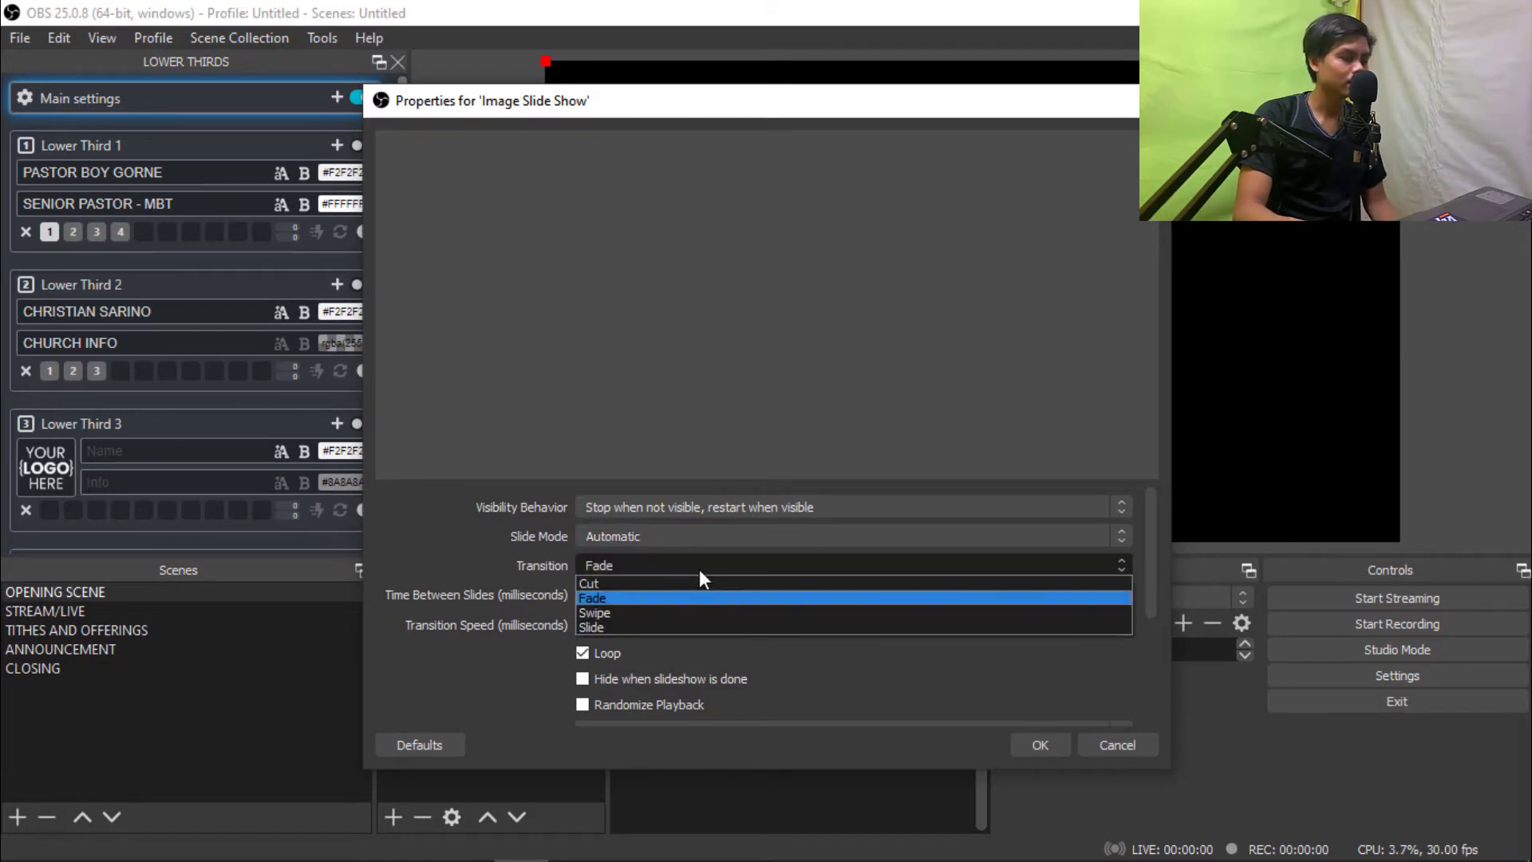
{"action": "left_click", "coordinate": [698, 568]}
{"action": "left_click", "coordinate": [699, 568]}
{"action": "left_click", "coordinate": [699, 568]}
{"action": "left_click_drag", "start_coordinate": [660, 590], "coordinate": [580, 594]}
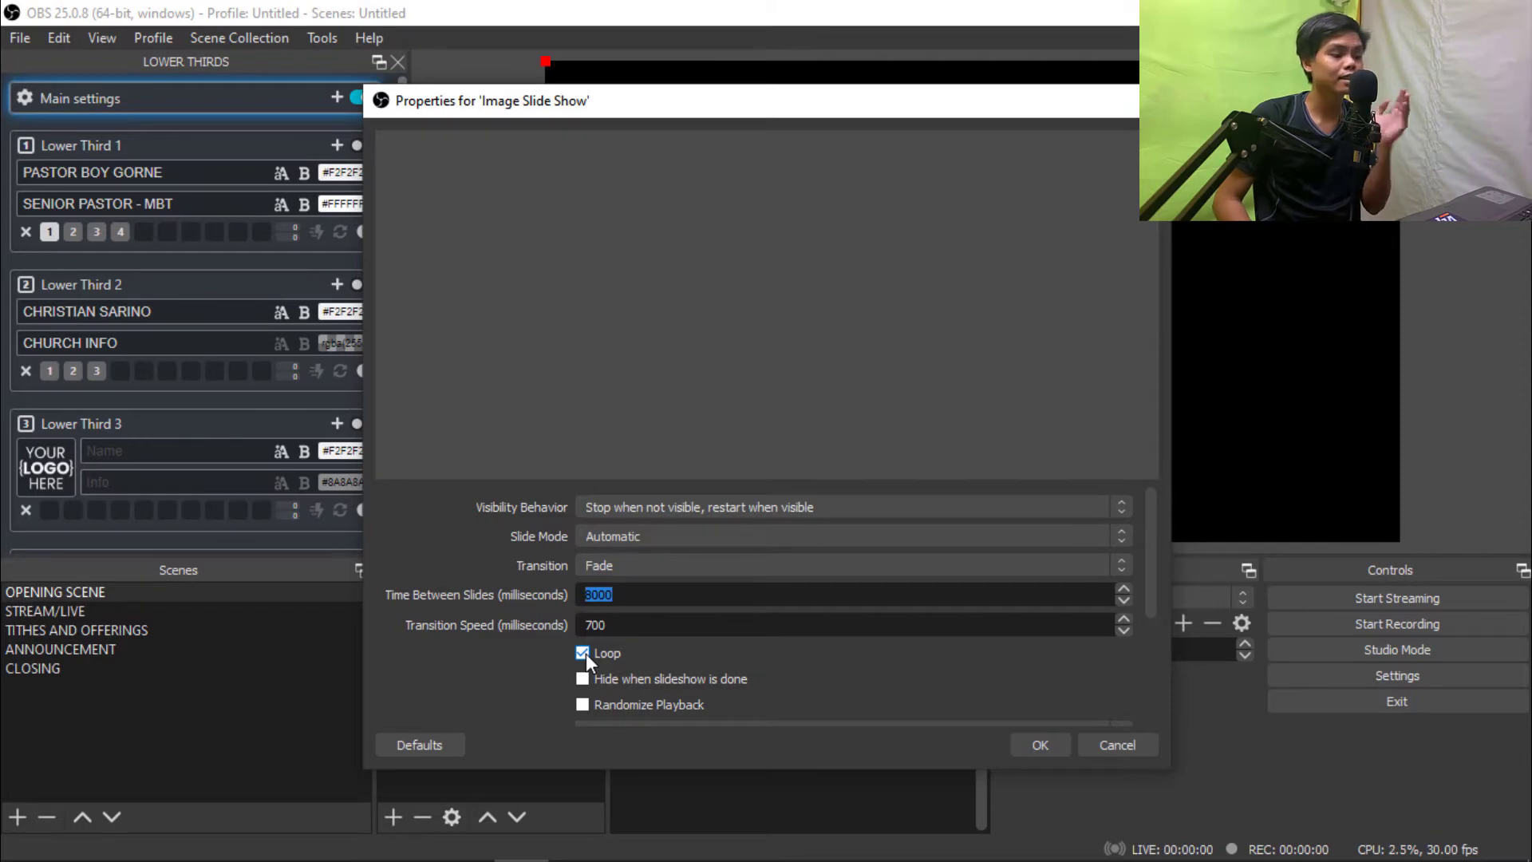
{"action": "type", "text": "10000"}
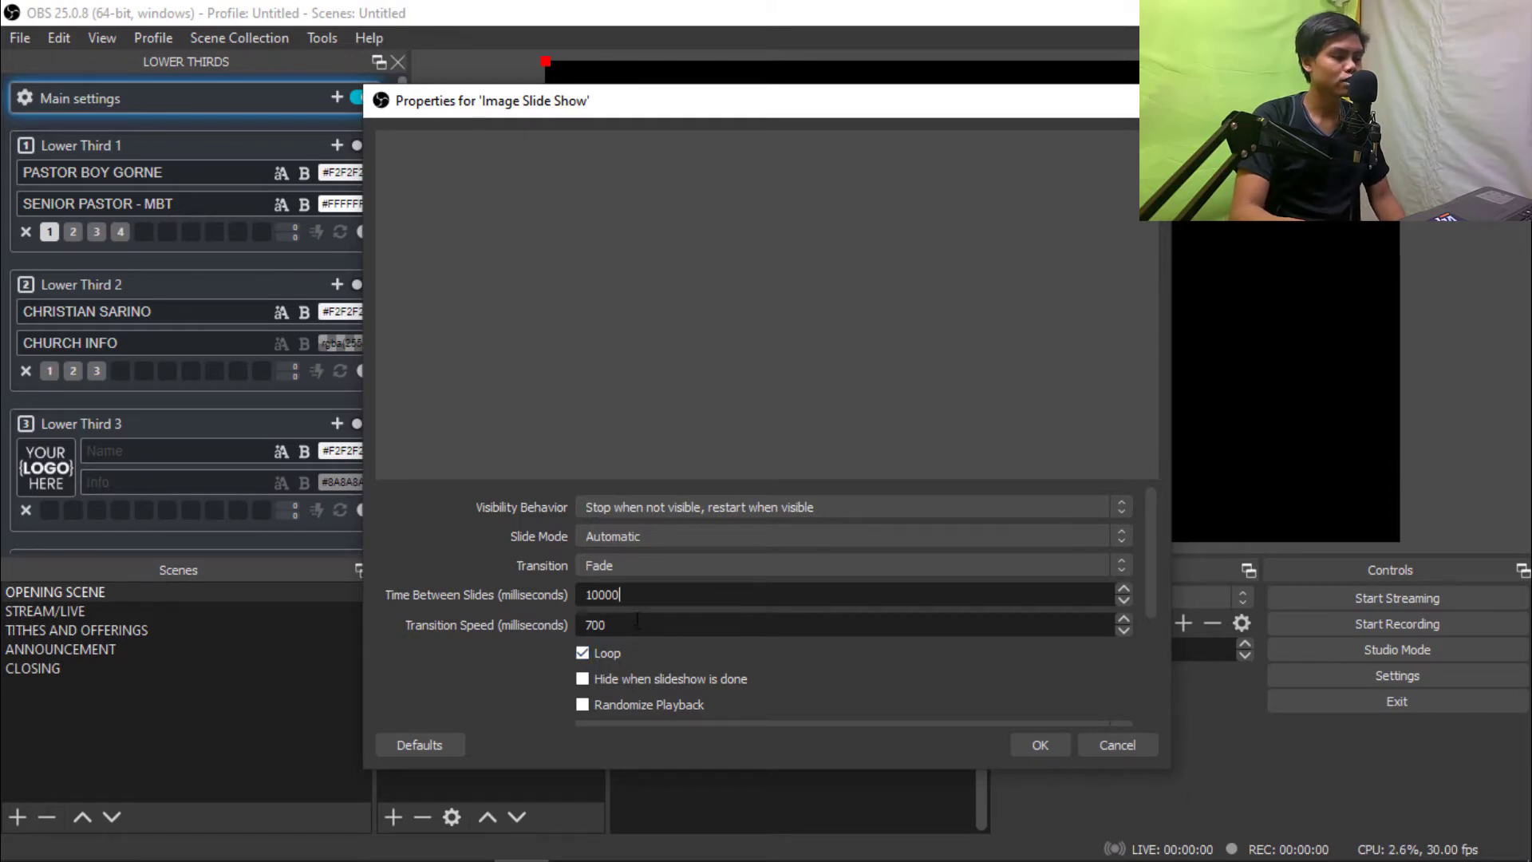
- Start adding image files to the slide show and browse to the SLIDES folder inside the SUNDAY ONLINE SERVICE folder
{"action": "scroll", "coordinate": [799, 672], "scroll_direction": "down", "scroll_amount": 2}
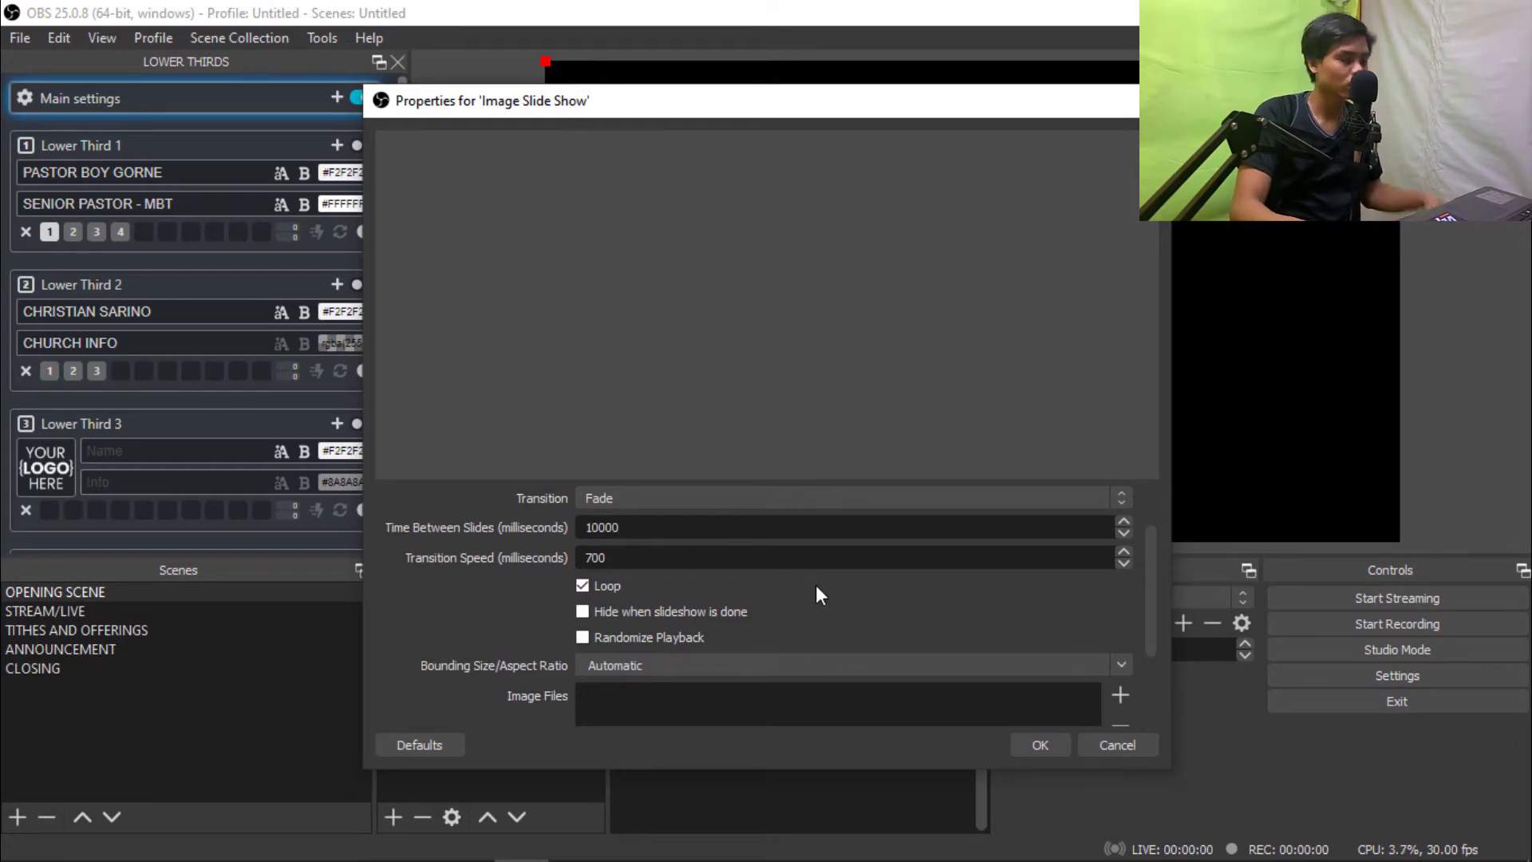
{"action": "scroll", "coordinate": [816, 583], "scroll_direction": "down", "scroll_amount": 2}
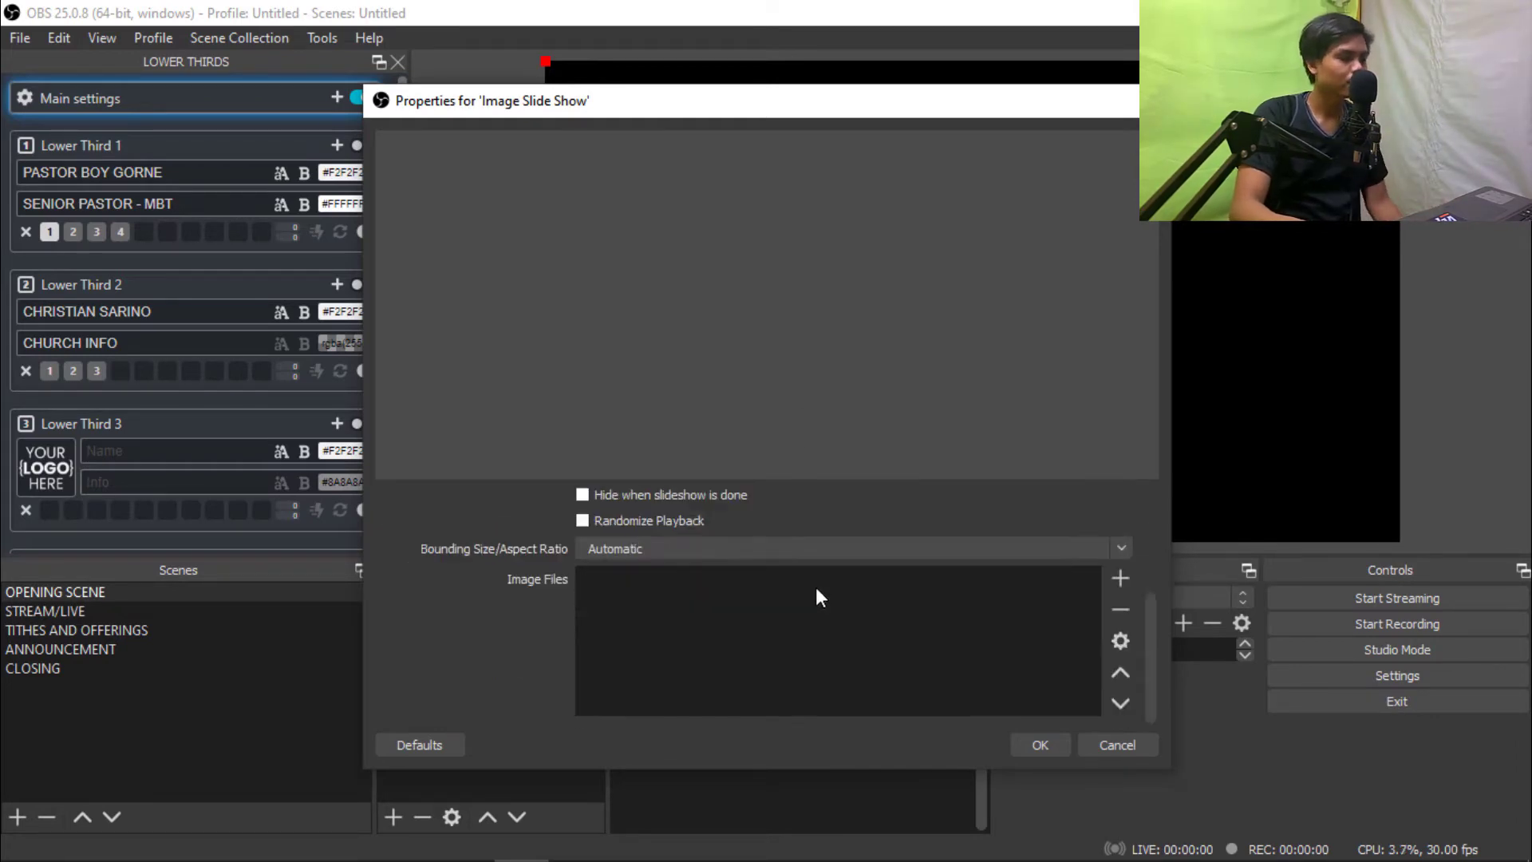
{"action": "left_click", "coordinate": [1121, 580]}
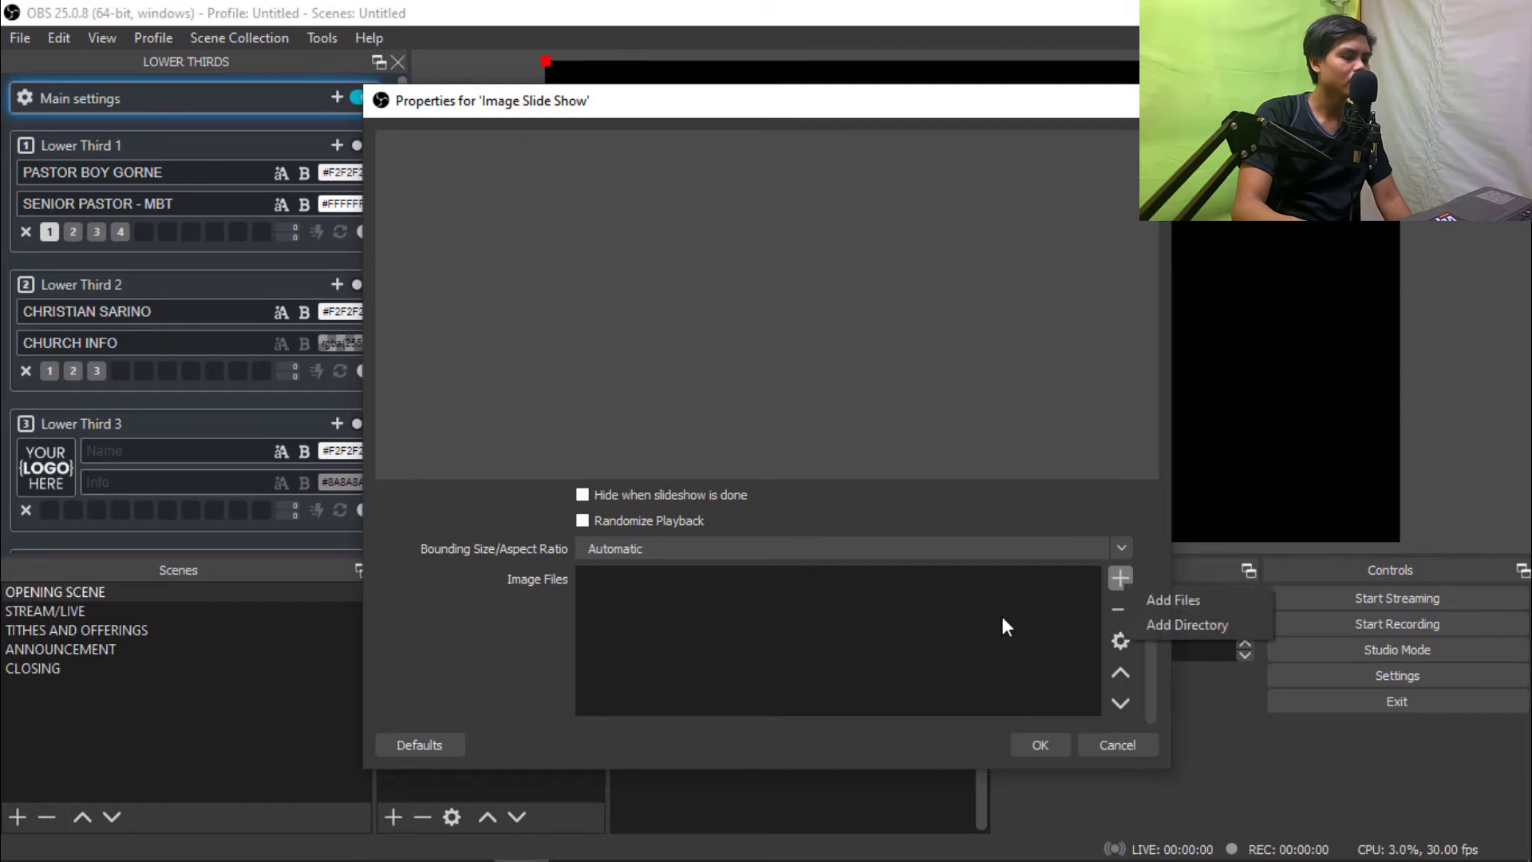
{"action": "left_click", "coordinate": [1176, 601]}
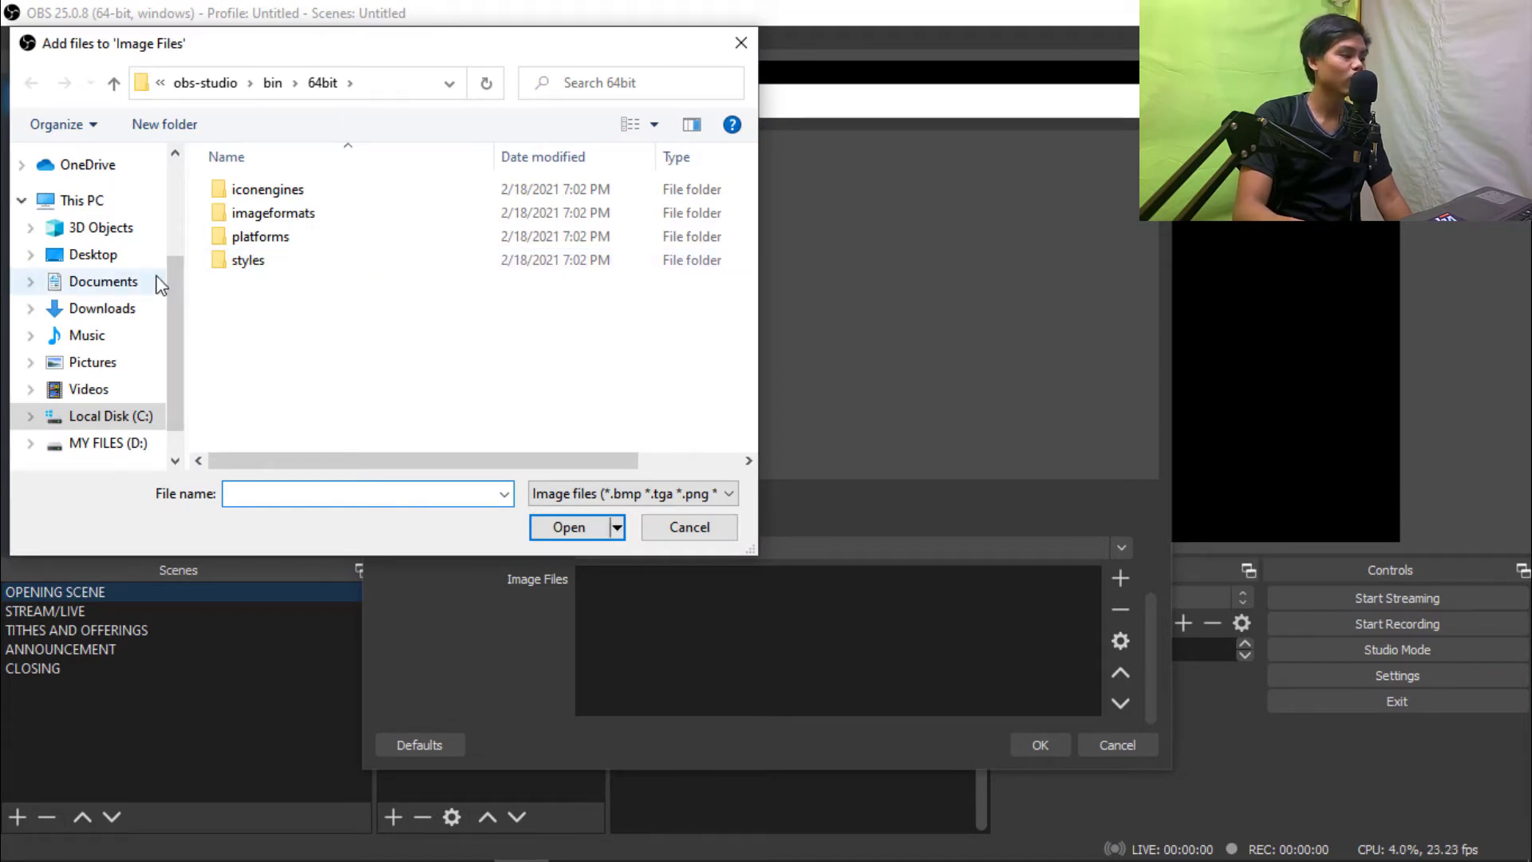
{"action": "left_click_drag", "start_coordinate": [175, 279], "coordinate": [188, 160]}
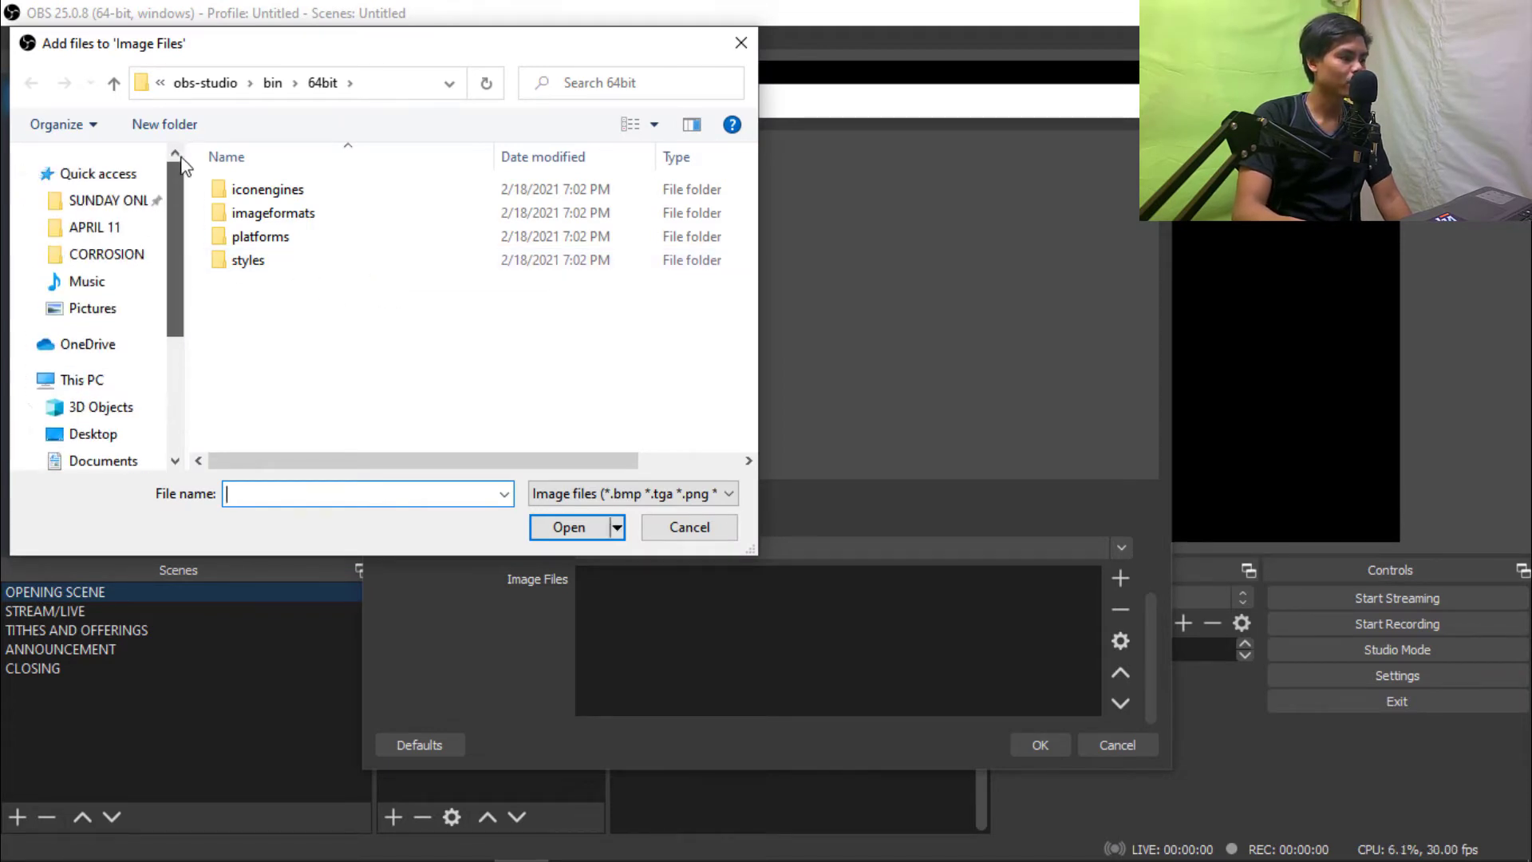
{"action": "left_click", "coordinate": [103, 203]}
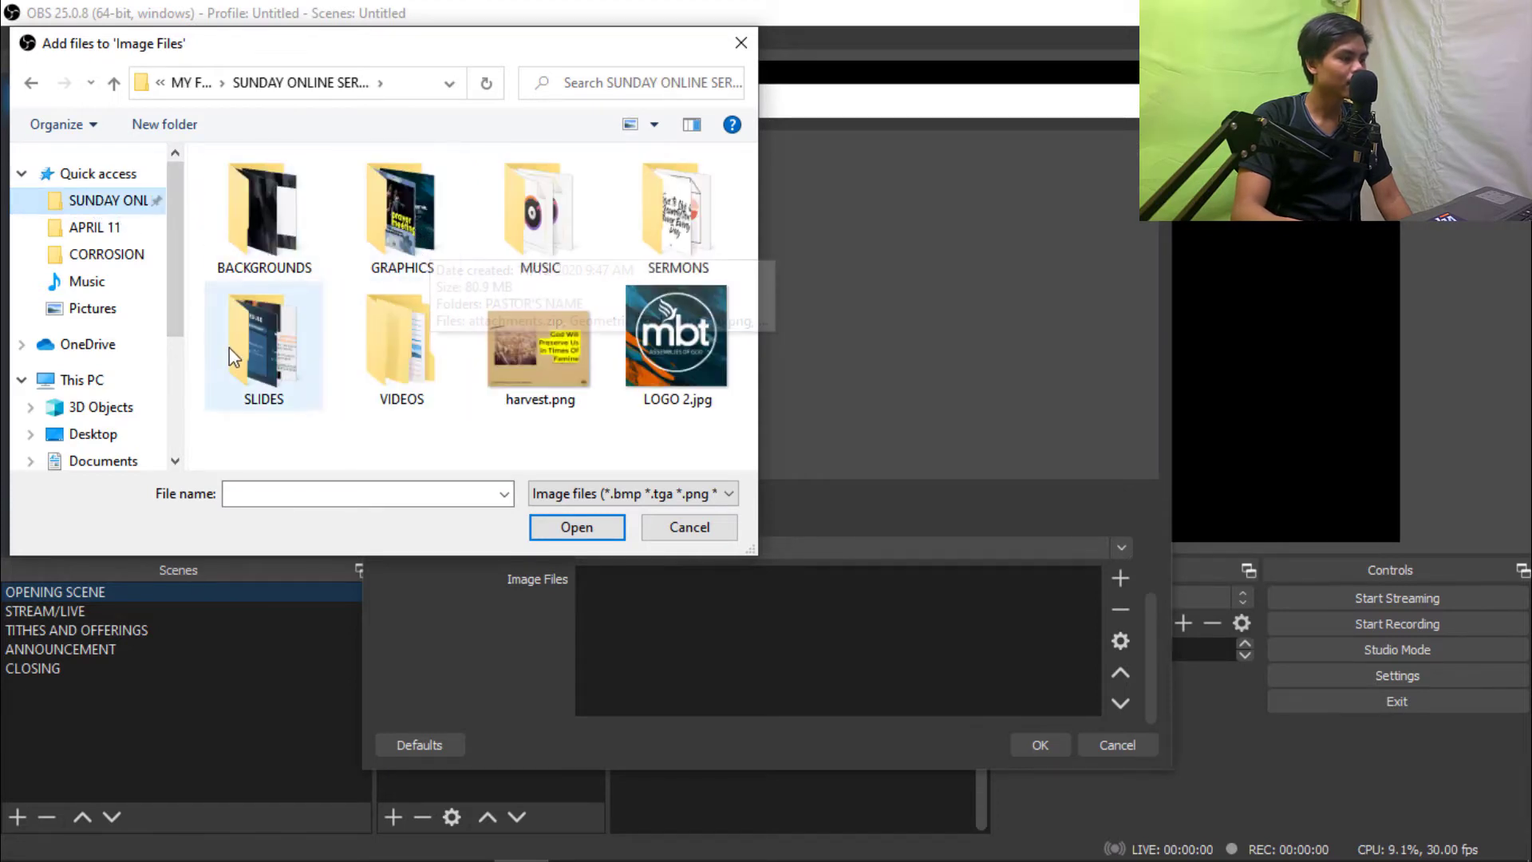
{"action": "left_click", "coordinate": [287, 342]}
{"action": "double_click", "coordinate": [287, 342]}
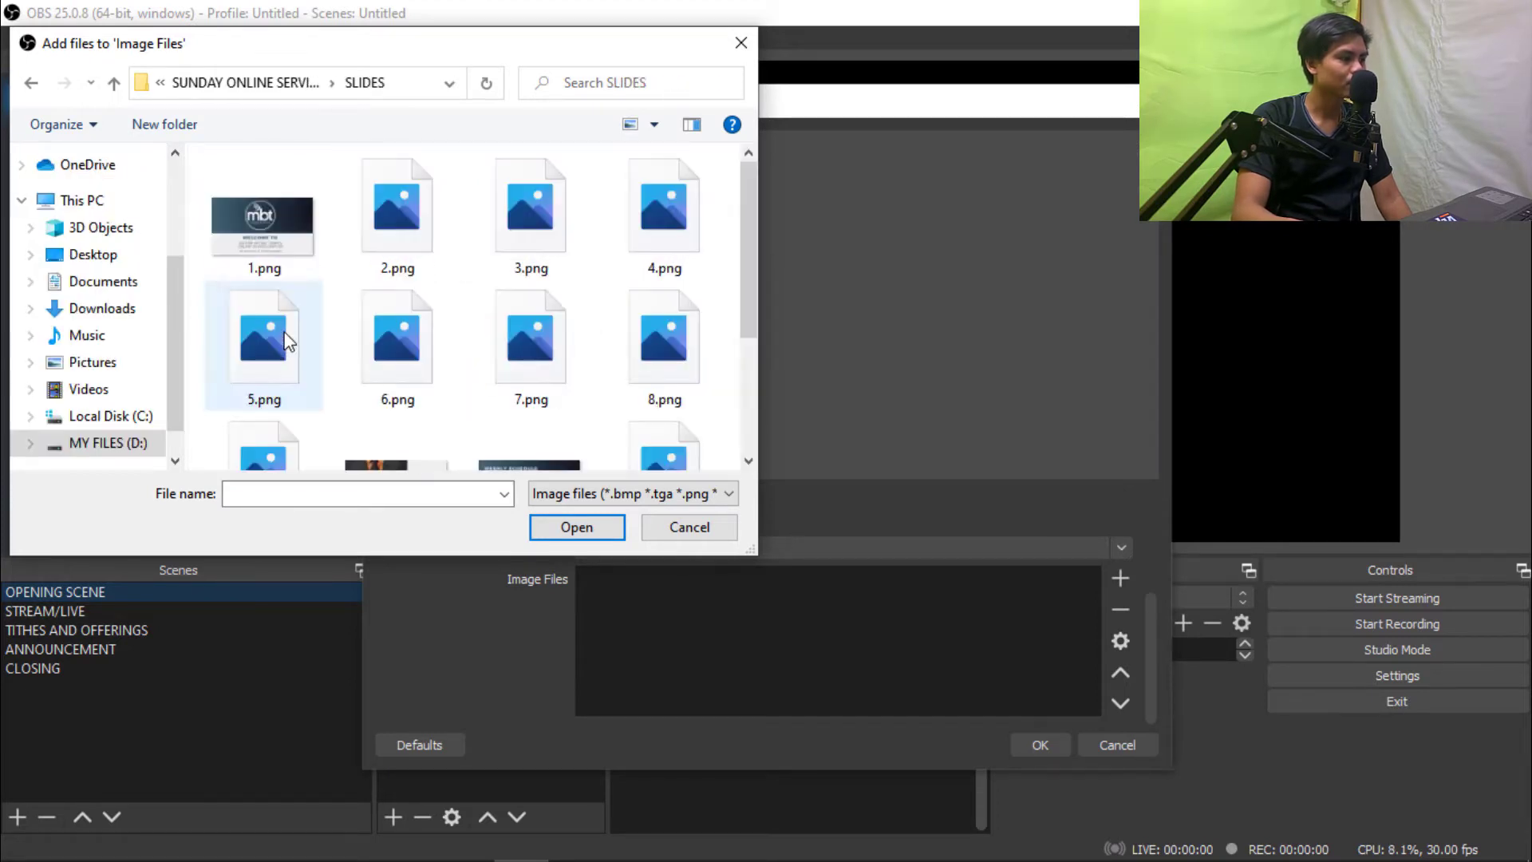
- Add the images 1.png through 13.png to the slide show and accept the source properties
{"action": "left_click", "coordinate": [299, 267]}
{"action": "left_click_drag", "start_coordinate": [750, 228], "coordinate": [754, 375]}
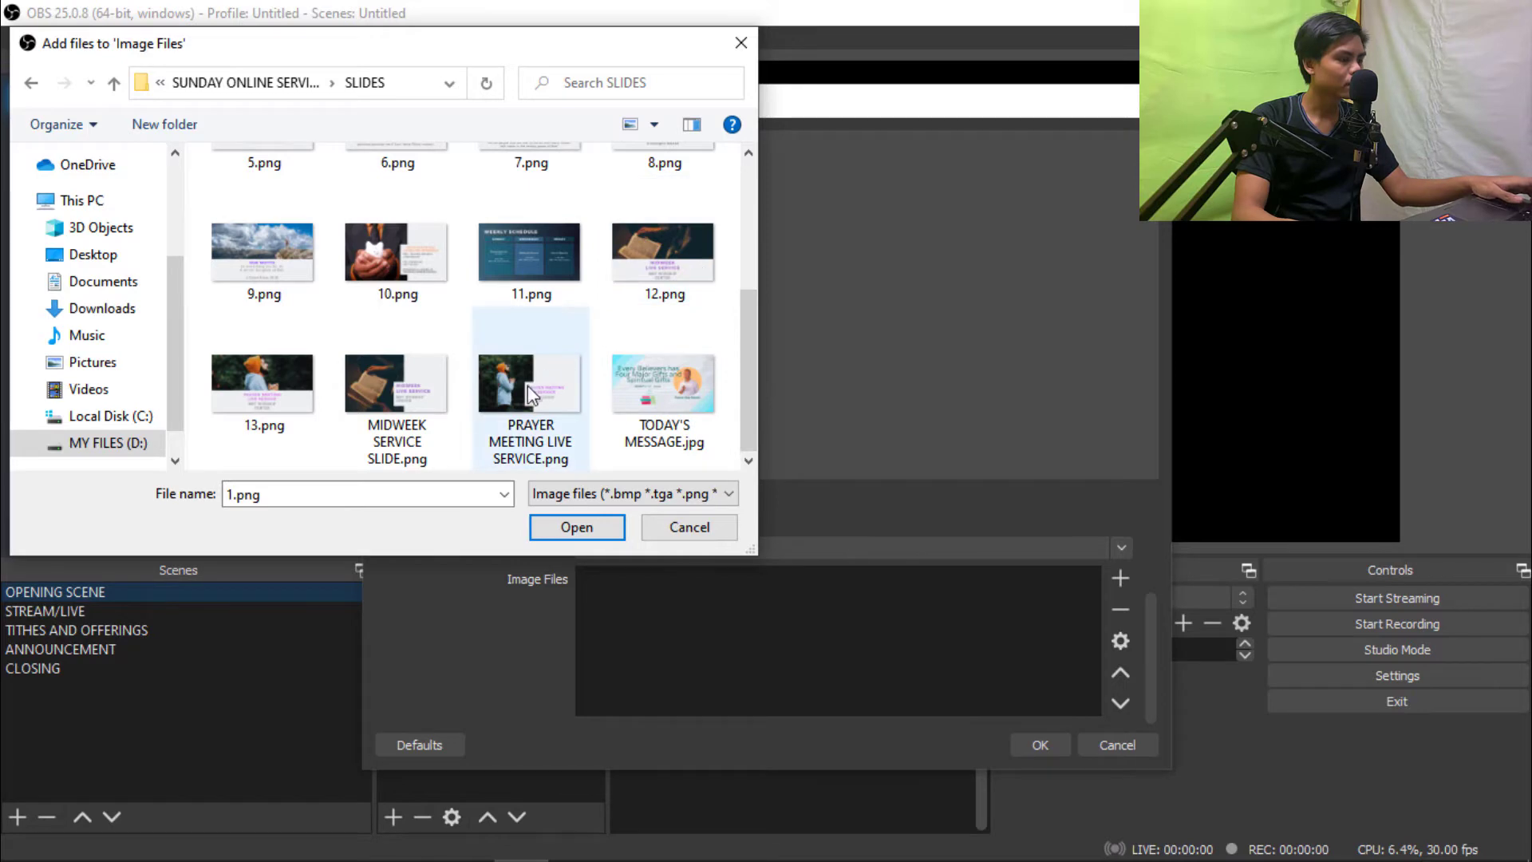
{"action": "left_click", "coordinate": [257, 405], "text": "shift"}
{"action": "left_click_drag", "start_coordinate": [754, 351], "coordinate": [758, 315]}
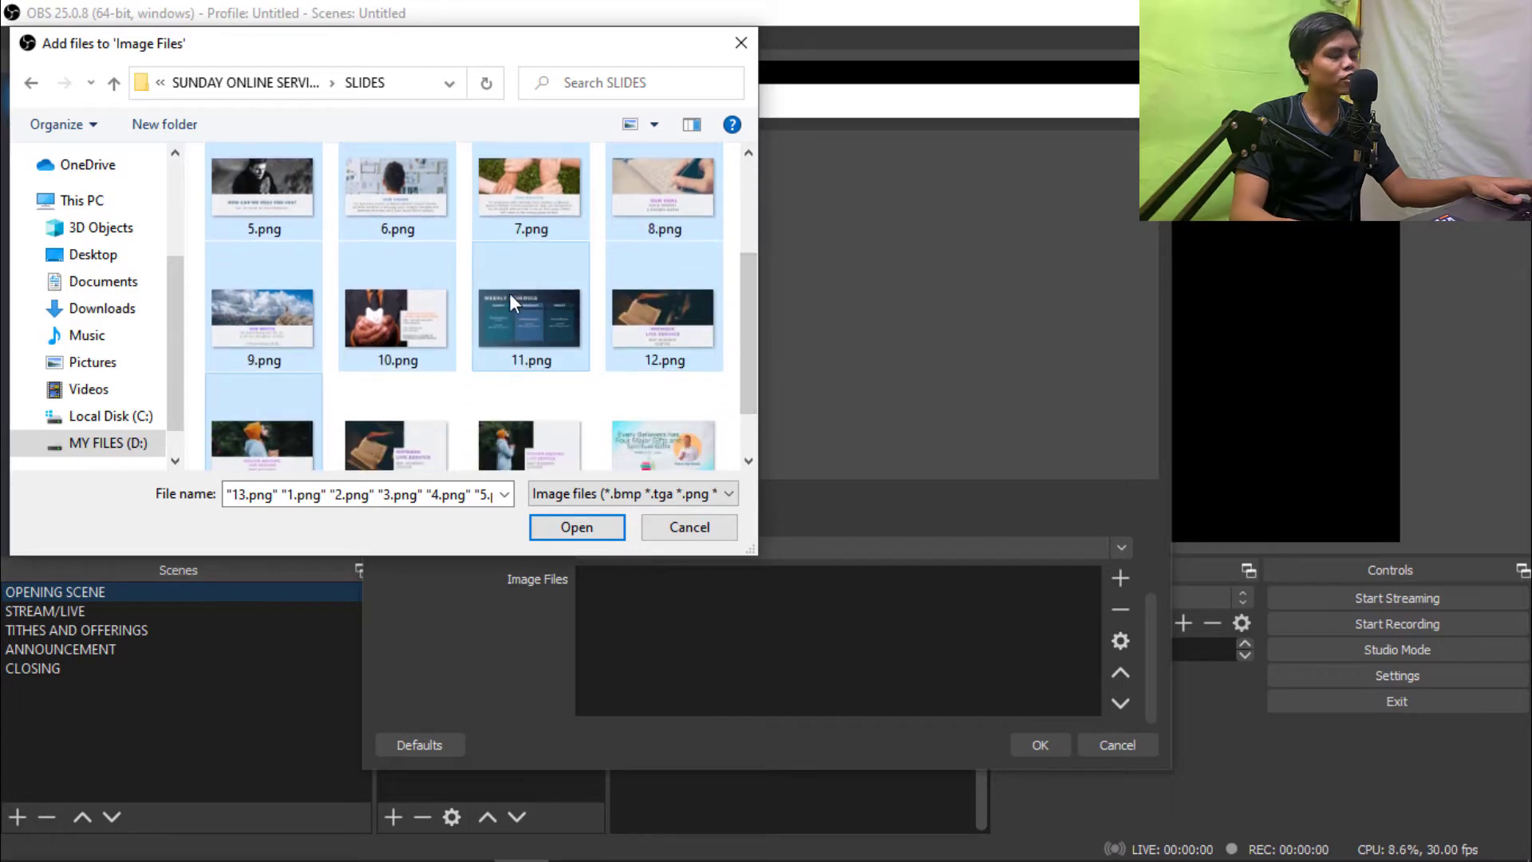
{"action": "left_click_drag", "start_coordinate": [748, 318], "coordinate": [770, 259]}
{"action": "left_click", "coordinate": [595, 522]}
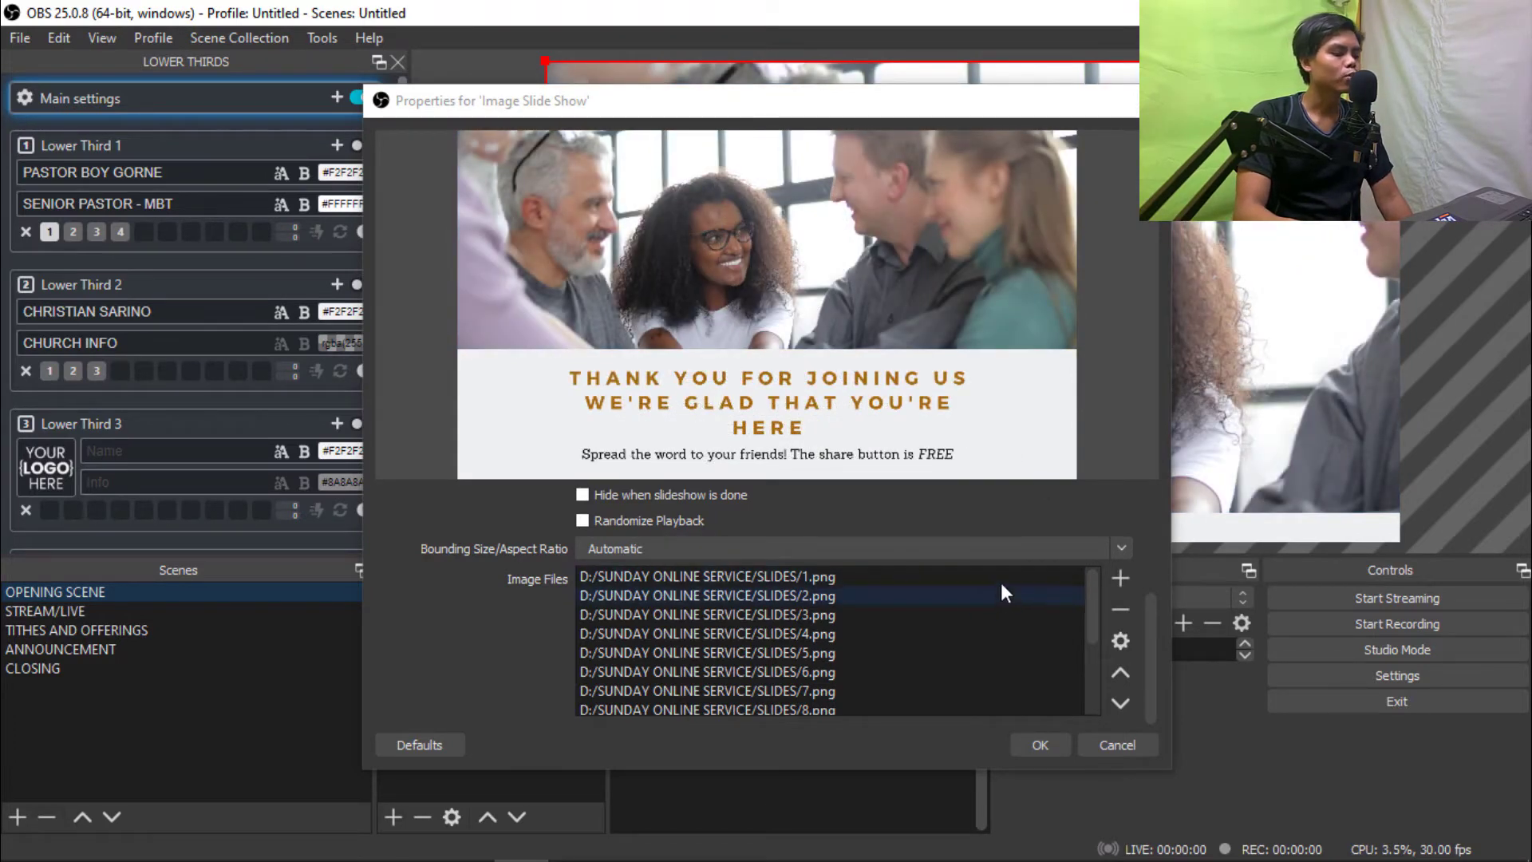
{"action": "left_click", "coordinate": [1031, 742]}
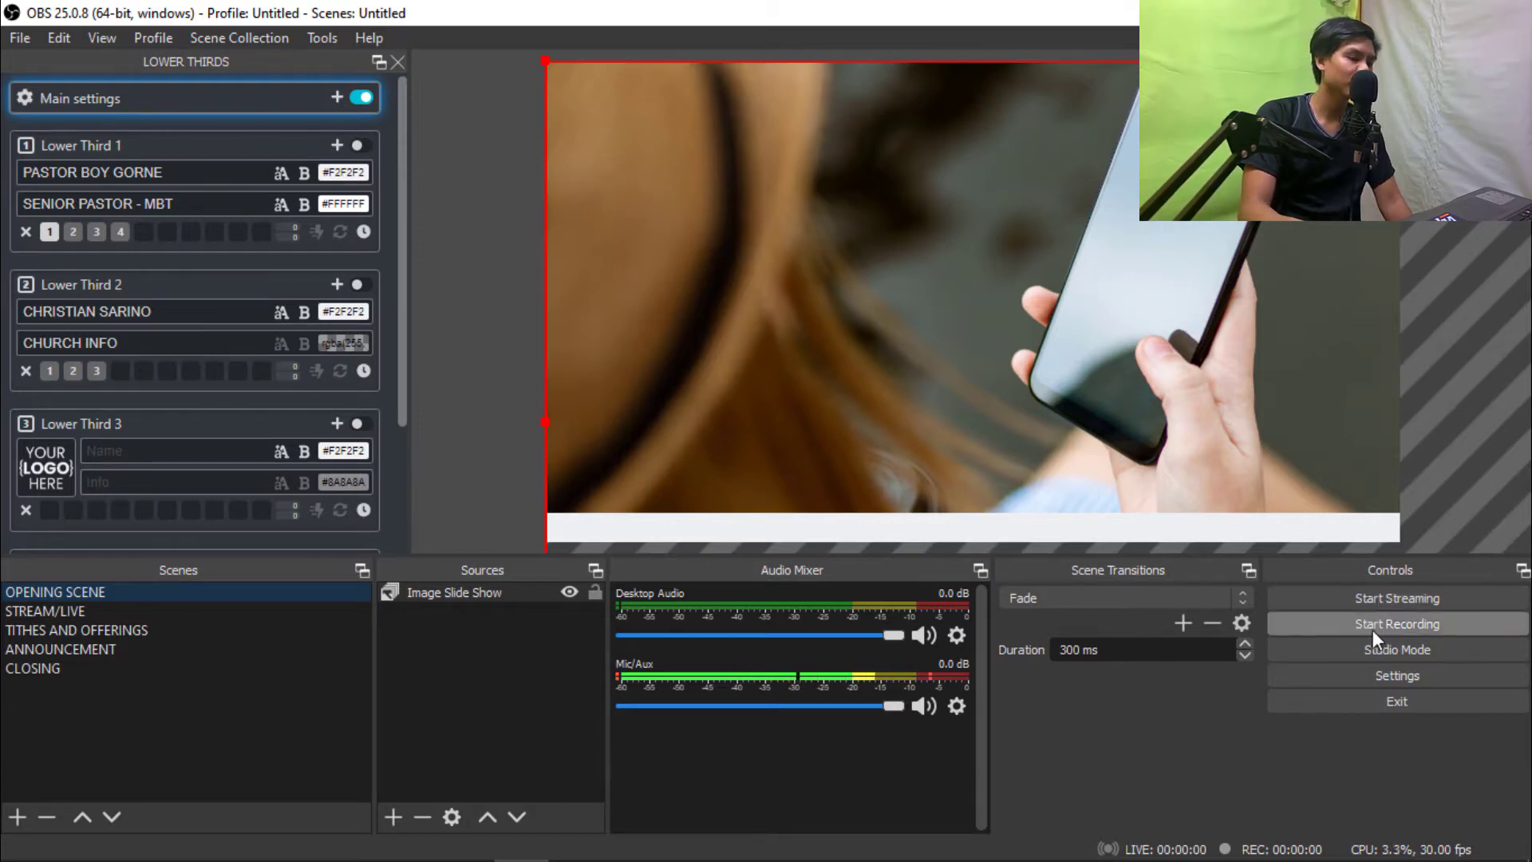
- Review the Video, Stream and Output settings, including the canvas resolution, and close the settings
{"action": "left_click", "coordinate": [1373, 672]}
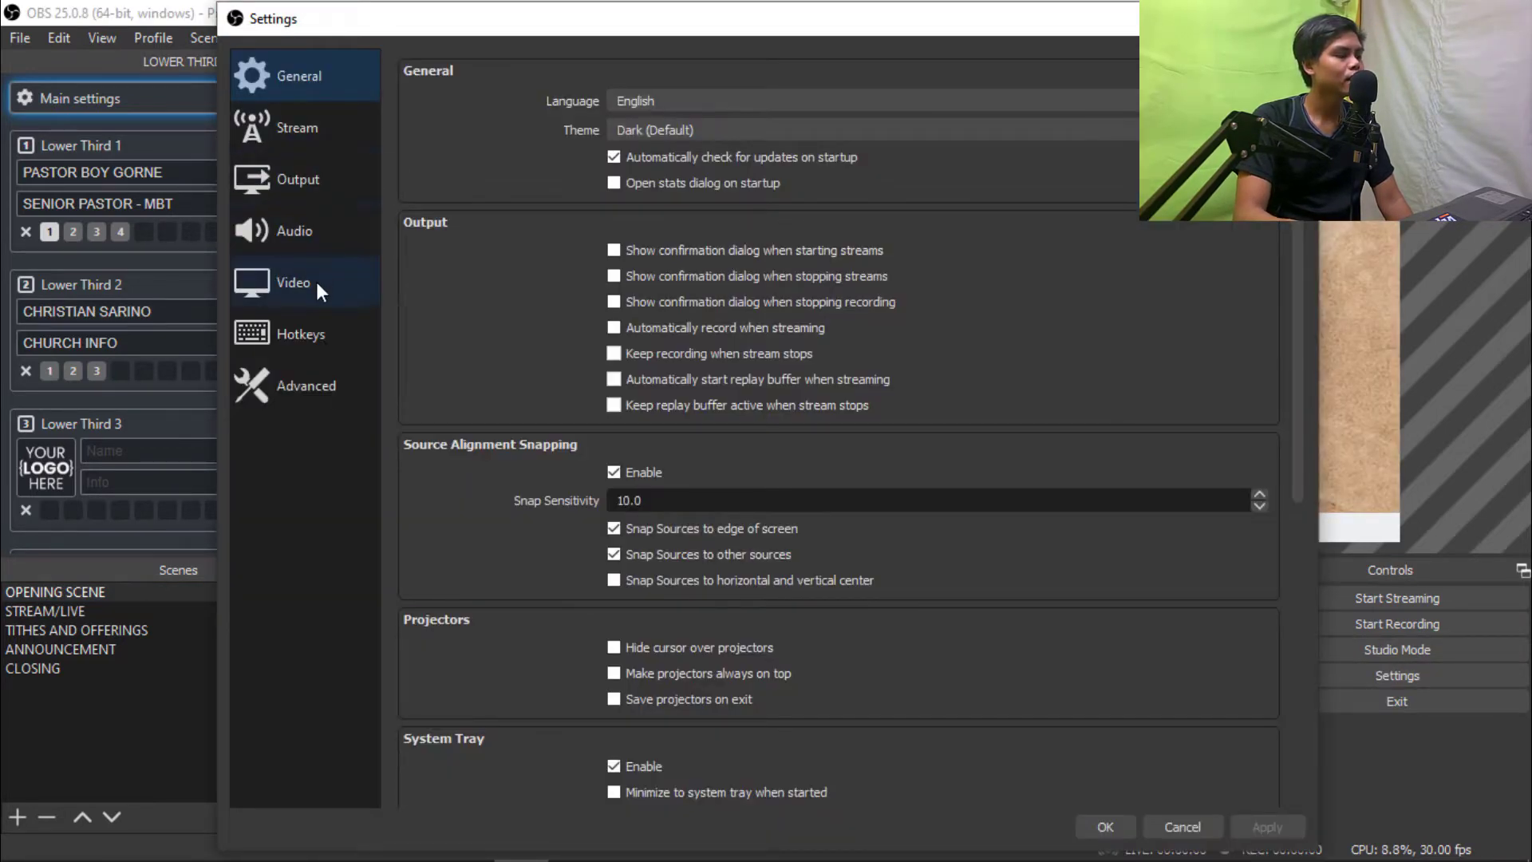
{"action": "left_click", "coordinate": [319, 289]}
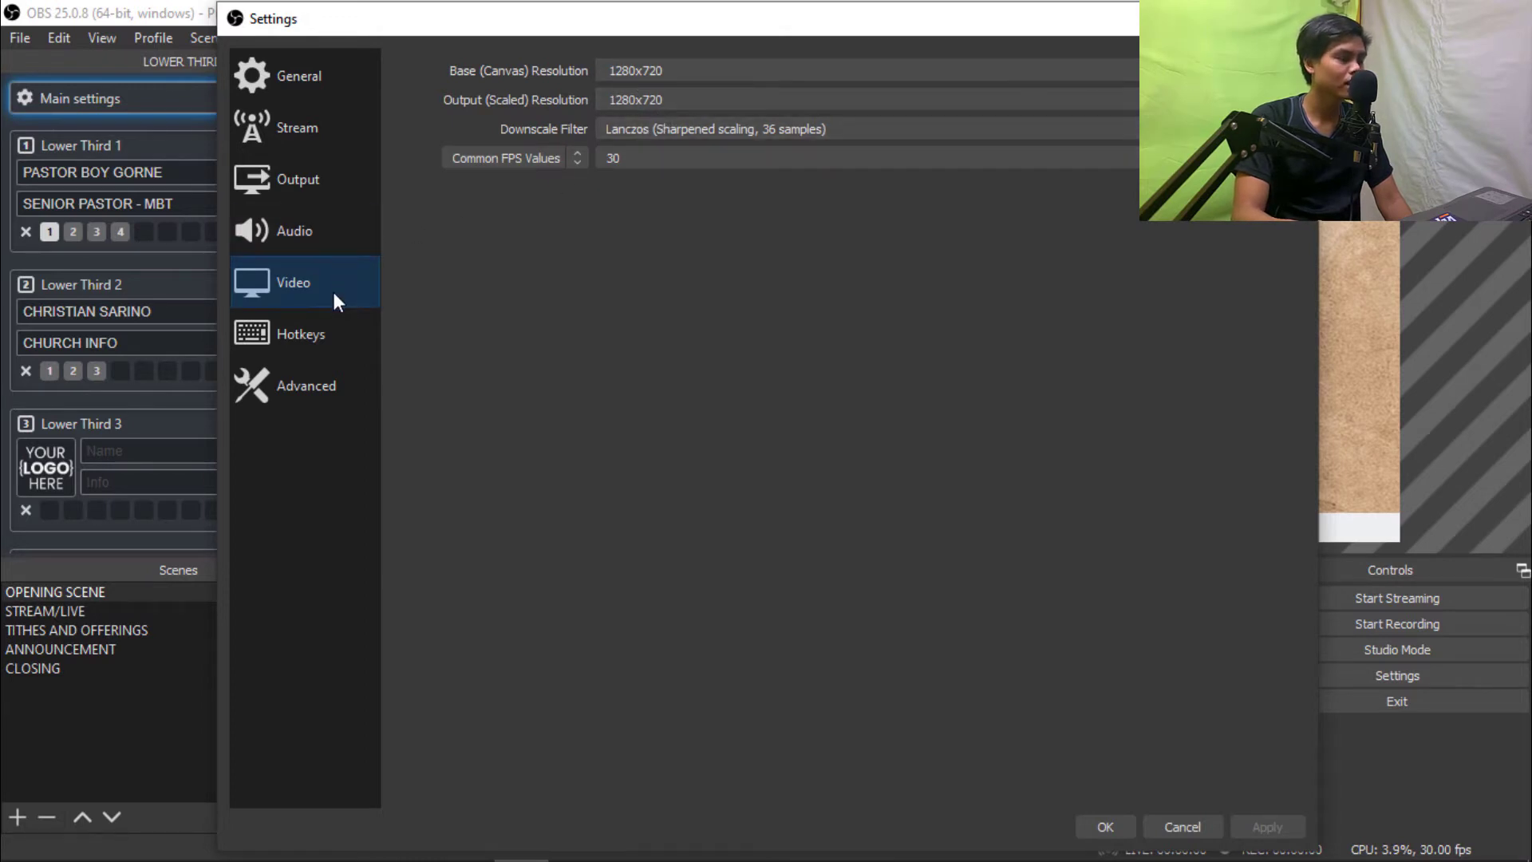
{"action": "left_click", "coordinate": [336, 143]}
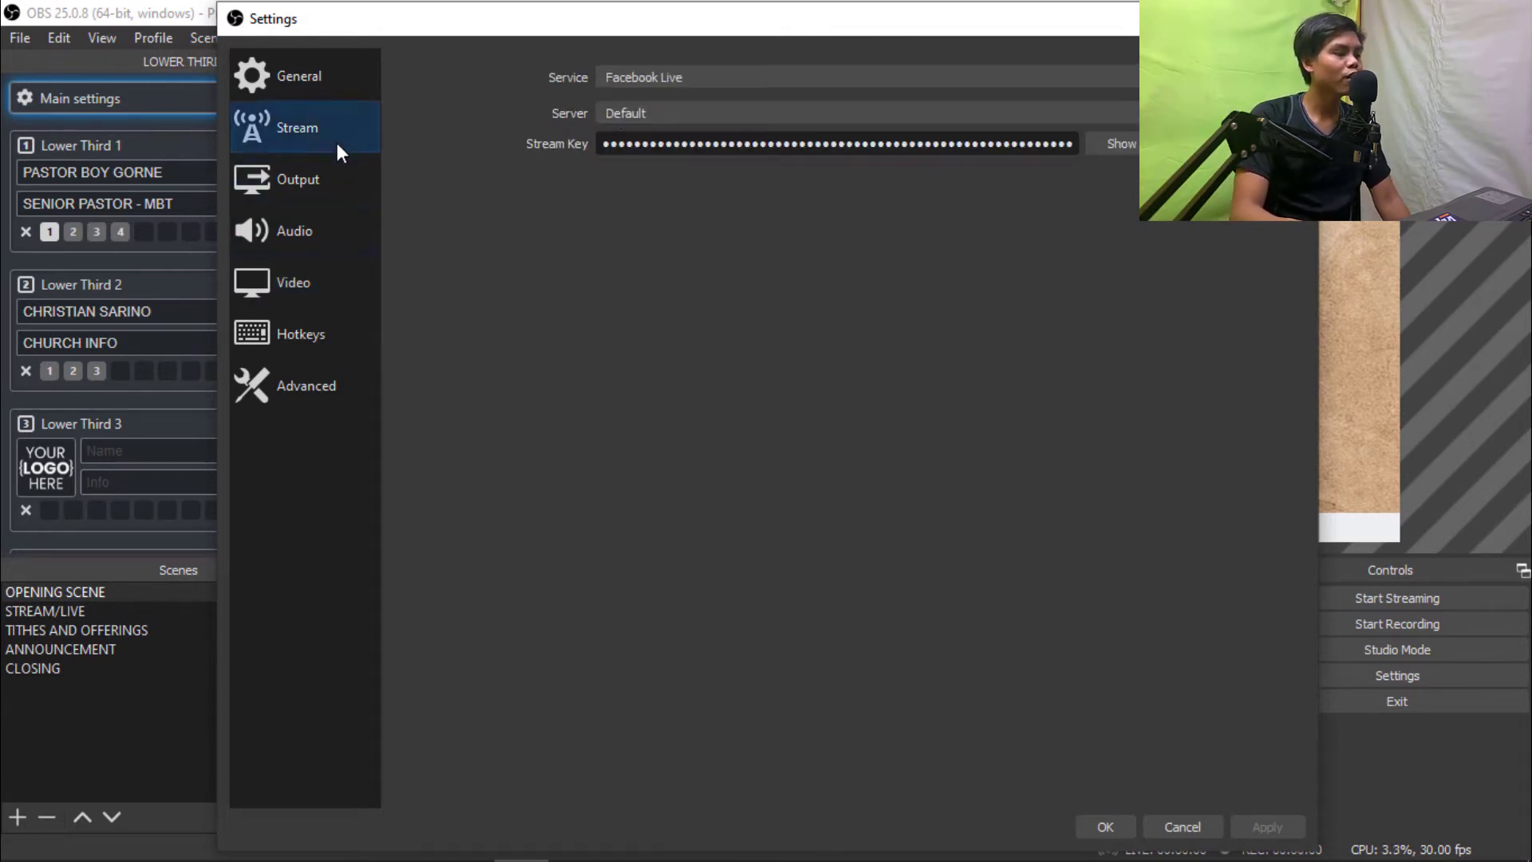
{"action": "left_click", "coordinate": [309, 284]}
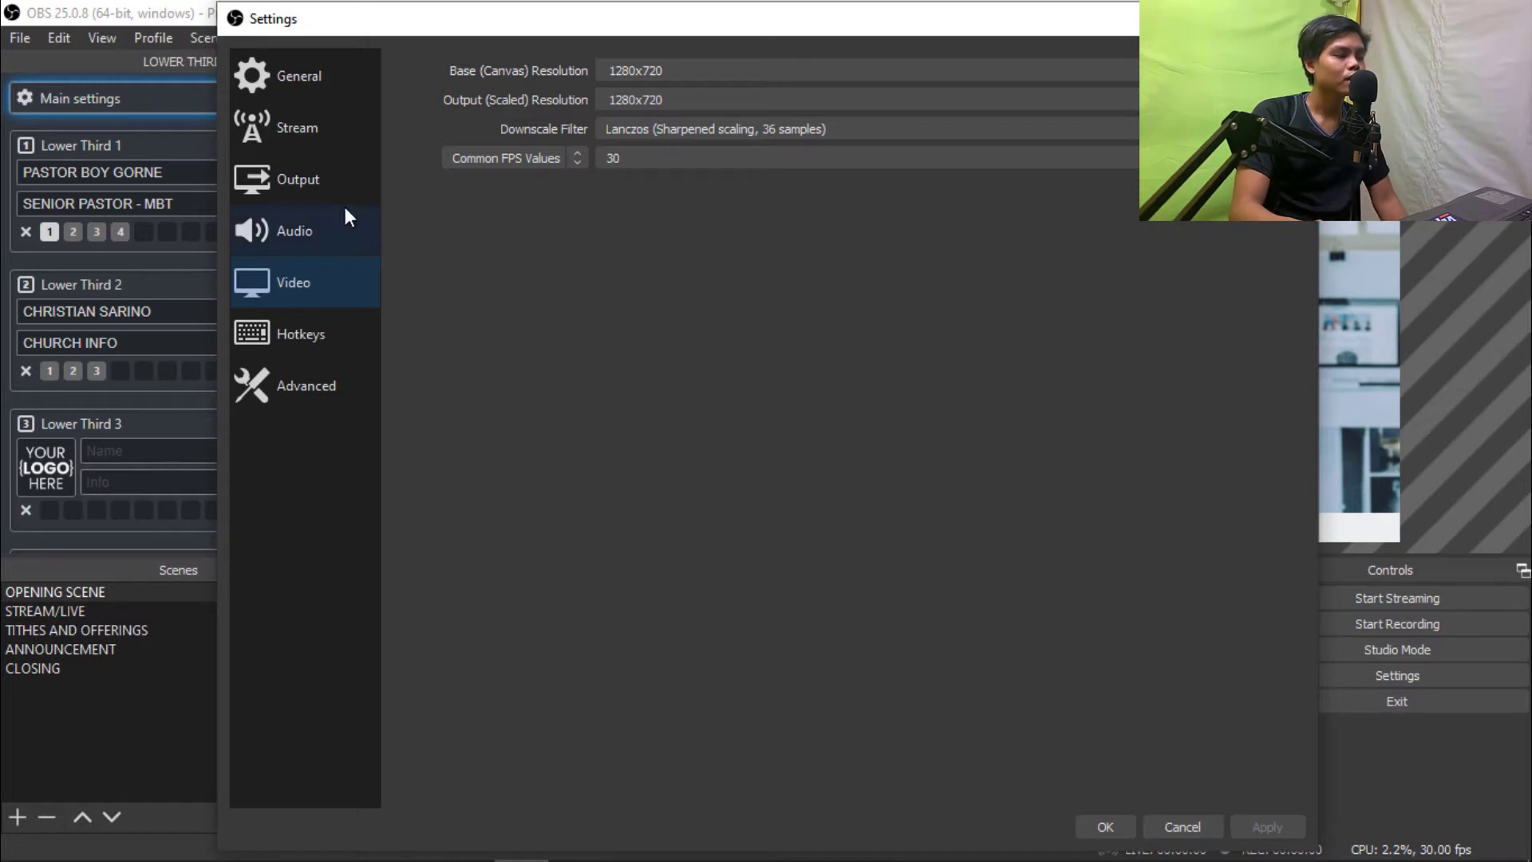
{"action": "left_click", "coordinate": [323, 185]}
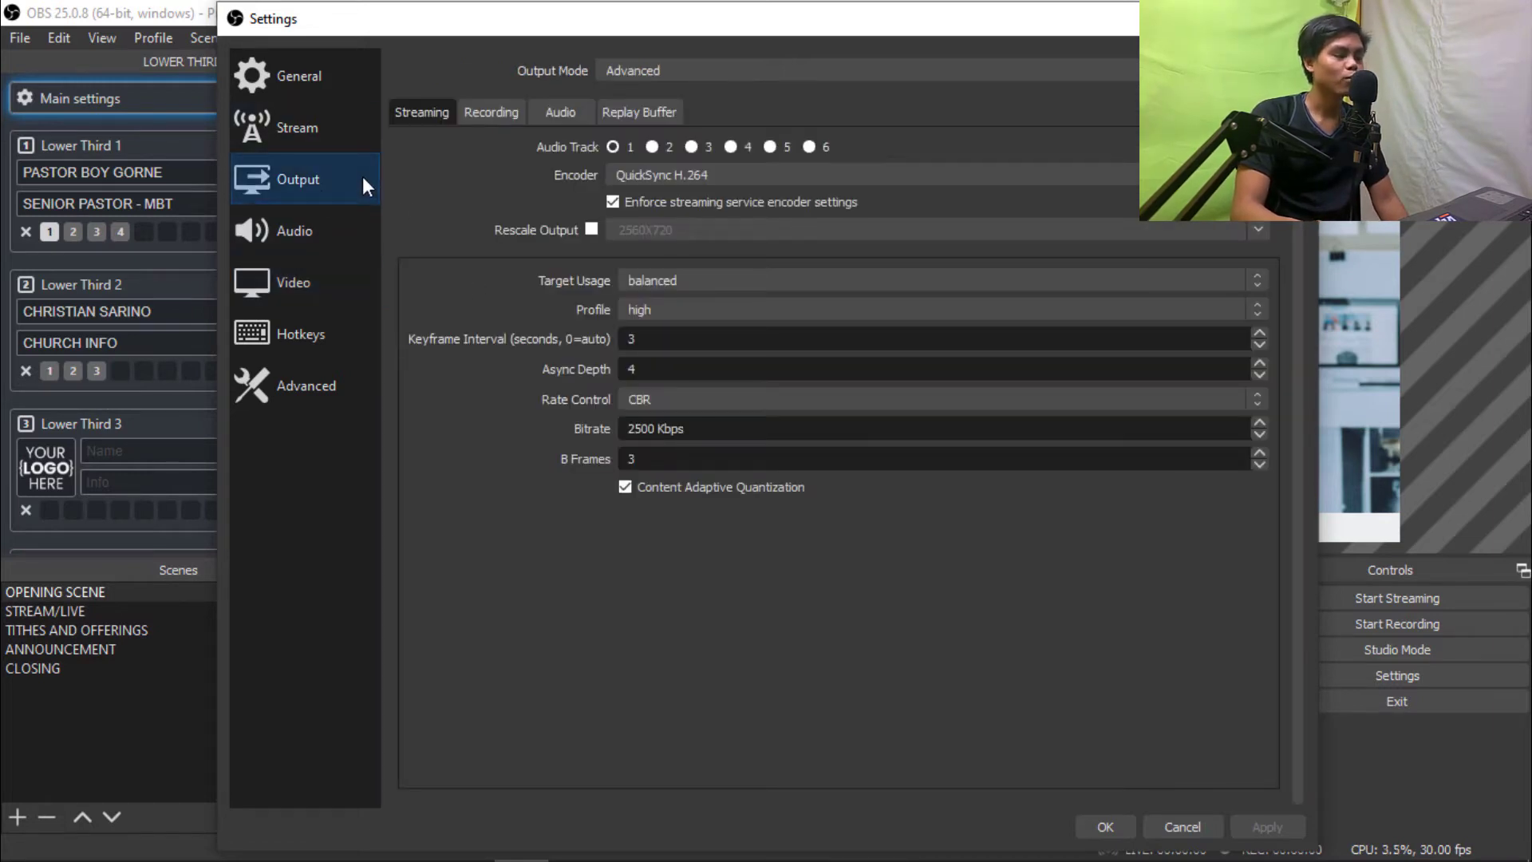
{"action": "left_click", "coordinate": [333, 281]}
{"action": "left_click", "coordinate": [1102, 825]}
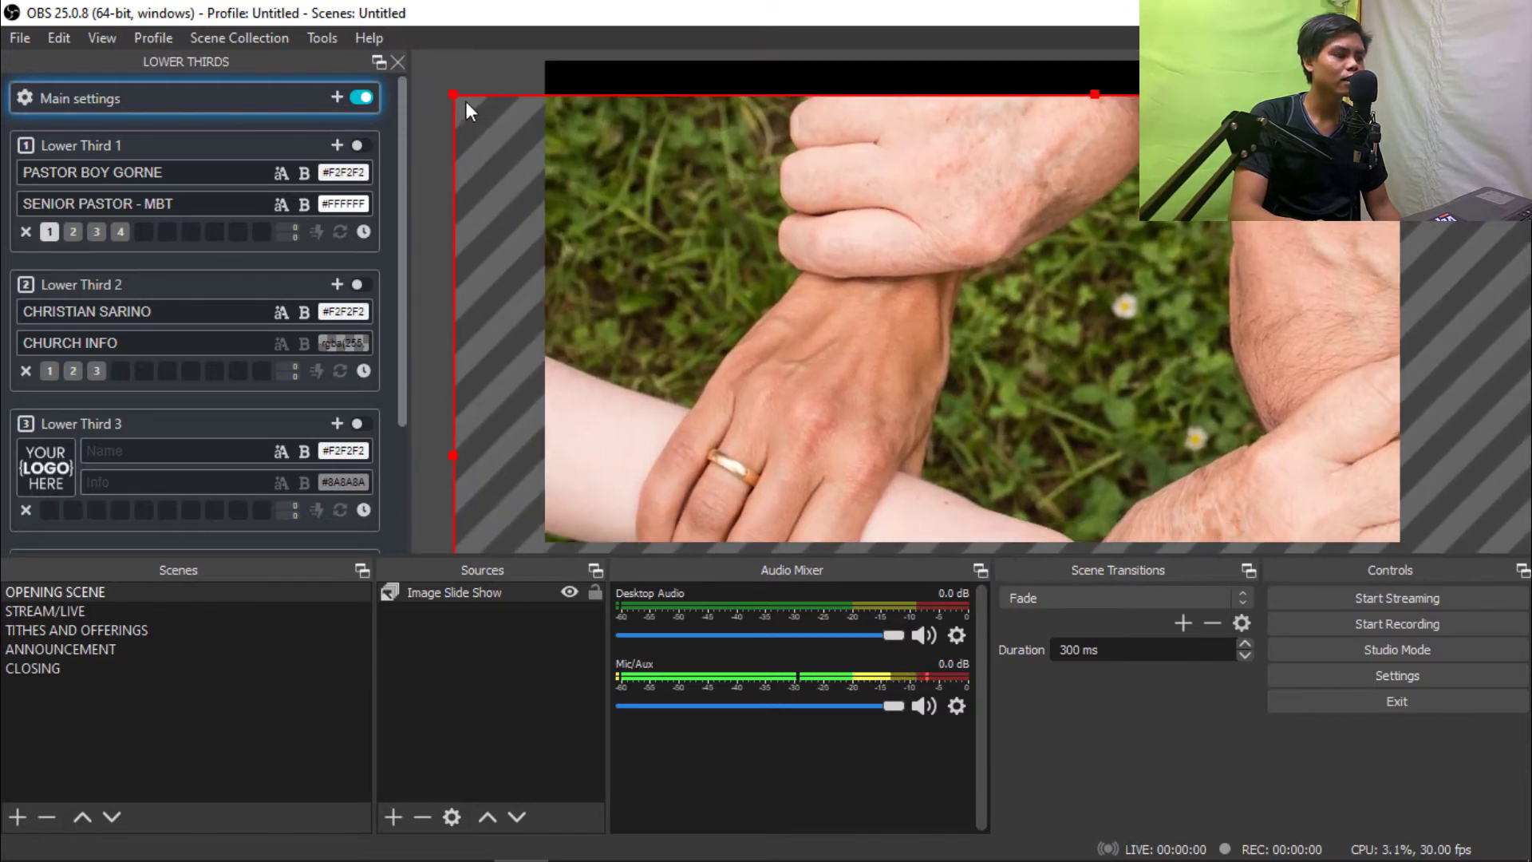
- Try resizing and repositioning the slide show freehand on the canvas
{"action": "left_click_drag", "start_coordinate": [453, 94], "coordinate": [710, 128]}
{"action": "left_click_drag", "start_coordinate": [562, 73], "coordinate": [1003, 365]}
{"action": "left_click_drag", "start_coordinate": [1184, 466], "coordinate": [781, 165]}
- Fit the Image Slide Show source to the screen using its transform options, and deselect it
{"action": "right_click", "coordinate": [468, 605]}
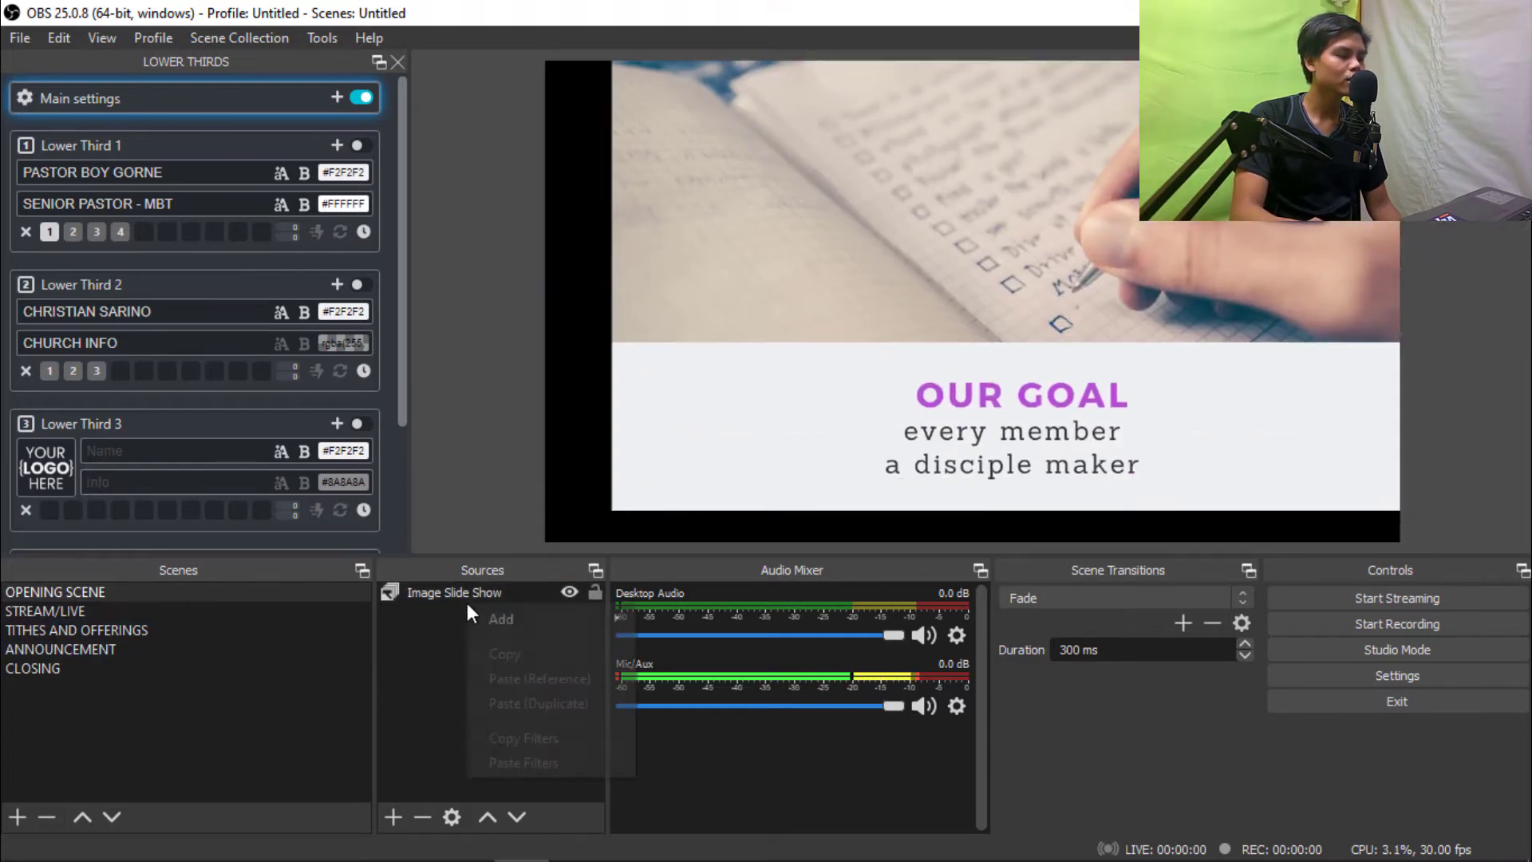
{"action": "left_click", "coordinate": [458, 592]}
{"action": "right_click", "coordinate": [459, 592]}
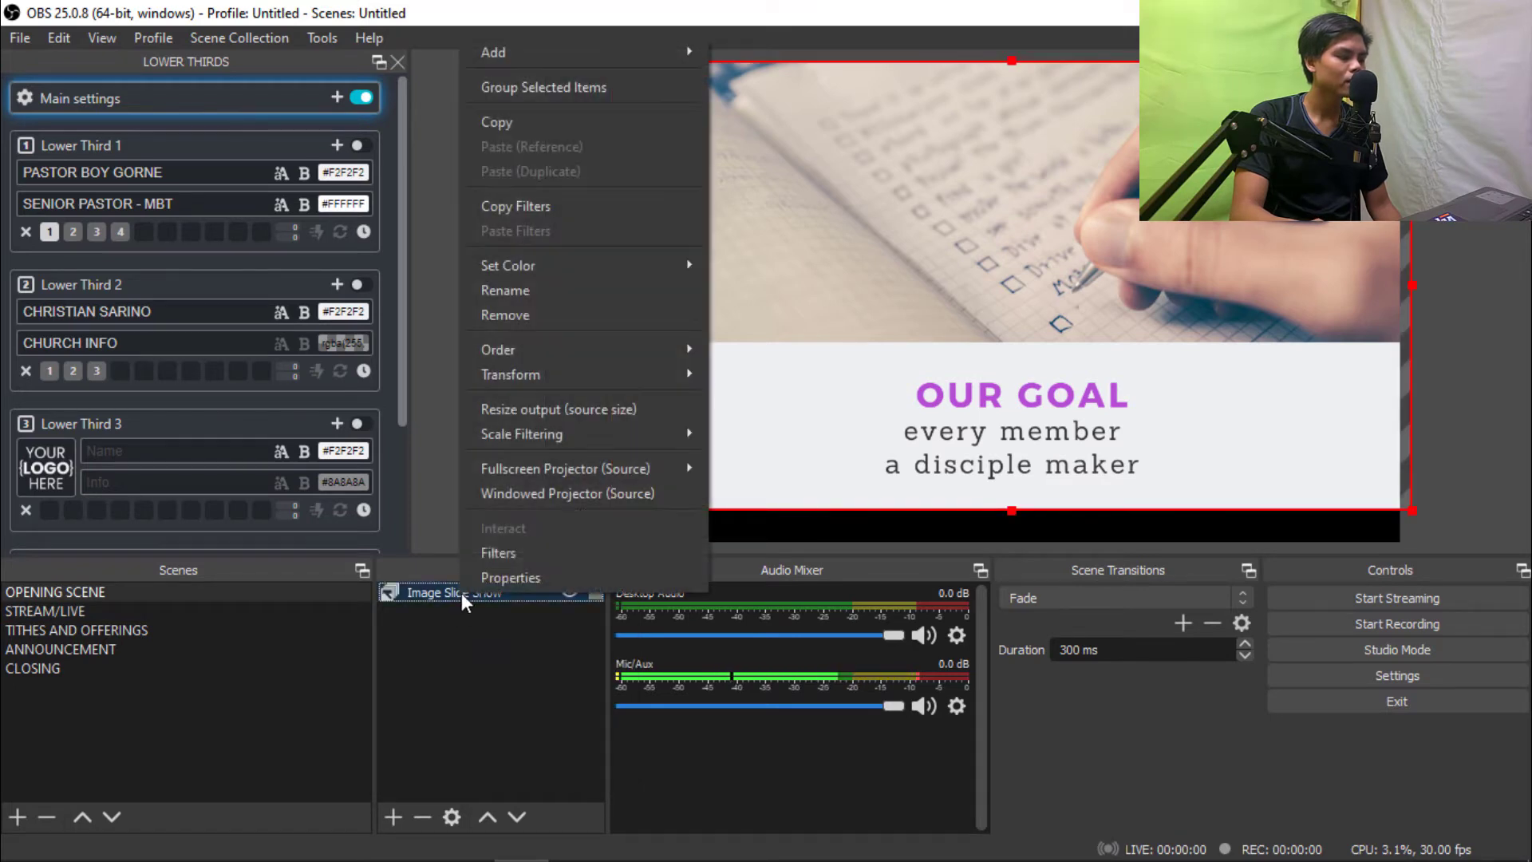
{"action": "mouse_move", "coordinate": [691, 383]}
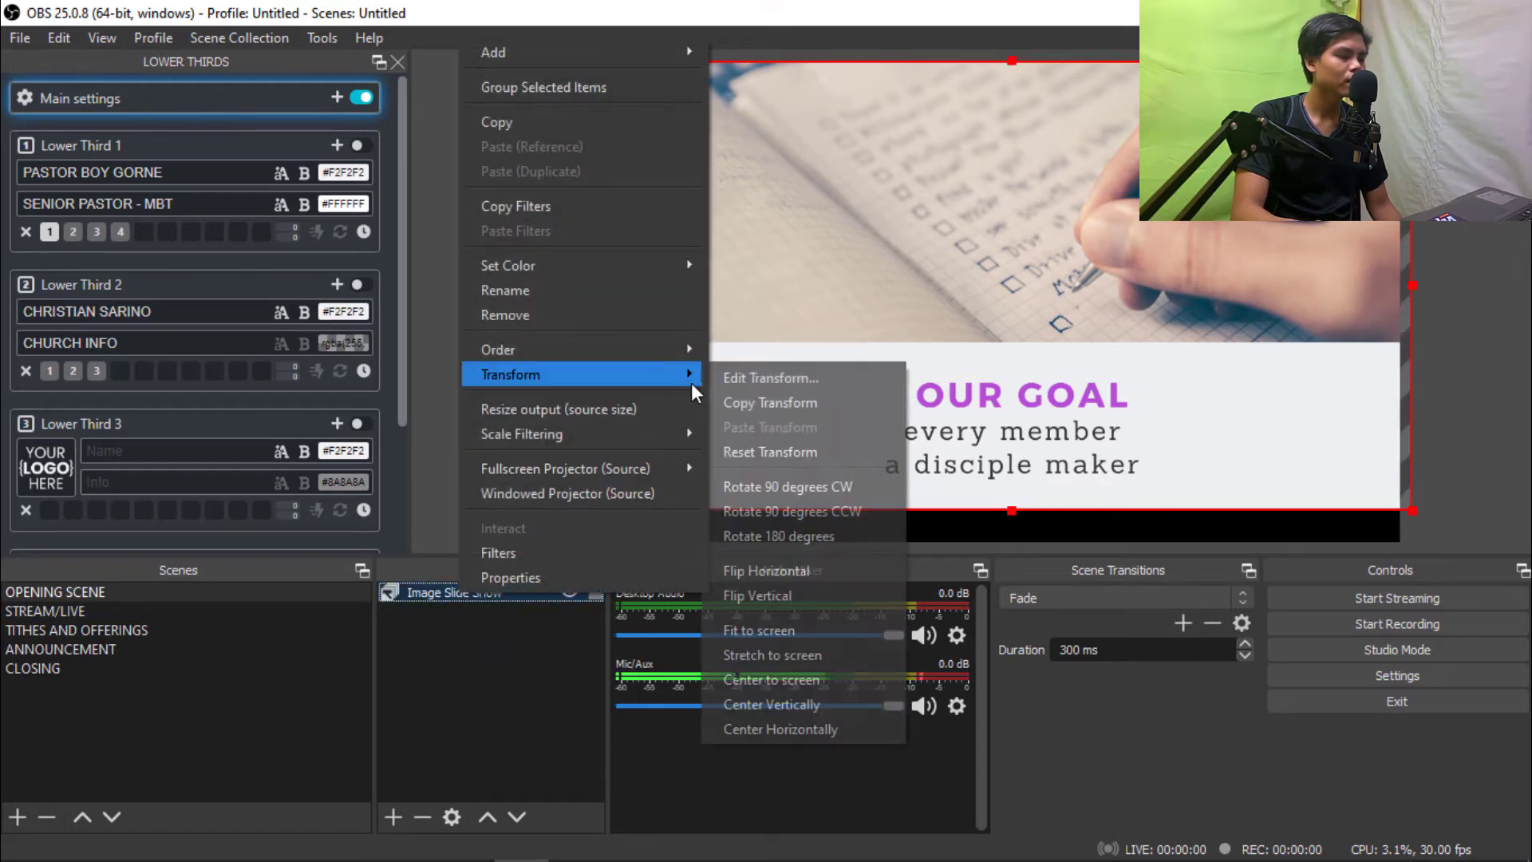
{"action": "left_click", "coordinate": [790, 628]}
{"action": "left_click", "coordinate": [1444, 387]}
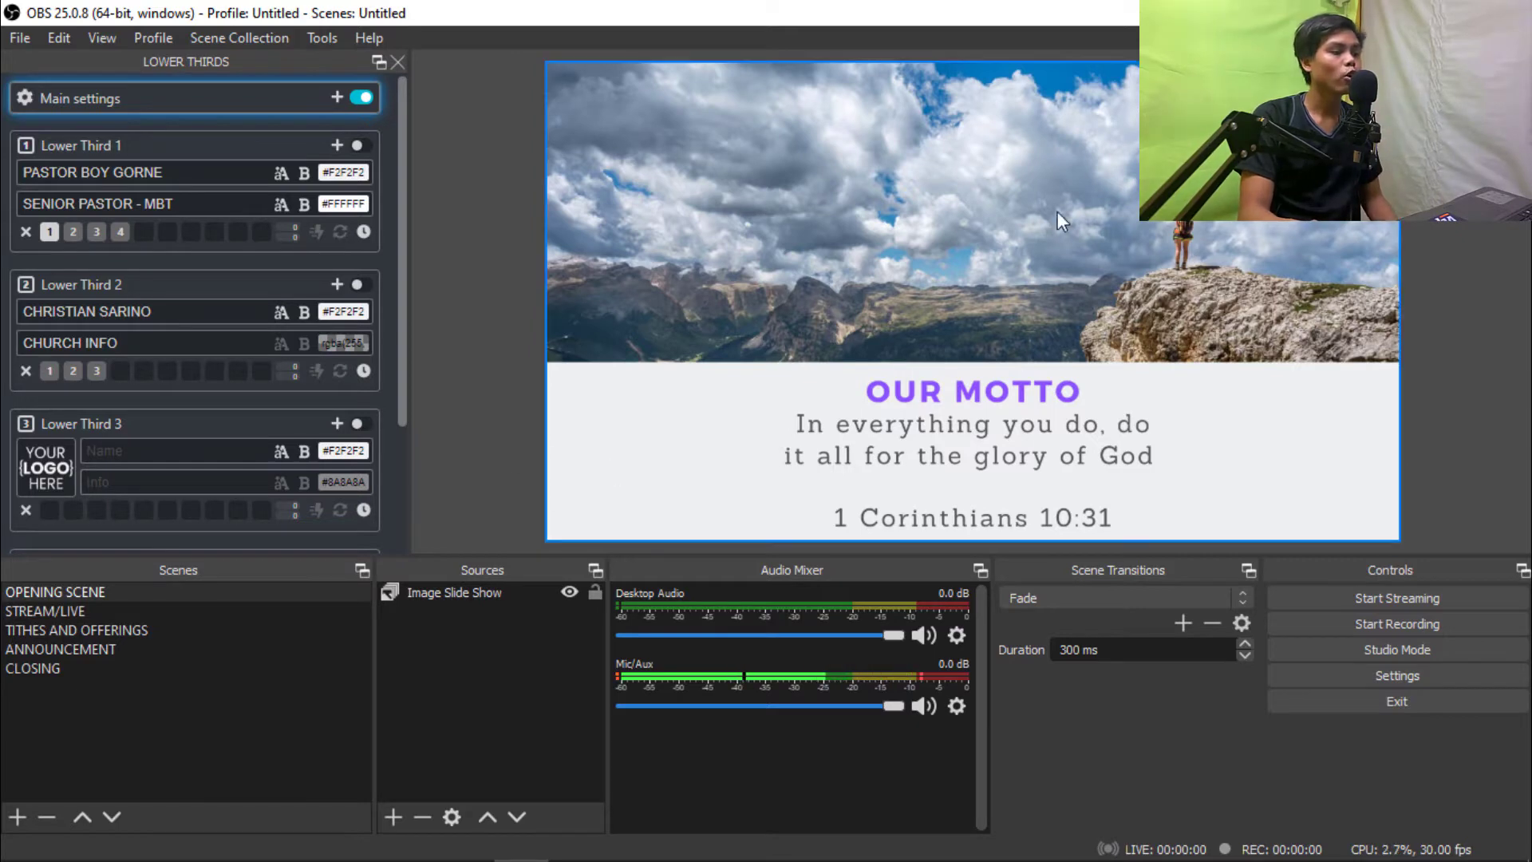
- Switch to STREAM/LIVE and back to OPENING SCENE to restart the slides, and lock the Image Slide Show source
{"action": "left_click", "coordinate": [176, 615]}
{"action": "left_click", "coordinate": [185, 596]}
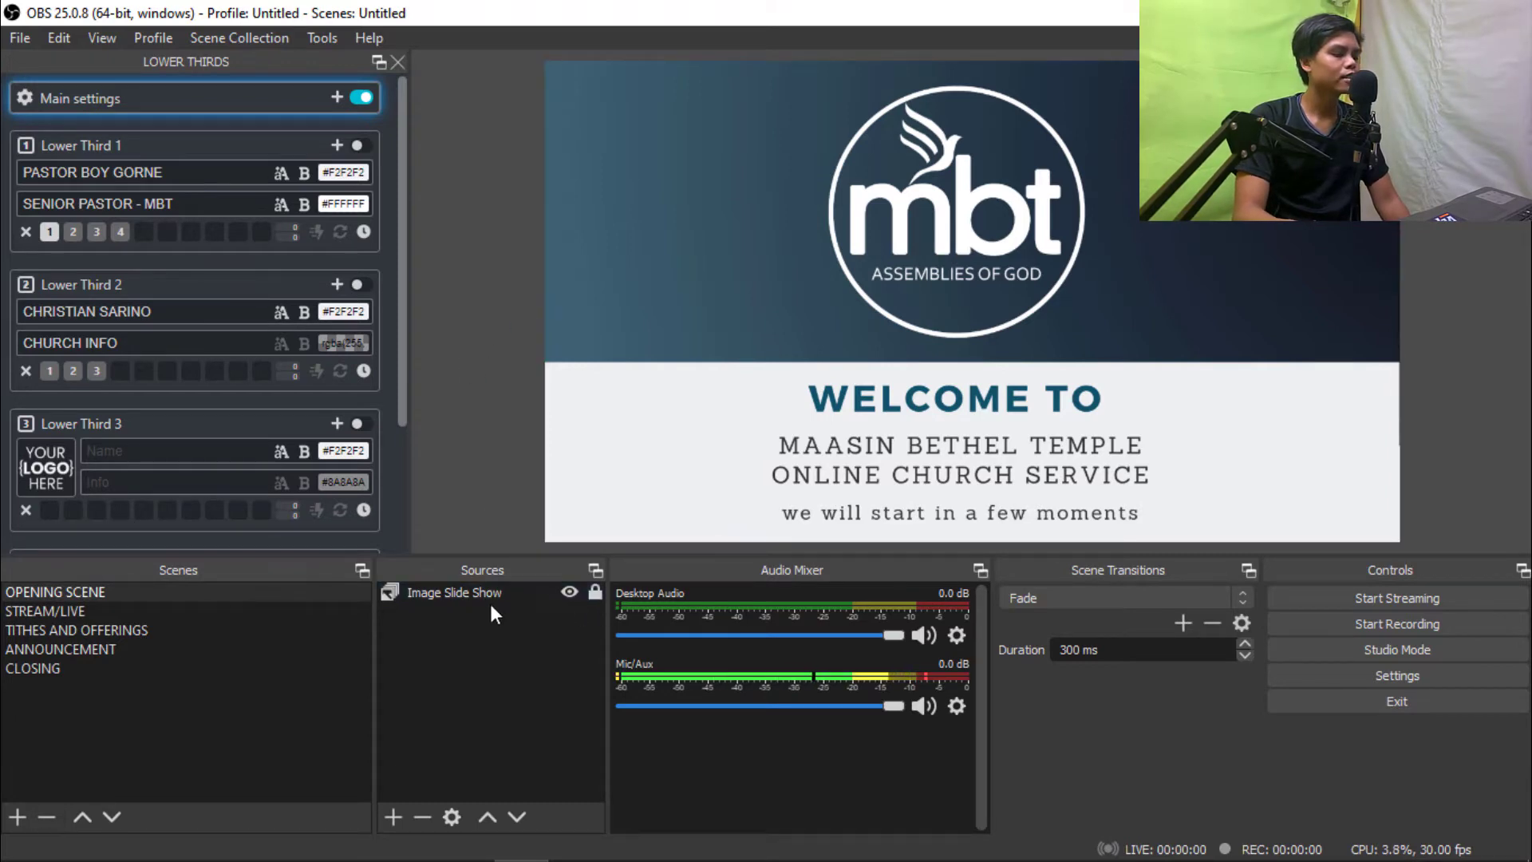
{"action": "left_click", "coordinate": [600, 600]}
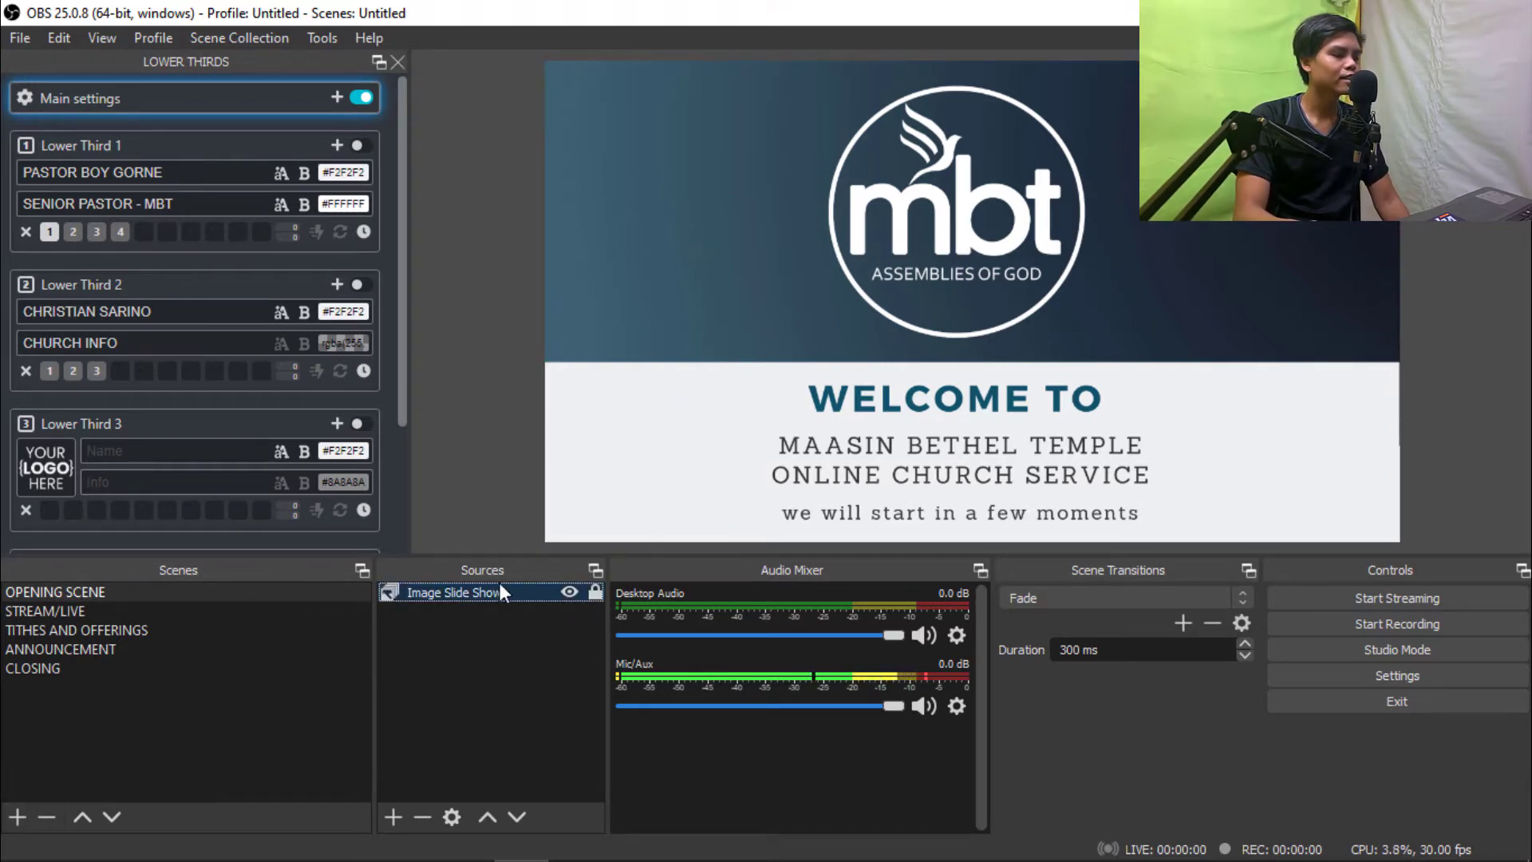
- Unlock the slide show, move it out of place and back to fill the canvas, and lock it again
{"action": "left_click", "coordinate": [597, 594]}
{"action": "left_click_drag", "start_coordinate": [635, 333], "coordinate": [828, 415]}
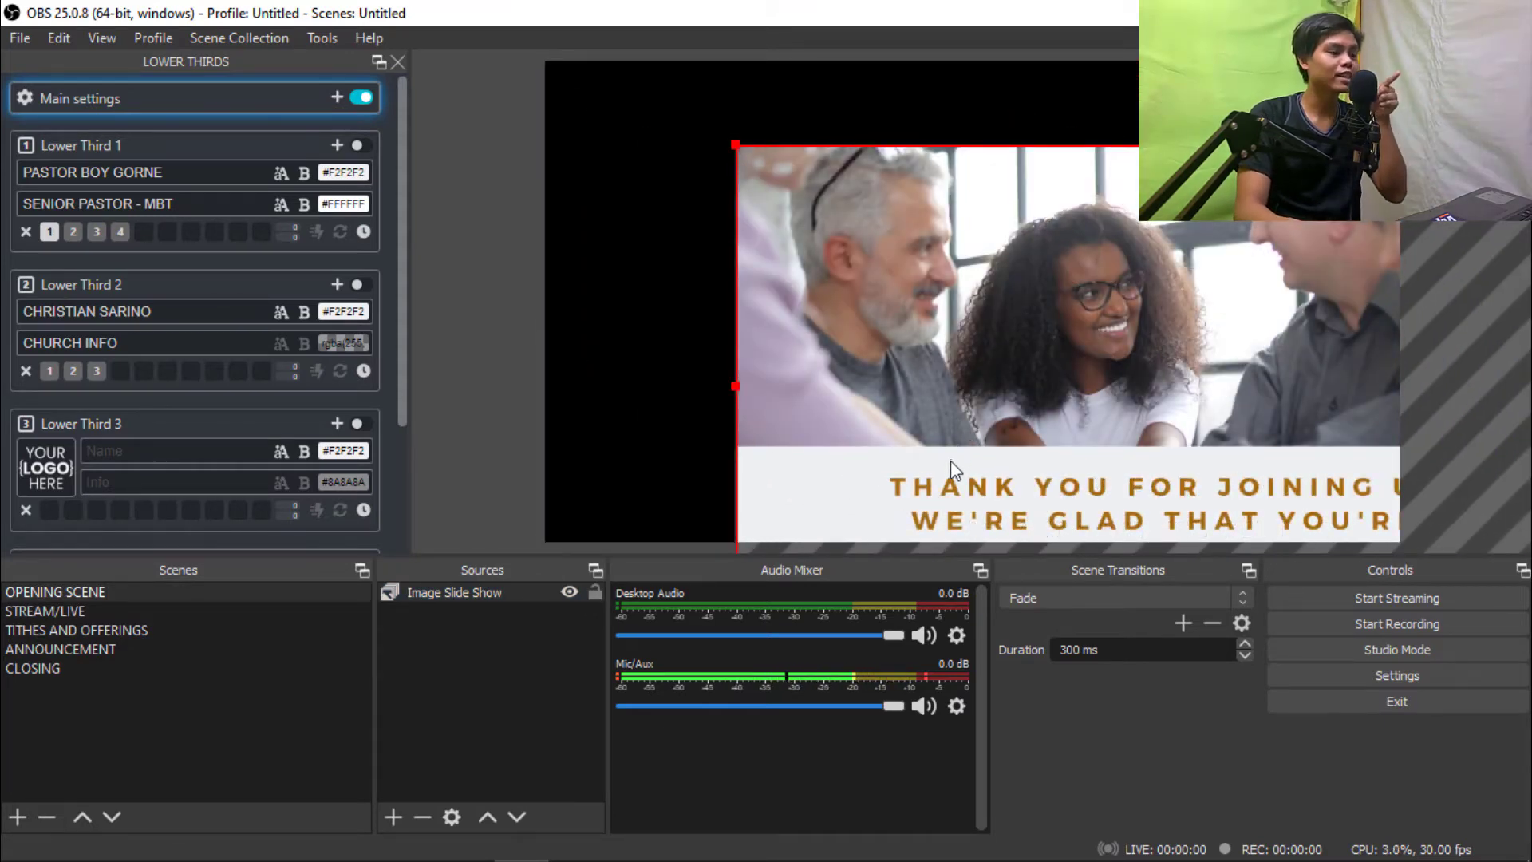
{"action": "left_click_drag", "start_coordinate": [902, 452], "coordinate": [790, 367]}
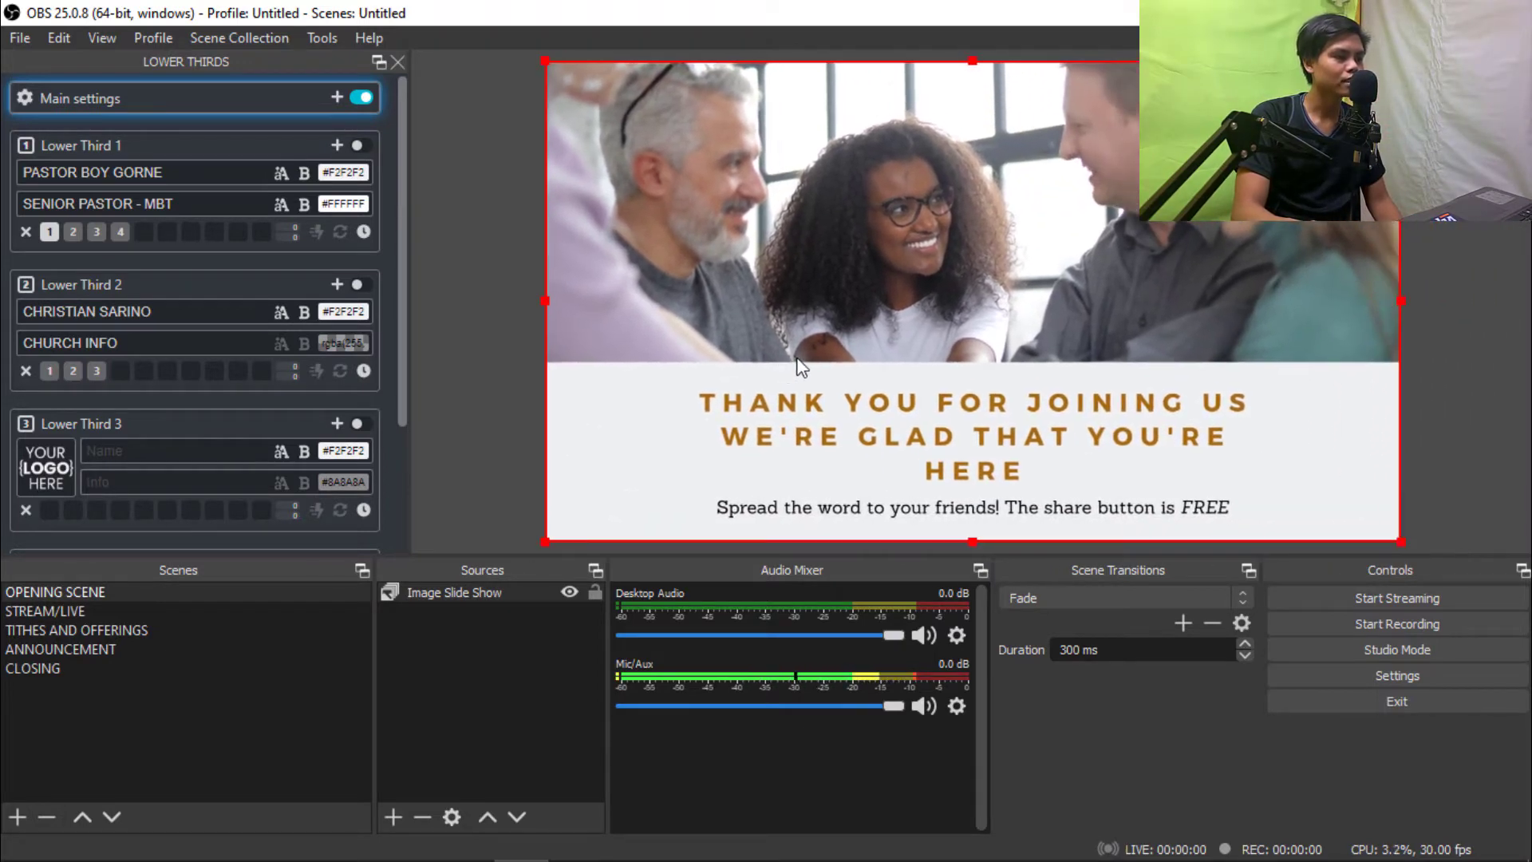
{"action": "left_click", "coordinate": [595, 593]}
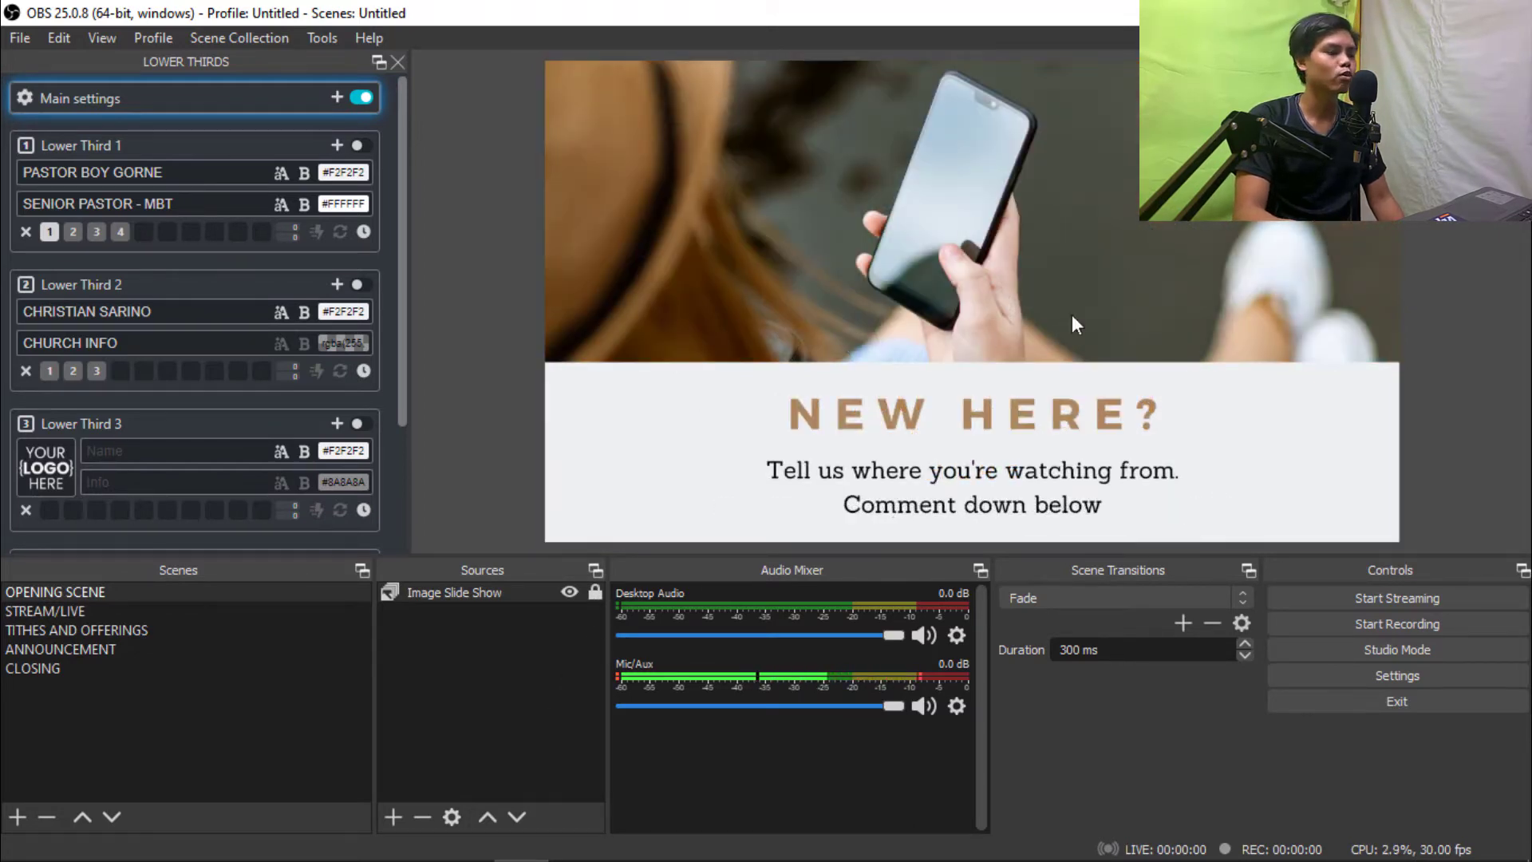
- Add a new Video Capture Device source named CAMERA to the STREAM/LIVE scene
{"action": "left_click", "coordinate": [158, 611]}
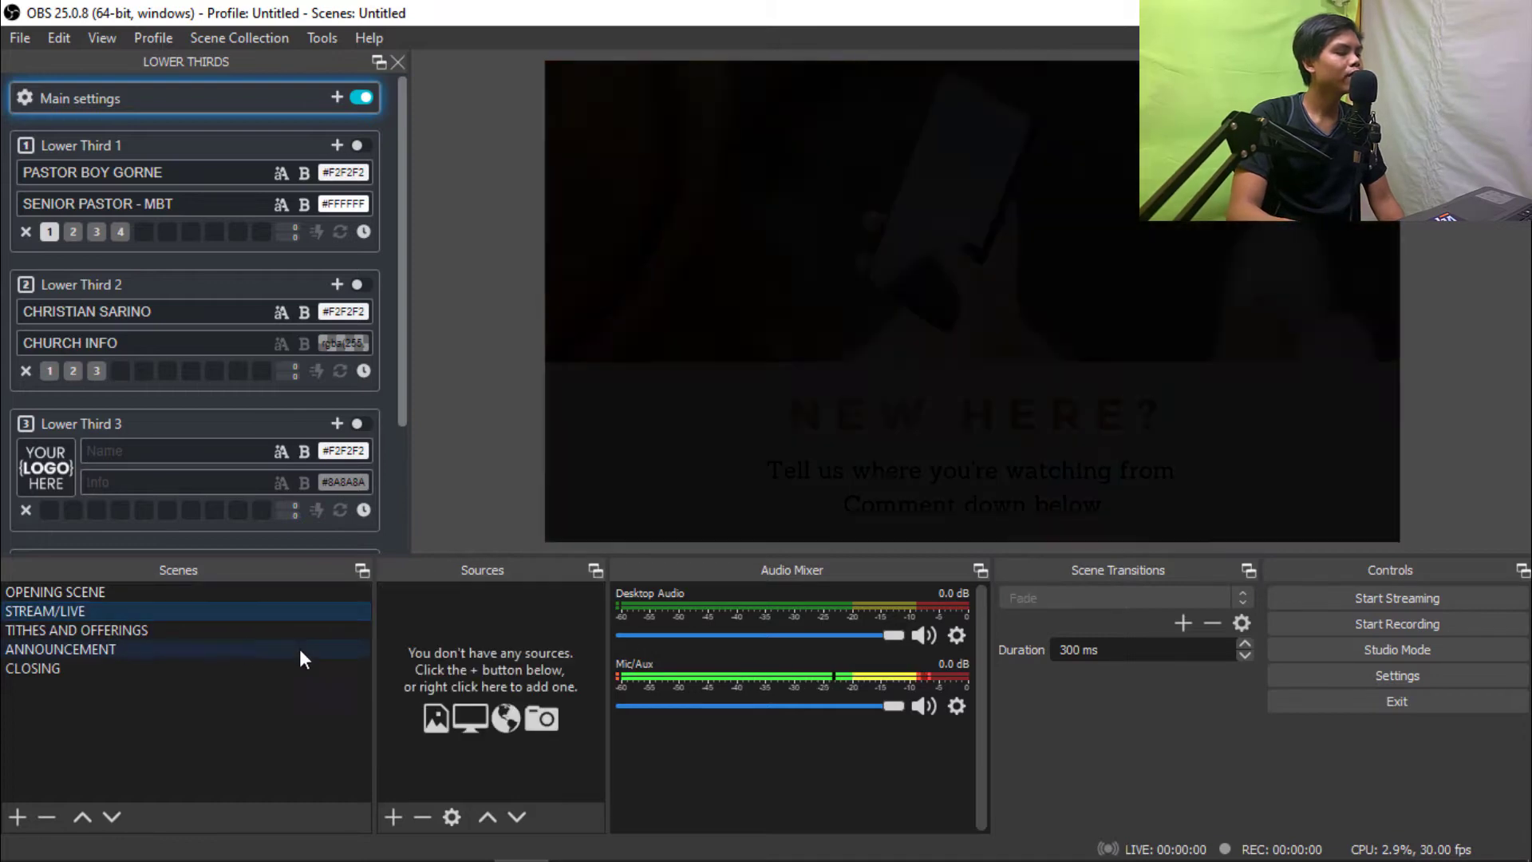
{"action": "left_click", "coordinate": [391, 817]}
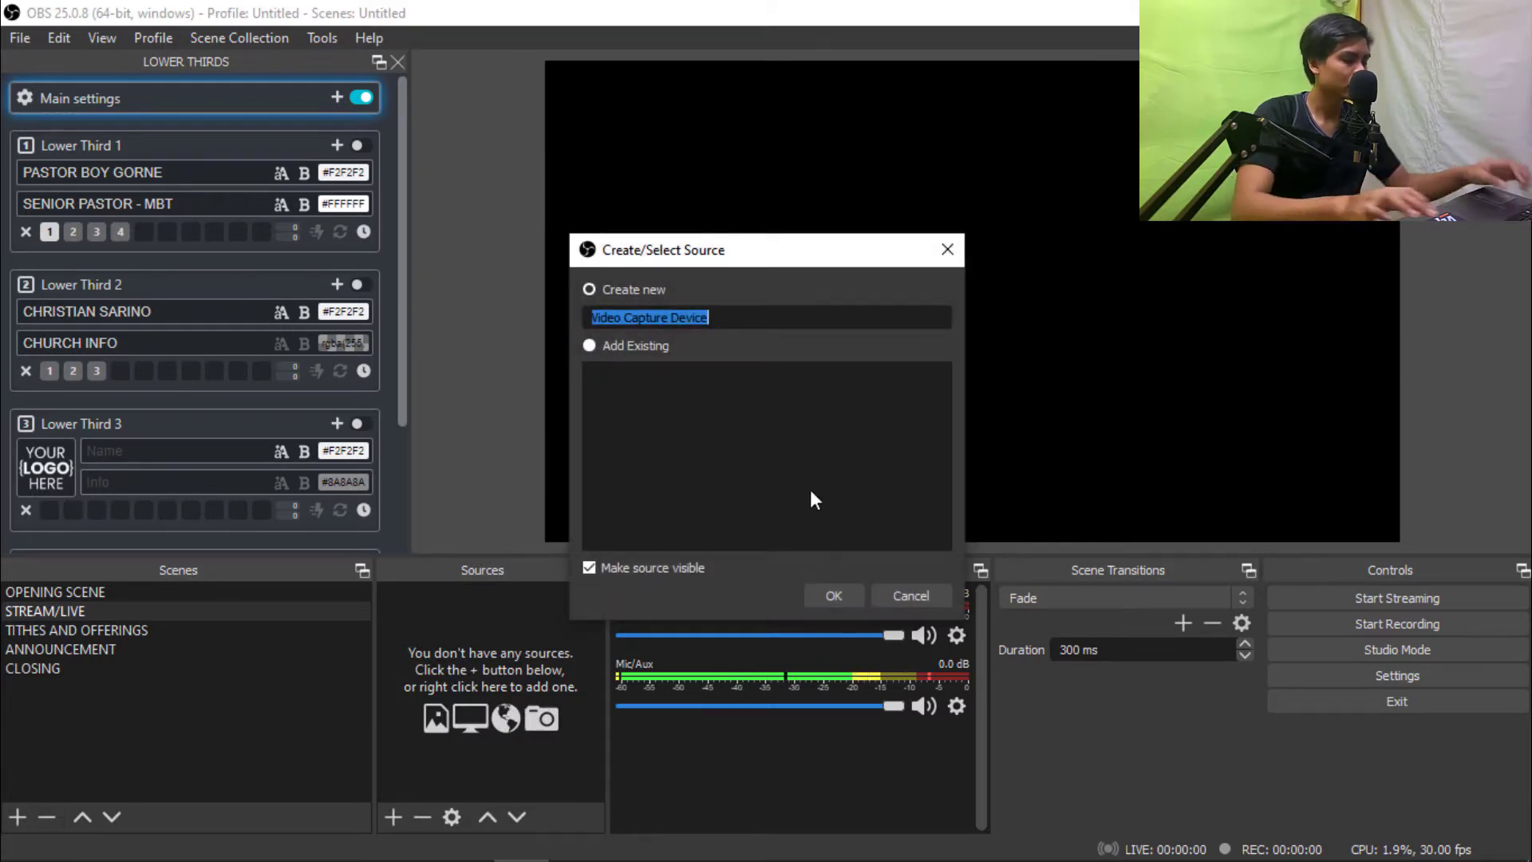
{"action": "type", "text": "camera"}
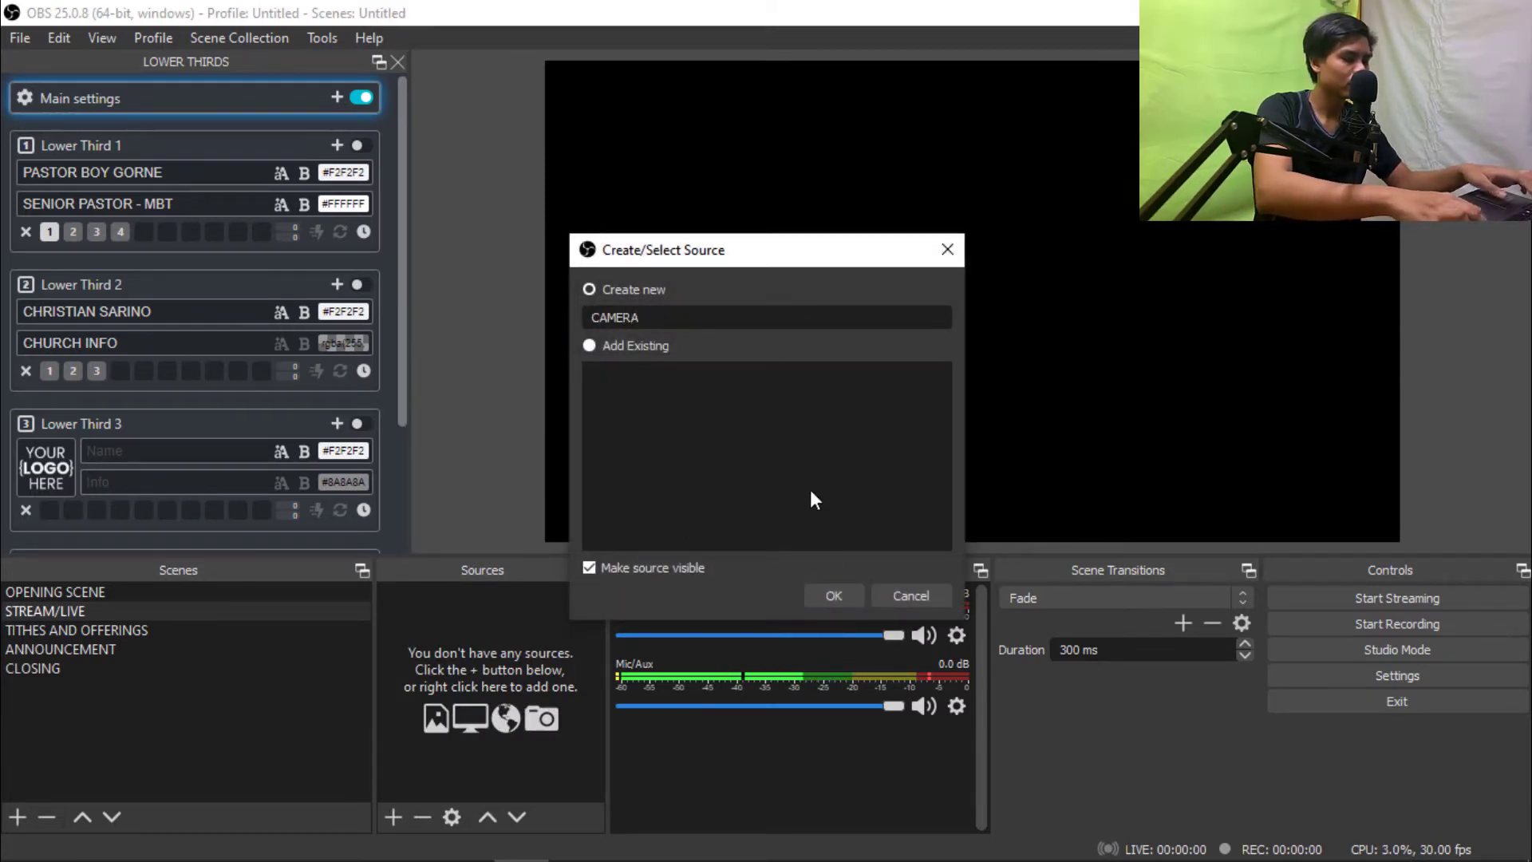
{"action": "key", "text": "Return"}
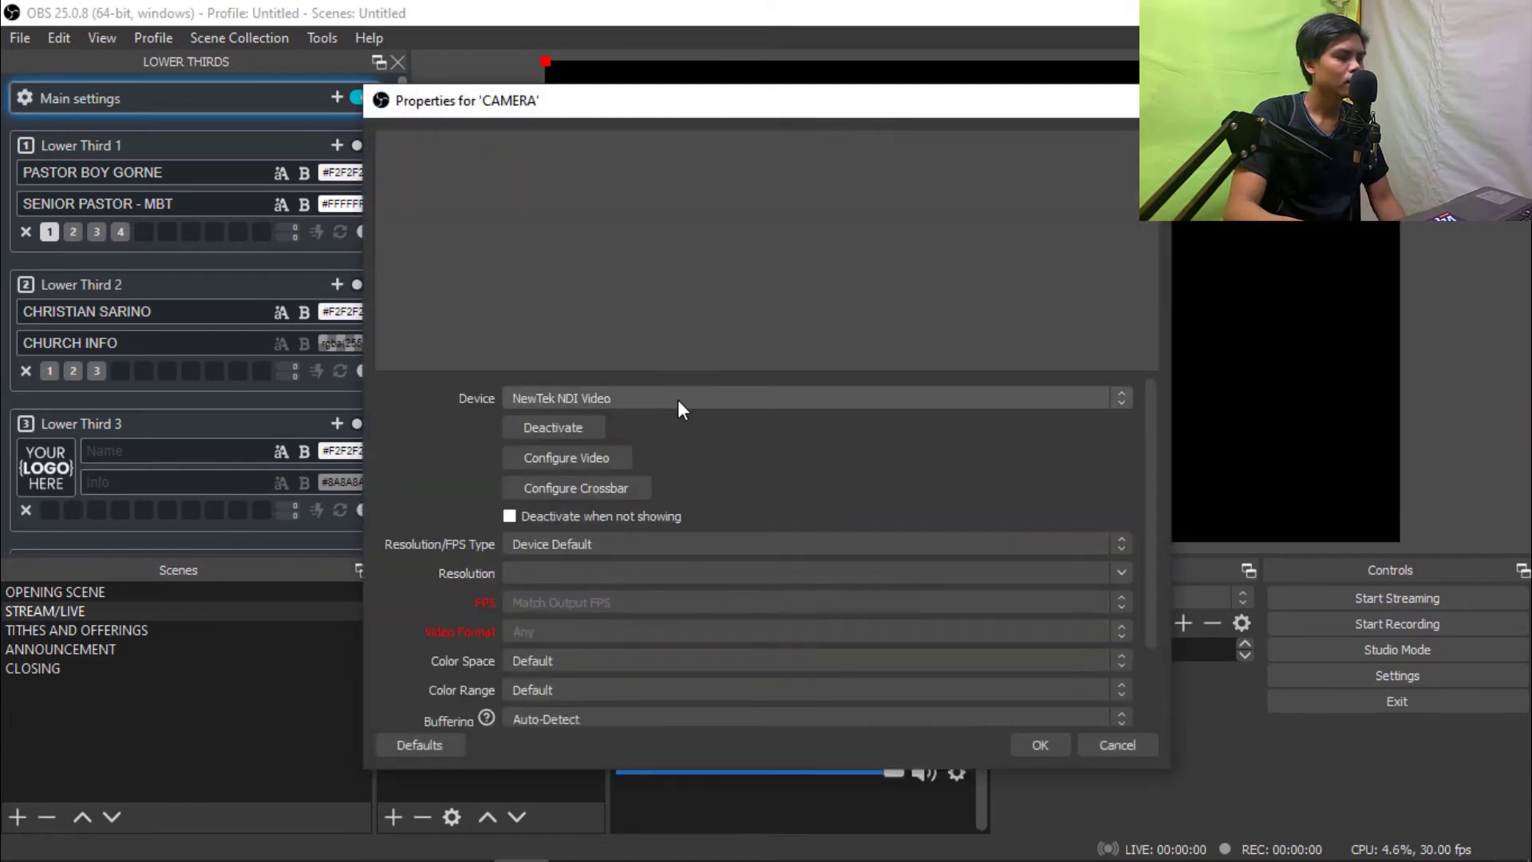
- Set the CAMERA source's capture device to DroidCam Source 3 and confirm its properties
{"action": "left_click", "coordinate": [677, 400]}
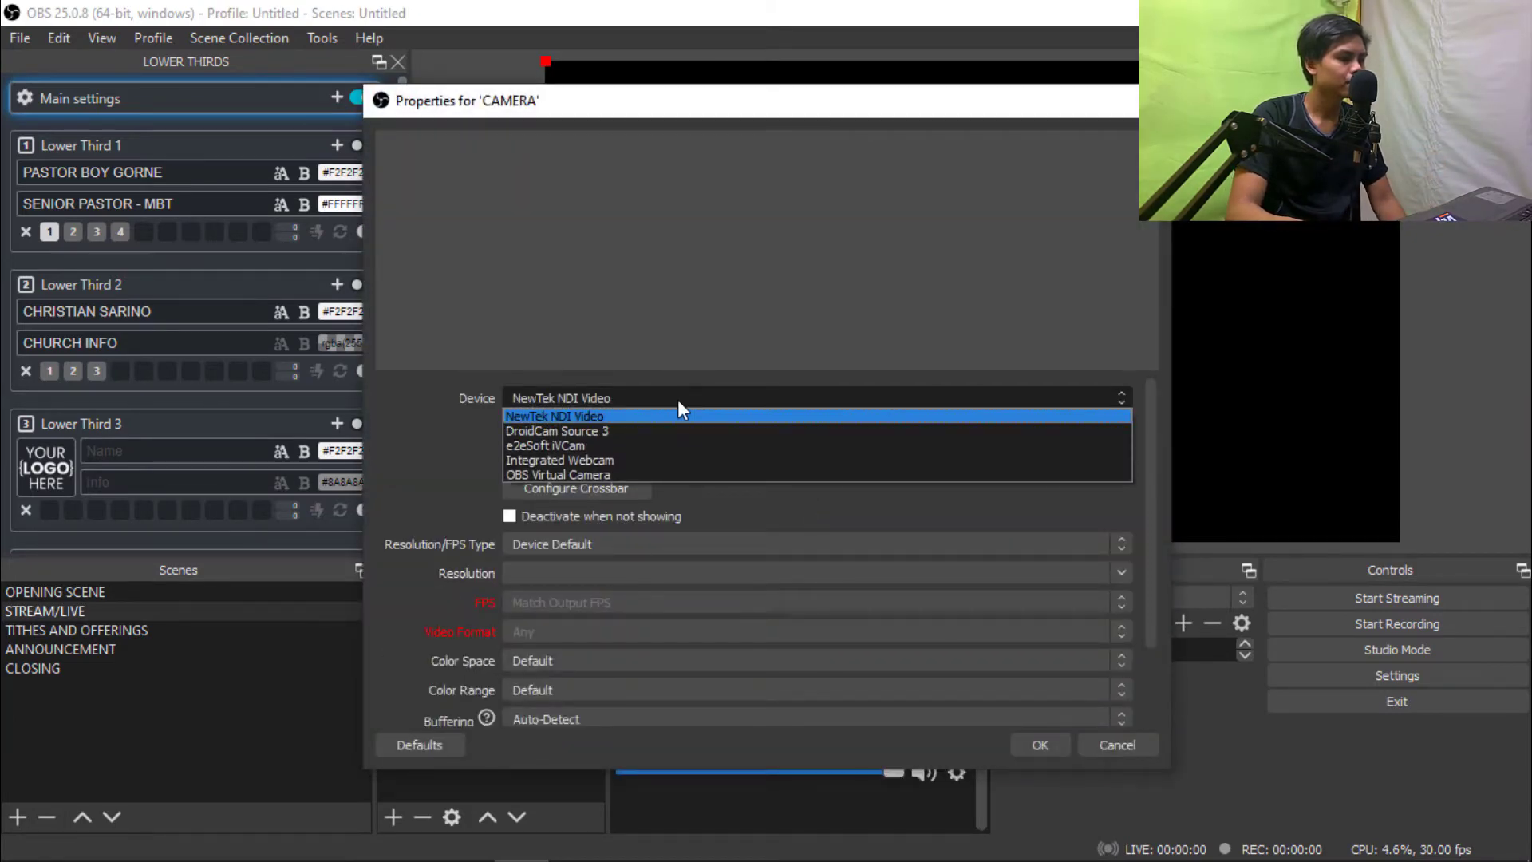
{"action": "left_click", "coordinate": [677, 399]}
{"action": "left_click", "coordinate": [678, 400]}
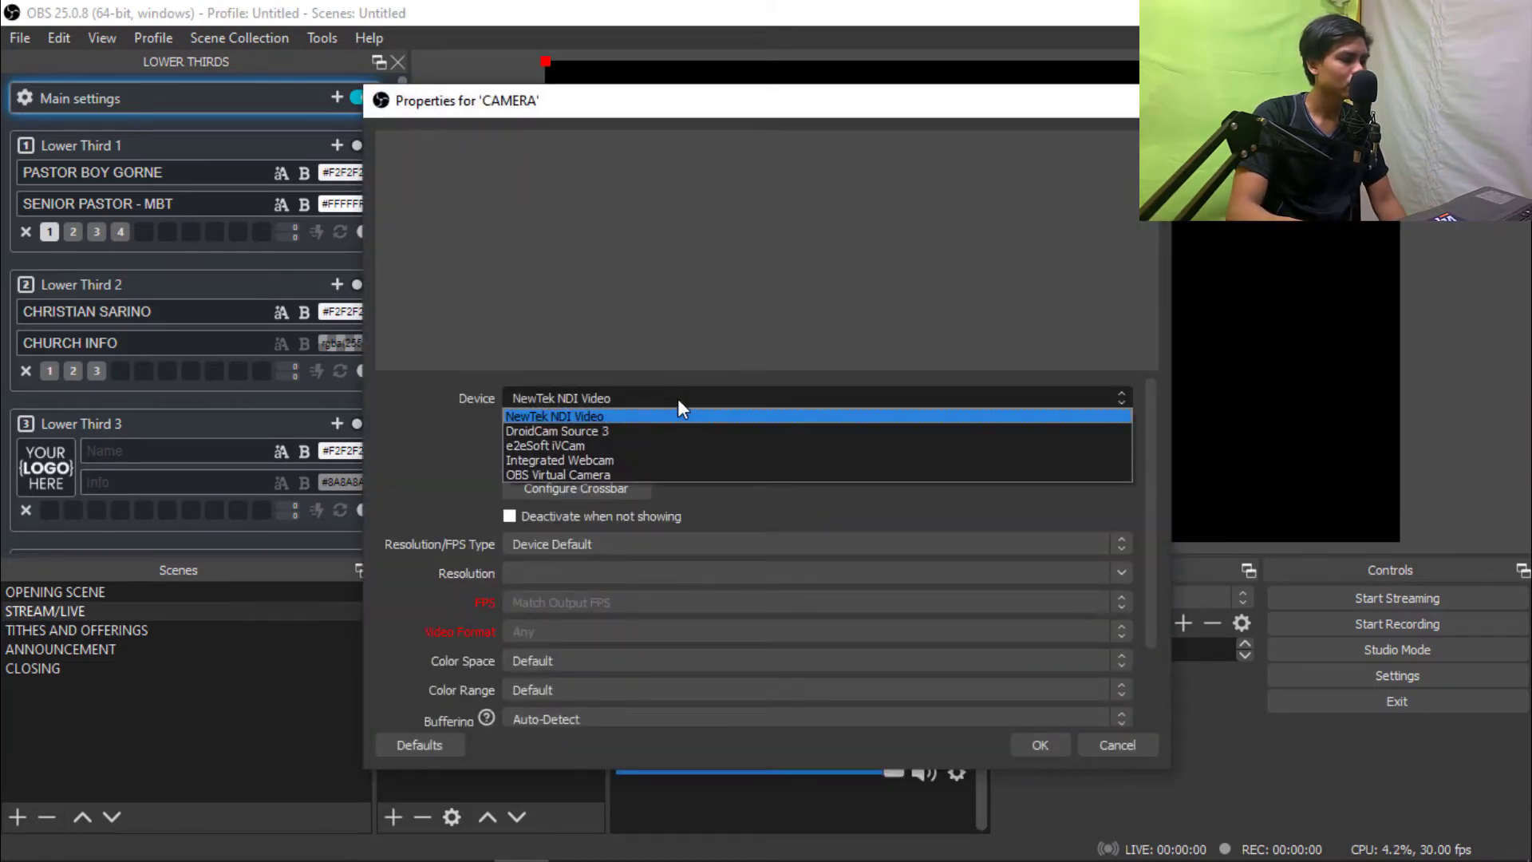
{"action": "left_click", "coordinate": [634, 435]}
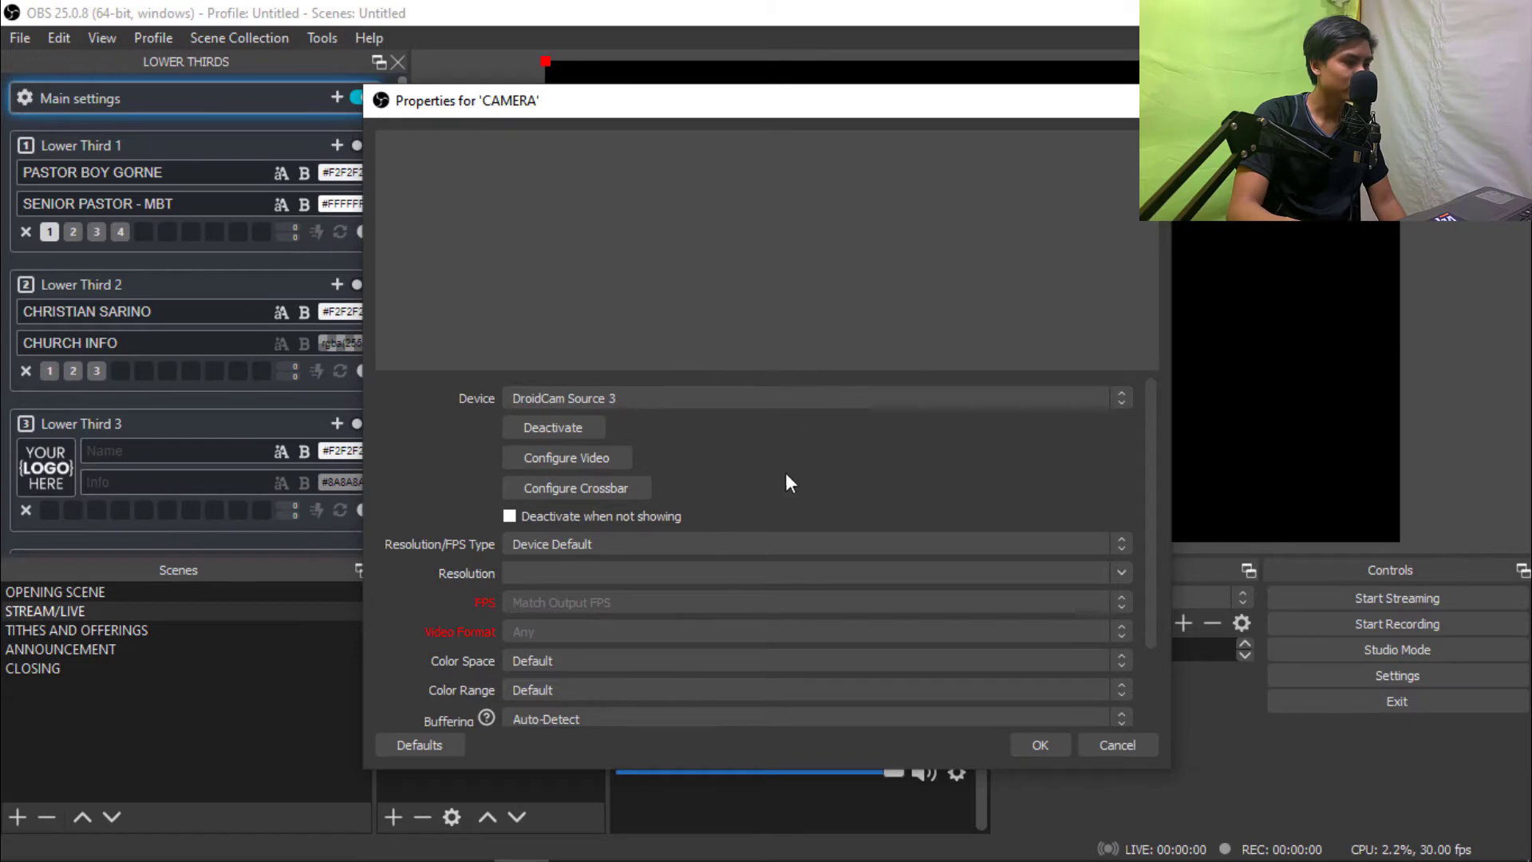
{"action": "left_click", "coordinate": [1038, 744]}
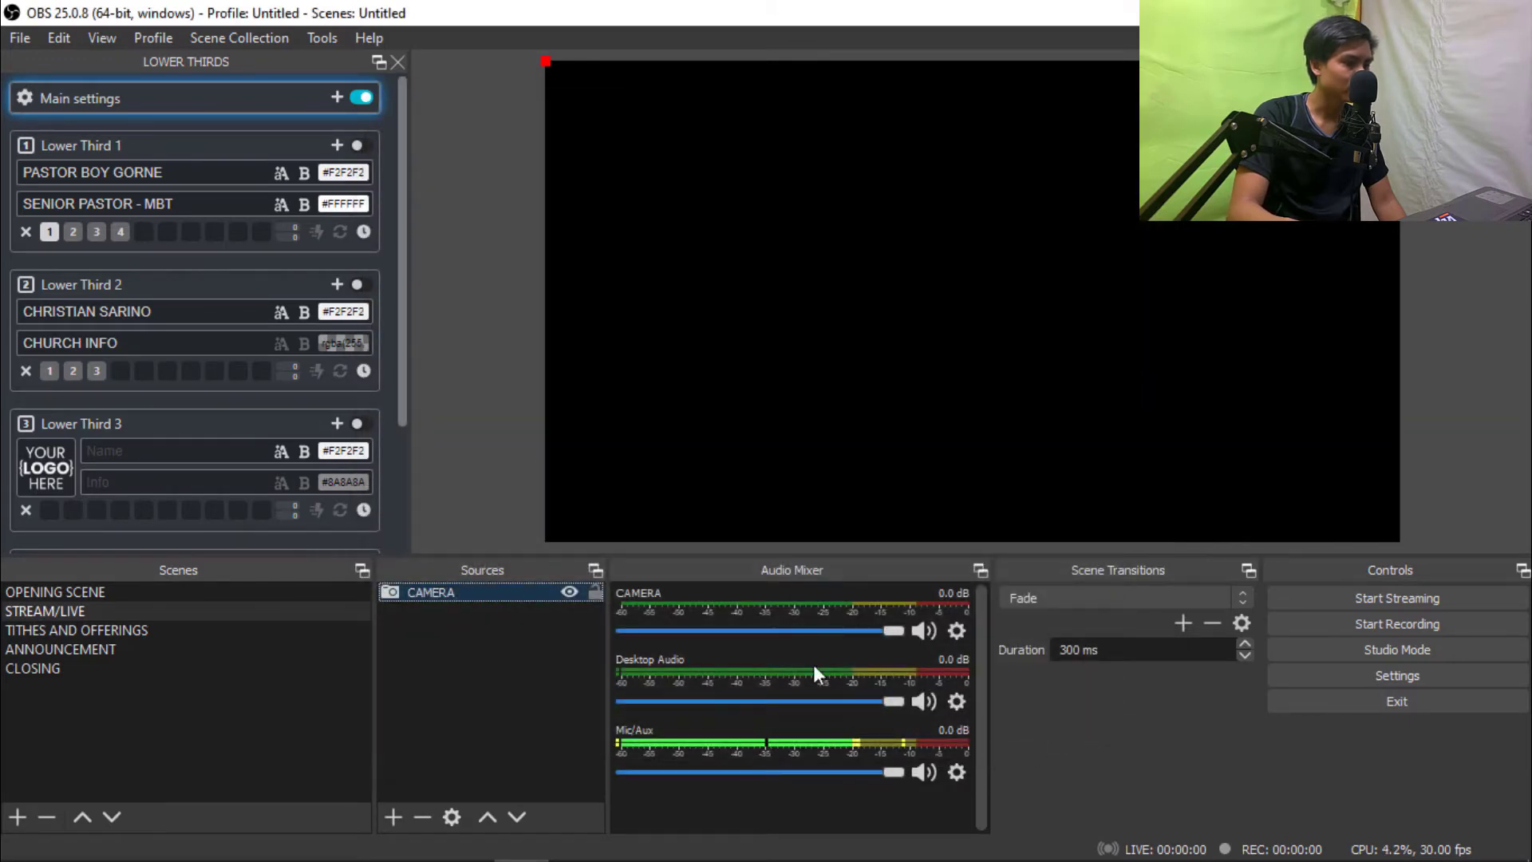
- Change the CAMERA source's device to Integrated Webcam, confirm, and lock the source
{"action": "double_click", "coordinate": [451, 596]}
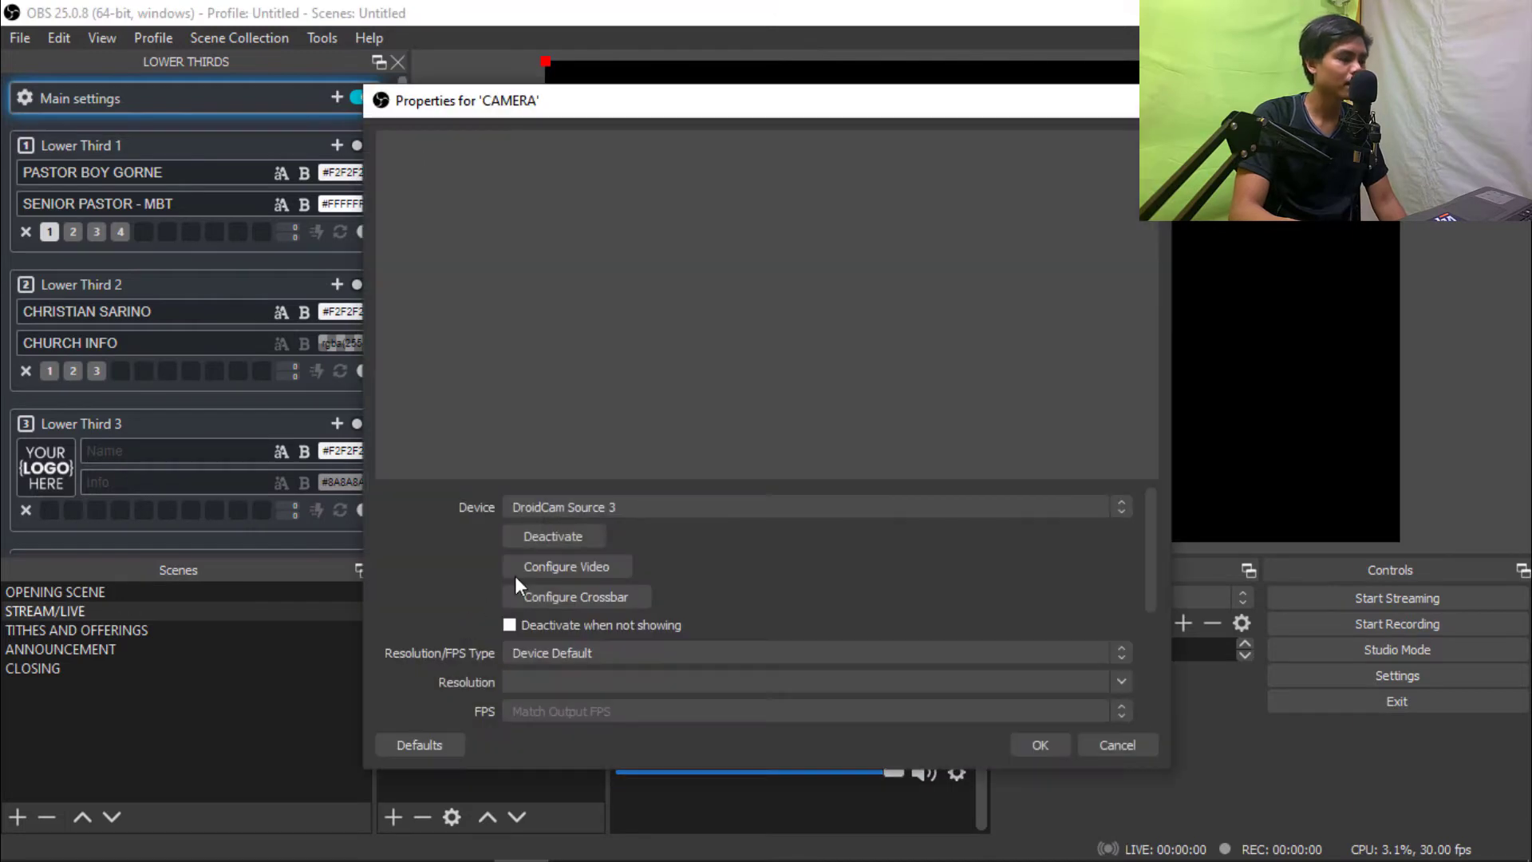
{"action": "left_click", "coordinate": [625, 505]}
{"action": "left_click", "coordinate": [615, 567]}
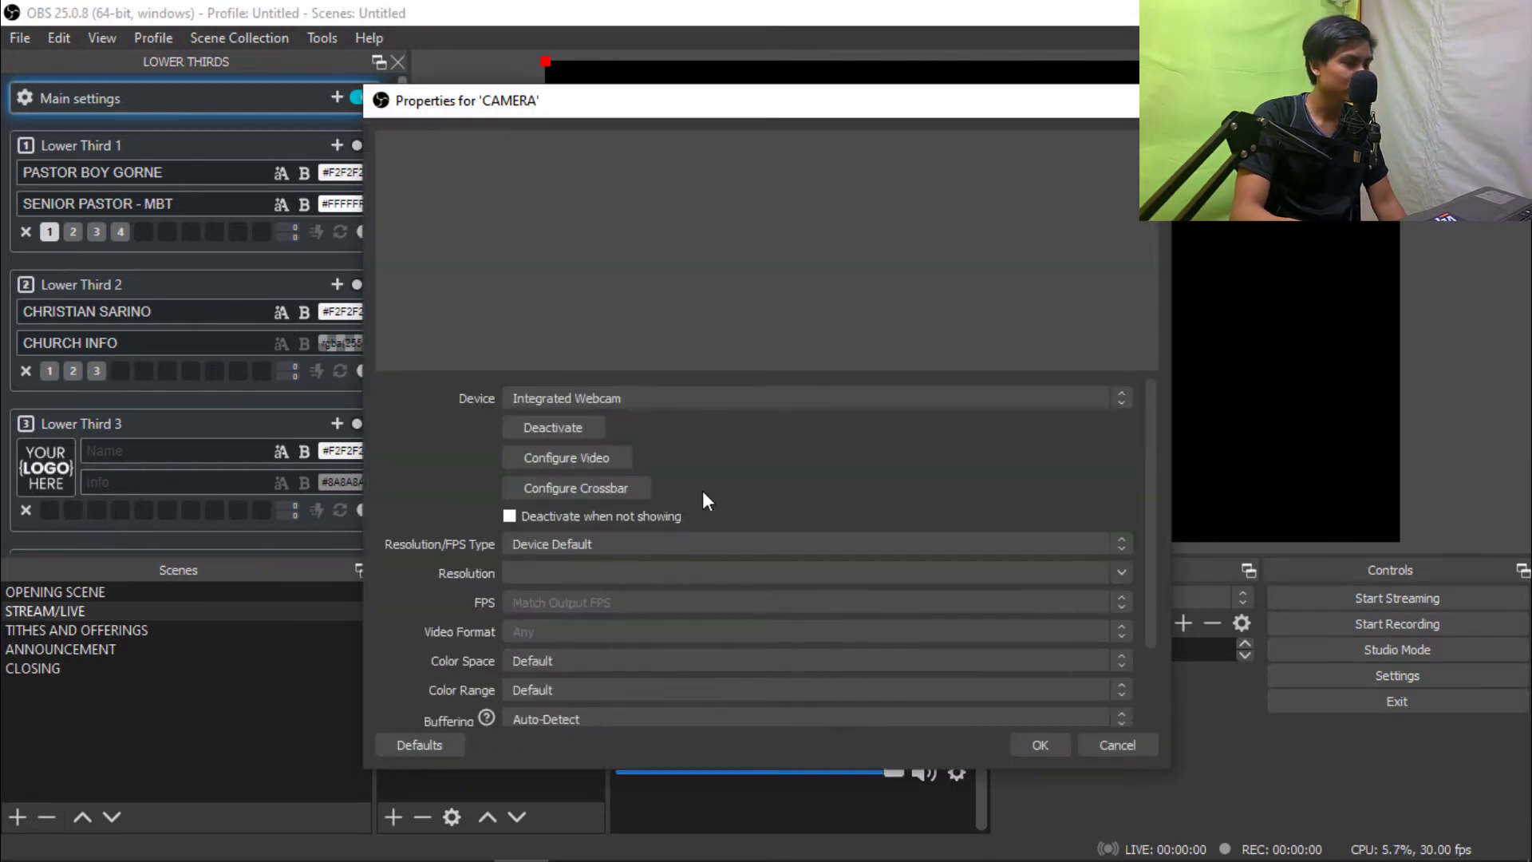
{"action": "left_click", "coordinate": [1036, 745]}
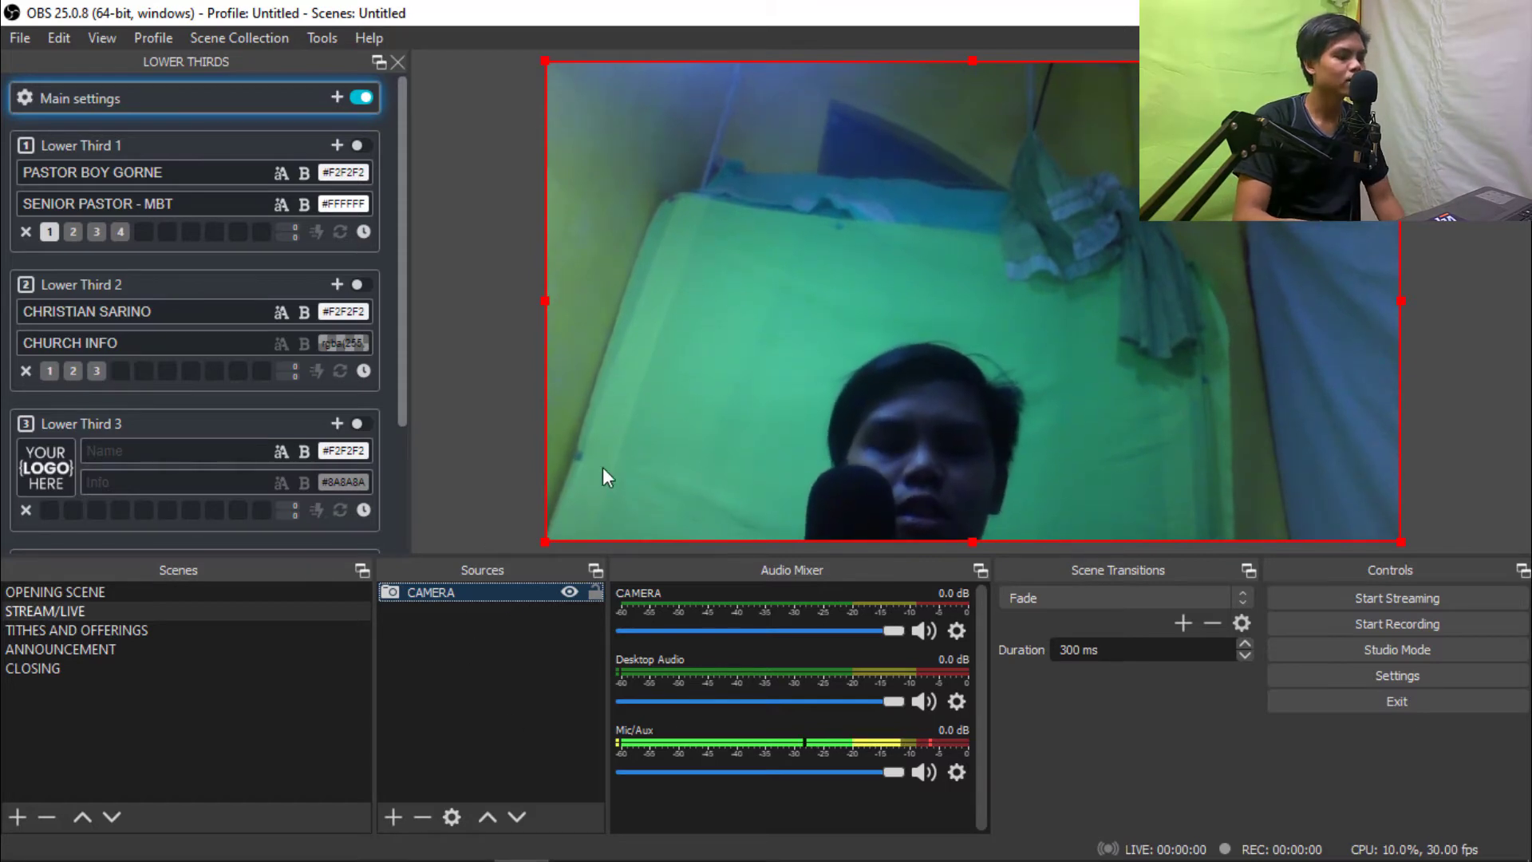
{"action": "left_click", "coordinate": [594, 591]}
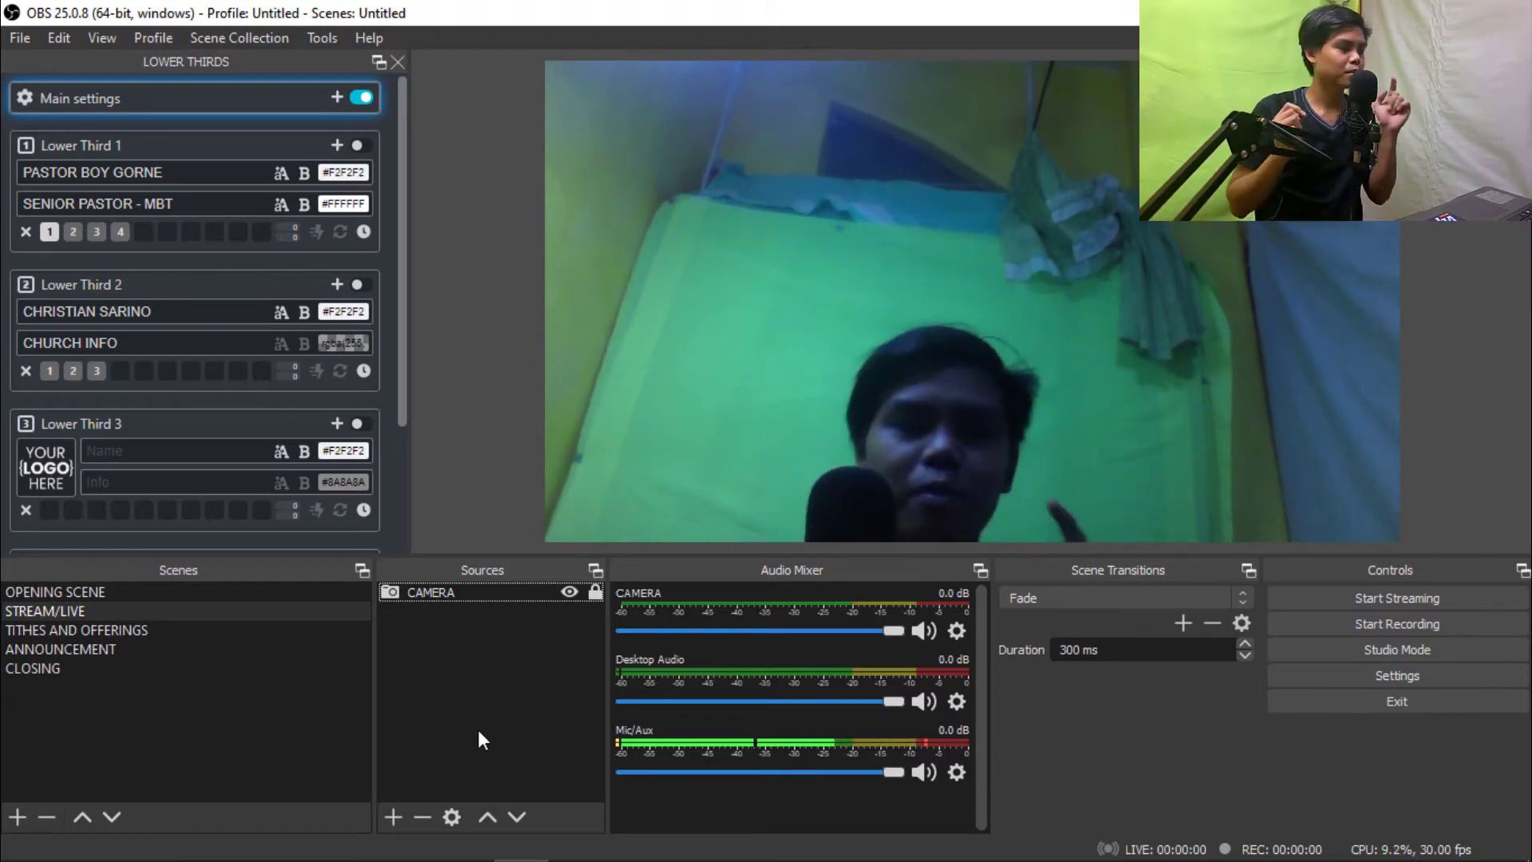
- Switch through the scenes from OPENING SCENE to CLOSING and return to STREAM/LIVE to compare their content
{"action": "left_click", "coordinate": [73, 591]}
{"action": "left_click", "coordinate": [88, 607]}
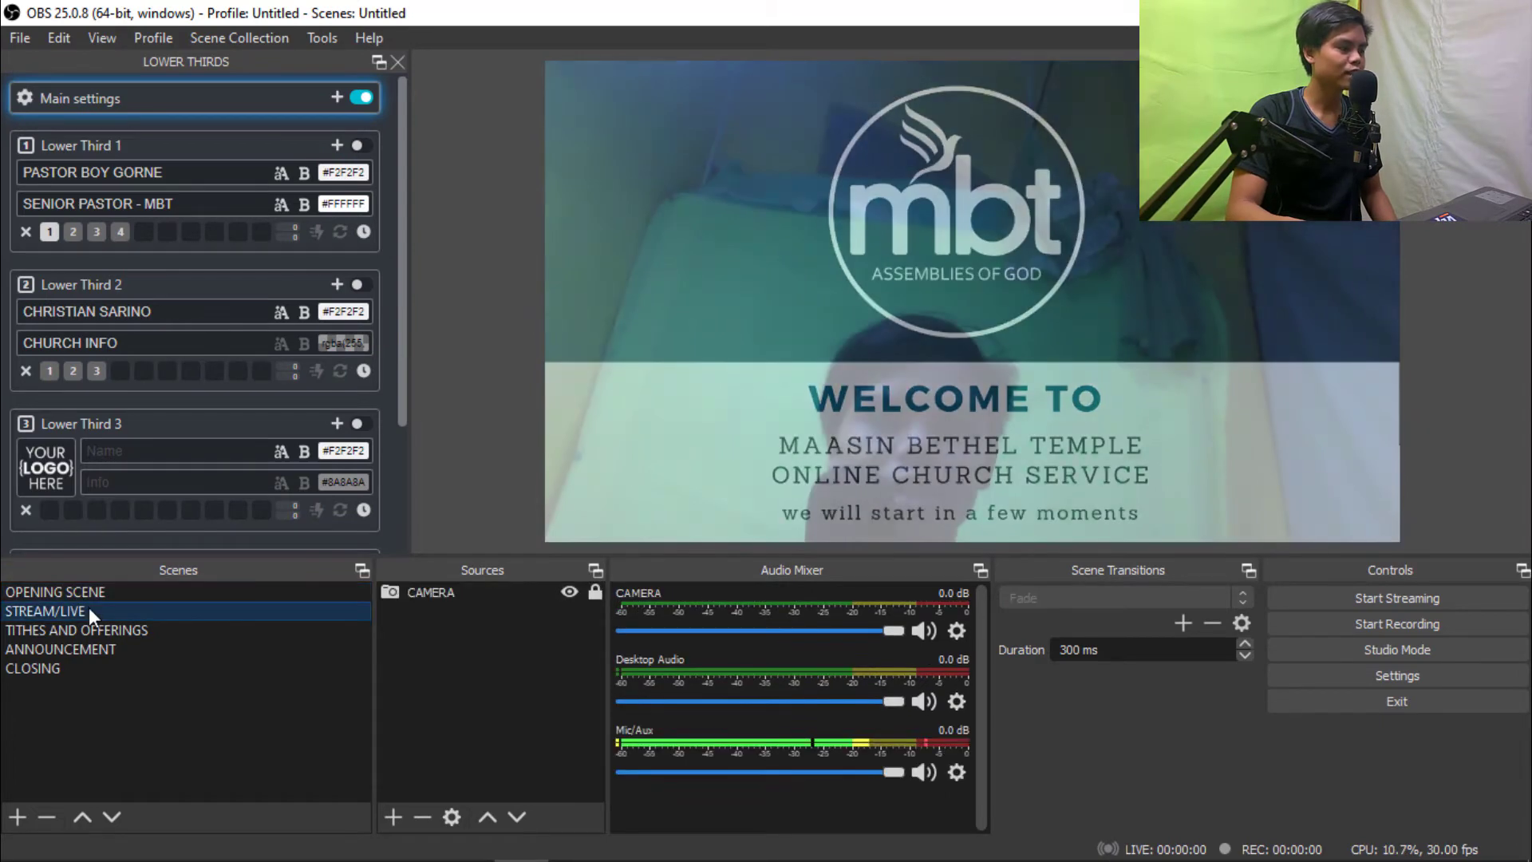
{"action": "left_click", "coordinate": [88, 625]}
{"action": "left_click", "coordinate": [80, 651]}
{"action": "key", "text": "Down"}
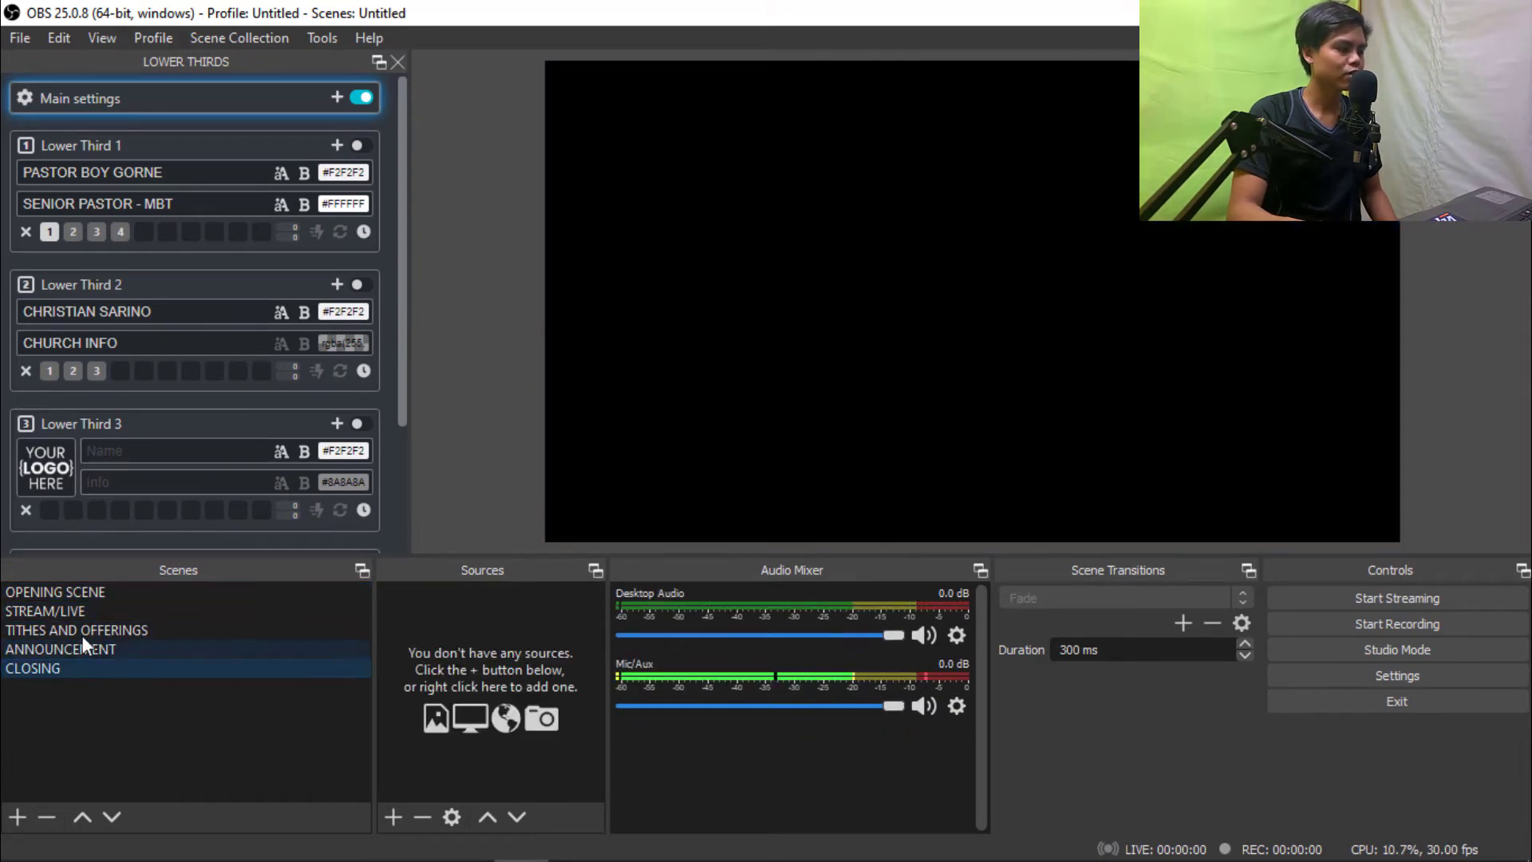
{"action": "left_click", "coordinate": [89, 611]}
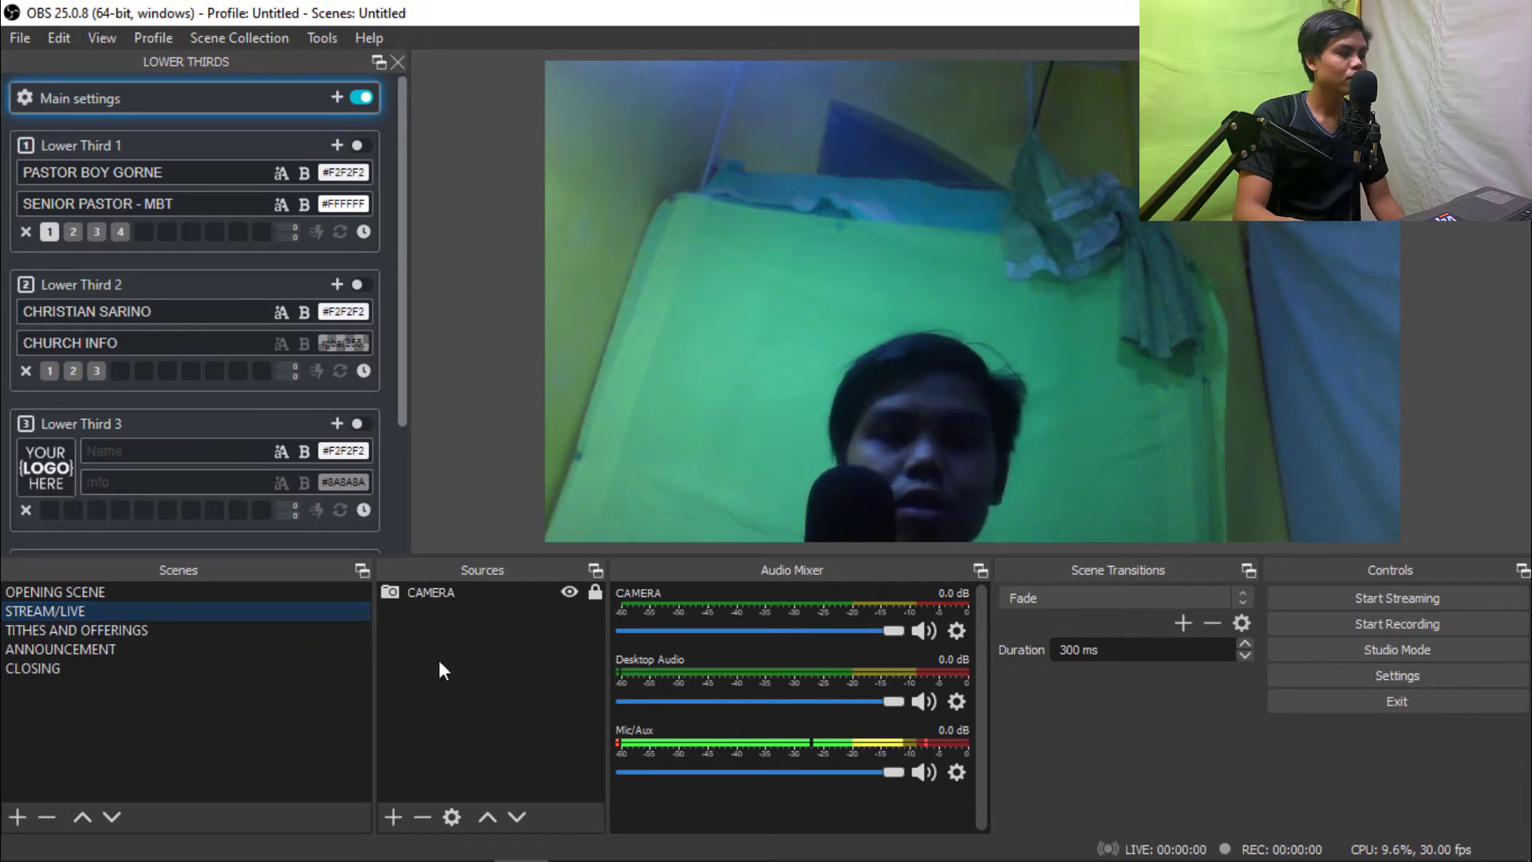
- Copy the CAMERA source from STREAM/LIVE and paste it as a reference into the TITHES AND OFFERINGS scene
{"action": "left_click", "coordinate": [185, 634]}
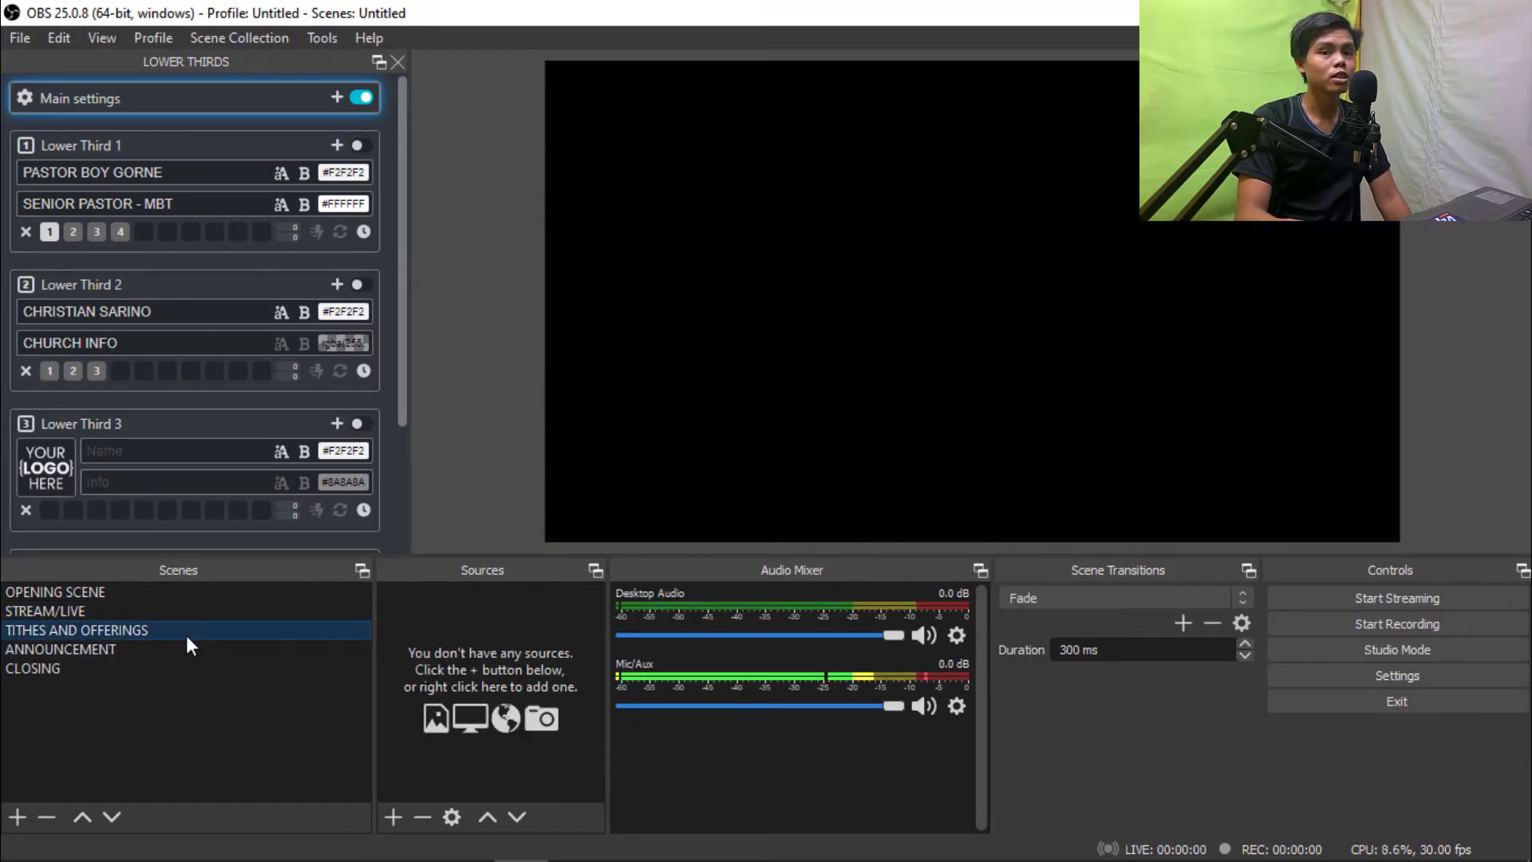
{"action": "left_click", "coordinate": [394, 816]}
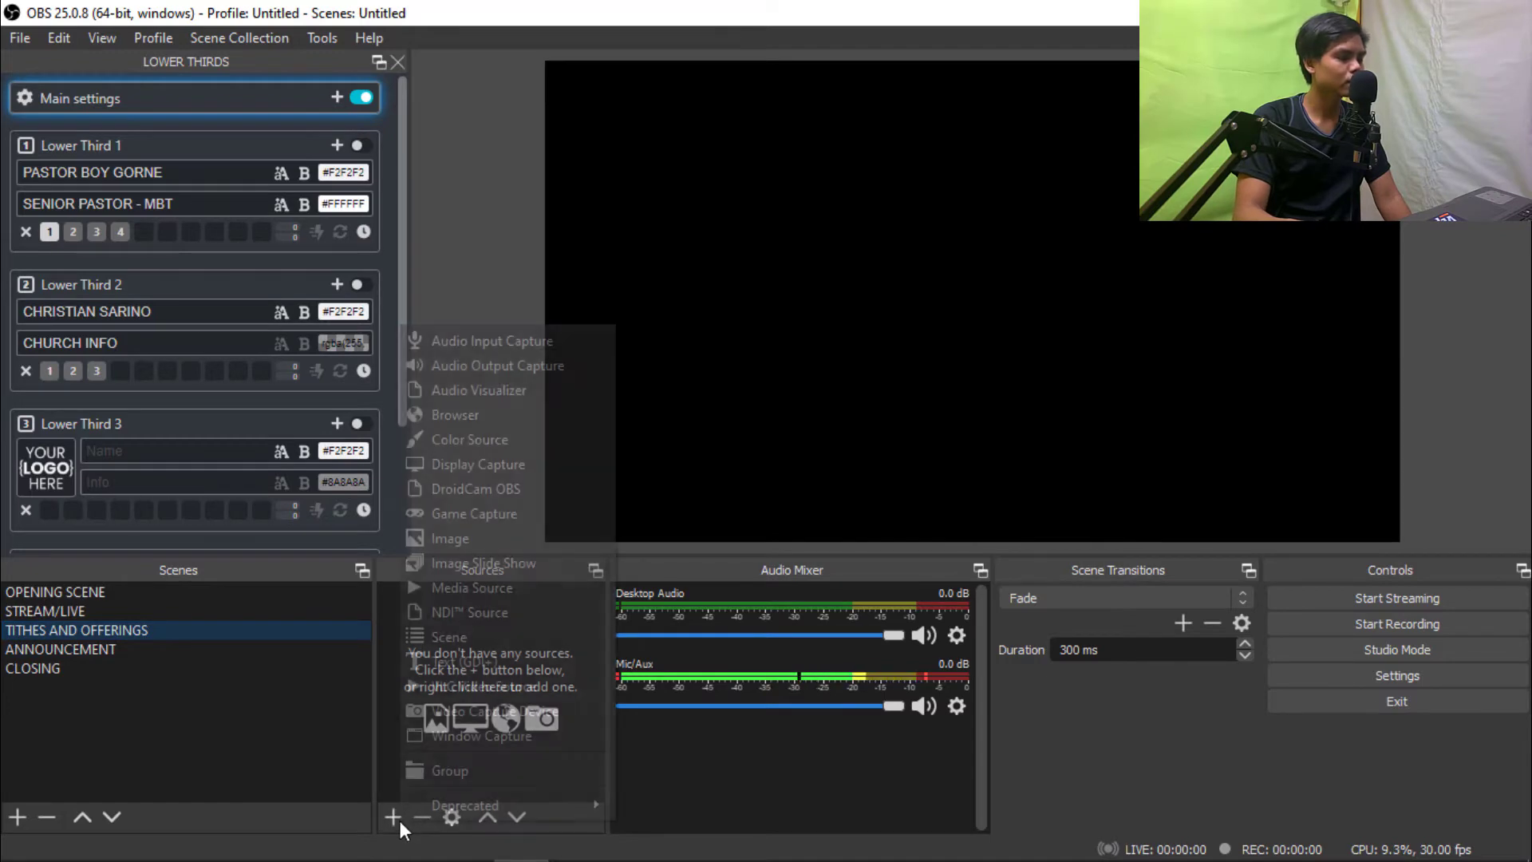
{"action": "left_click", "coordinate": [255, 611]}
{"action": "left_click", "coordinate": [440, 596]}
{"action": "right_click", "coordinate": [434, 593]}
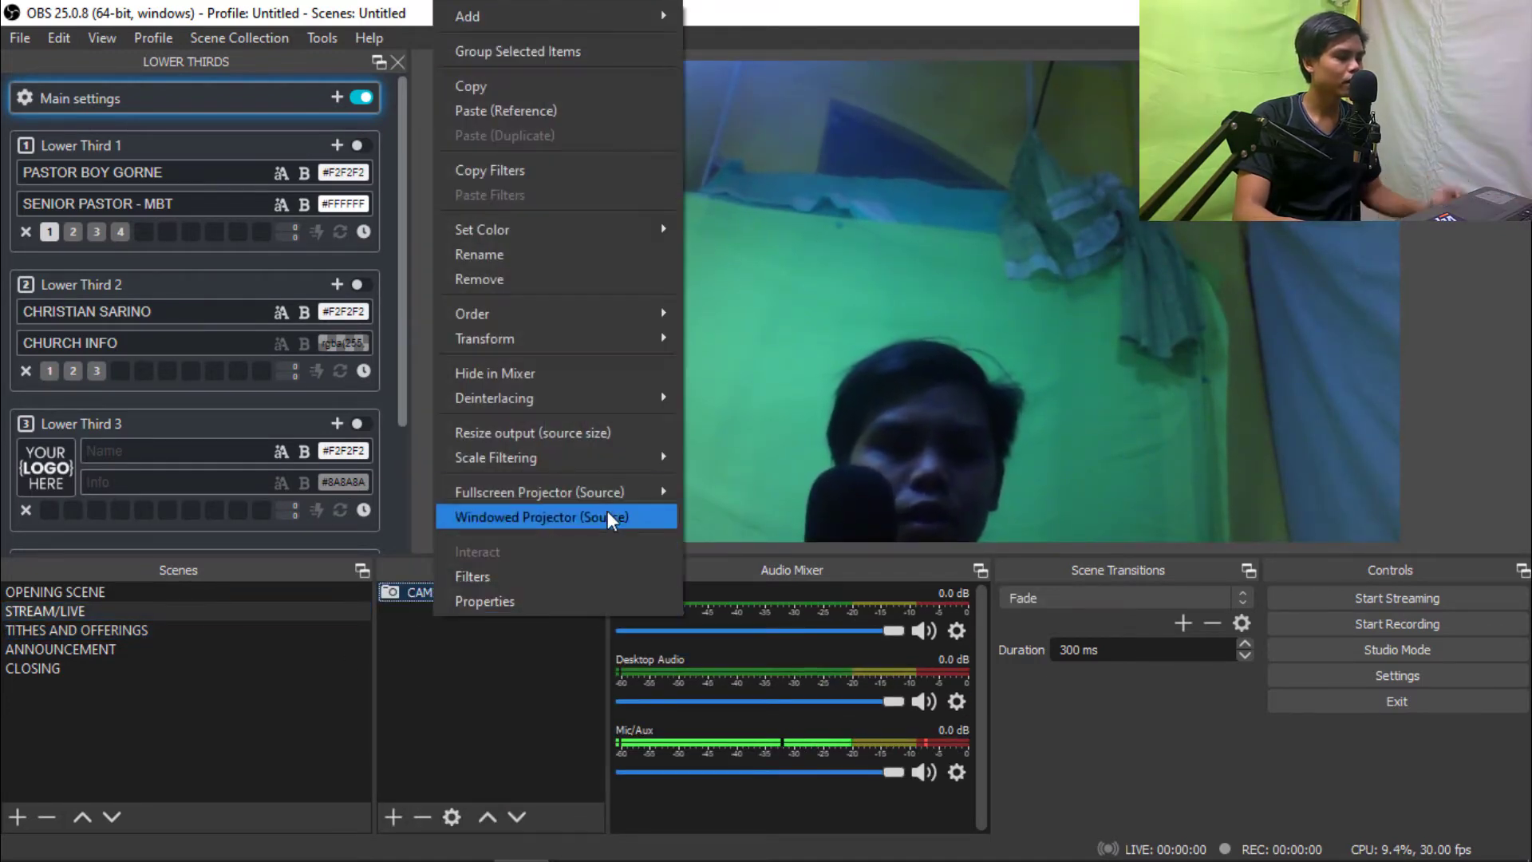
{"action": "left_click", "coordinate": [566, 85]}
{"action": "left_click", "coordinate": [185, 632]}
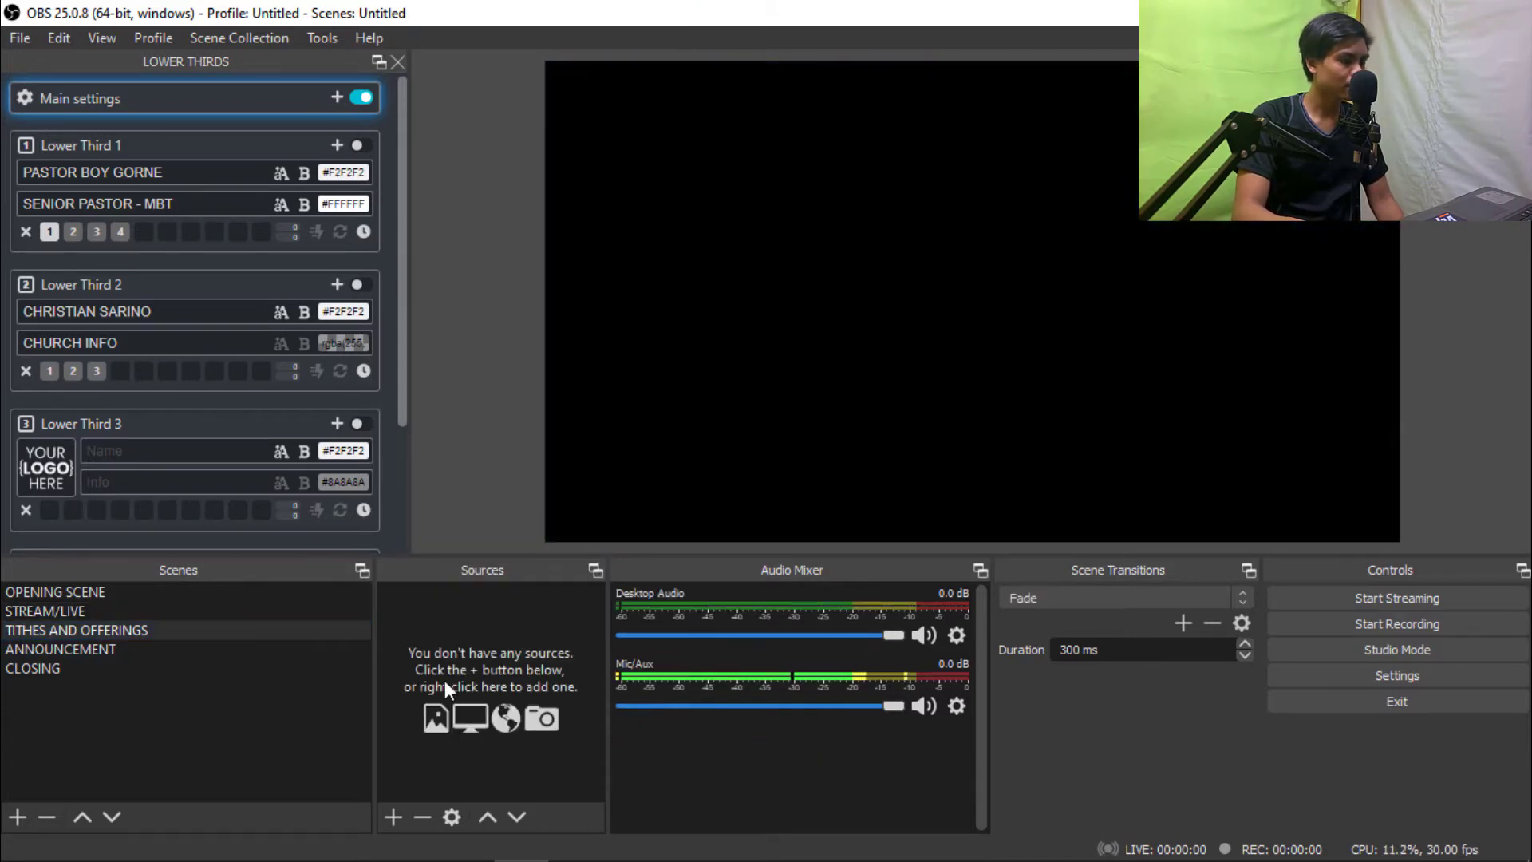
{"action": "right_click", "coordinate": [445, 684]}
{"action": "left_click", "coordinate": [515, 757]}
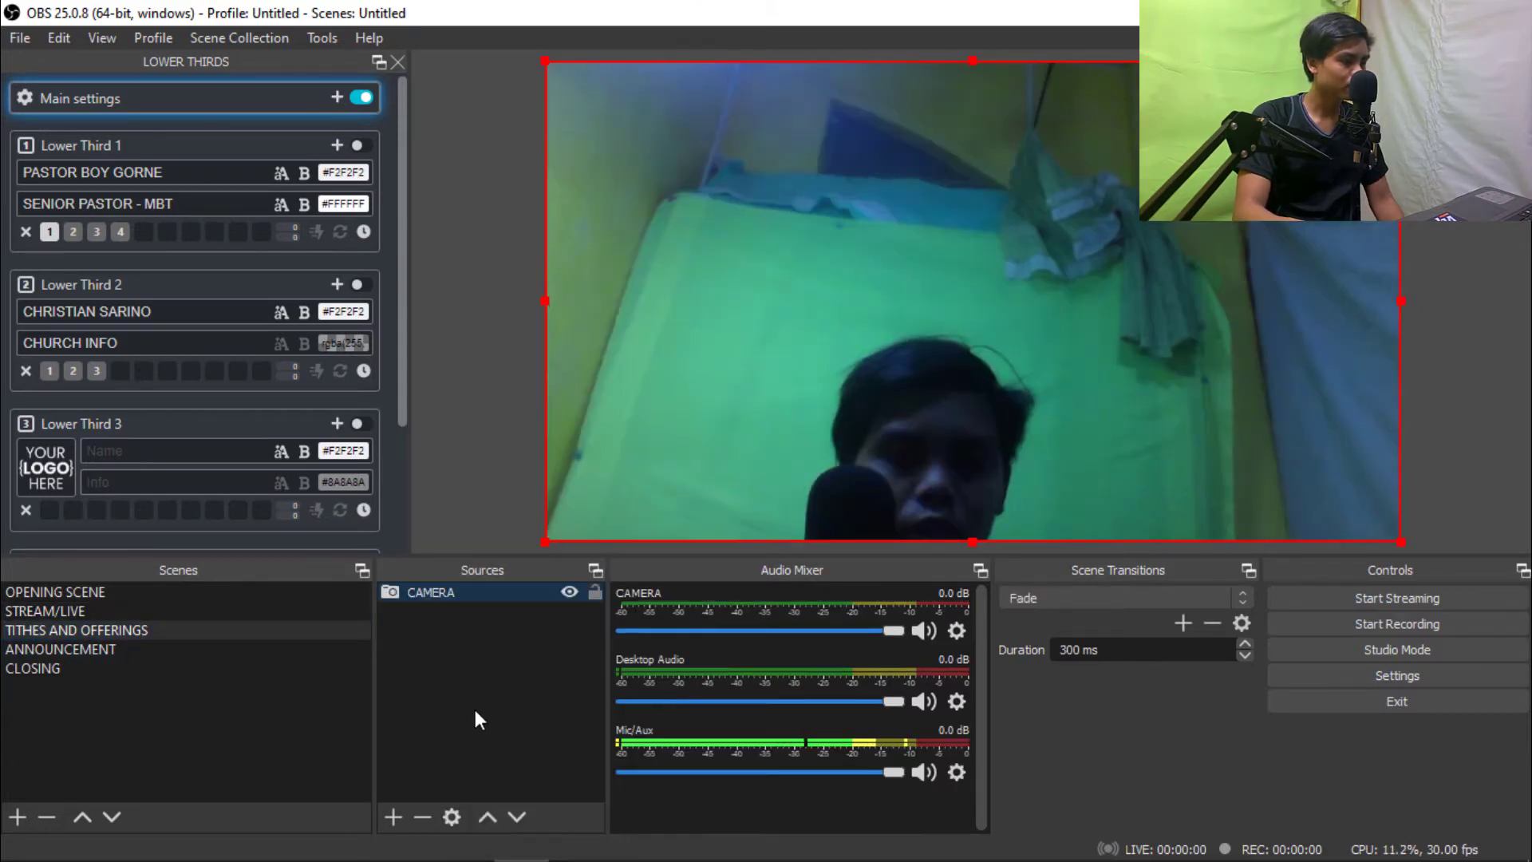
- Add a new Image Slide Show source to TITHES AND OFFERINGS with visibility behavior "Stop when not visible, restart when visible"
{"action": "left_click", "coordinate": [399, 817]}
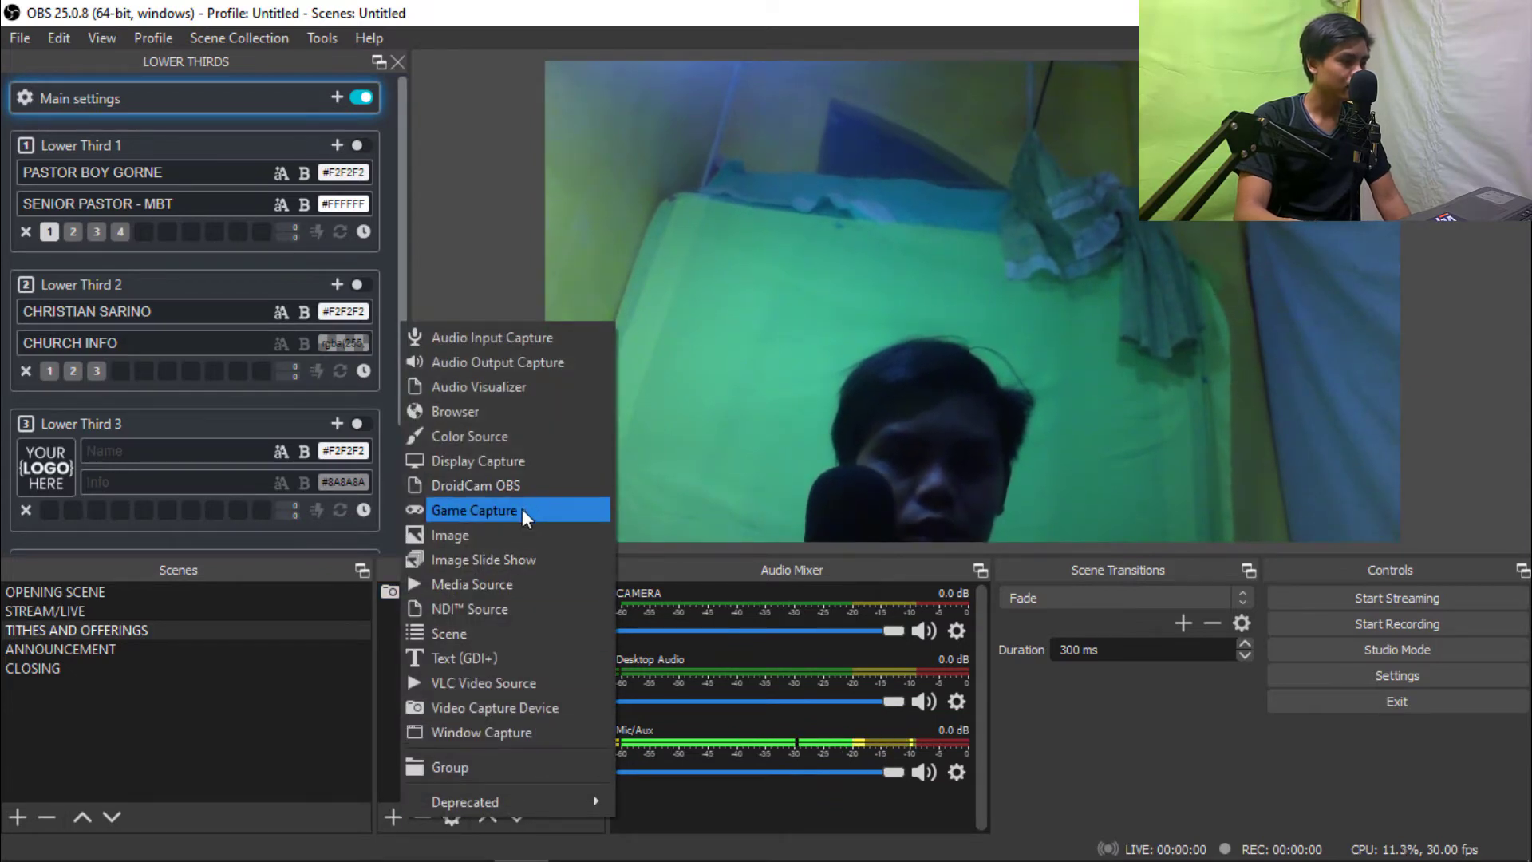
{"action": "left_click", "coordinate": [517, 560]}
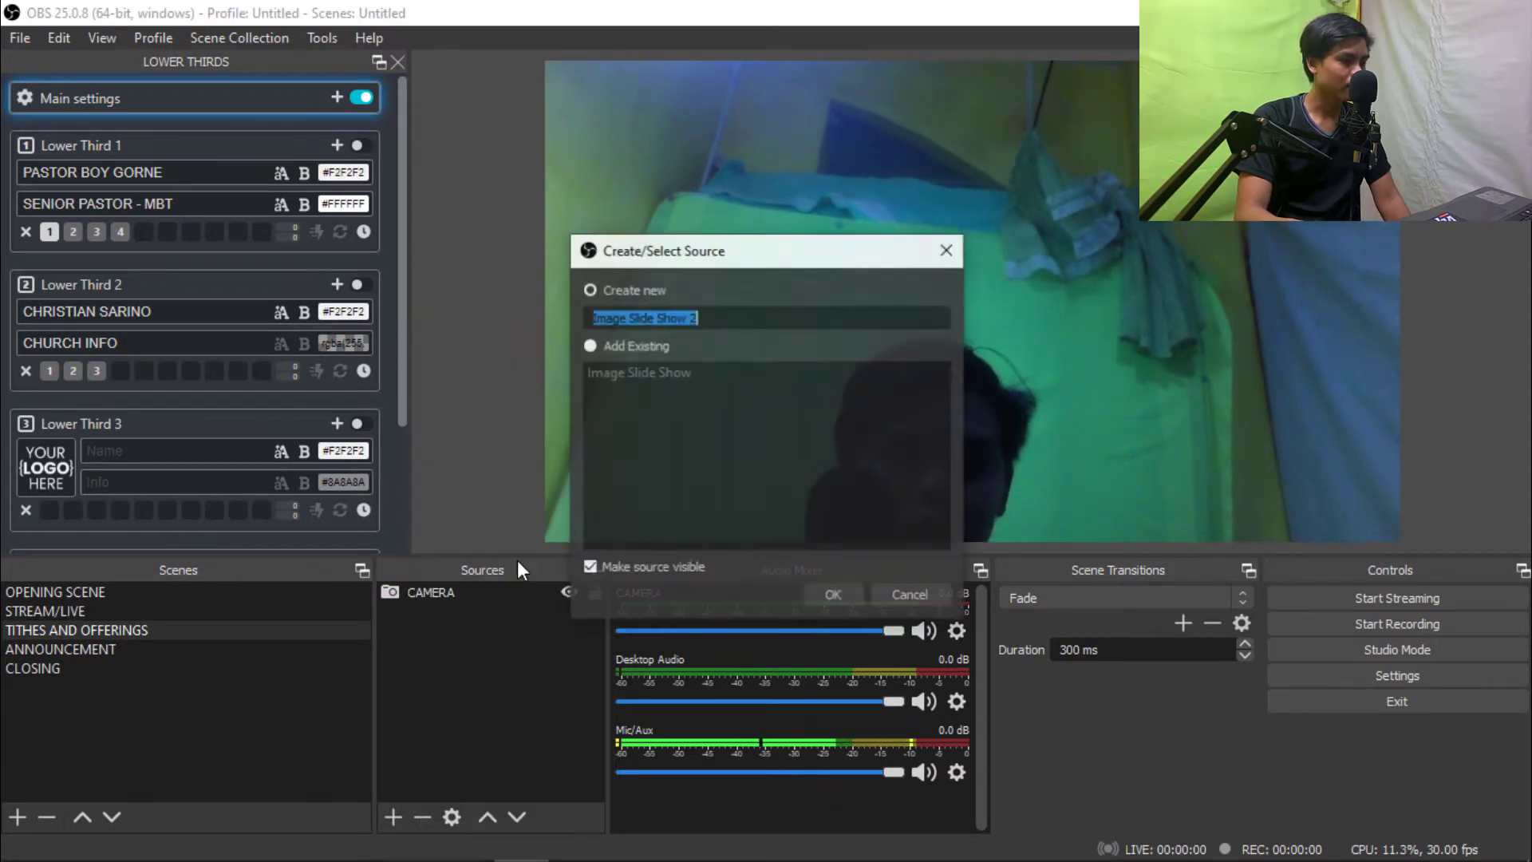
{"action": "left_click", "coordinate": [822, 595]}
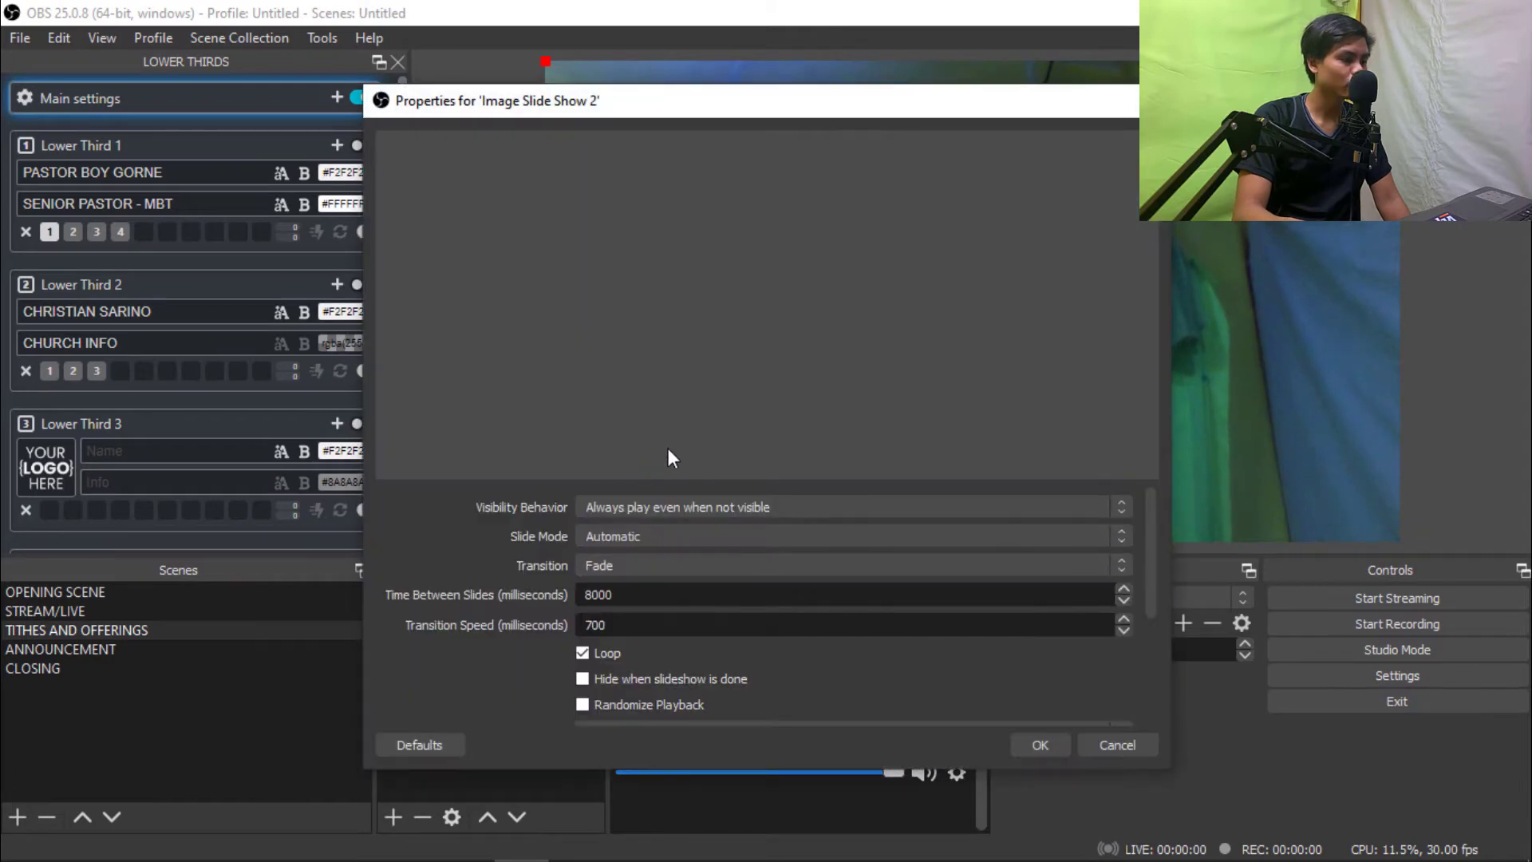
{"action": "scroll", "coordinate": [809, 607], "scroll_direction": "down", "scroll_amount": 1}
{"action": "scroll", "coordinate": [809, 604], "scroll_direction": "up", "scroll_amount": 1}
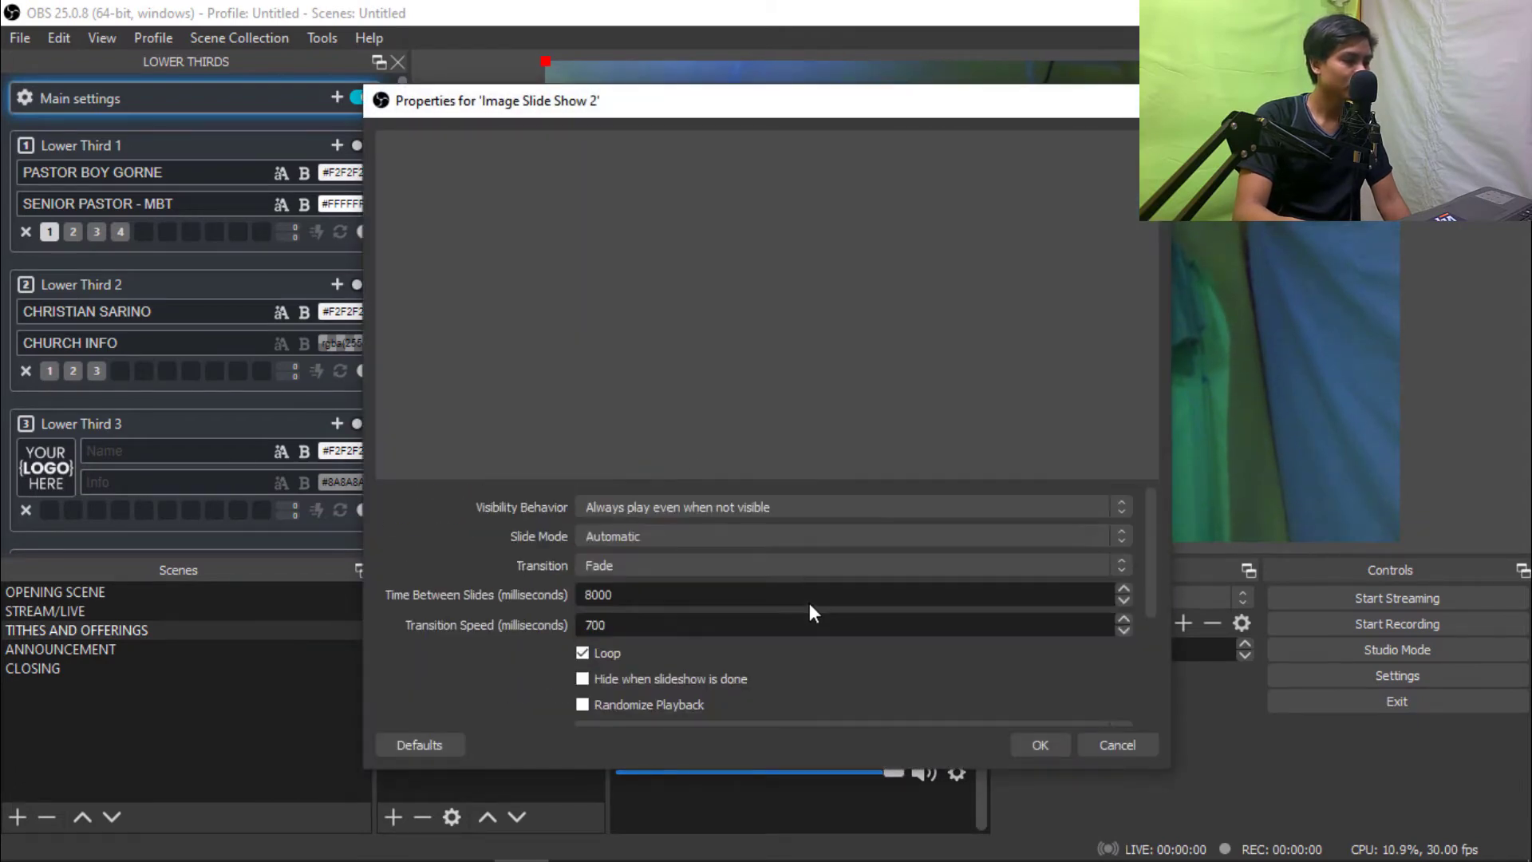
{"action": "left_click", "coordinate": [669, 511]}
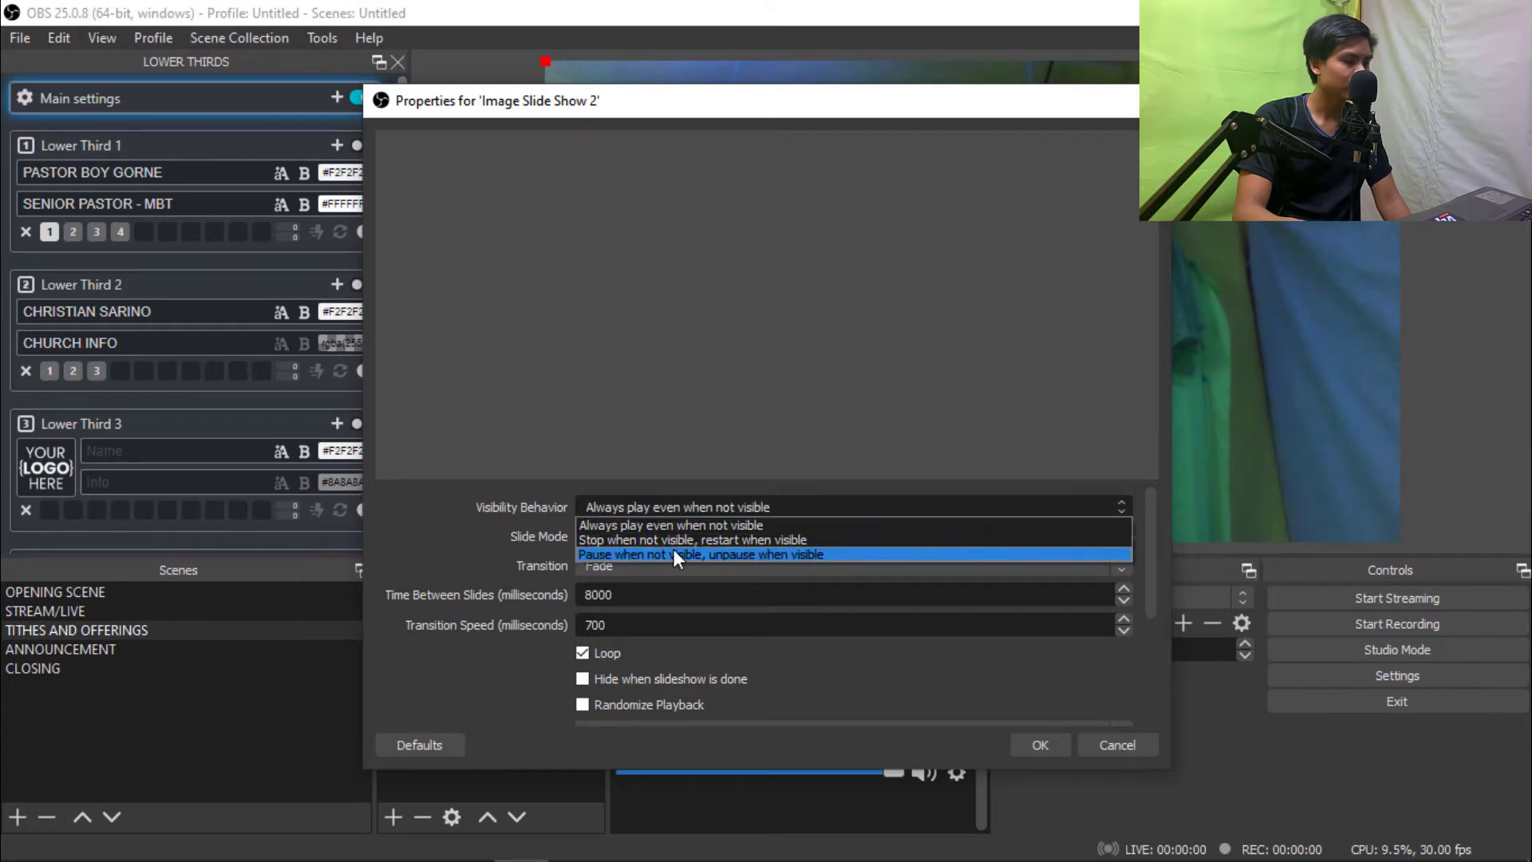
{"action": "left_click", "coordinate": [673, 541]}
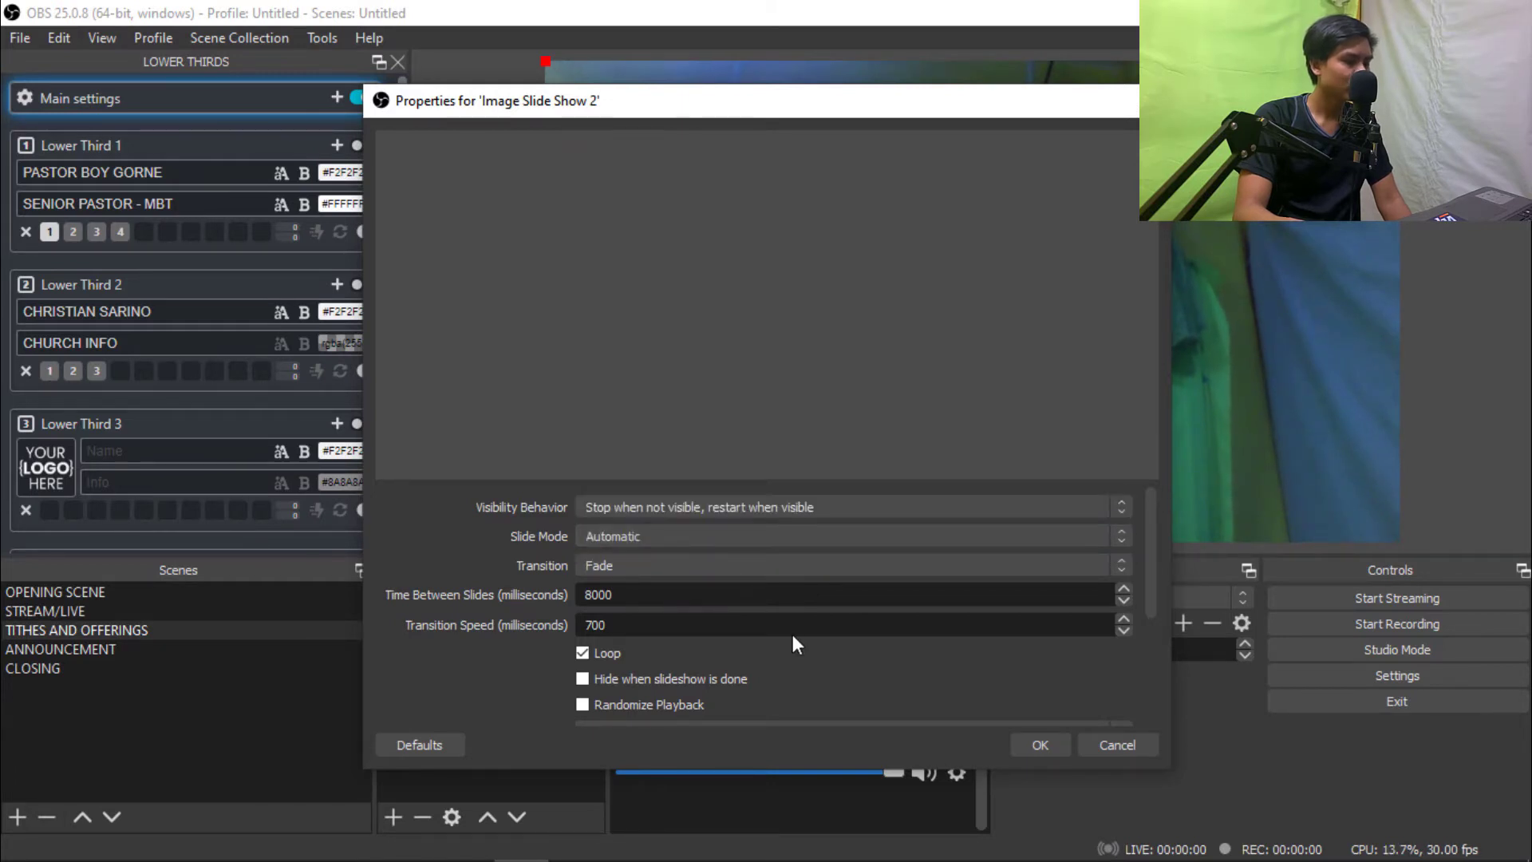
- Add ways to give 1.png, ways to give 2.png and ways to give 3.png from the GRAPHICS folder to the slide show and confirm
{"action": "scroll", "coordinate": [756, 571], "scroll_direction": "down", "scroll_amount": 2}
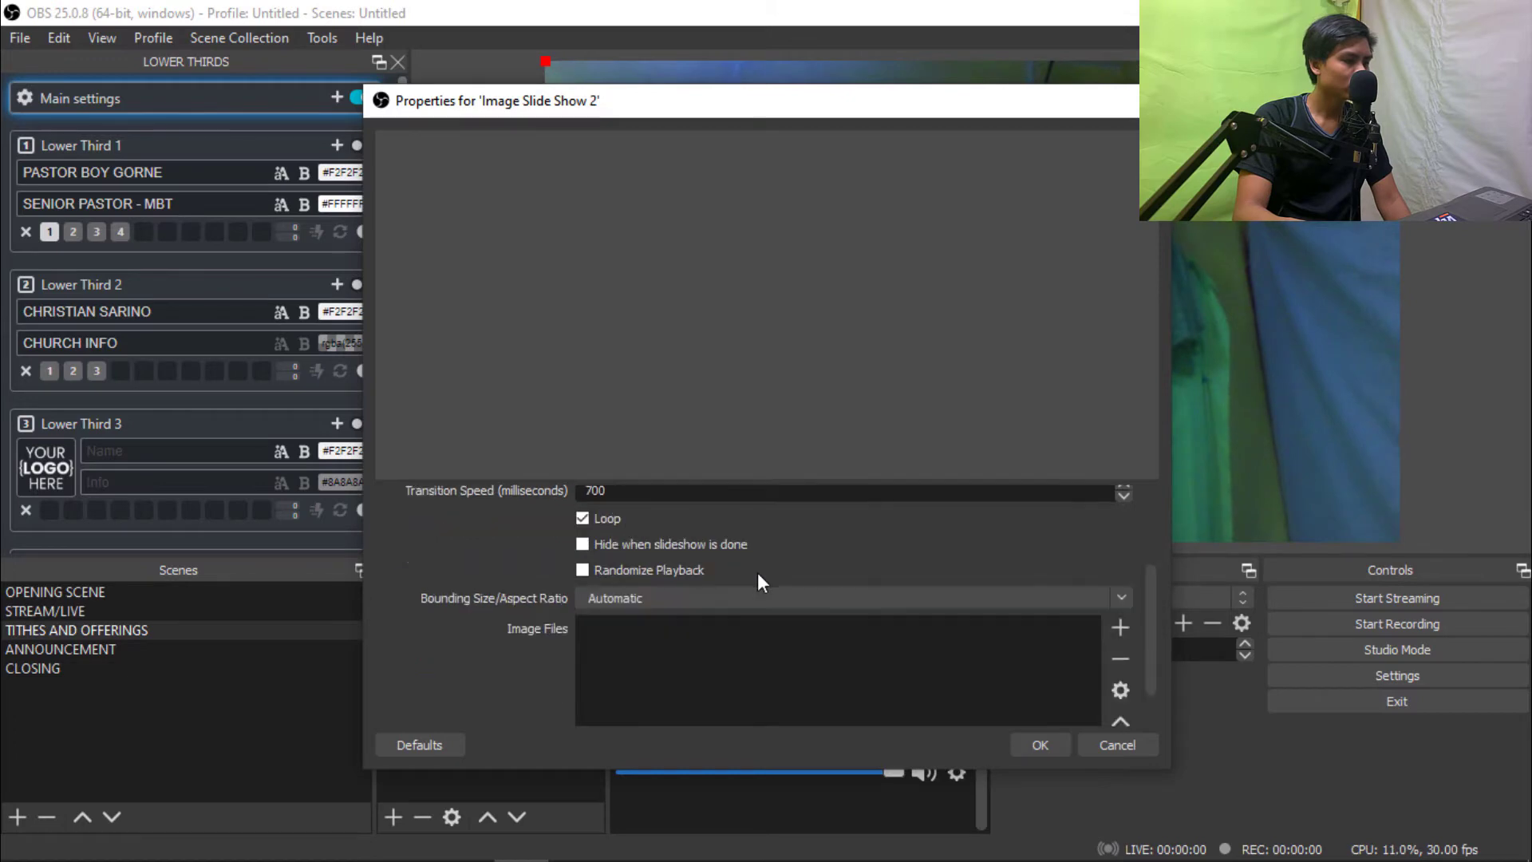
{"action": "scroll", "coordinate": [758, 573], "scroll_direction": "down", "scroll_amount": 1}
{"action": "scroll", "coordinate": [758, 572], "scroll_direction": "up", "scroll_amount": 3}
{"action": "scroll", "coordinate": [758, 573], "scroll_direction": "down", "scroll_amount": 3}
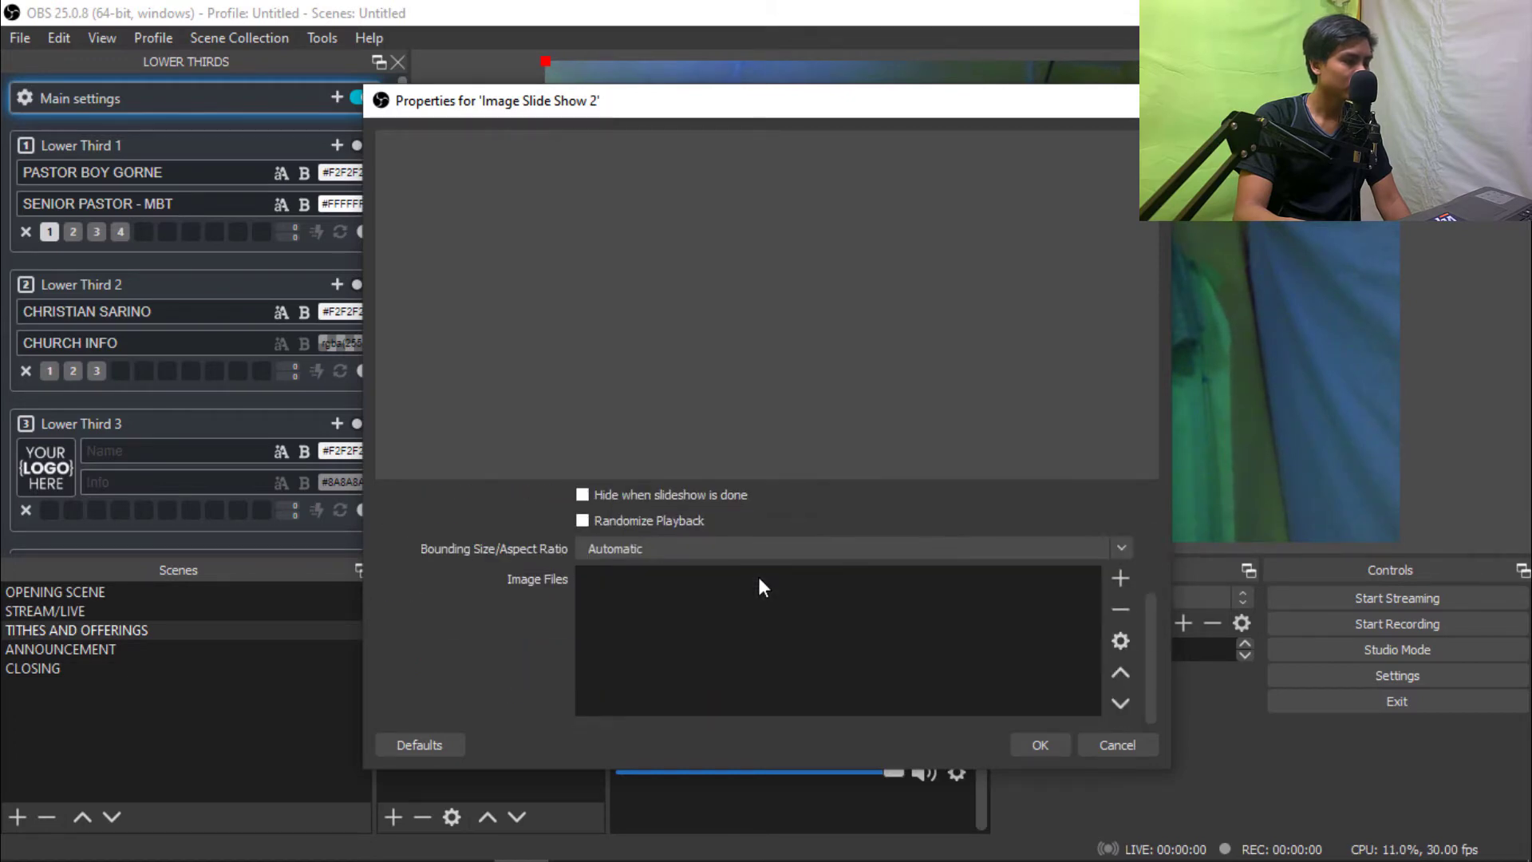
{"action": "scroll", "coordinate": [872, 596], "scroll_direction": "up", "scroll_amount": 3}
{"action": "scroll", "coordinate": [877, 594], "scroll_direction": "down", "scroll_amount": 3}
{"action": "left_click", "coordinate": [1120, 577]}
{"action": "left_click", "coordinate": [1165, 604]}
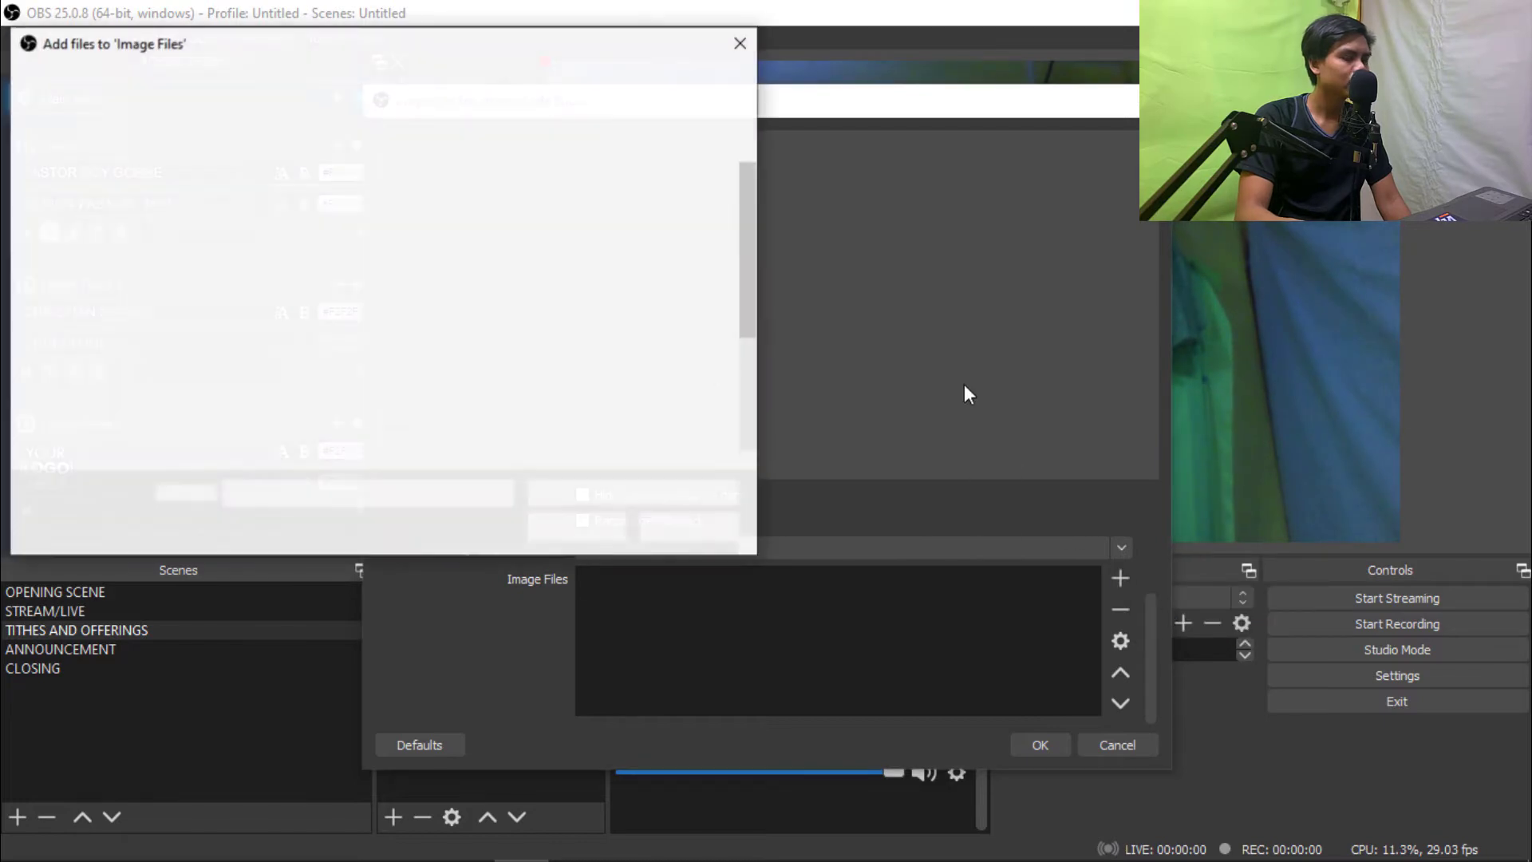
{"action": "left_click", "coordinate": [116, 83]}
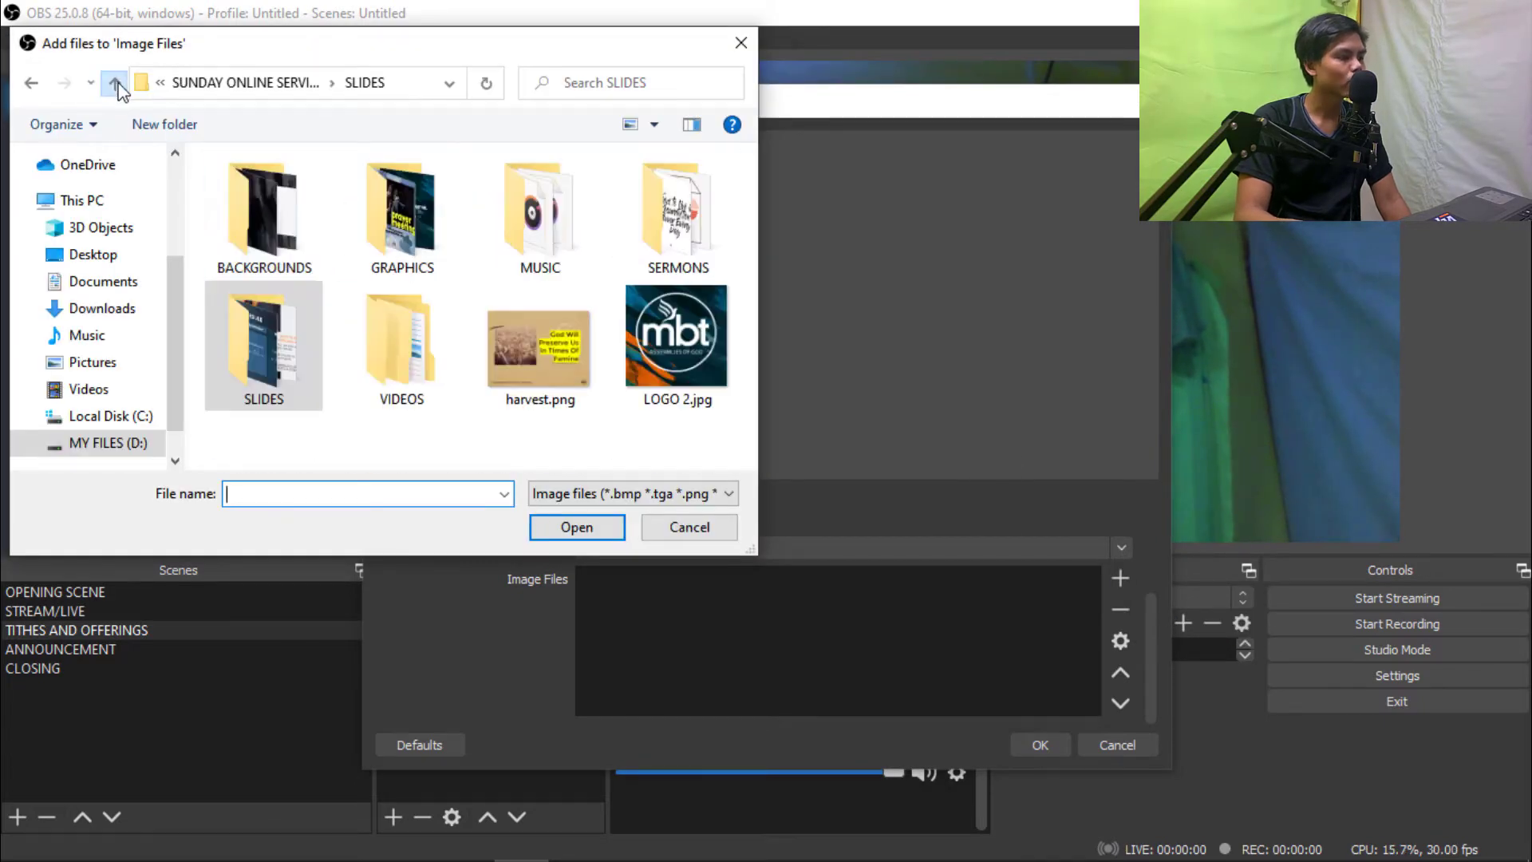
{"action": "double_click", "coordinate": [410, 243]}
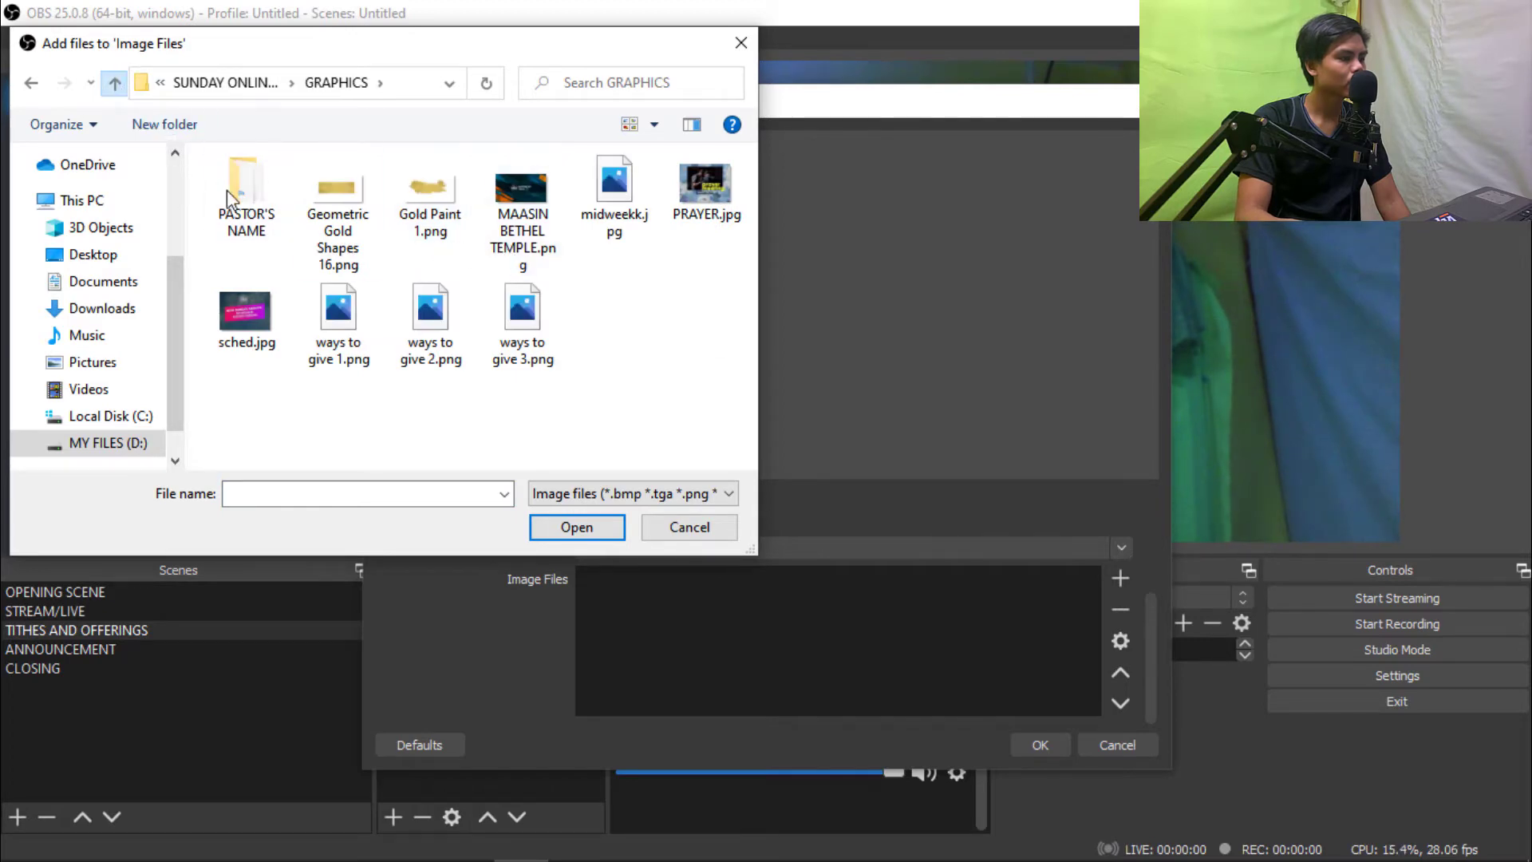
{"action": "left_click", "coordinate": [116, 84]}
{"action": "double_click", "coordinate": [403, 223]}
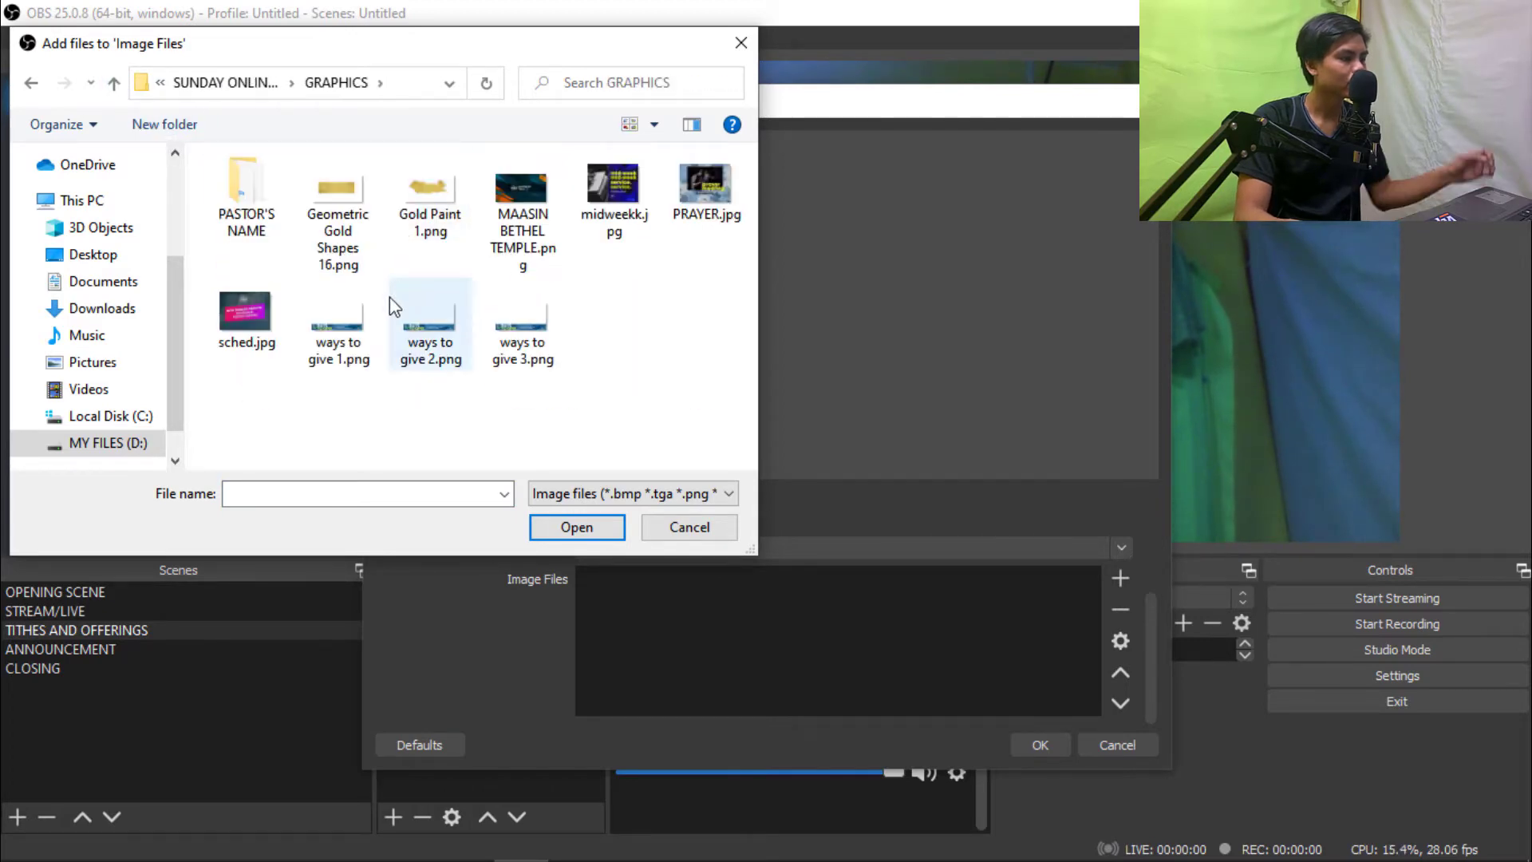
{"action": "left_click", "coordinate": [351, 309]}
{"action": "left_click", "coordinate": [545, 341], "text": "shift"}
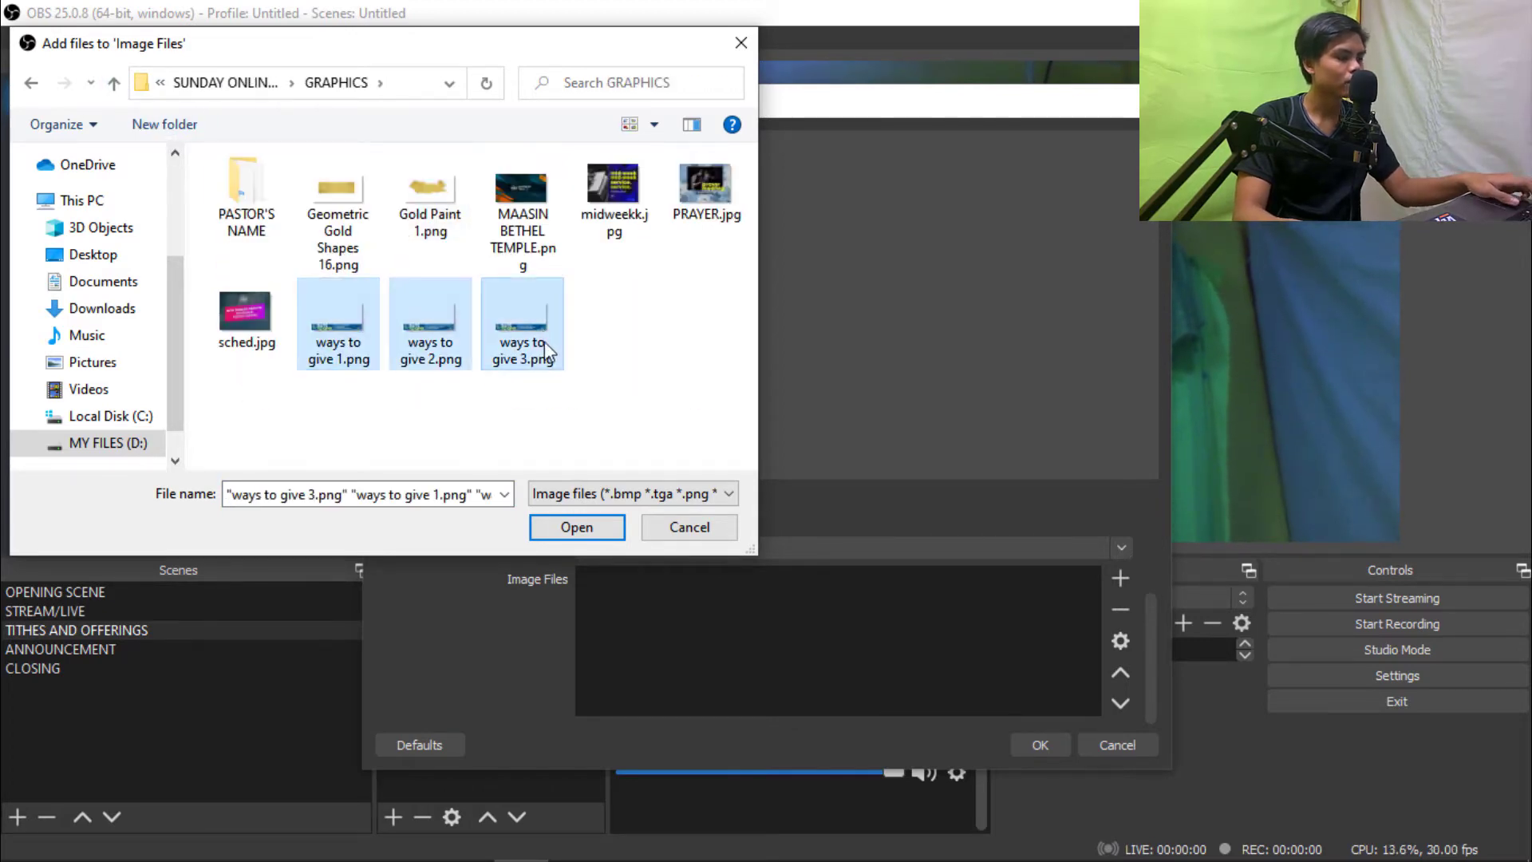
{"action": "left_click", "coordinate": [577, 534]}
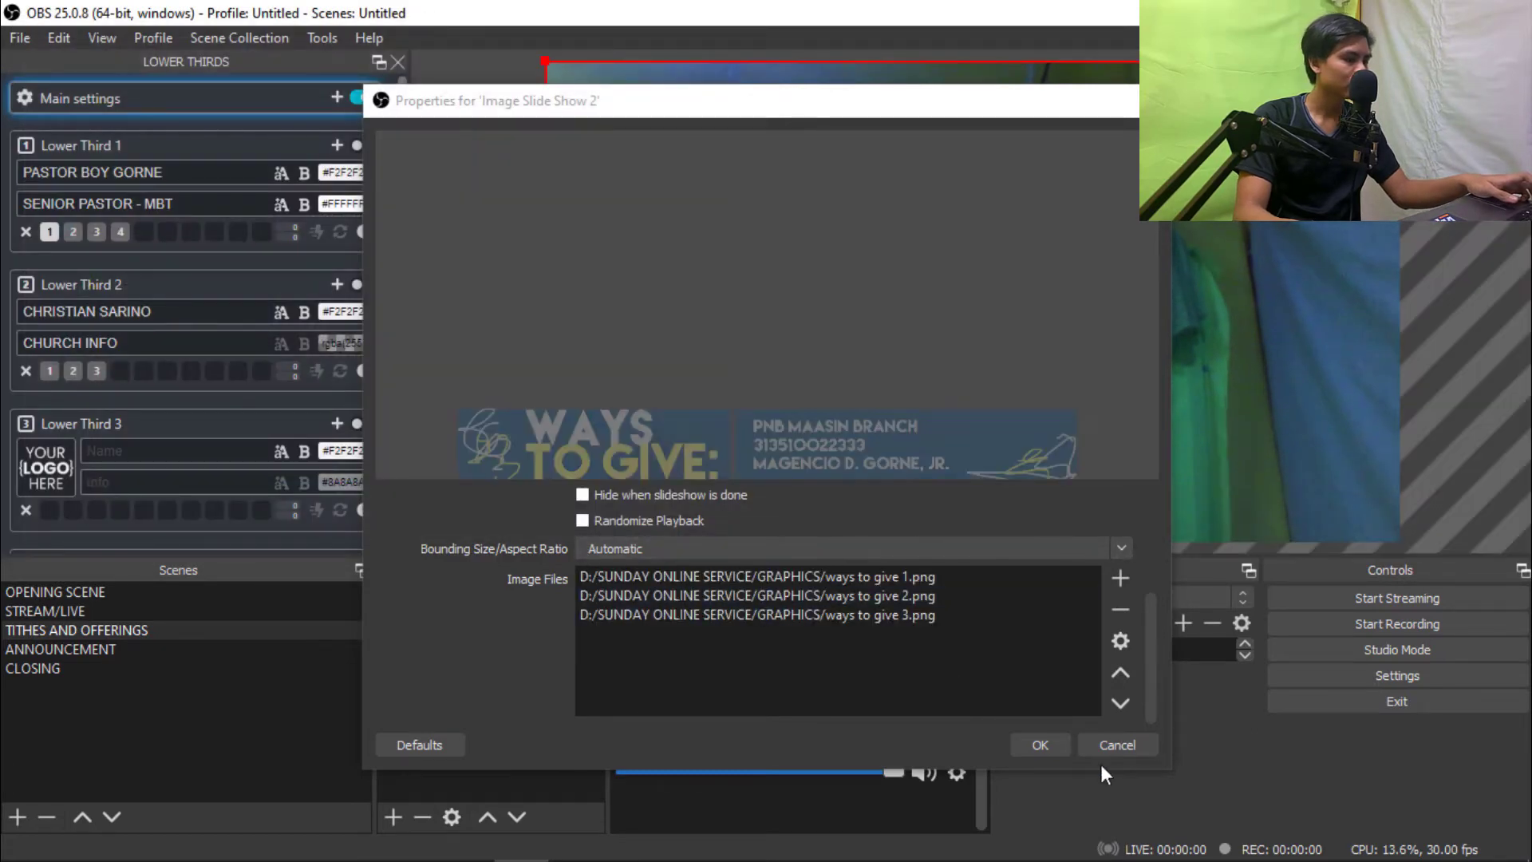
{"action": "left_click", "coordinate": [1045, 748]}
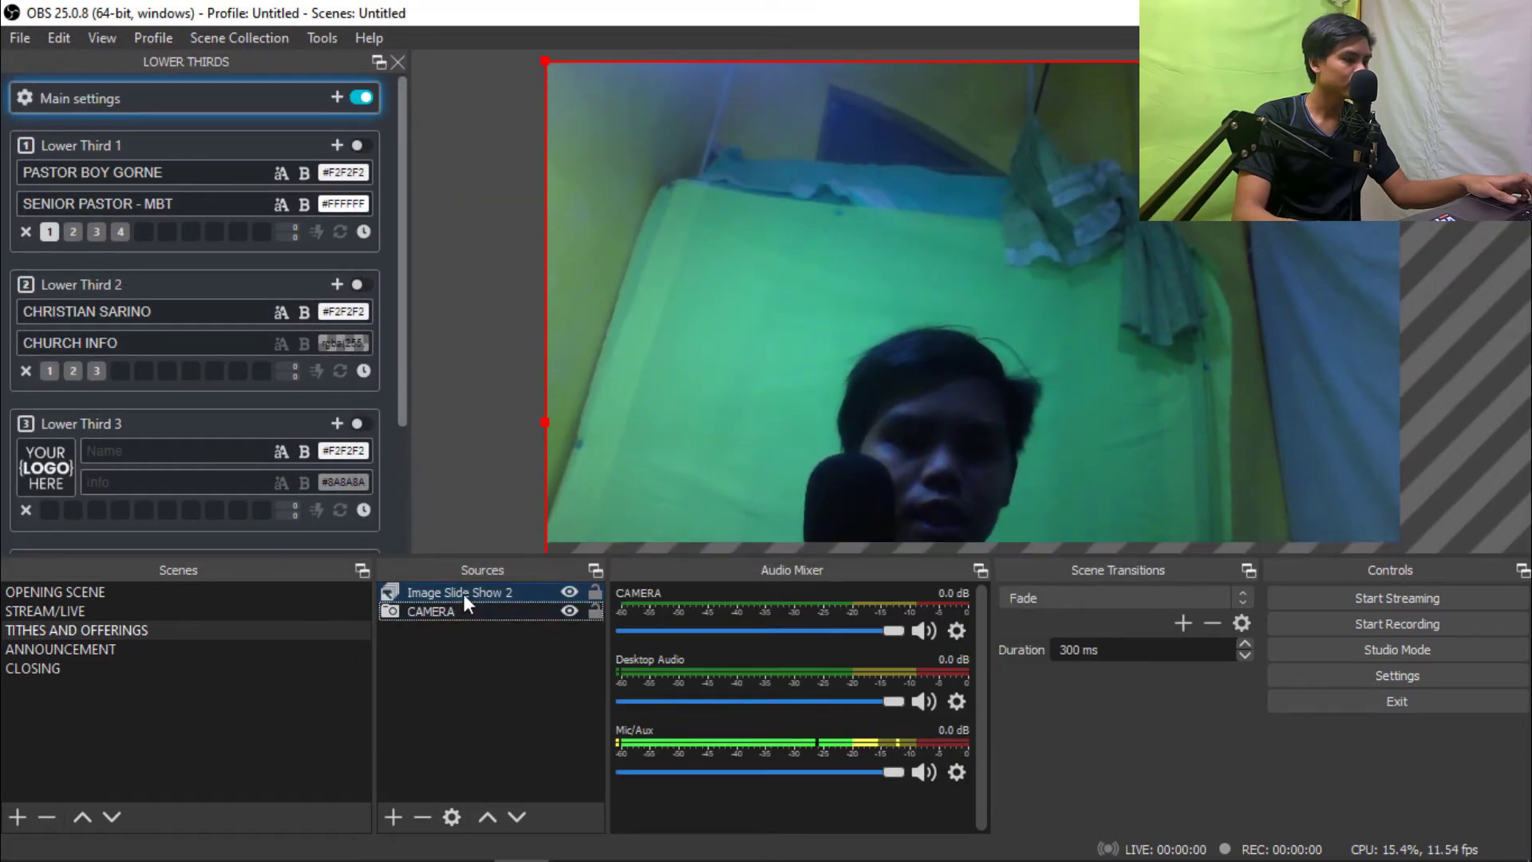
- Center the Image Slide Show 2 source on the screen using its transform options
{"action": "right_click", "coordinate": [463, 594]}
{"action": "mouse_move", "coordinate": [664, 375]}
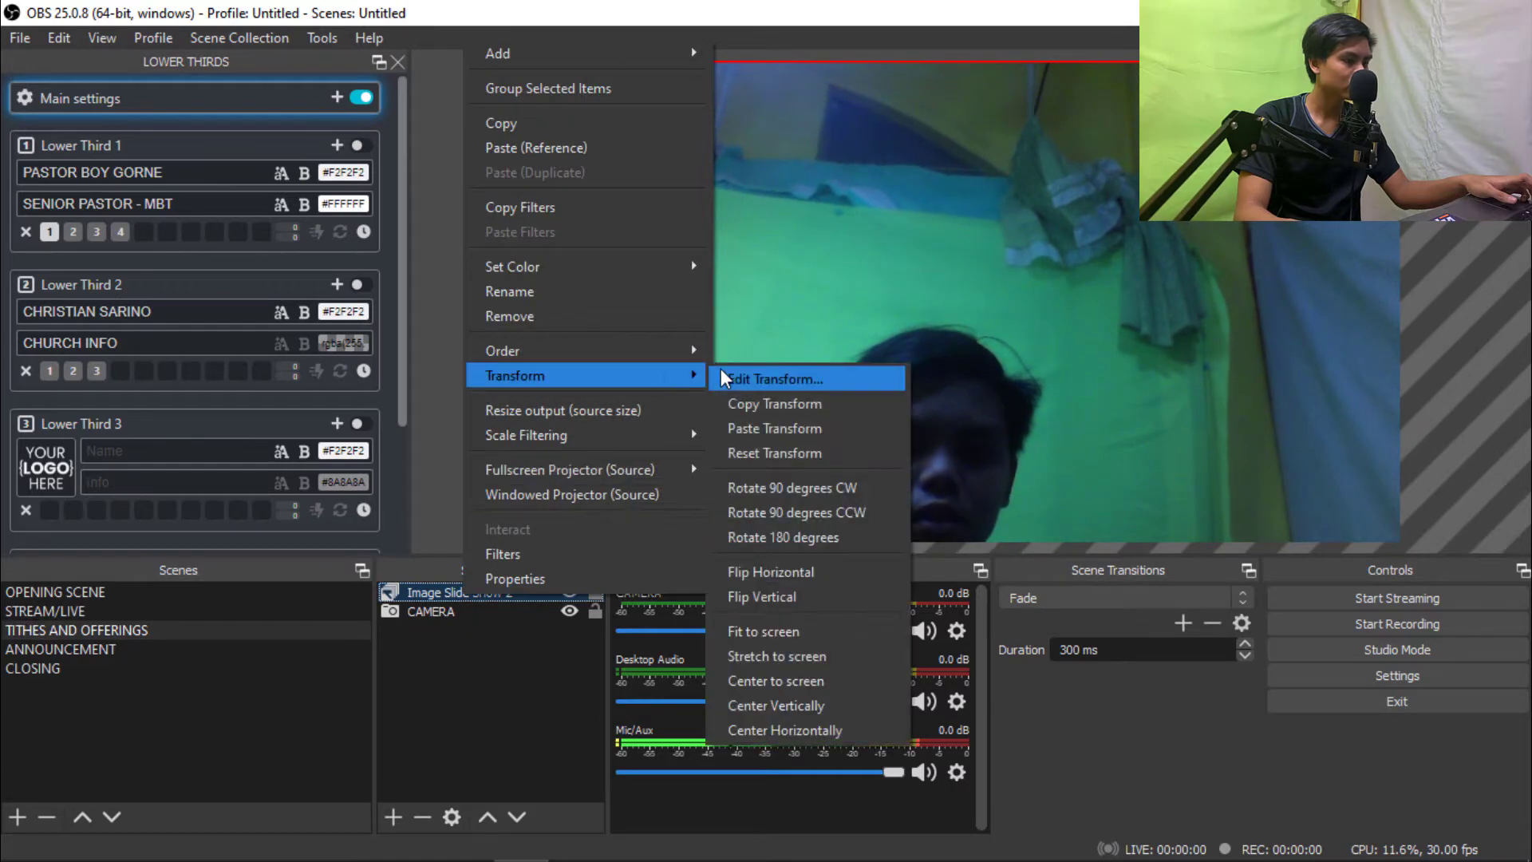
{"action": "left_click", "coordinate": [826, 675]}
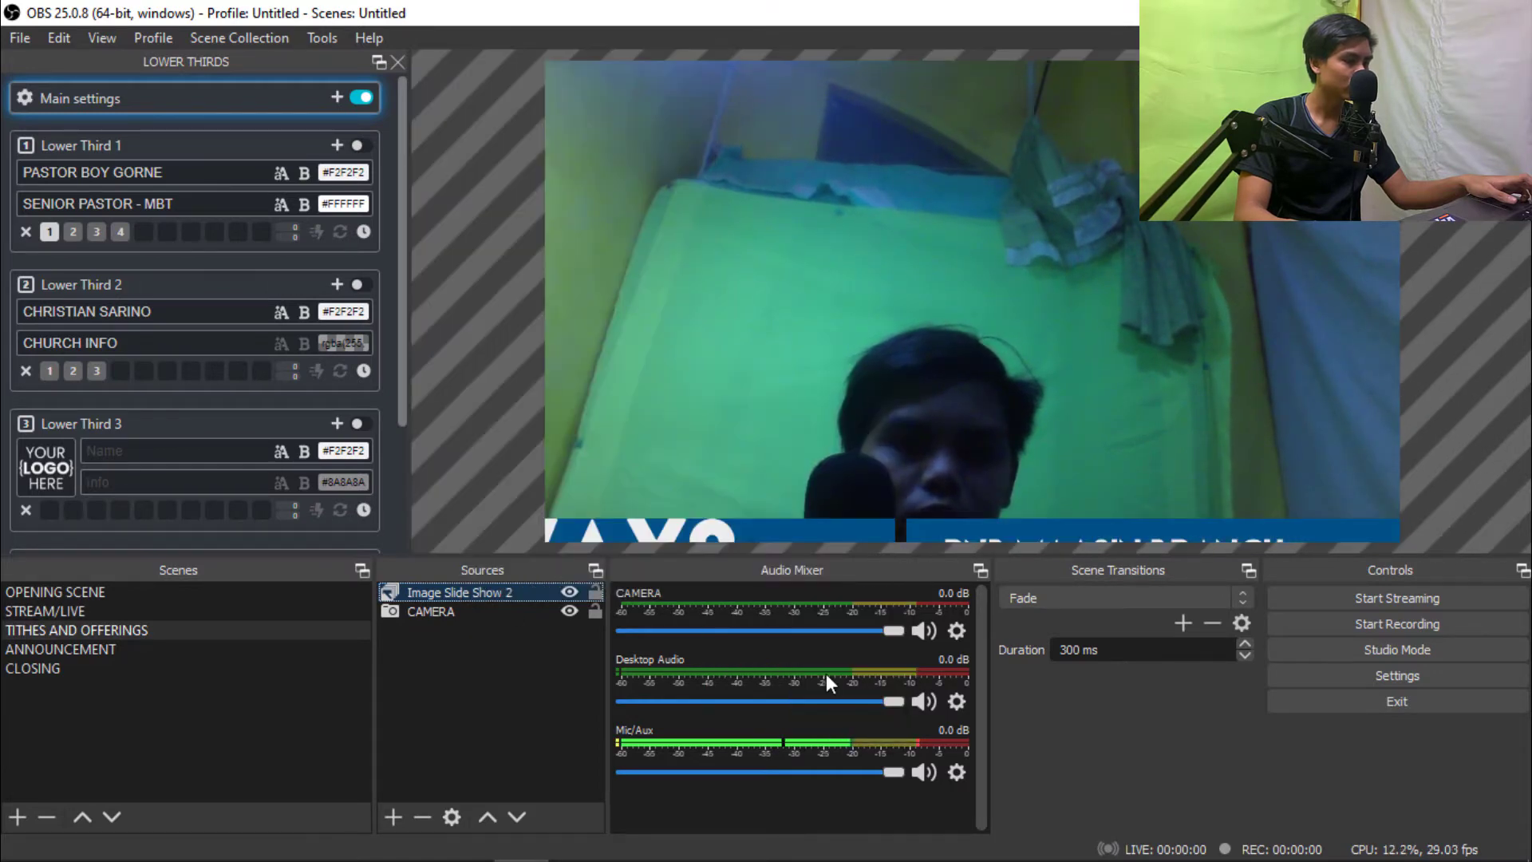
- Fit the Image Slide Show 2 source to the screen and lock both it and the CAMERA source
{"action": "right_click", "coordinate": [522, 587]}
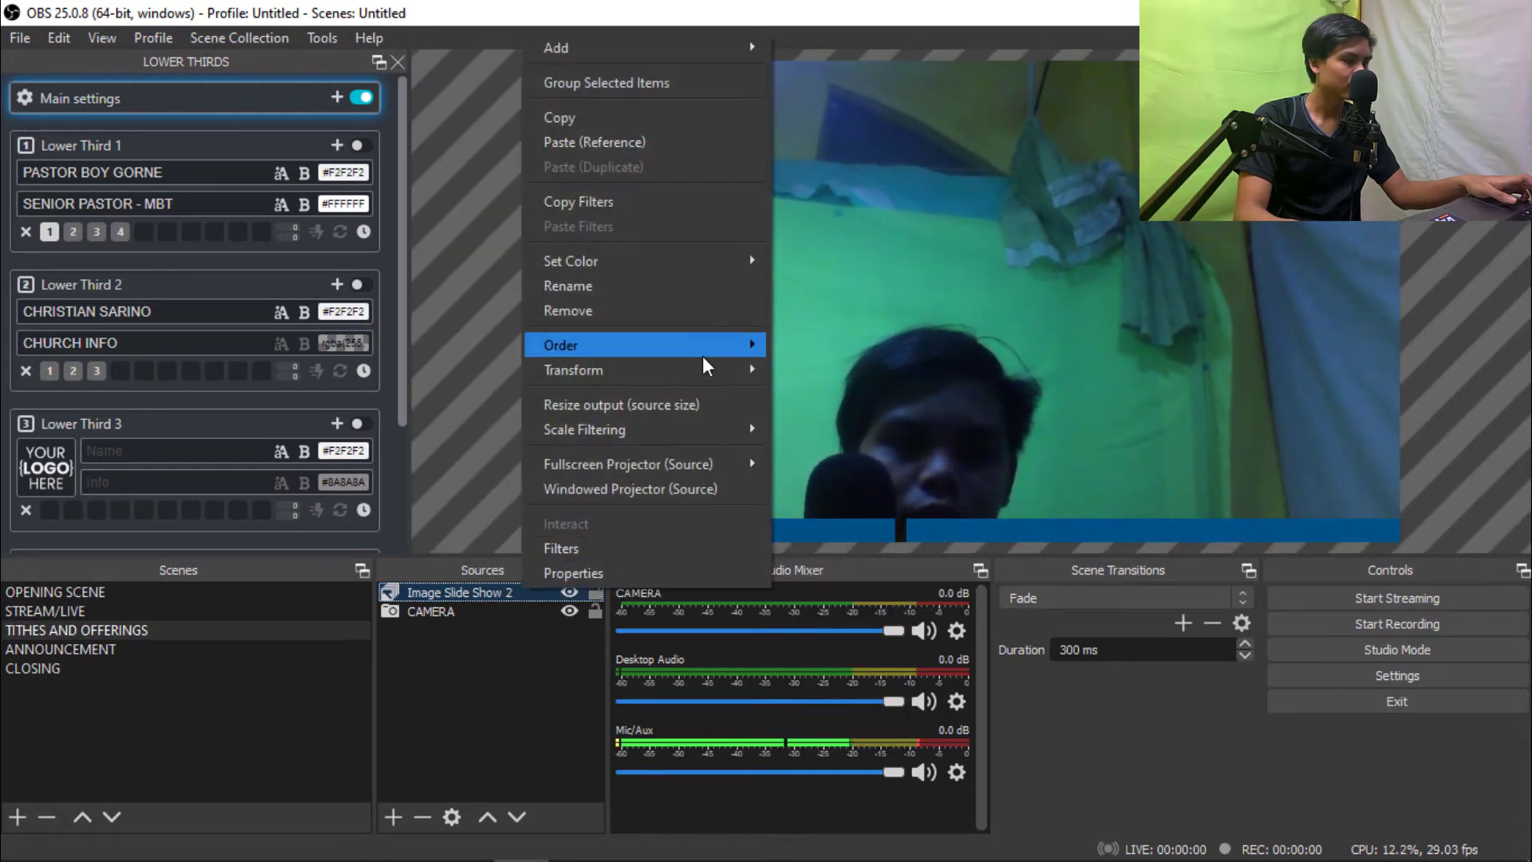
{"action": "mouse_move", "coordinate": [711, 369]}
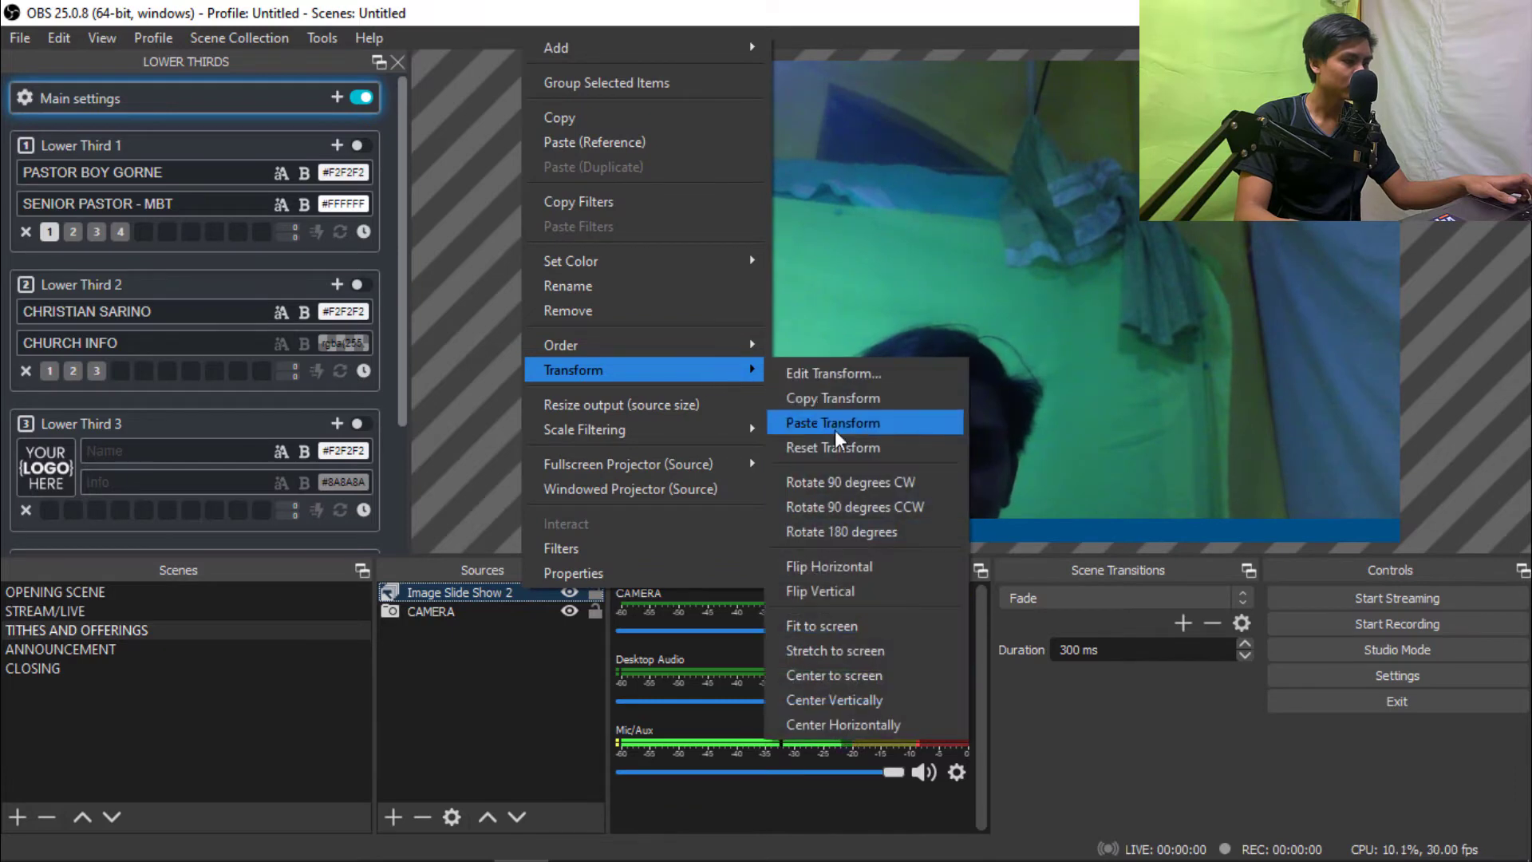
{"action": "left_click", "coordinate": [836, 622]}
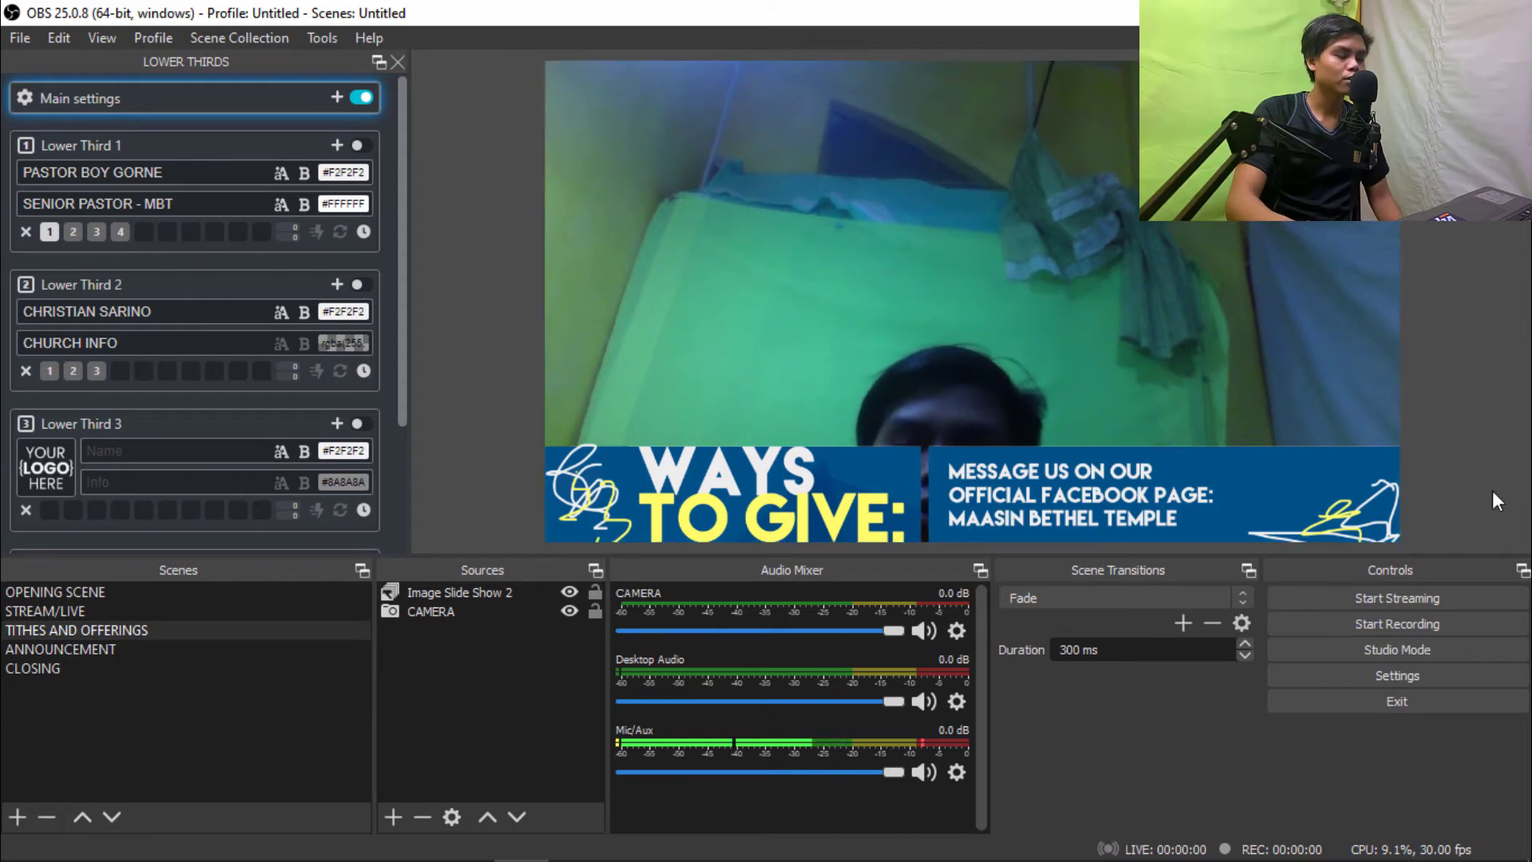
{"action": "left_click", "coordinate": [595, 593]}
{"action": "left_click", "coordinate": [595, 611]}
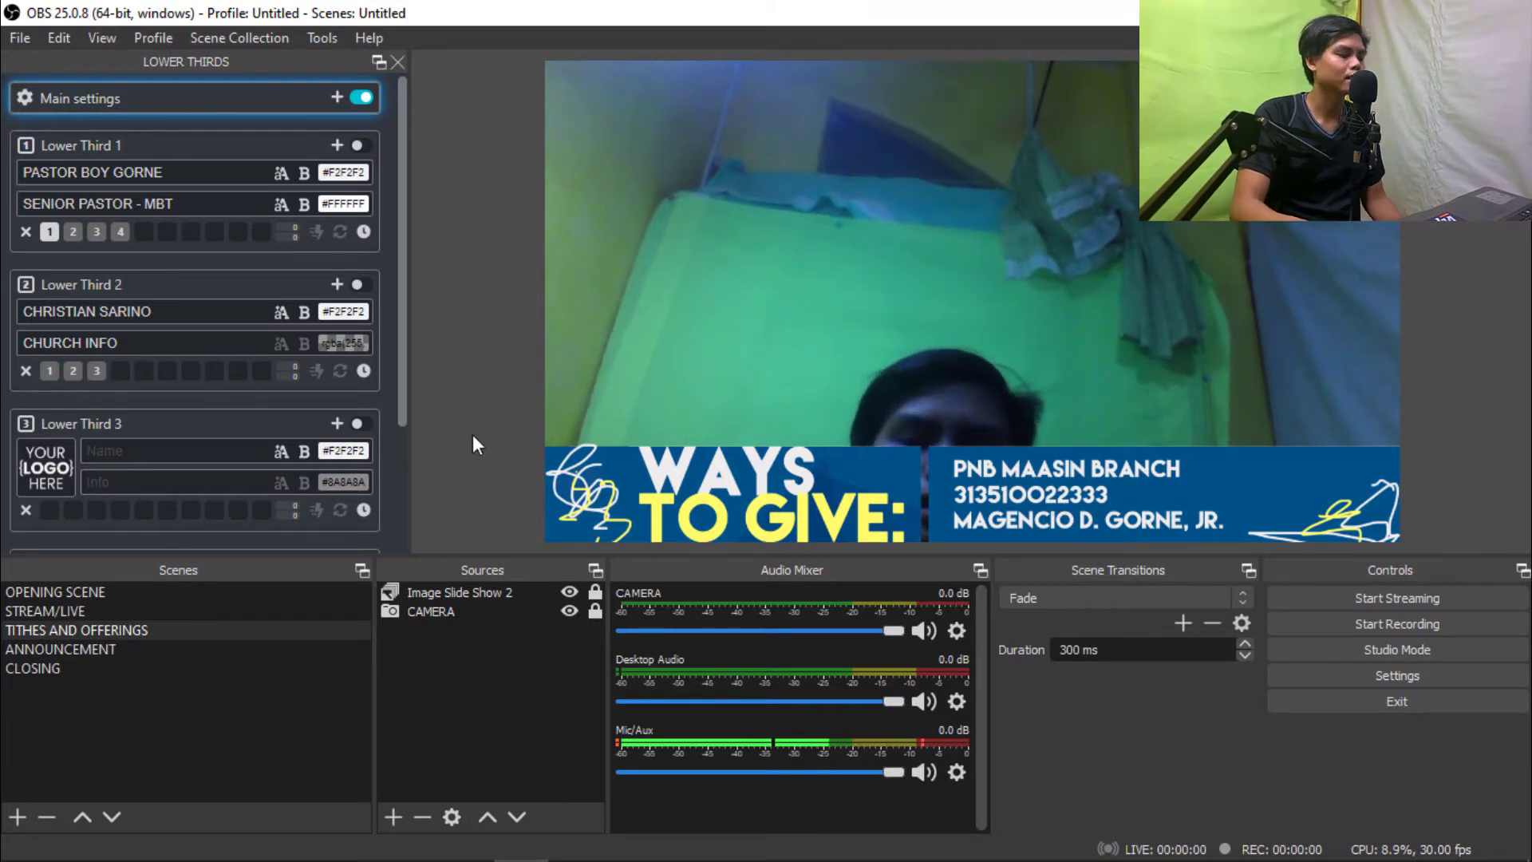
- Add a new visible Image source to the ANNOUNCEMENT scene
{"action": "left_click", "coordinate": [150, 649]}
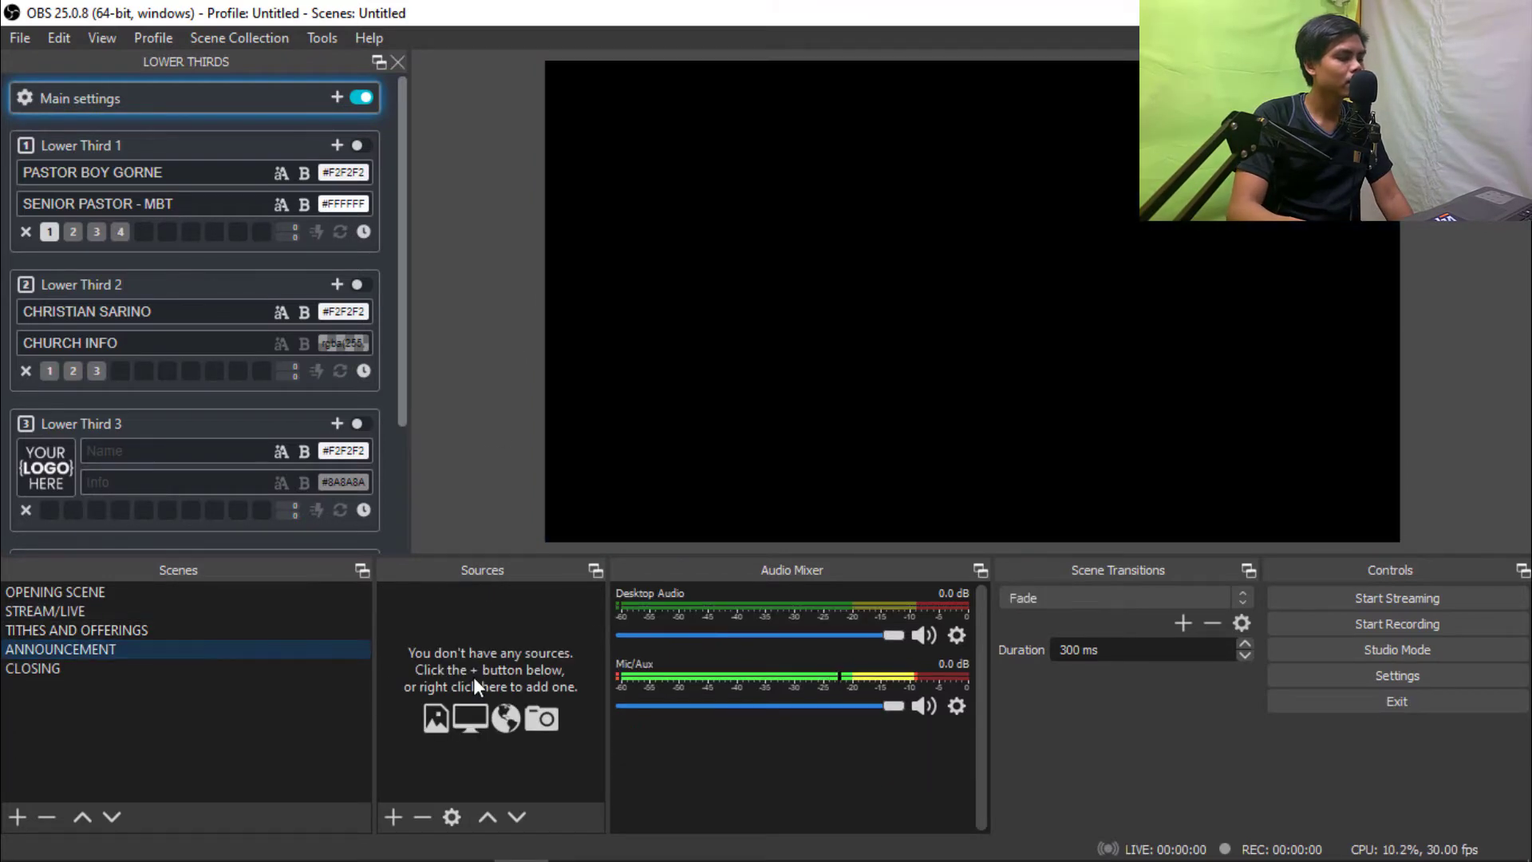
{"action": "left_click", "coordinate": [393, 816]}
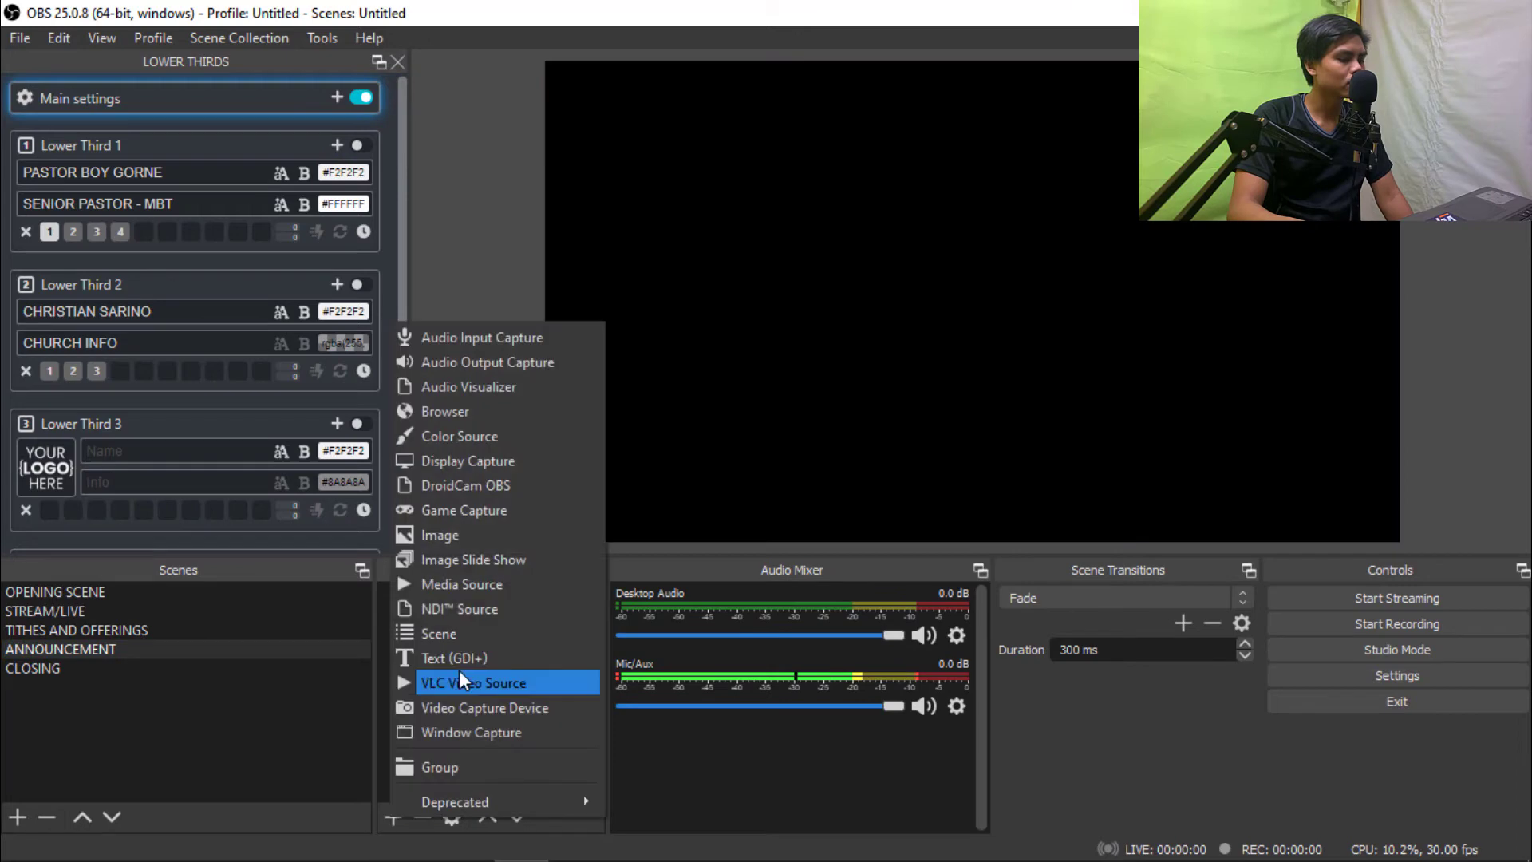
{"action": "left_click", "coordinate": [525, 533]}
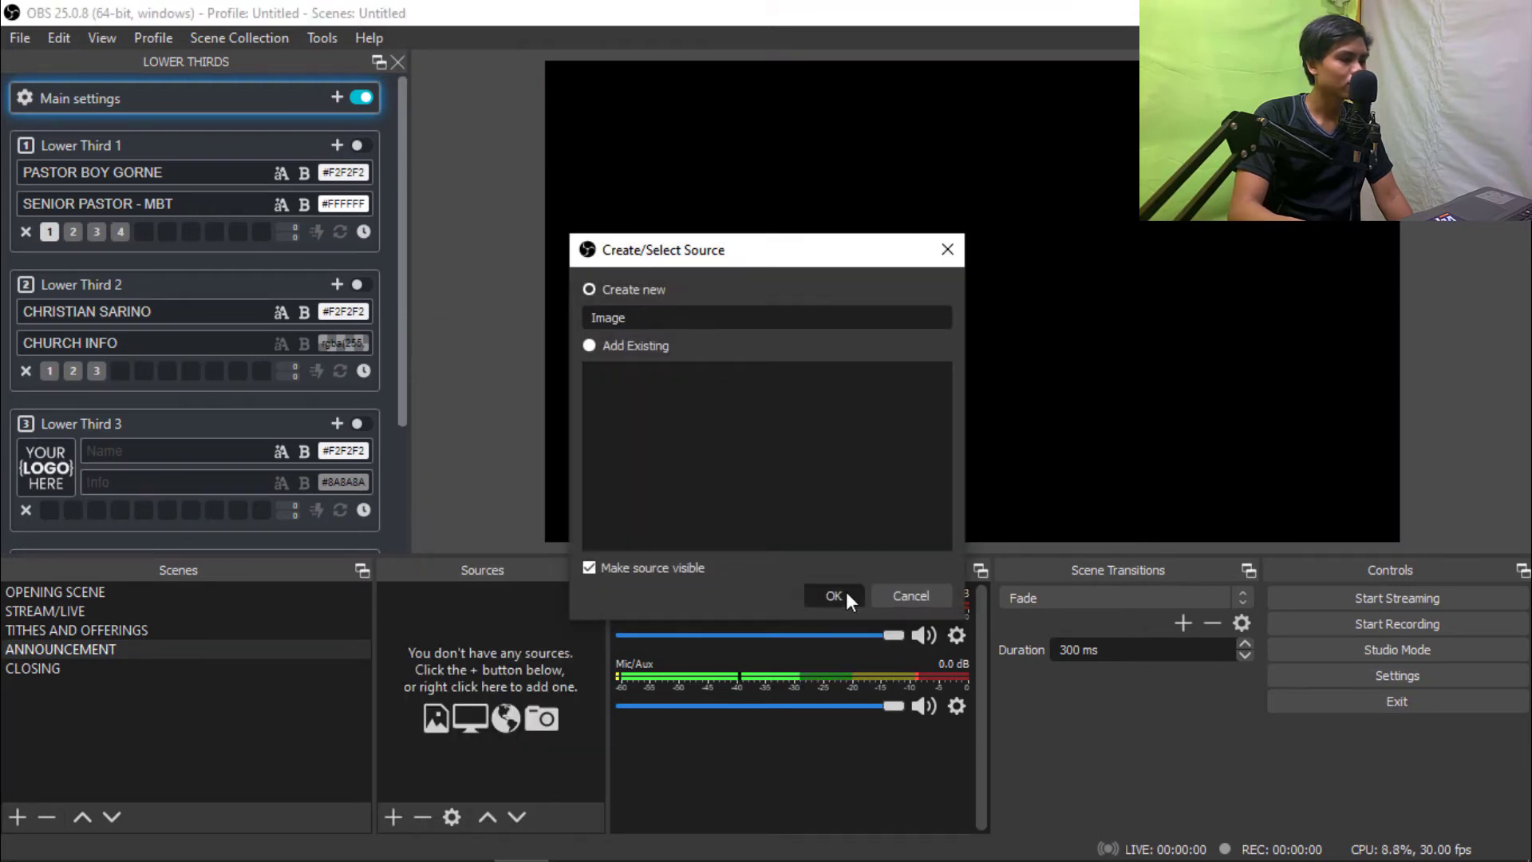
{"action": "left_click", "coordinate": [836, 501]}
- Load 11.png from the SLIDES folder as the image file of the new source and confirm
{"action": "left_click", "coordinate": [1101, 584]}
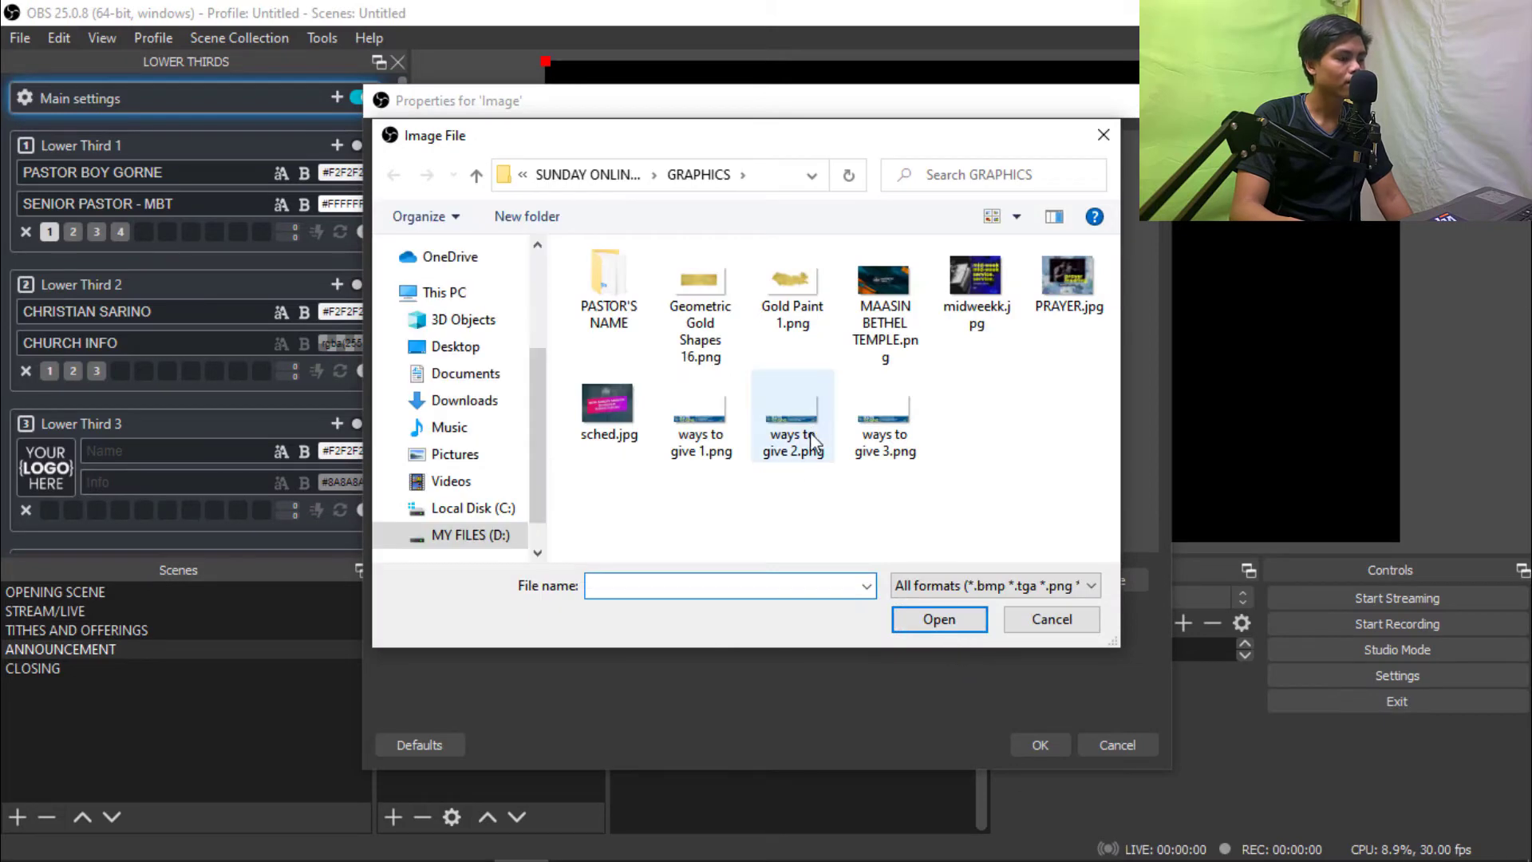
{"action": "left_click", "coordinate": [476, 173]}
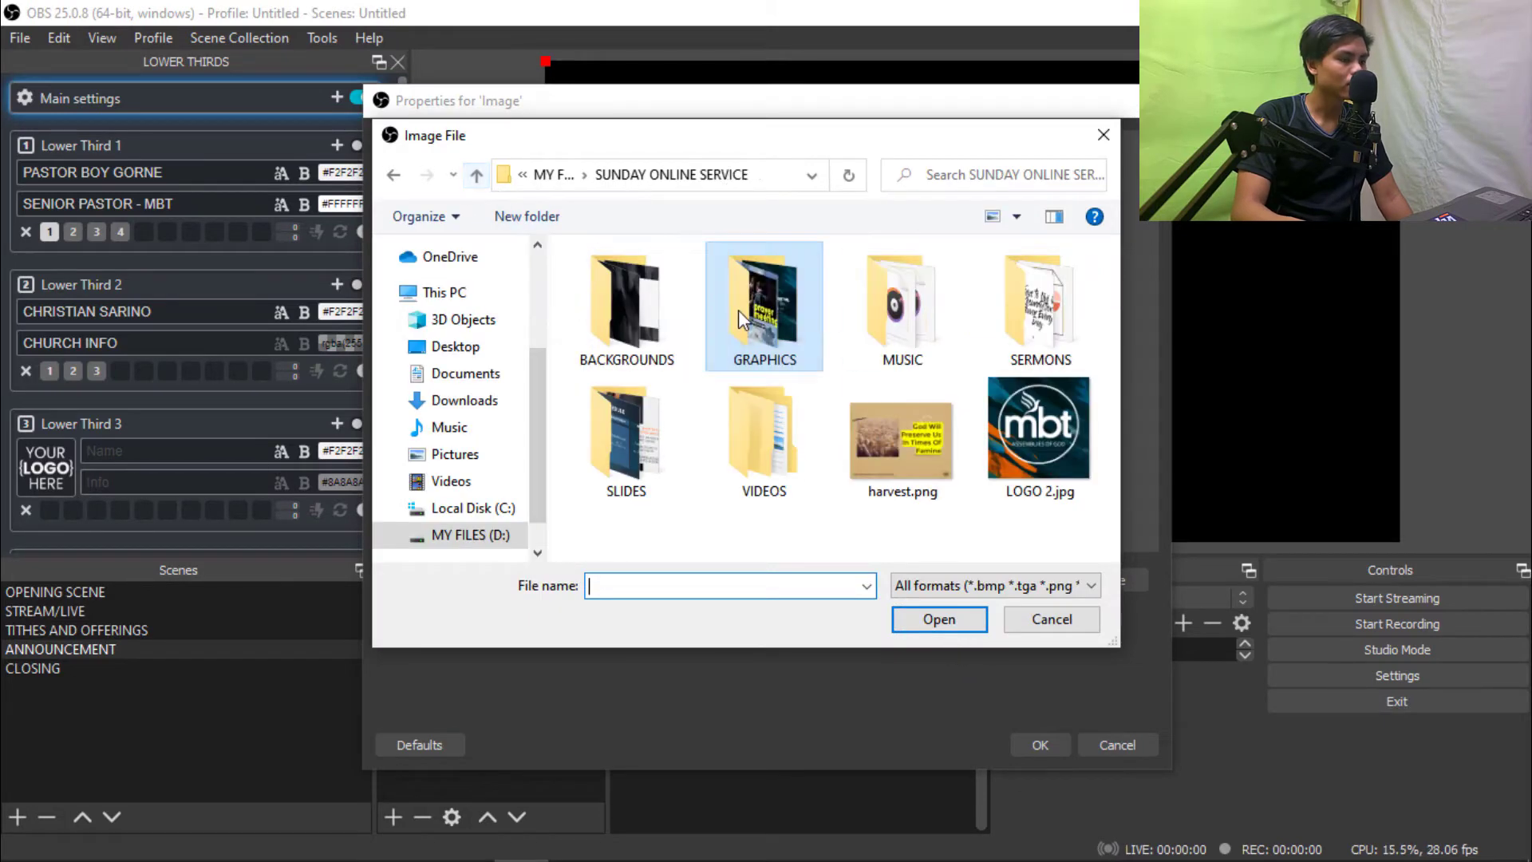
{"action": "double_click", "coordinate": [624, 447]}
{"action": "scroll", "coordinate": [876, 467], "scroll_direction": "down", "scroll_amount": 1}
{"action": "scroll", "coordinate": [876, 466], "scroll_direction": "down", "scroll_amount": 1}
{"action": "double_click", "coordinate": [890, 356]}
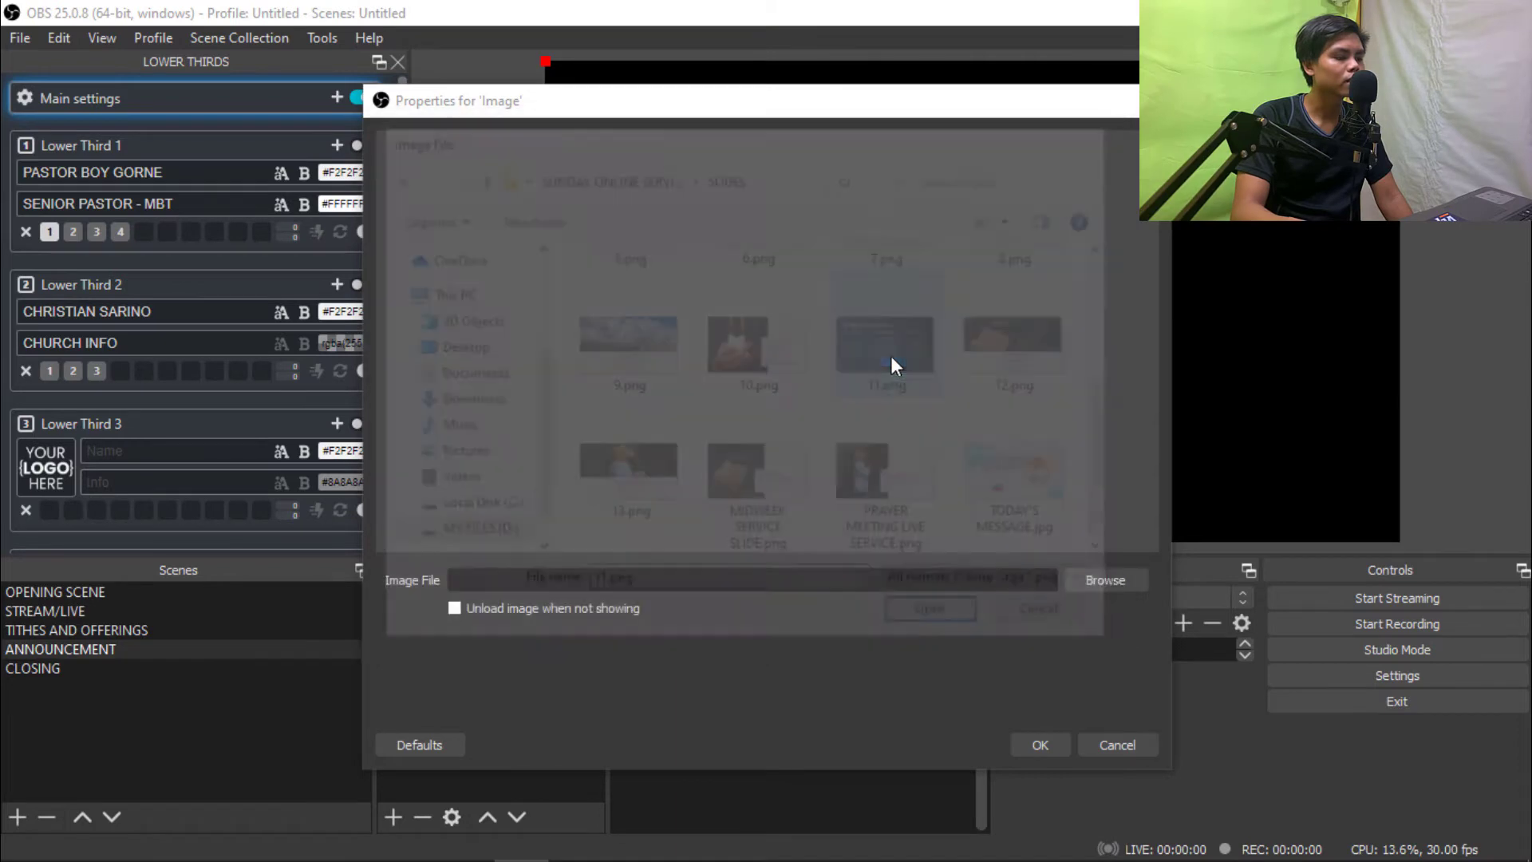
{"action": "left_click", "coordinate": [1042, 745]}
- Fit the weekly schedule image to the screen using its transform options
{"action": "right_click", "coordinate": [821, 422]}
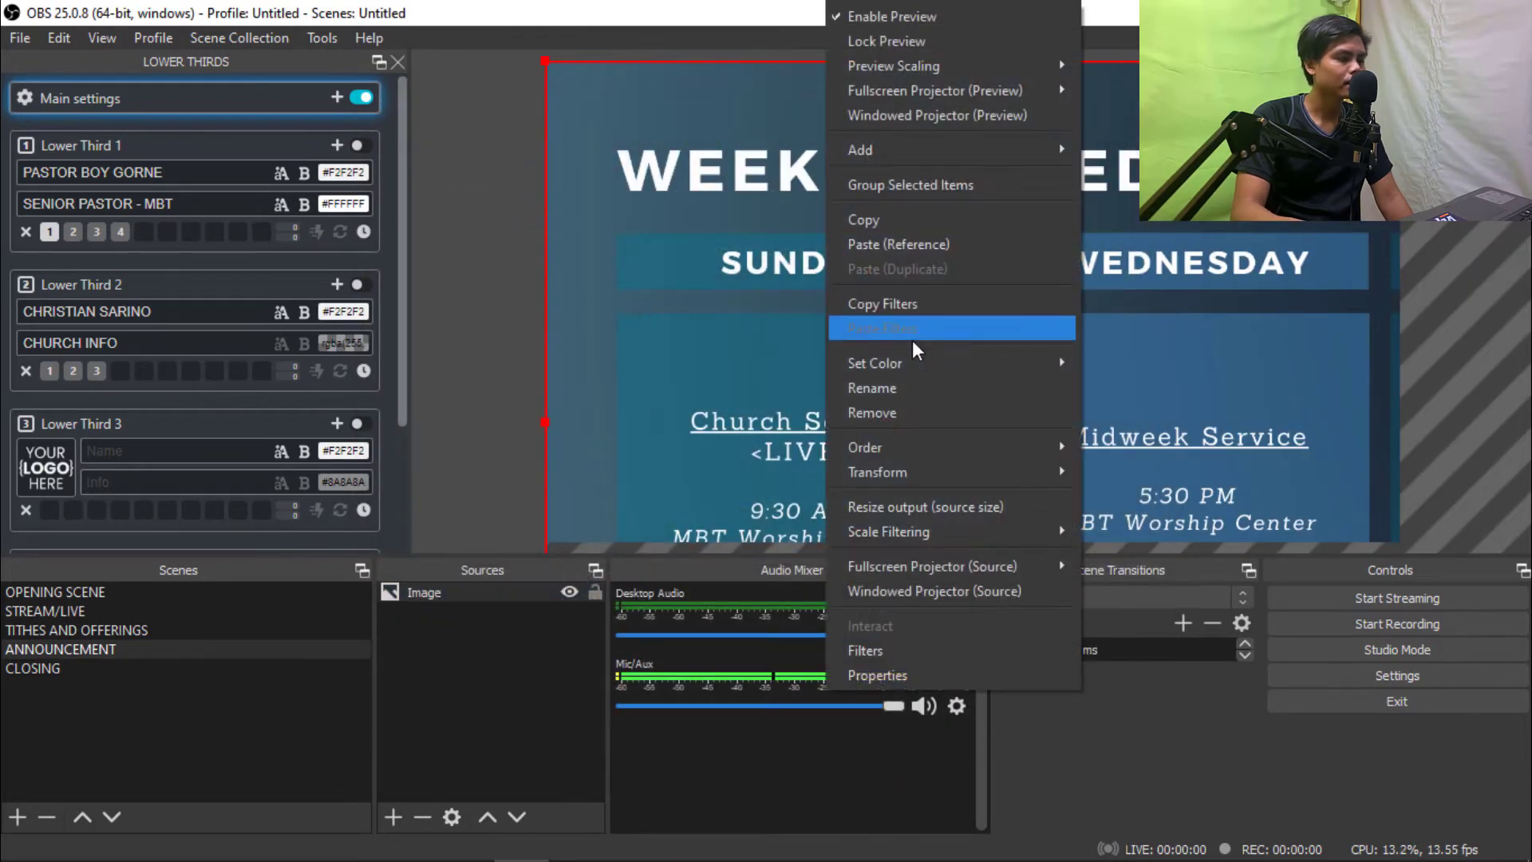
{"action": "left_click", "coordinate": [677, 273]}
{"action": "right_click", "coordinate": [667, 271]}
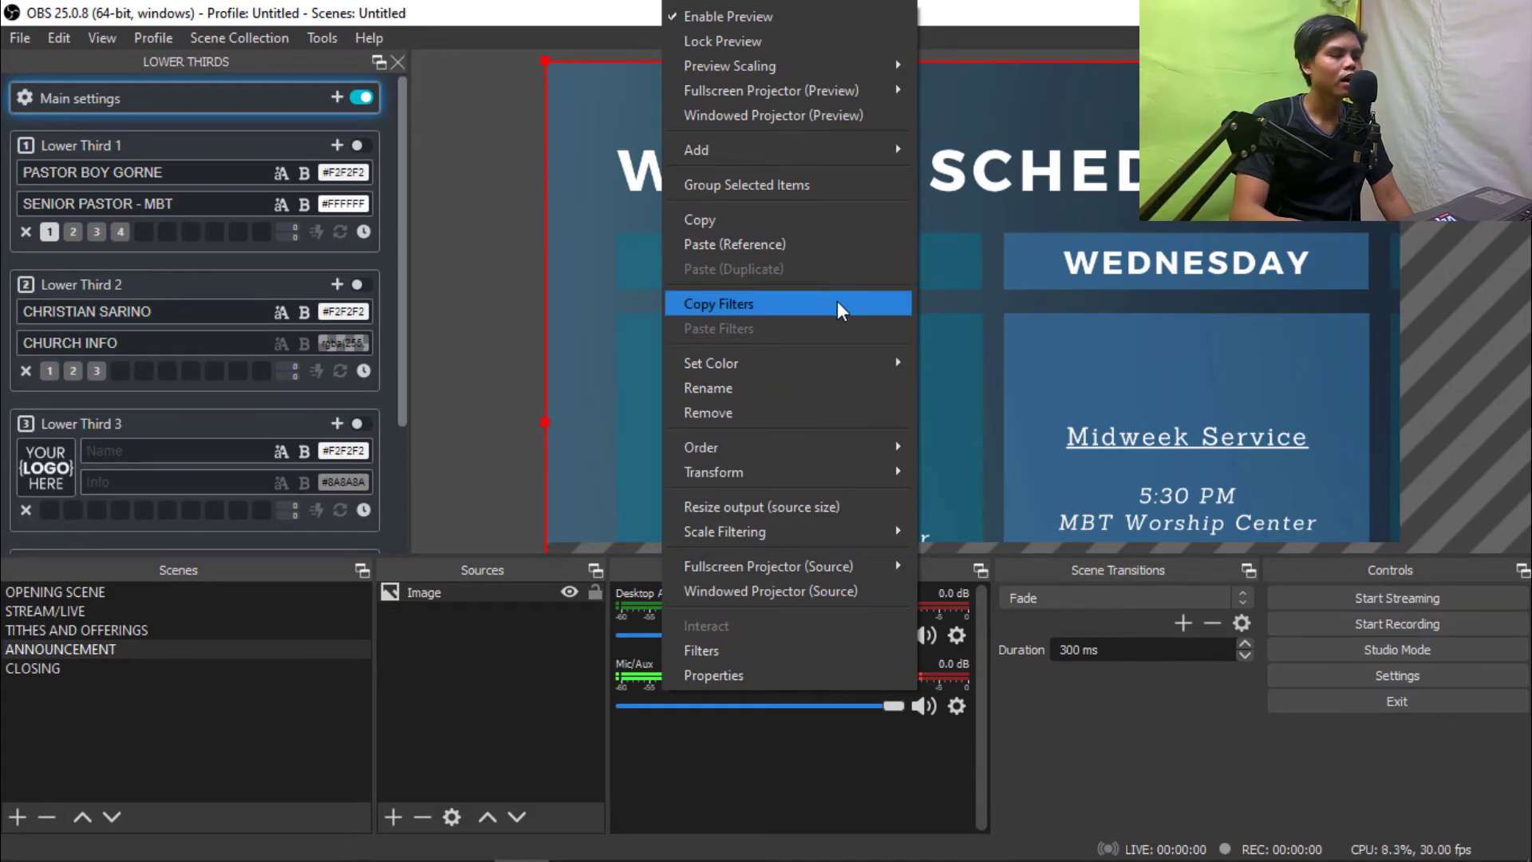
{"action": "mouse_move", "coordinate": [844, 466]}
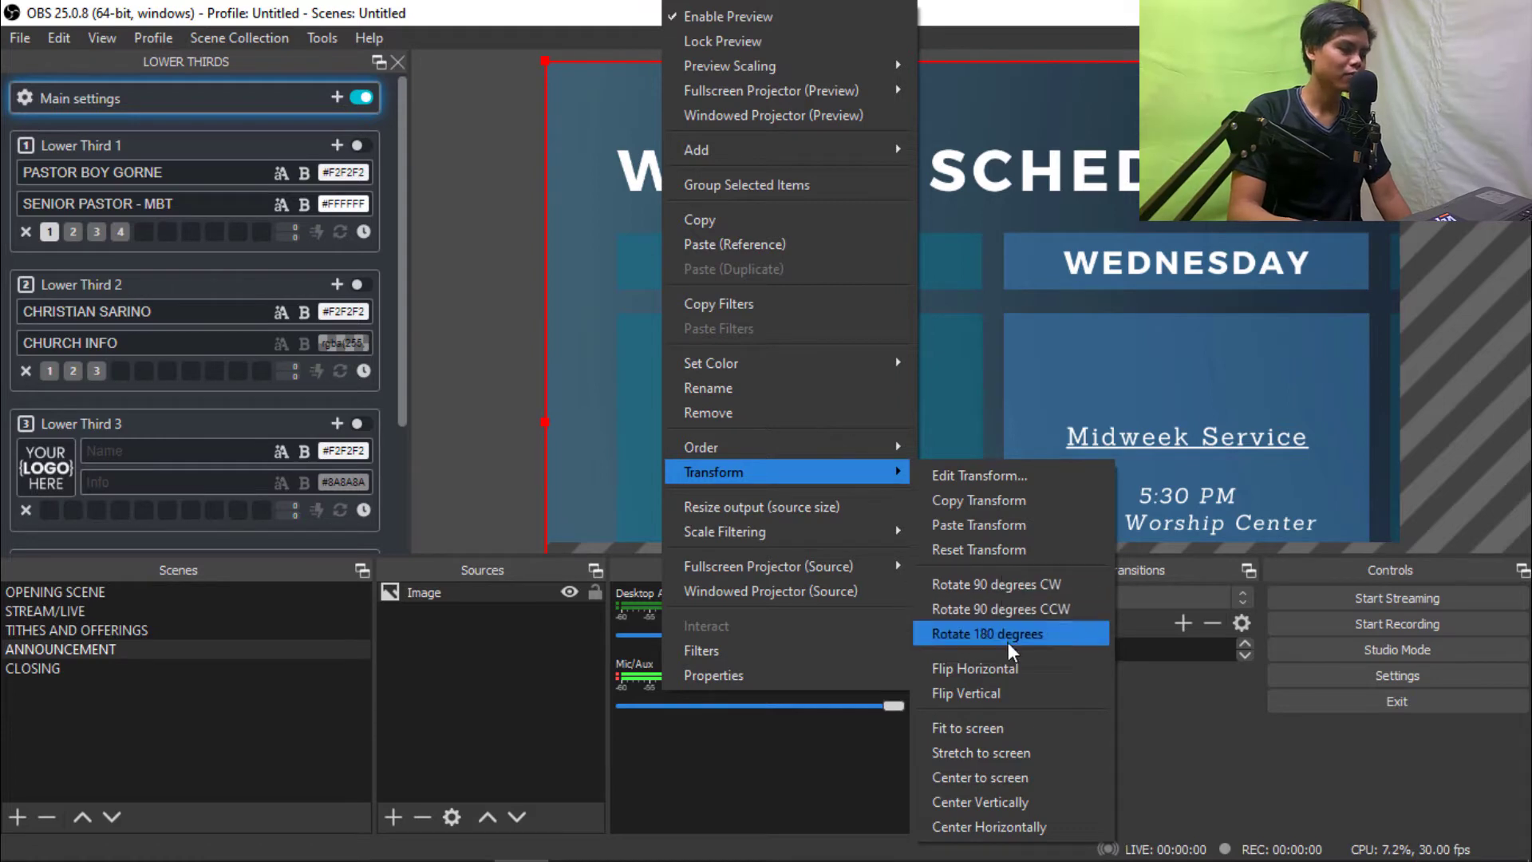
{"action": "left_click", "coordinate": [1027, 724]}
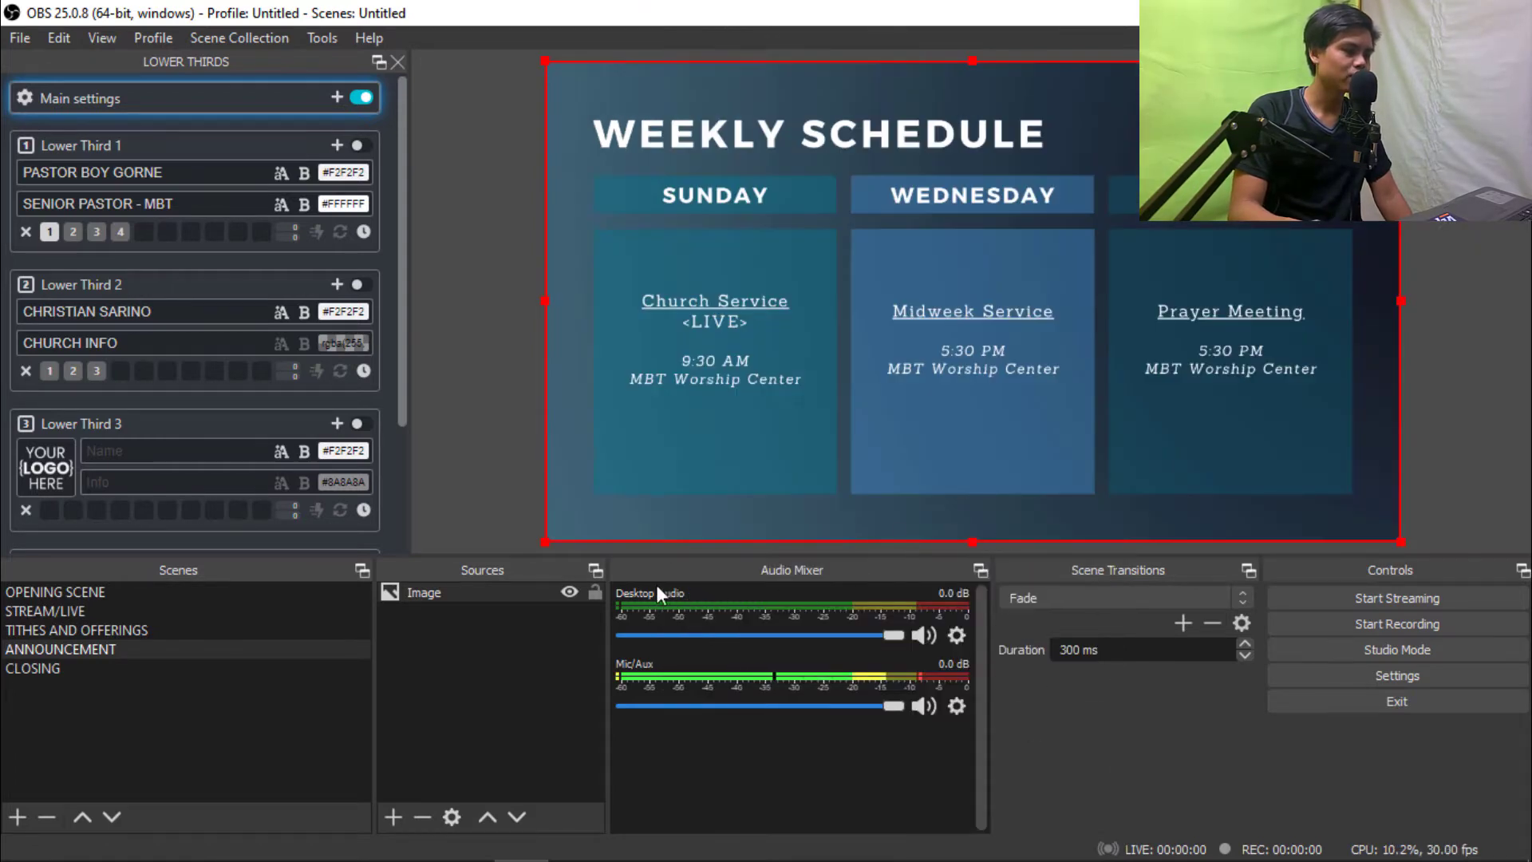
{"action": "left_click", "coordinate": [599, 604]}
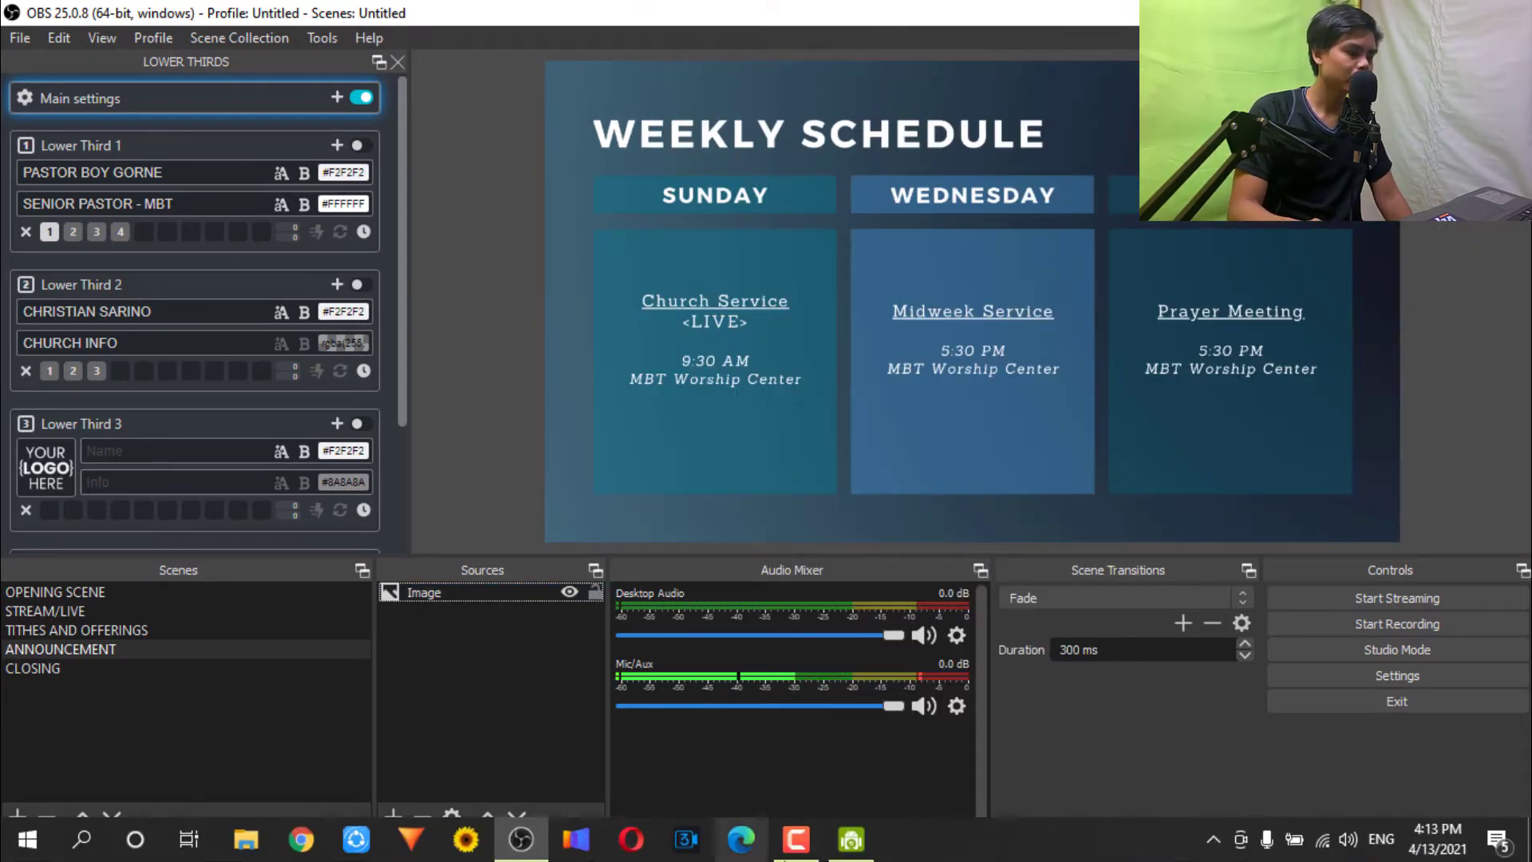
{"action": "left_click", "coordinate": [828, 857]}
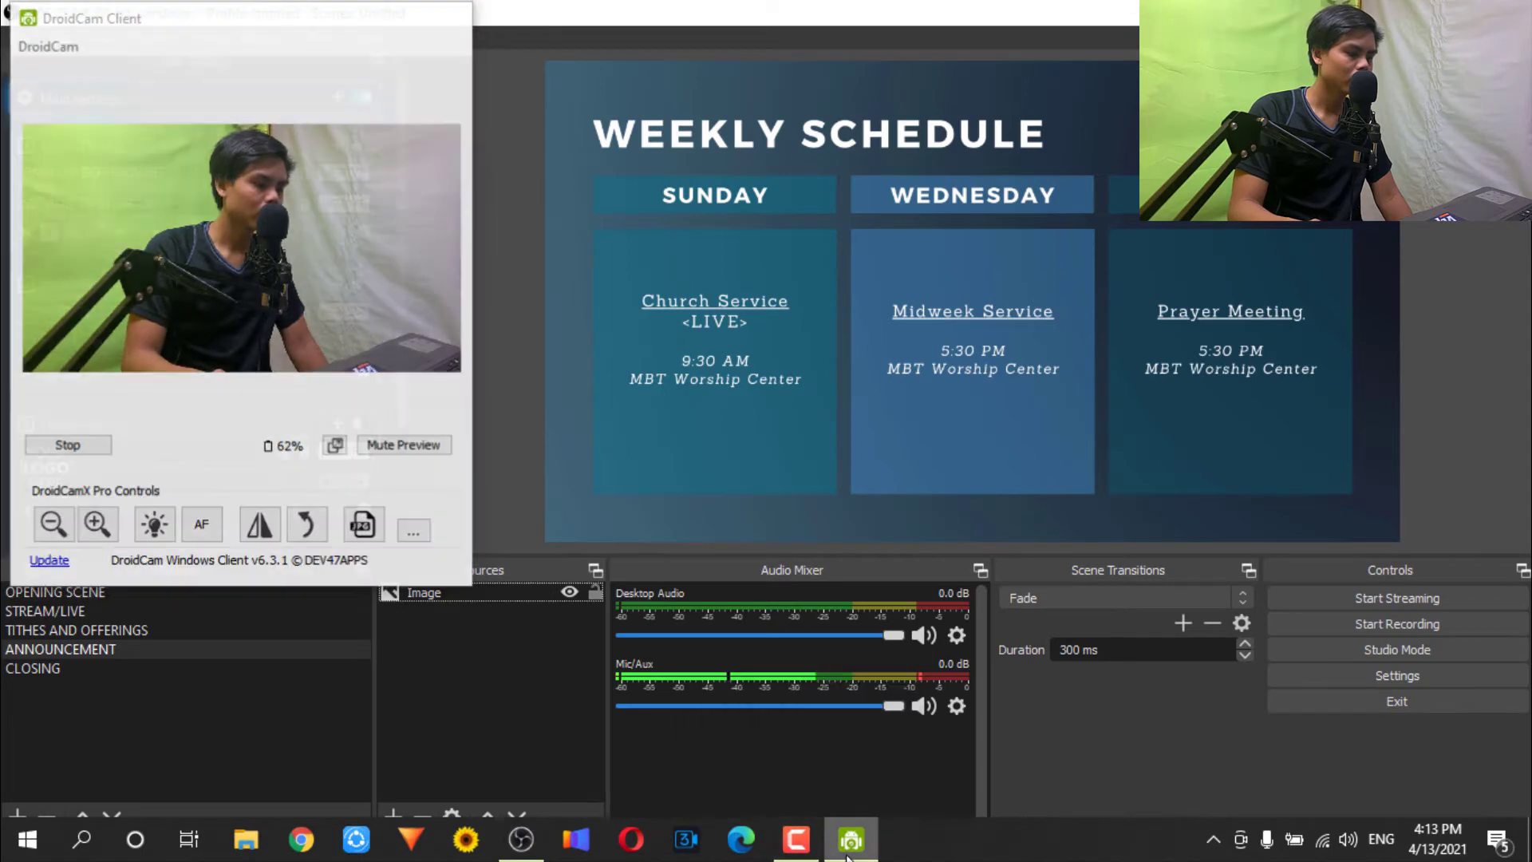
{"action": "left_click", "coordinate": [738, 790]}
{"action": "left_click", "coordinate": [792, 847]}
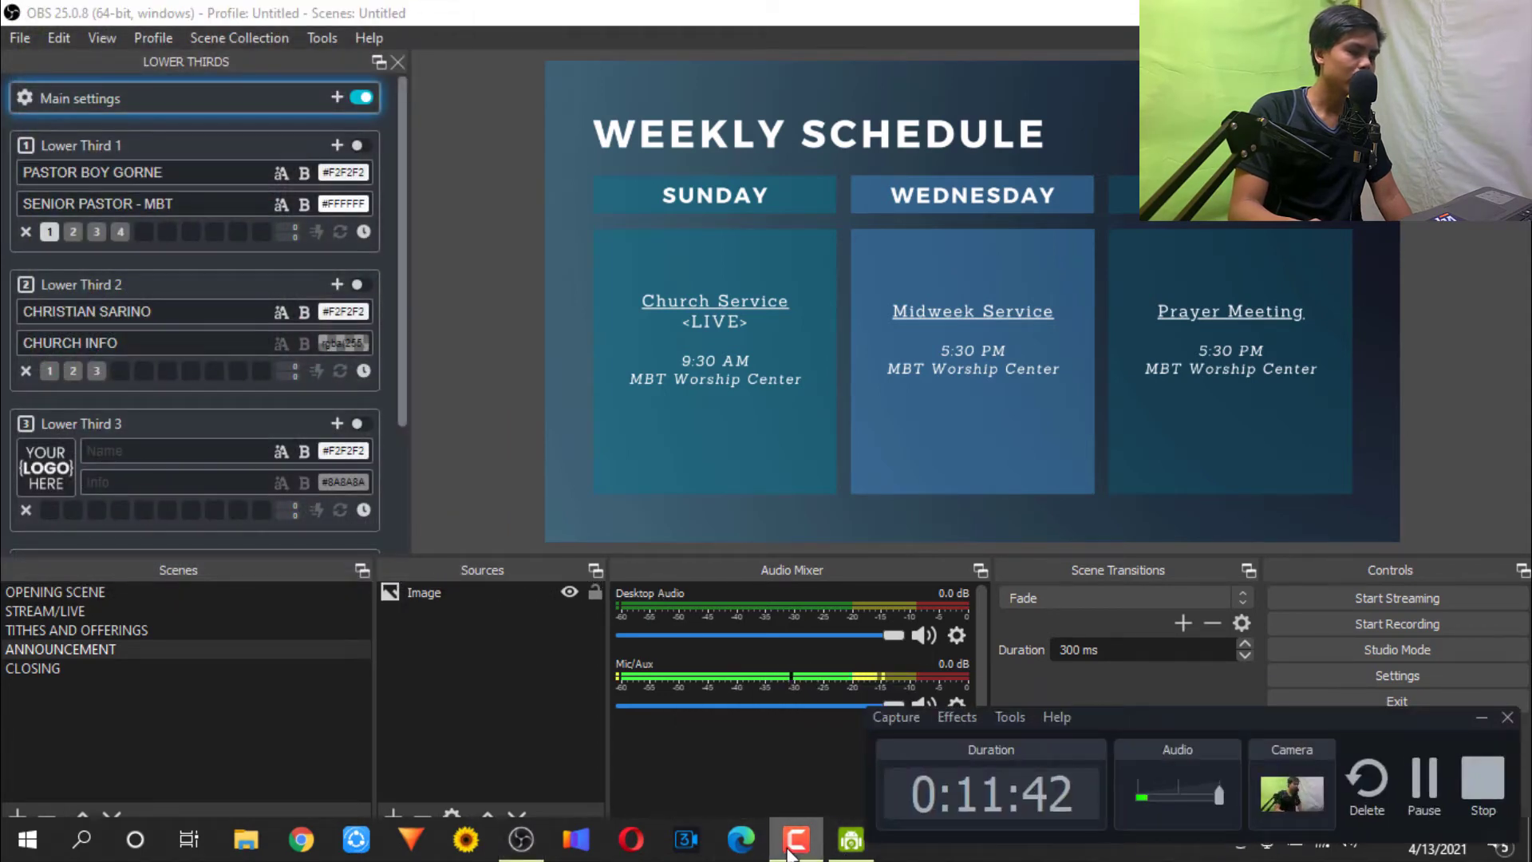
{"action": "left_click", "coordinate": [1170, 694]}
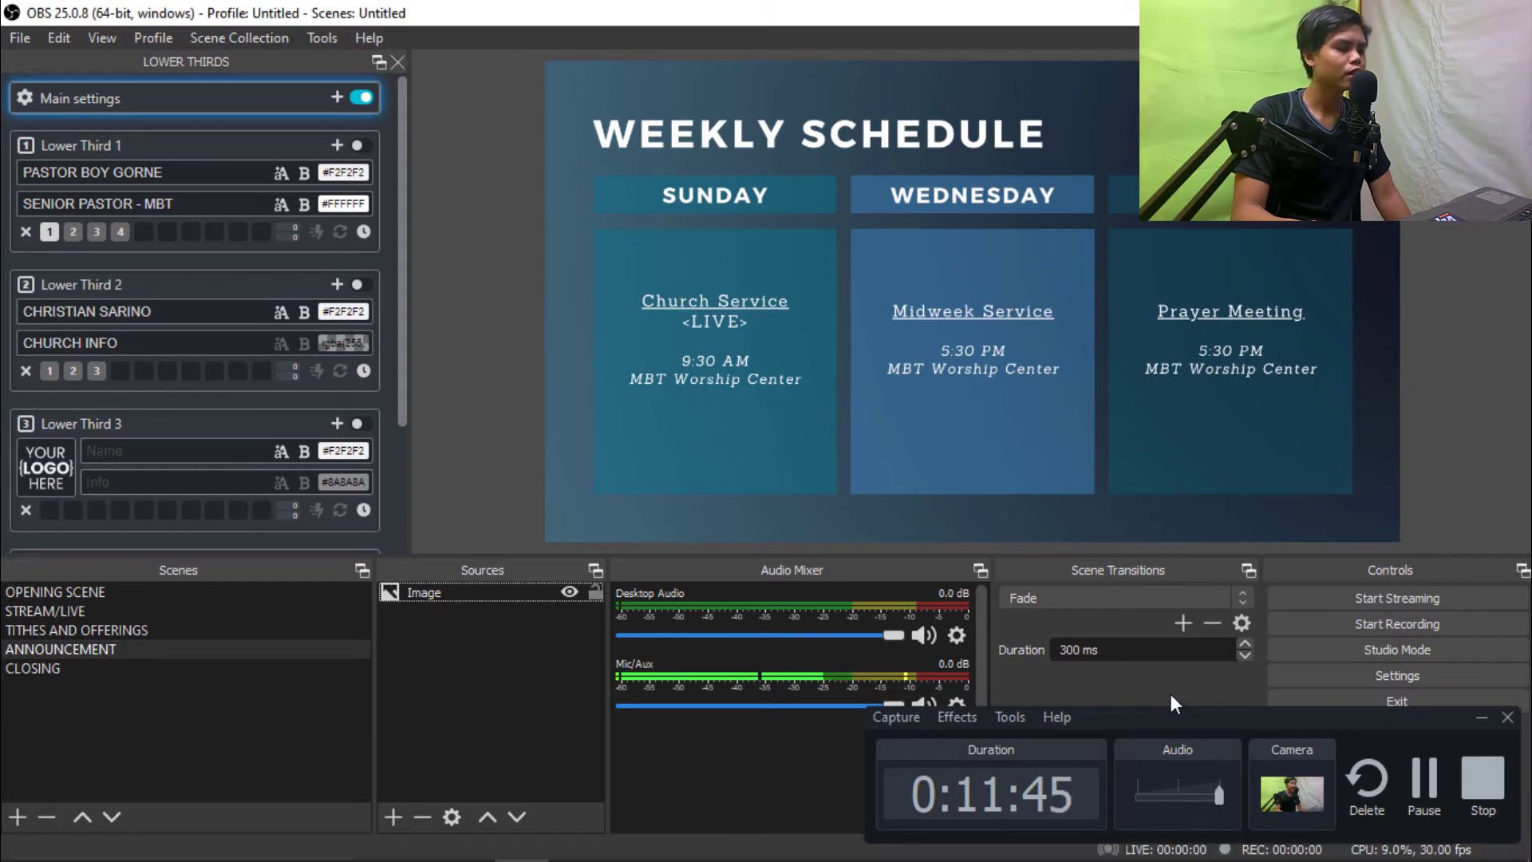
{"action": "left_click", "coordinate": [1473, 715]}
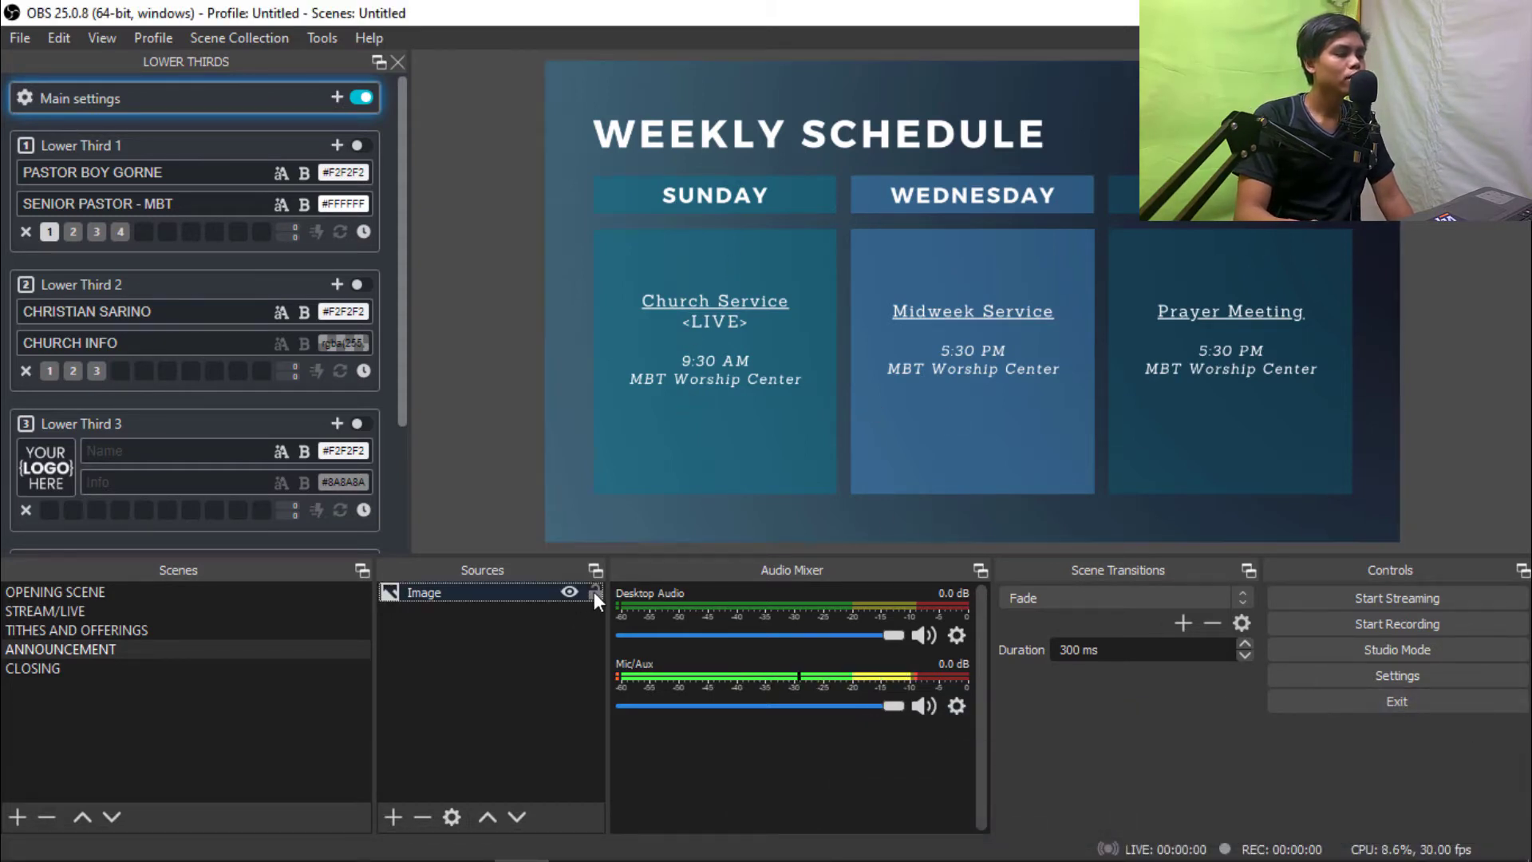
- Add a new Image source named Image 2 to the CLOSING scene
{"action": "left_click", "coordinate": [113, 668]}
{"action": "left_click", "coordinate": [399, 825]}
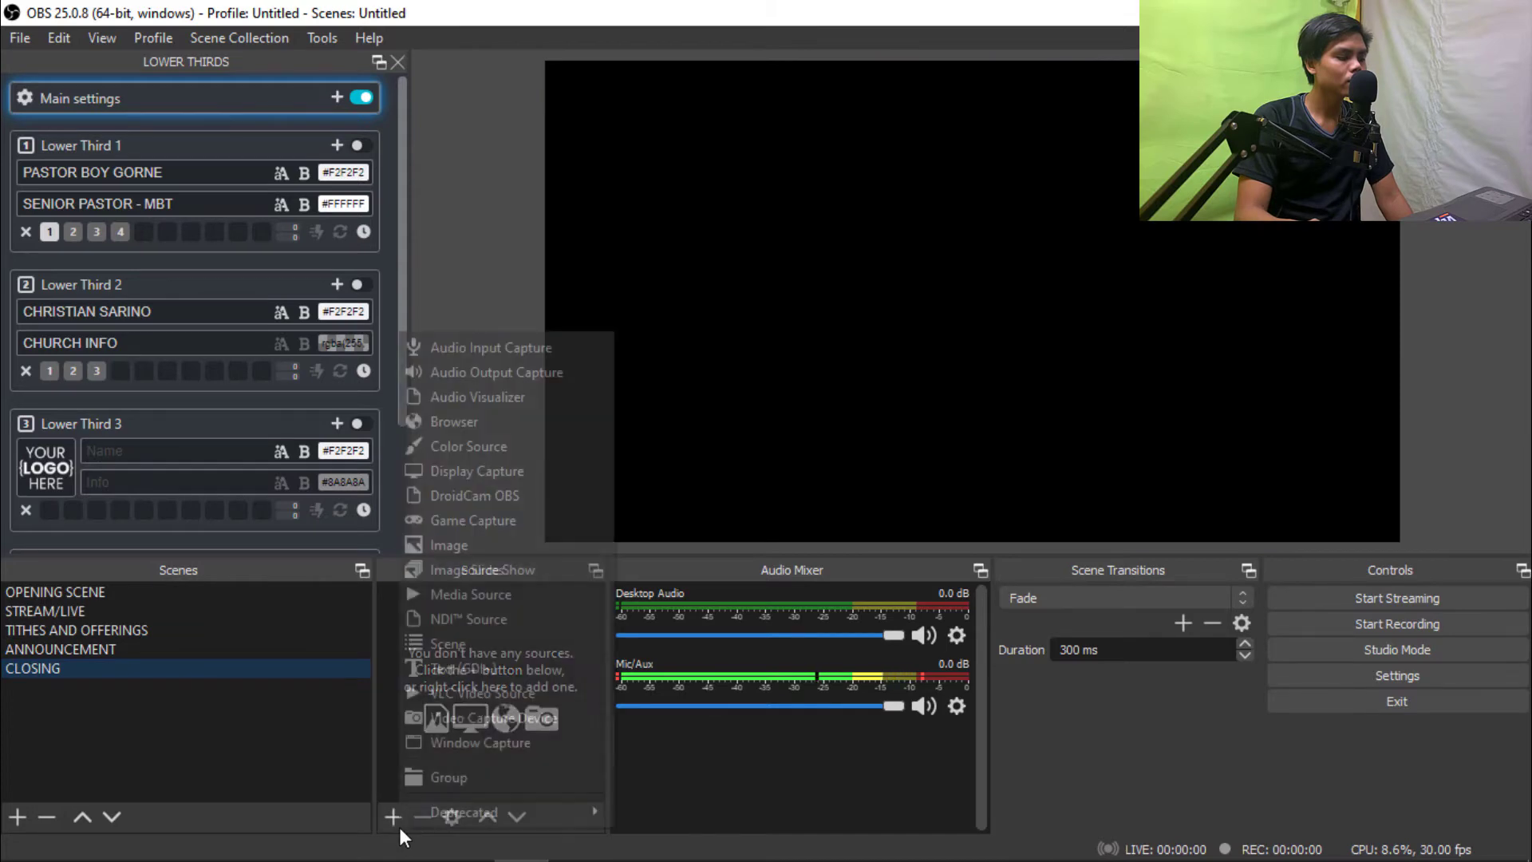
{"action": "left_click", "coordinate": [524, 544]}
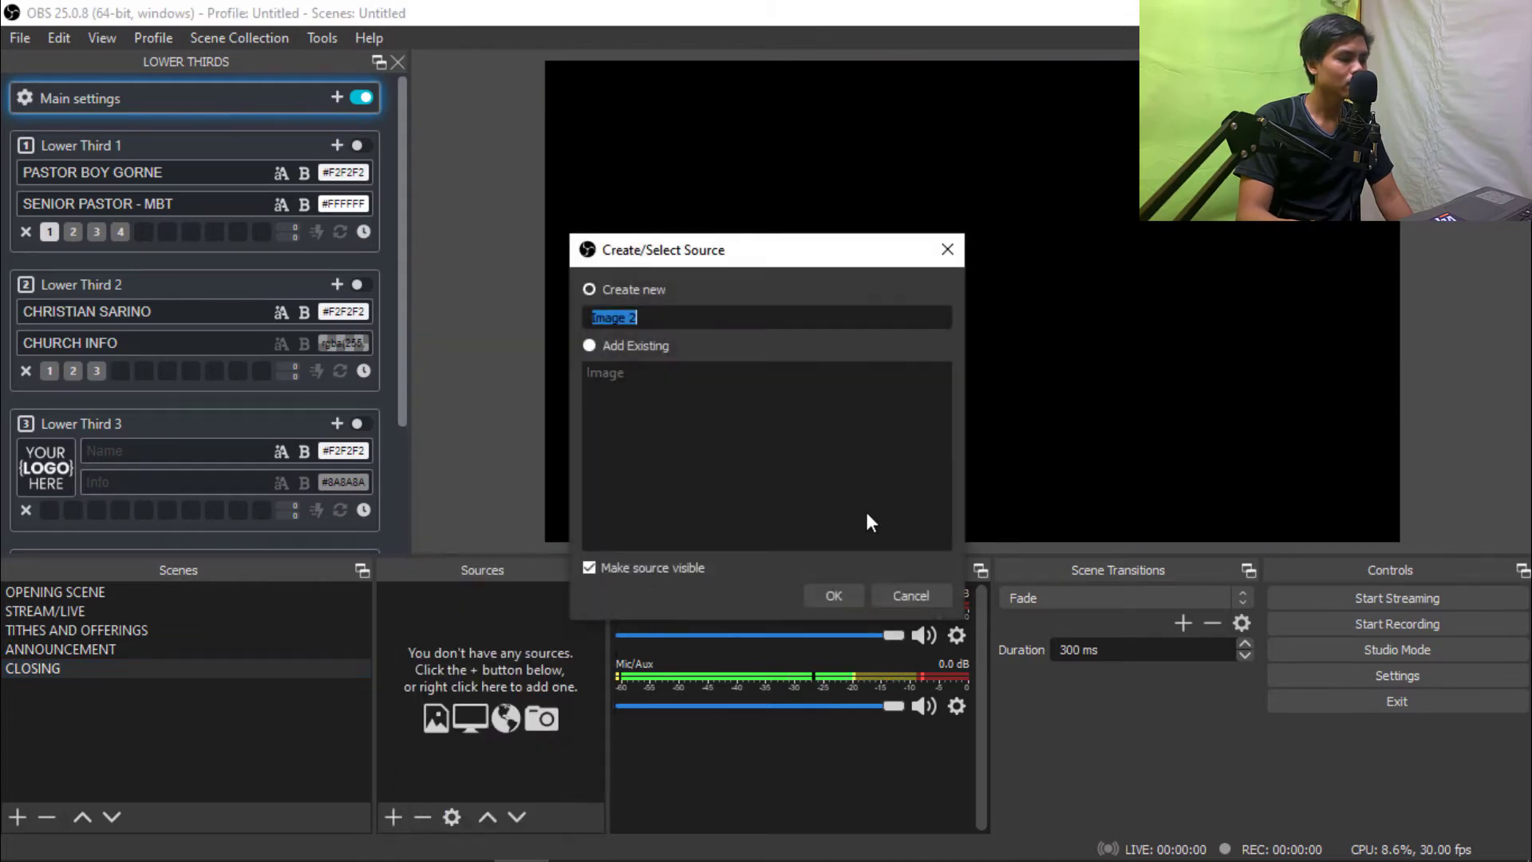
{"action": "left_click", "coordinate": [839, 602]}
- Load 1.png from the SLIDES folder into Image 2 and confirm its properties
{"action": "left_click", "coordinate": [1084, 589]}
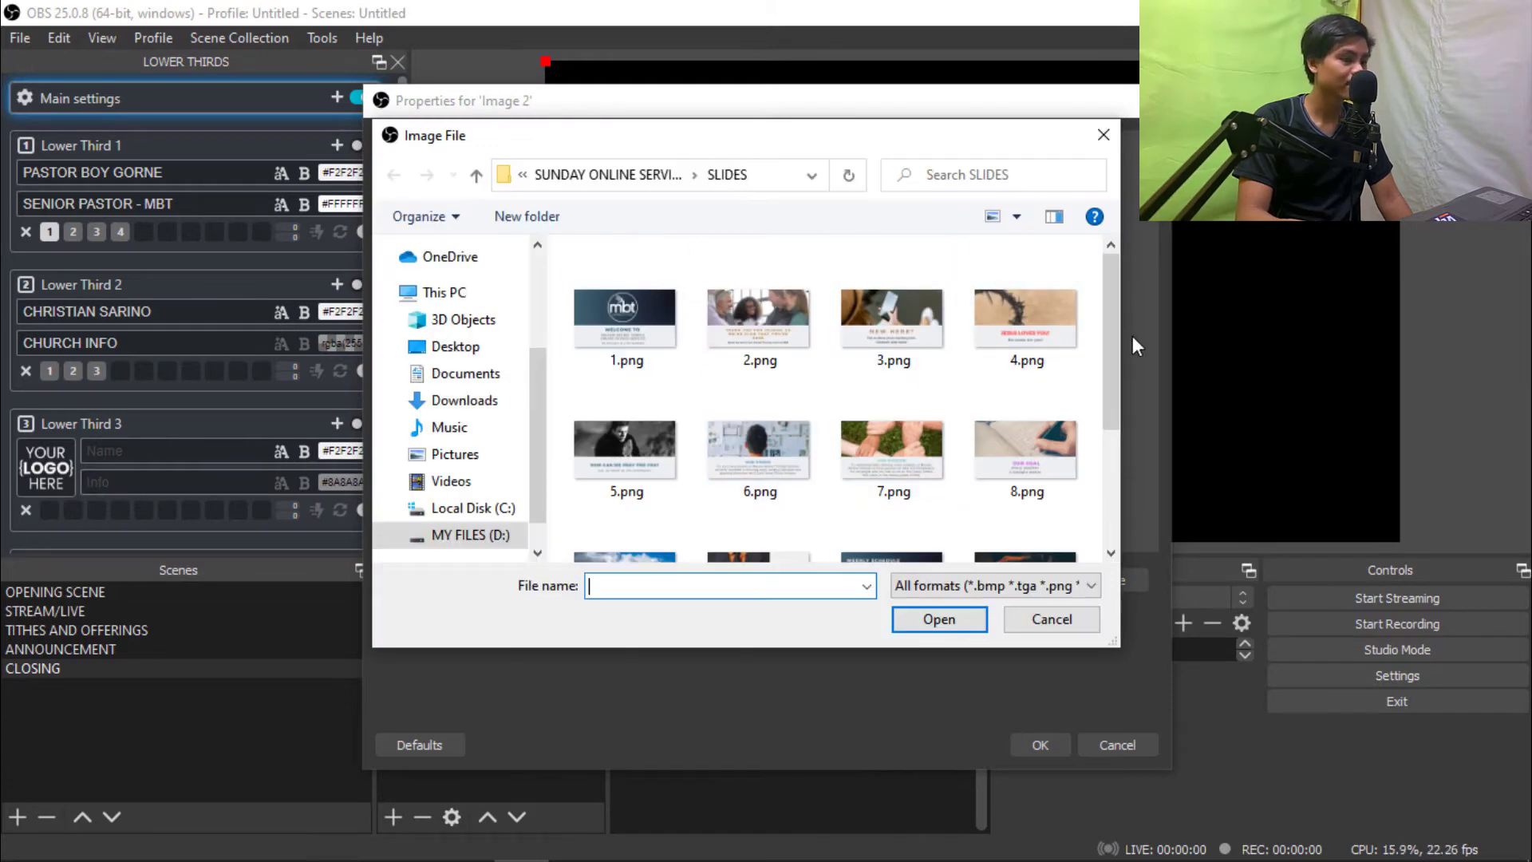
{"action": "left_click_drag", "start_coordinate": [1116, 339], "coordinate": [1116, 441]}
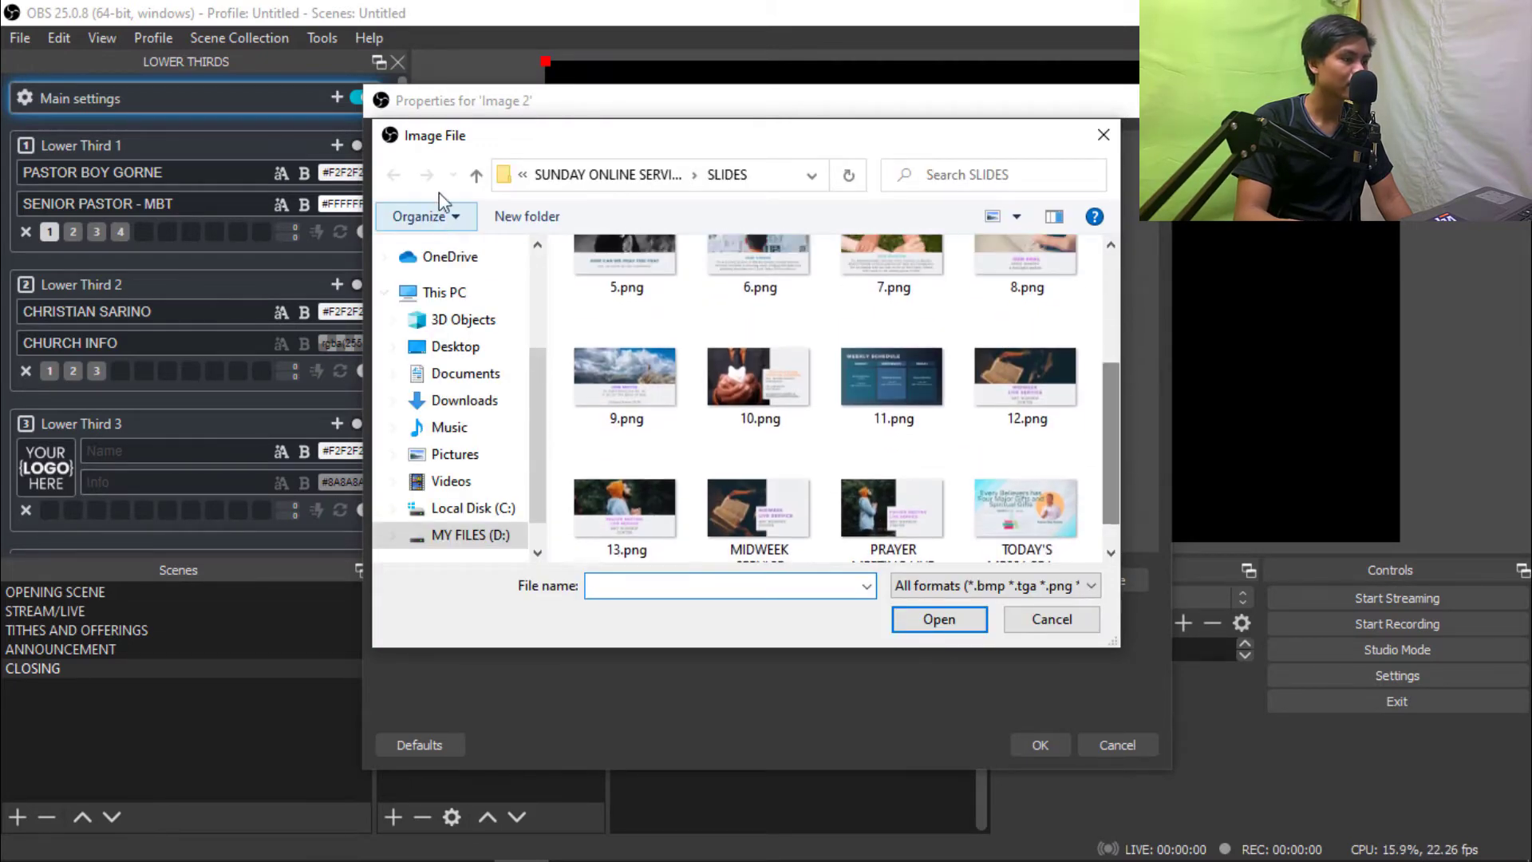
{"action": "left_click", "coordinate": [476, 174]}
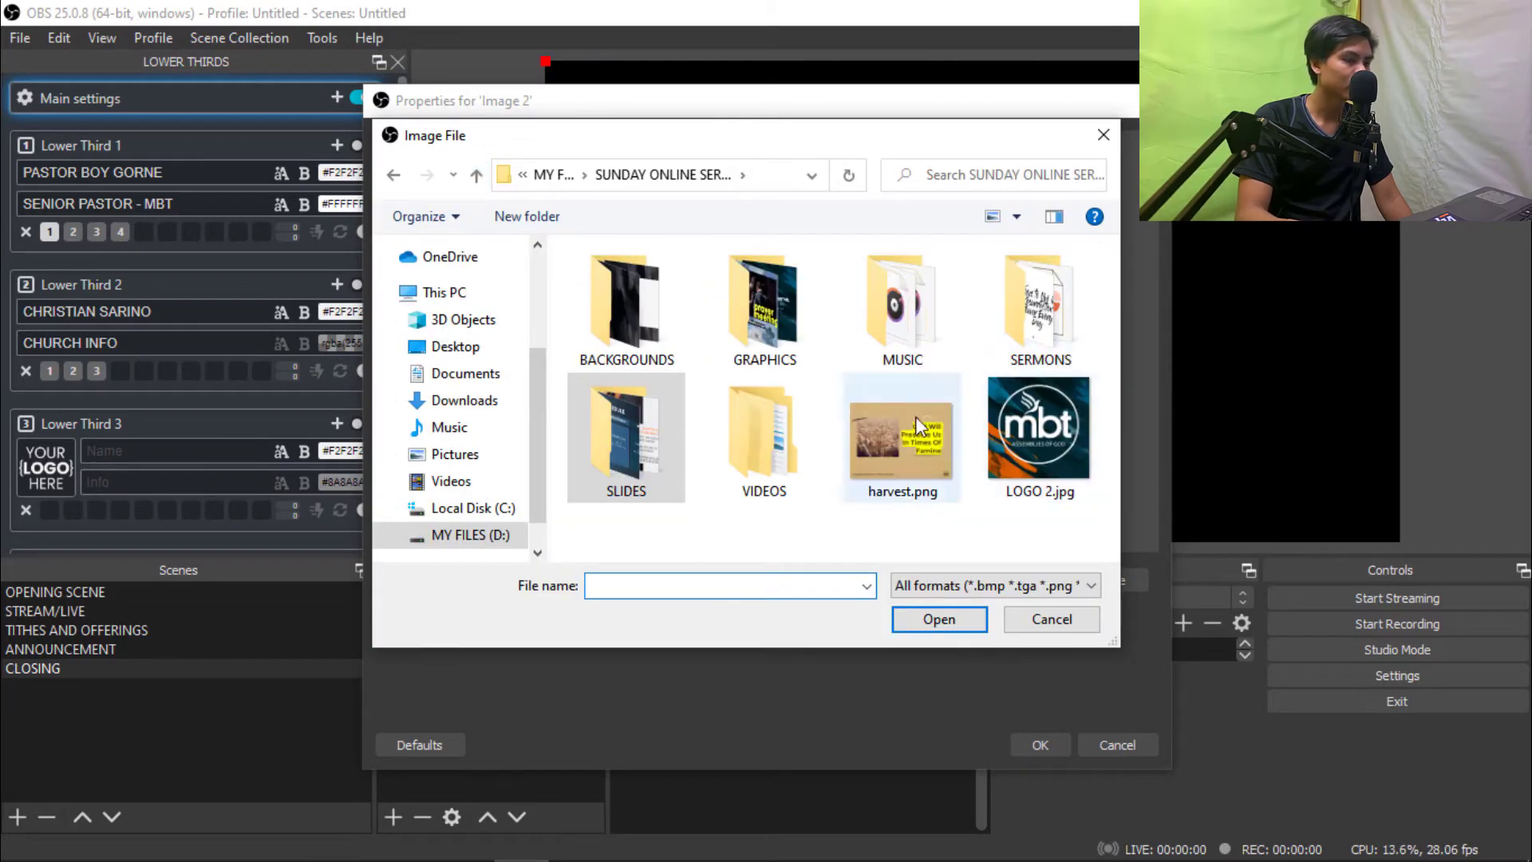
{"action": "double_click", "coordinate": [763, 306]}
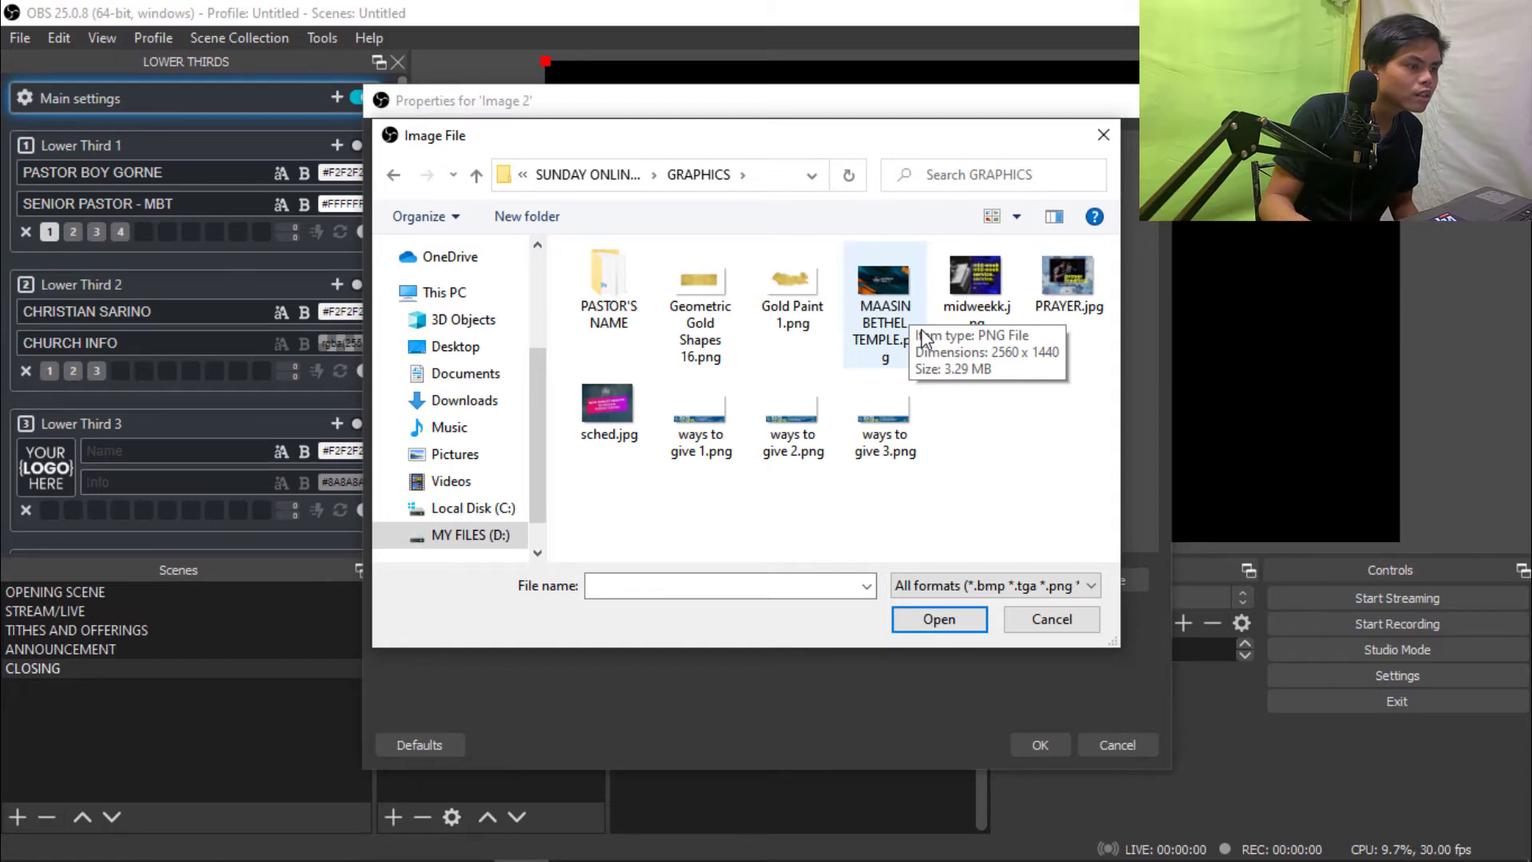
{"action": "left_click", "coordinate": [477, 175]}
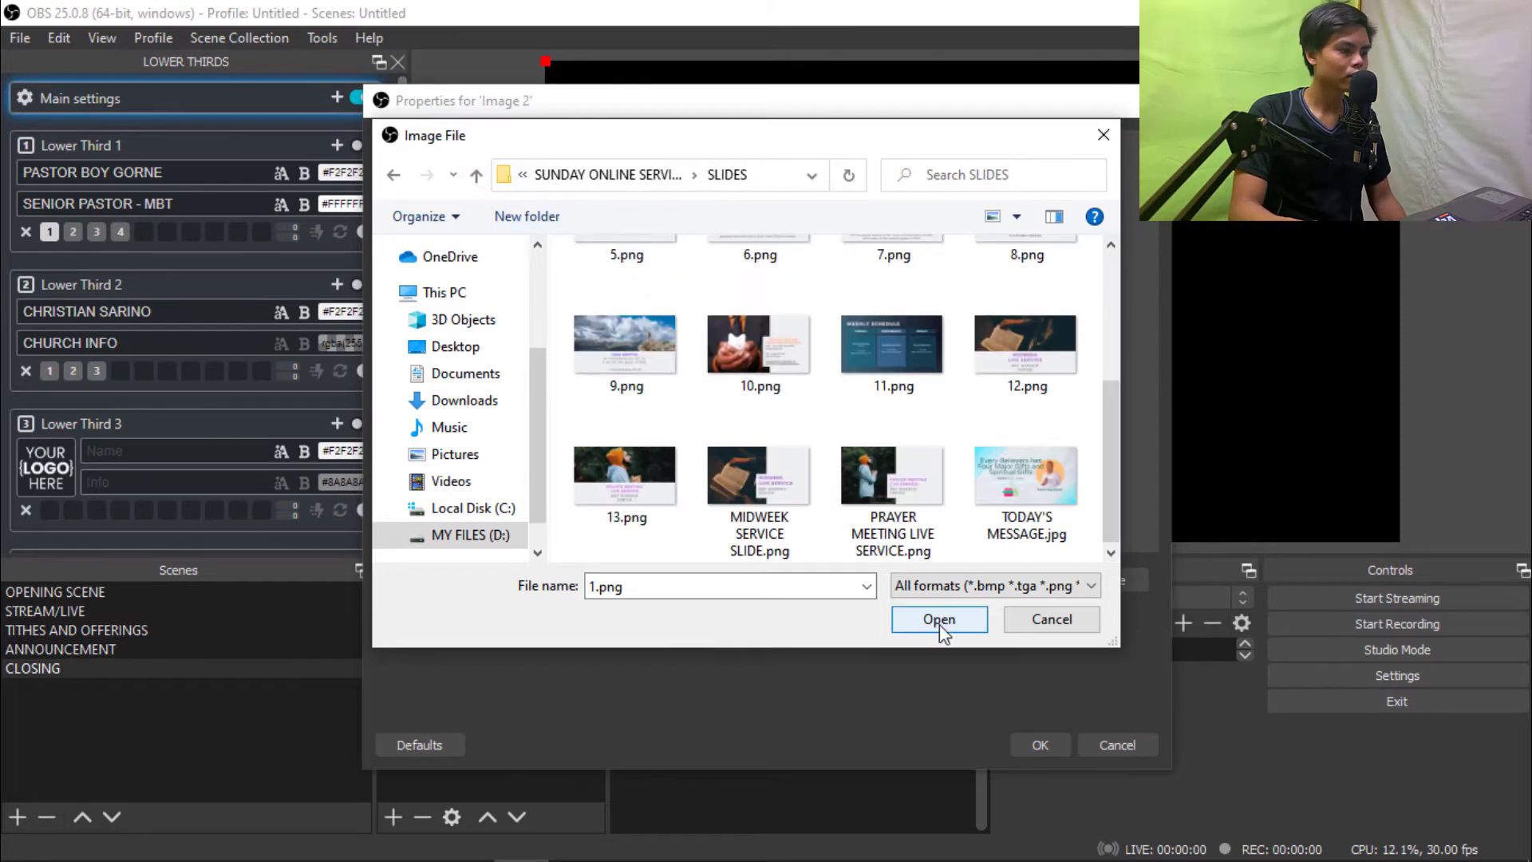
{"action": "left_click", "coordinate": [940, 621]}
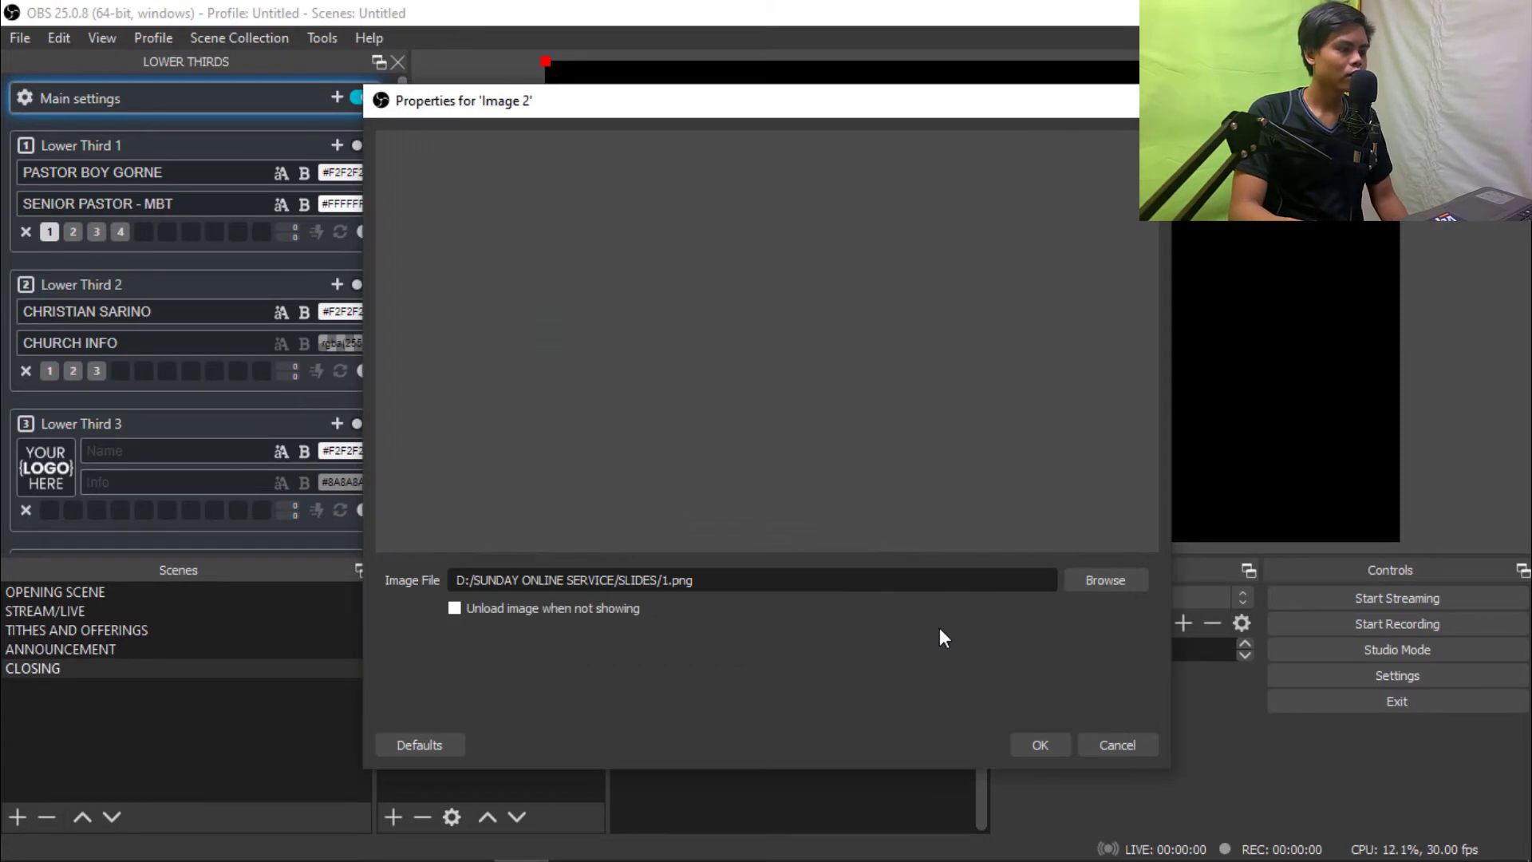
{"action": "left_click", "coordinate": [1040, 746]}
- Reposition the Image 2 source on the canvas so the circular logo is in the middle and the image's upper edge meets the canvas edge
{"action": "right_click", "coordinate": [878, 305]}
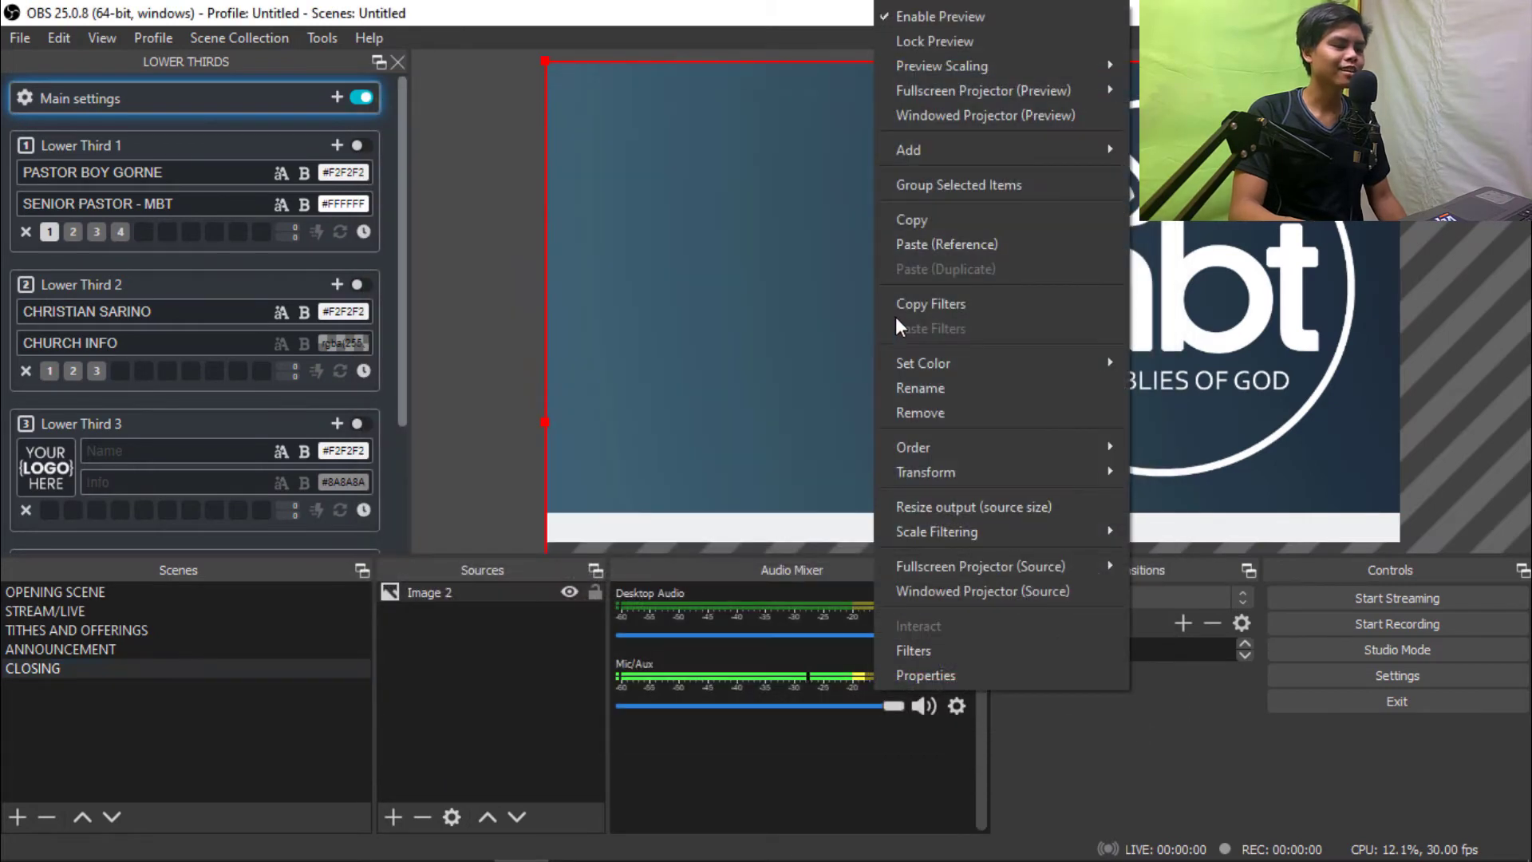
{"action": "mouse_move", "coordinate": [1087, 471]}
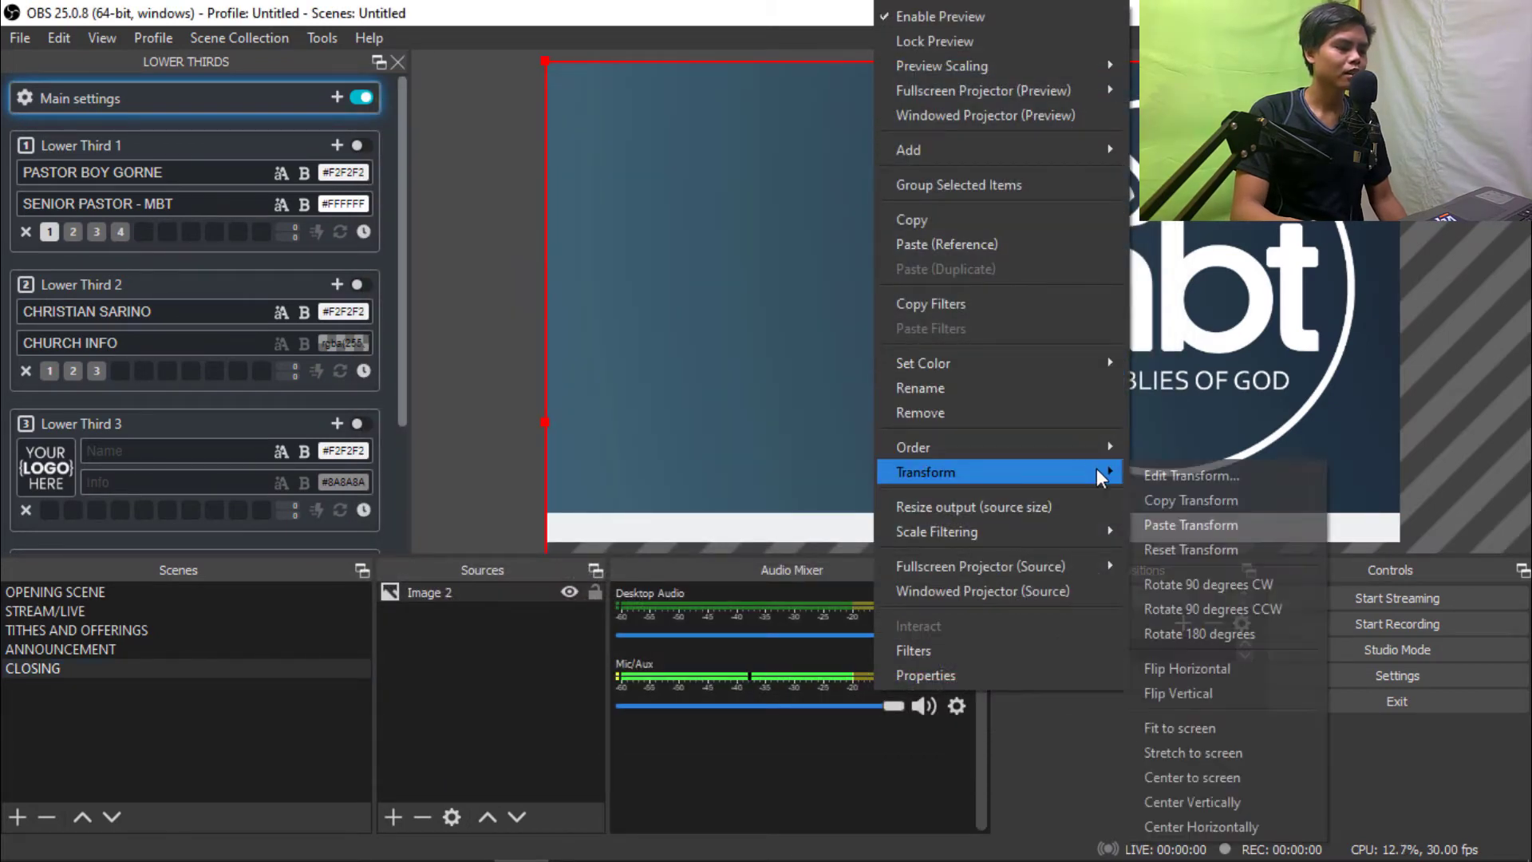
{"action": "left_click", "coordinate": [862, 340]}
{"action": "left_click_drag", "start_coordinate": [1169, 339], "coordinate": [1014, 199]}
{"action": "left_click_drag", "start_coordinate": [1067, 369], "coordinate": [1027, 481]}
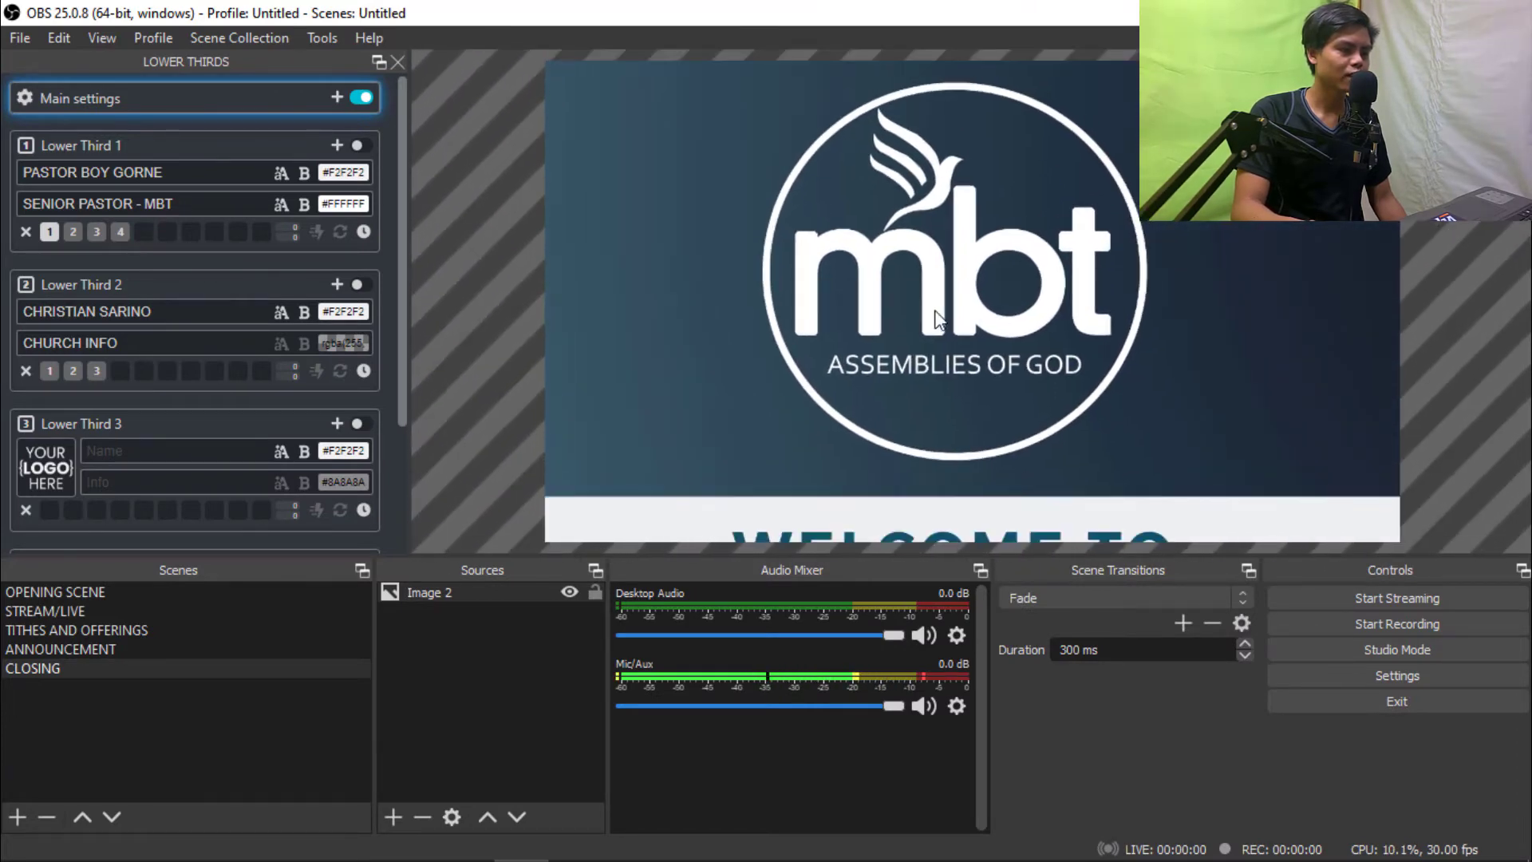
{"action": "right_click", "coordinate": [935, 303]}
{"action": "left_click_drag", "start_coordinate": [873, 313], "coordinate": [872, 331]}
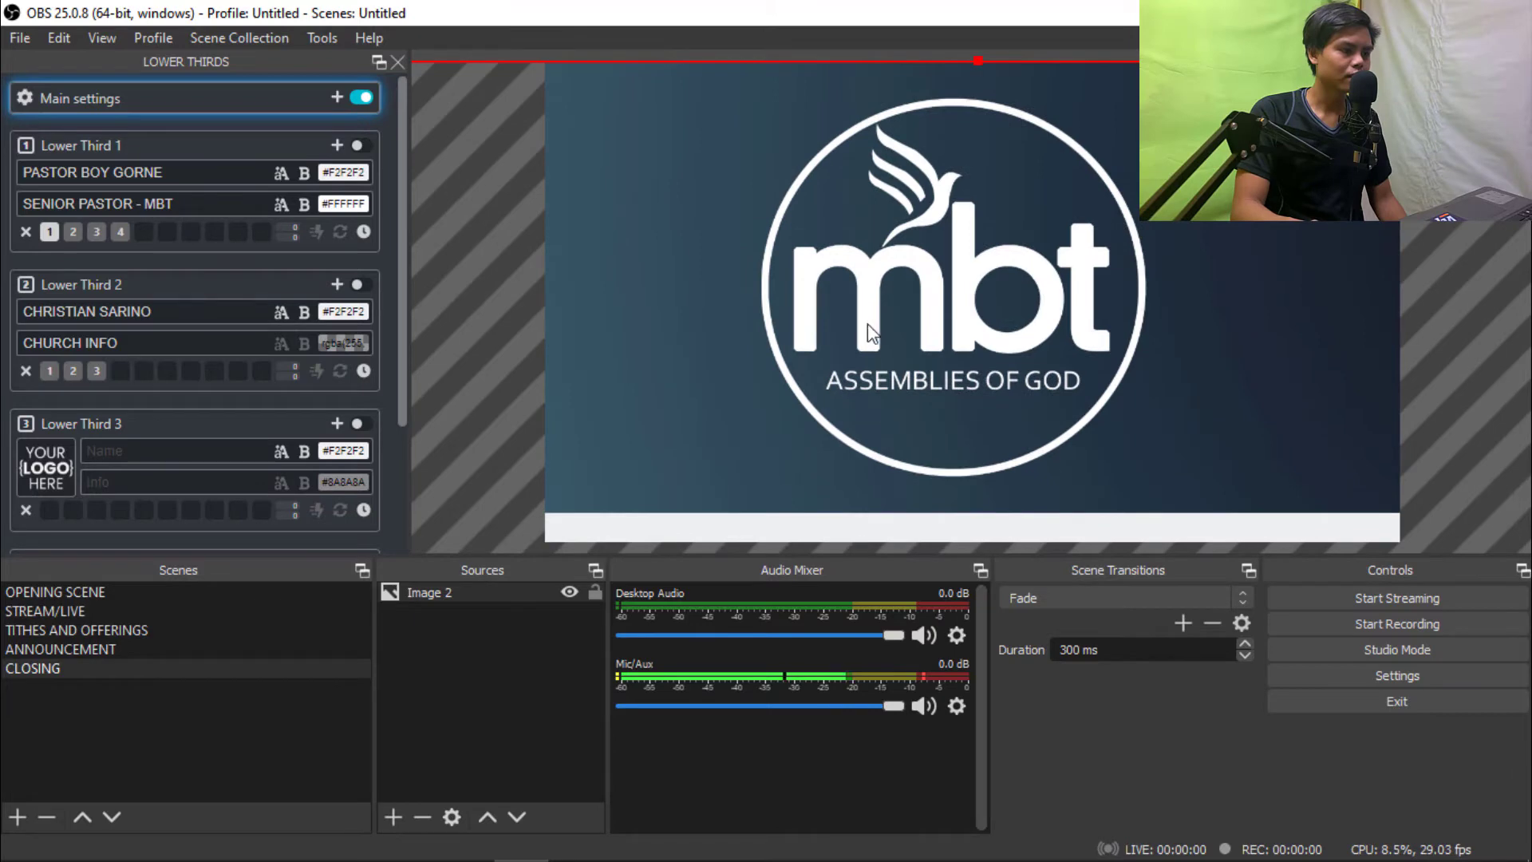
- Center Image 2 horizontally on the canvas and lock the source
{"action": "right_click", "coordinate": [868, 323]}
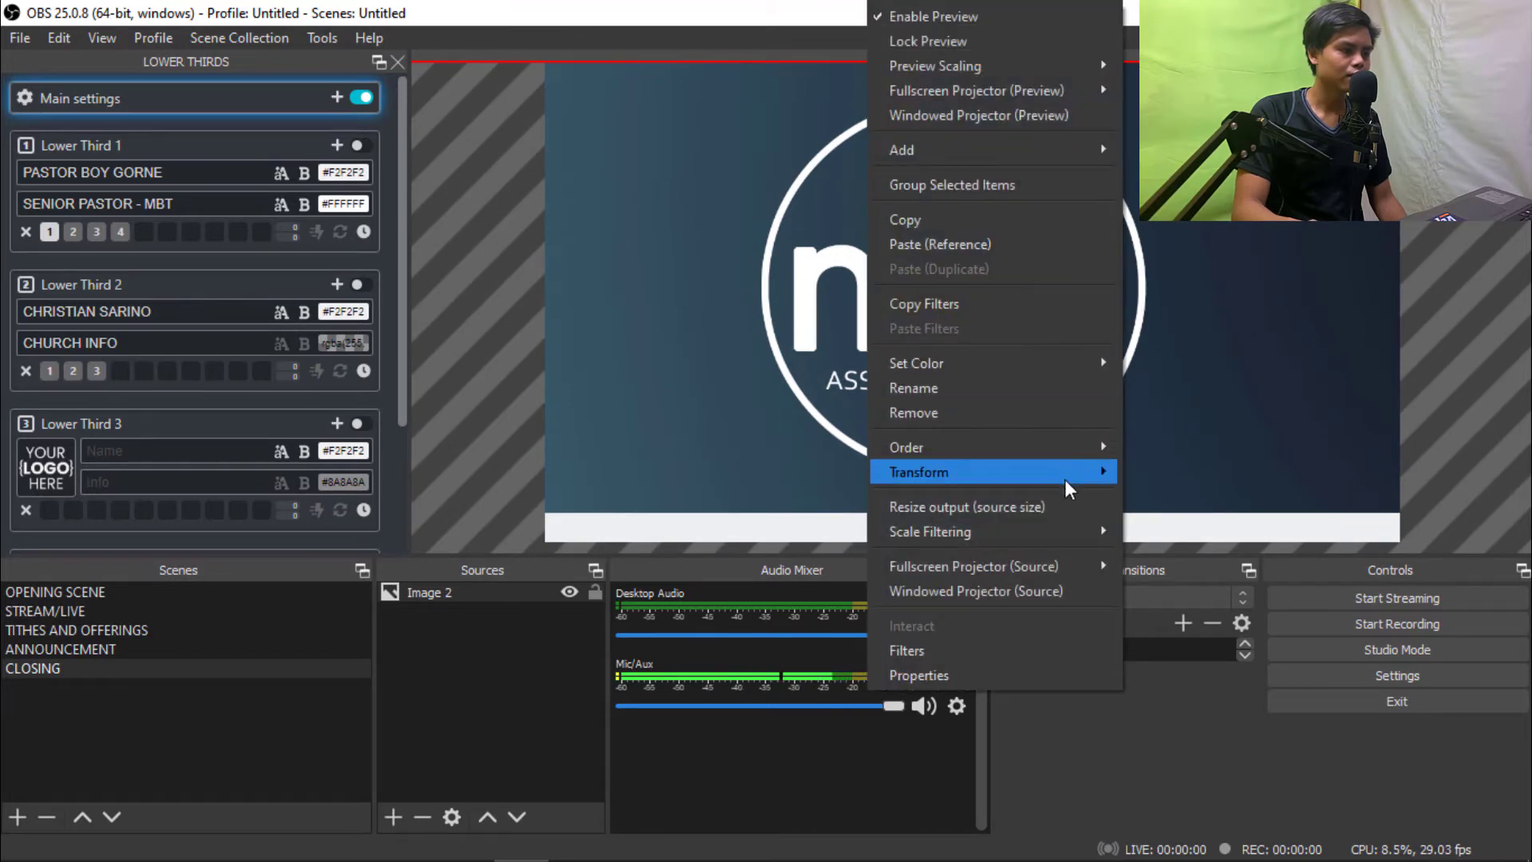
{"action": "mouse_move", "coordinate": [1069, 474]}
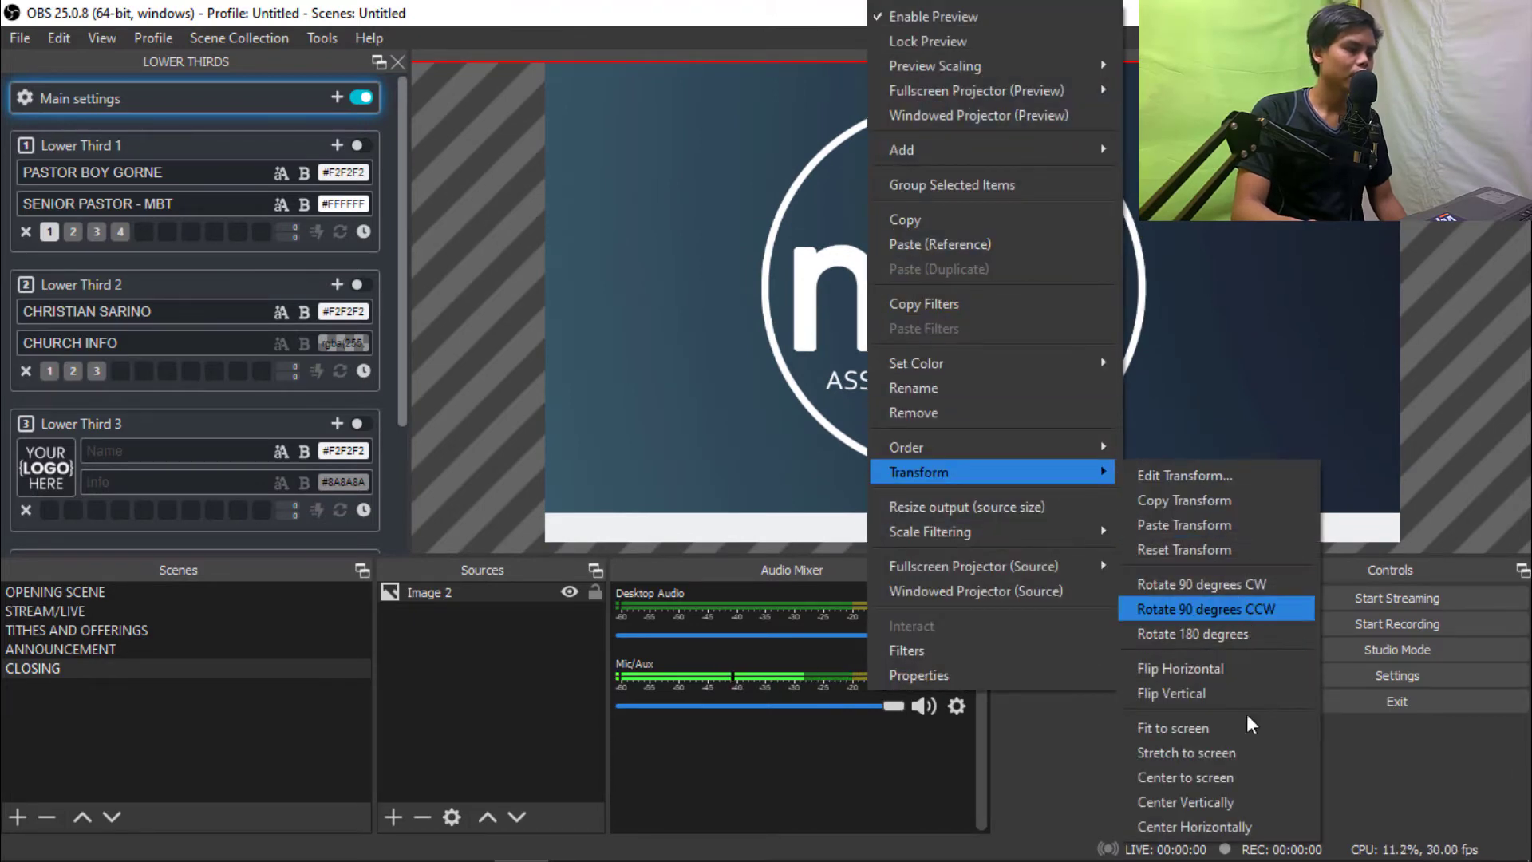
{"action": "left_click", "coordinate": [1250, 825]}
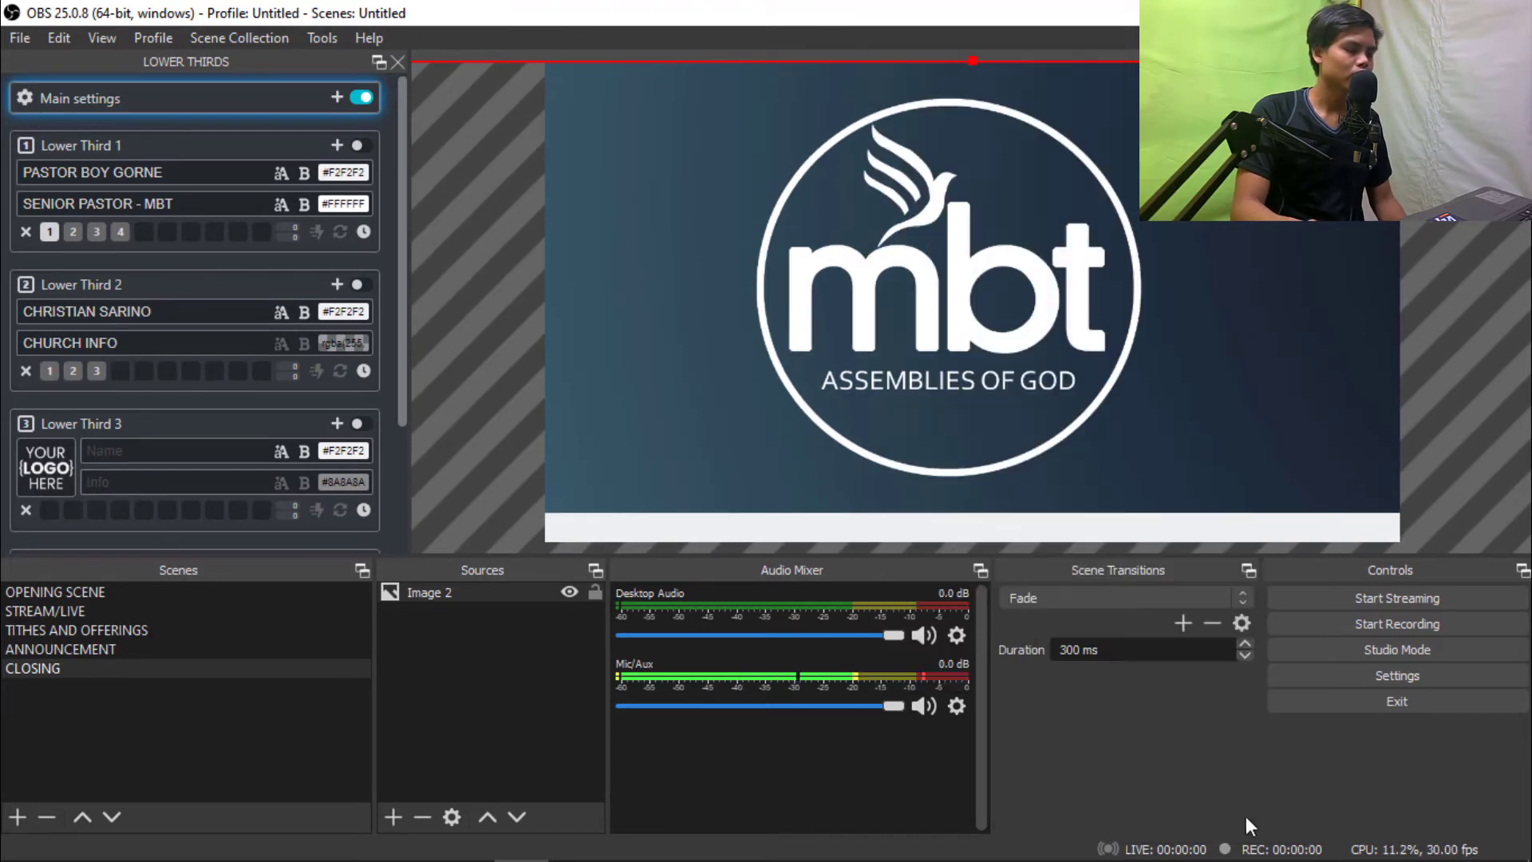
{"action": "left_click", "coordinate": [594, 592]}
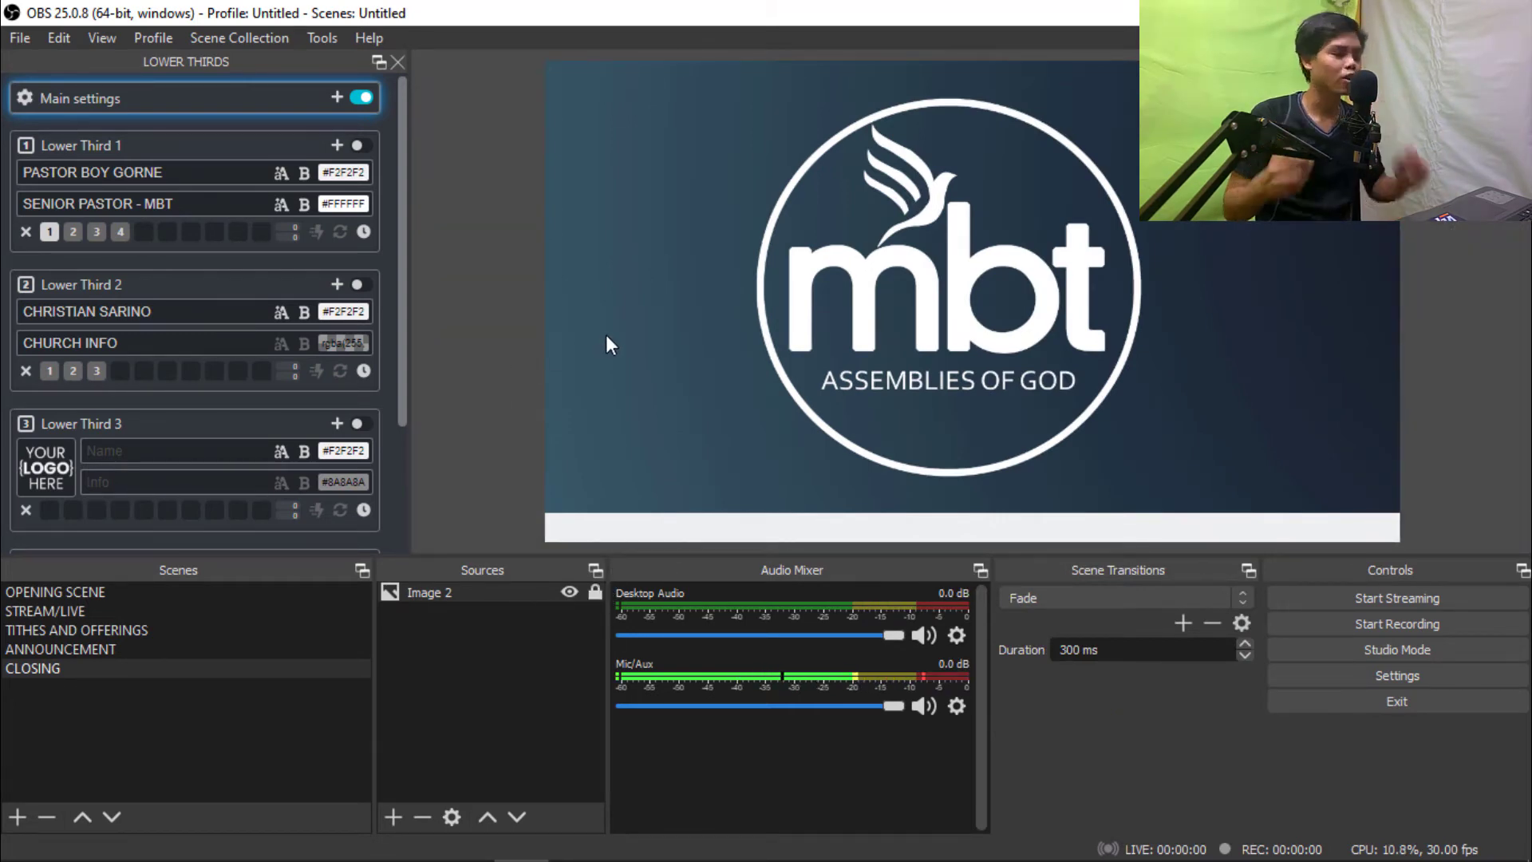
- Review the preview and sources of each scene: OPENING SCENE, STREAM/LIVE, TITHES AND OFFERINGS, ANNOUNCEMENT and CLOSING
{"action": "left_click", "coordinate": [149, 590]}
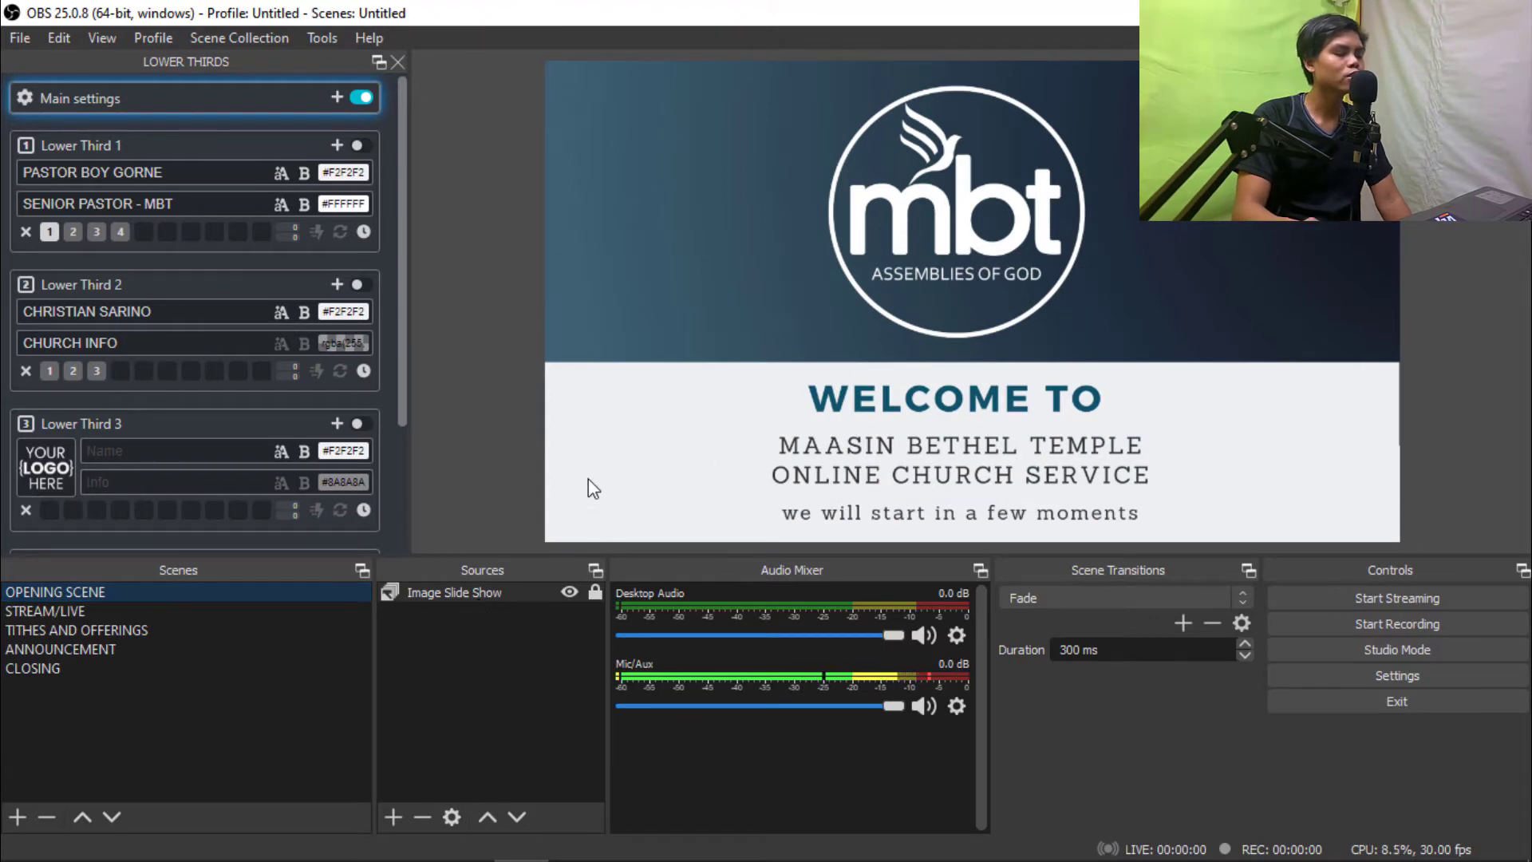
{"action": "left_click", "coordinate": [110, 609]}
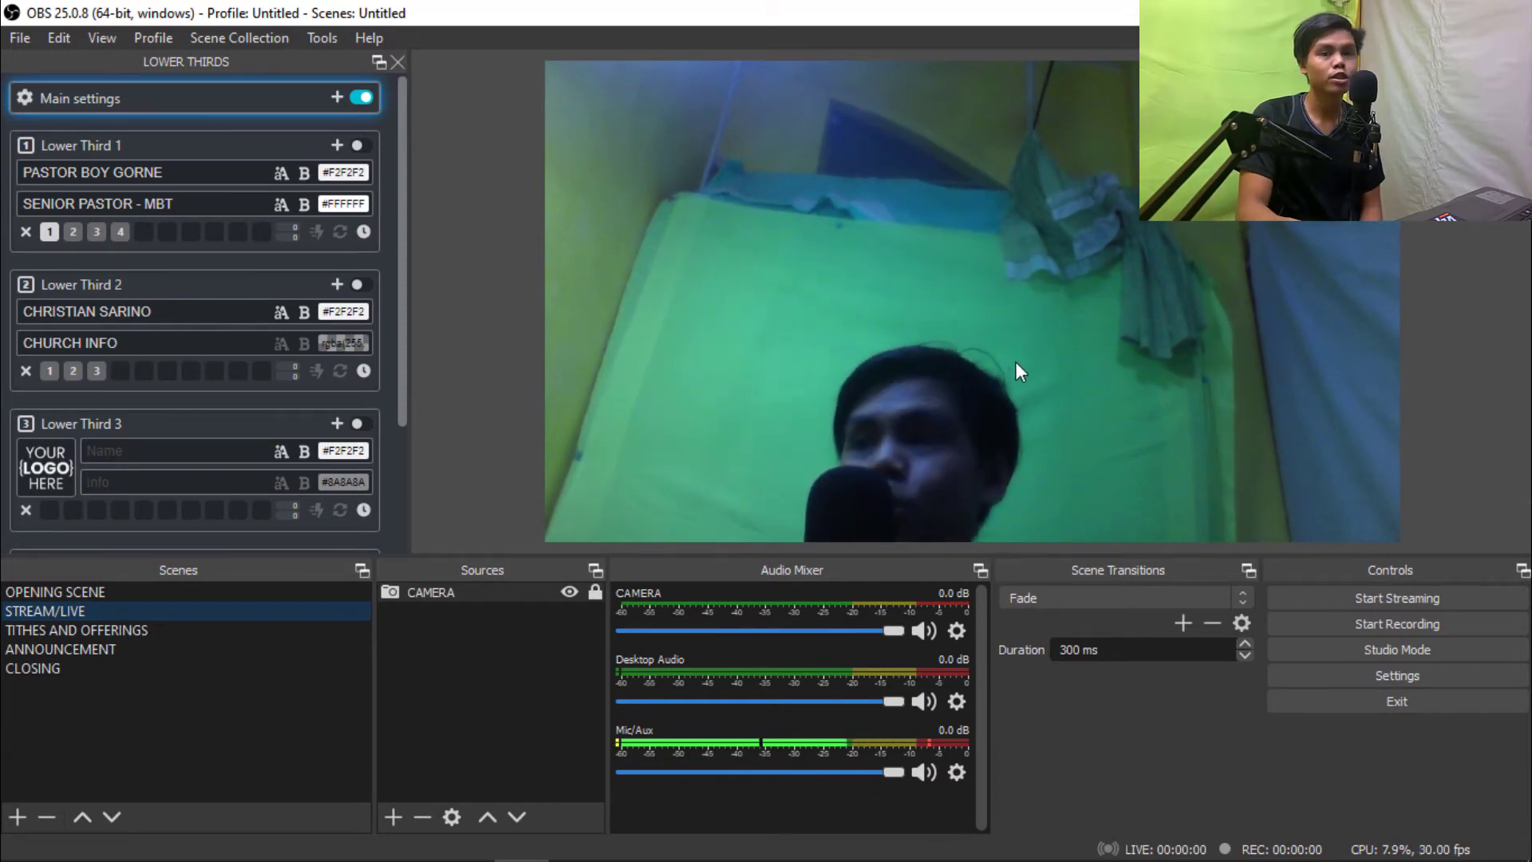
{"action": "left_click", "coordinate": [127, 626]}
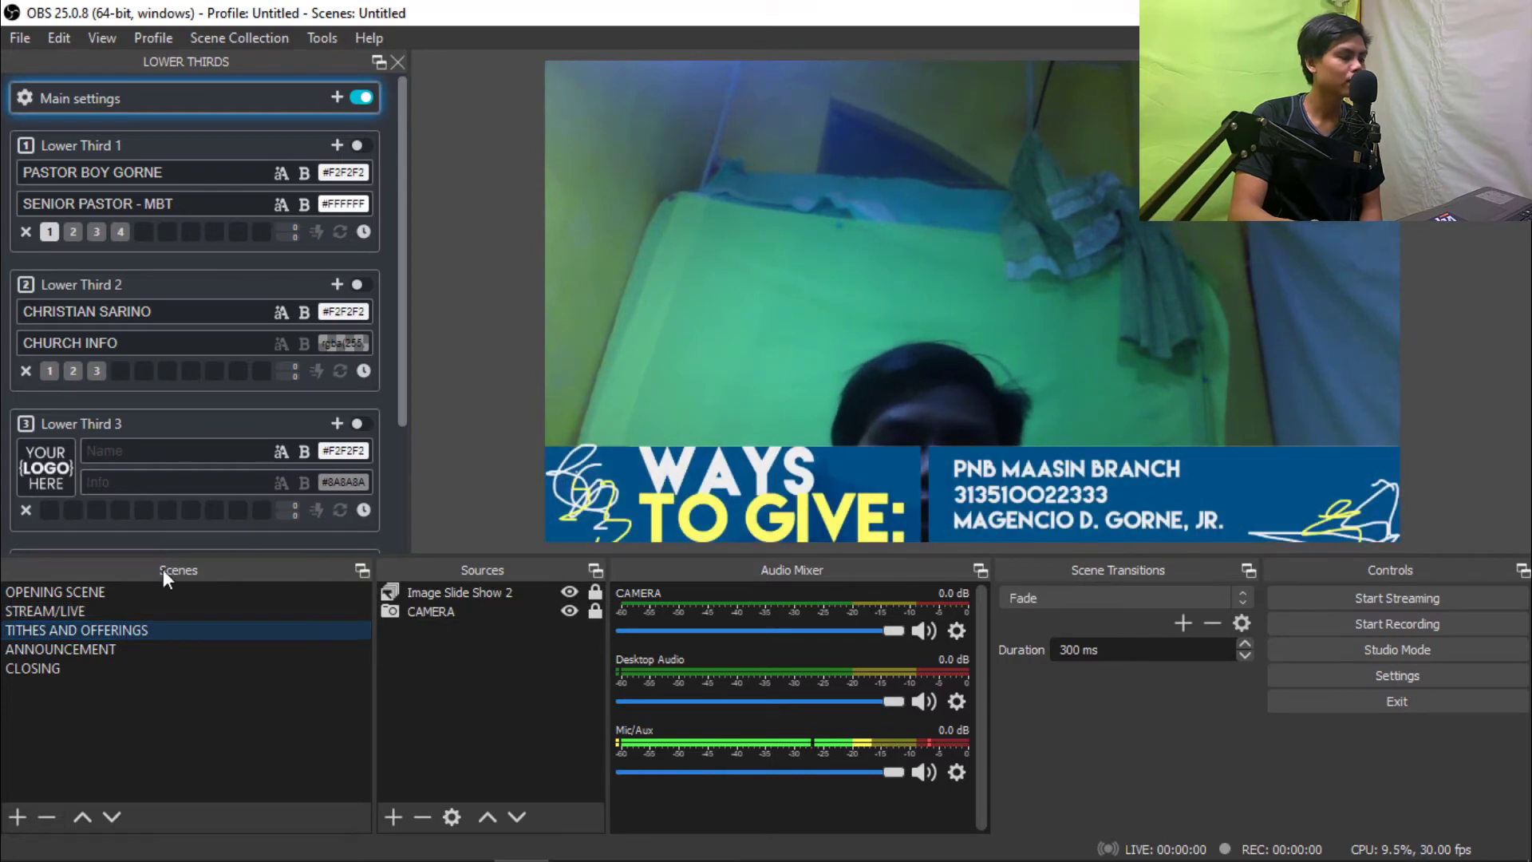
{"action": "left_click", "coordinate": [128, 648]}
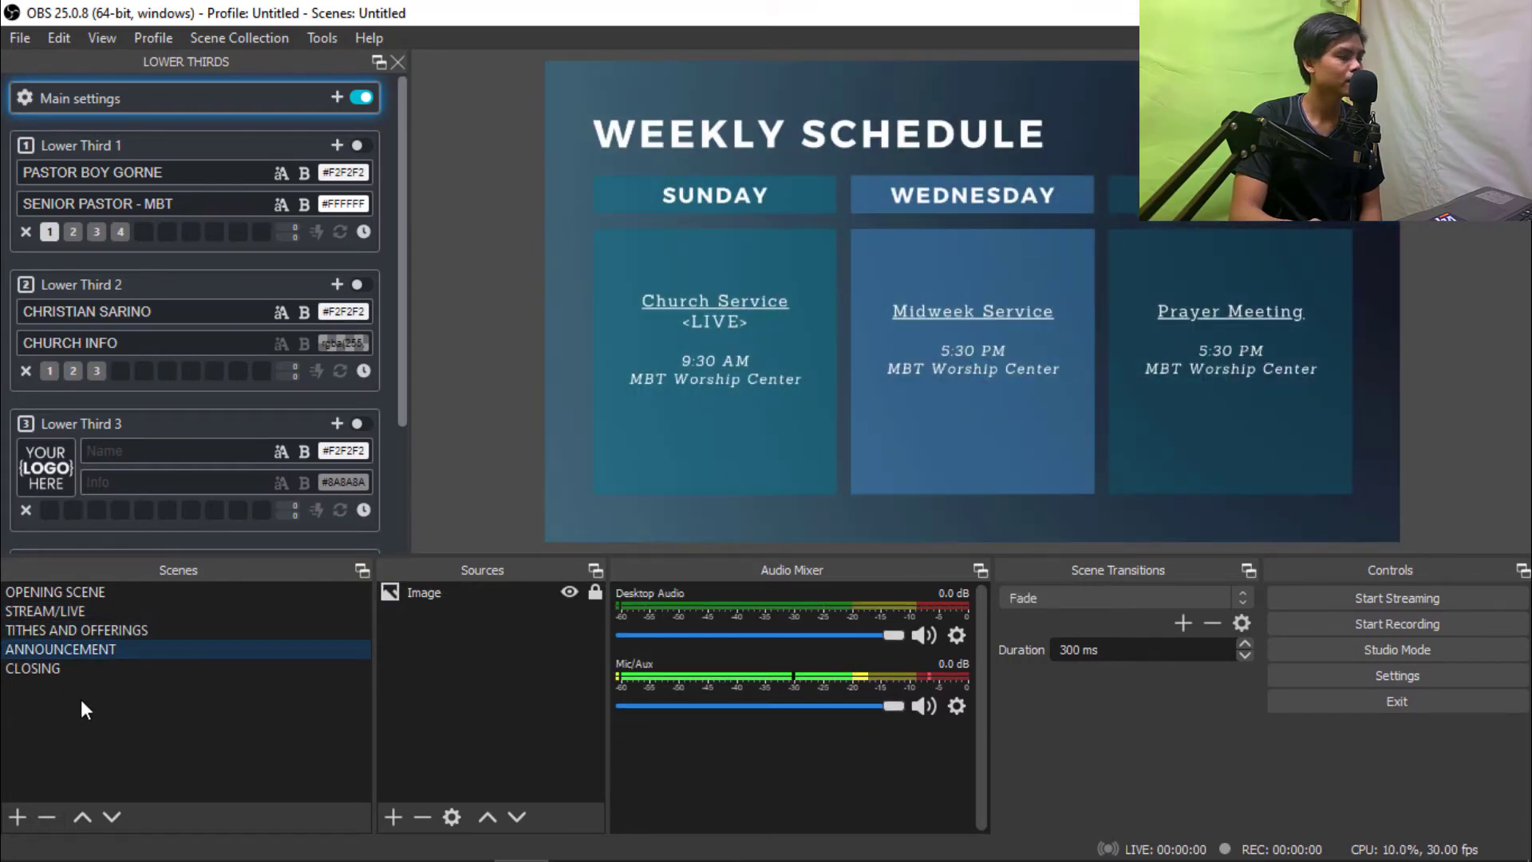
{"action": "left_click", "coordinate": [62, 672]}
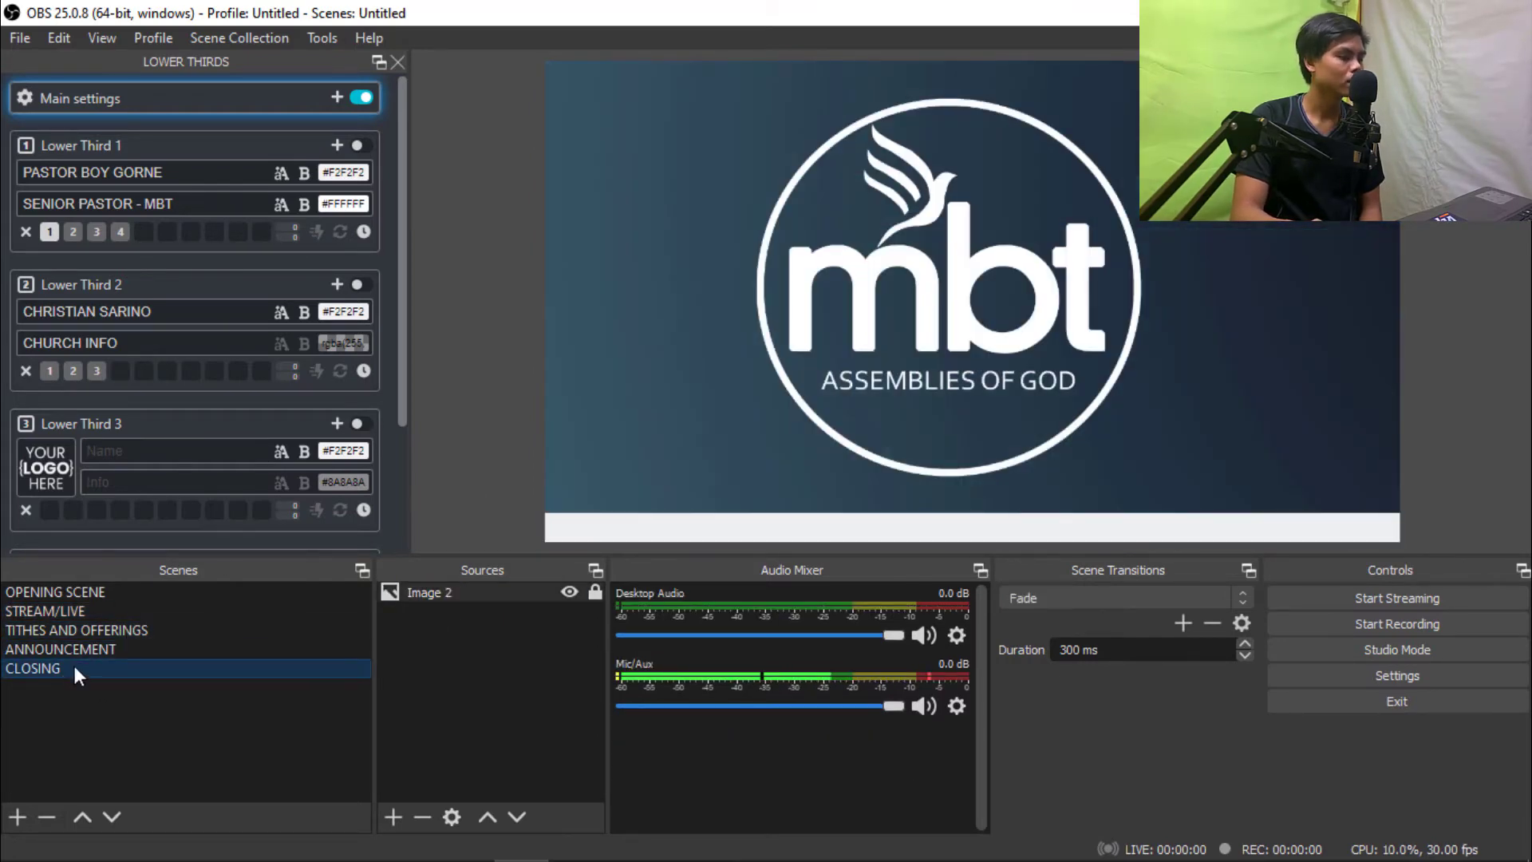
{"action": "left_click", "coordinate": [80, 654]}
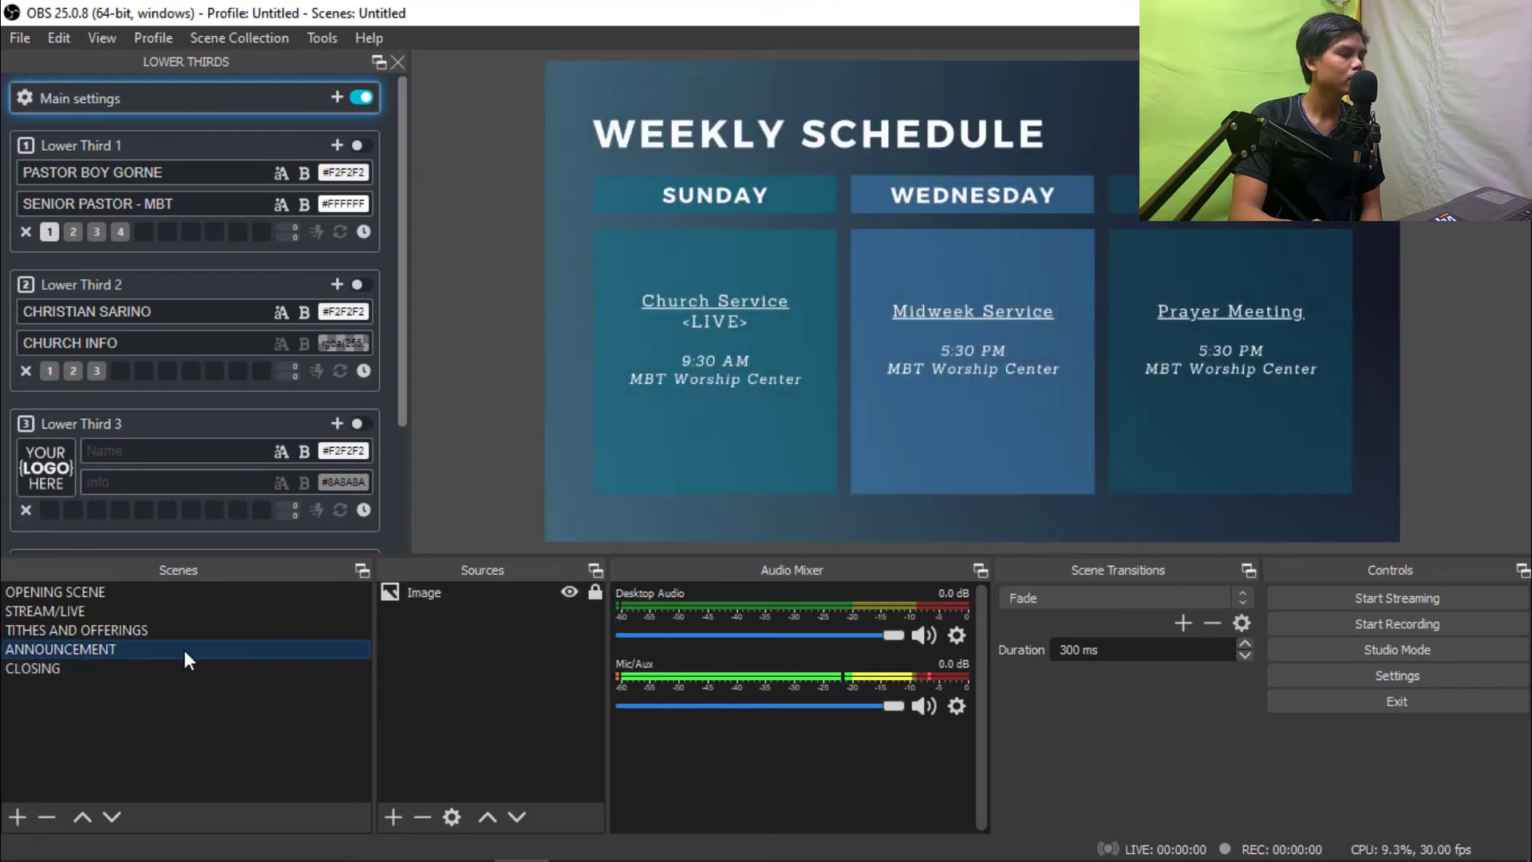
{"action": "left_click", "coordinate": [177, 633]}
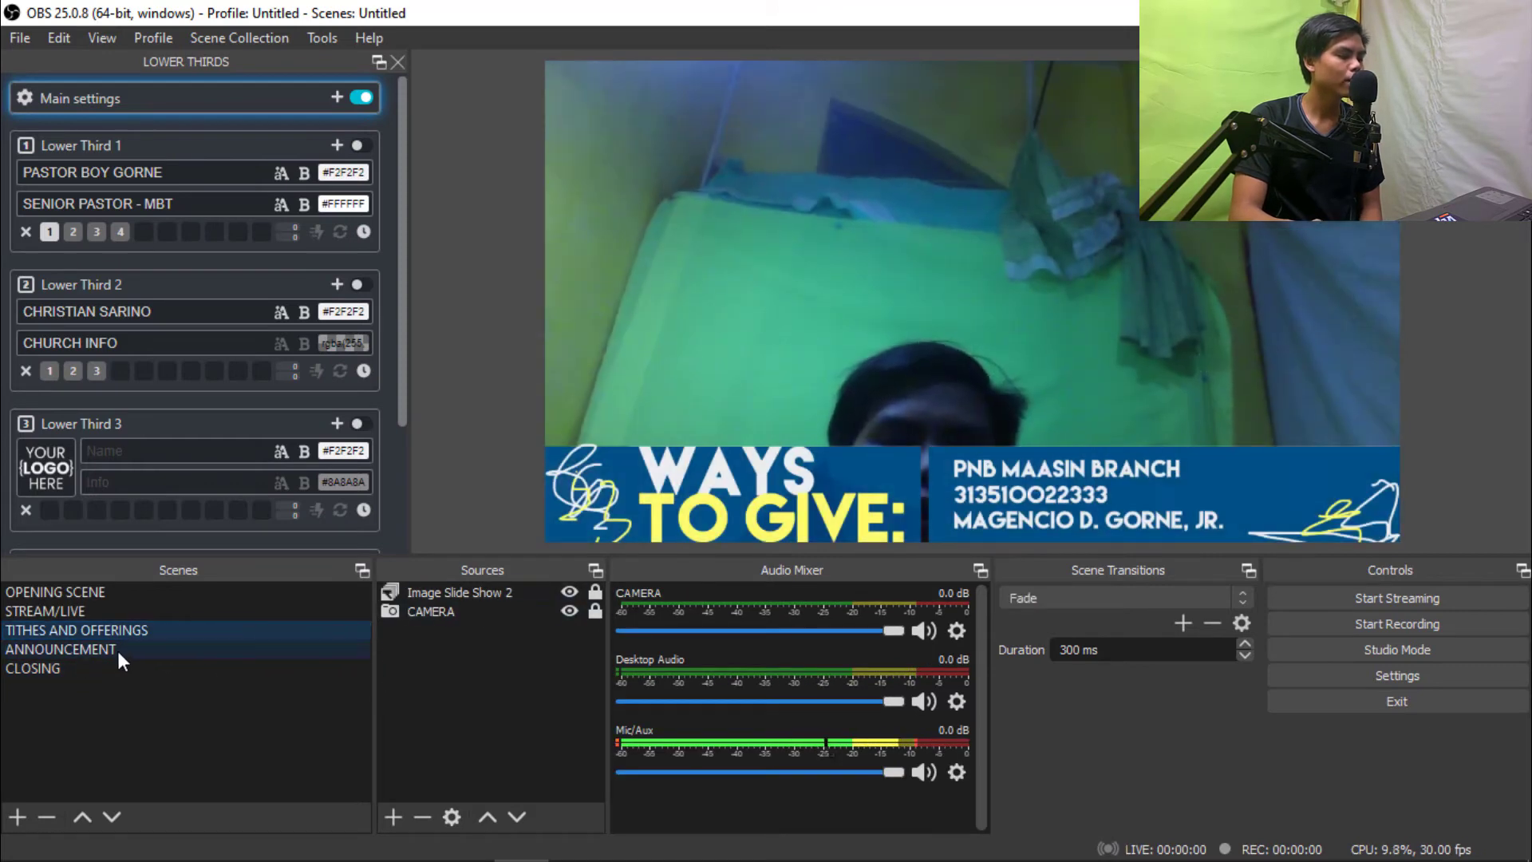
{"action": "left_click", "coordinate": [117, 648]}
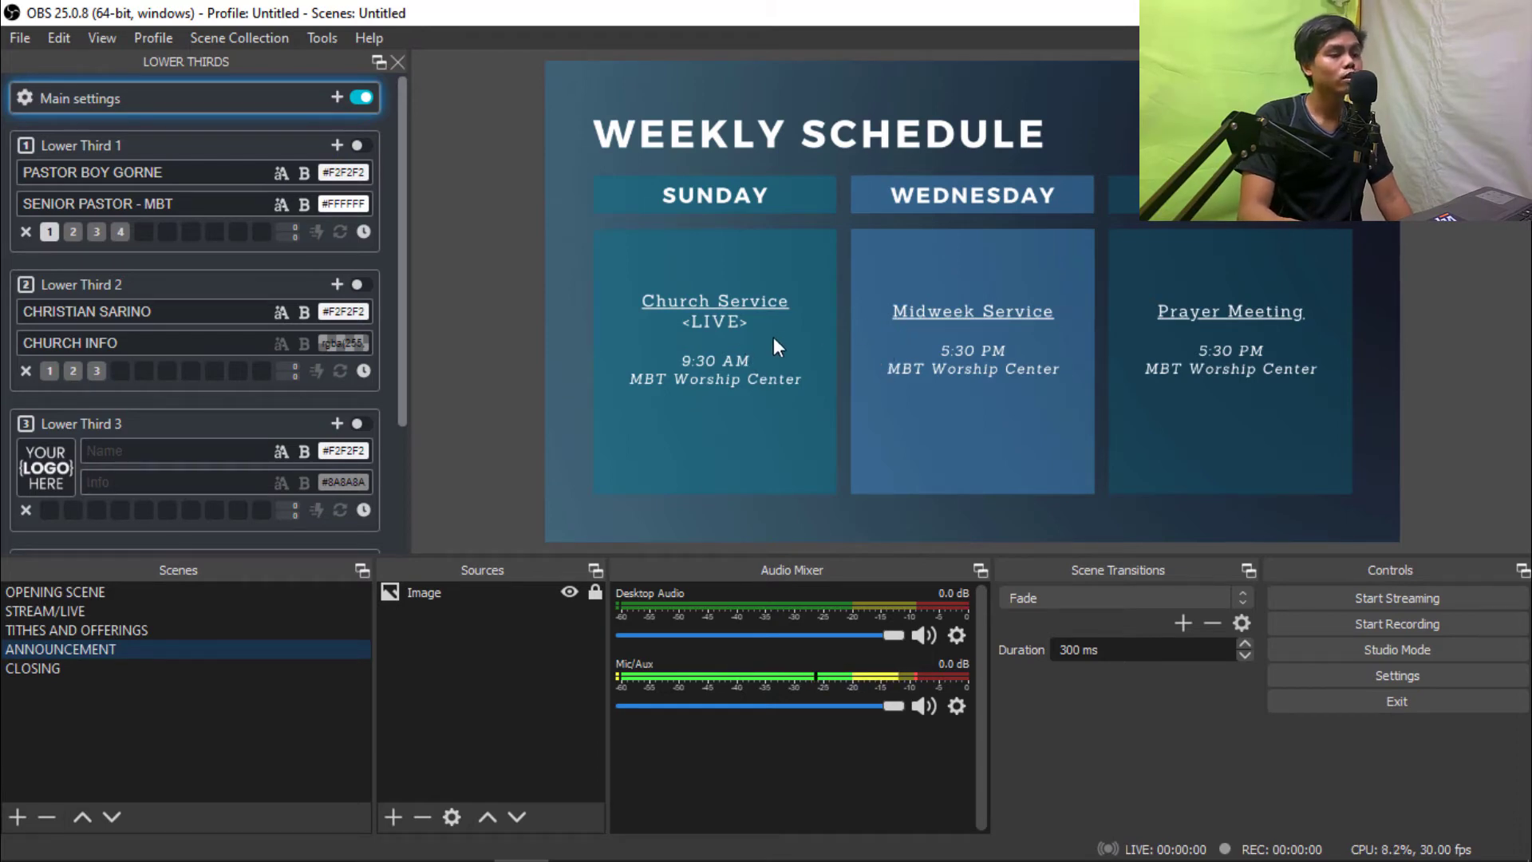
{"action": "left_click", "coordinate": [177, 613]}
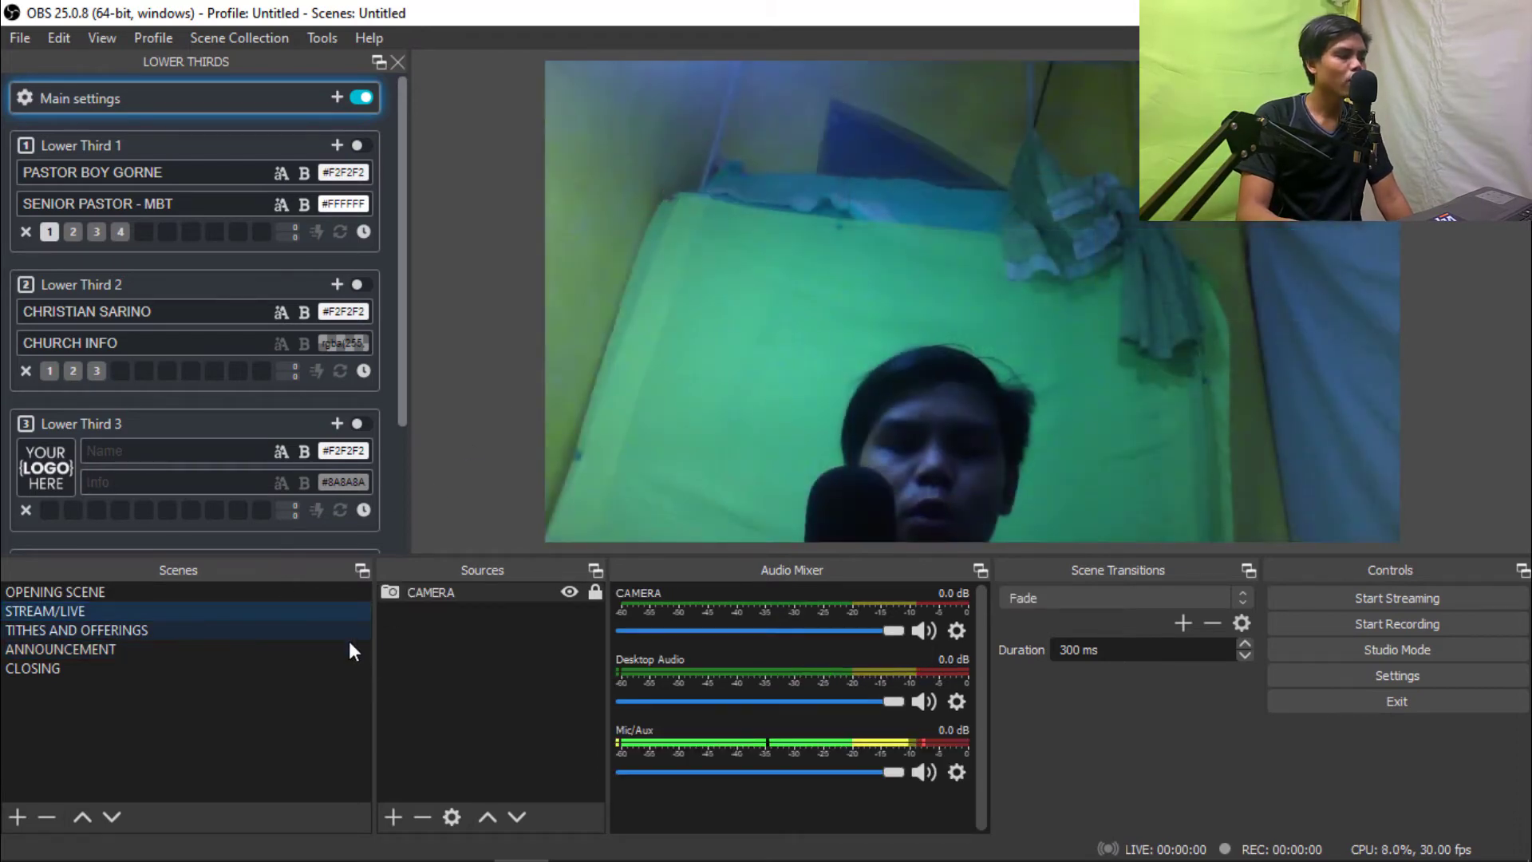
- Open the settings and review the video resolution and frame rate, plus the streaming service, server and stream key options
{"action": "left_click", "coordinate": [1449, 674]}
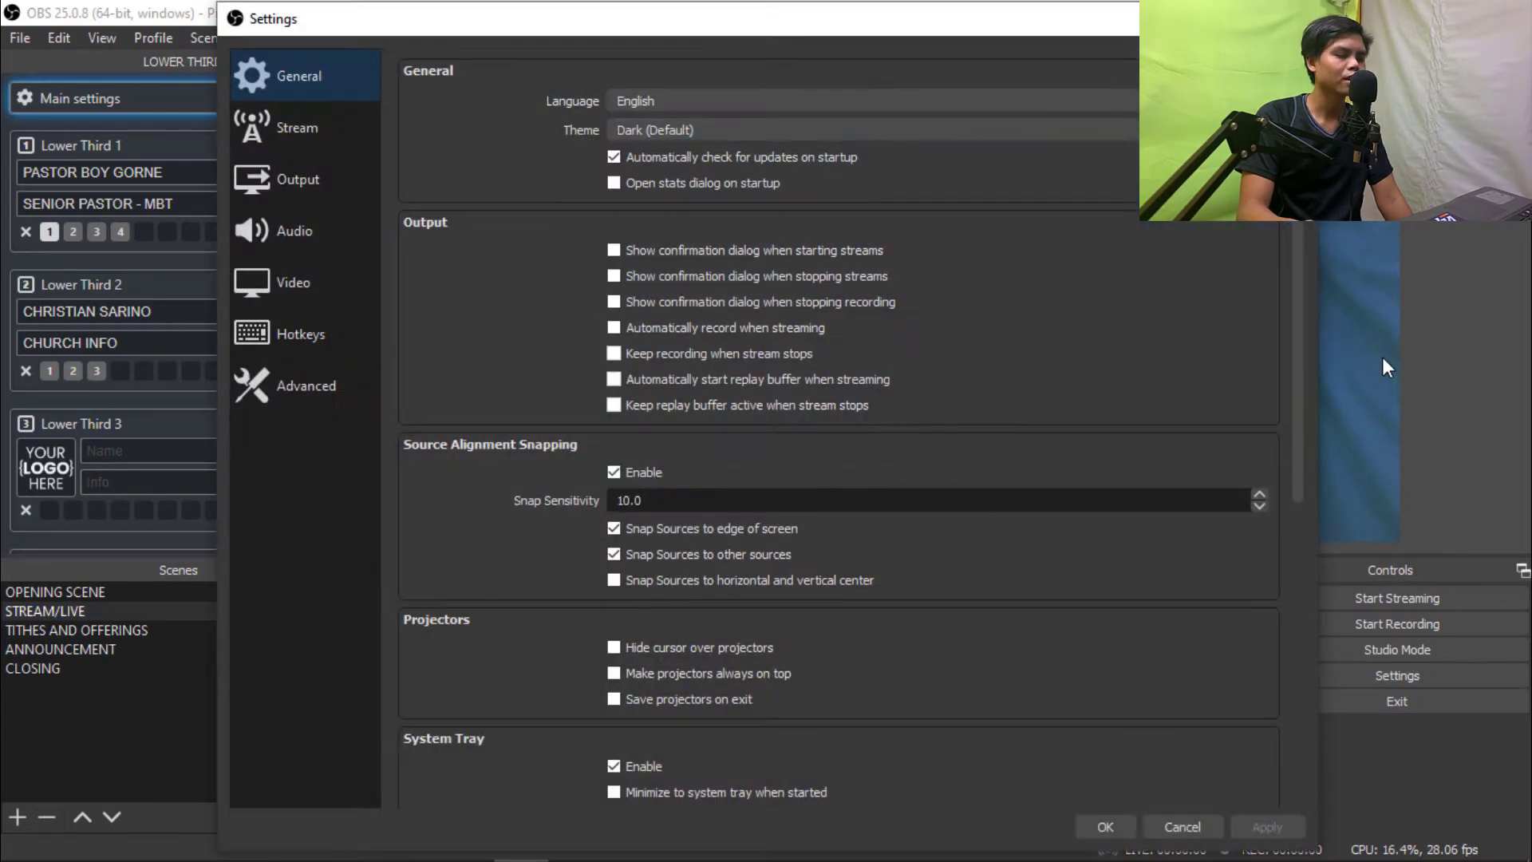
{"action": "left_click", "coordinate": [295, 289]}
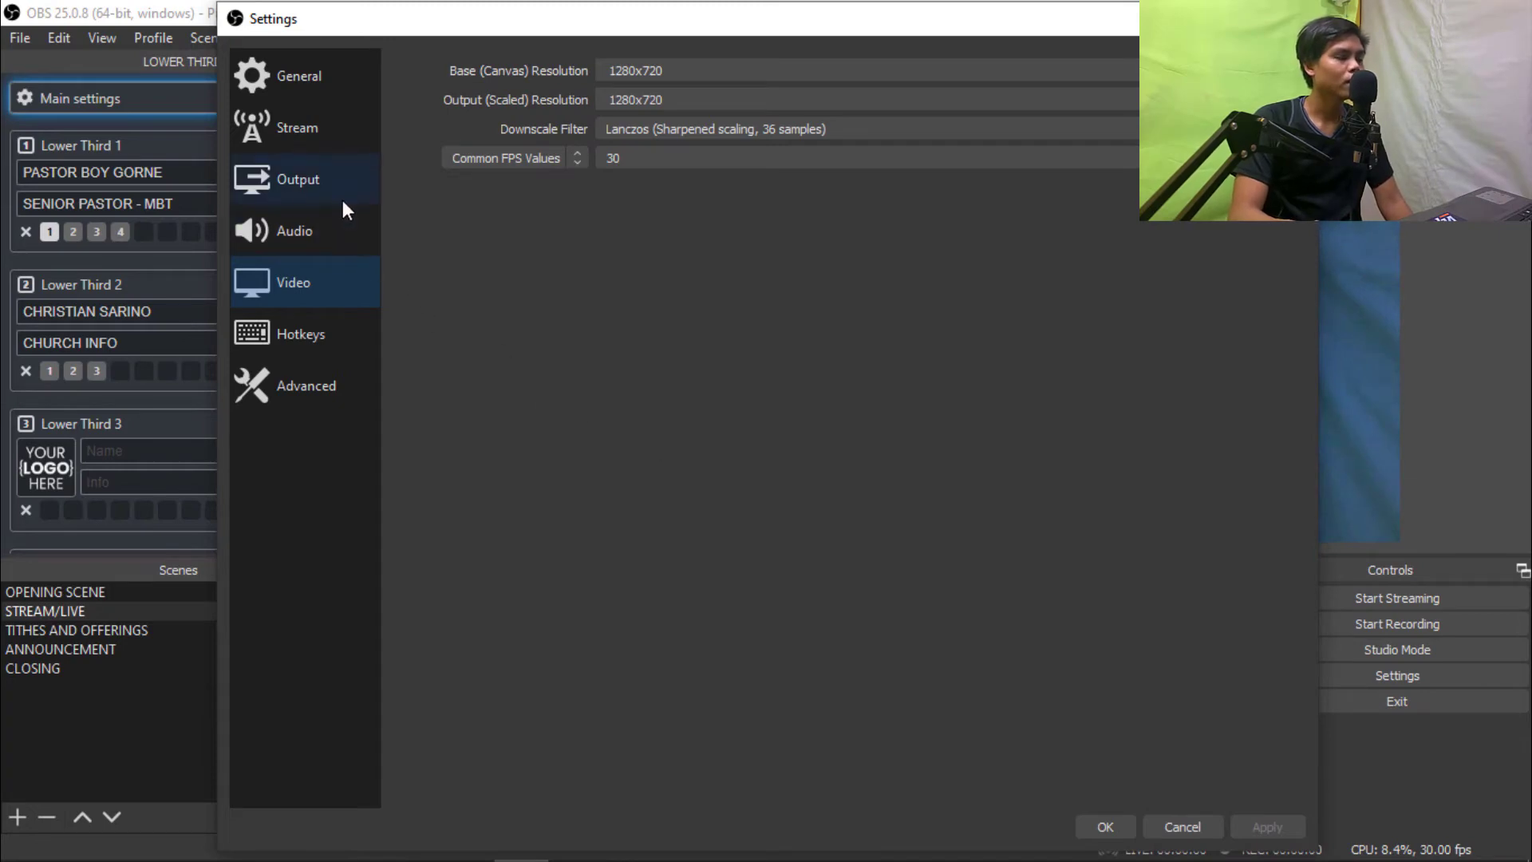
{"action": "left_click", "coordinate": [349, 124]}
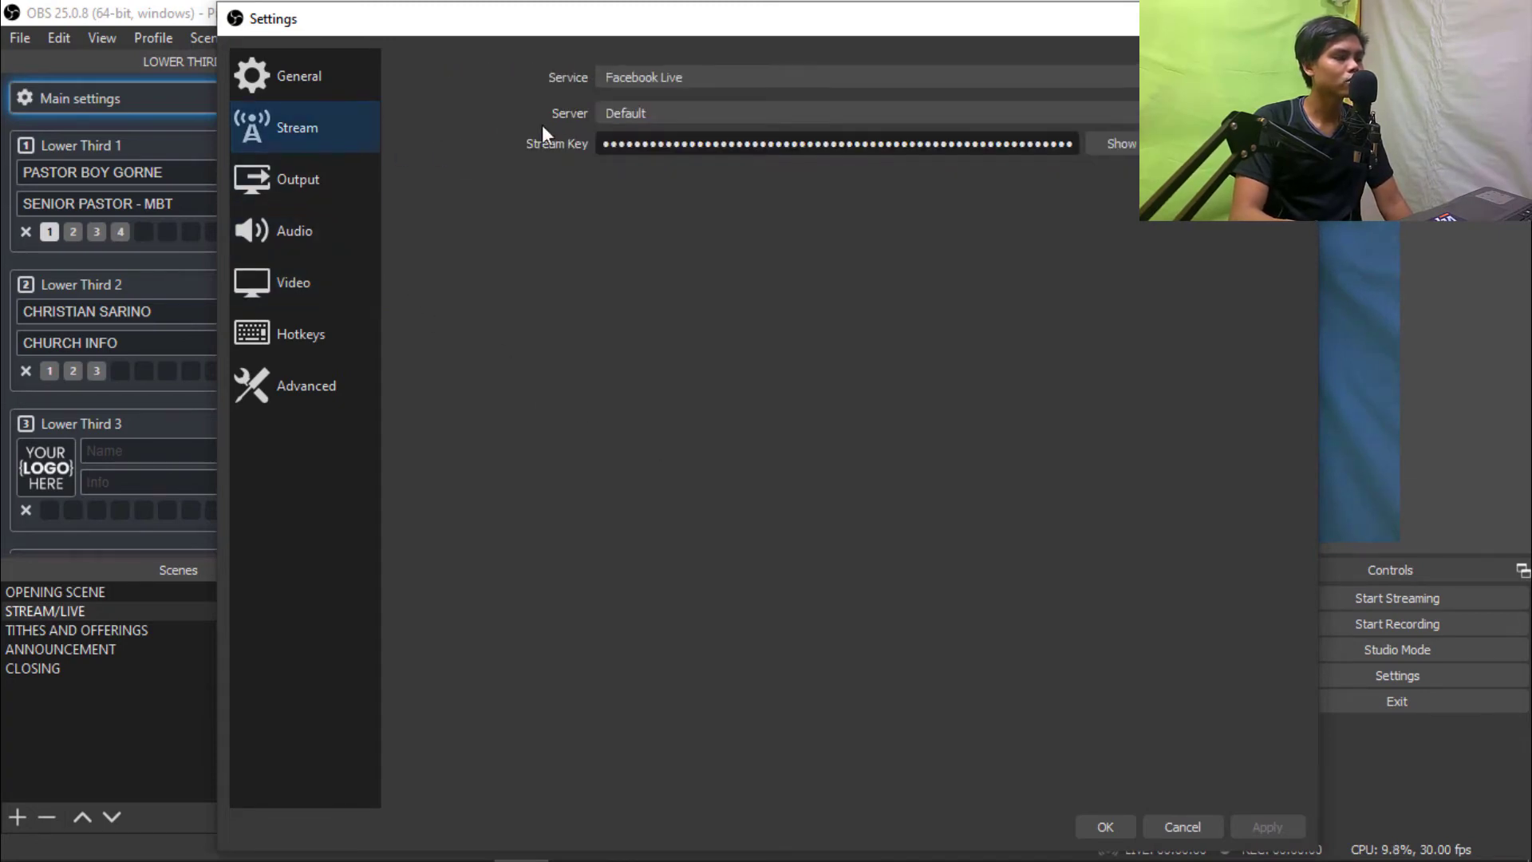
{"action": "left_click", "coordinate": [691, 85]}
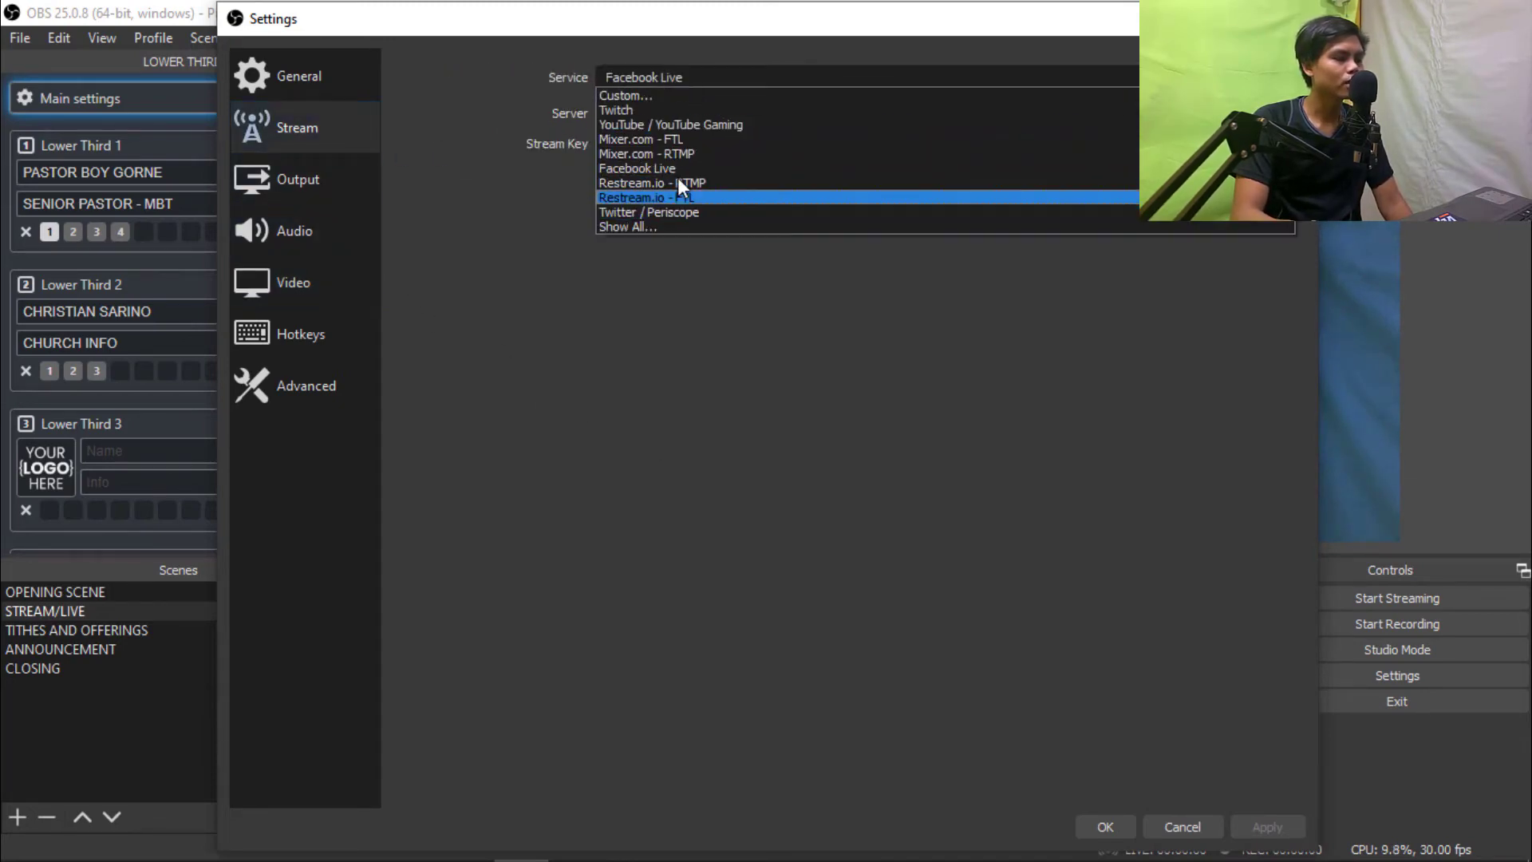
{"action": "left_click", "coordinate": [605, 309]}
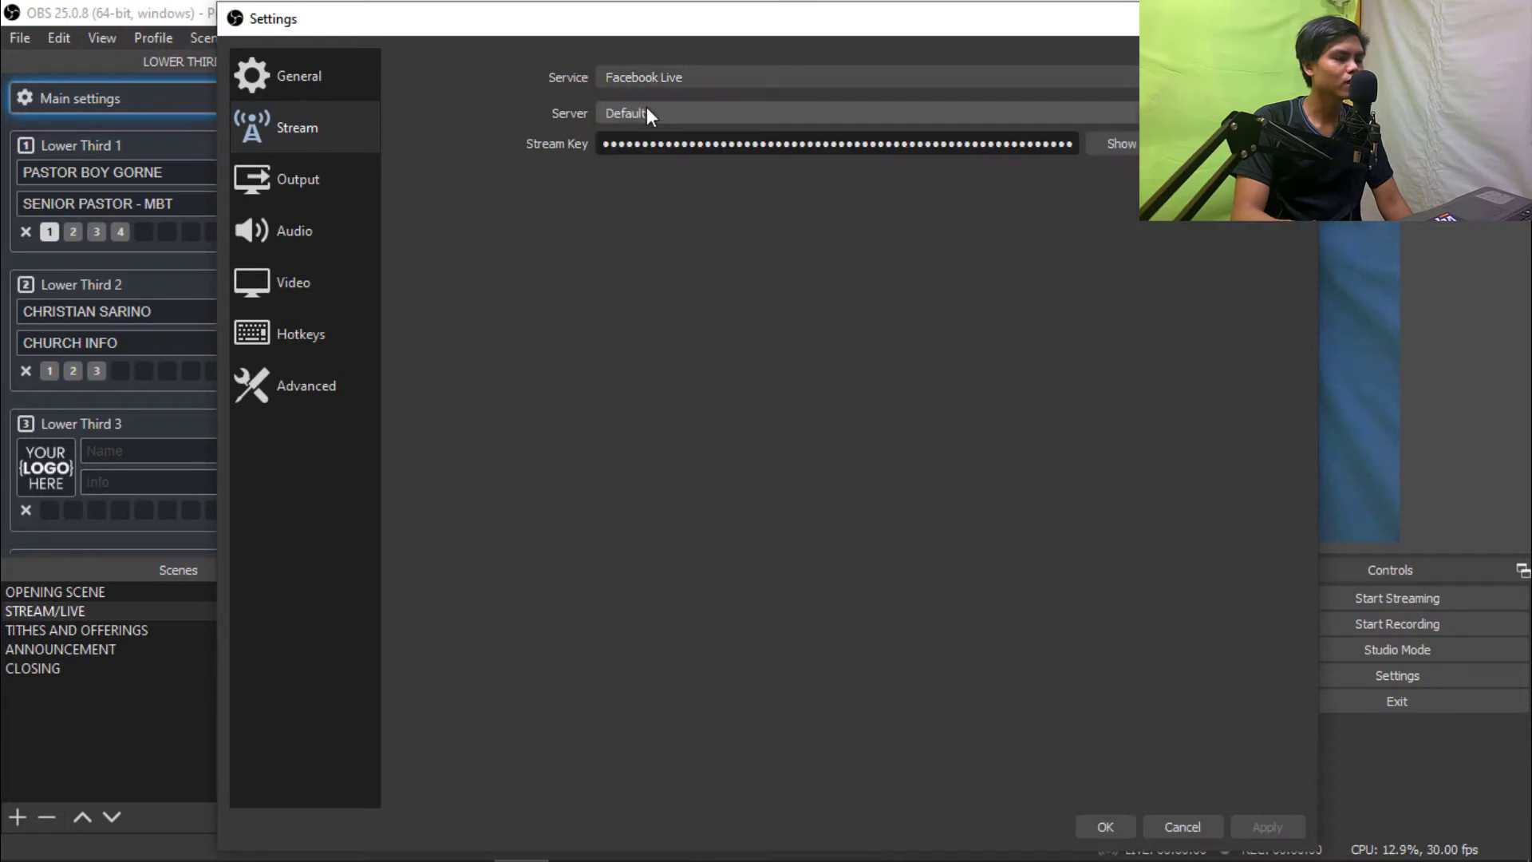
{"action": "left_click", "coordinate": [286, 275]}
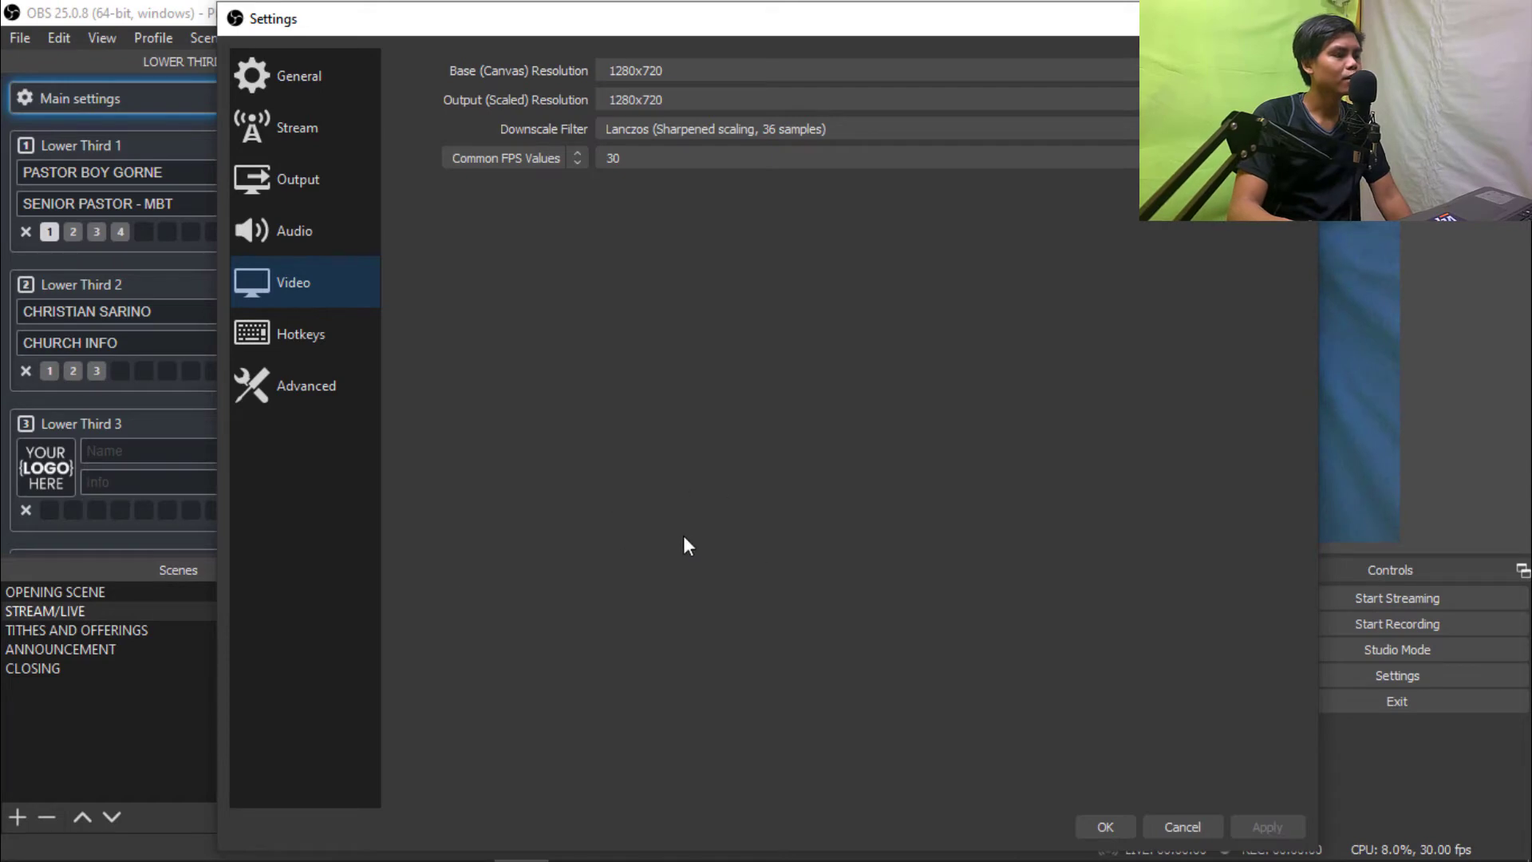
- Open the output settings and look through the streaming and recording options
{"action": "left_click", "coordinate": [318, 169]}
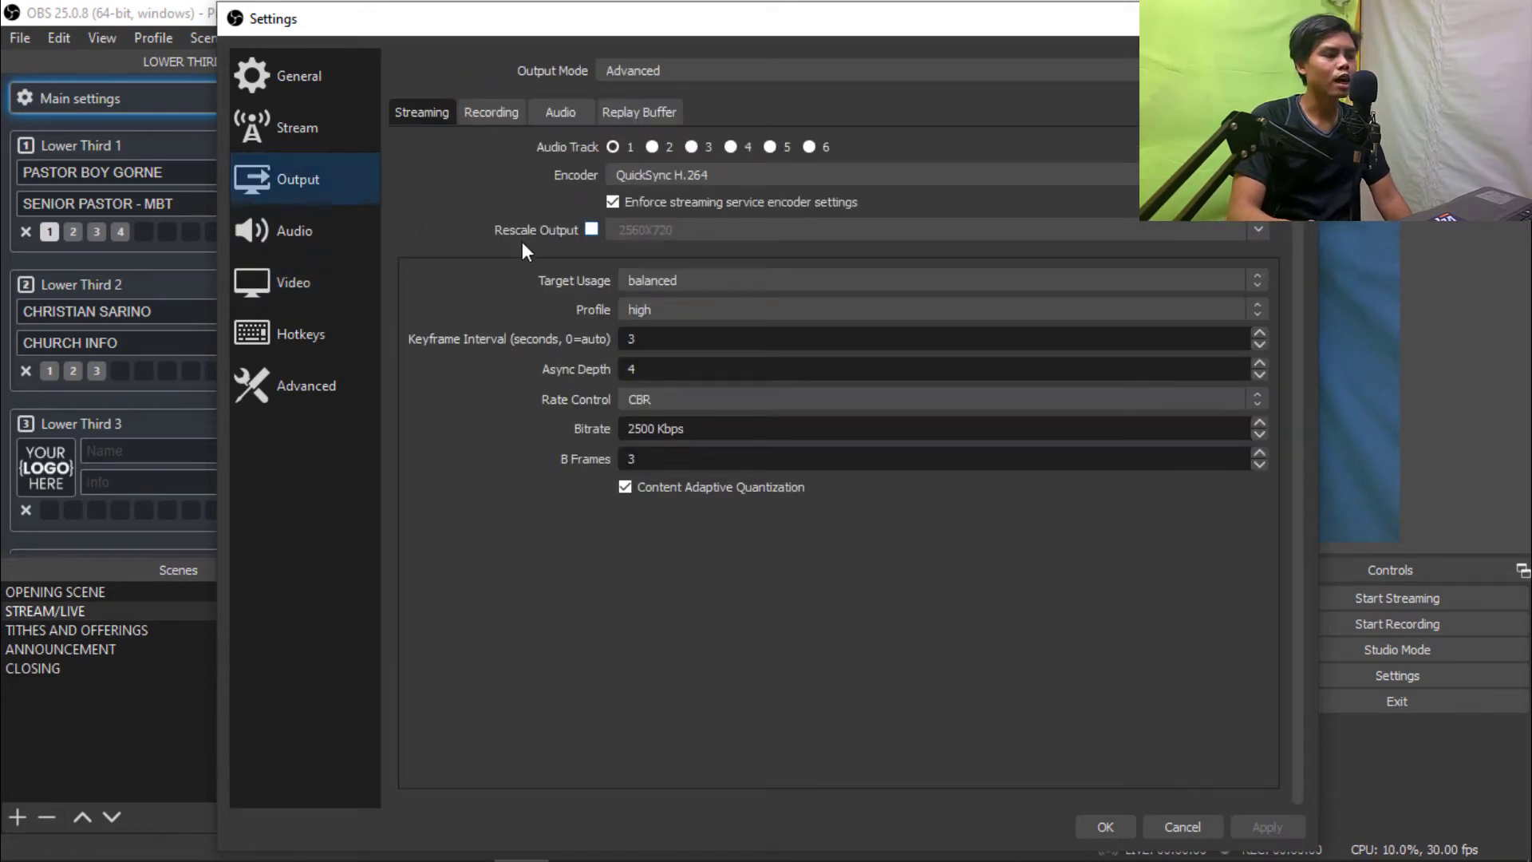
{"action": "left_click", "coordinate": [505, 104]}
{"action": "left_click", "coordinate": [427, 112]}
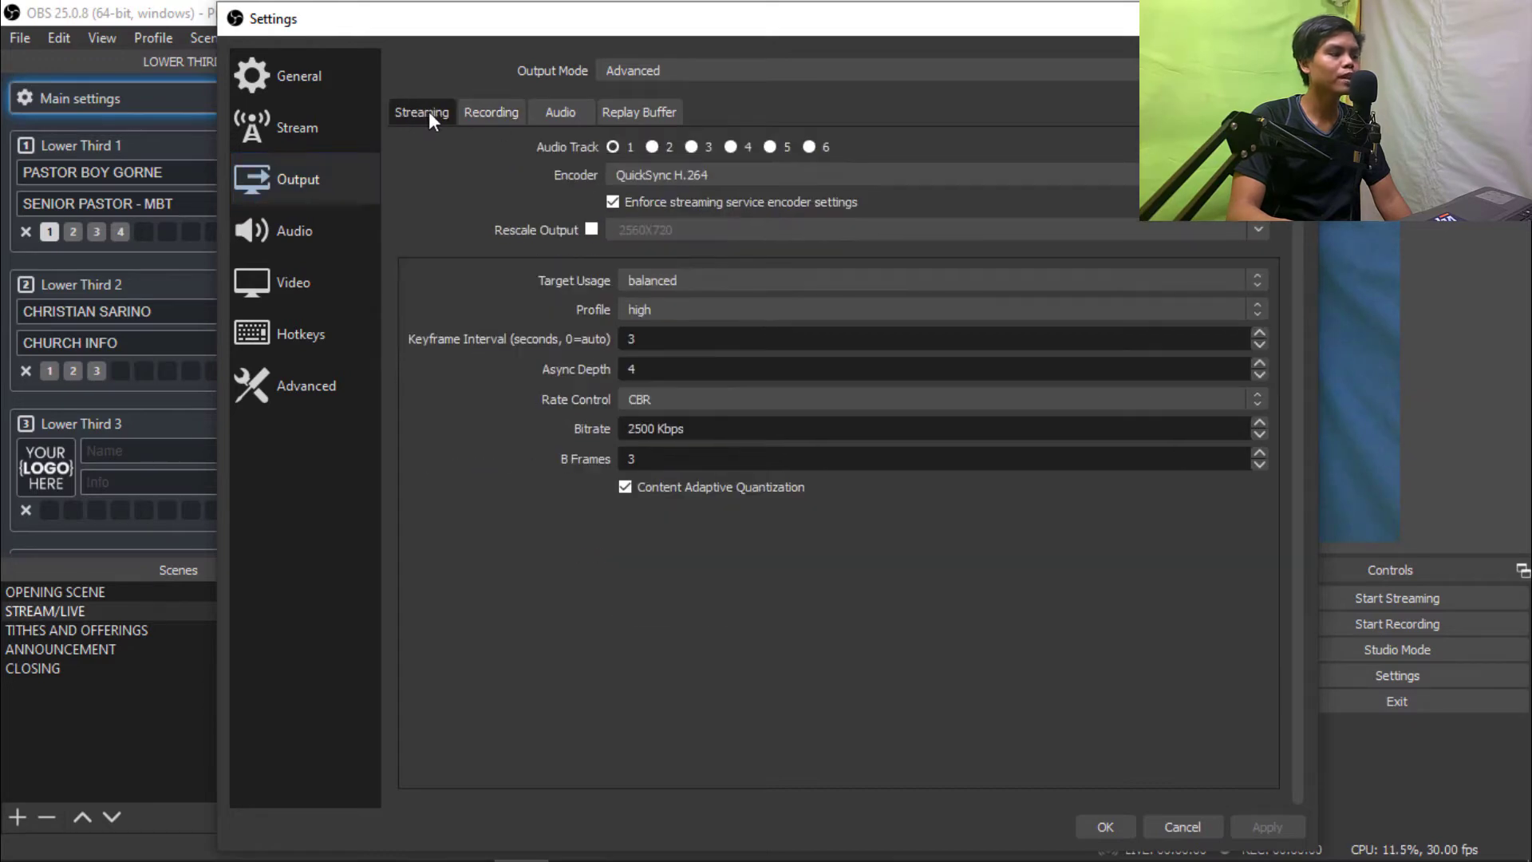
{"action": "left_click", "coordinate": [483, 111]}
{"action": "left_click", "coordinate": [438, 113]}
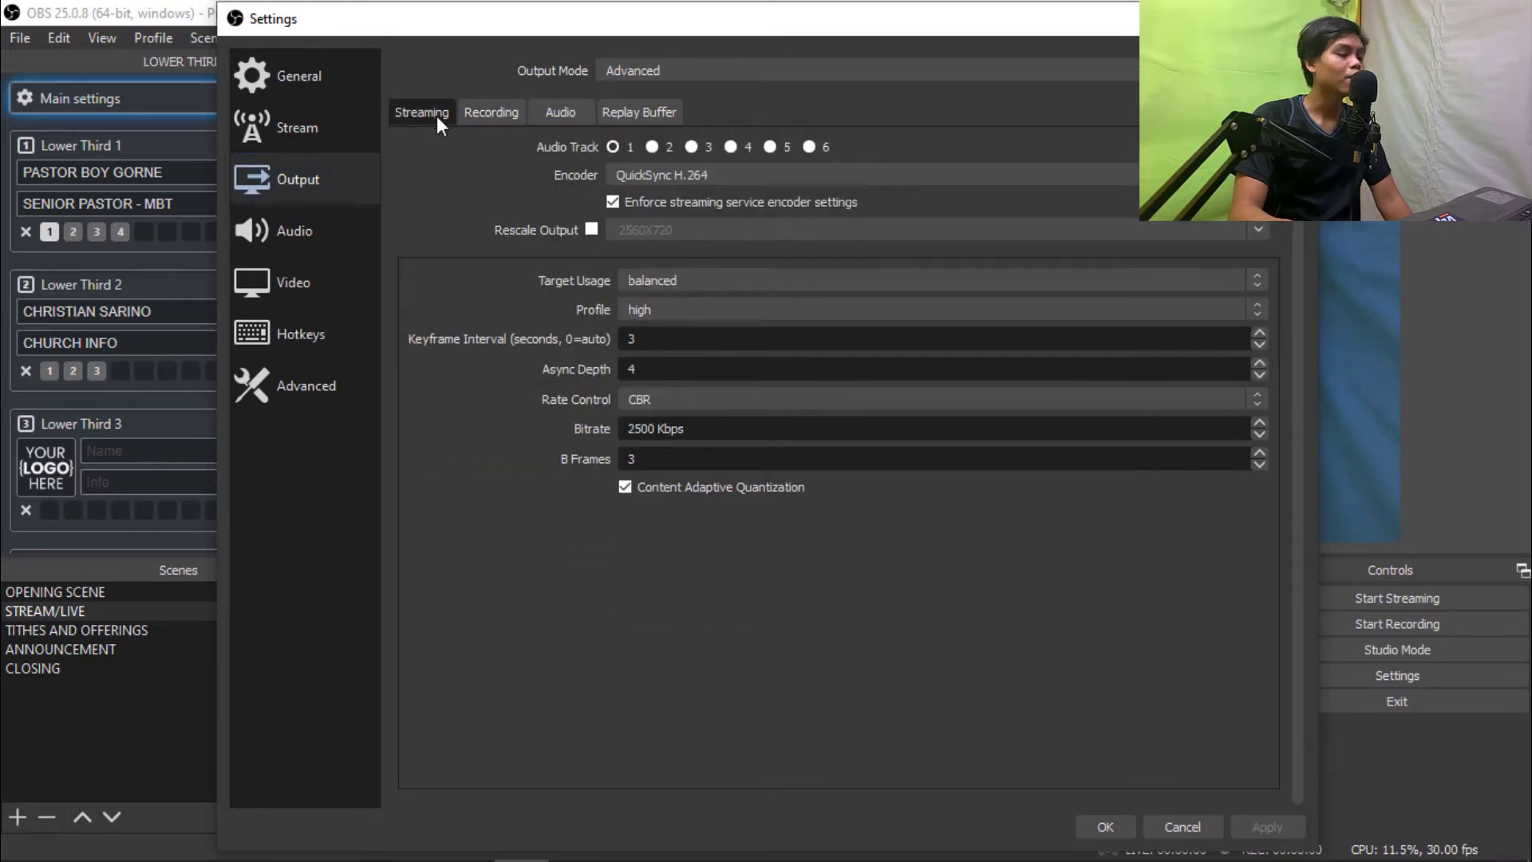
- Try the x264 streaming encoder to view its options and switch back to QuickSync H.264
{"action": "left_click", "coordinate": [706, 177]}
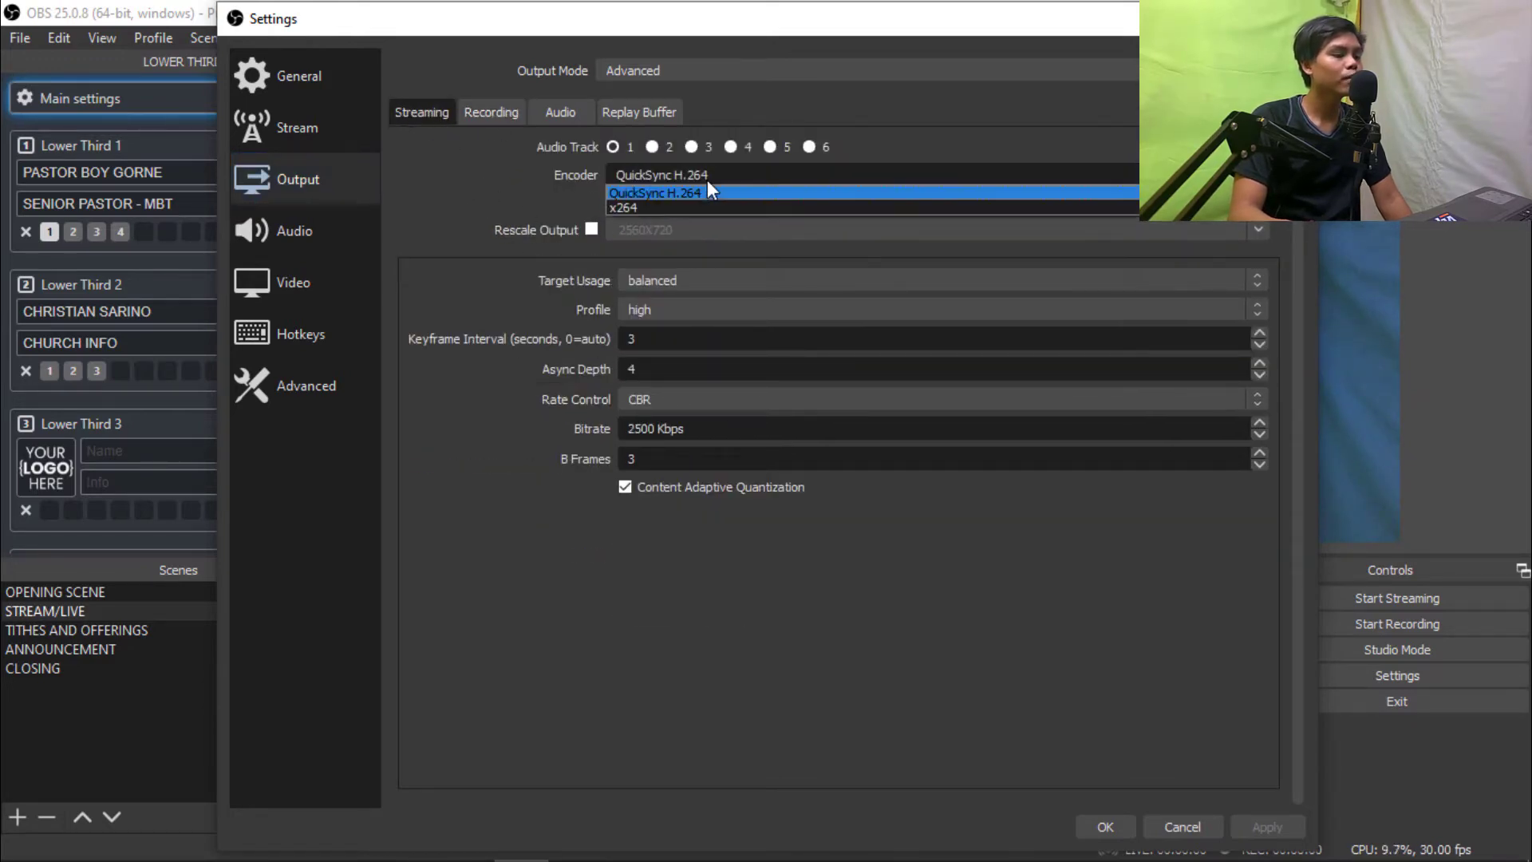
{"action": "left_click", "coordinate": [700, 208]}
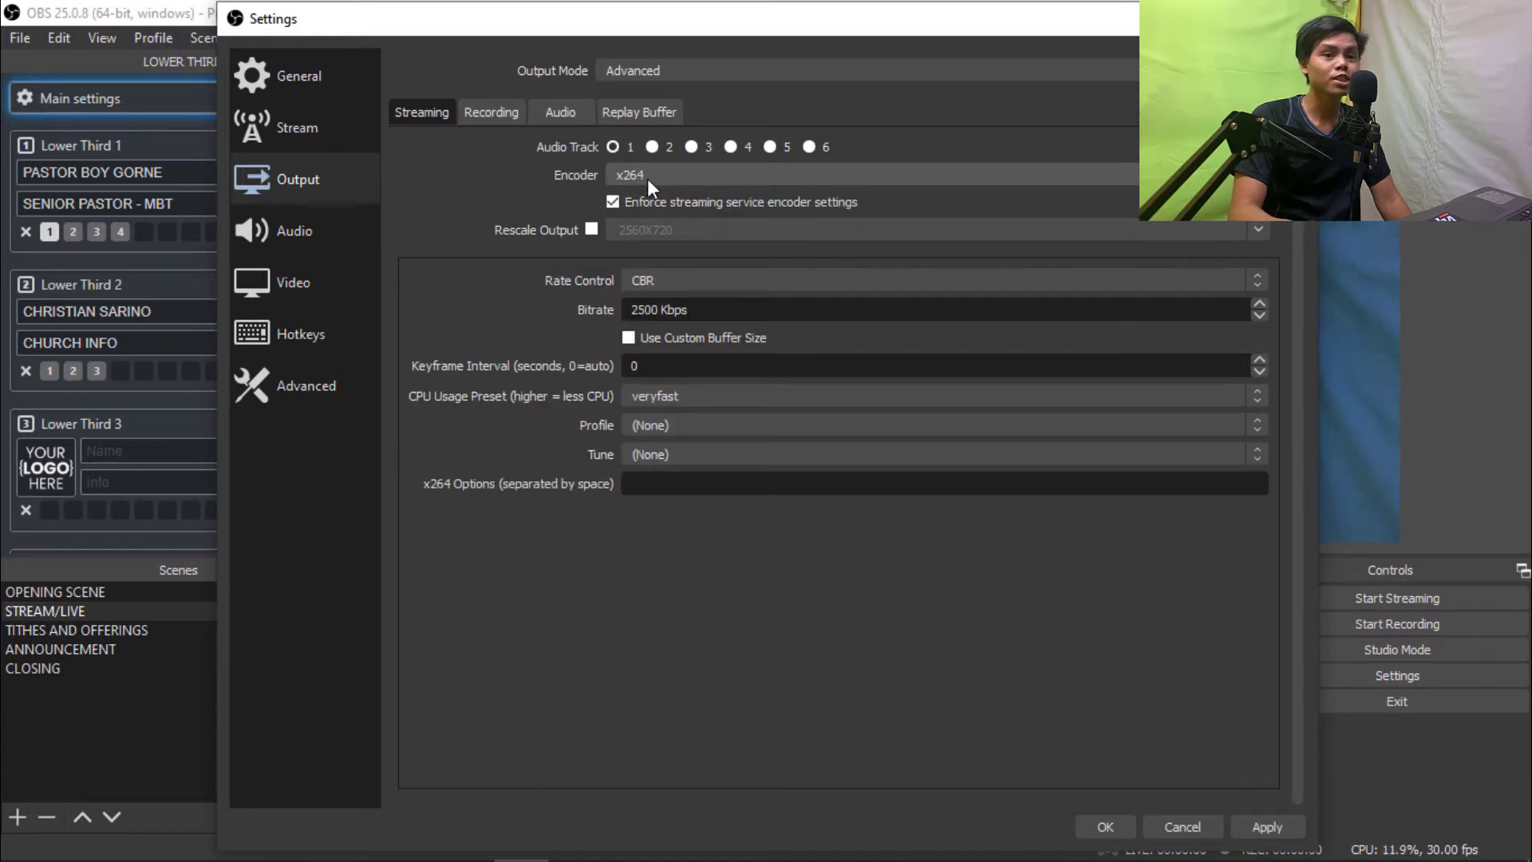
{"action": "left_click", "coordinate": [648, 179]}
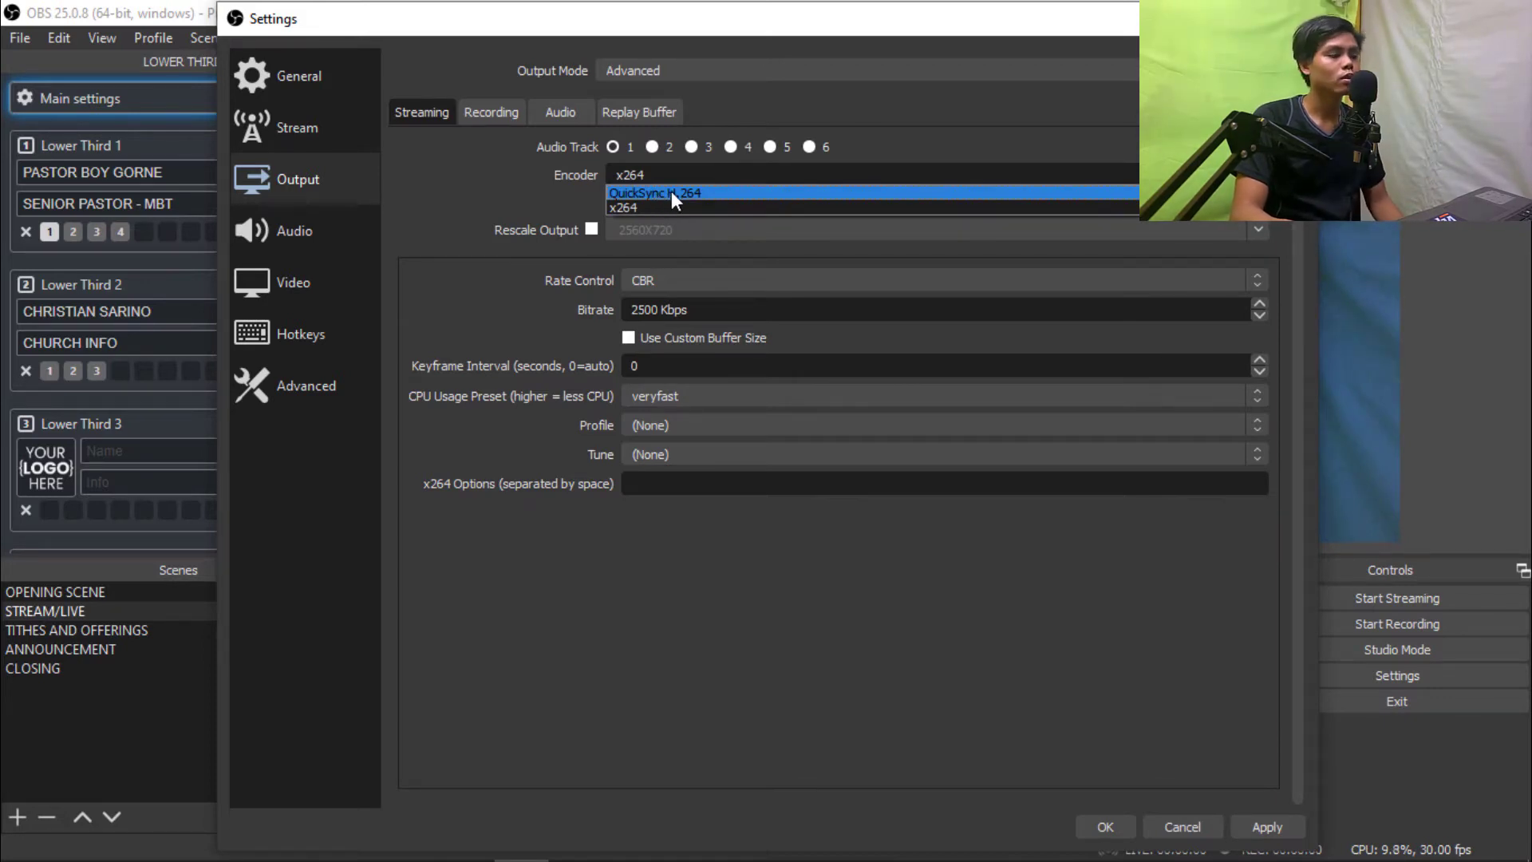
{"action": "left_click", "coordinate": [672, 192]}
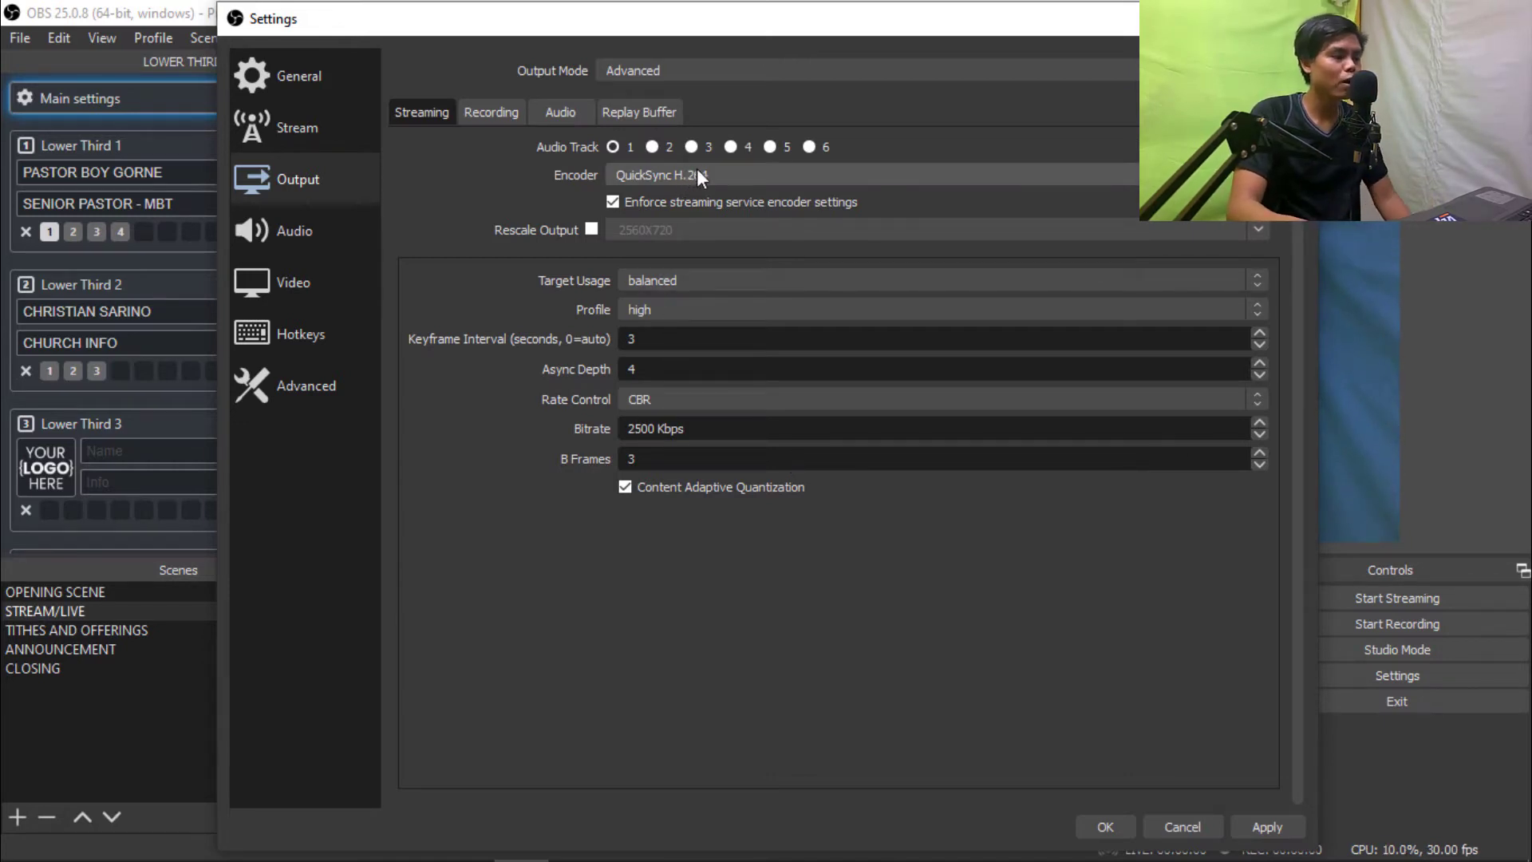
- Check the Target Usage, Profile and Rate Control choices of the QuickSync H.264 streaming encoder
{"action": "left_click", "coordinate": [682, 284]}
{"action": "left_click", "coordinate": [682, 284]}
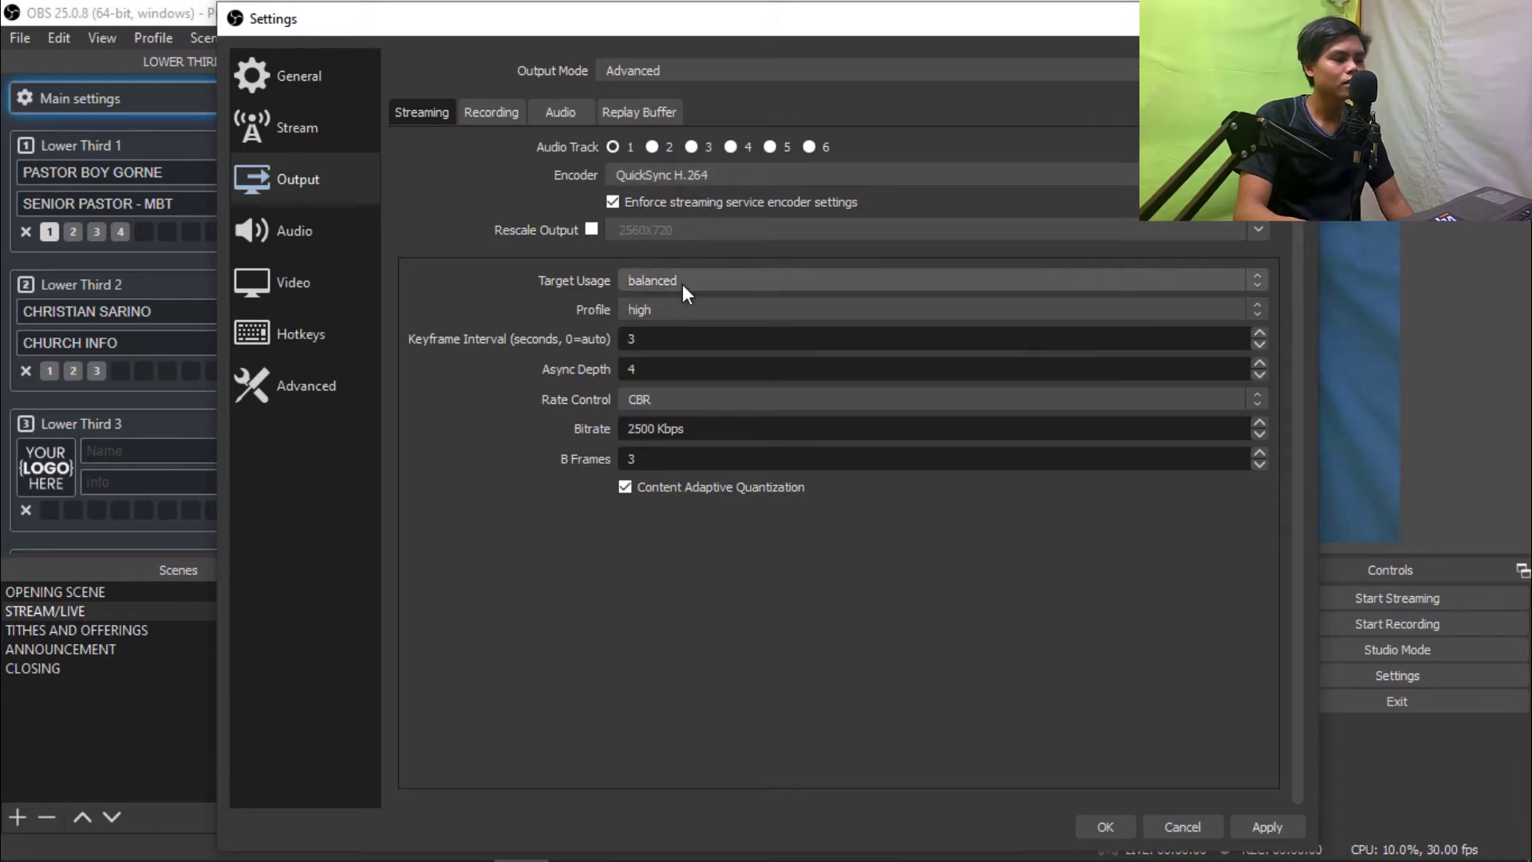
{"action": "left_click", "coordinate": [678, 301]}
{"action": "left_click", "coordinate": [678, 301]}
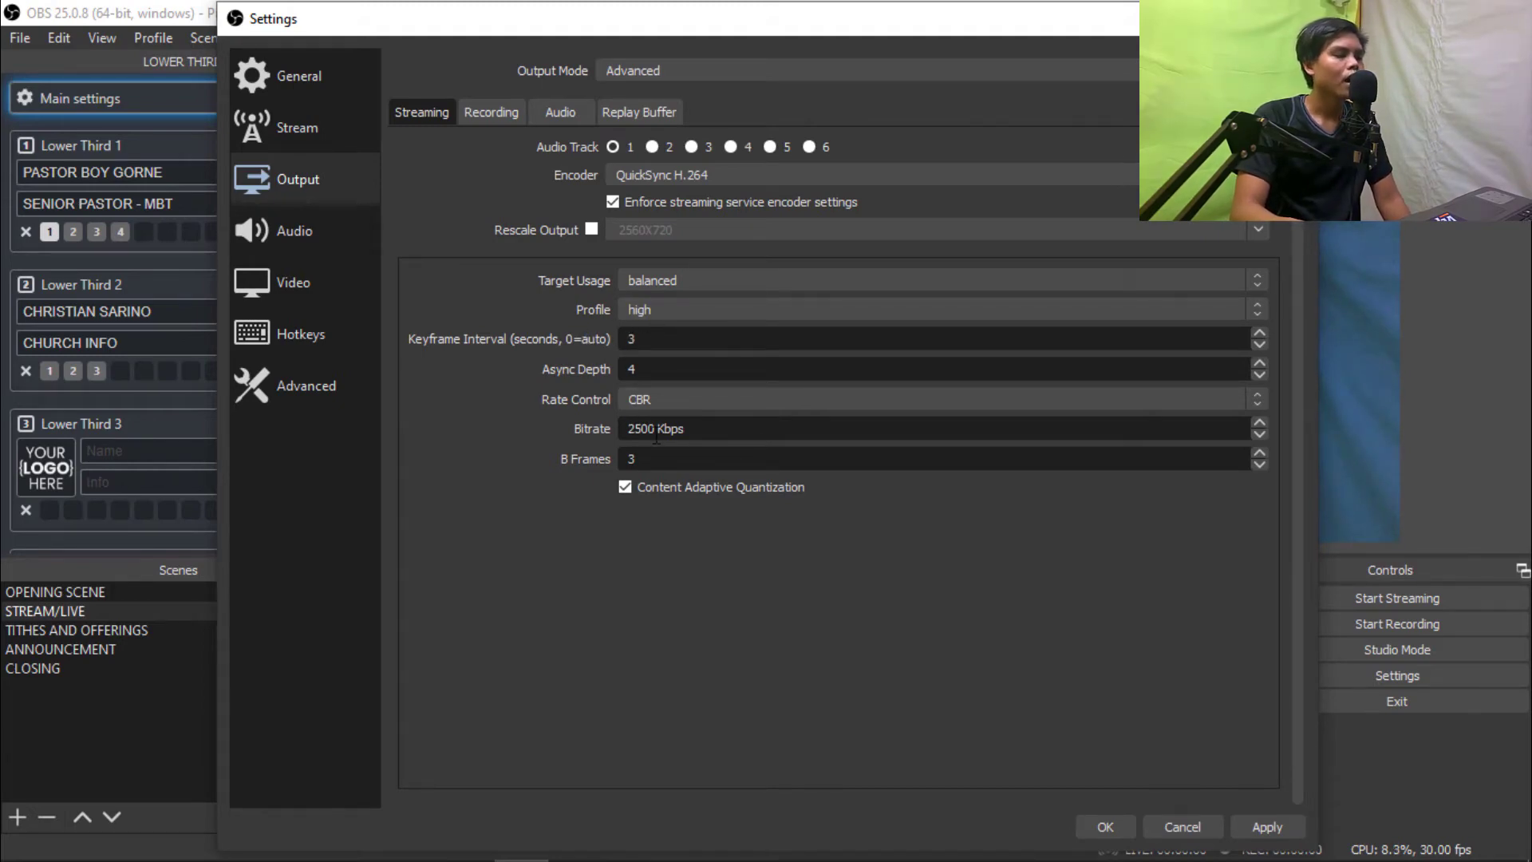
{"action": "left_click", "coordinate": [673, 404]}
{"action": "left_click", "coordinate": [673, 403]}
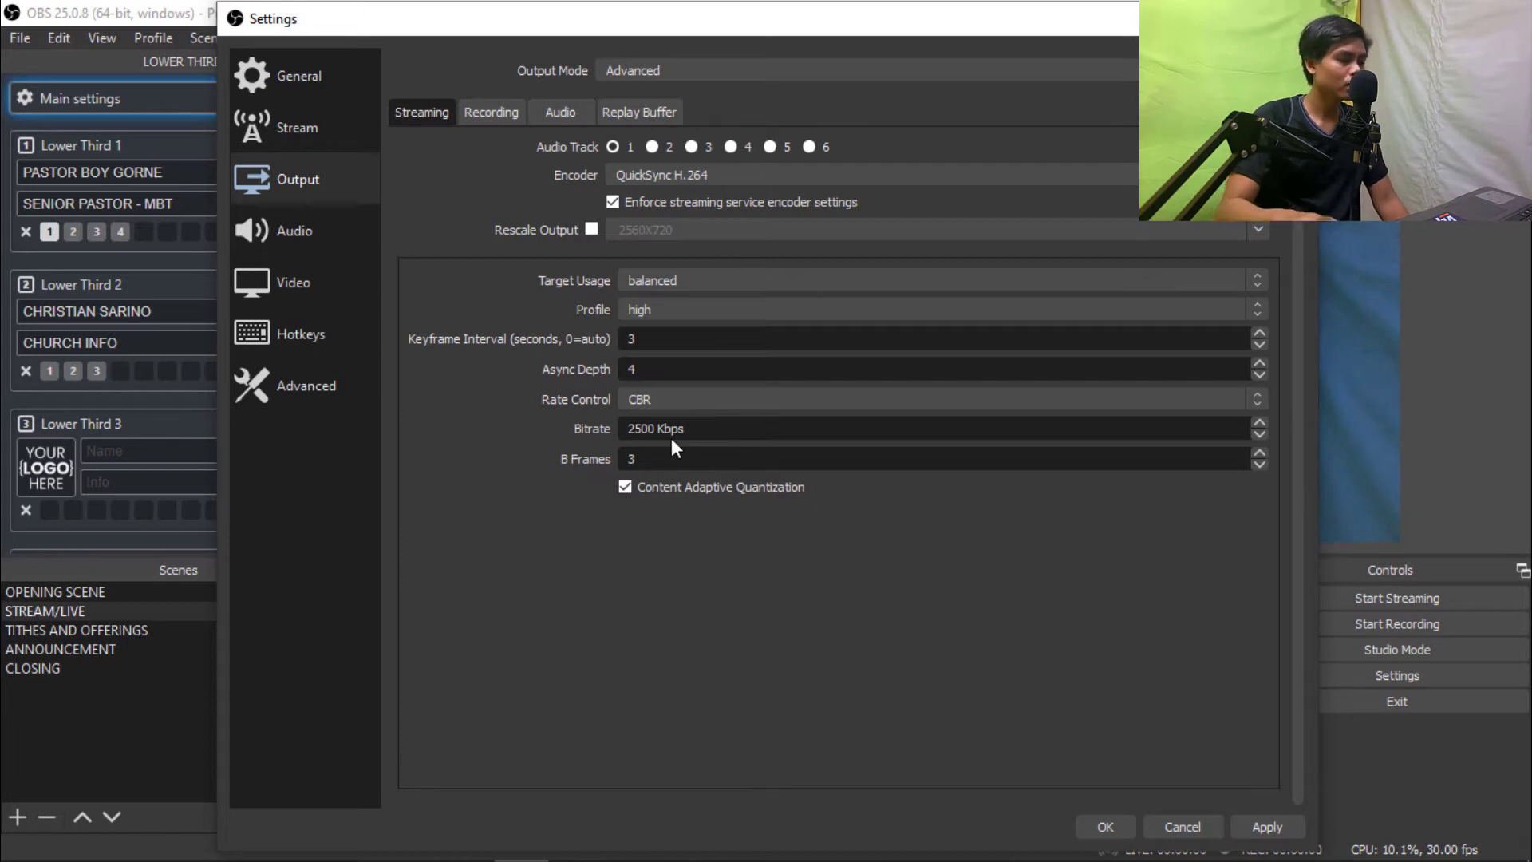
- Switch to Chrome and search Google for speedtest ookla
{"action": "left_click", "coordinate": [317, 852]}
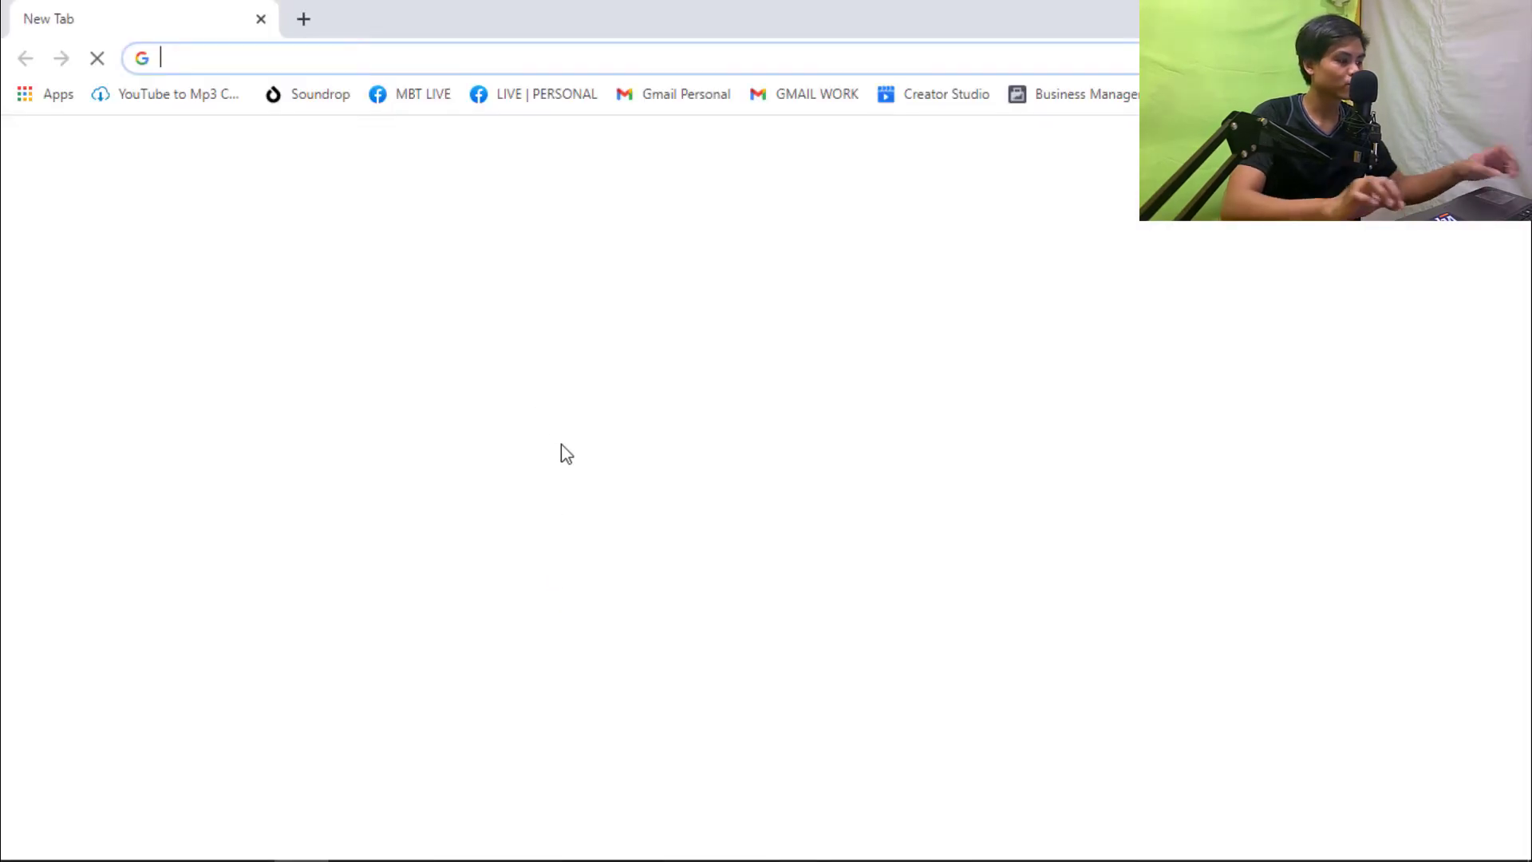
{"action": "type", "text": "peedte"}
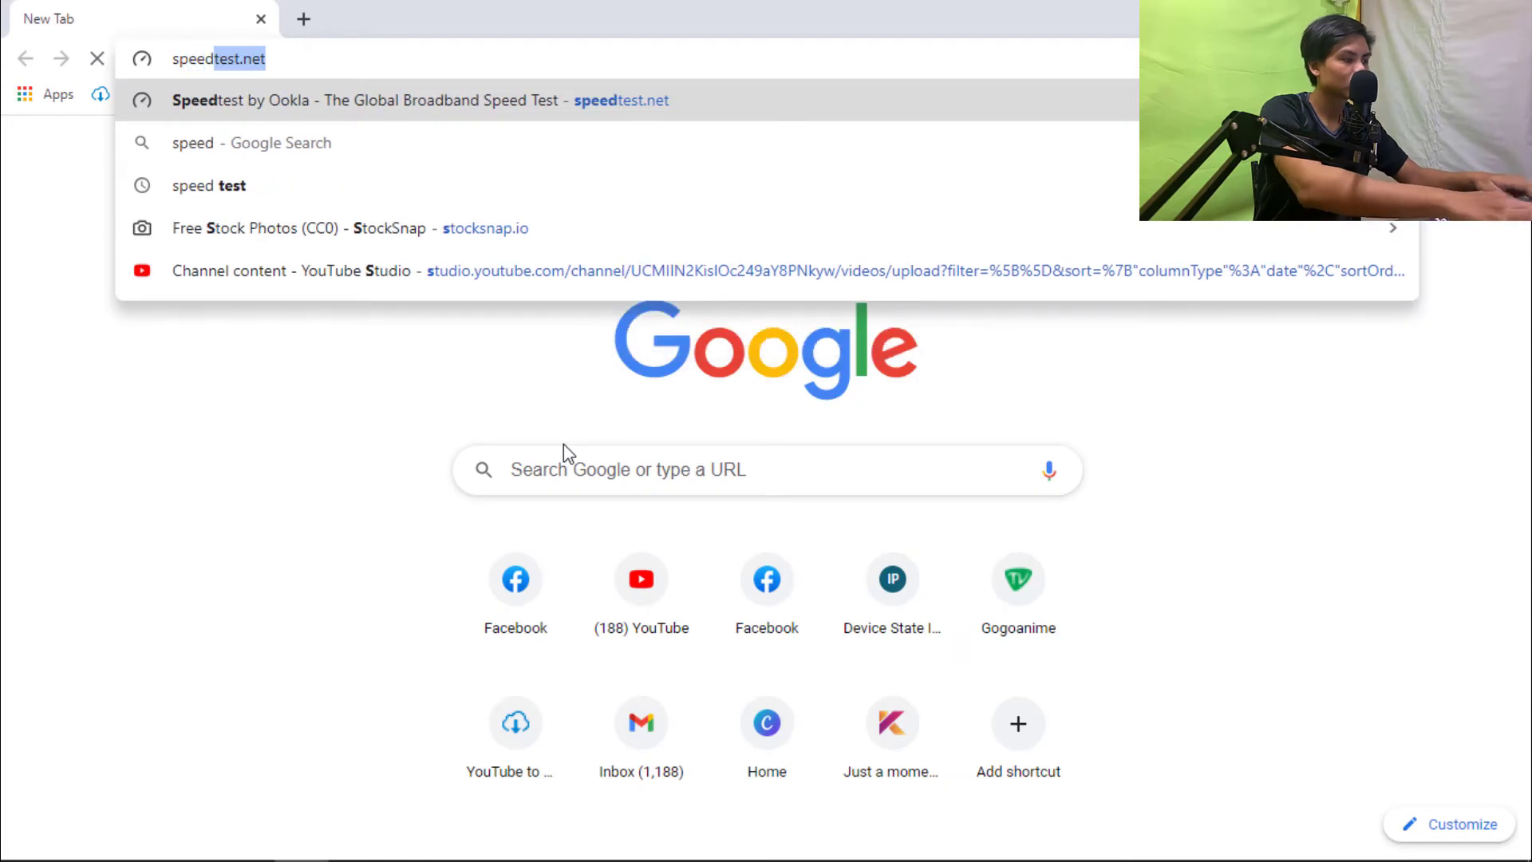
{"action": "key", "text": "BackSpace"}
{"action": "key", "text": "BackSpace"}
{"action": "key", "text": "BackSpace"}
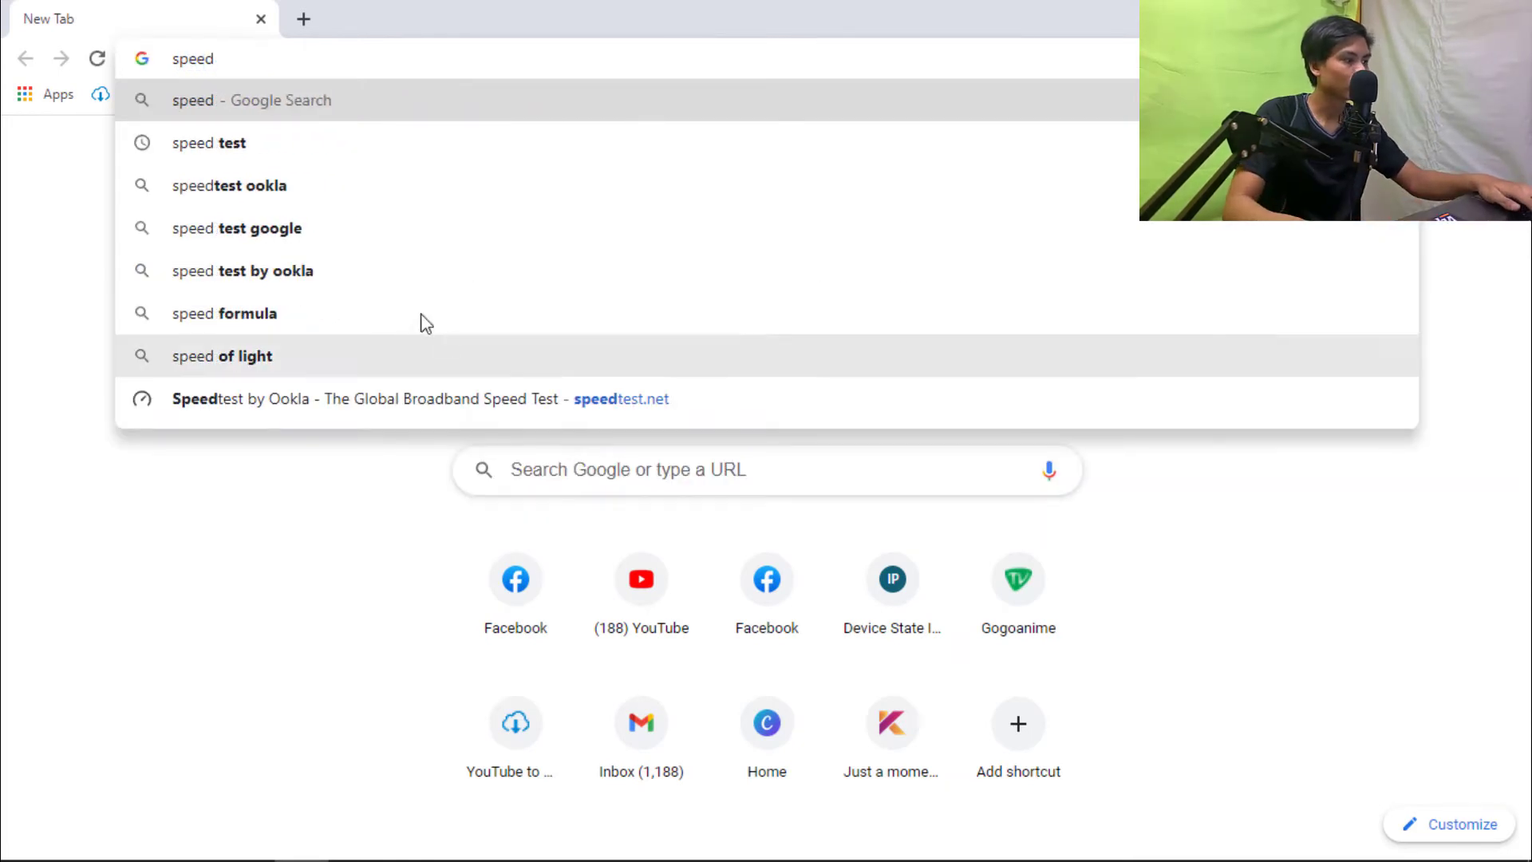
{"action": "left_click", "coordinate": [359, 183]}
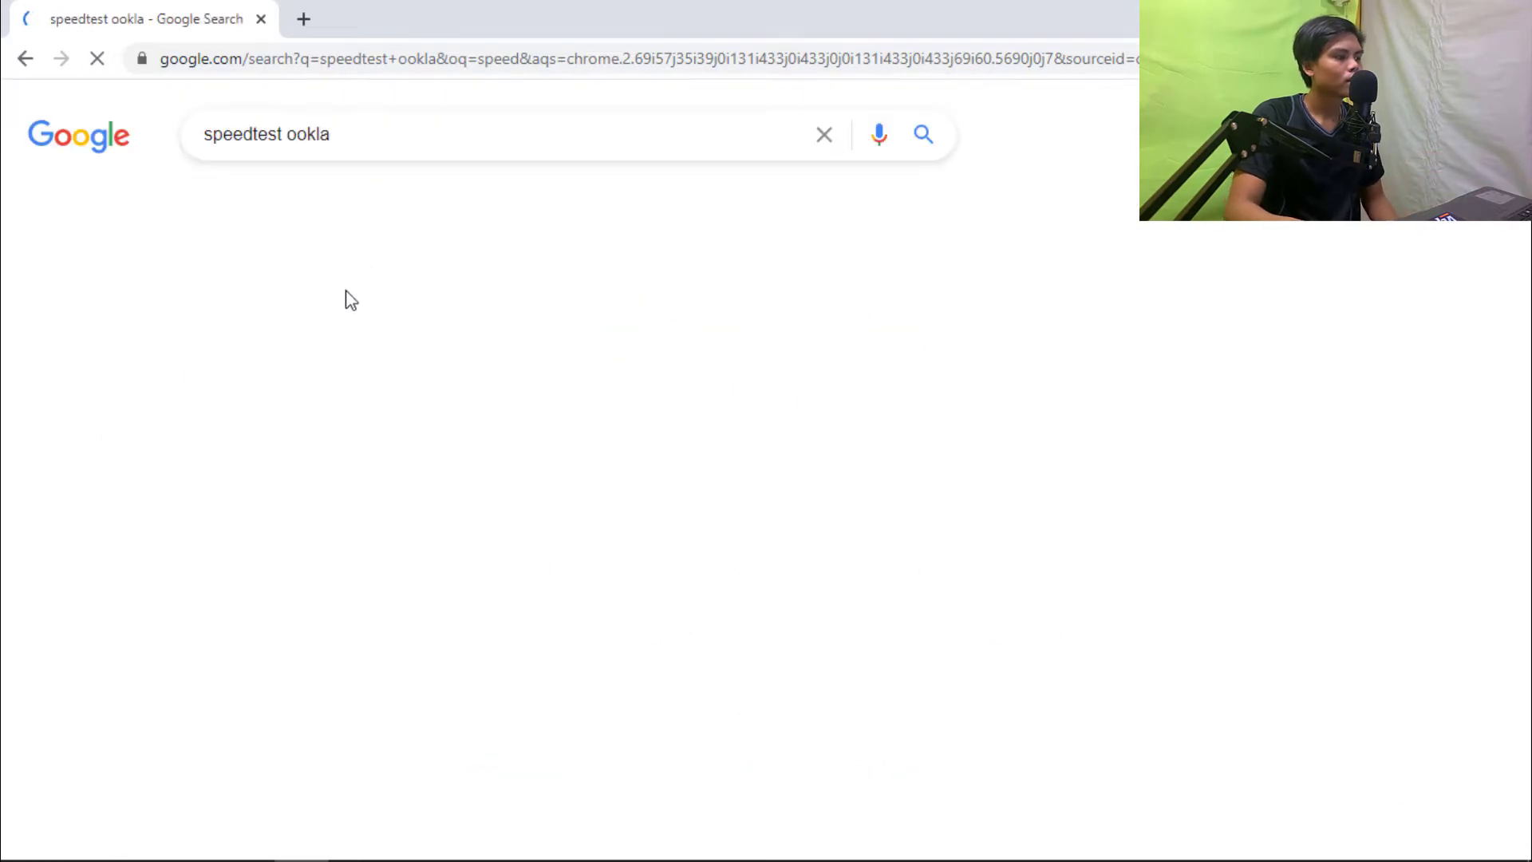
- Open the Speedtest by Ookla site and run a test to measure the internet upload speed
{"action": "left_click", "coordinate": [315, 333]}
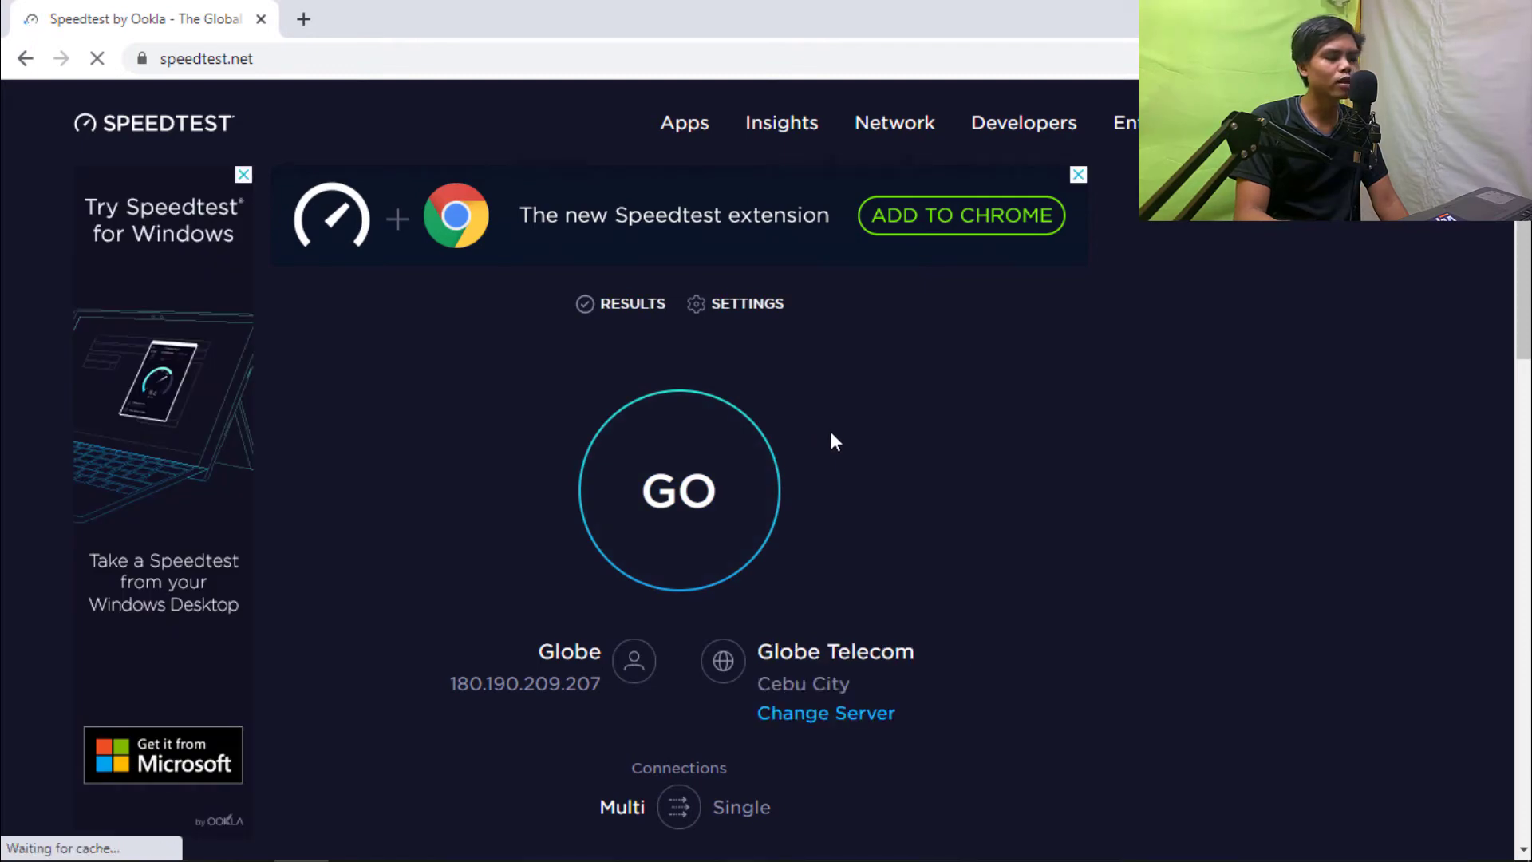
{"action": "left_click", "coordinate": [687, 490]}
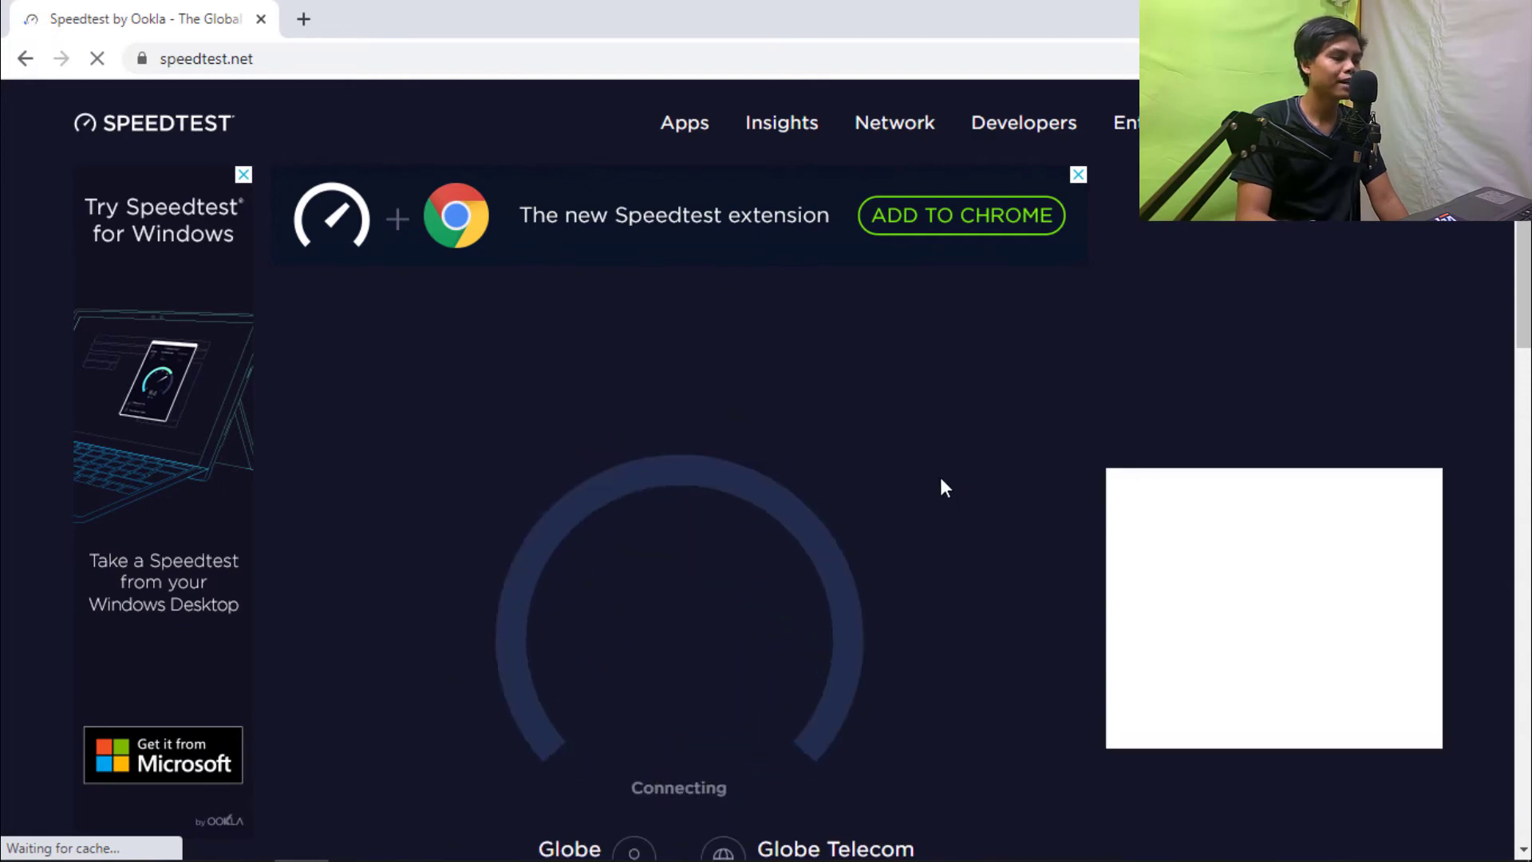
{"action": "scroll", "coordinate": [940, 491], "scroll_direction": "down", "scroll_amount": 1}
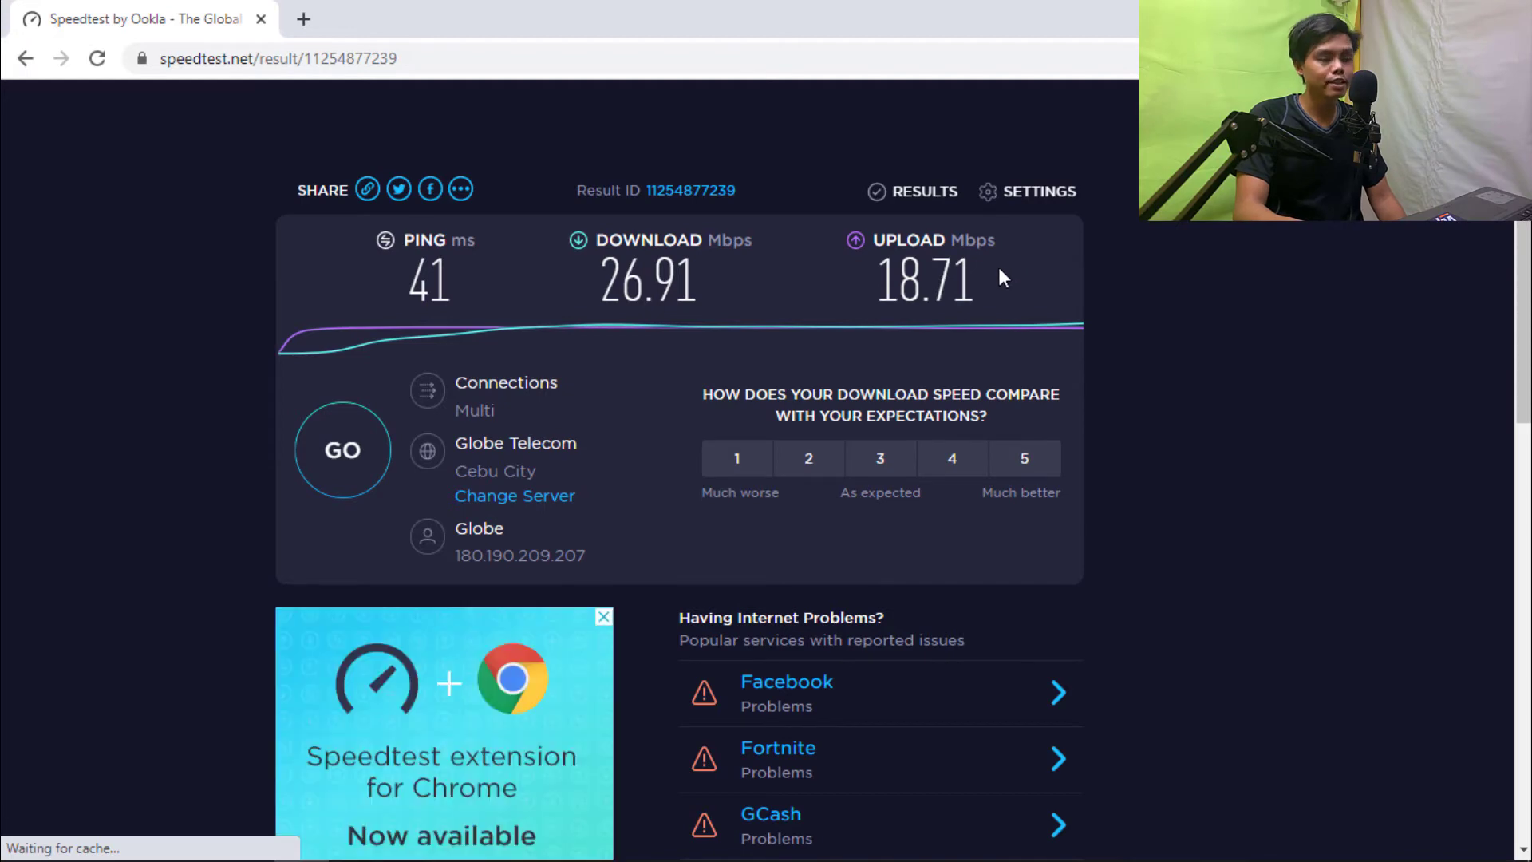
- Switch back to OBS and set the streaming bitrate to 20000 Kbps
{"action": "key", "text": "alt+Tab"}
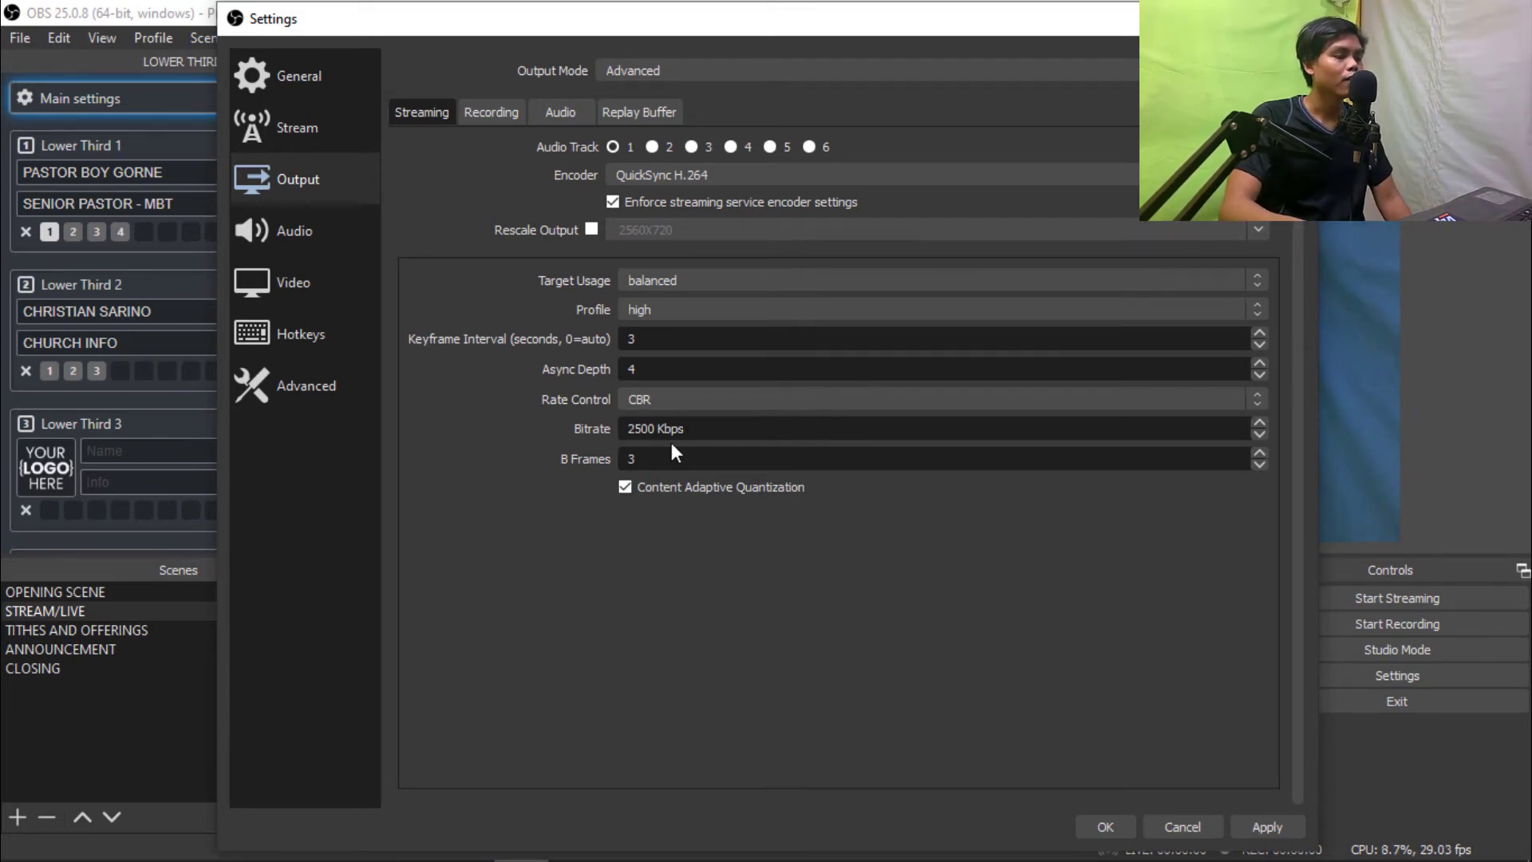
{"action": "left_click_drag", "start_coordinate": [656, 431], "coordinate": [555, 433]}
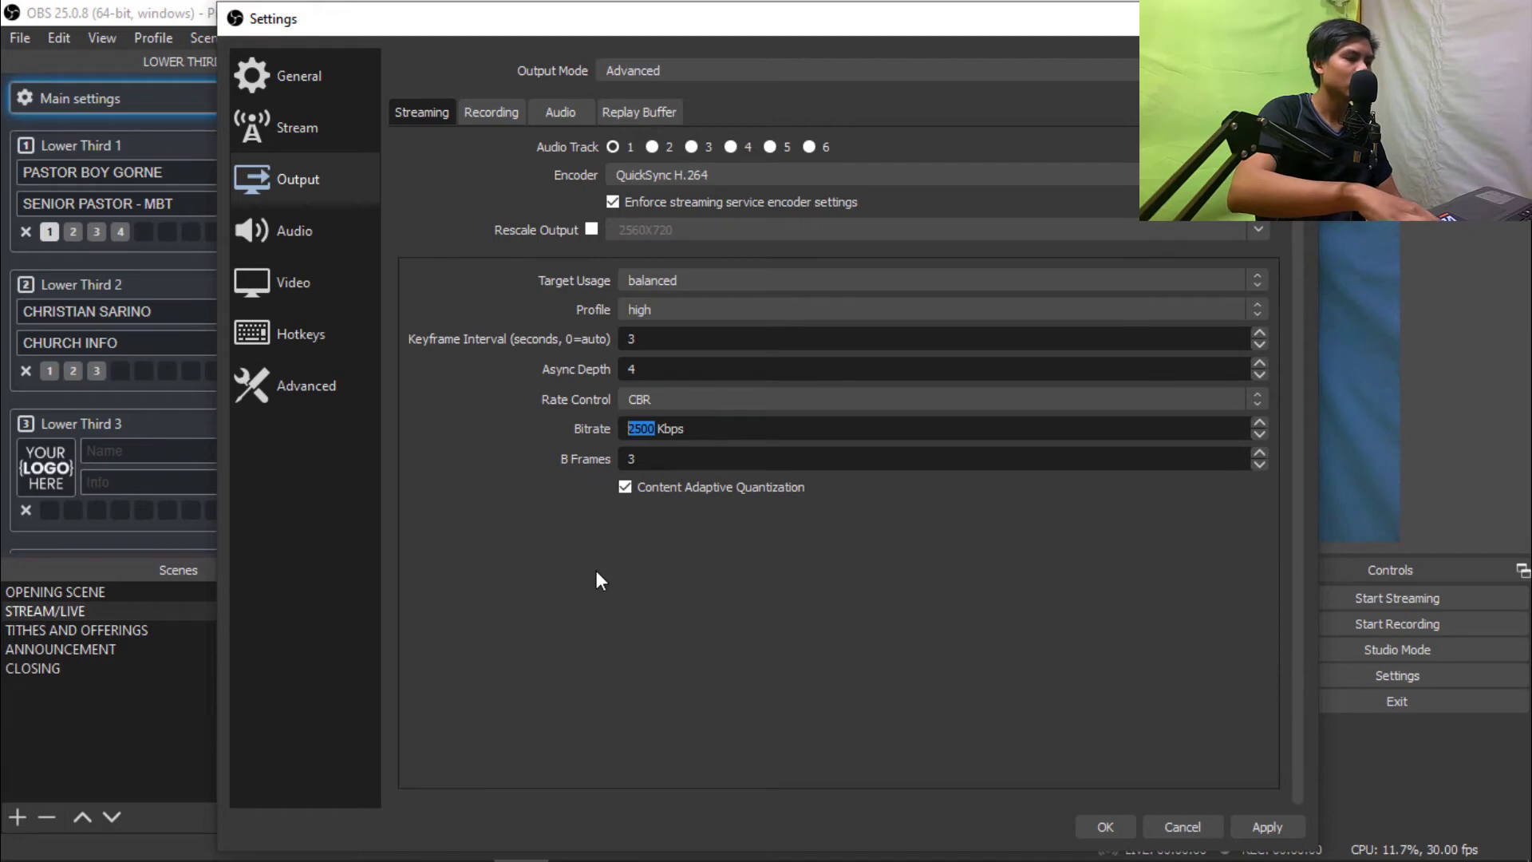
{"action": "type", "text": "20000"}
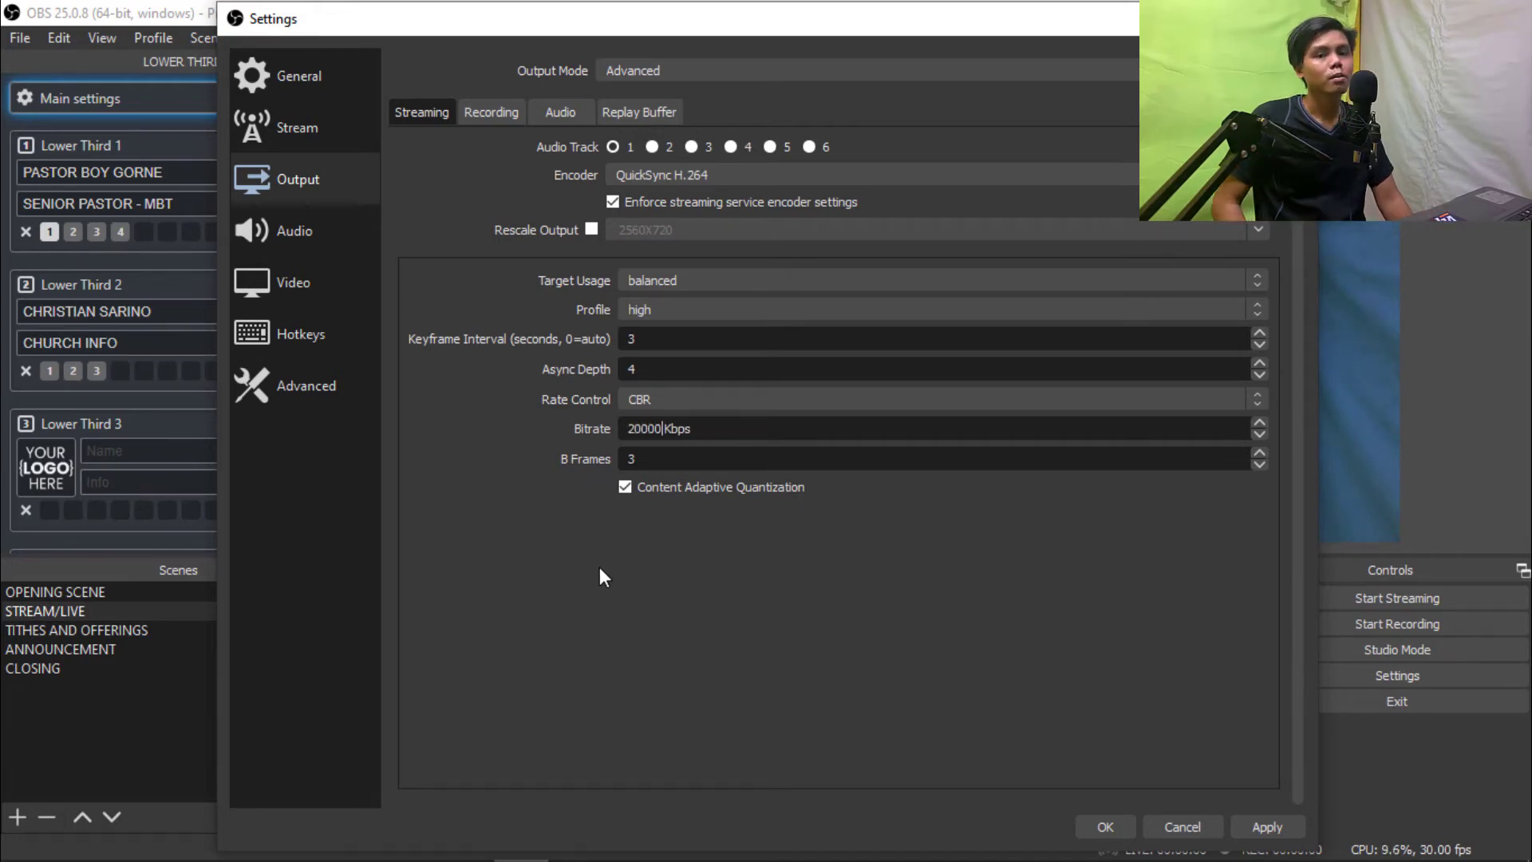
- Set the streaming bitrate to 6000 Kbps
{"action": "key", "text": "BackSpace"}
{"action": "key", "text": "BackSpace"}
{"action": "key", "text": "BackSpace"}
{"action": "key", "text": "BackSpace"}
{"action": "key", "text": "BackSpace"}
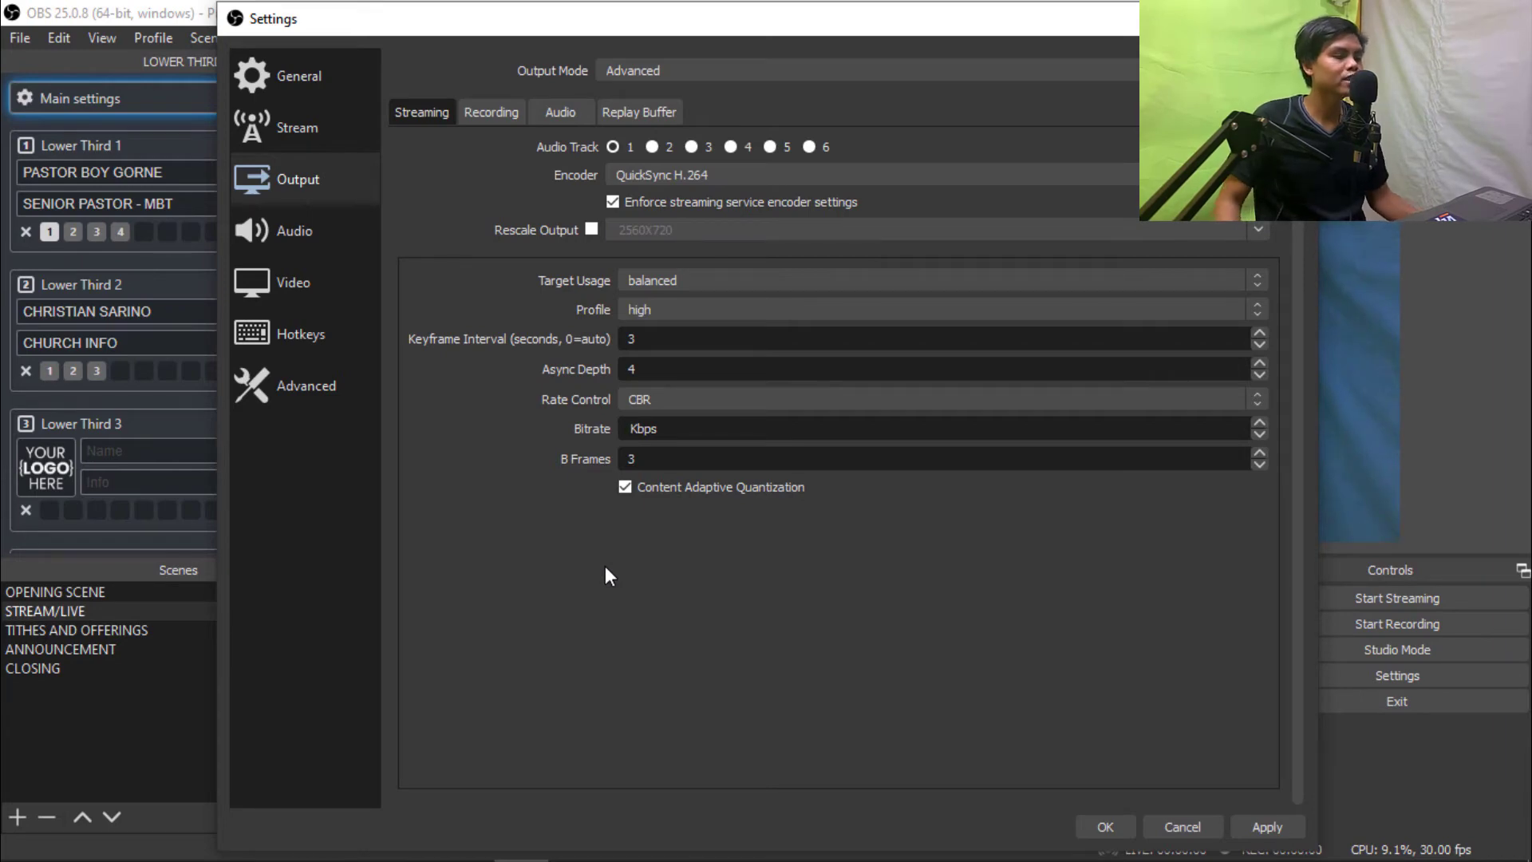
{"action": "type", "text": "6000"}
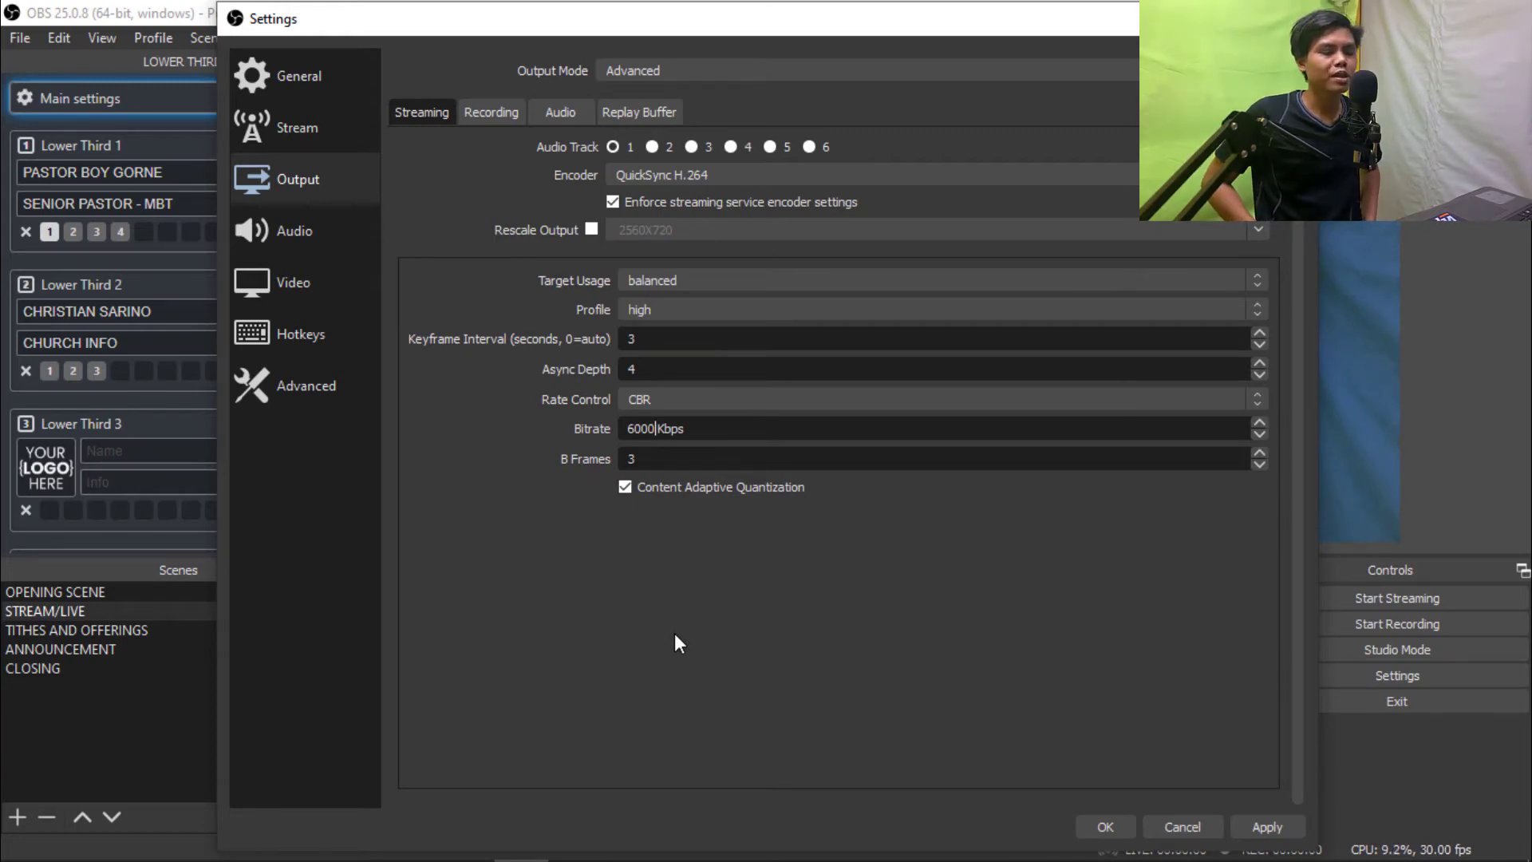
- Lower the streaming bitrate to 5000 Kbps
{"action": "key", "text": "BackSpace"}
{"action": "key", "text": "BackSpace"}
{"action": "key", "text": "BackSpace"}
{"action": "key", "text": "BackSpace"}
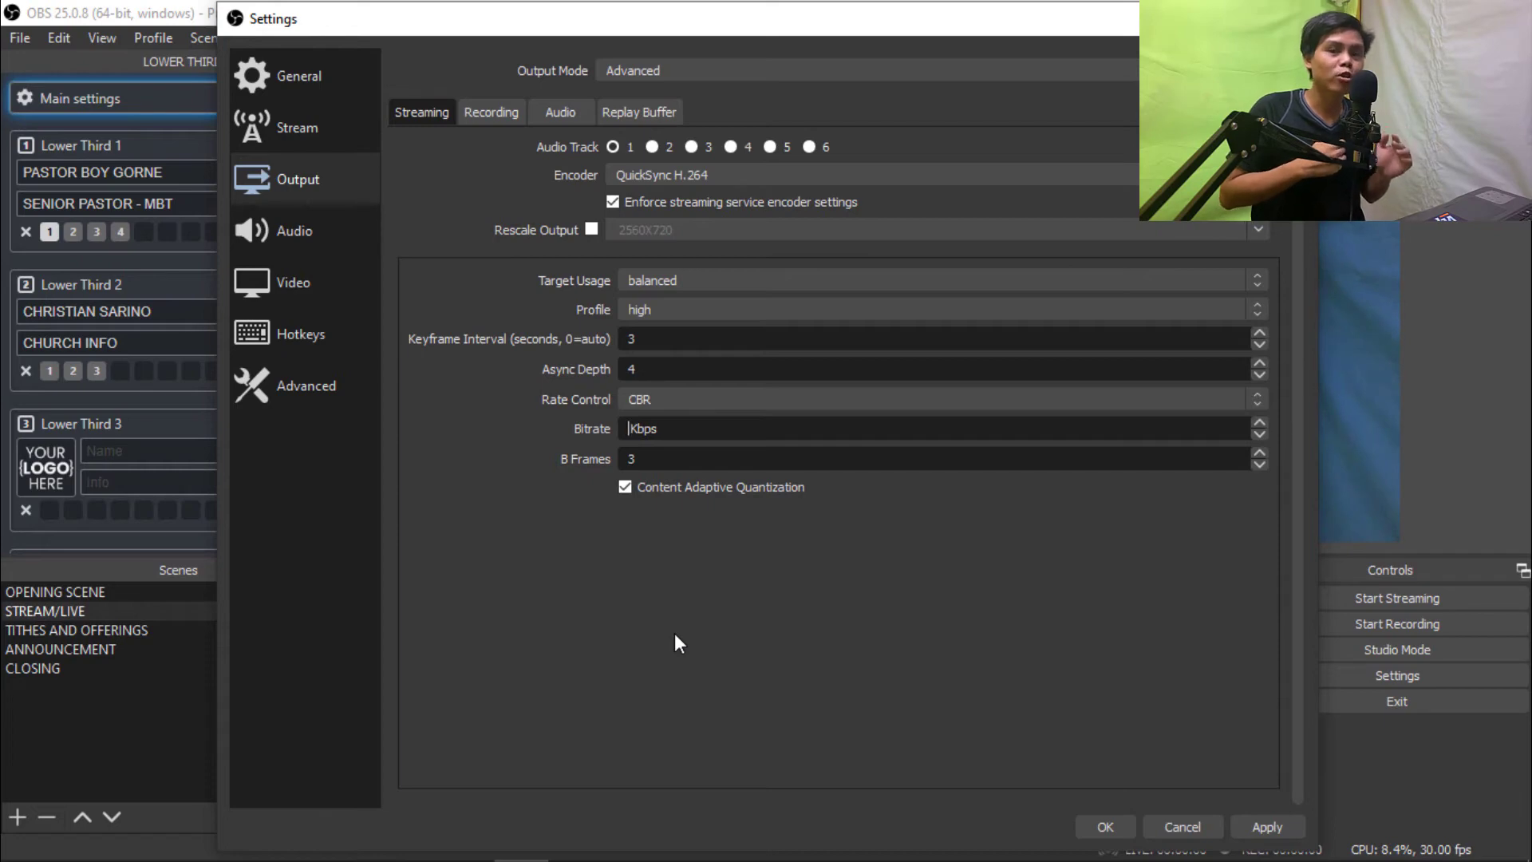
{"action": "type", "text": "5000"}
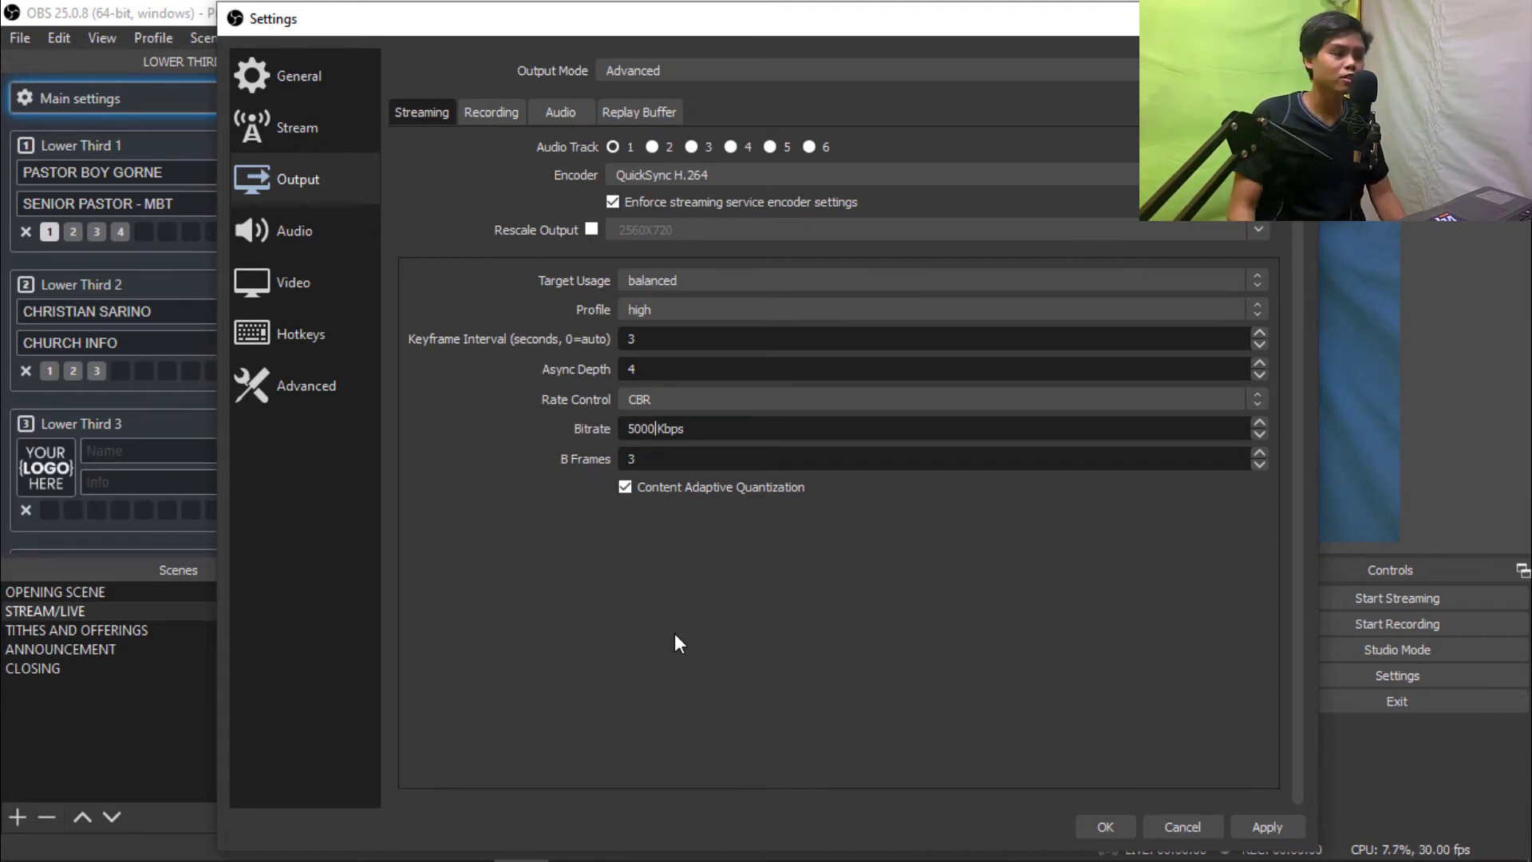
- Lower the streaming bitrate to 2500 Kbps
{"action": "key", "text": "BackSpace"}
{"action": "key", "text": "BackSpace"}
{"action": "key", "text": "BackSpace"}
{"action": "key", "text": "BackSpace"}
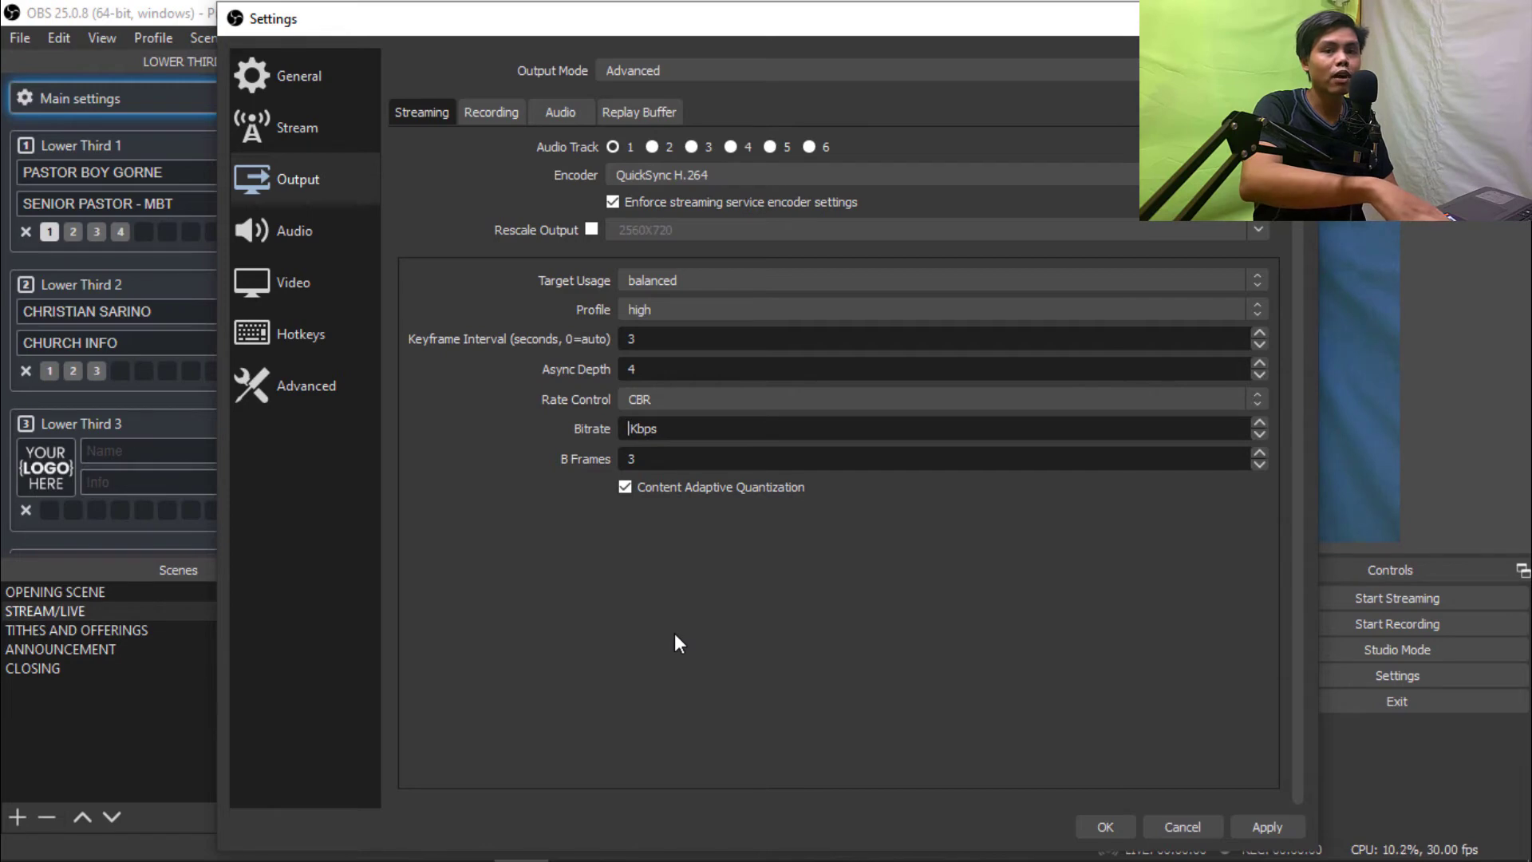
{"action": "type", "text": "2500"}
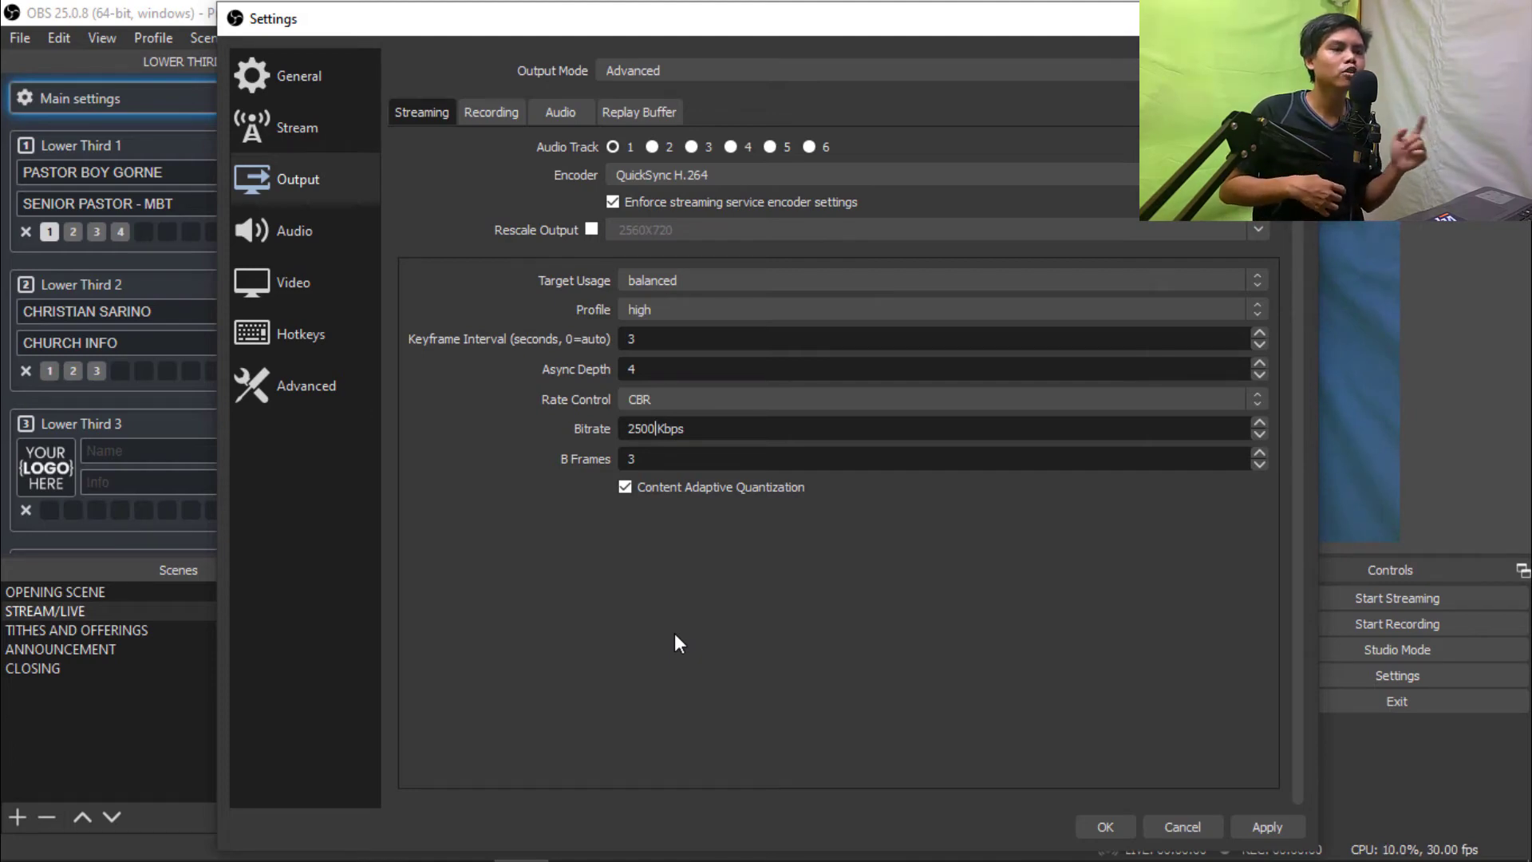
- Lower the streaming bitrate to 800 Kbps
{"action": "key", "text": "BackSpace"}
{"action": "key", "text": "BackSpace"}
{"action": "key", "text": "BackSpace"}
{"action": "key", "text": "BackSpace"}
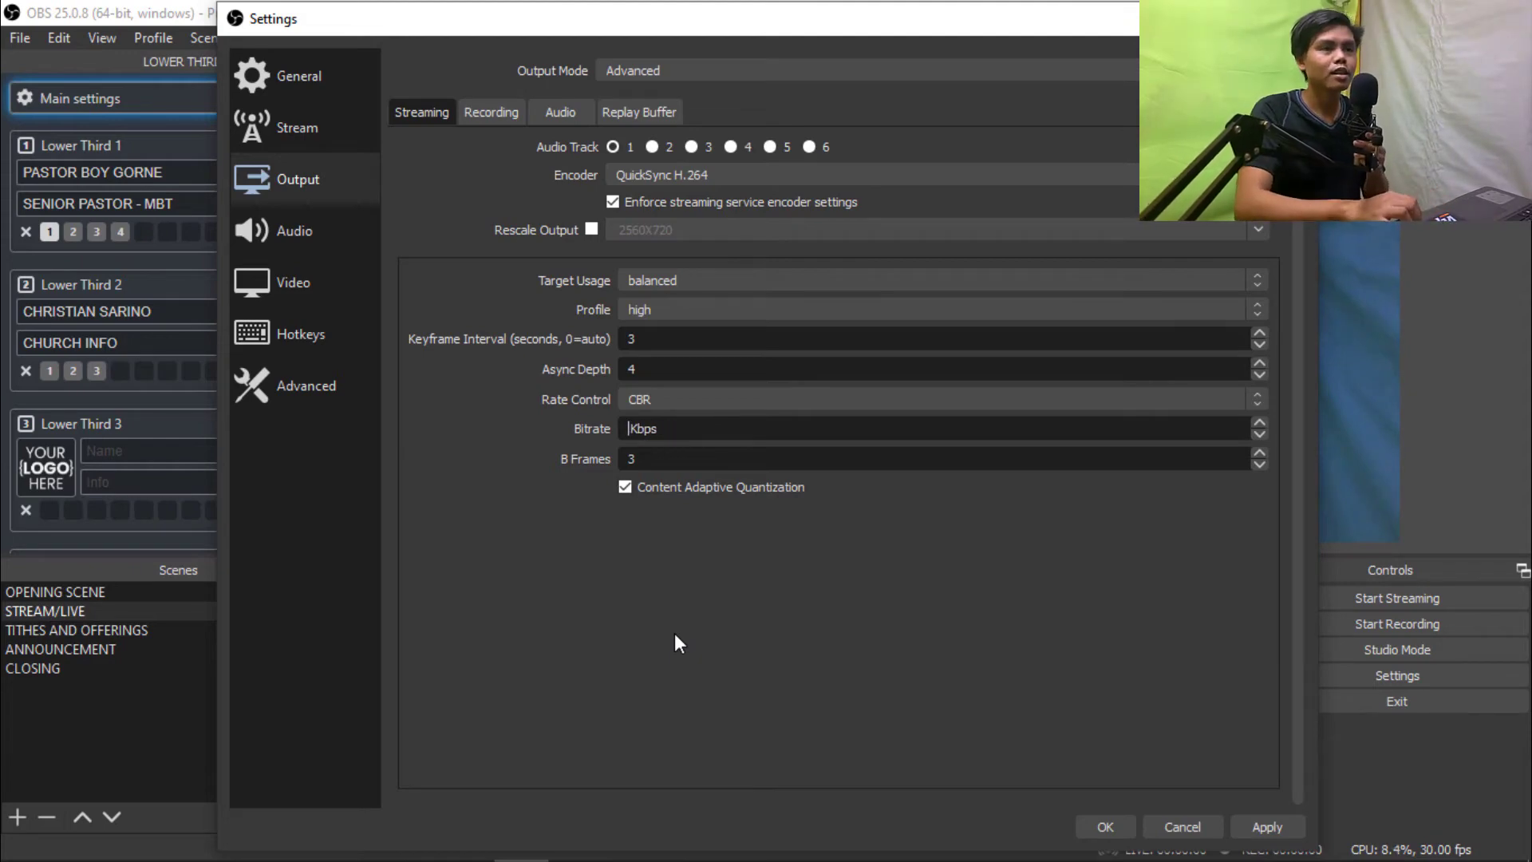
{"action": "type", "text": "800"}
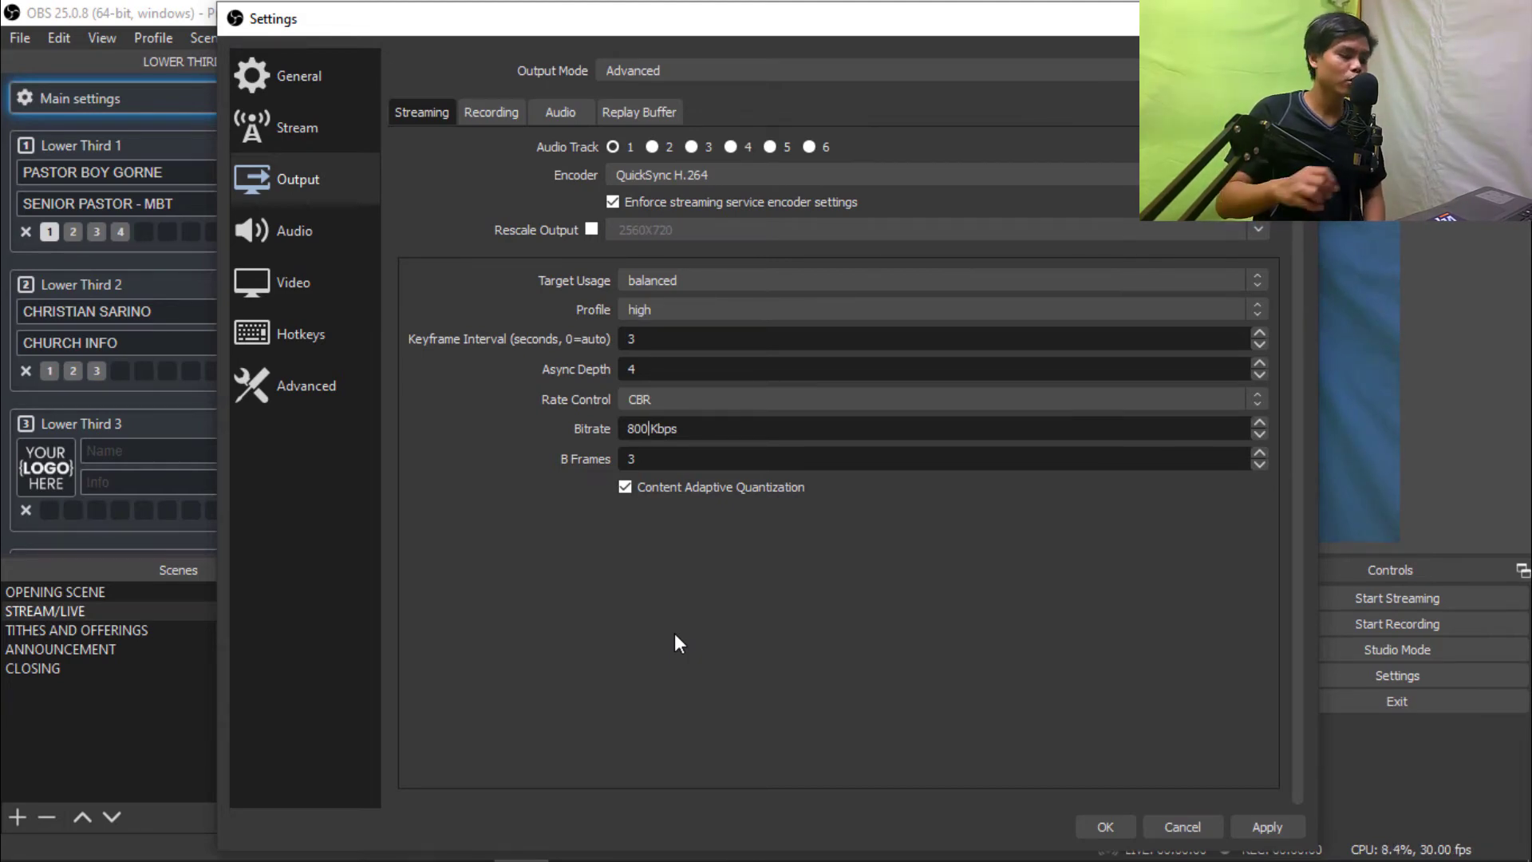
- Raise the streaming bitrate to 3000 Kbps
{"action": "key", "text": "BackSpace"}
{"action": "key", "text": "BackSpace"}
{"action": "key", "text": "BackSpace"}
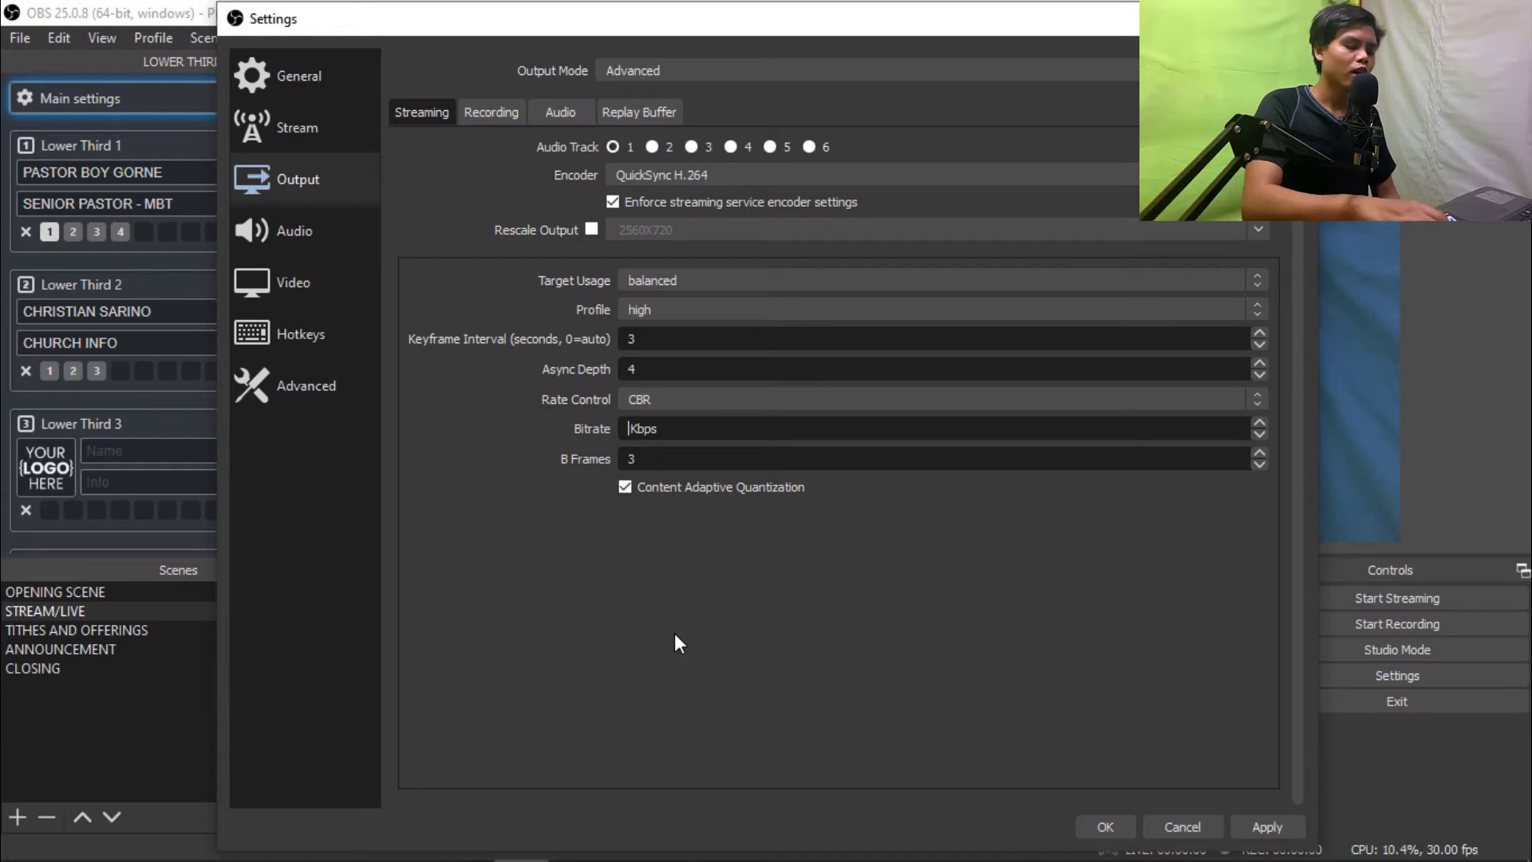
{"action": "type", "text": "3000"}
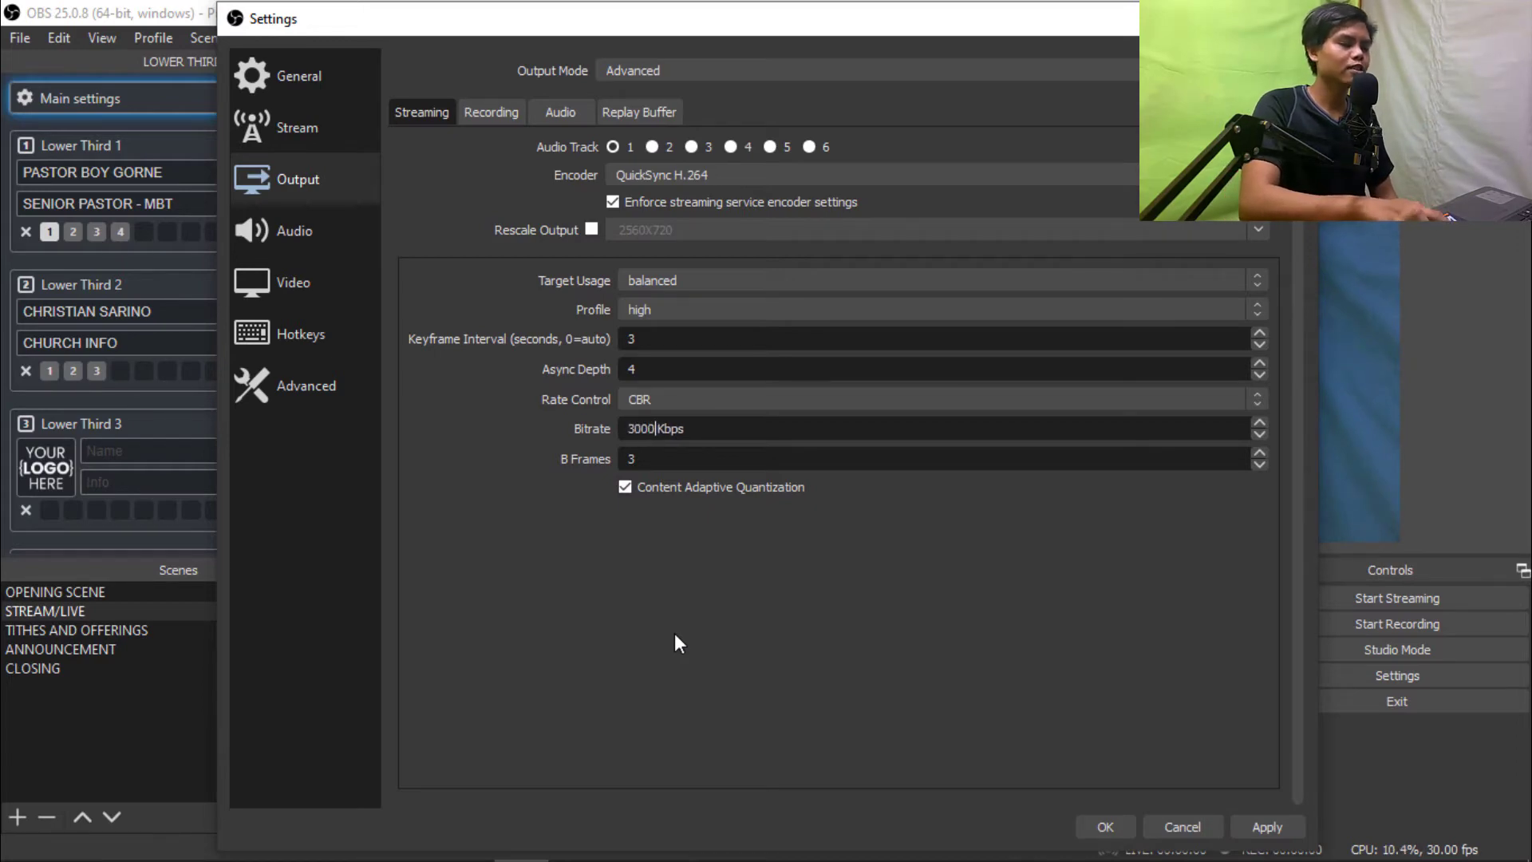
- Replace the streaming bitrate with 2500 Kbps
{"action": "key", "text": "BackSpace"}
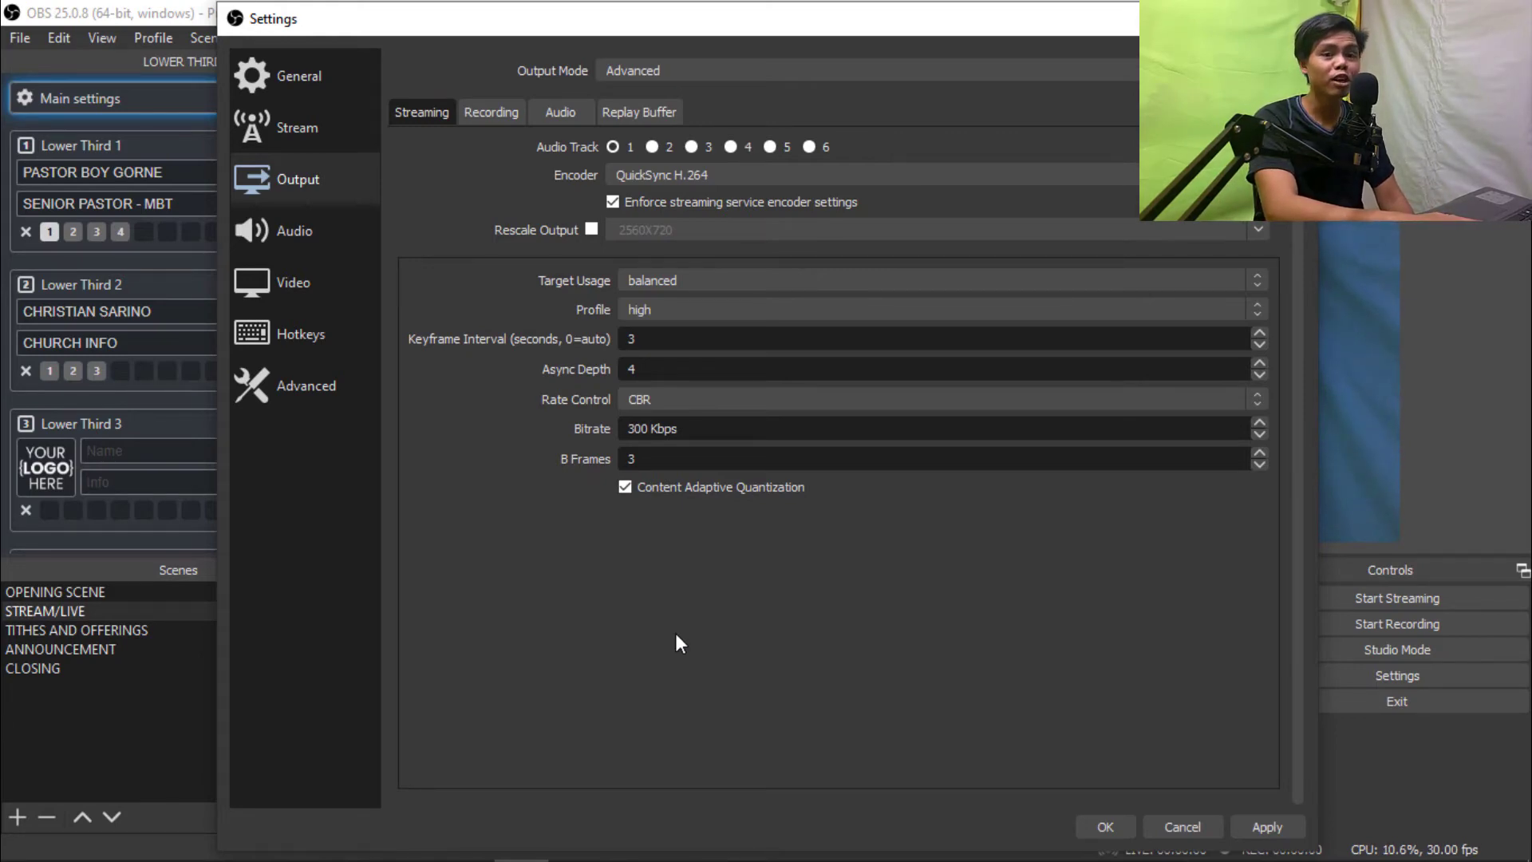
{"action": "key", "text": "BackSpace"}
{"action": "key", "text": "BackSpace"}
{"action": "key", "text": "BackSpace"}
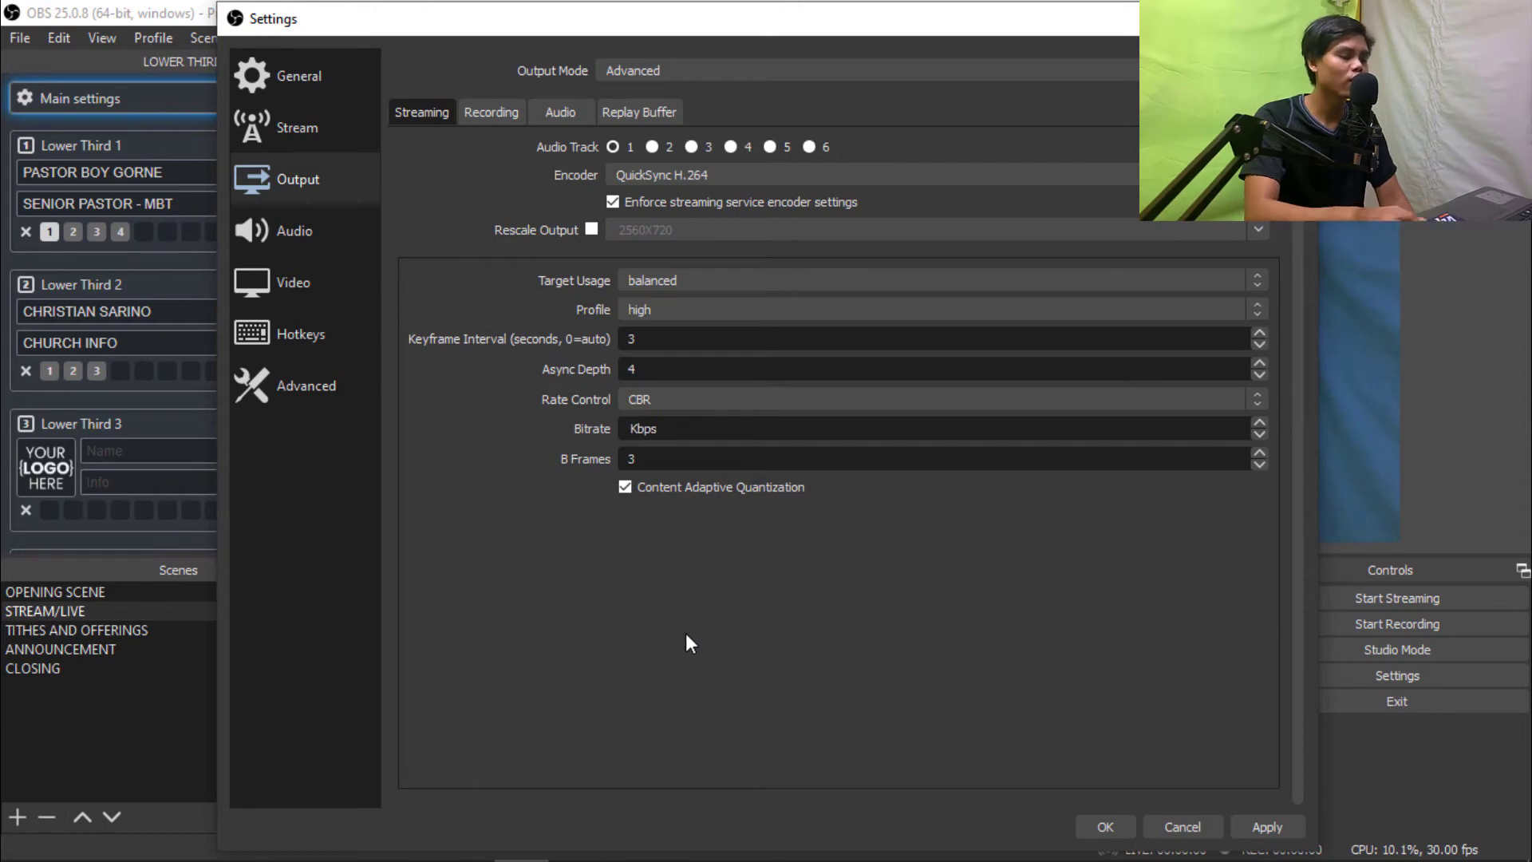
{"action": "type", "text": "2500"}
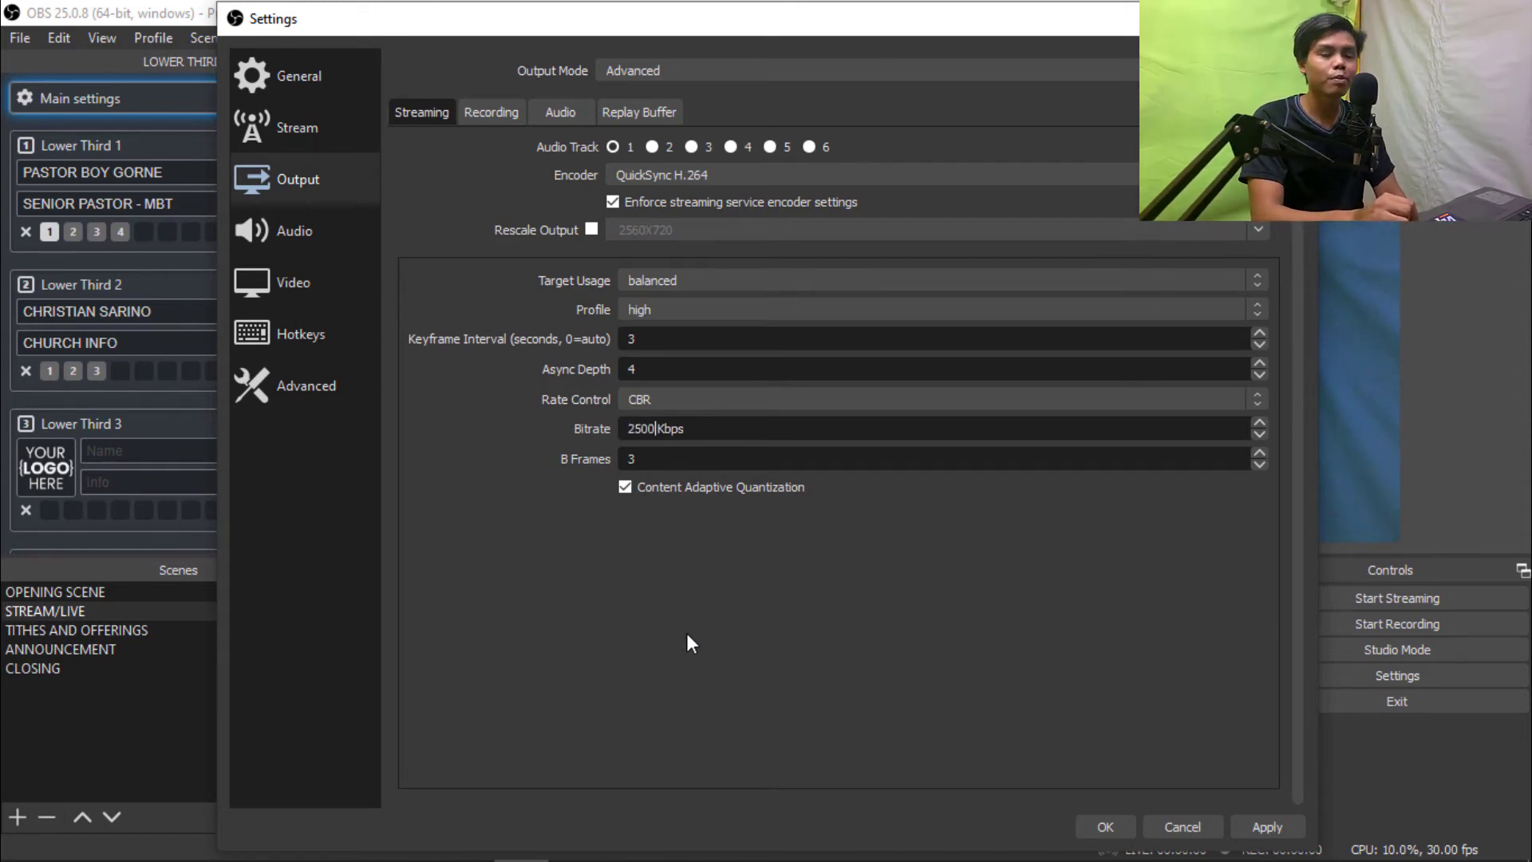
- Reduce the streaming bitrate to 500 Kbps
{"action": "key", "text": "BackSpace"}
{"action": "key", "text": "BackSpace"}
{"action": "key", "text": "BackSpace"}
{"action": "key", "text": "BackSpace"}
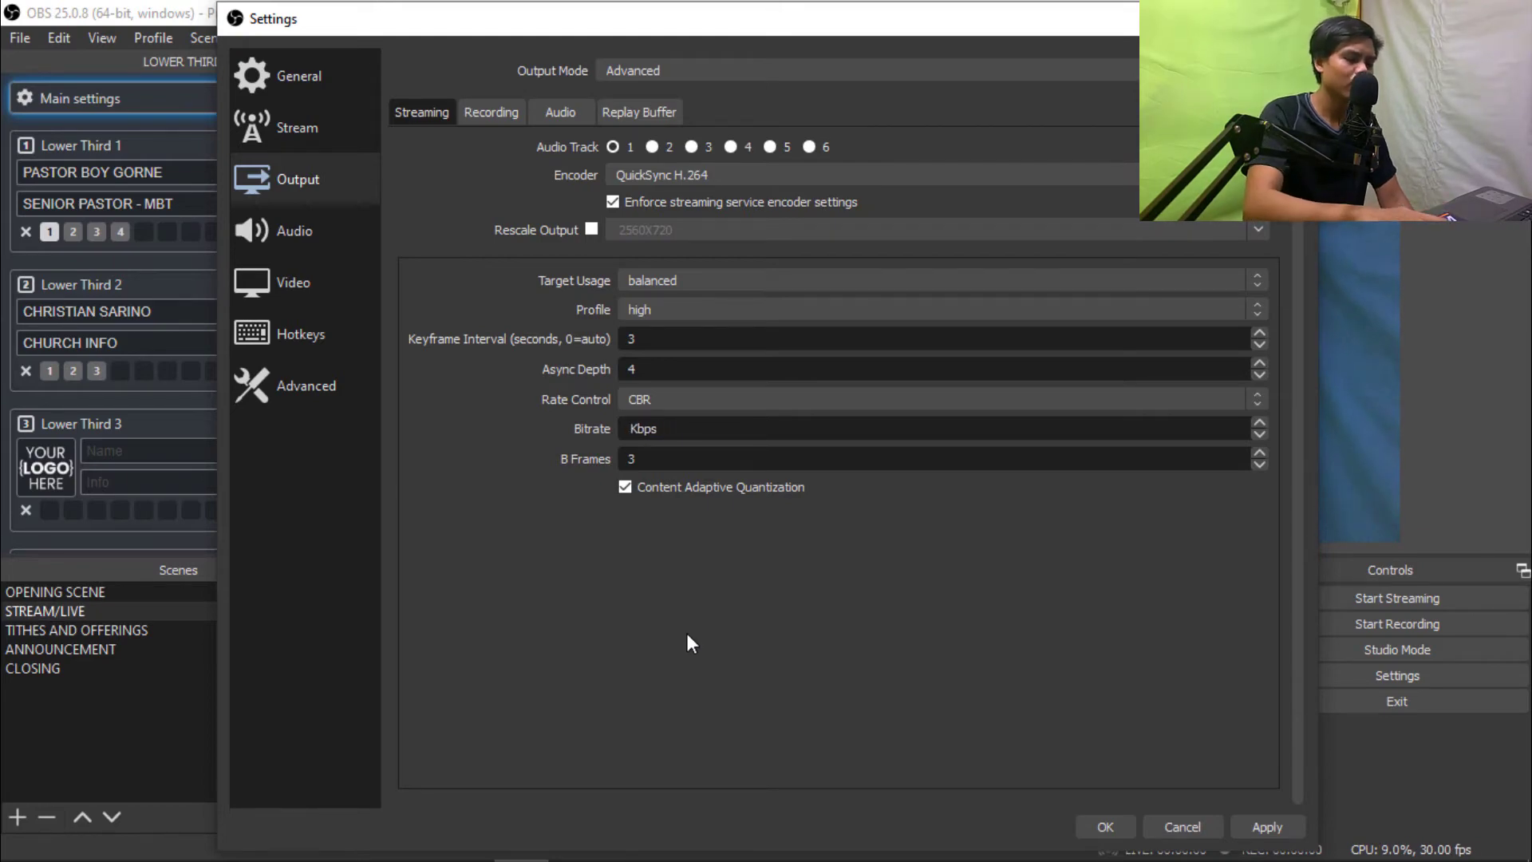
{"action": "type", "text": "500"}
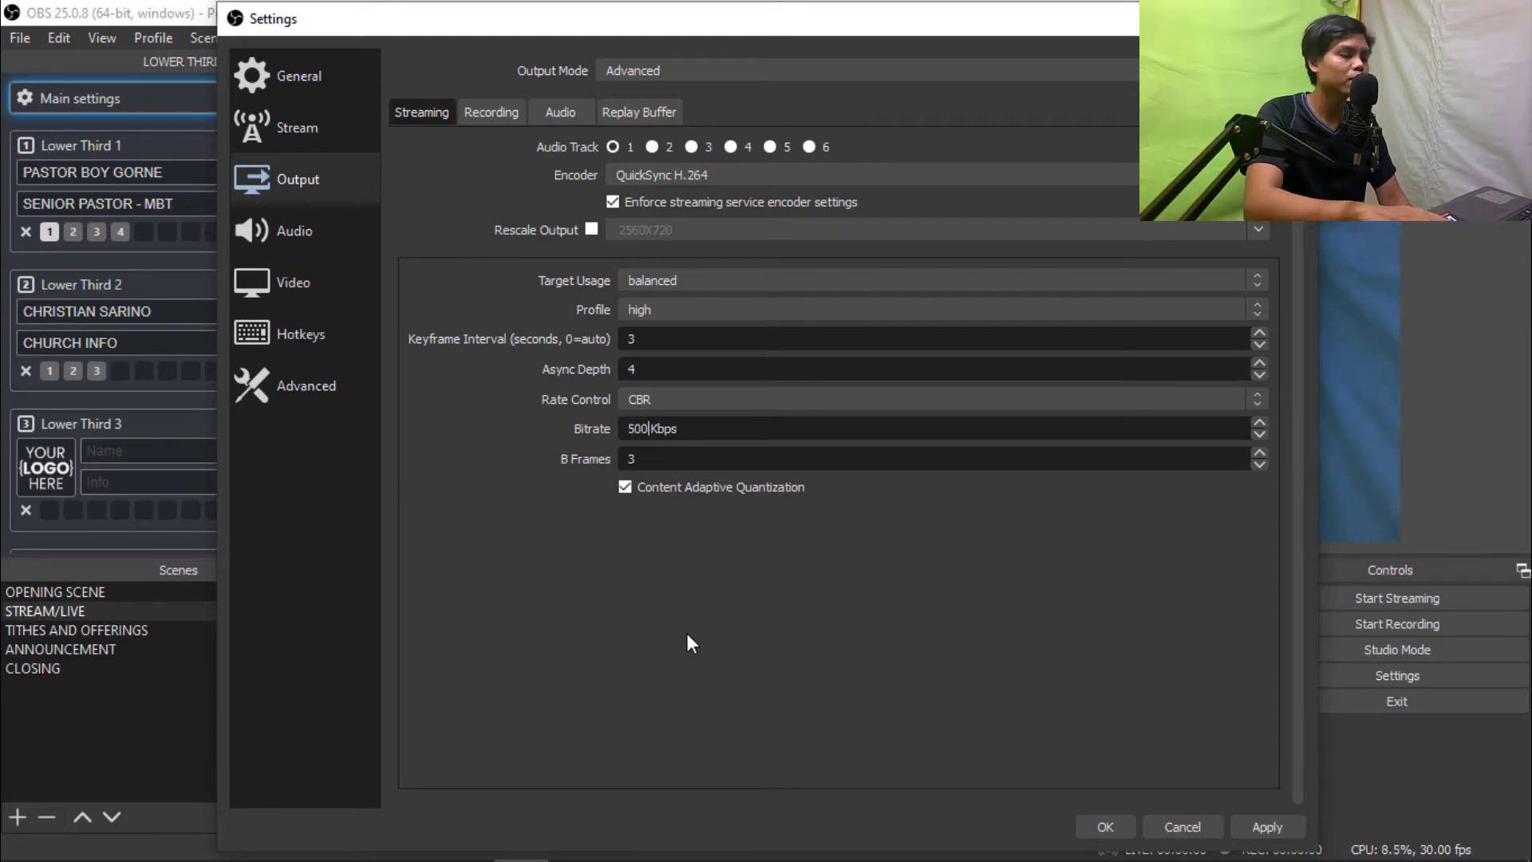
- Change the streaming bitrate to 800 Kbps
{"action": "key", "text": "BackSpace"}
{"action": "key", "text": "BackSpace"}
{"action": "key", "text": "BackSpace"}
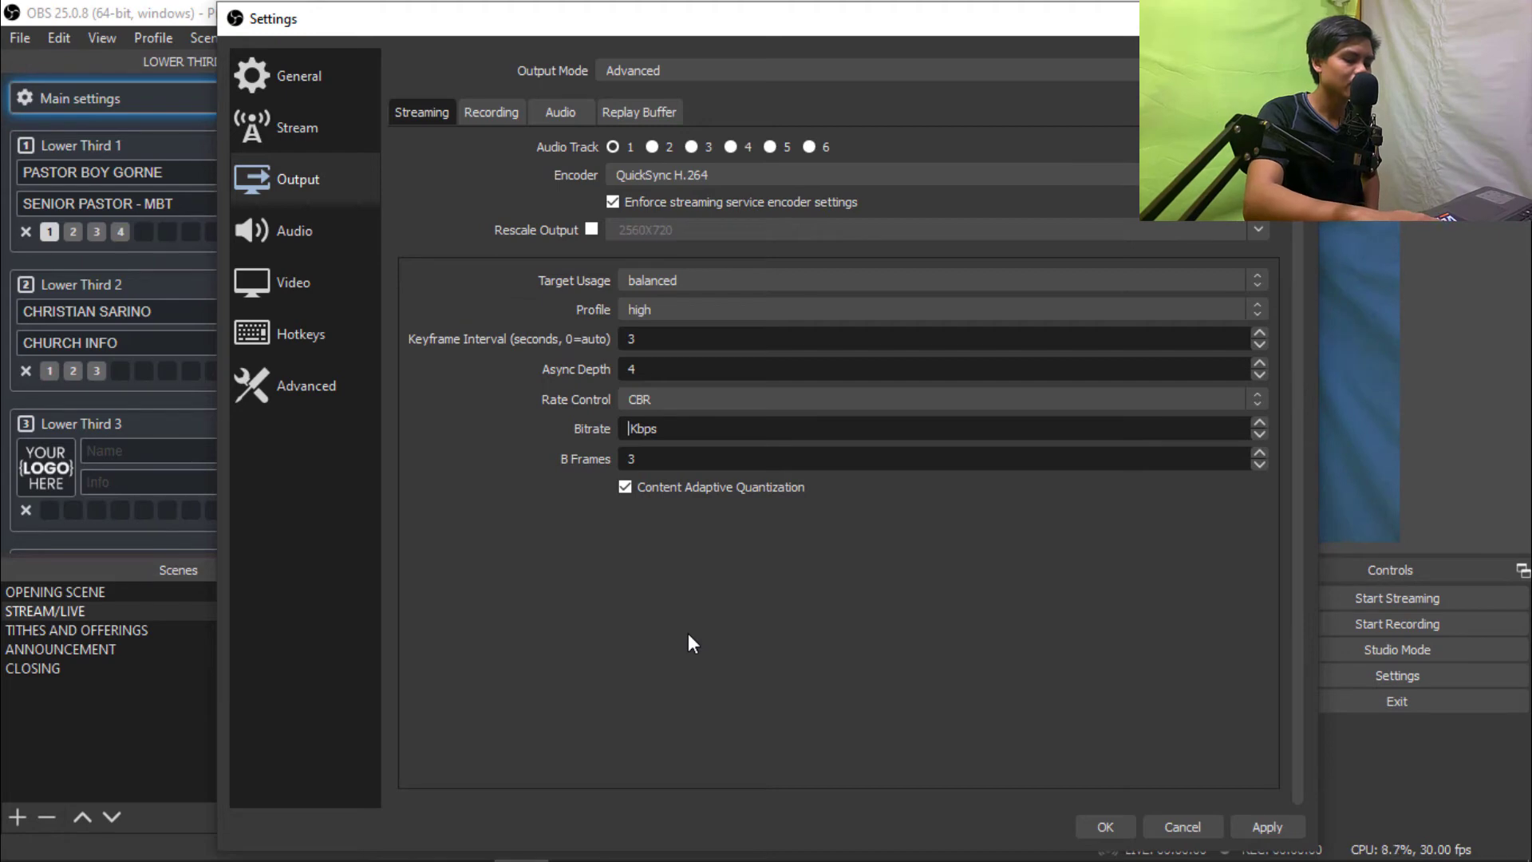
{"action": "type", "text": "800"}
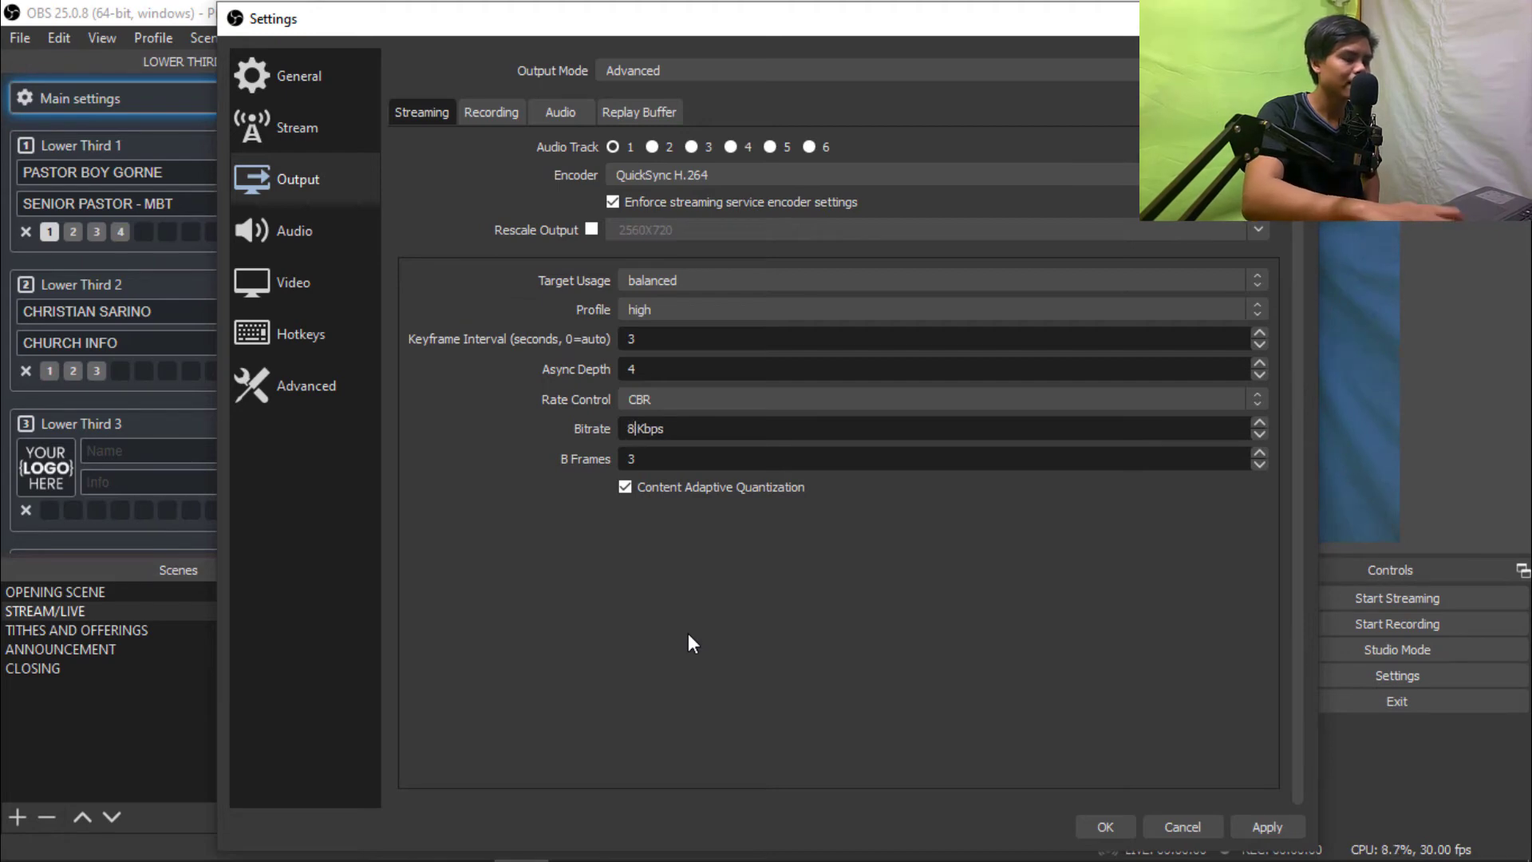
- Increase the streaming bitrate to 2500 Kbps
{"action": "key", "text": "BackSpace"}
{"action": "key", "text": "BackSpace"}
{"action": "key", "text": "BackSpace"}
{"action": "type", "text": "2500"}
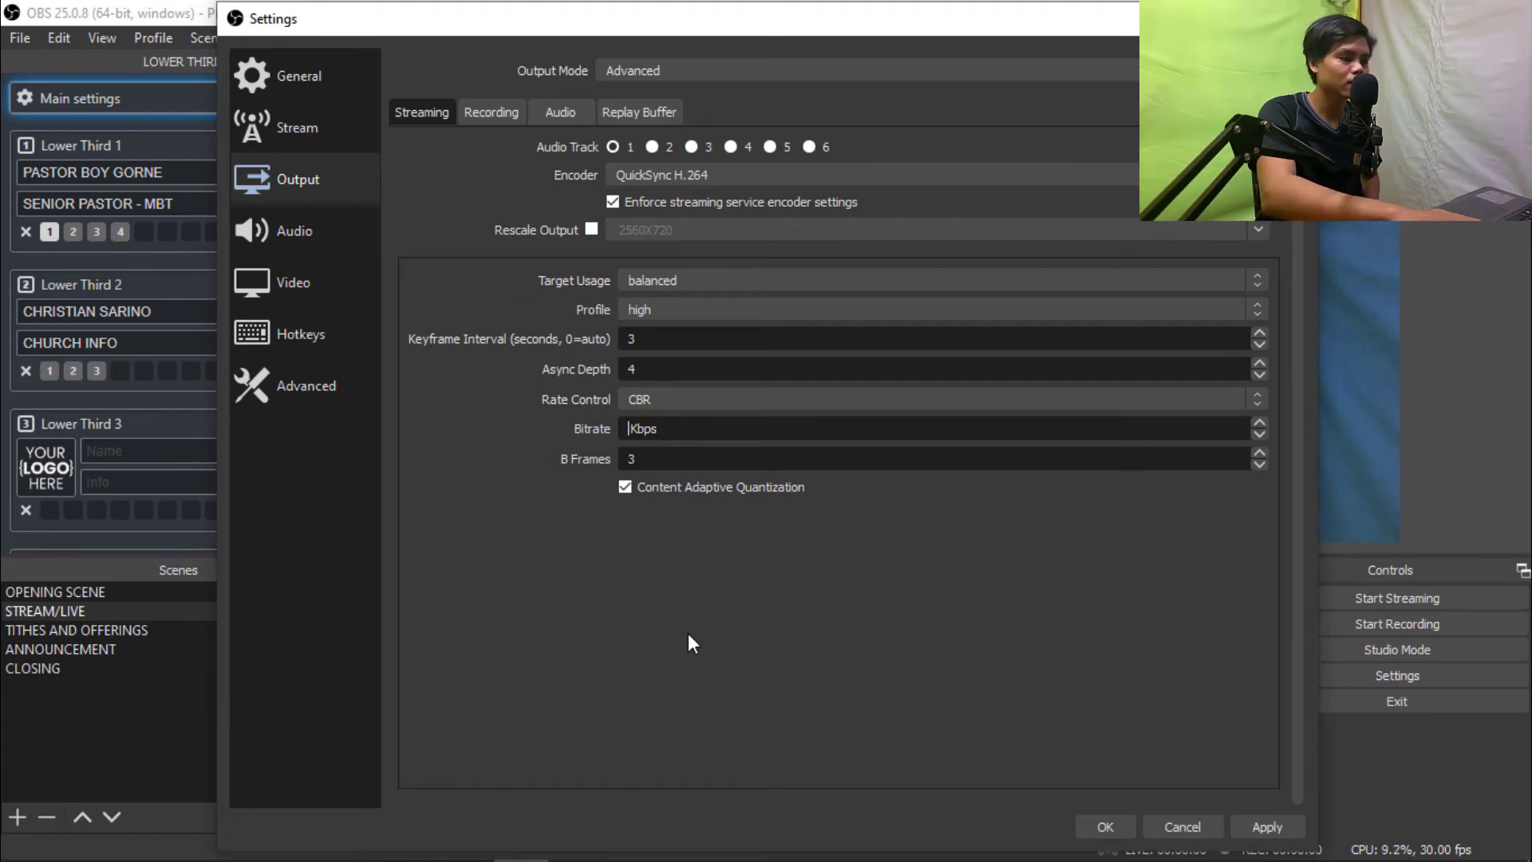
- Increase the streaming bitrate to 5000 Kbps
{"action": "key", "text": "BackSpace"}
{"action": "key", "text": "BackSpace"}
{"action": "key", "text": "BackSpace"}
{"action": "key", "text": "BackSpace"}
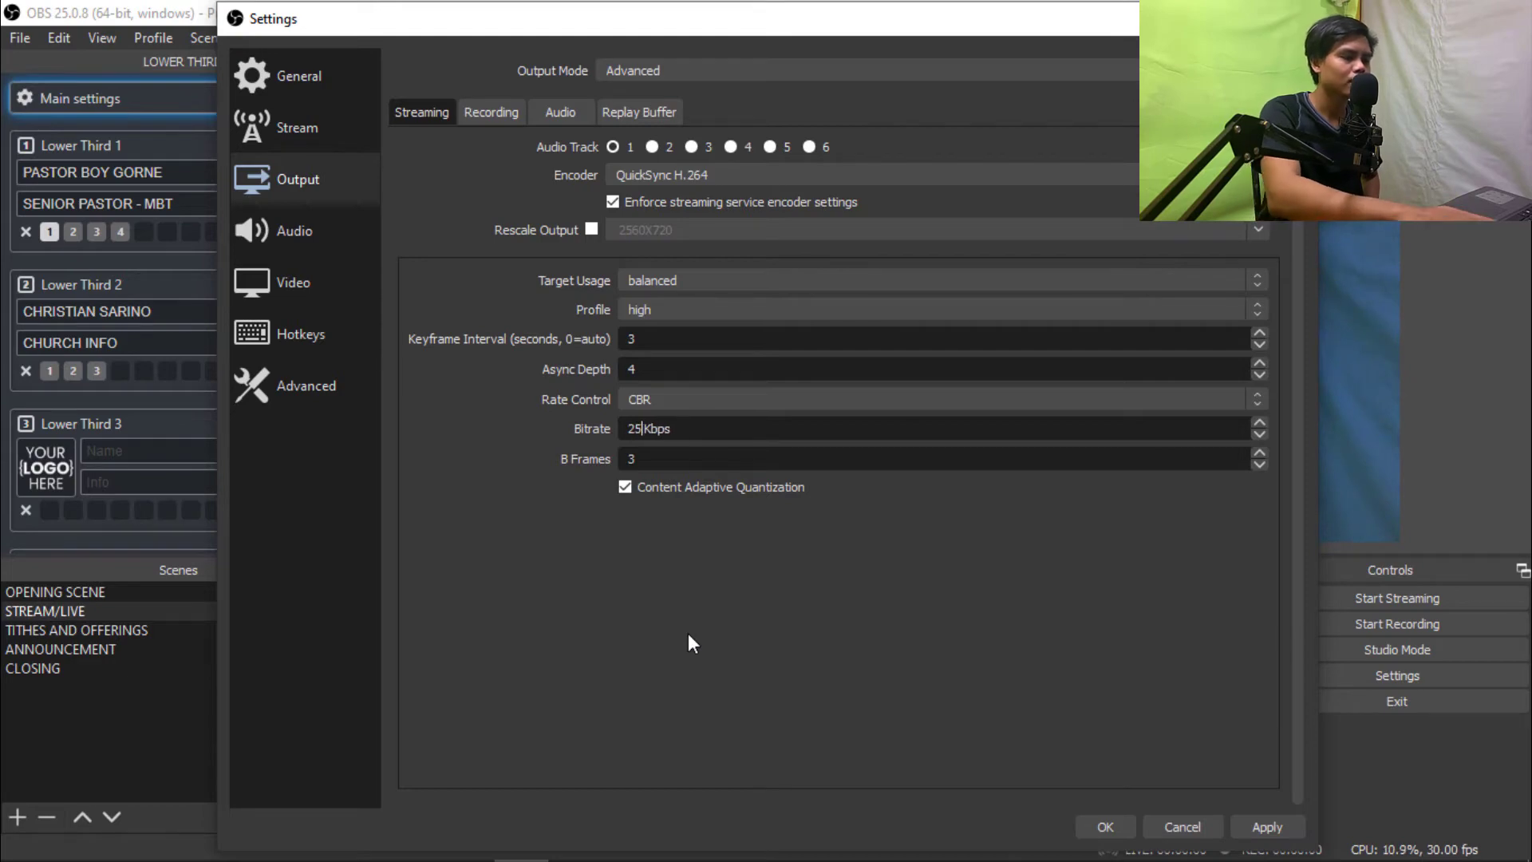
{"action": "type", "text": "5000"}
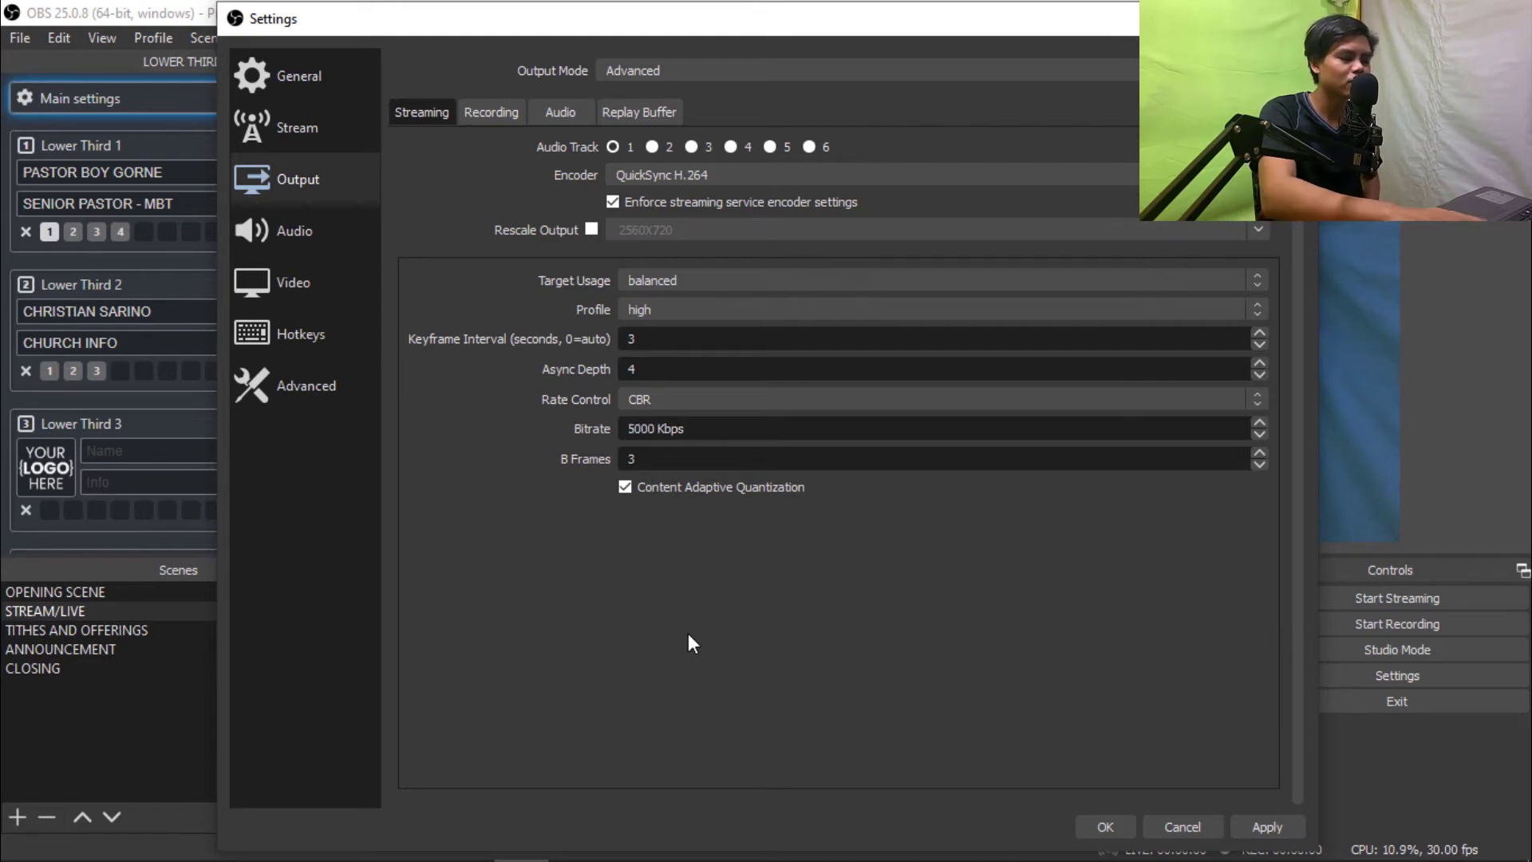
- Set the streaming bitrate to 2500 Kbps
{"action": "key", "text": "BackSpace"}
{"action": "key", "text": "BackSpace"}
{"action": "key", "text": "BackSpace"}
{"action": "key", "text": "BackSpace"}
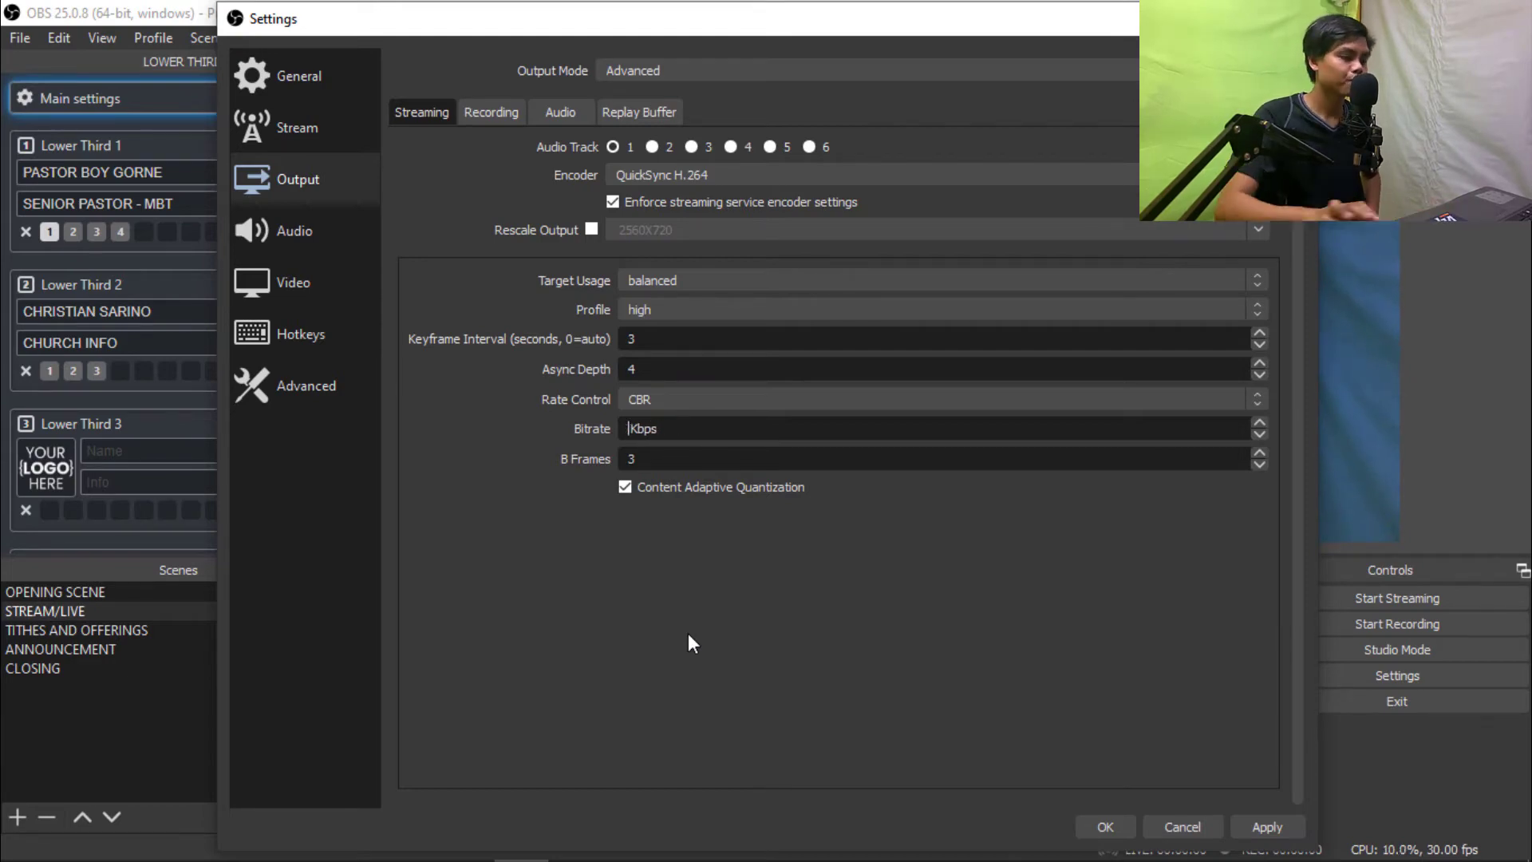
{"action": "type", "text": "25000"}
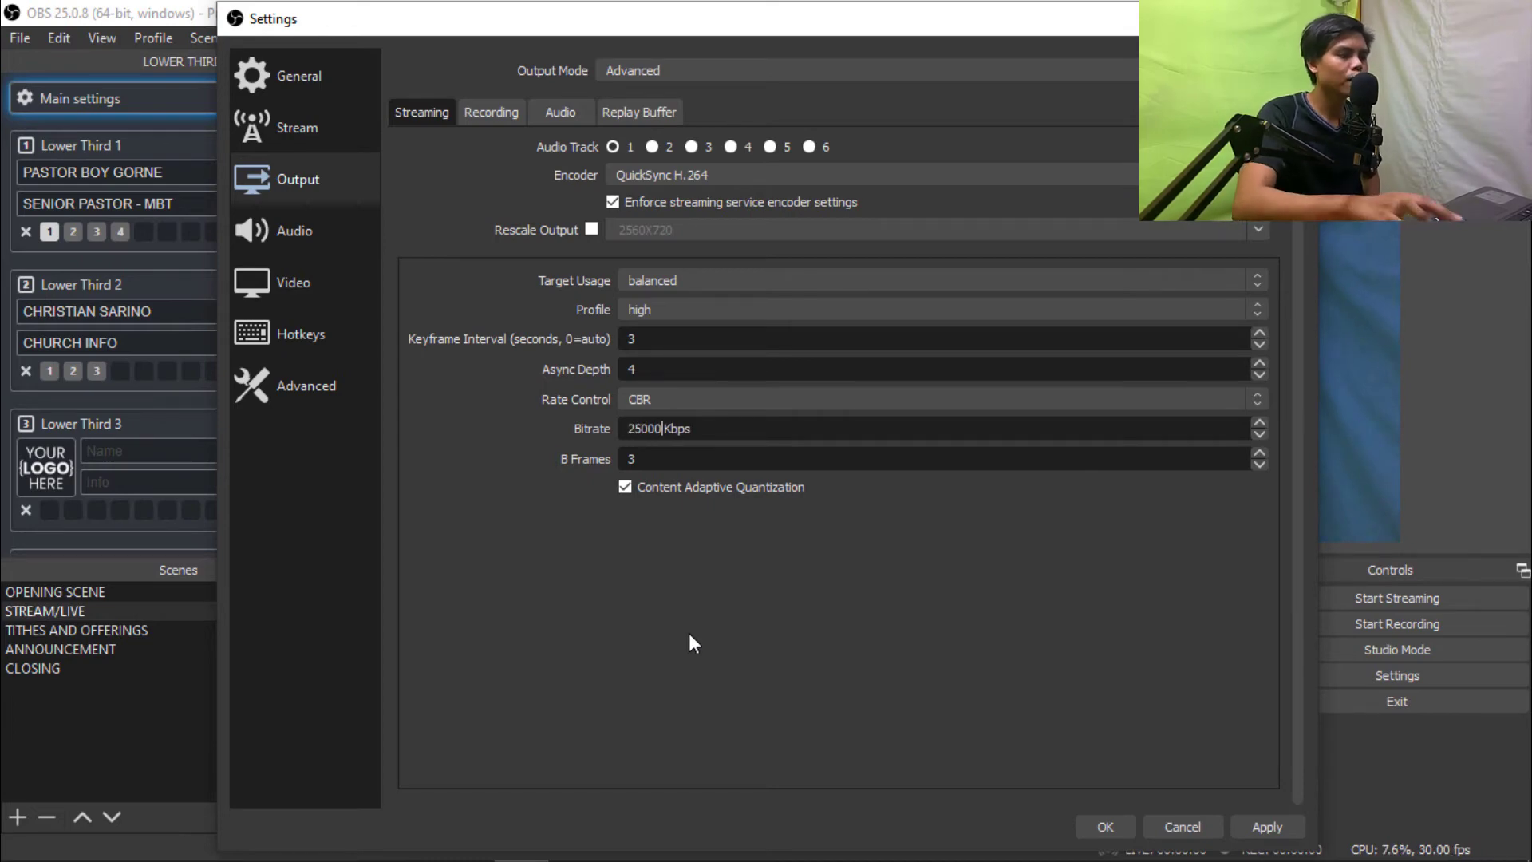
{"action": "key", "text": "BackSpace"}
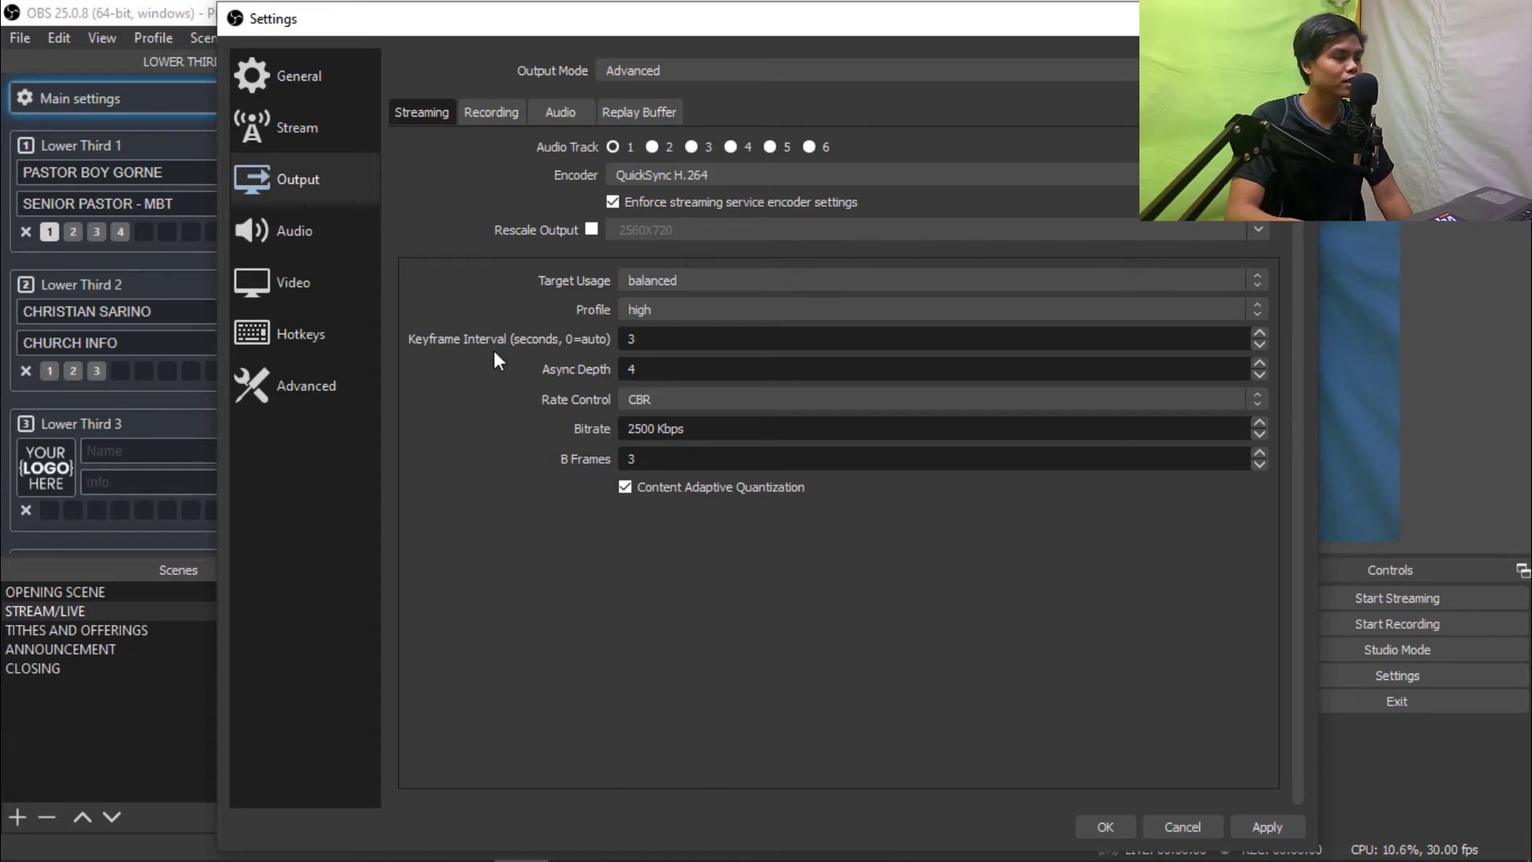
- Check the Recording Format, Encoder and Target Usage choices in the recording output settings, keeping the mkv format
{"action": "left_click", "coordinate": [496, 114]}
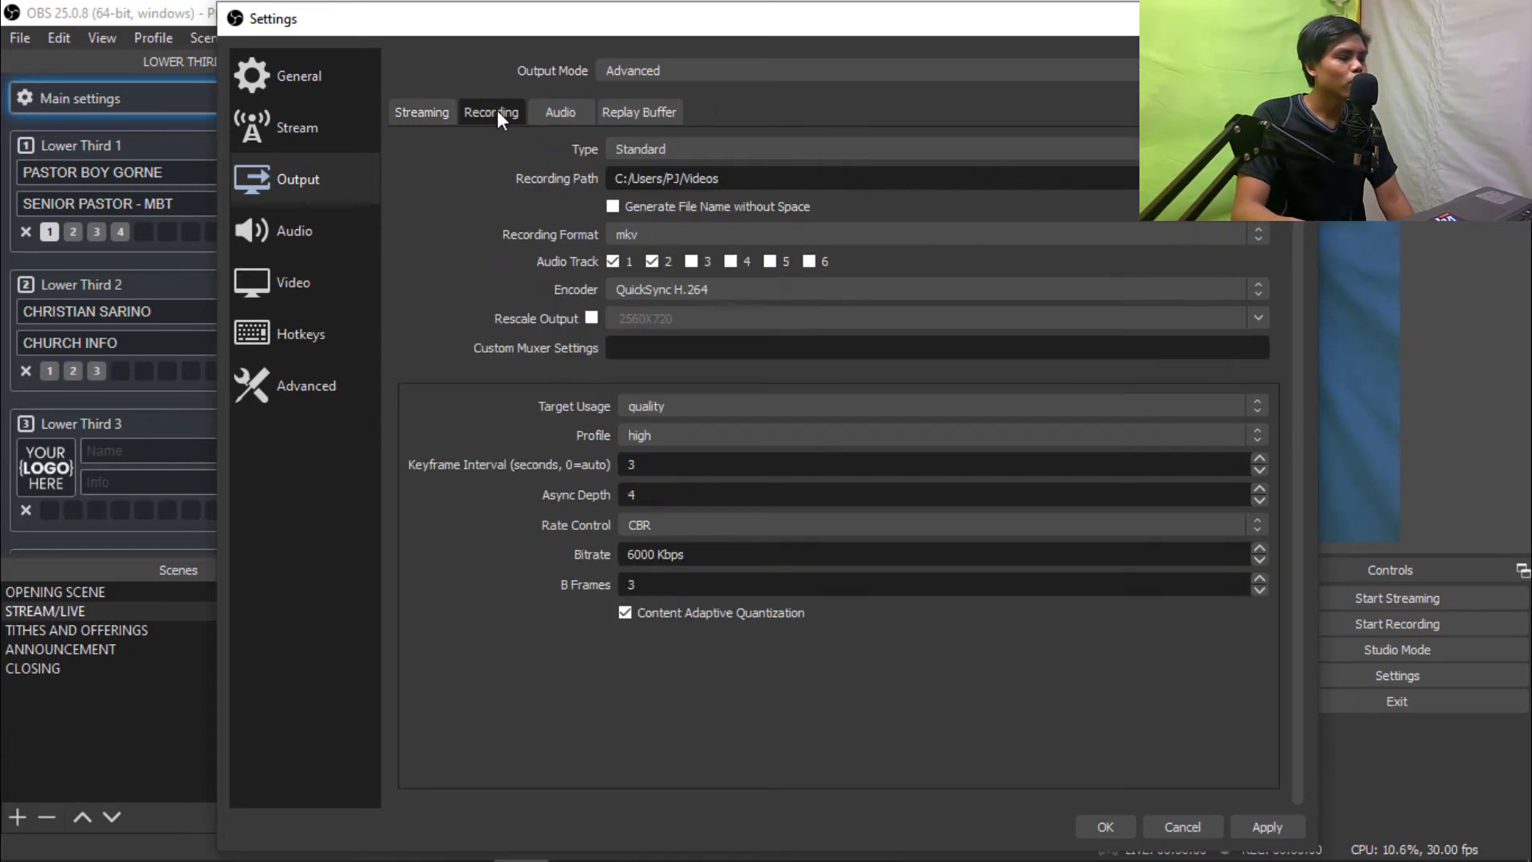
{"action": "left_click", "coordinate": [667, 233]}
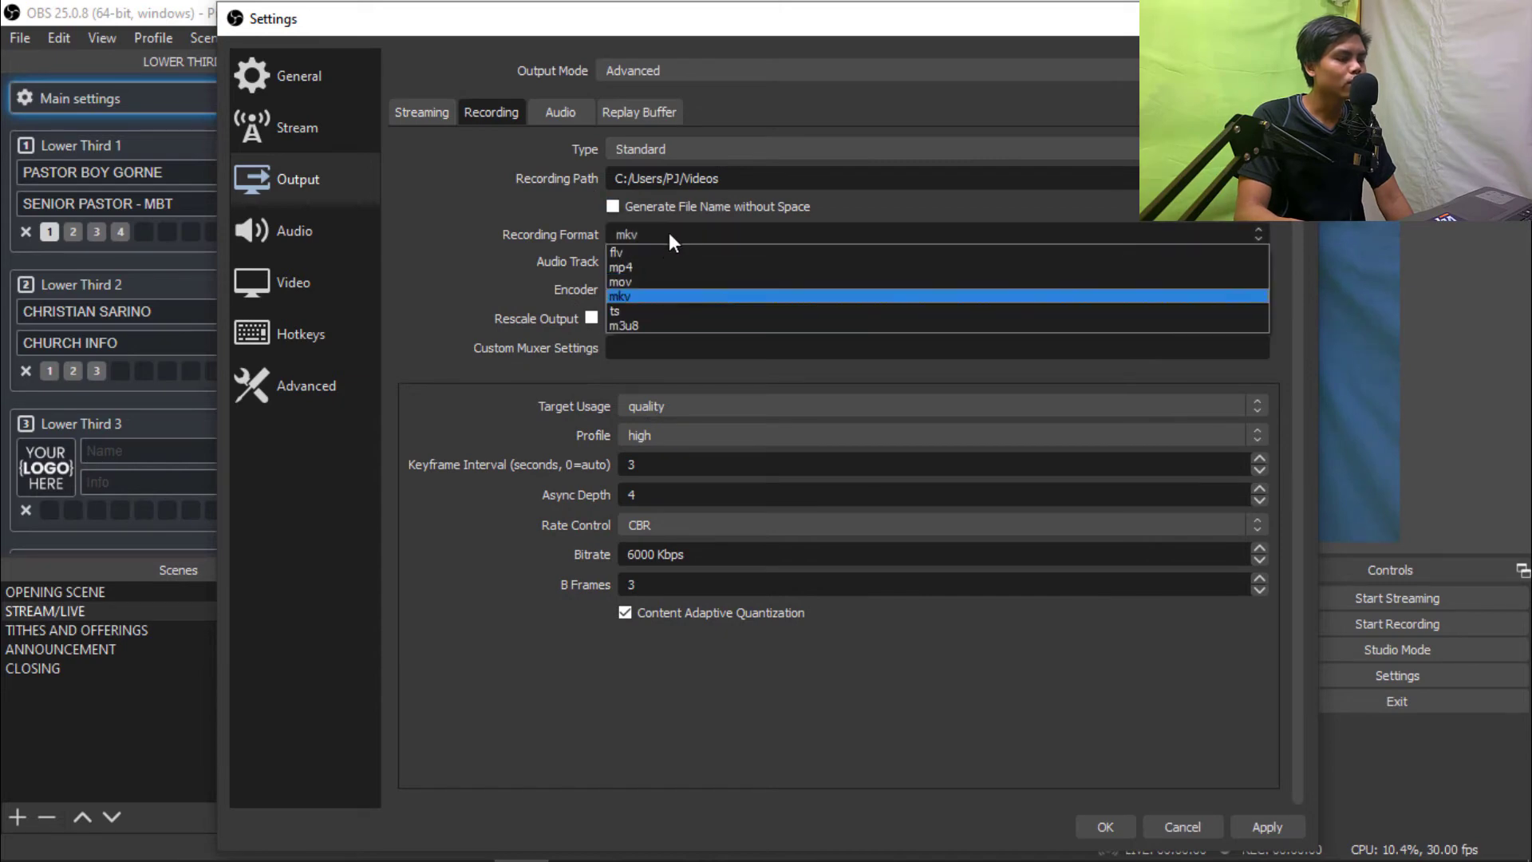
{"action": "left_click", "coordinate": [655, 295]}
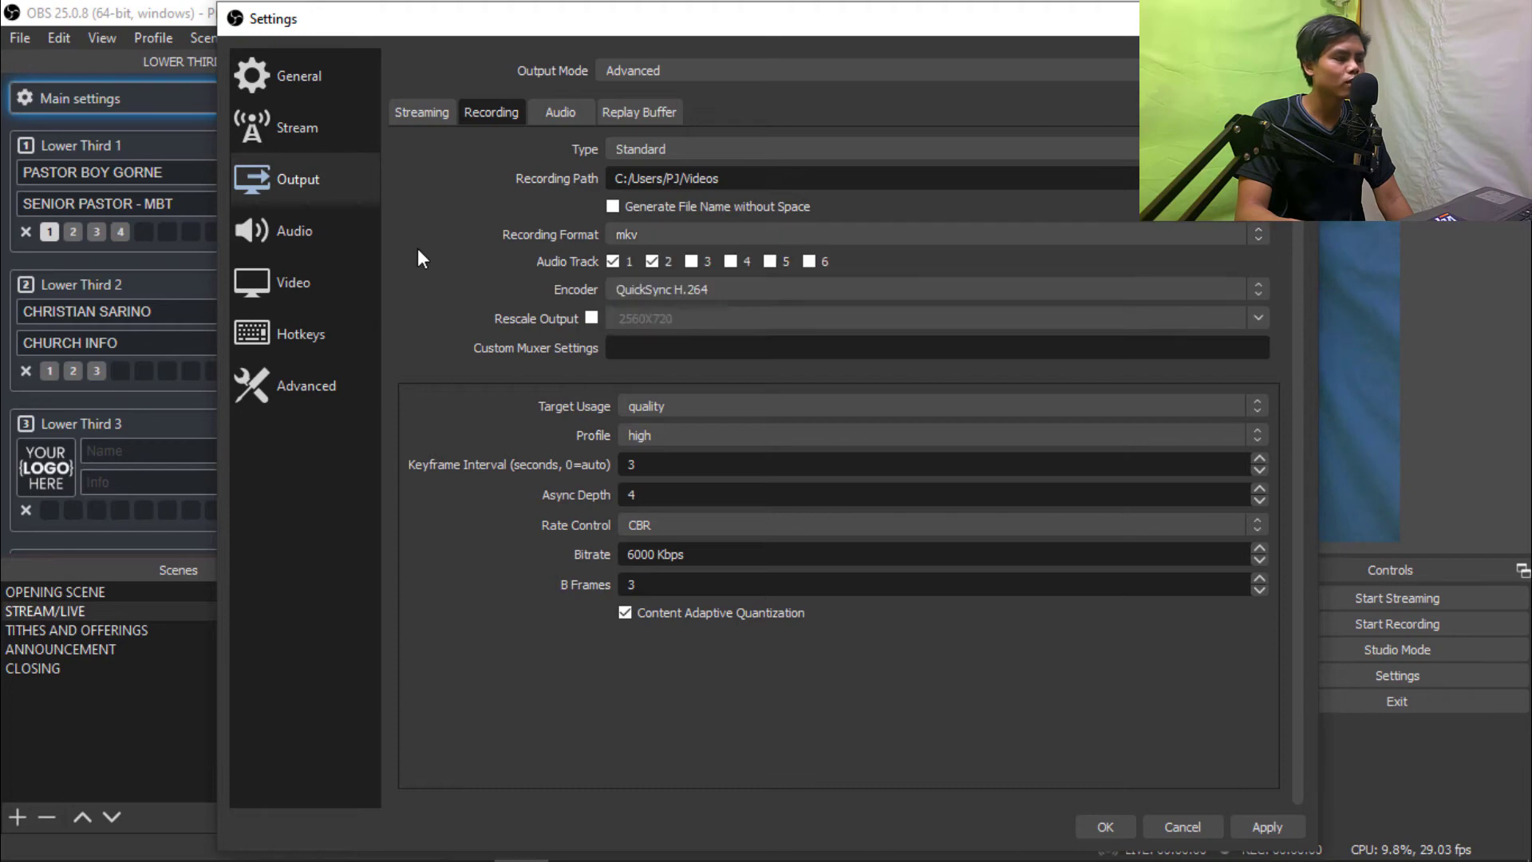
{"action": "left_click", "coordinate": [642, 292]}
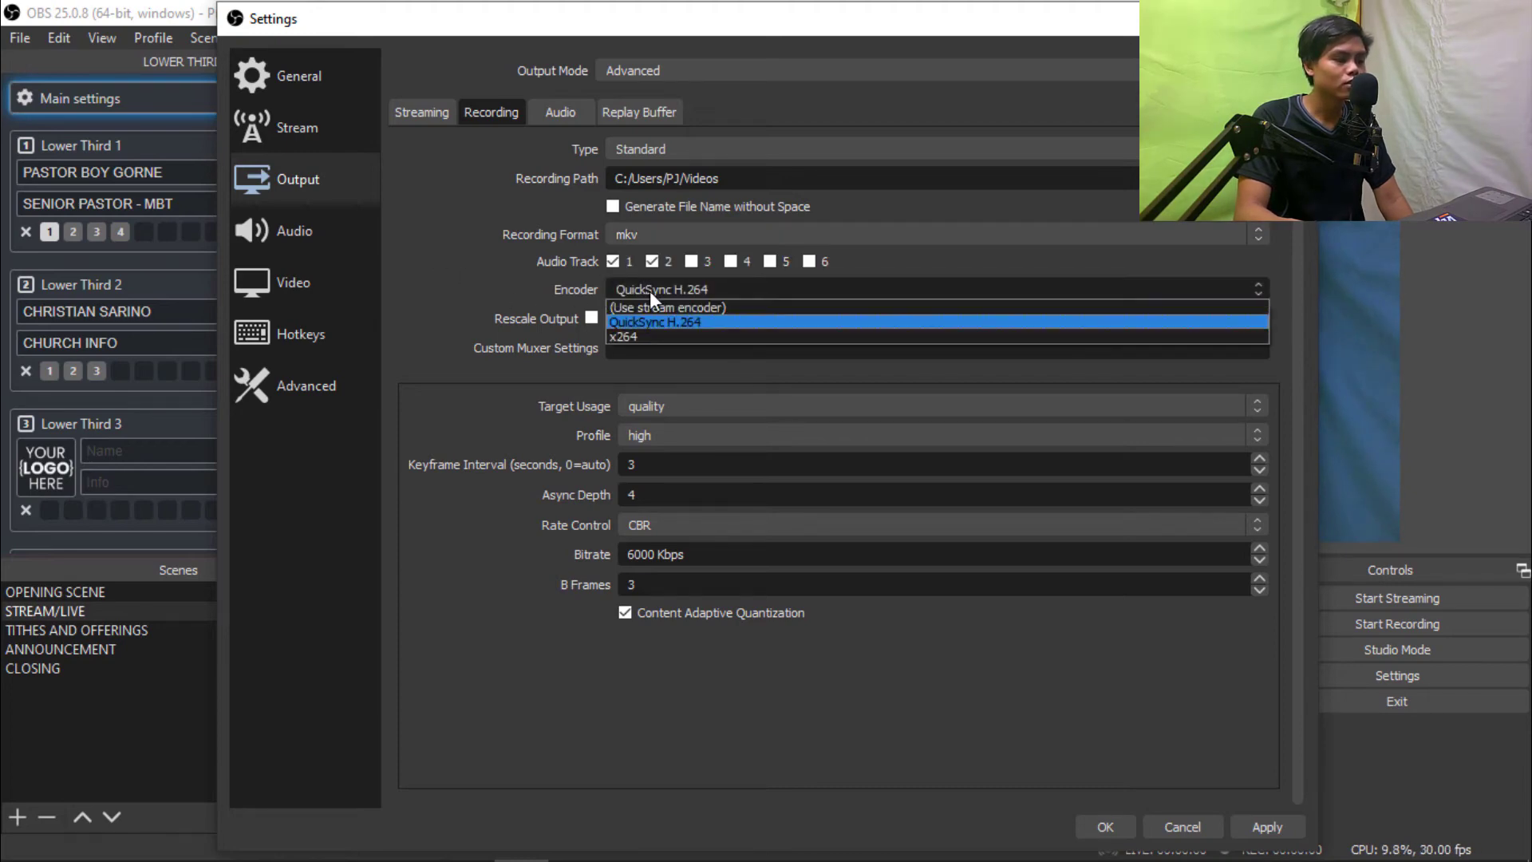
{"action": "left_click", "coordinate": [649, 292]}
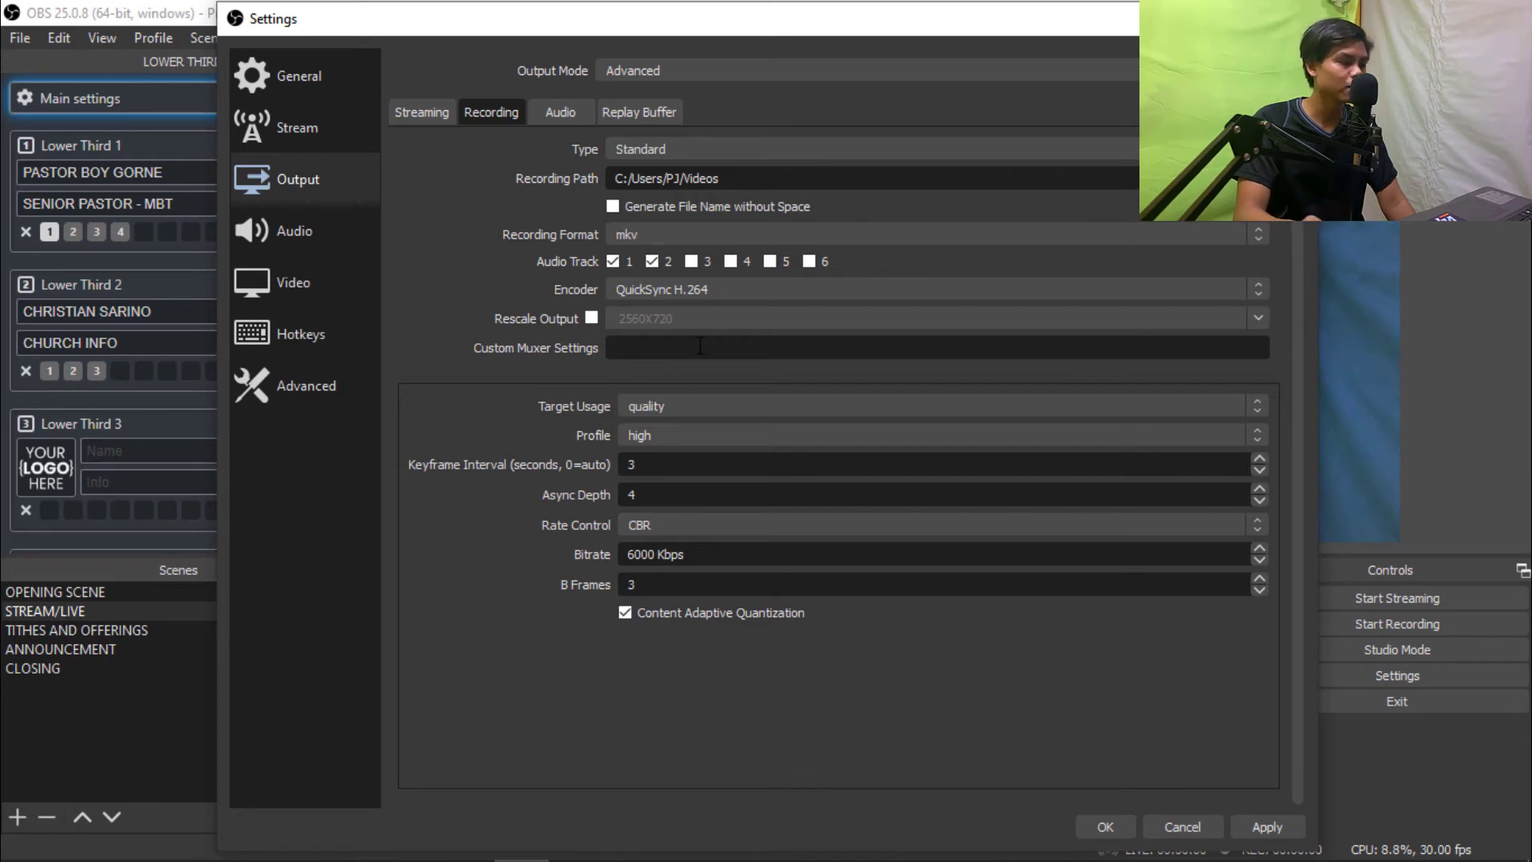
{"action": "left_click", "coordinate": [678, 405]}
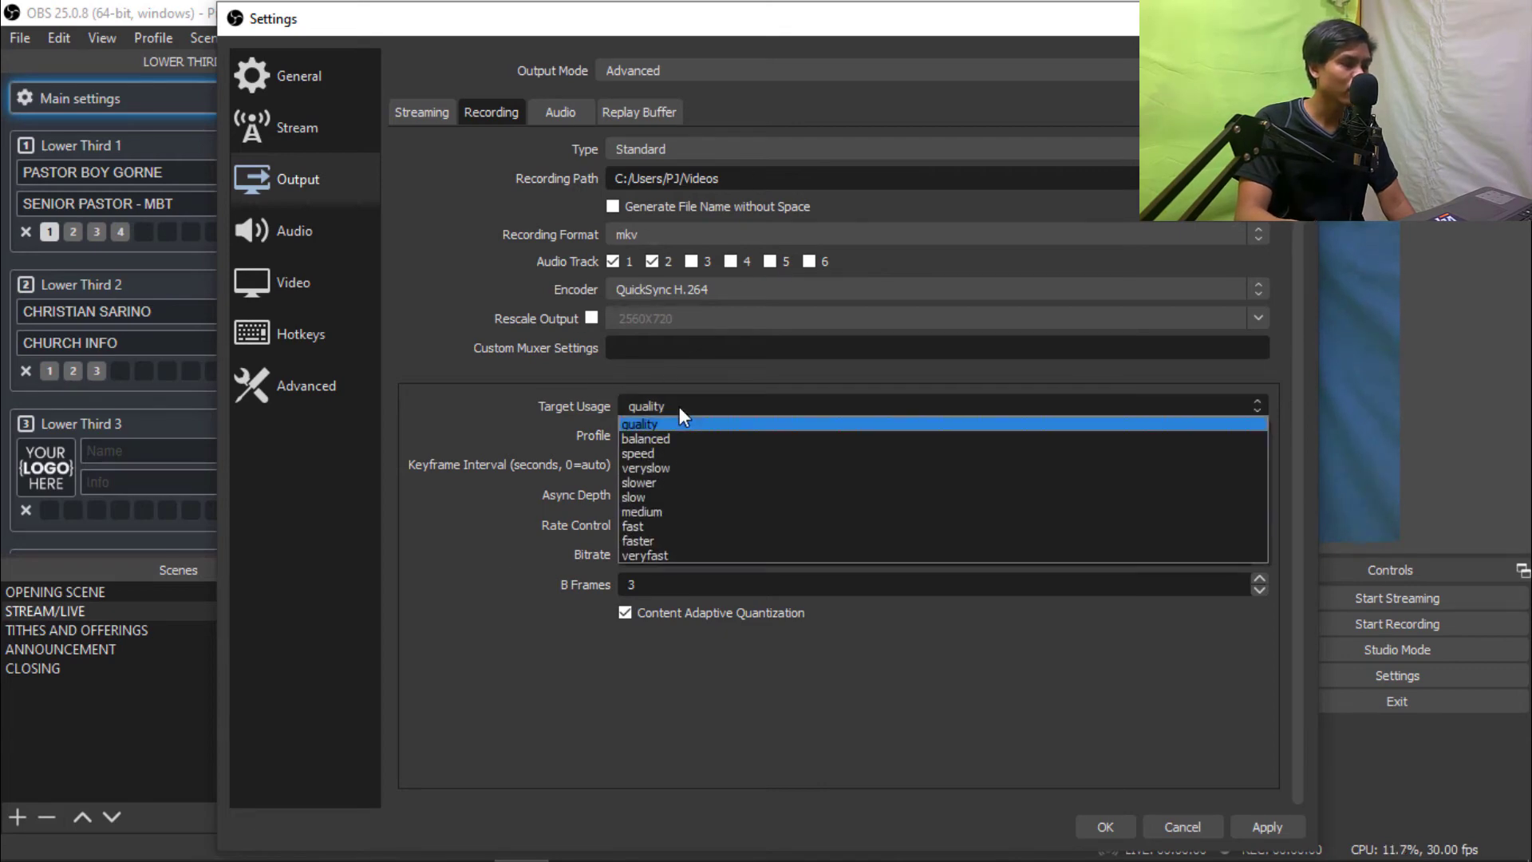
{"action": "left_click", "coordinate": [678, 405]}
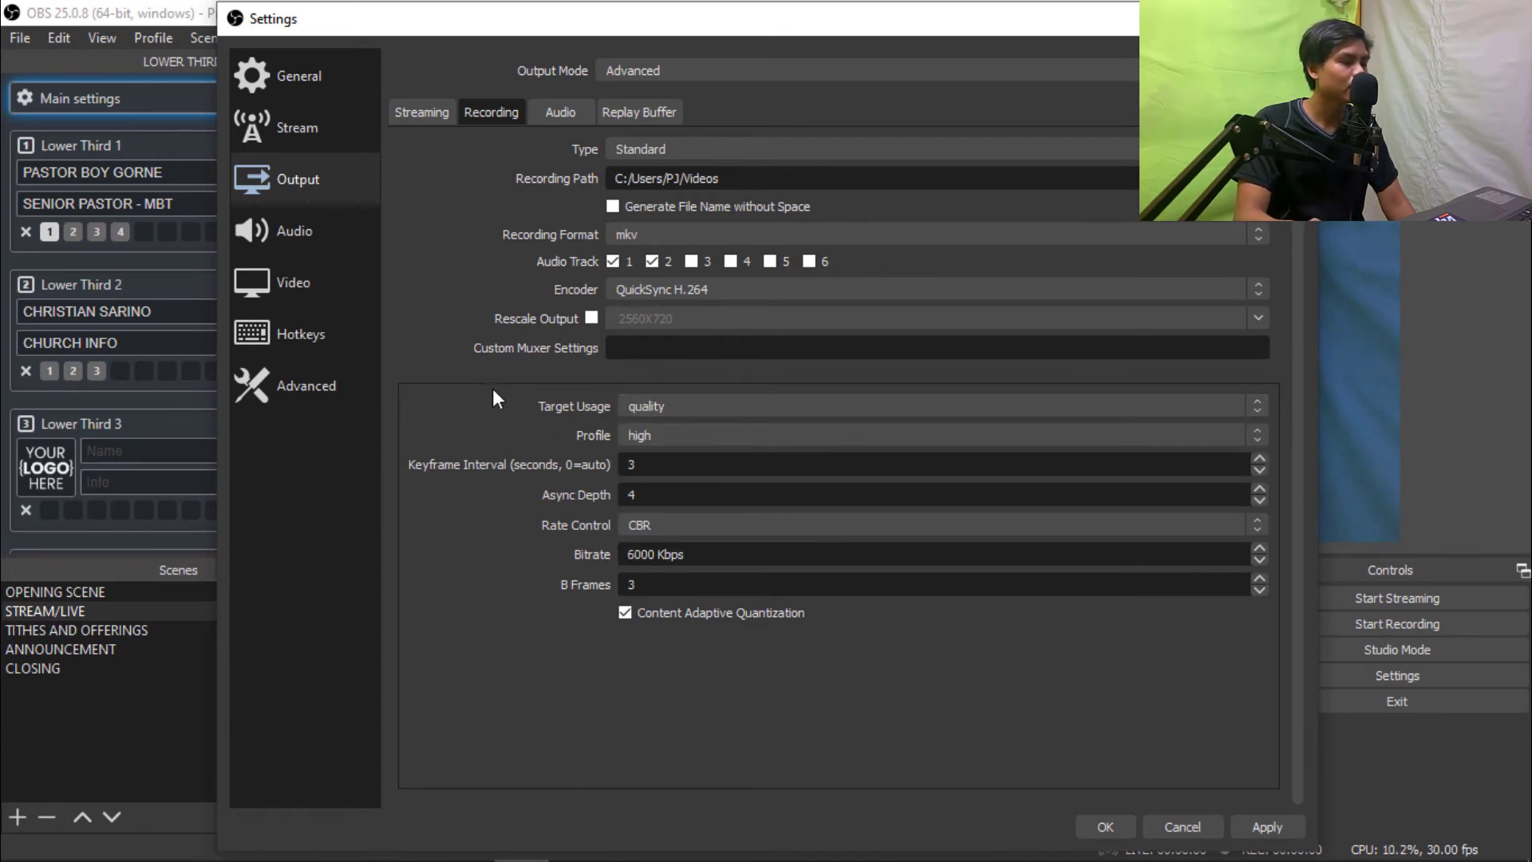
- Review the output audio track bitrates and the general Audio device settings, comparing the devices with the Audio Mixer in the main window
{"action": "left_click", "coordinate": [569, 112]}
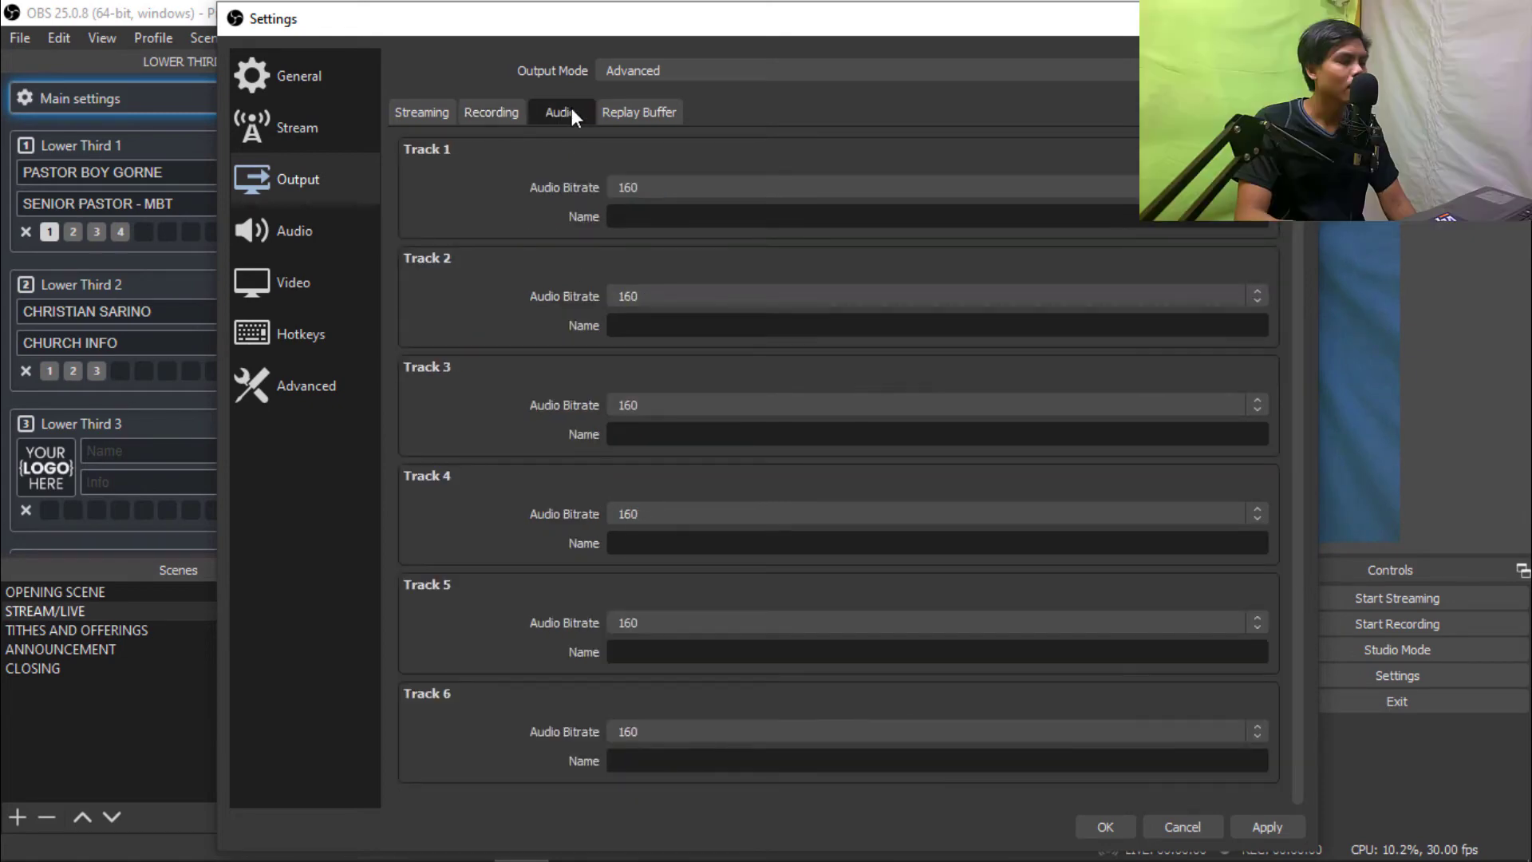
{"action": "left_click", "coordinate": [326, 240]}
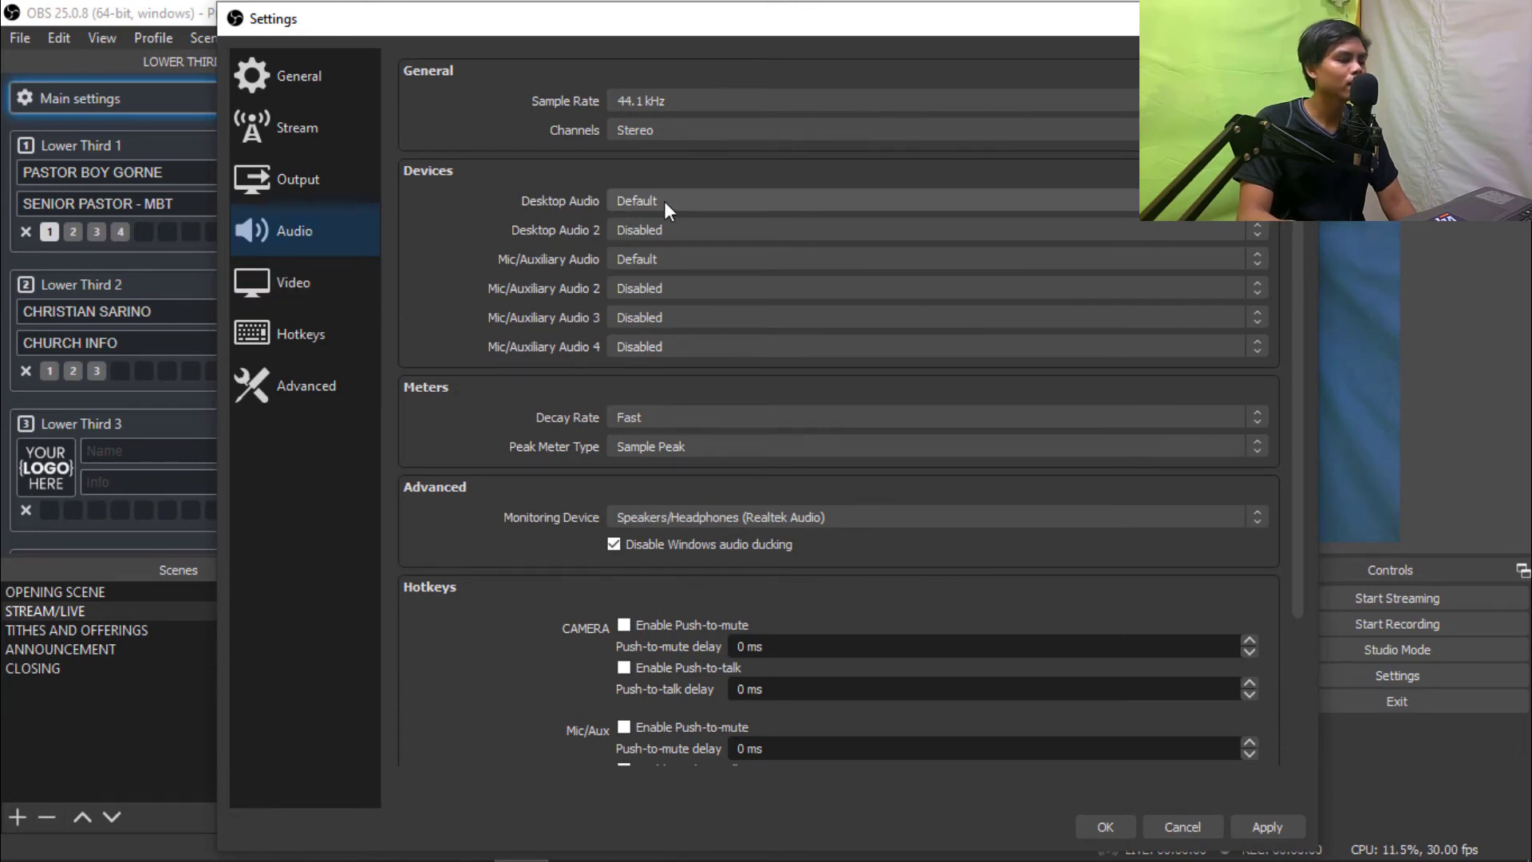
{"action": "left_click_drag", "start_coordinate": [813, 20], "coordinate": [1194, 434]}
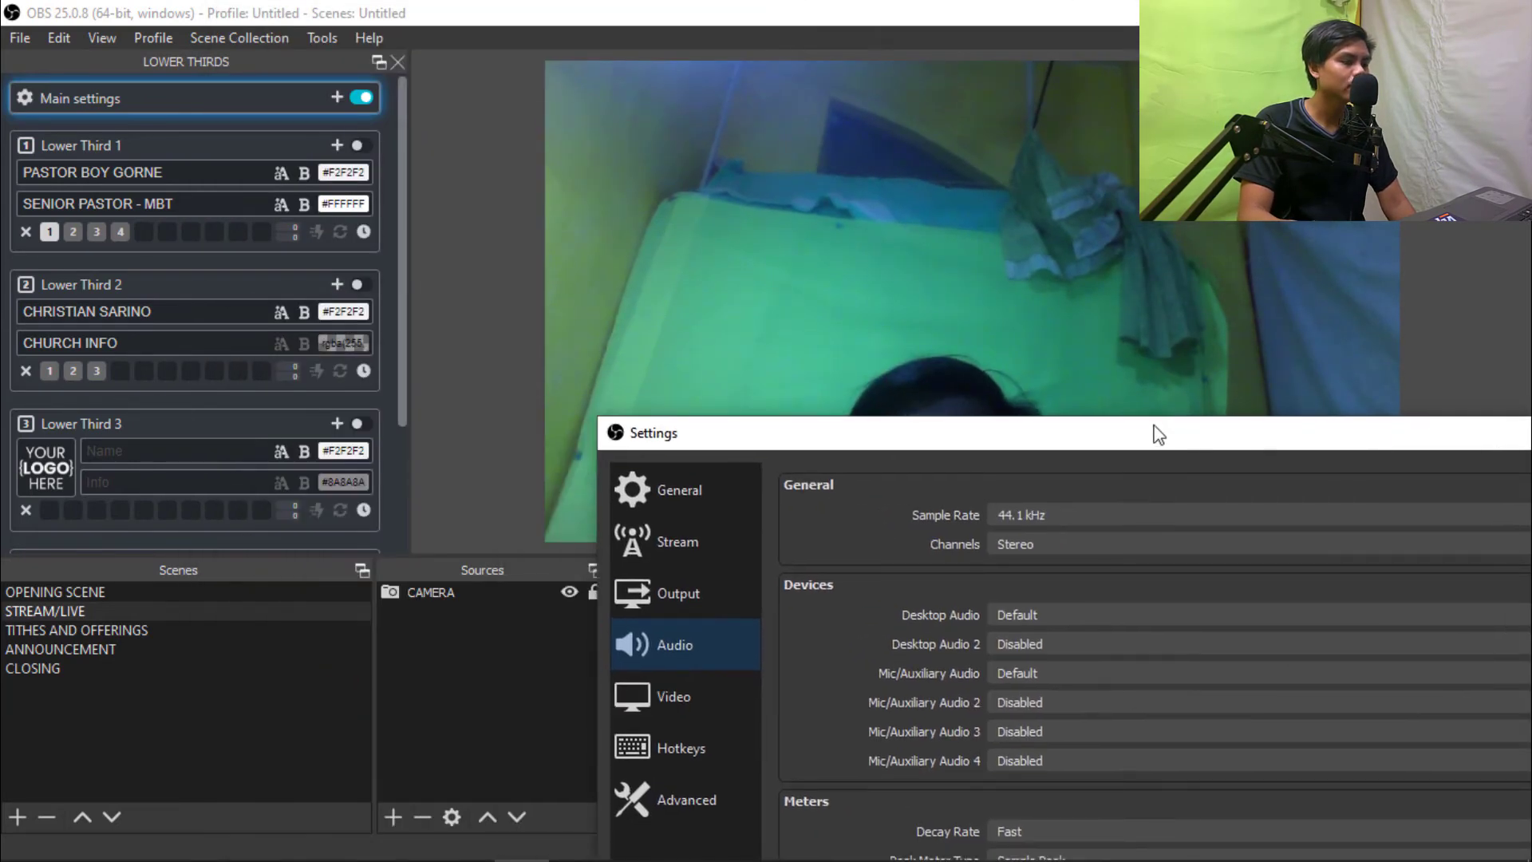
{"action": "left_click_drag", "start_coordinate": [772, 415], "coordinate": [1236, 206]}
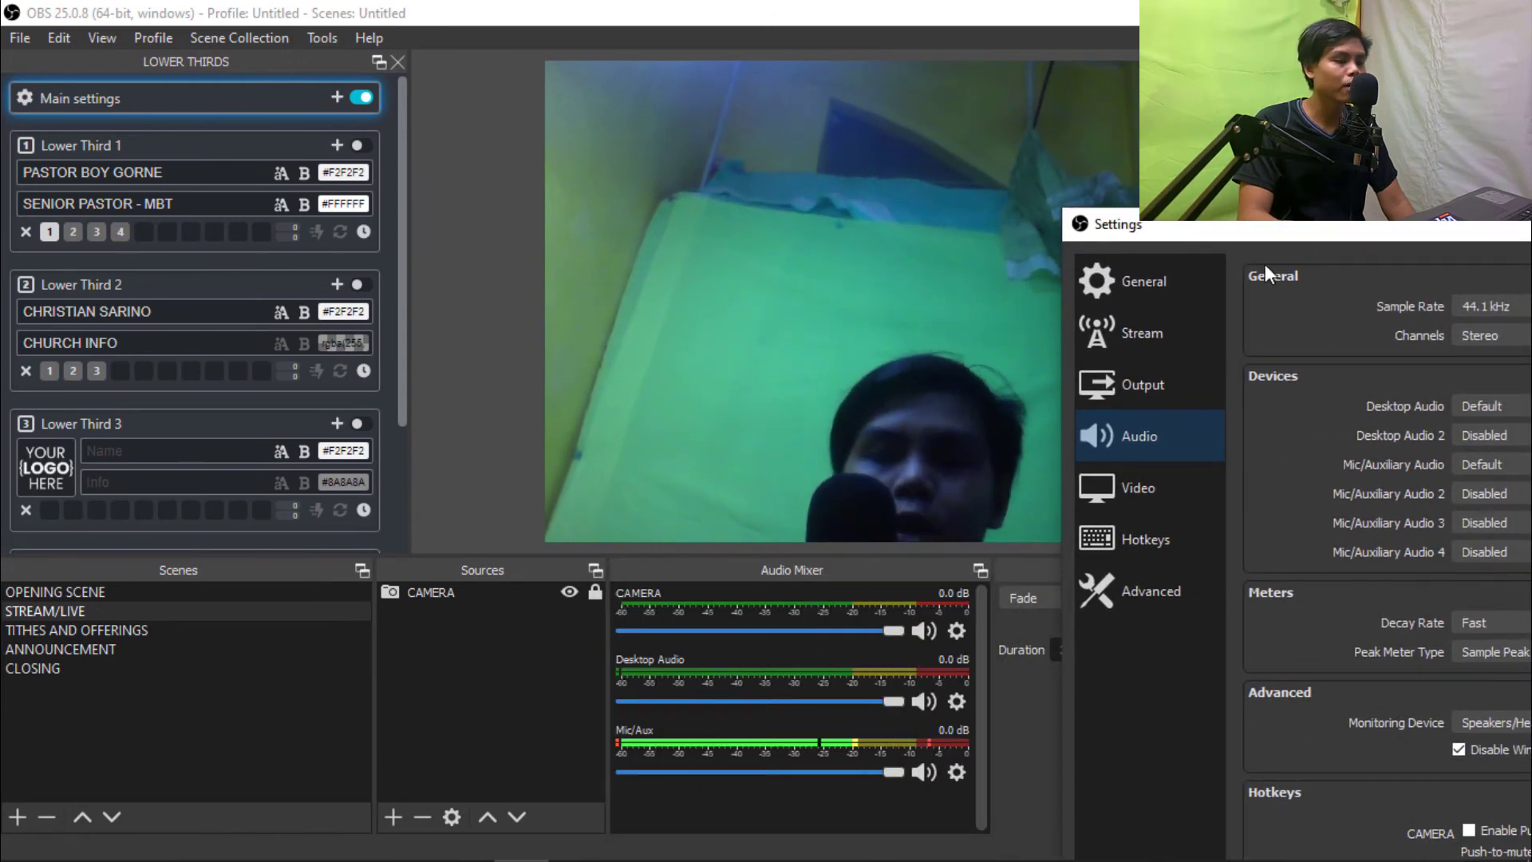
{"action": "left_click_drag", "start_coordinate": [1301, 228], "coordinate": [485, 53]}
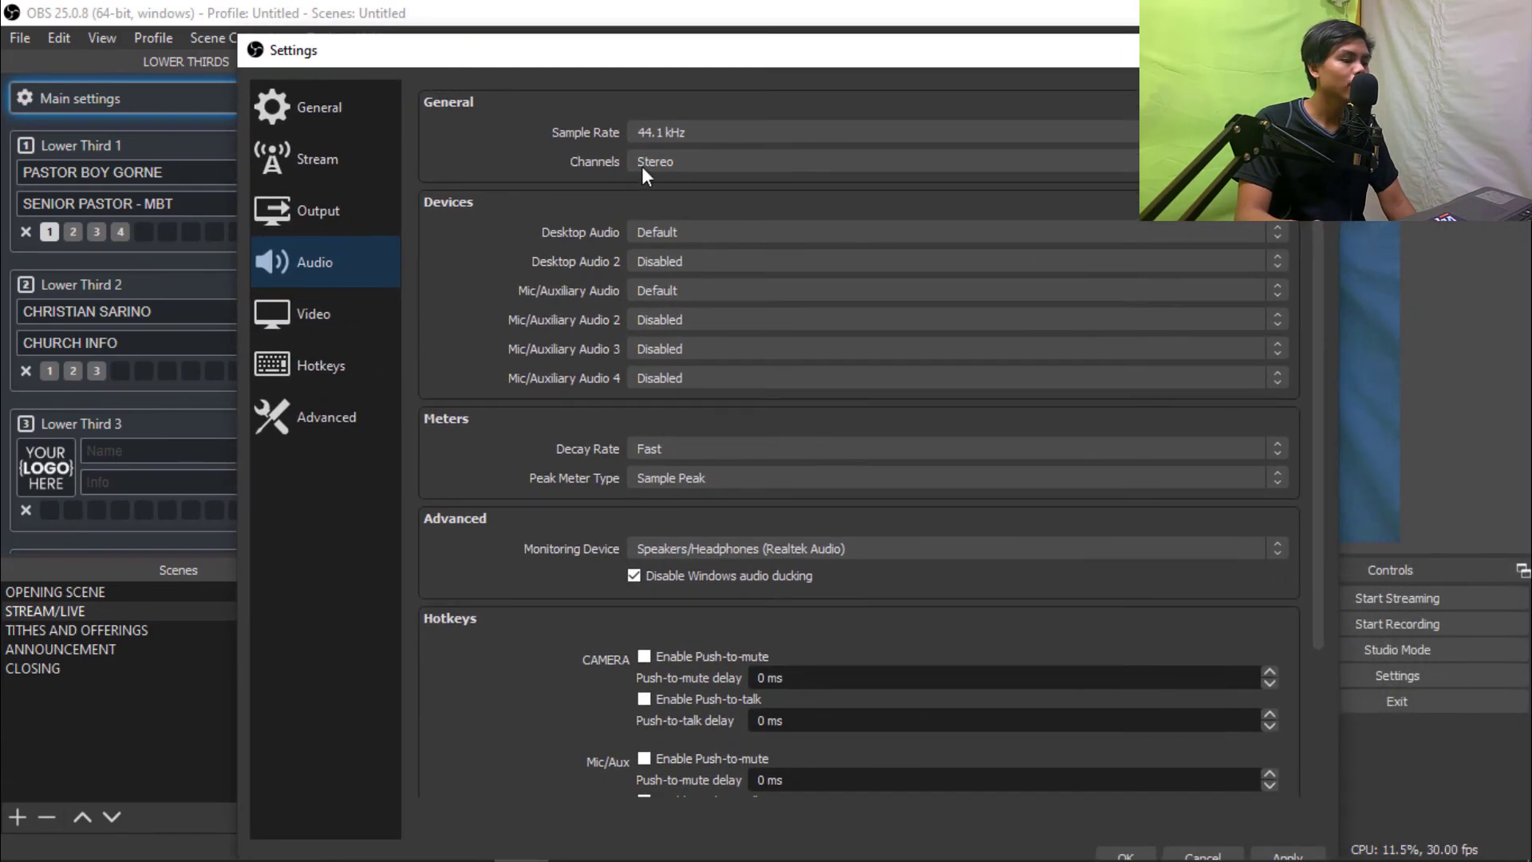
- Disable the Desktop Audio and Mic/Auxiliary Audio devices in the audio settings and apply the changes
{"action": "left_click", "coordinate": [735, 233]}
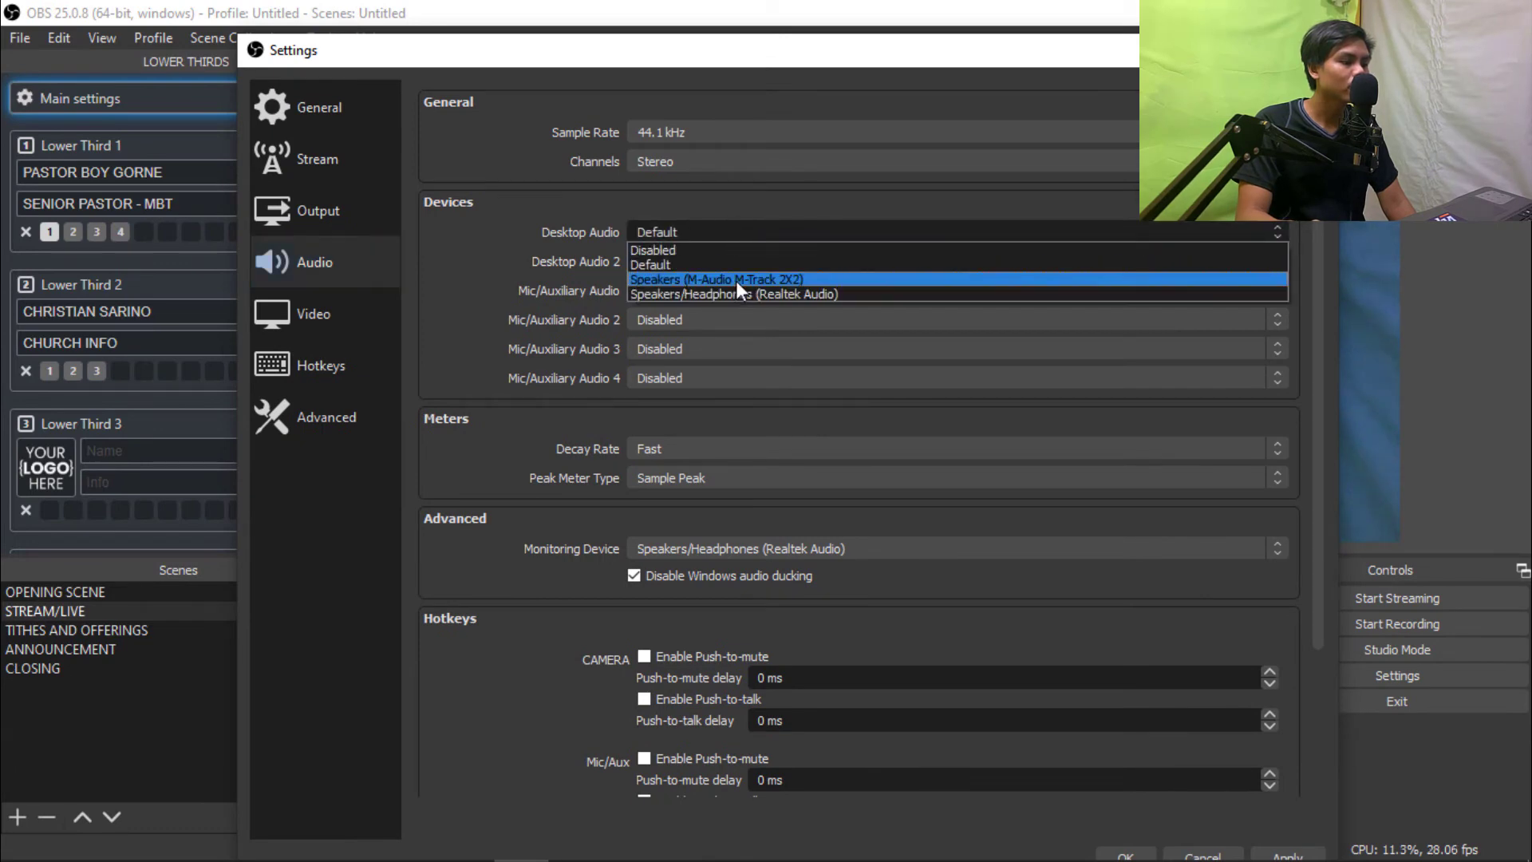
{"action": "left_click", "coordinate": [739, 251]}
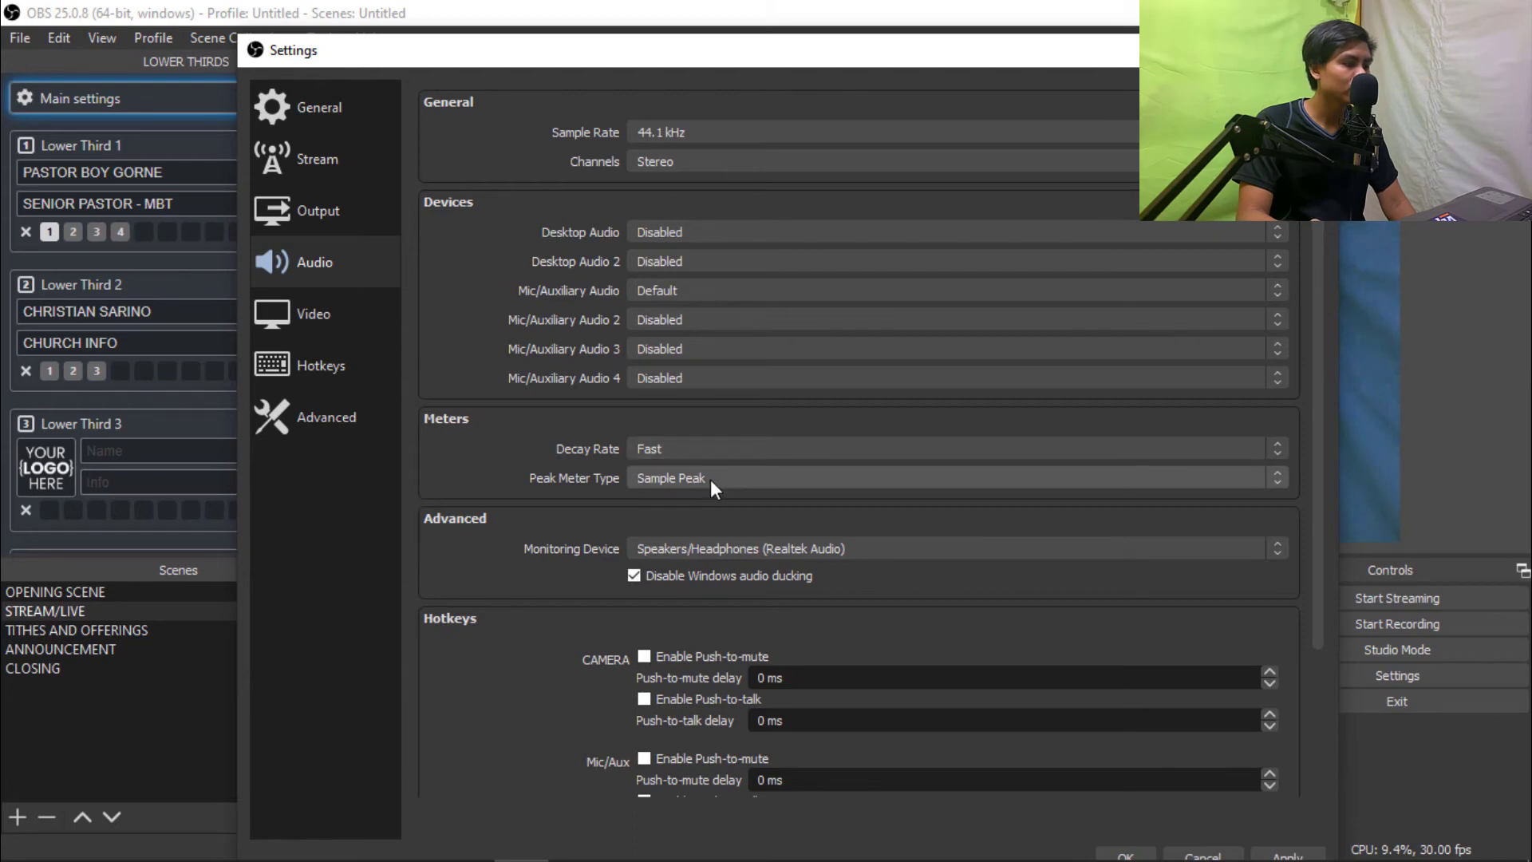
{"action": "left_click", "coordinate": [694, 289]}
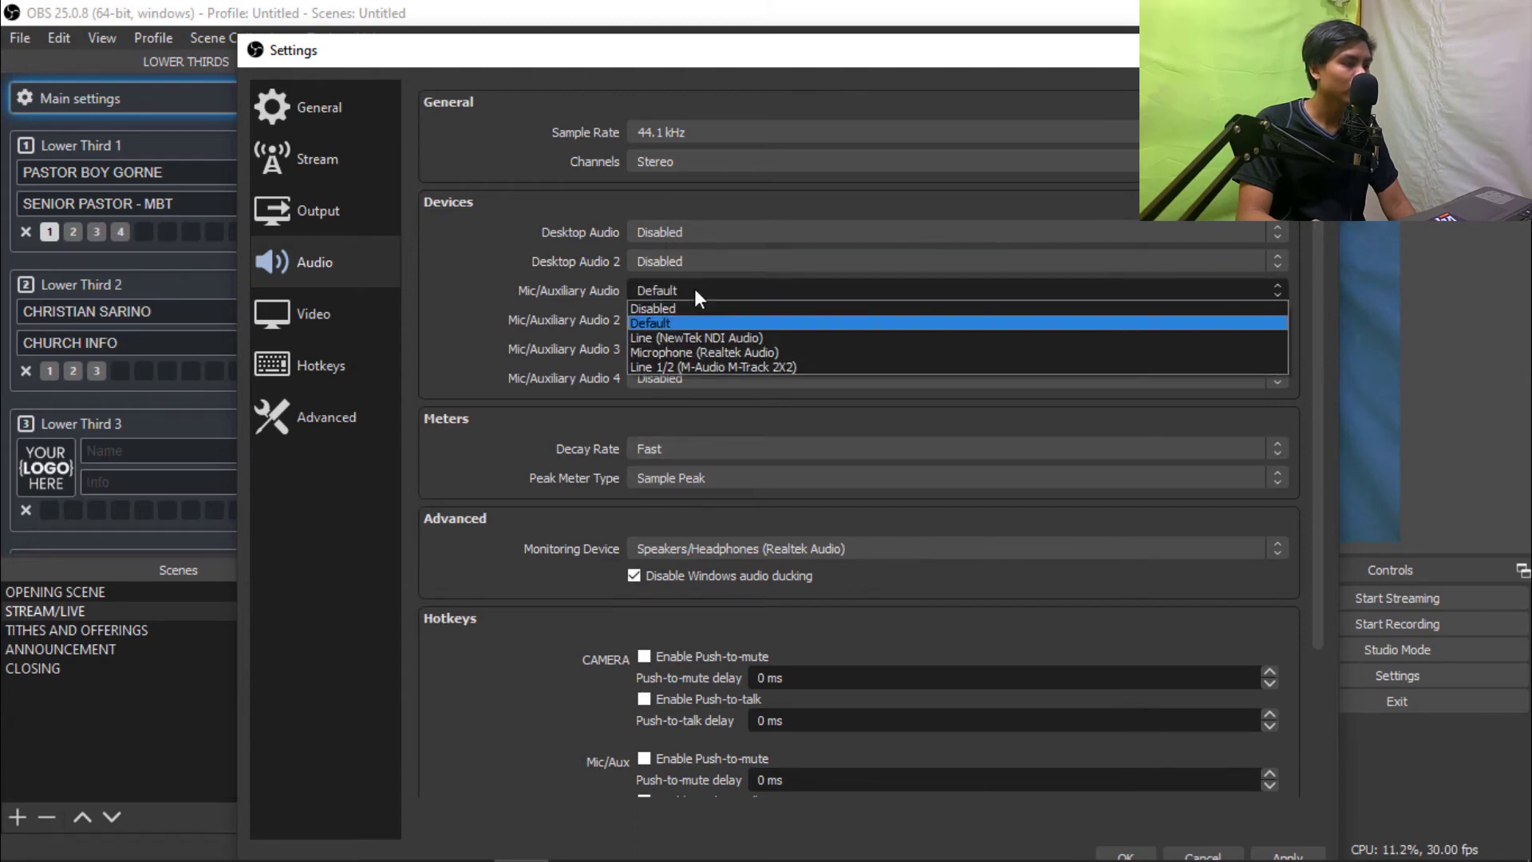
{"action": "left_click", "coordinate": [694, 311]}
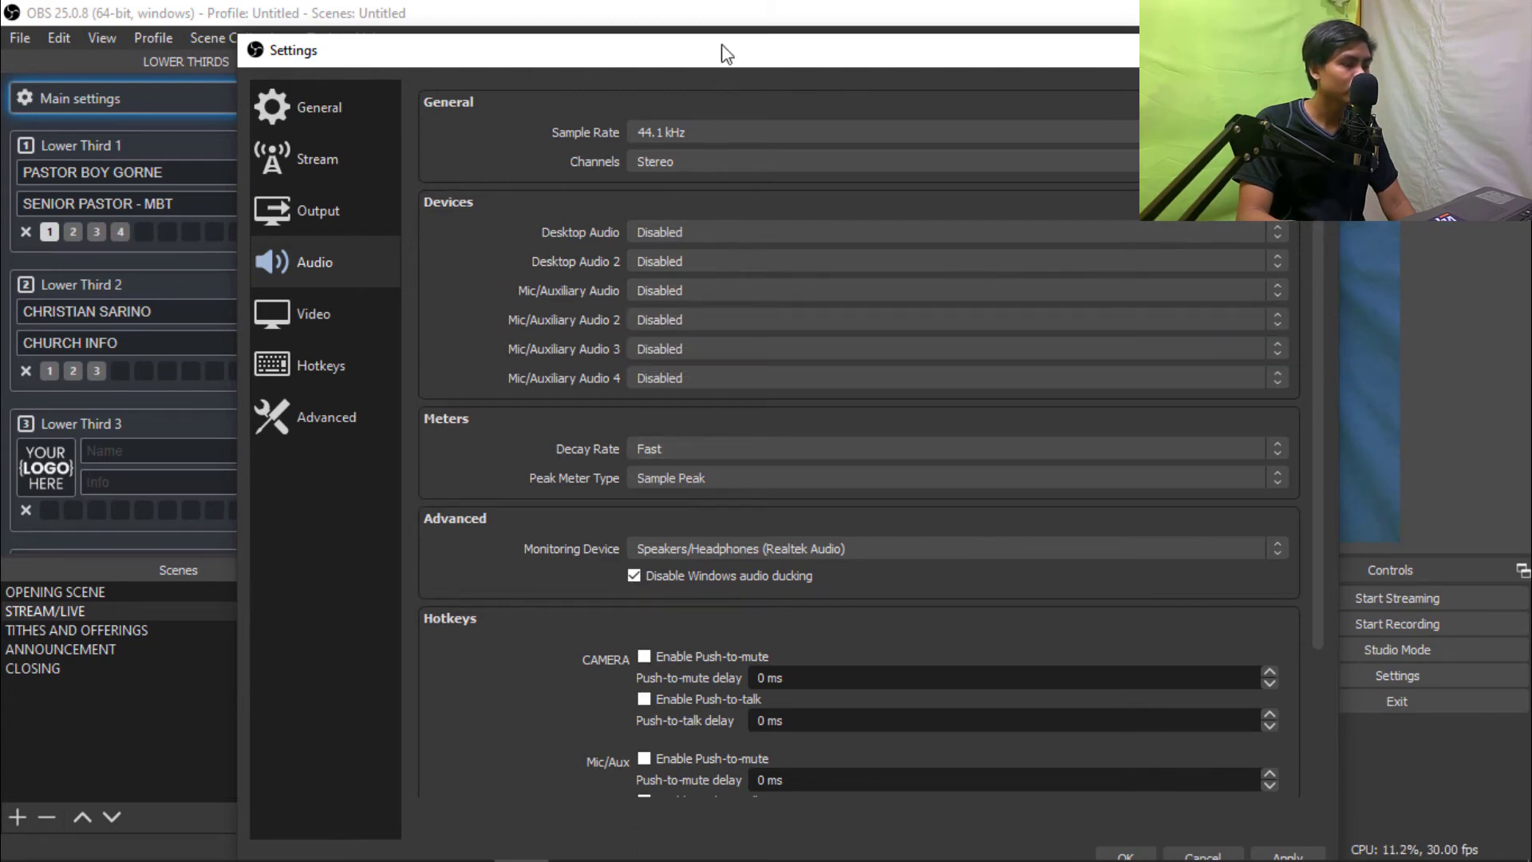
{"action": "left_click_drag", "start_coordinate": [726, 54], "coordinate": [740, 22]}
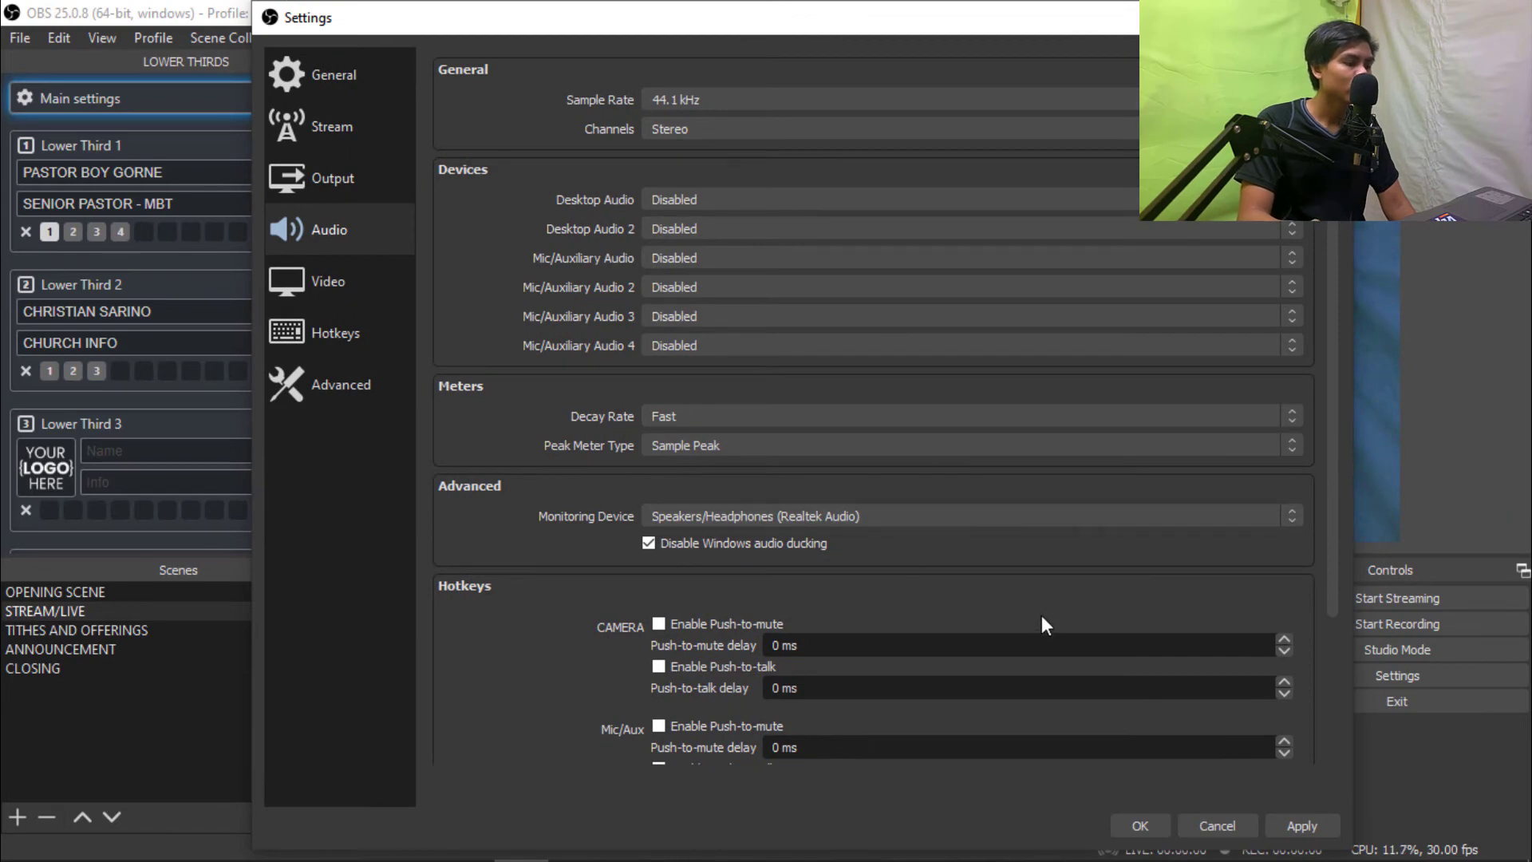
{"action": "left_click", "coordinate": [1308, 822]}
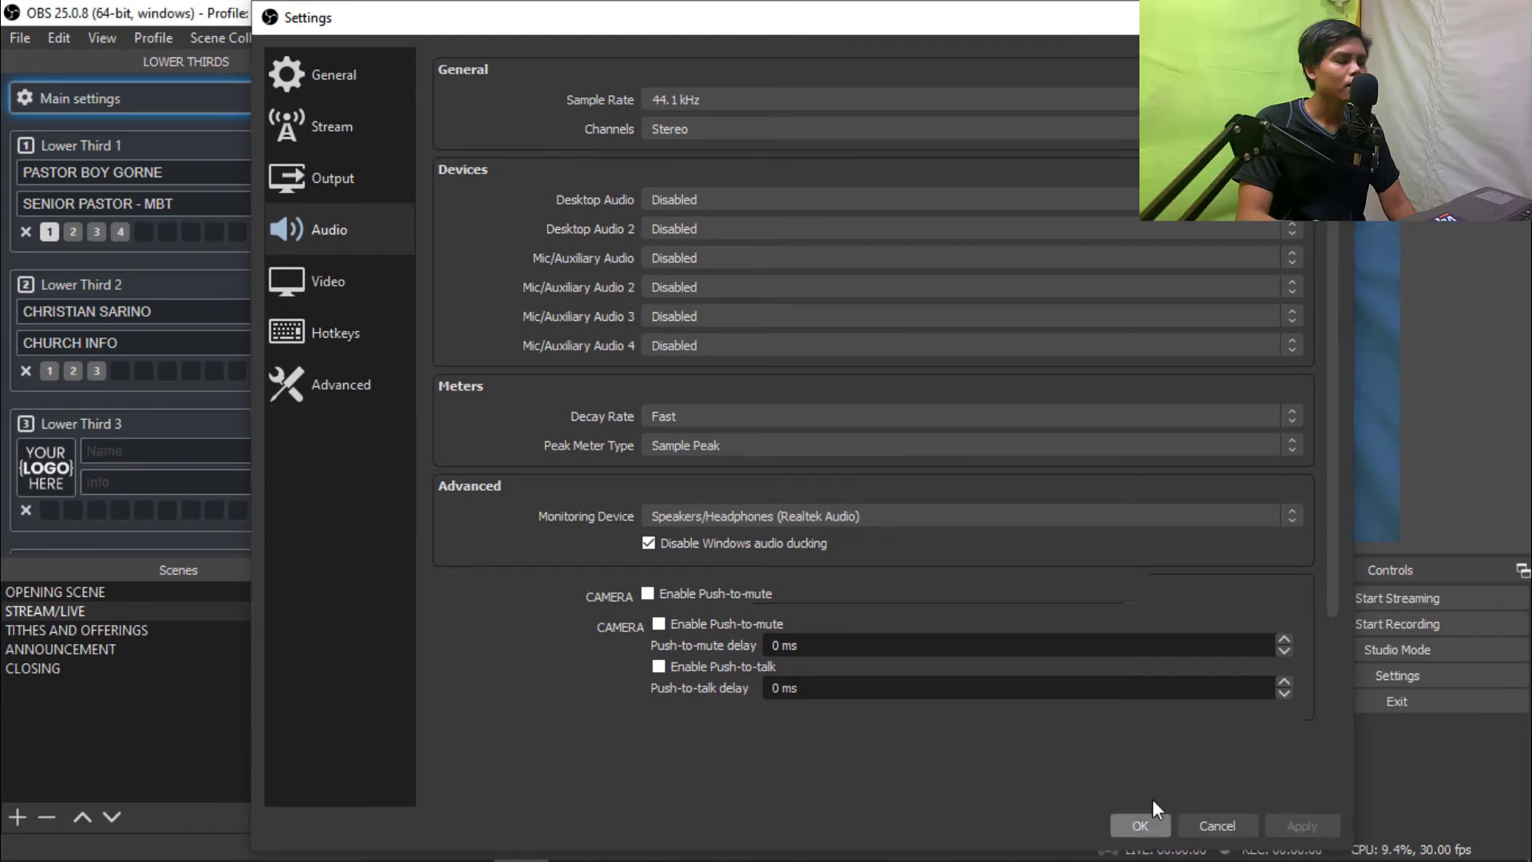
{"action": "left_click", "coordinate": [1147, 825]}
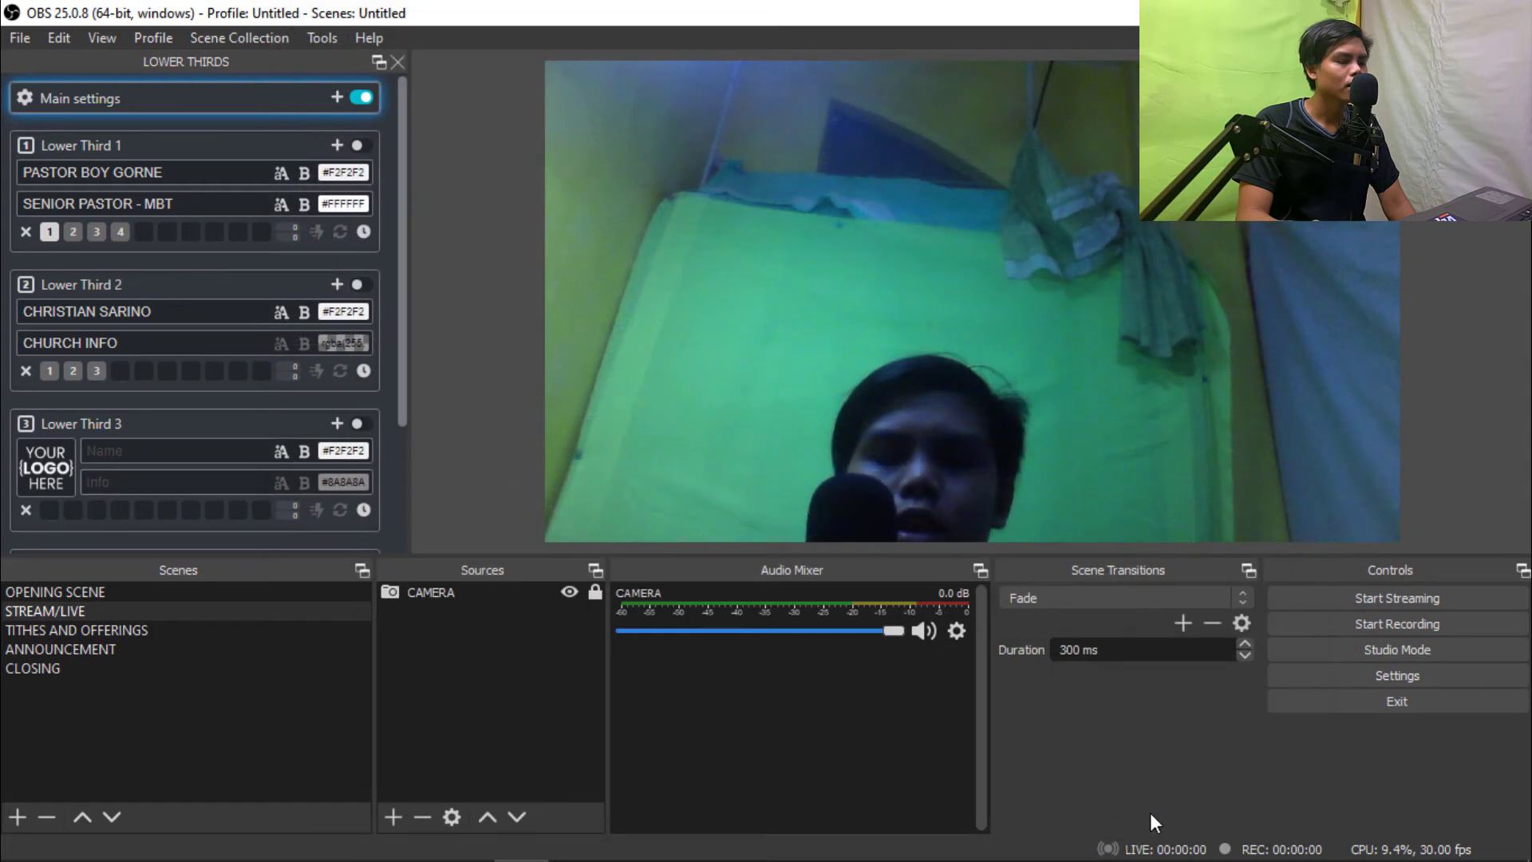
- Add an Audio Input Capture source to the STREAM/LIVE scene using the device Line 1/2 (M-Audio M-Track 2X2)
{"action": "left_click", "coordinate": [98, 597]}
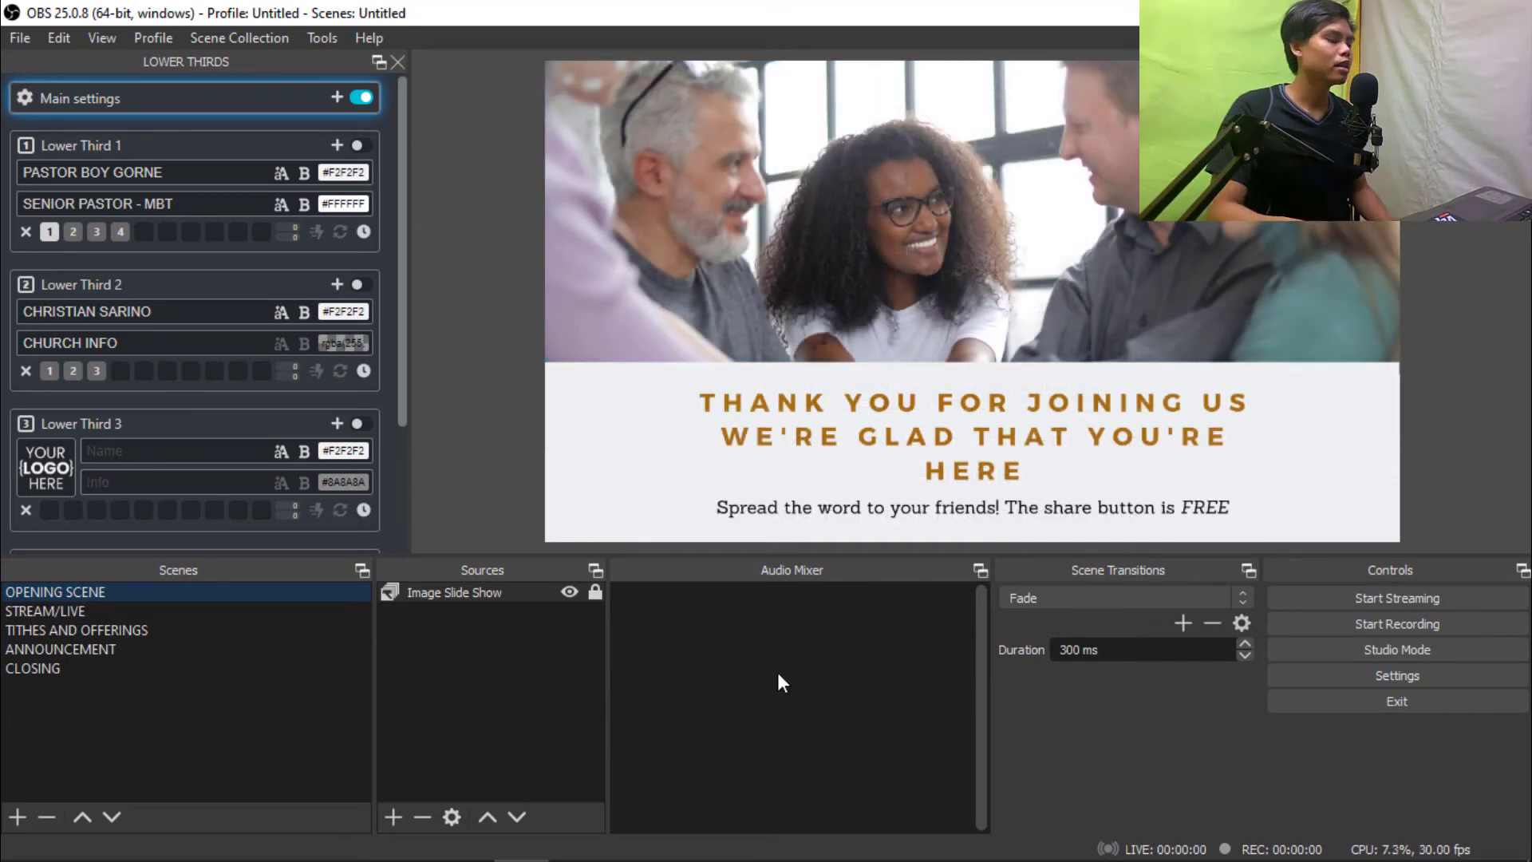
{"action": "left_click", "coordinate": [136, 611]}
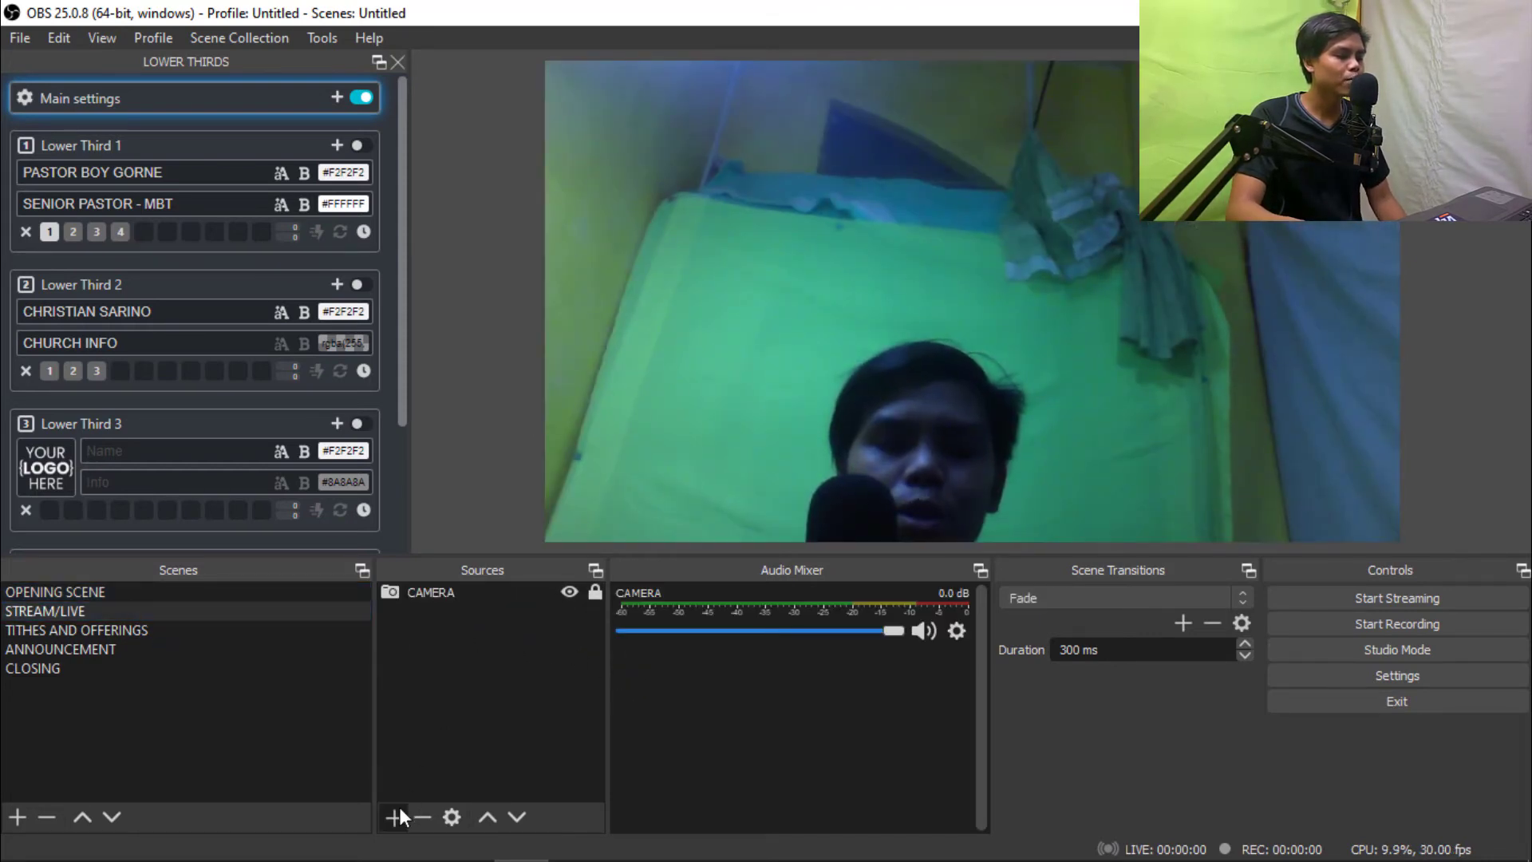
{"action": "left_click", "coordinate": [394, 815]}
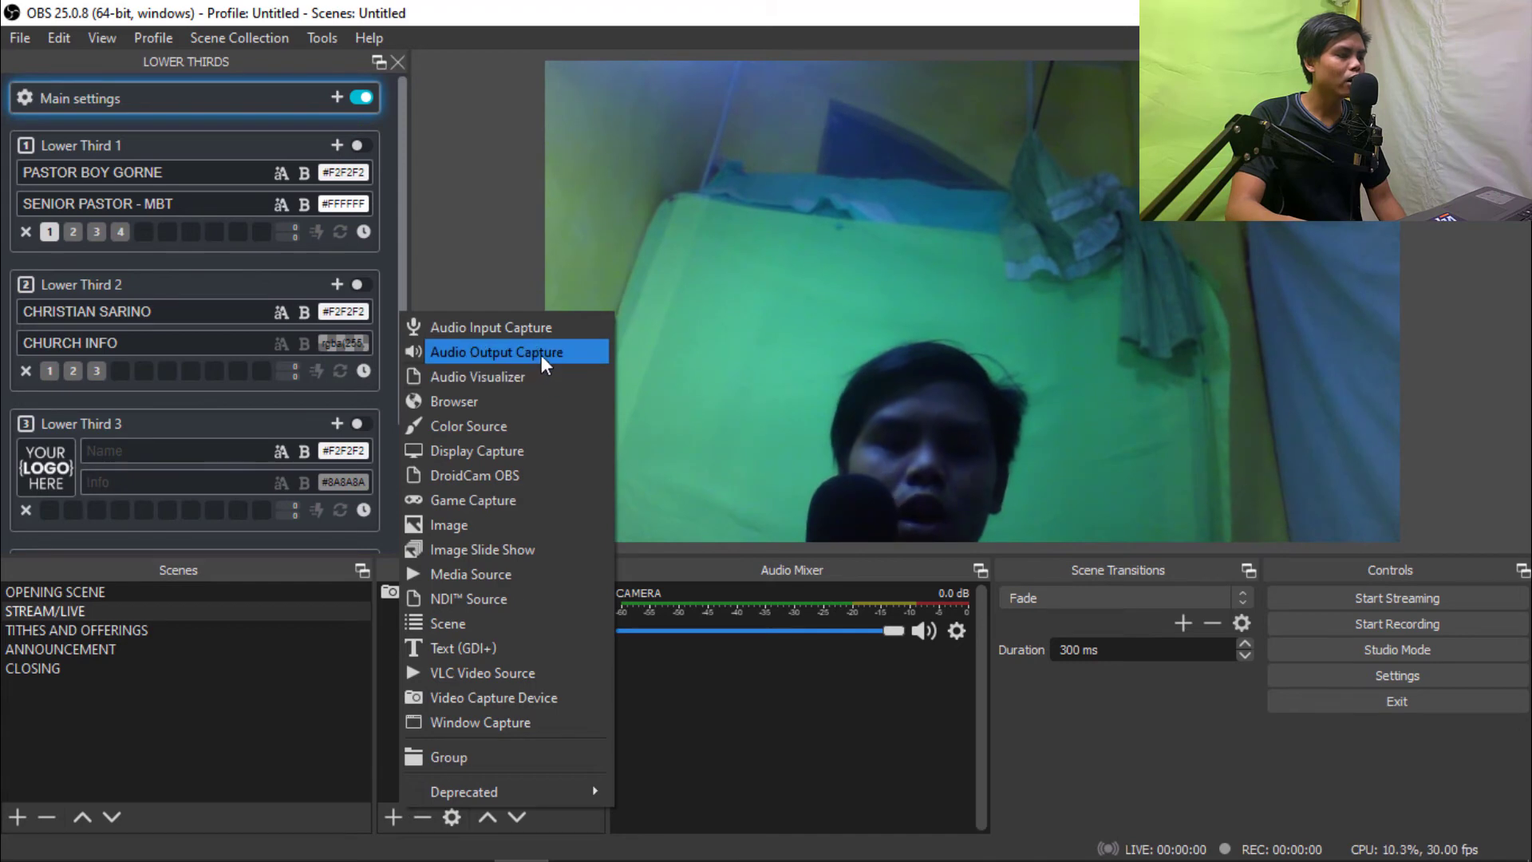
{"action": "left_click", "coordinate": [510, 327]}
{"action": "left_click", "coordinate": [846, 595]}
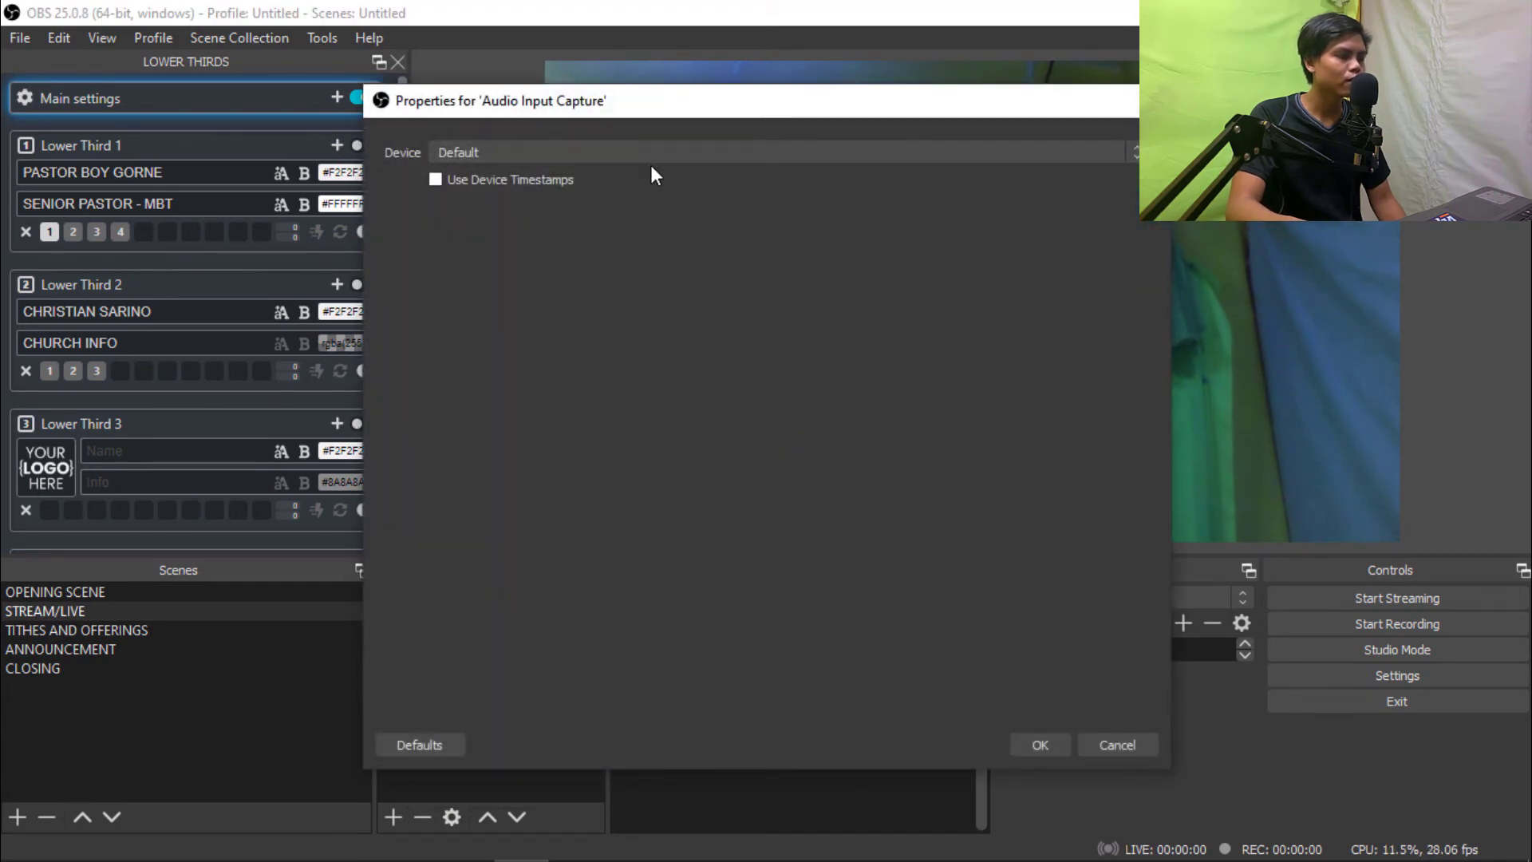
{"action": "left_click", "coordinate": [658, 150]}
{"action": "left_click", "coordinate": [658, 151]}
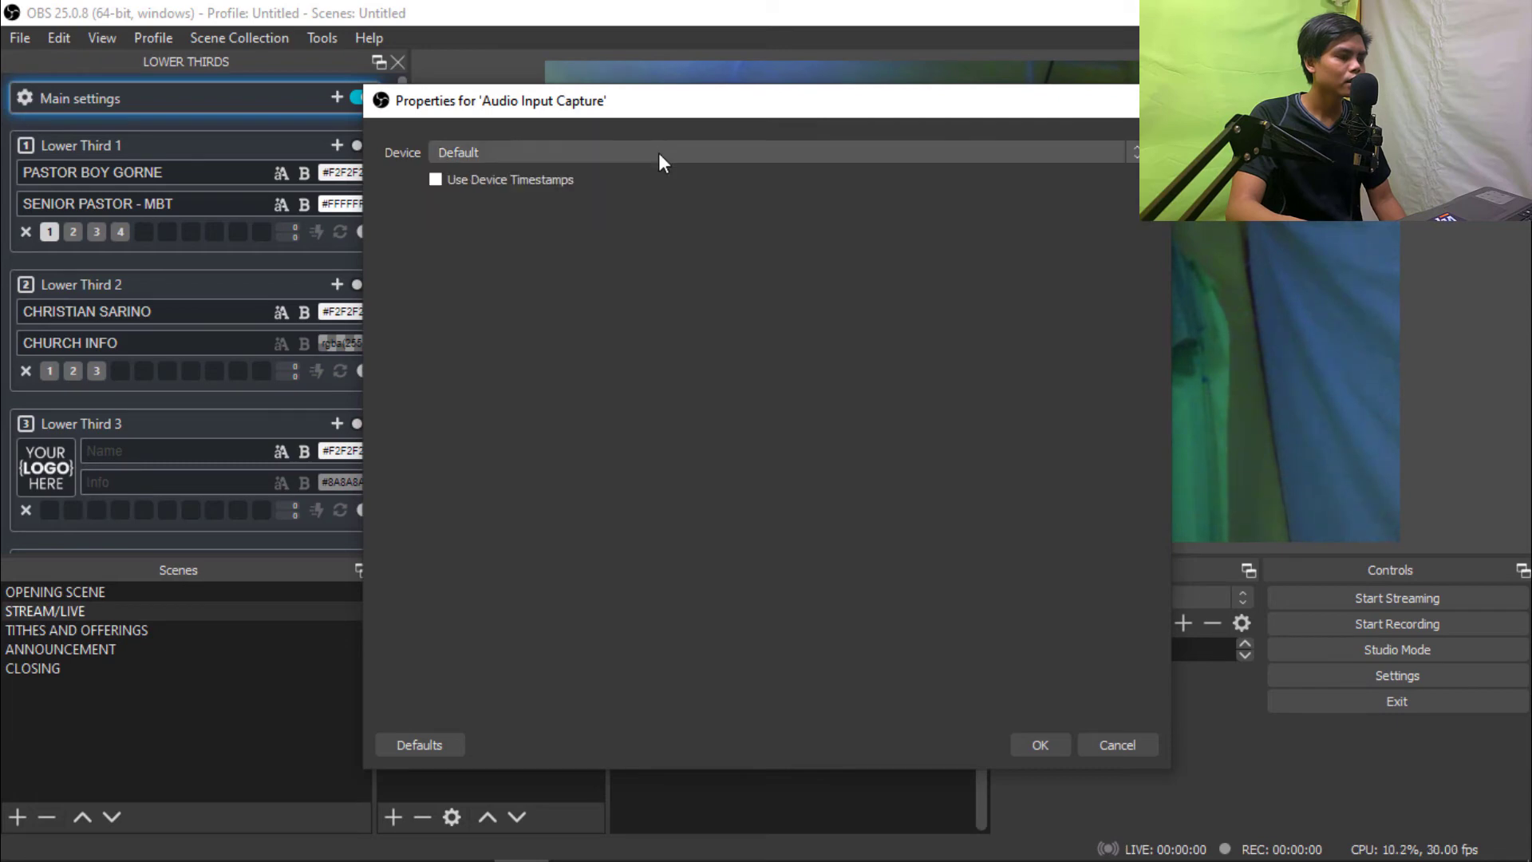
{"action": "left_click", "coordinate": [680, 154]}
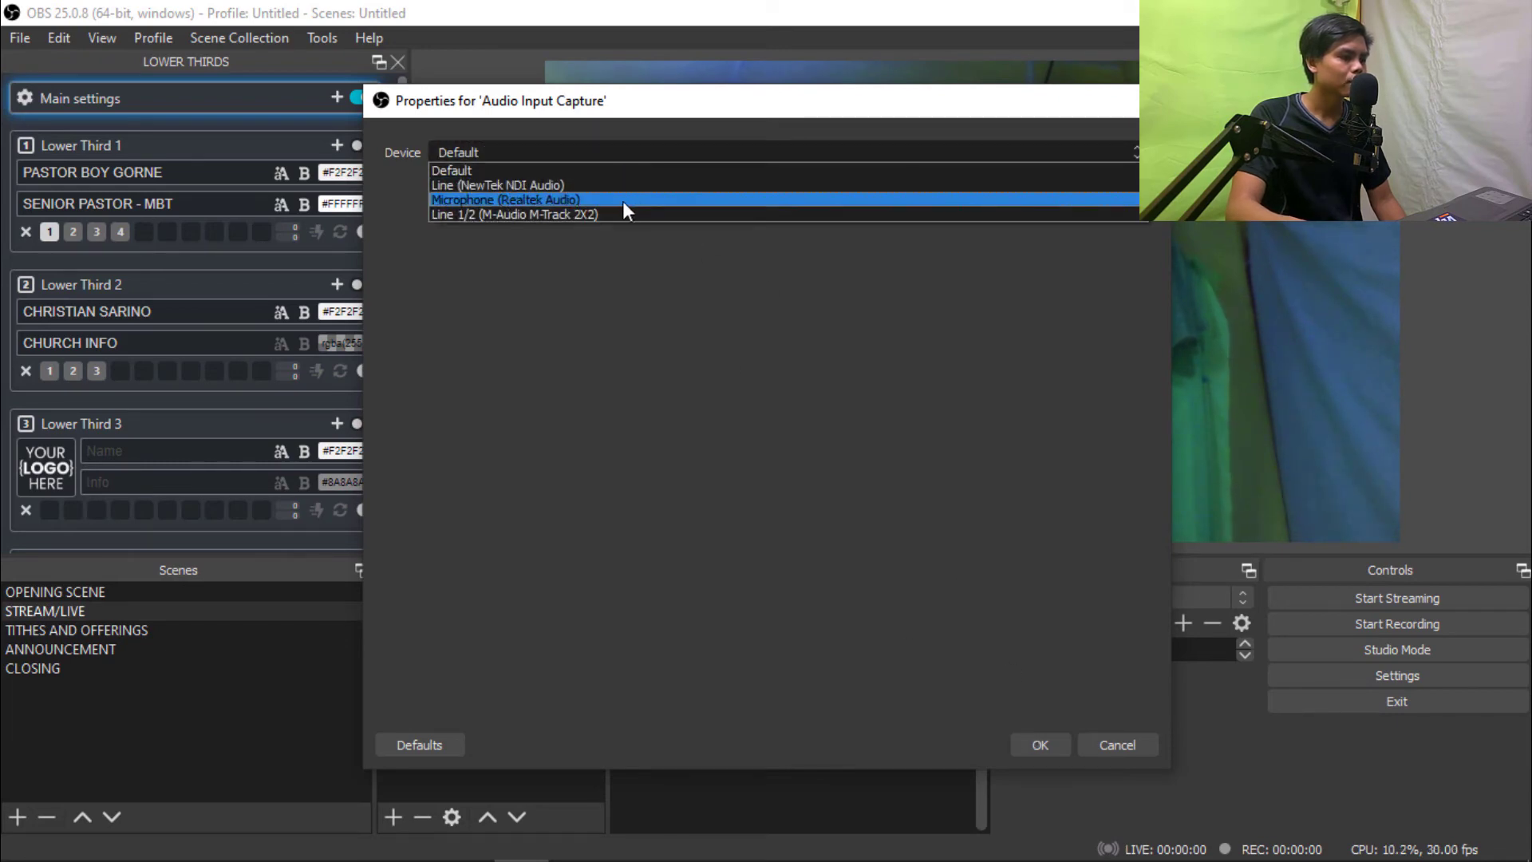
{"action": "left_click", "coordinate": [616, 210]}
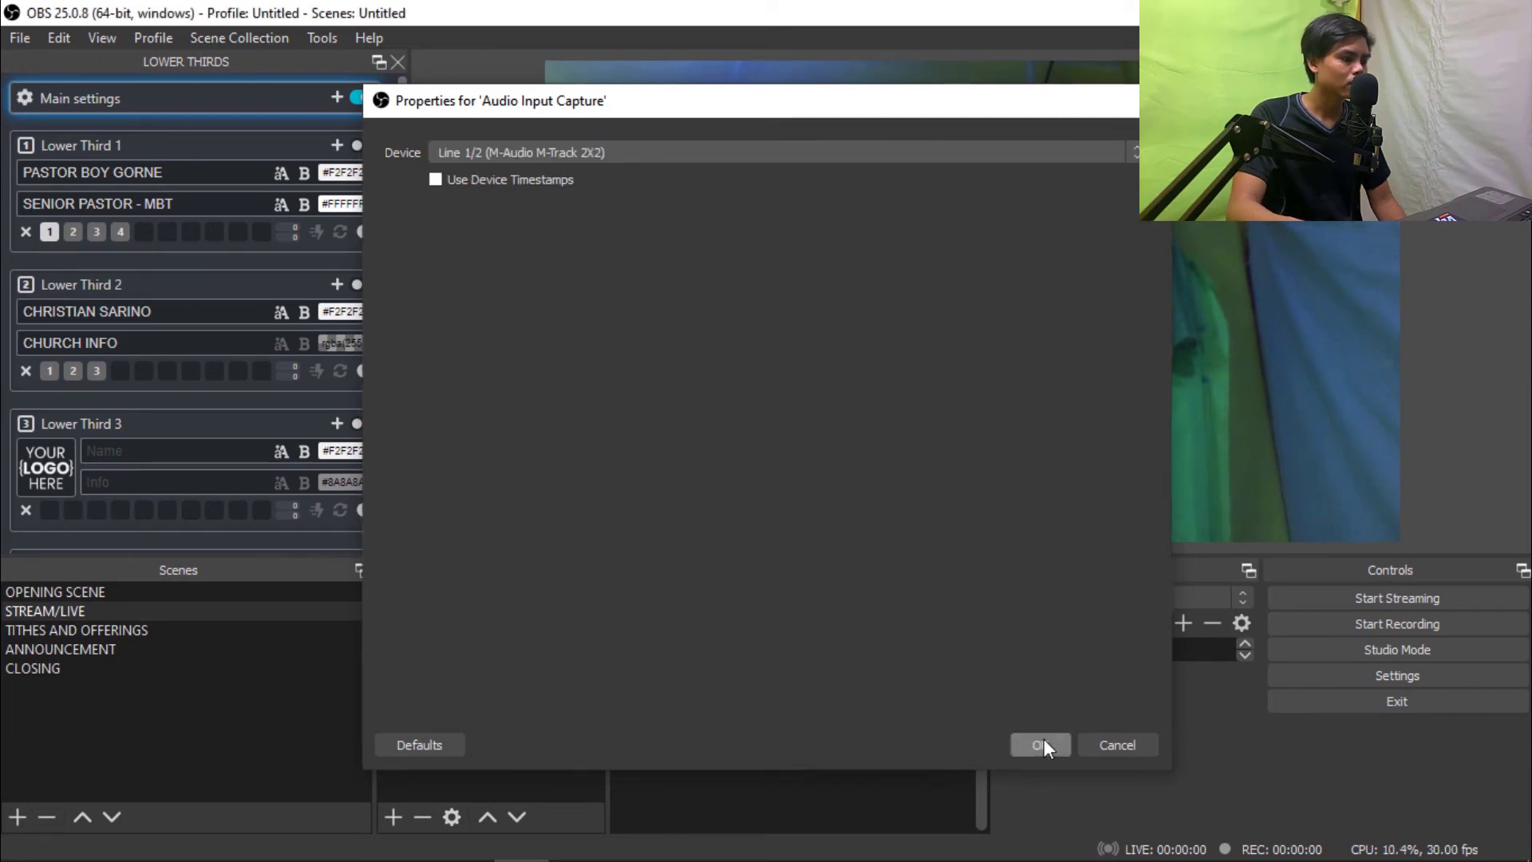
{"action": "left_click", "coordinate": [1042, 742]}
- Rename the new Audio Input Capture source in the STREAM/LIVE scene as VOCALS
{"action": "right_click", "coordinate": [496, 592]}
{"action": "left_click", "coordinate": [635, 260]}
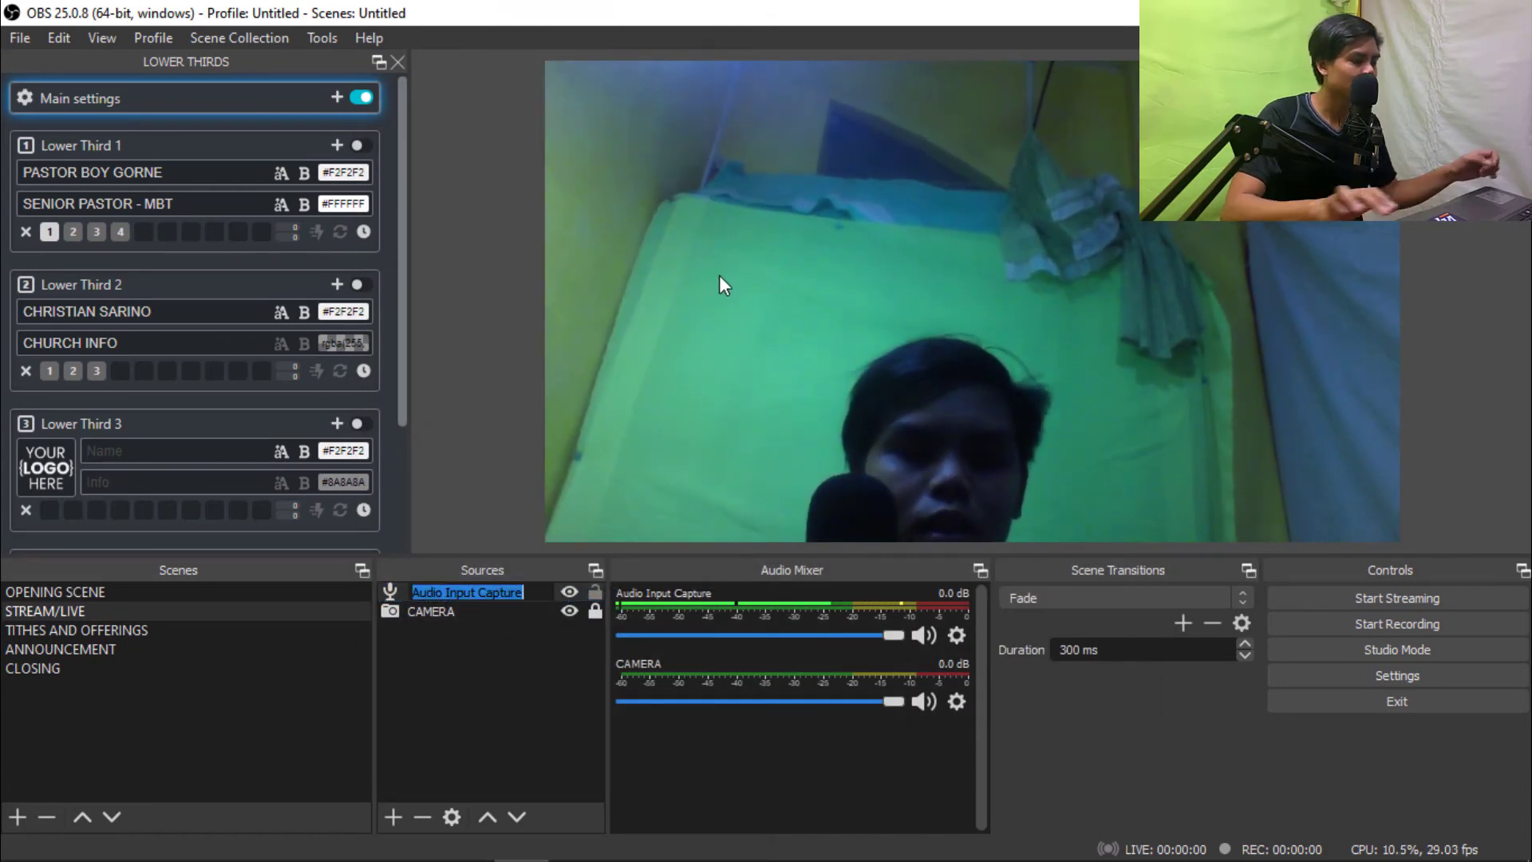
{"action": "type", "text": "VOCALS"}
{"action": "key", "text": "Return"}
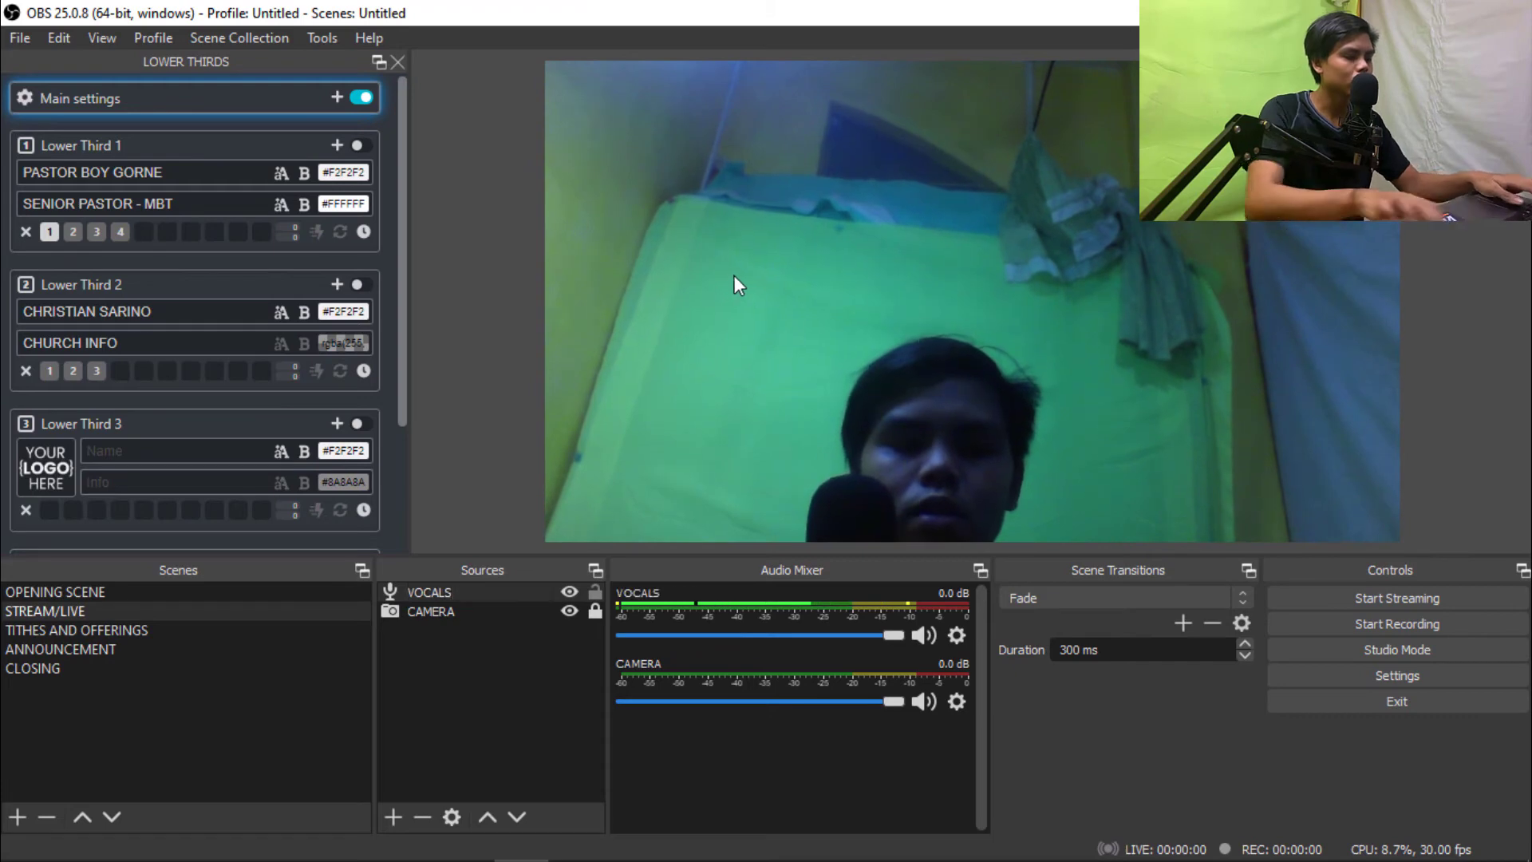
- Add an Audio Input Capture source named INSTRUMENTS to the STREAM/LIVE scene, using the device Microphone (Realtek Audio)
{"action": "left_click", "coordinate": [393, 817]}
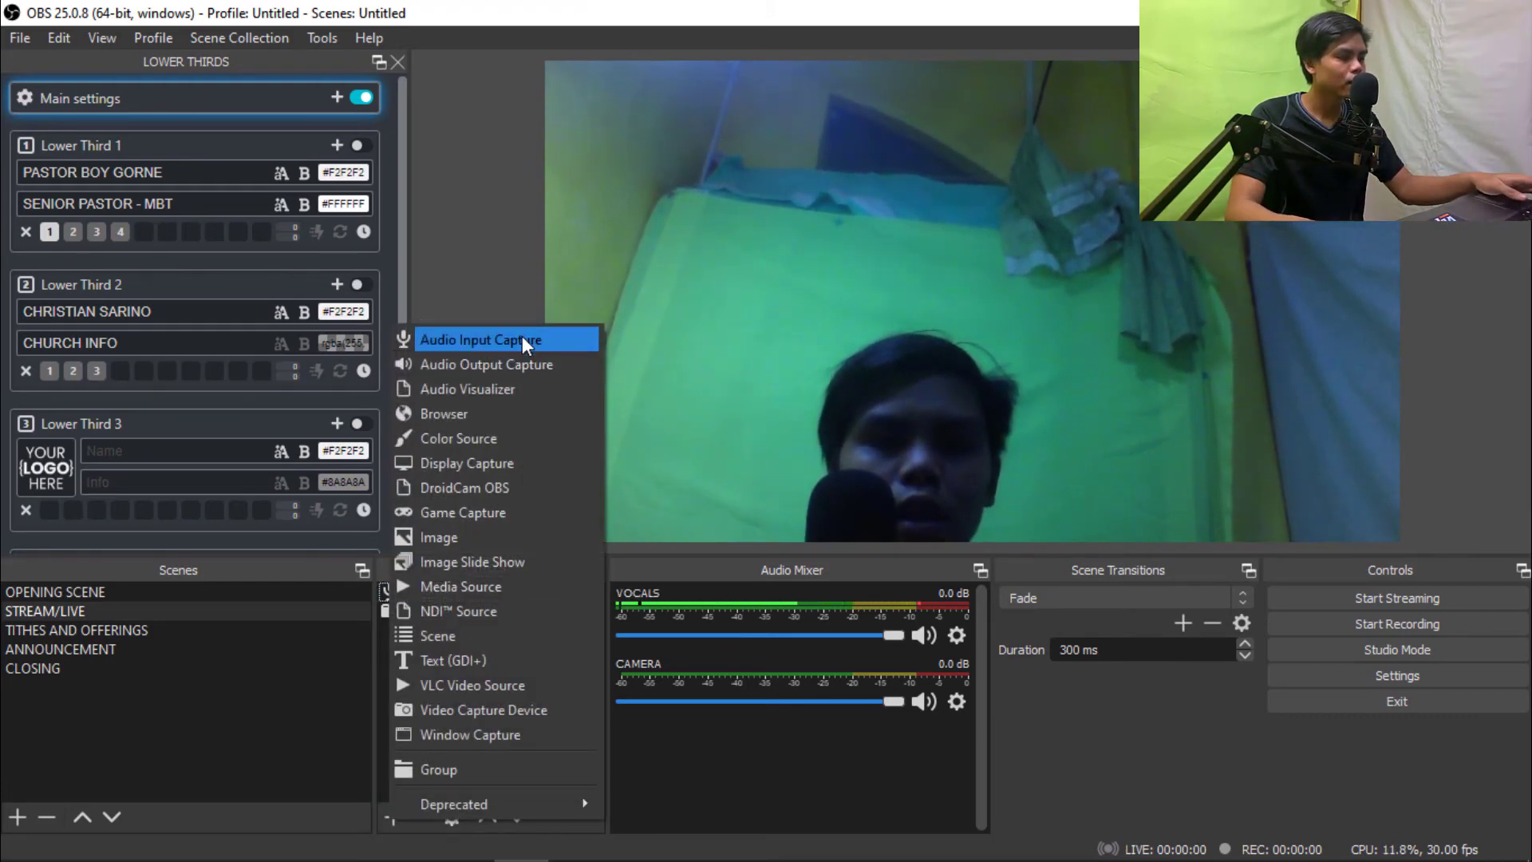
{"action": "left_click", "coordinate": [521, 338]}
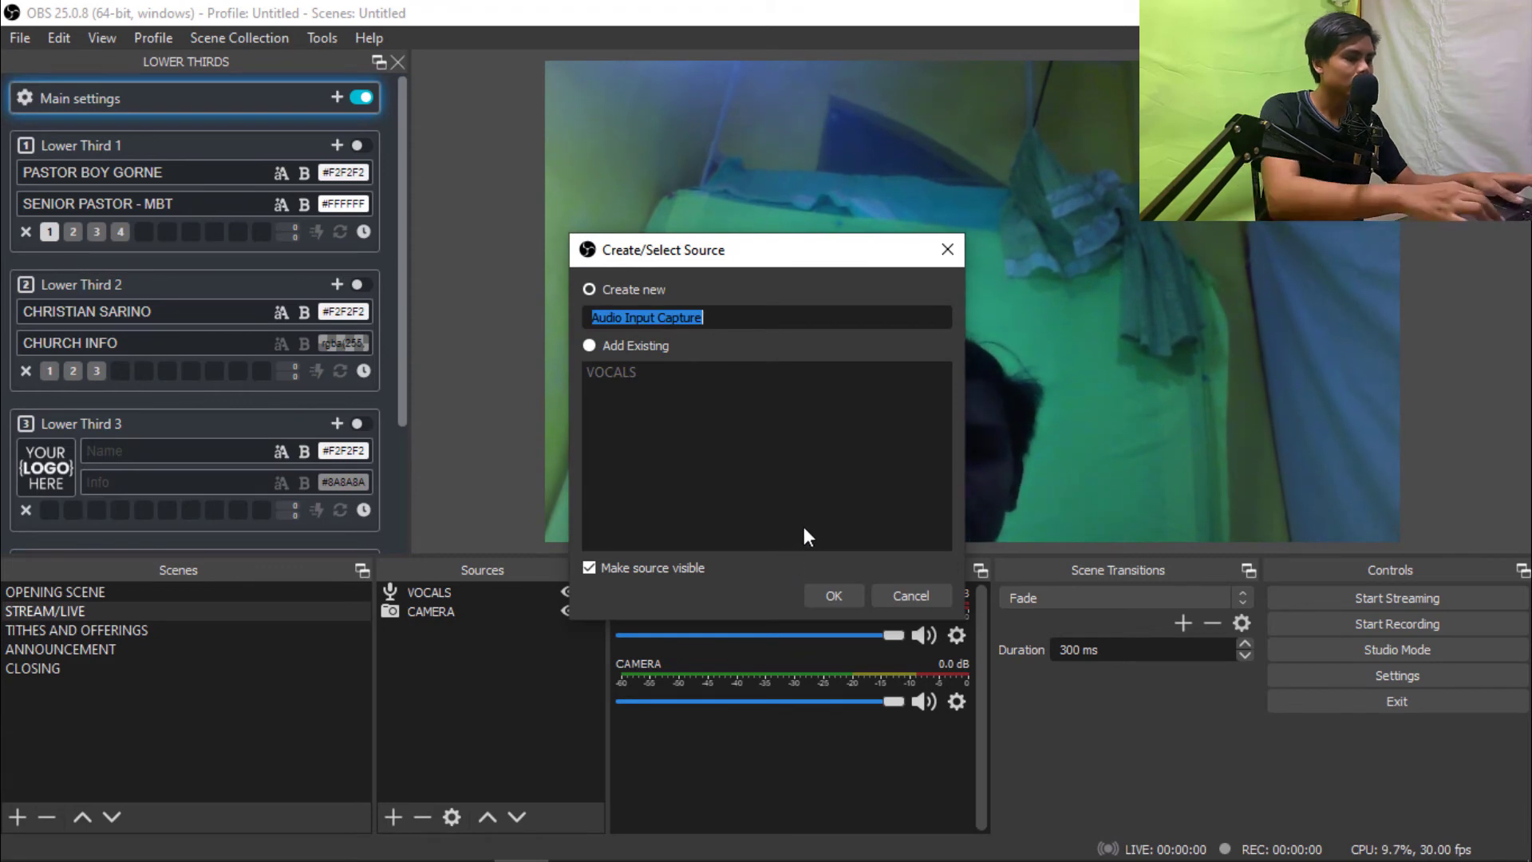
{"action": "type", "text": "INSTRUMENTS"}
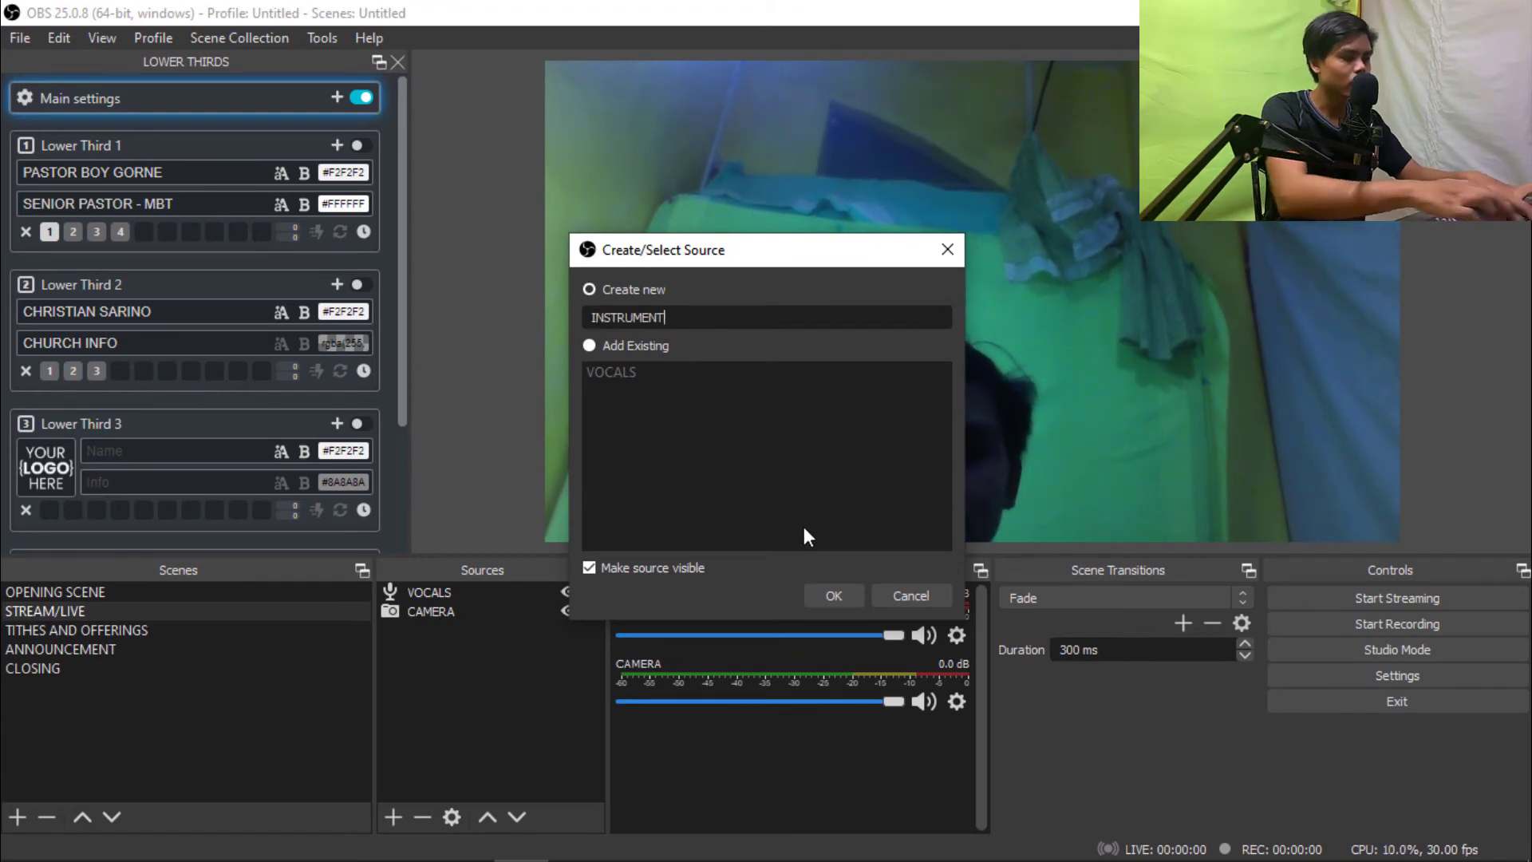
{"action": "left_click", "coordinate": [840, 595]}
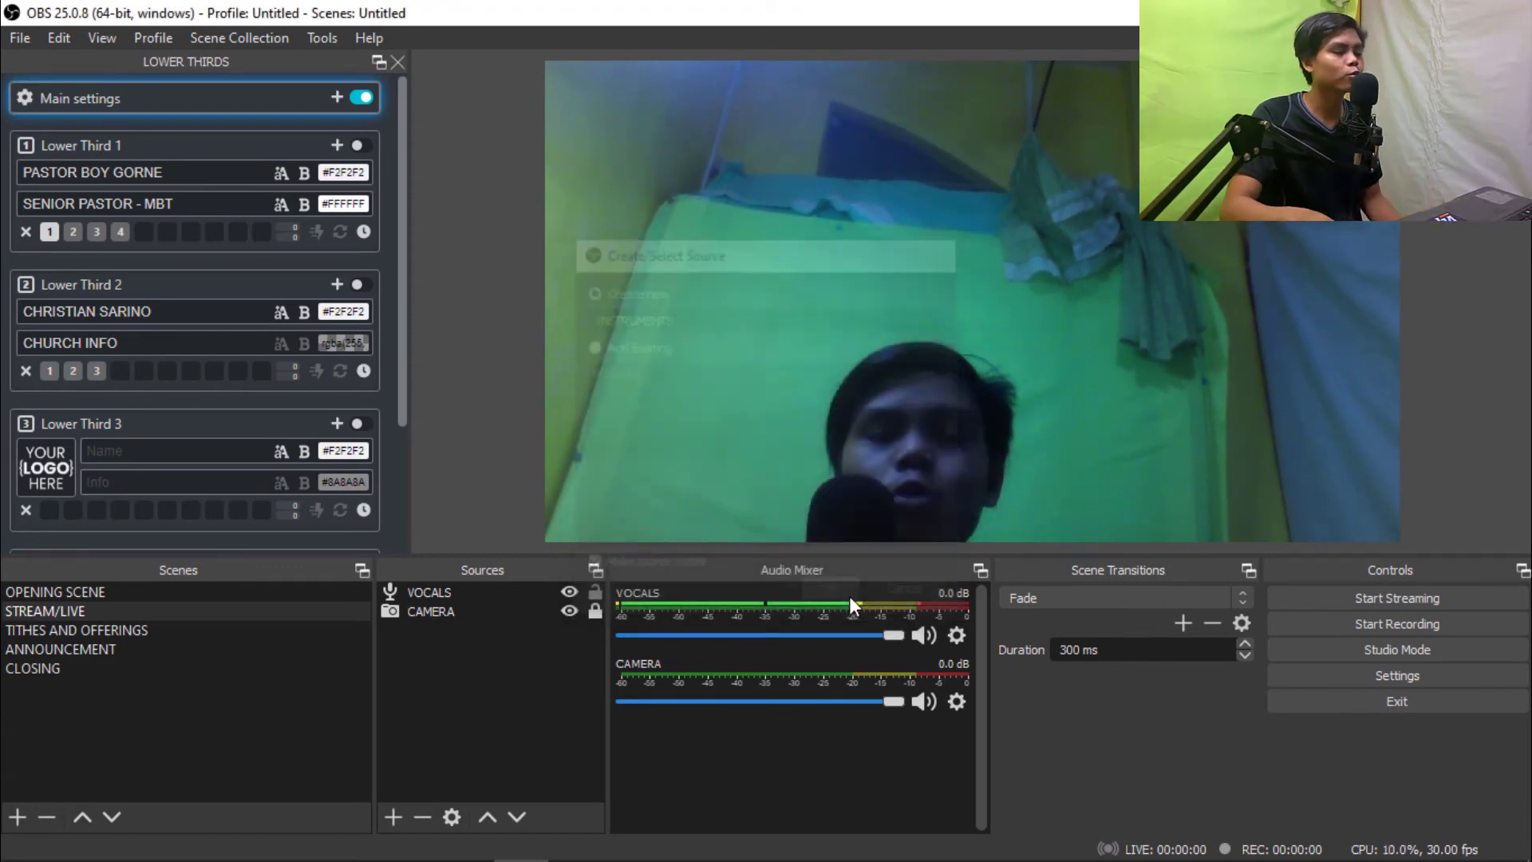
{"action": "left_click", "coordinate": [629, 147]}
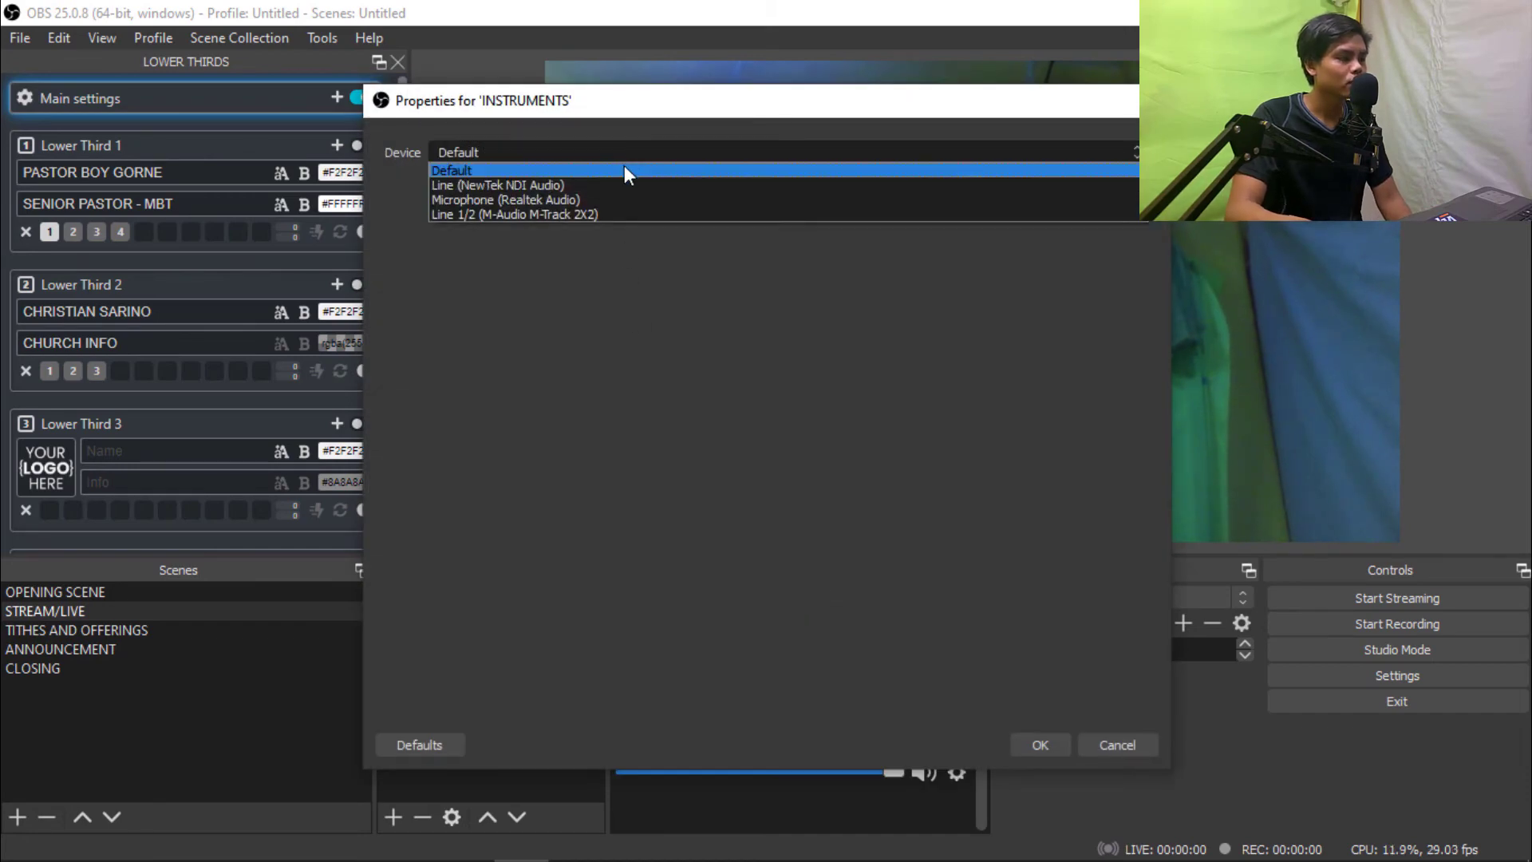
{"action": "left_click", "coordinate": [619, 200]}
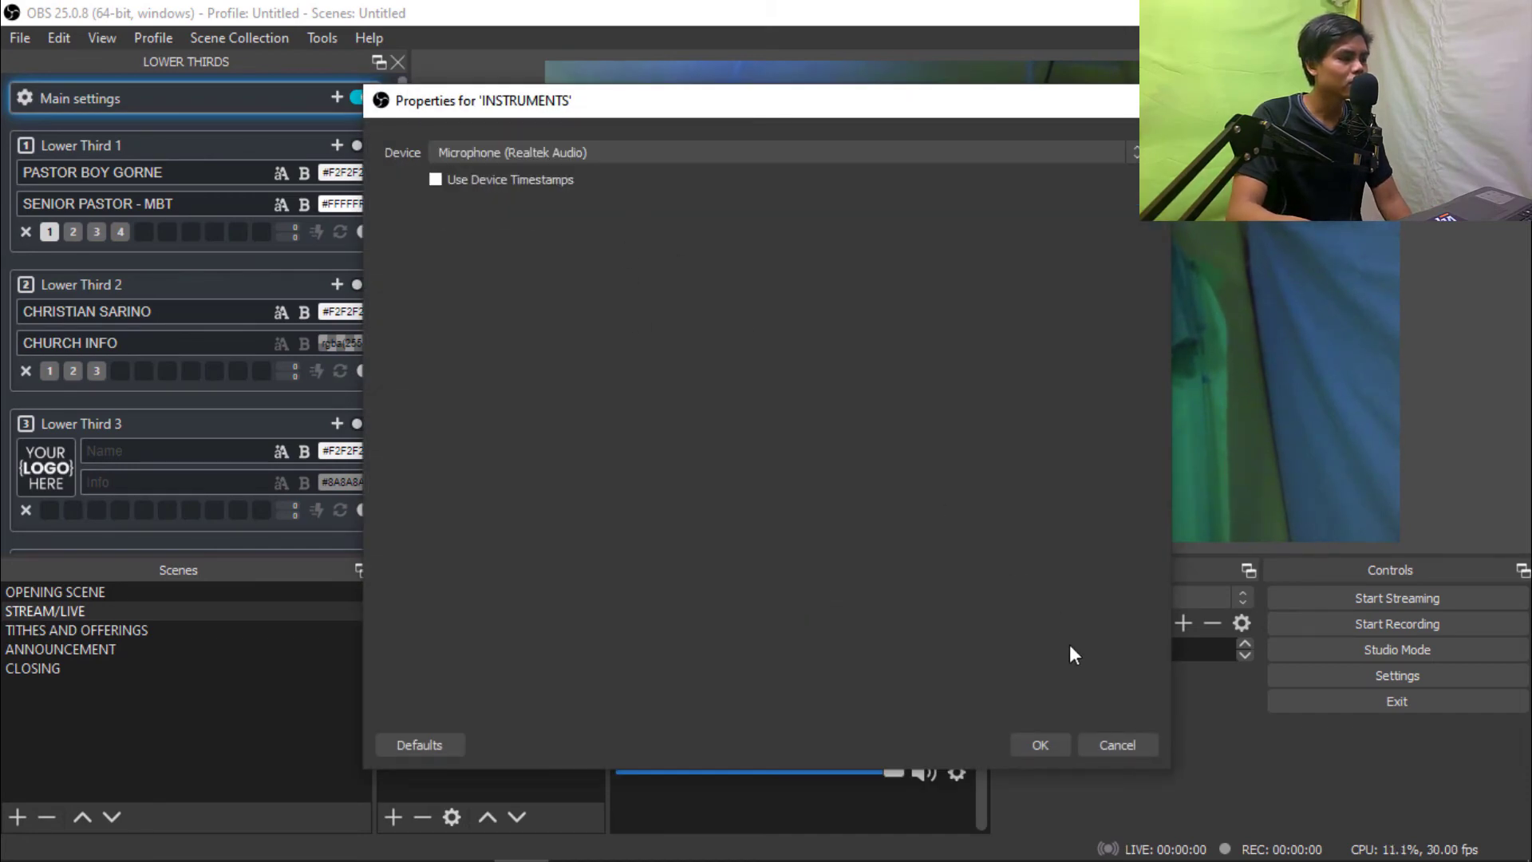
{"action": "left_click", "coordinate": [1064, 742]}
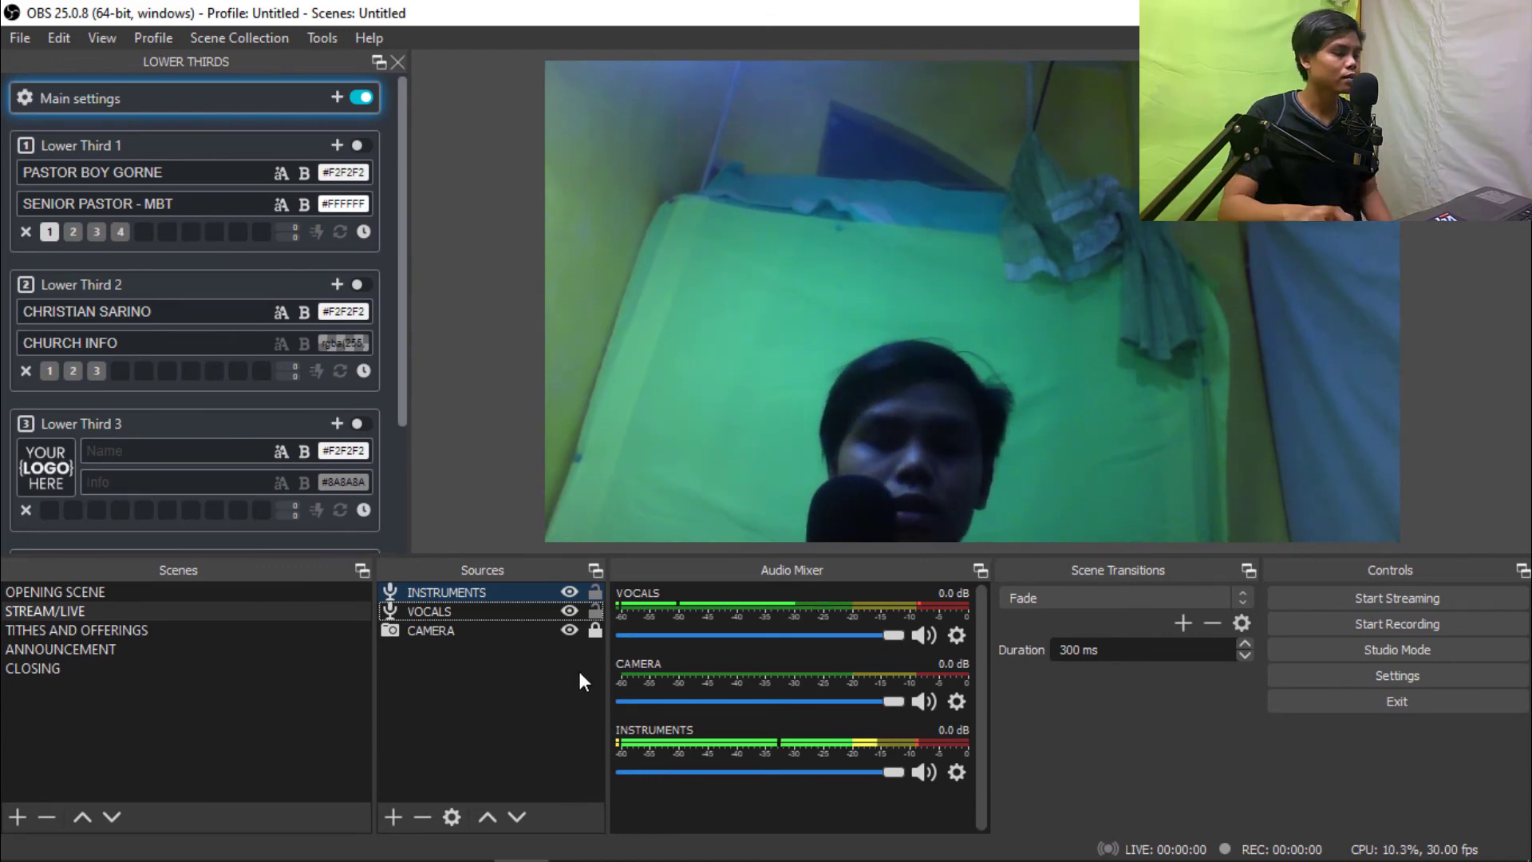
- Switch through the OPENING SCENE, STREAM/LIVE, TITHES AND OFFERINGS and ANNOUNCEMENT scenes to compare their Audio Mixer channels
{"action": "left_click", "coordinate": [122, 592]}
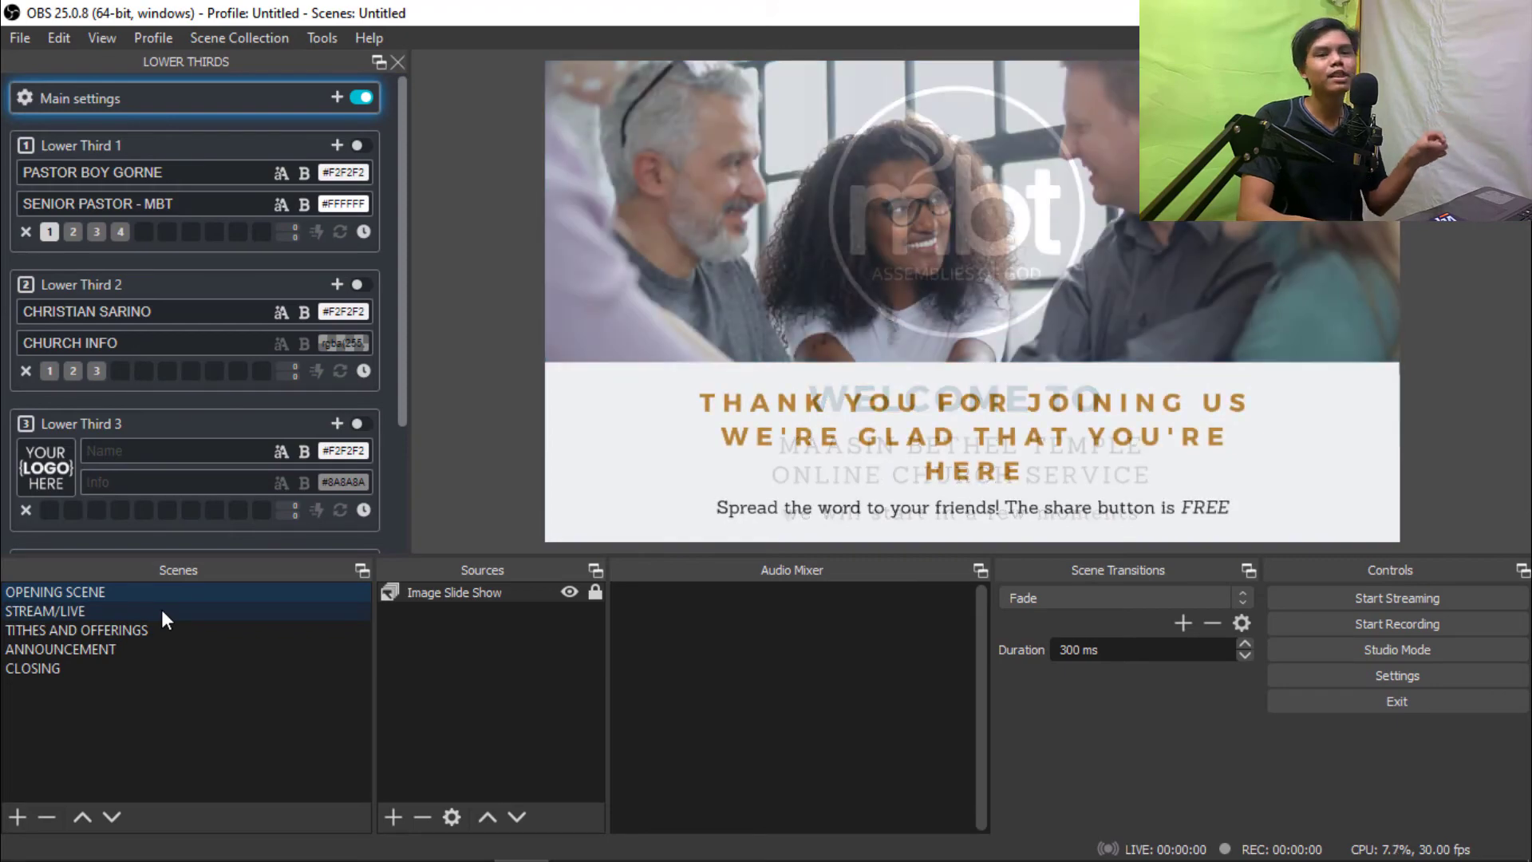
{"action": "left_click", "coordinate": [162, 611]}
{"action": "left_click", "coordinate": [169, 595]}
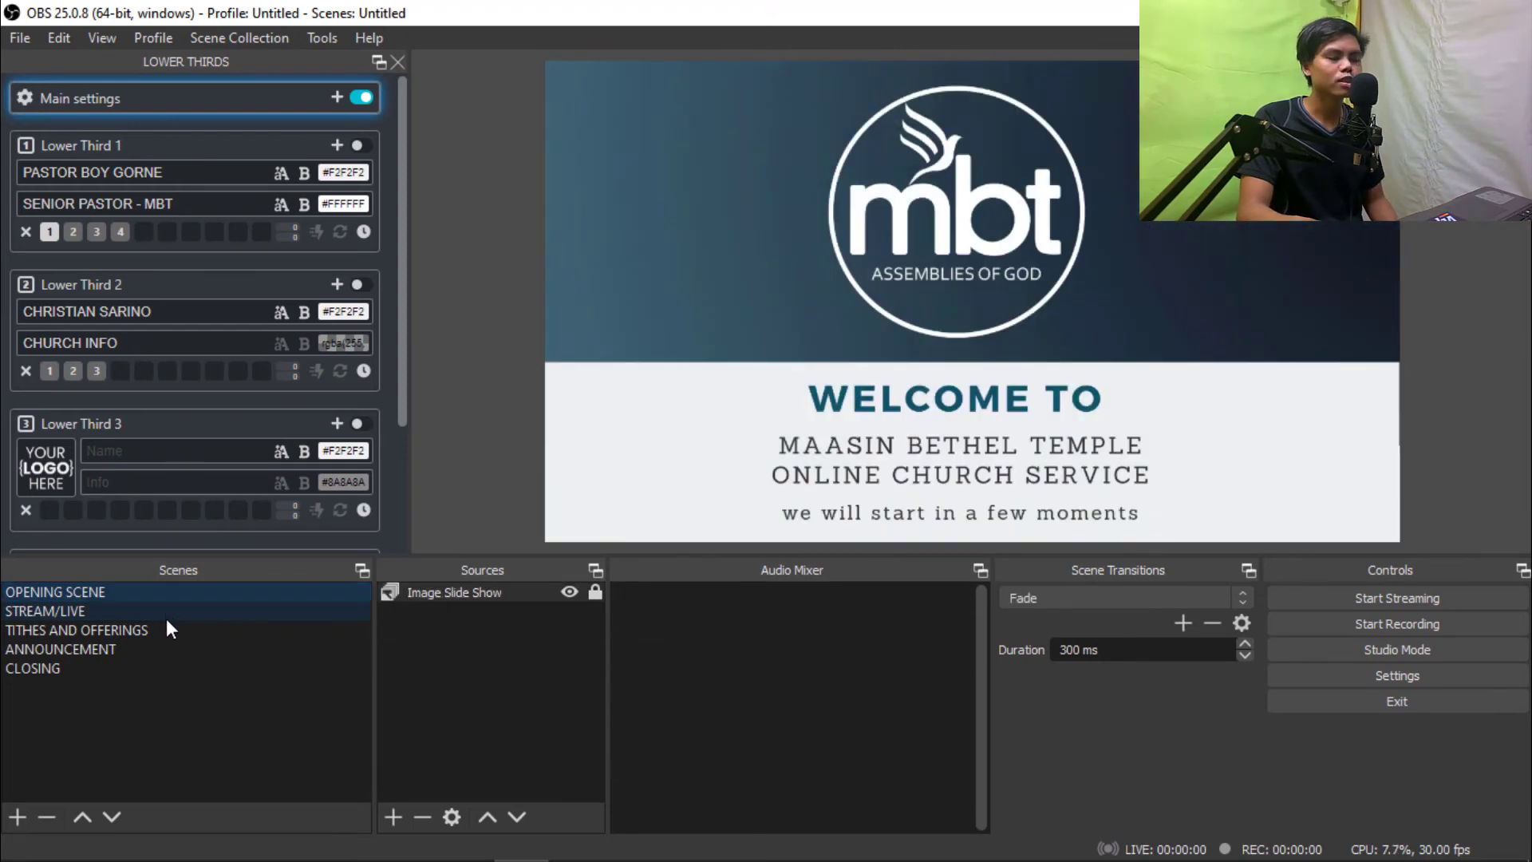
{"action": "left_click", "coordinate": [164, 627]}
{"action": "left_click", "coordinate": [153, 649]}
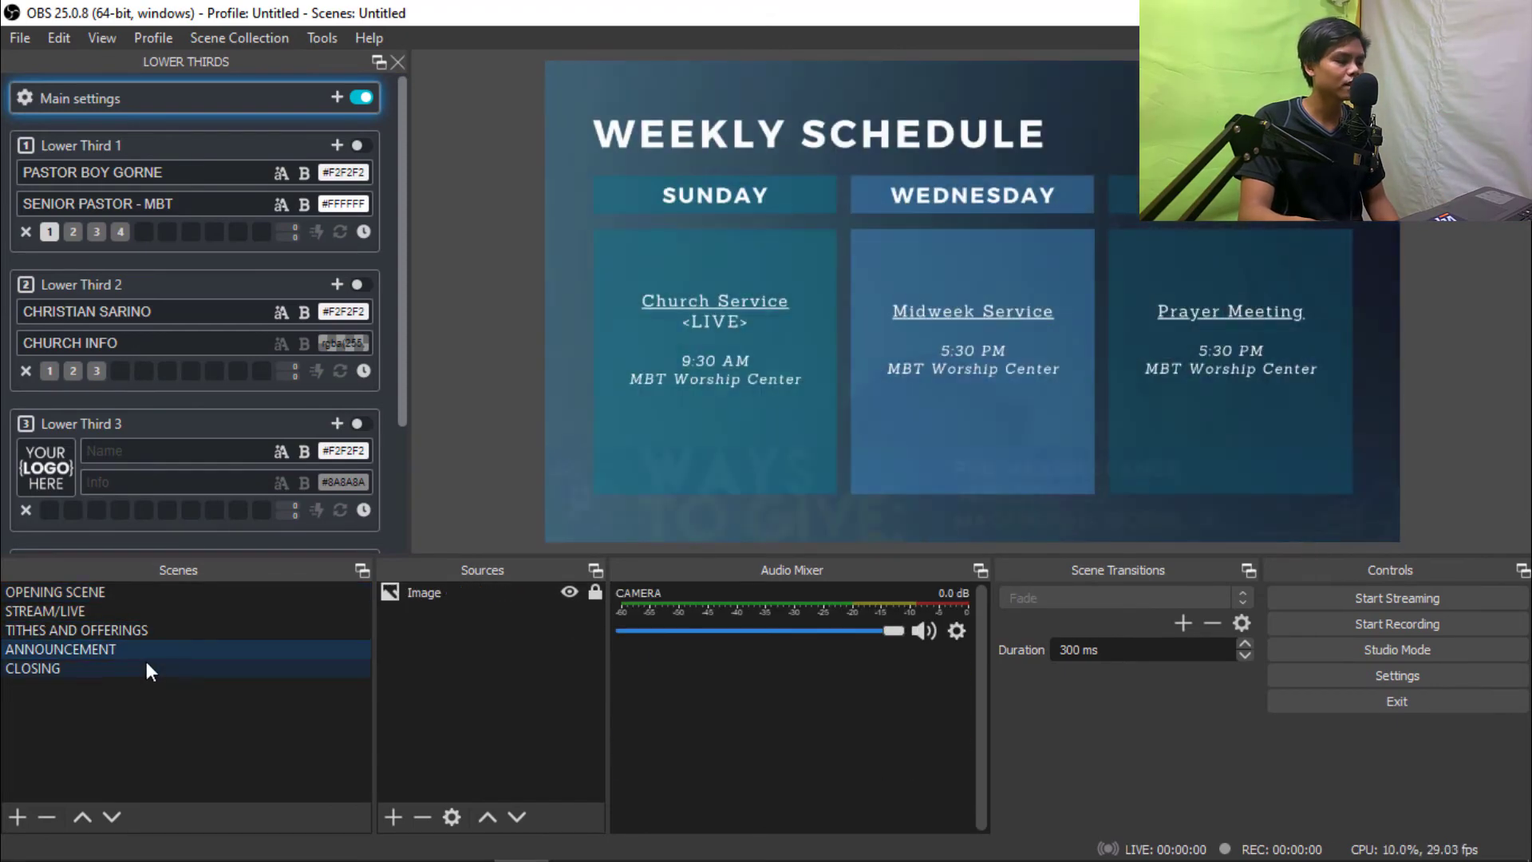
{"action": "left_click", "coordinate": [147, 611]}
{"action": "left_click", "coordinate": [150, 600]}
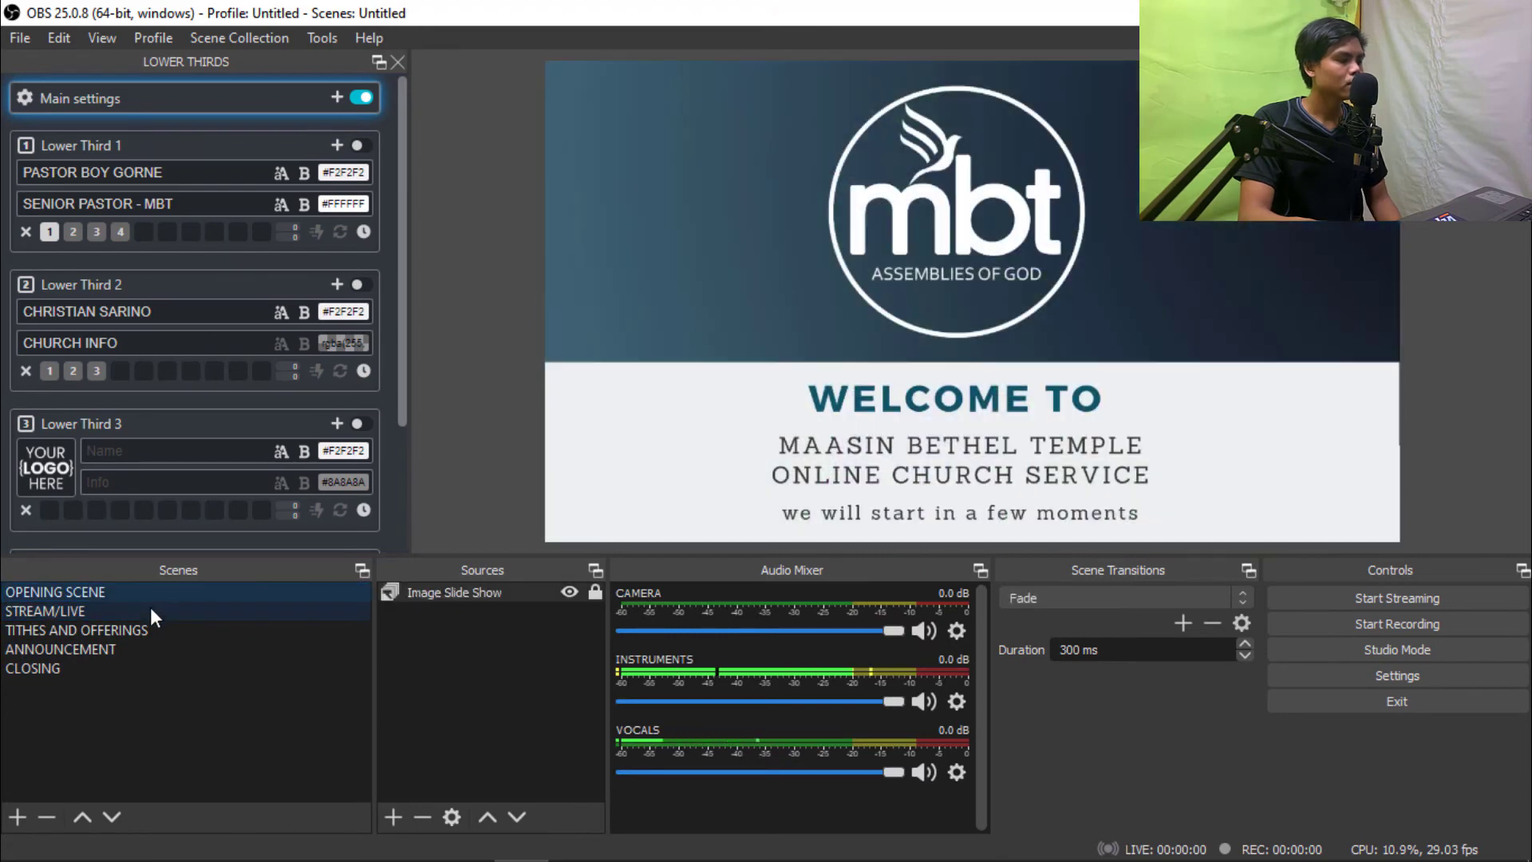
{"action": "left_click", "coordinate": [150, 605]}
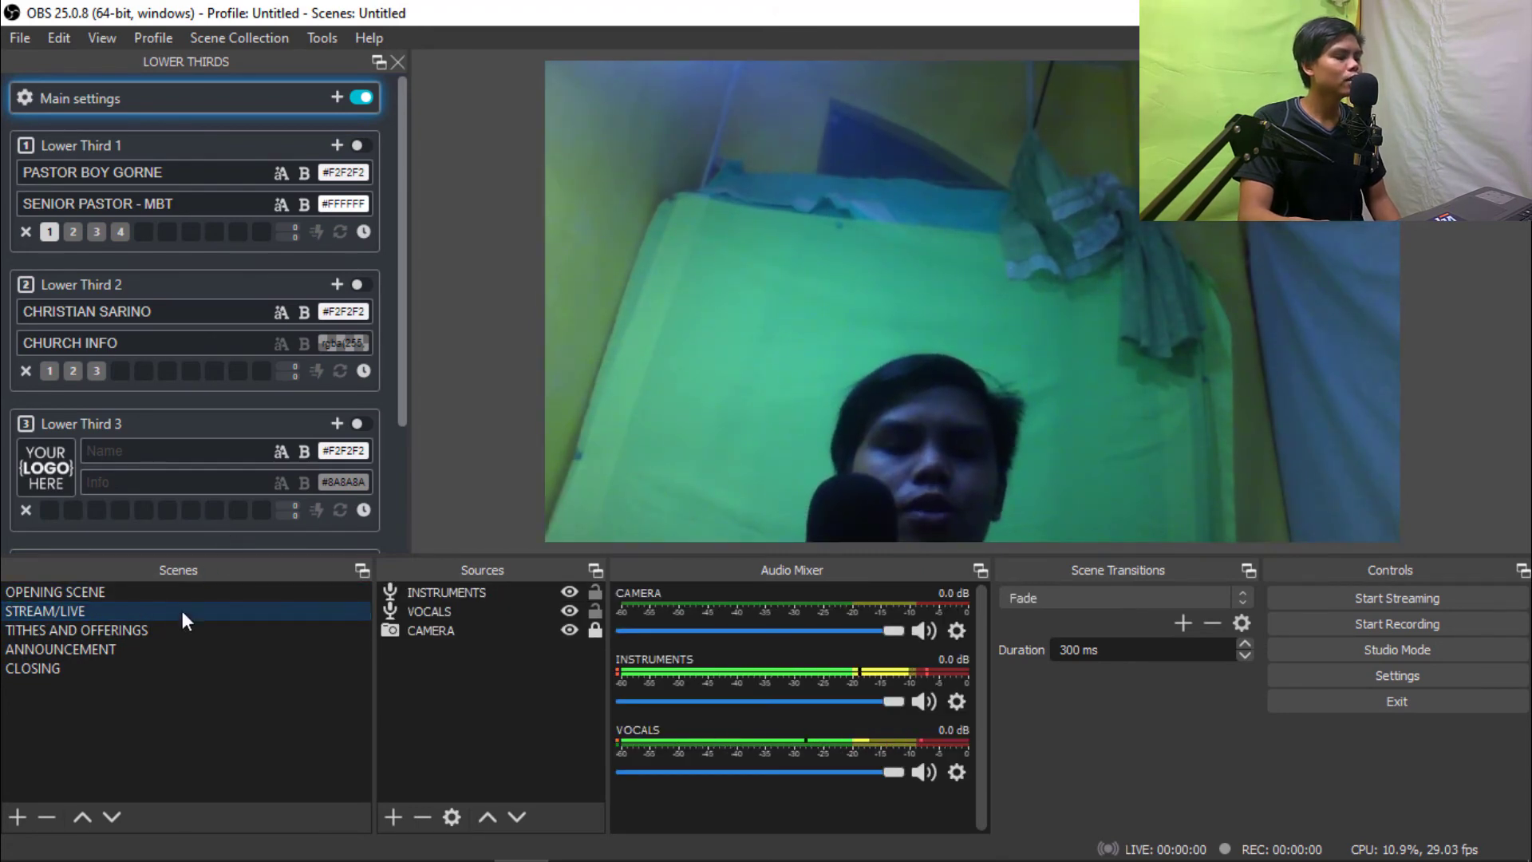
- Remove the CAMERA source from the TITHES AND OFFERINGS scene
{"action": "left_click", "coordinate": [132, 632]}
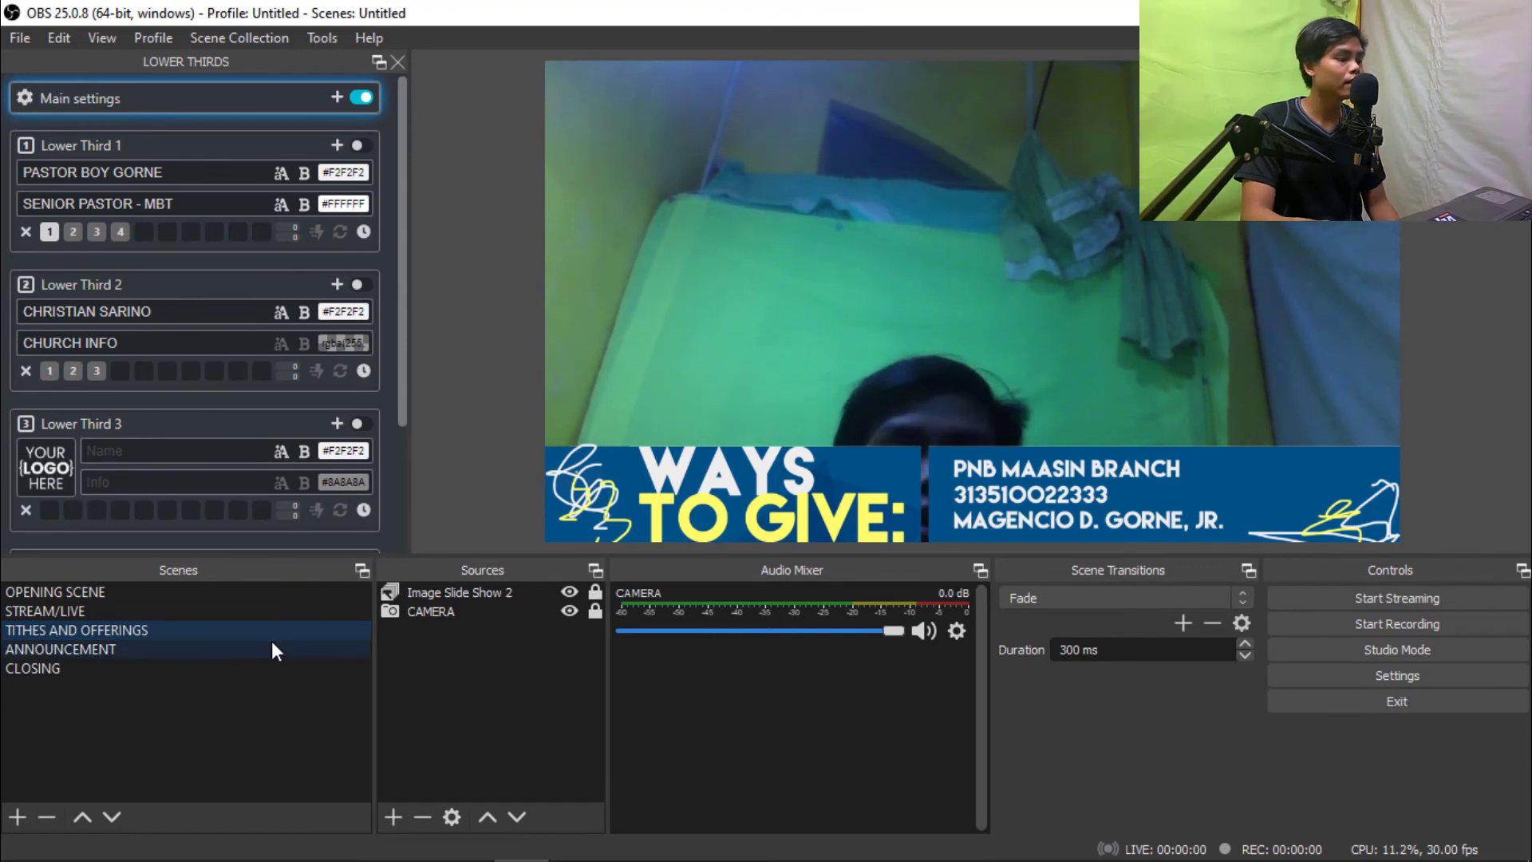
{"action": "left_click", "coordinate": [419, 611]}
{"action": "key", "text": "Delete"}
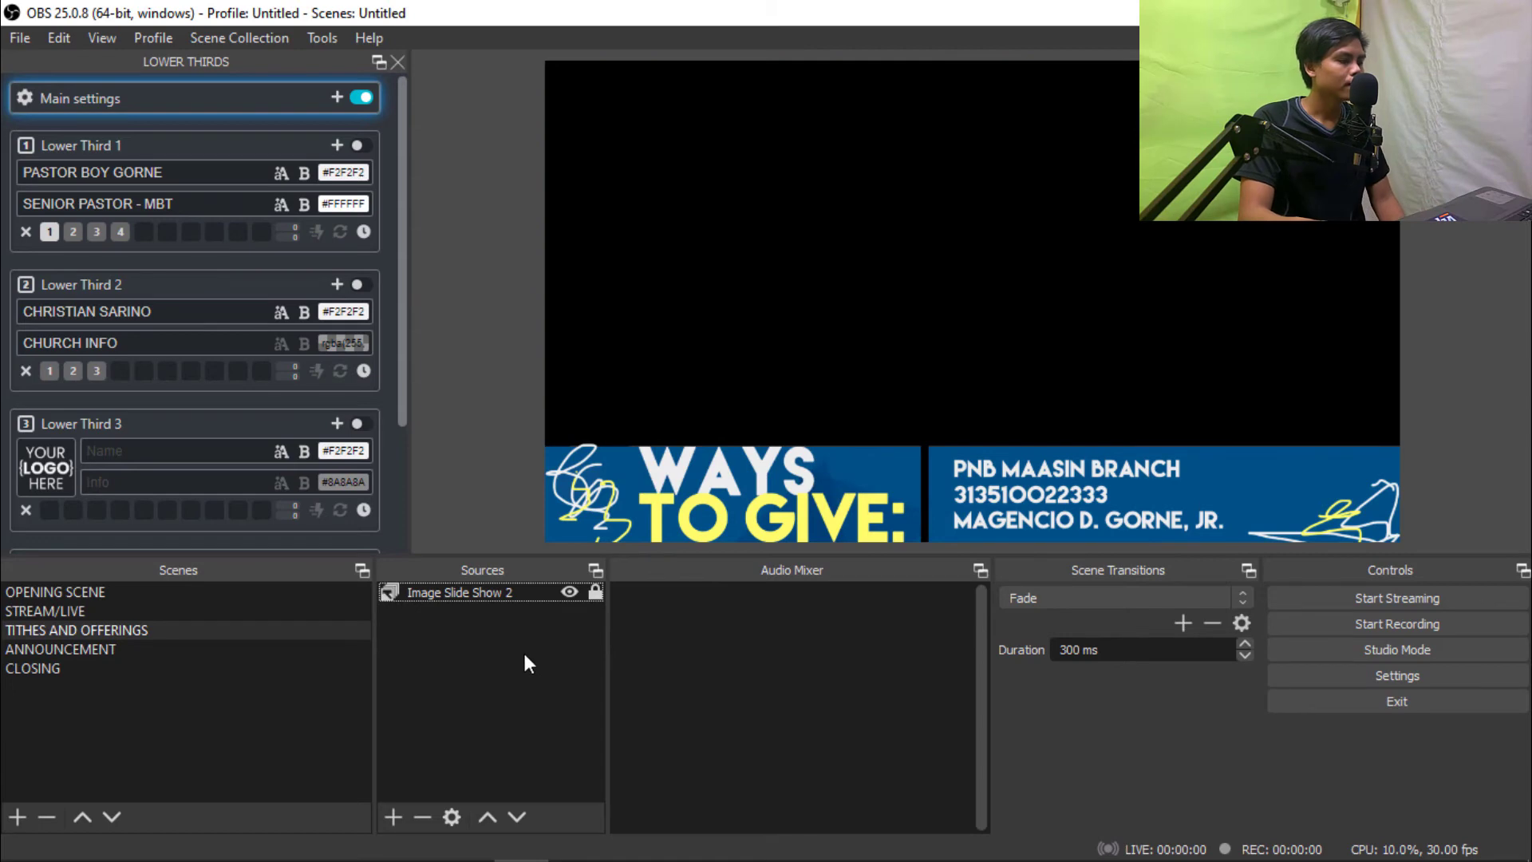
- Compare the sources and audio channels of the STREAM/LIVE scene with those of the TITHES AND OFFERINGS scene
{"action": "left_click", "coordinate": [78, 611]}
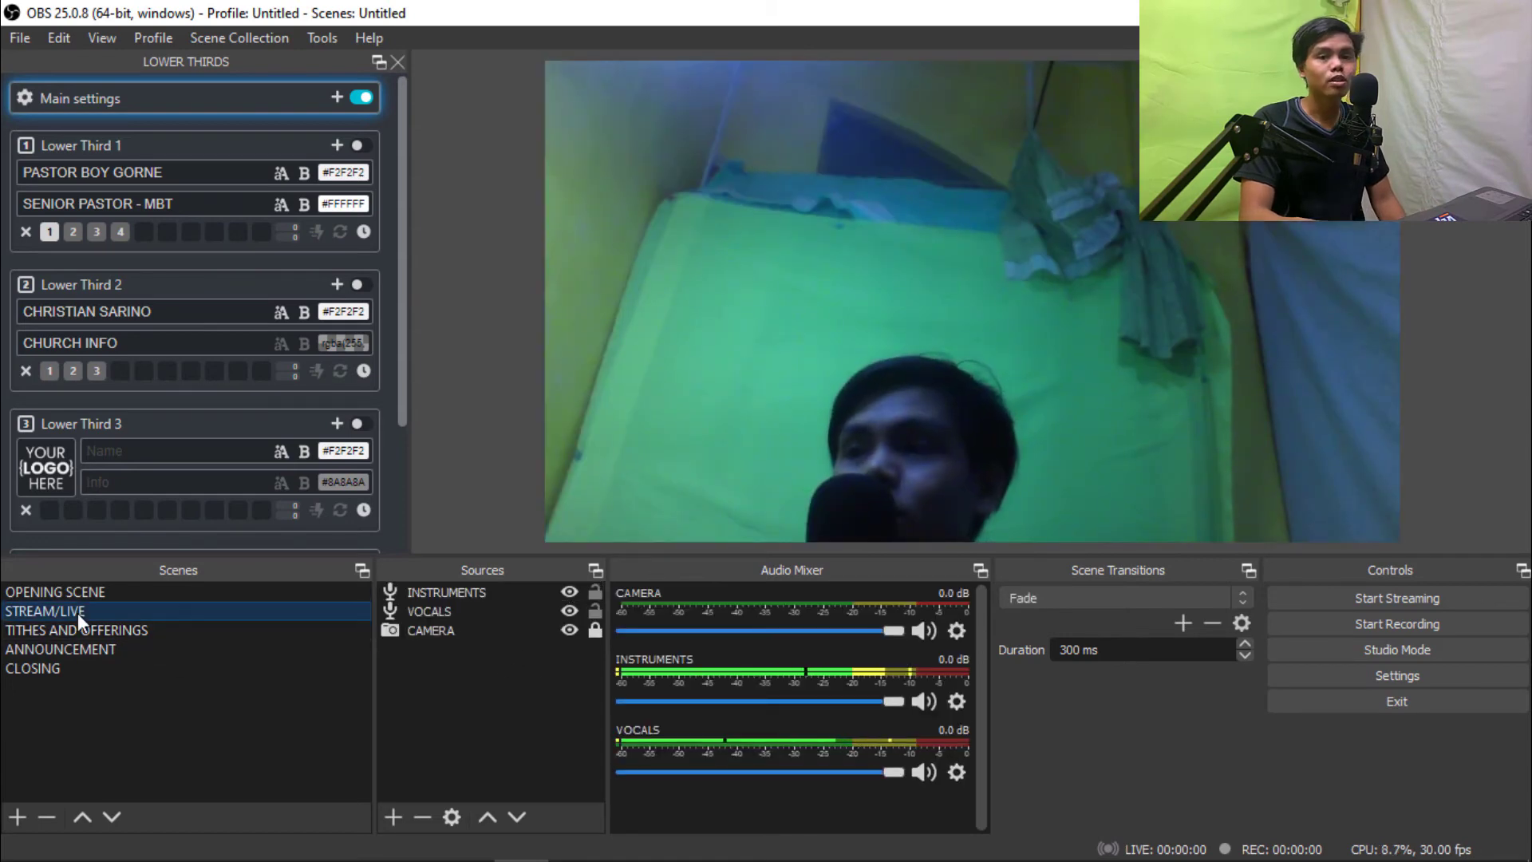
{"action": "left_click", "coordinate": [84, 629]}
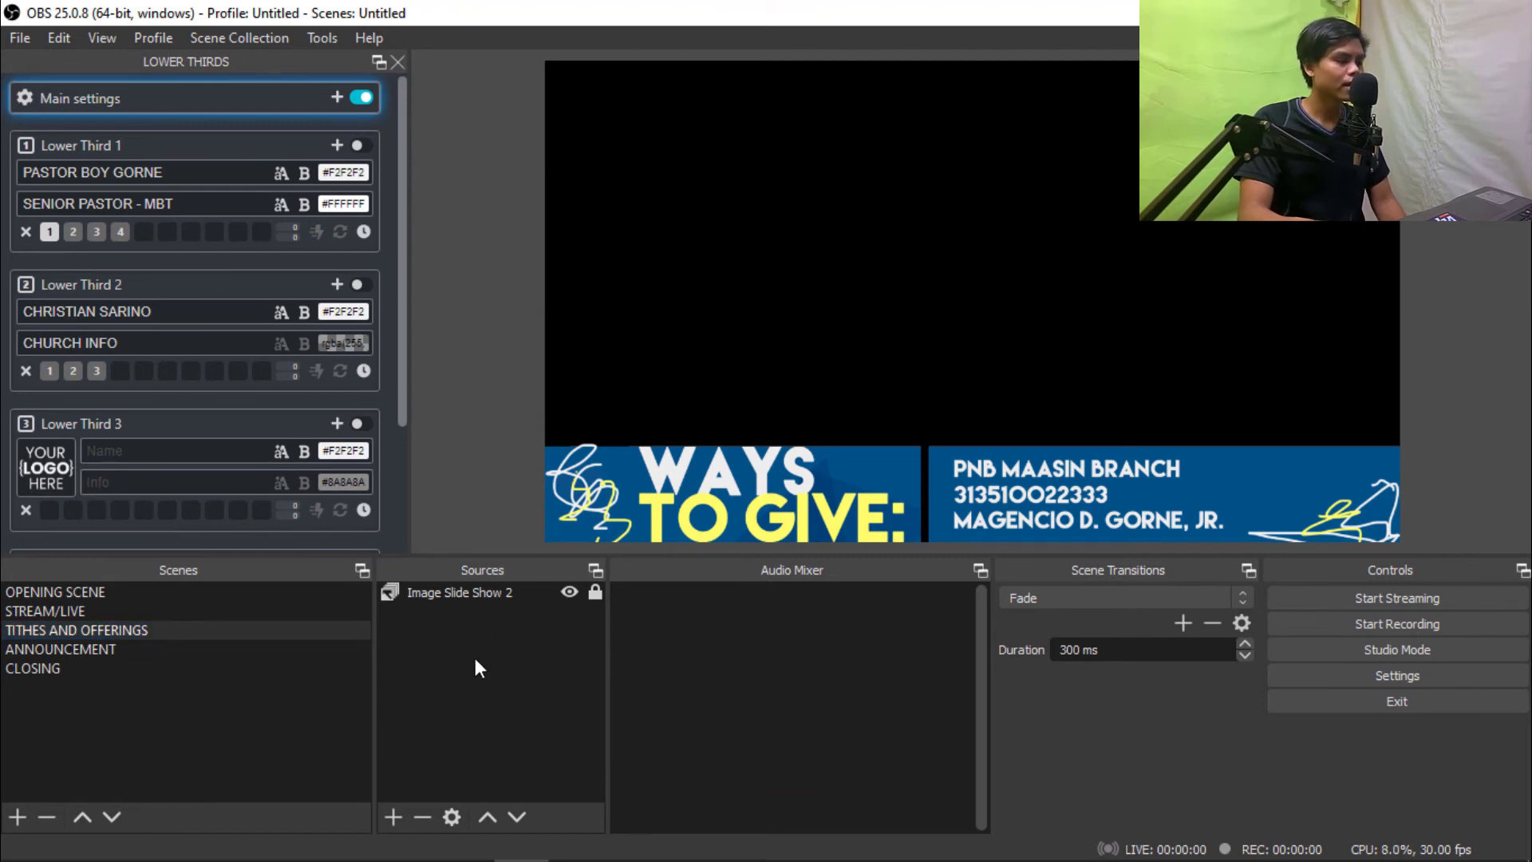
{"action": "left_click", "coordinate": [390, 816]}
{"action": "left_click", "coordinate": [127, 625]}
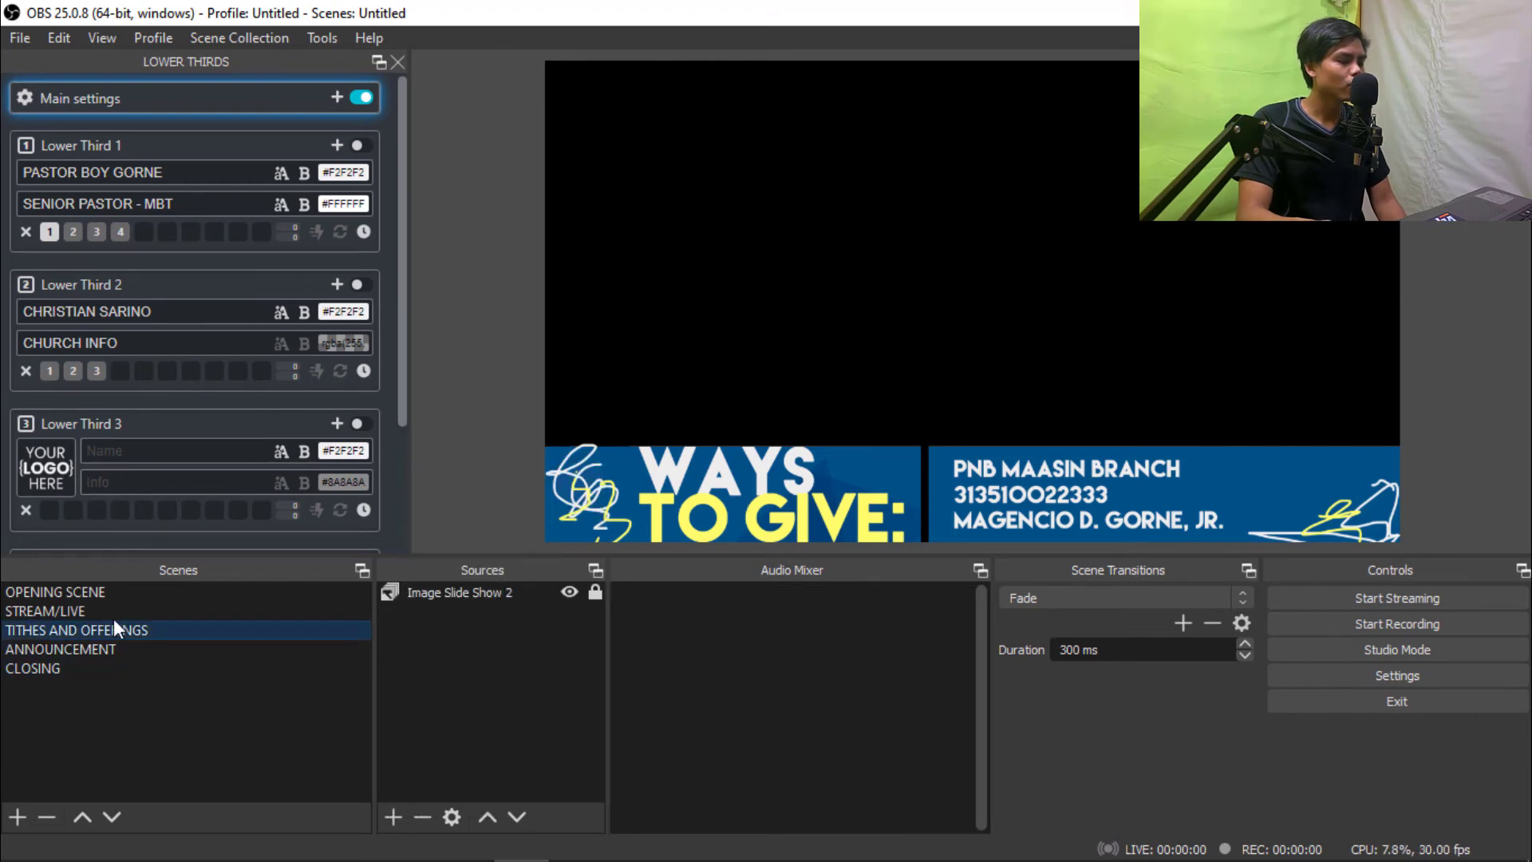
{"action": "left_click", "coordinate": [110, 610]}
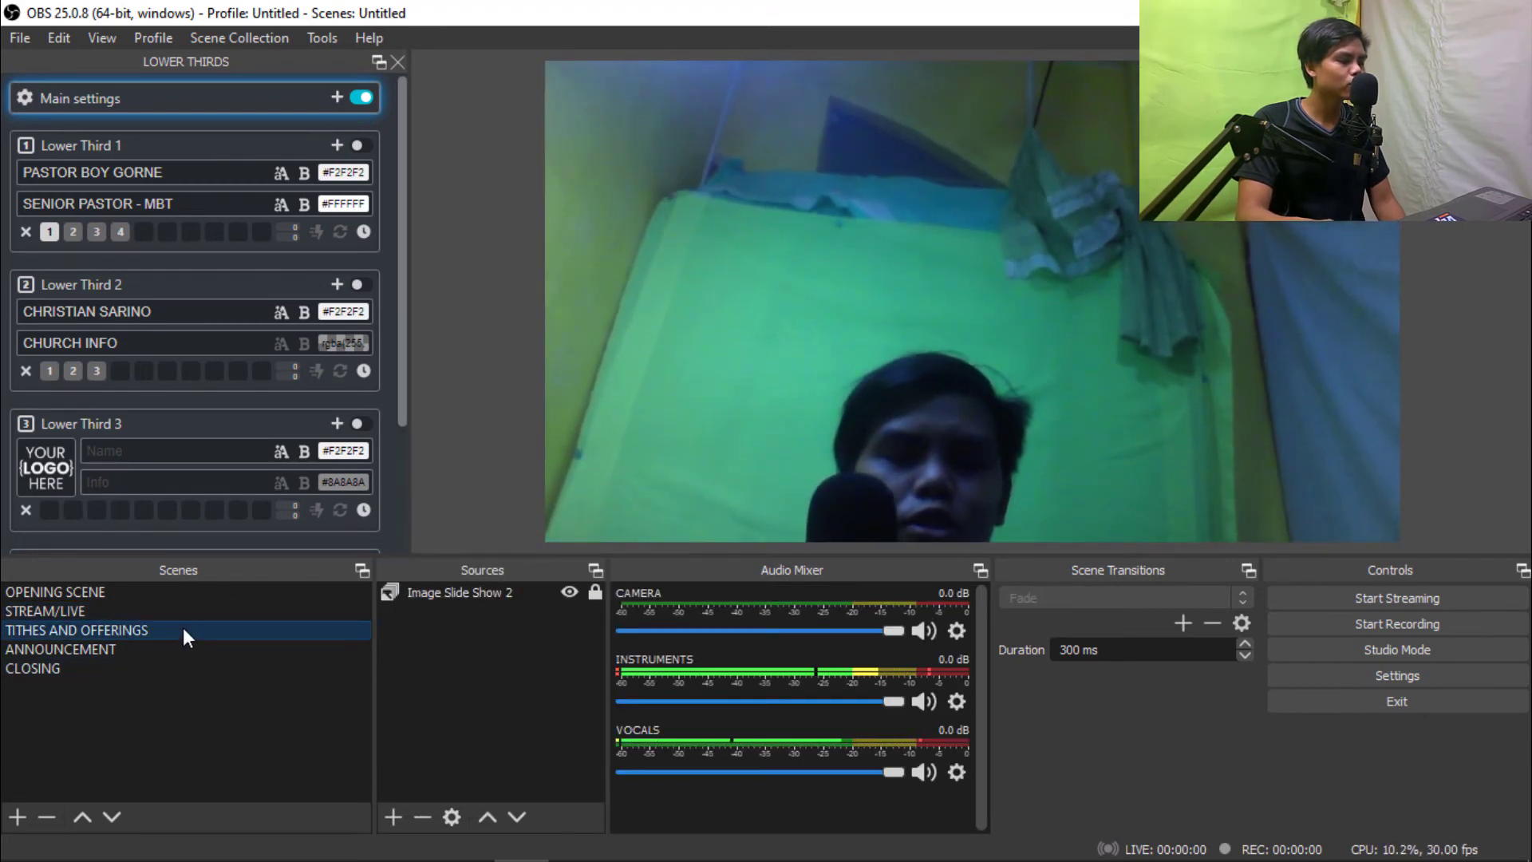
{"action": "left_click", "coordinate": [183, 628]}
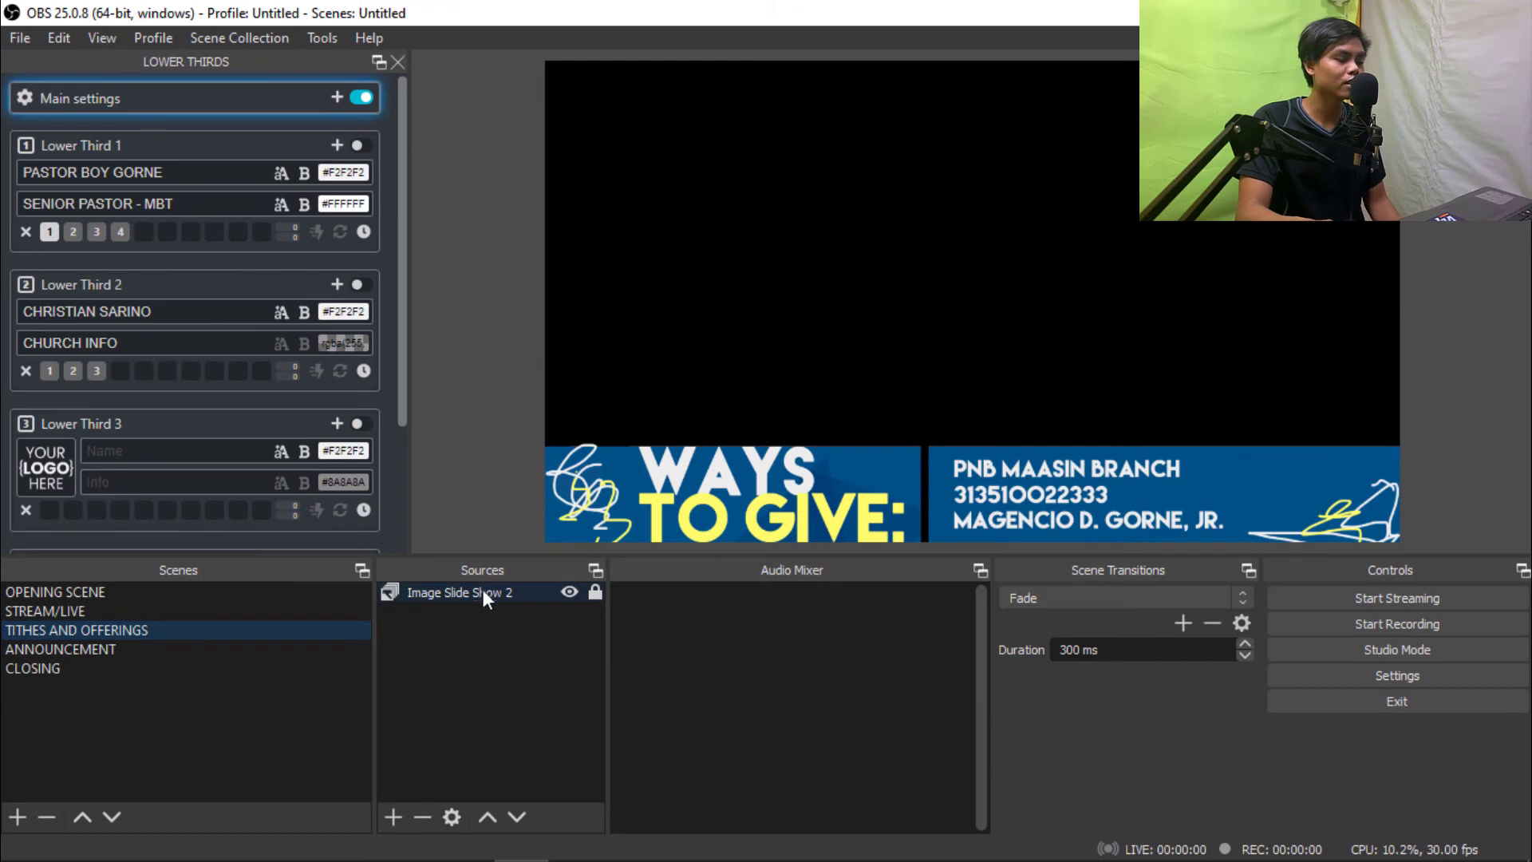
- Add the existing STREAM/LIVE scene as a source beneath the image slide show in the TITHES AND OFFERINGS scene
{"action": "left_click", "coordinate": [390, 814]}
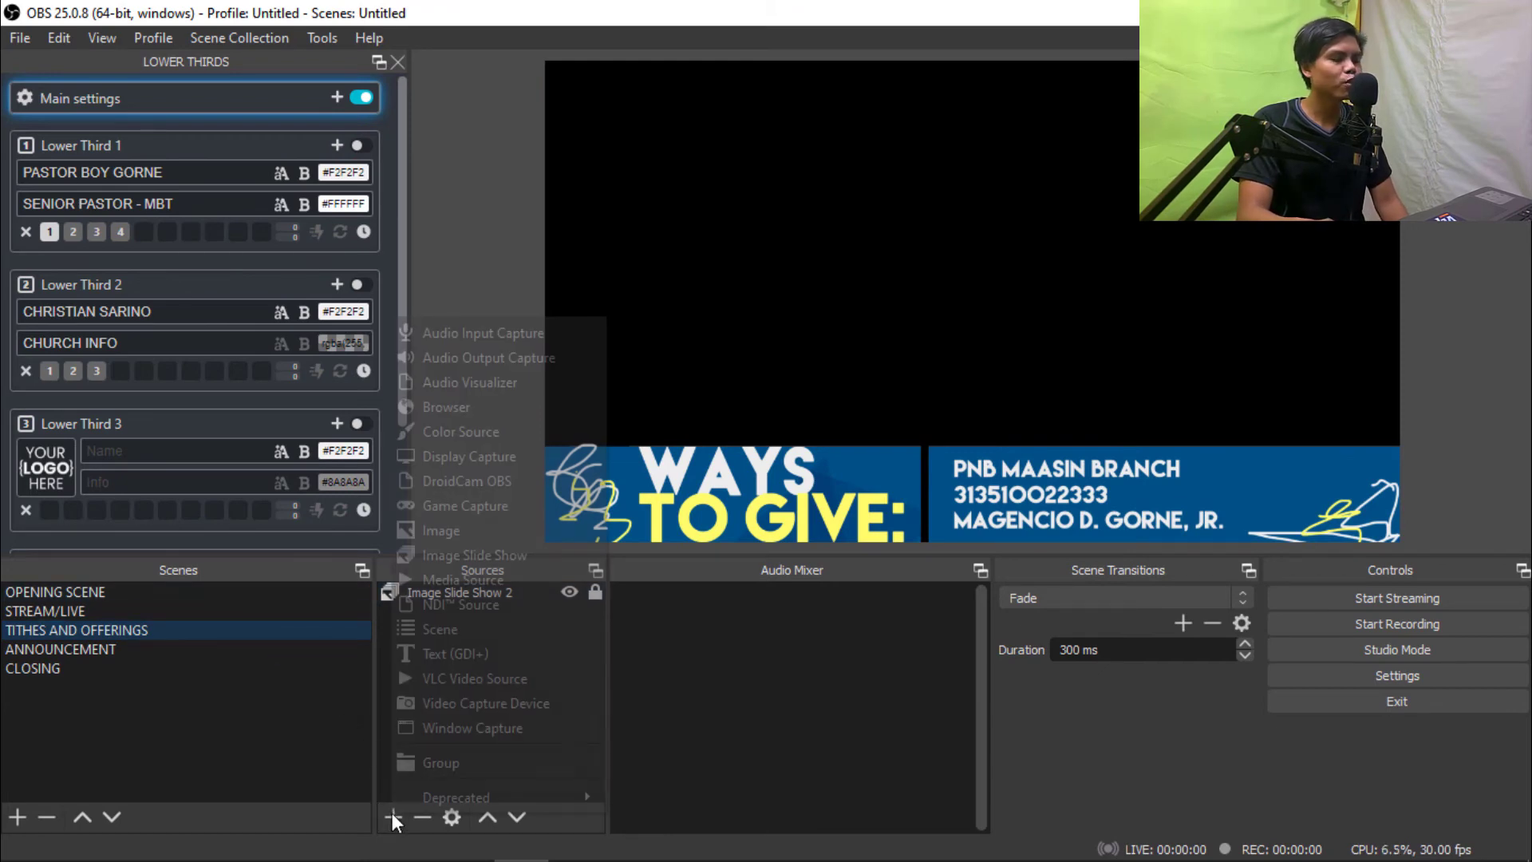
{"action": "left_click", "coordinate": [520, 635]}
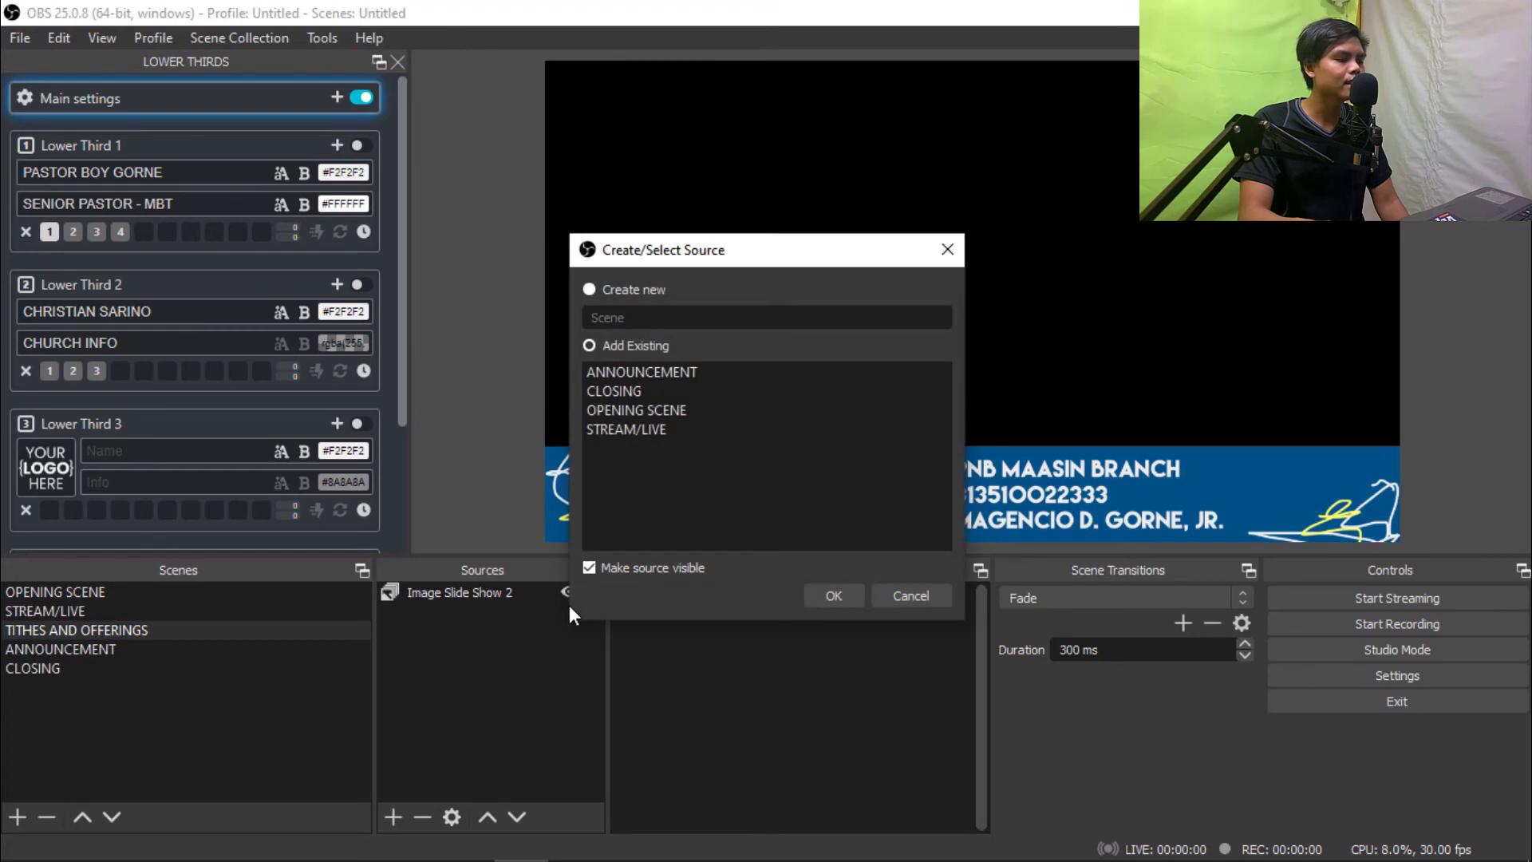
{"action": "left_click", "coordinate": [683, 427]}
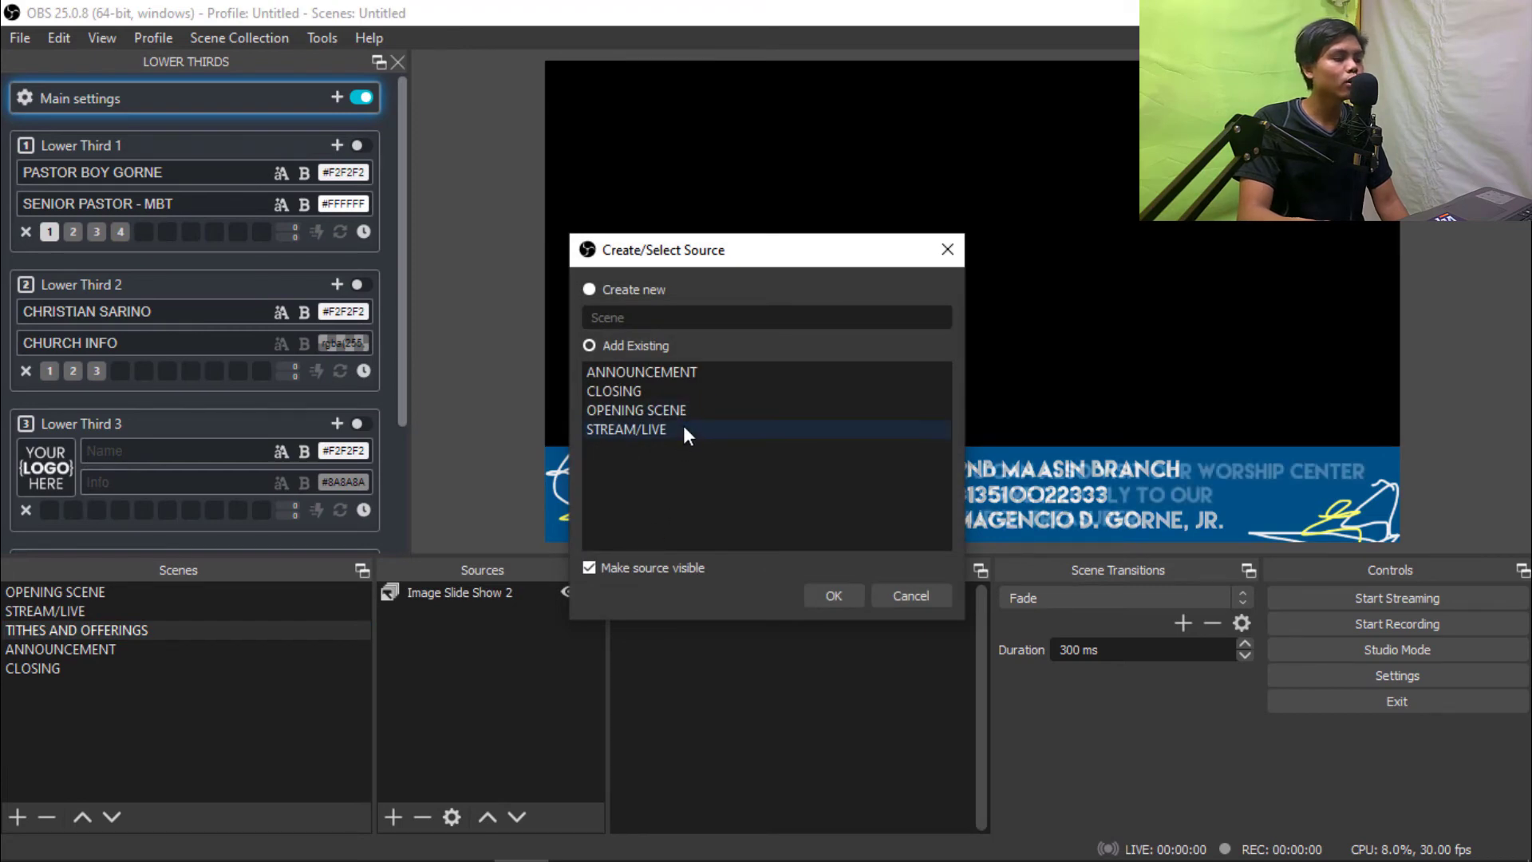
{"action": "left_click", "coordinate": [839, 603]}
{"action": "left_click_drag", "start_coordinate": [444, 612], "coordinate": [443, 616]}
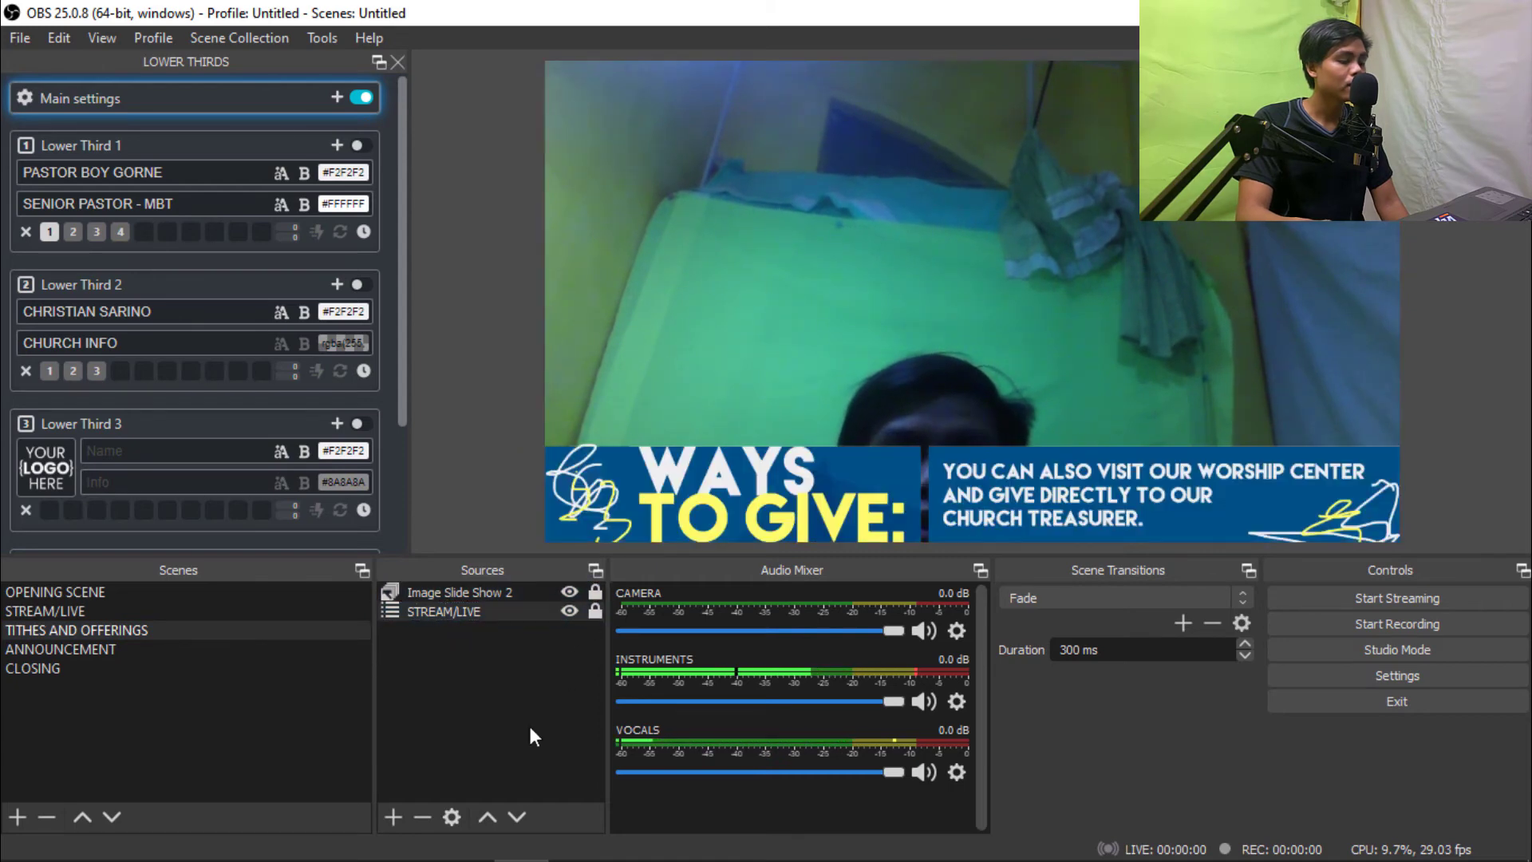
- Switch between the STREAM/LIVE and TITHES AND OFFERINGS scenes to check the nested scene's camera picture and audio channels
{"action": "left_click", "coordinate": [136, 610]}
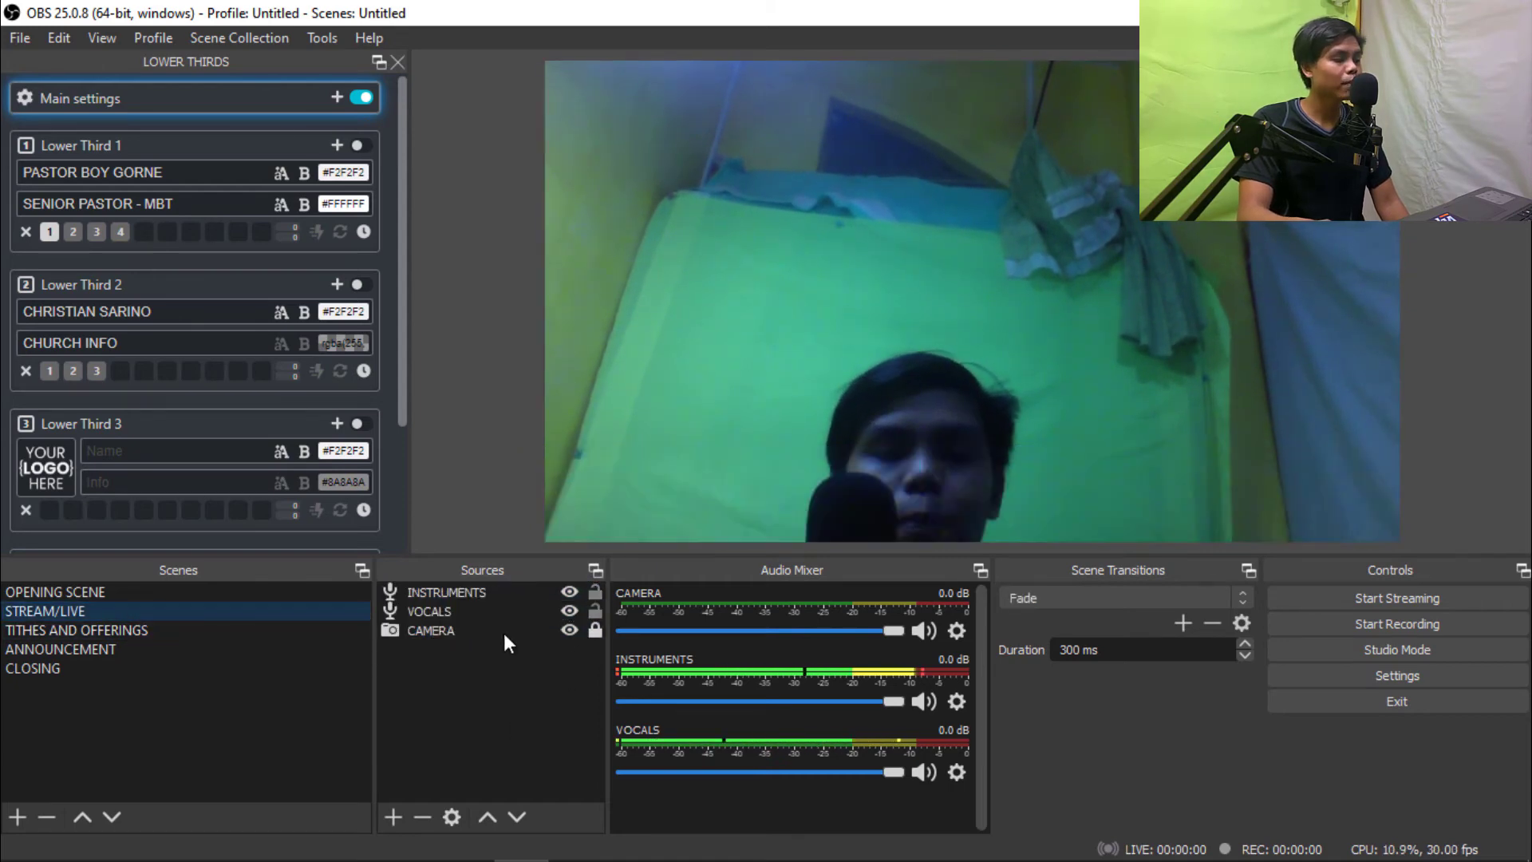
{"action": "left_click", "coordinate": [228, 632]}
{"action": "left_click", "coordinate": [473, 590]}
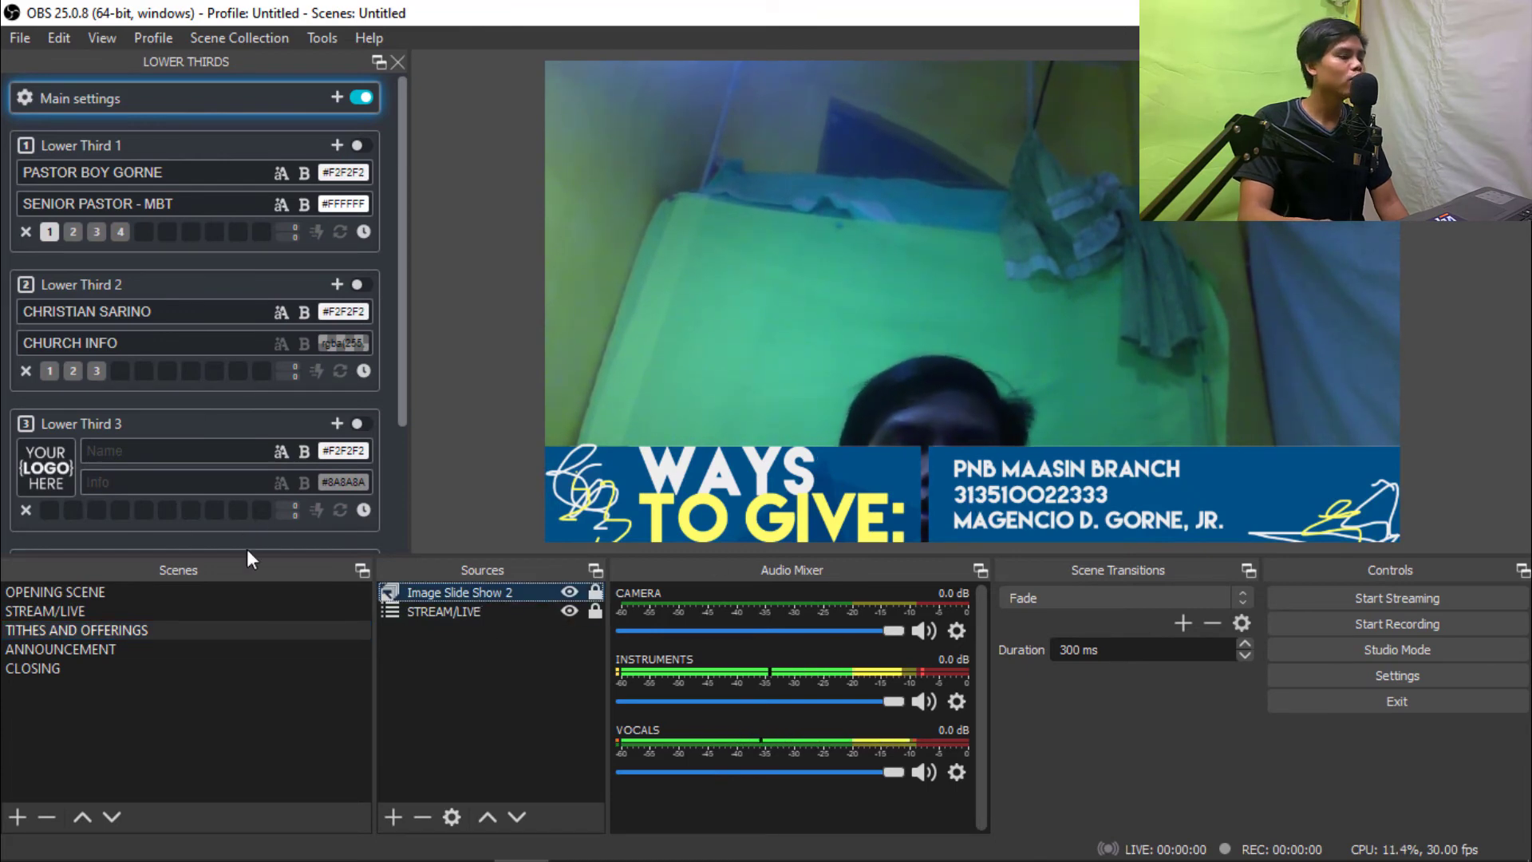
{"action": "left_click", "coordinate": [137, 619]}
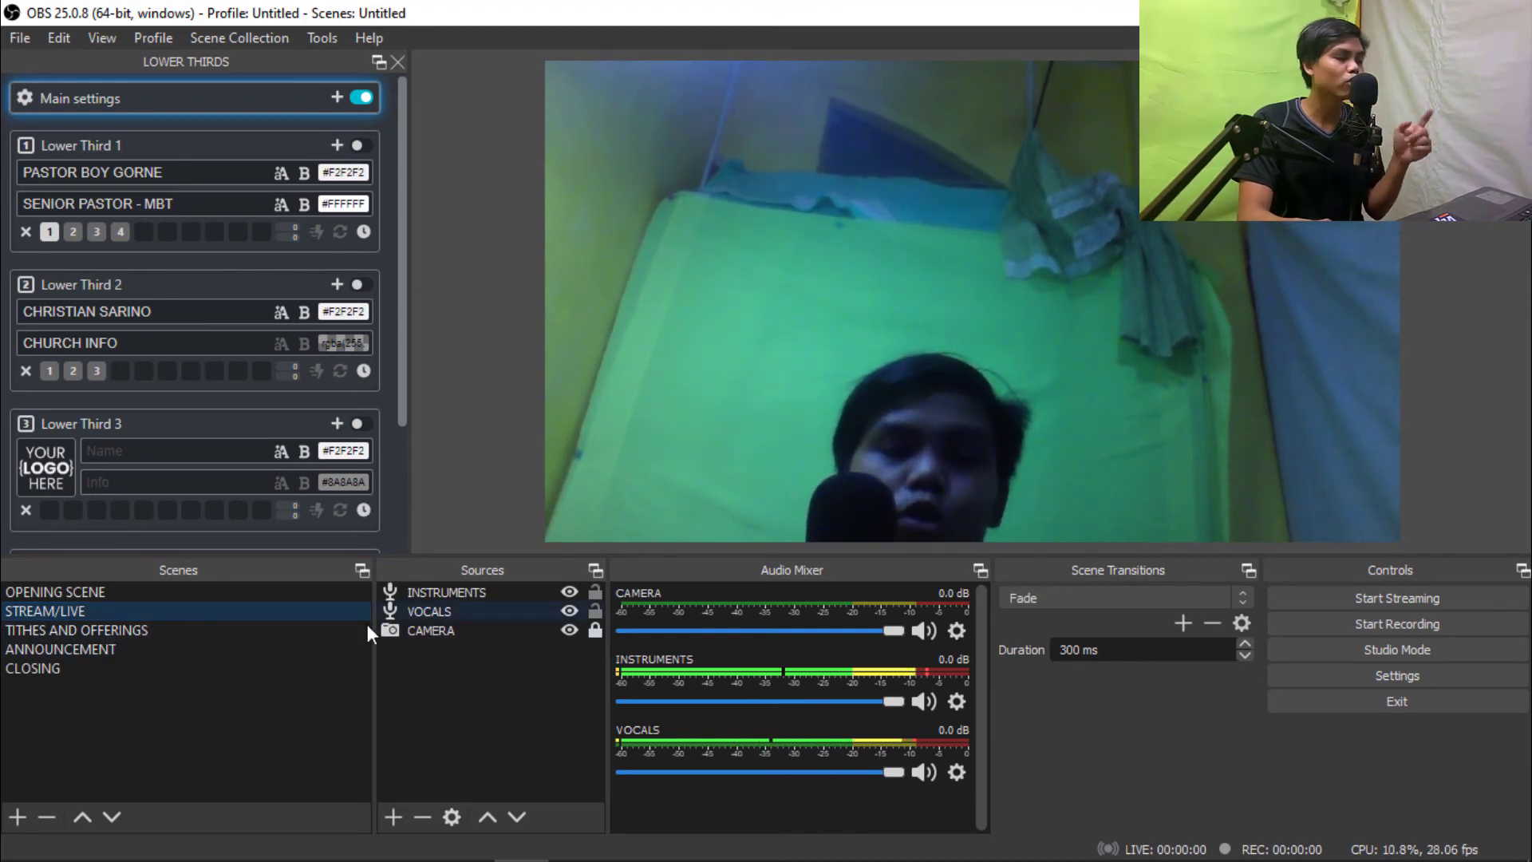
{"action": "left_click", "coordinate": [268, 632]}
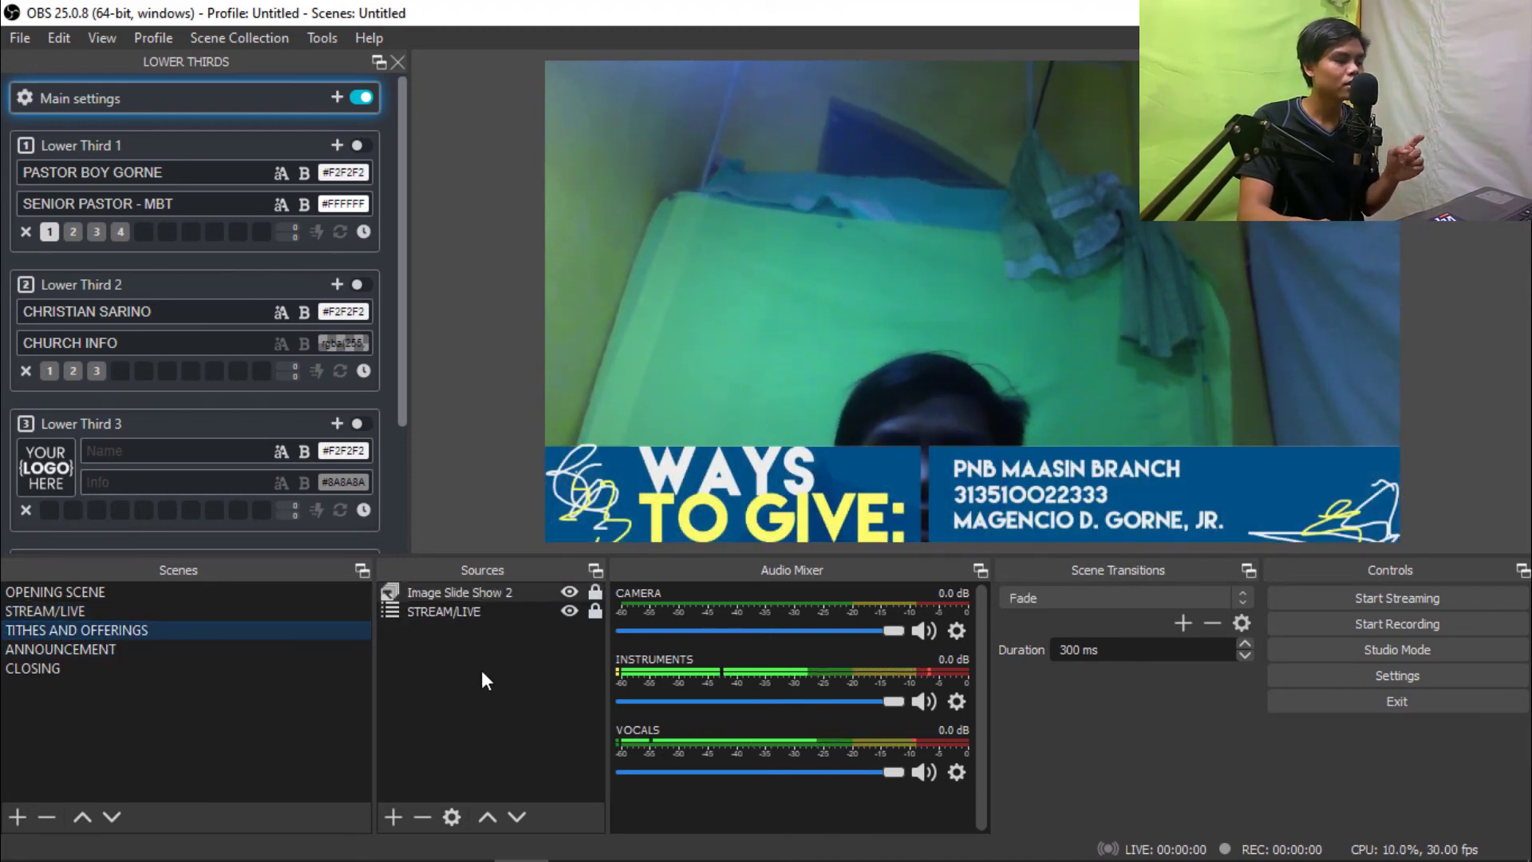
{"action": "left_click", "coordinate": [479, 613]}
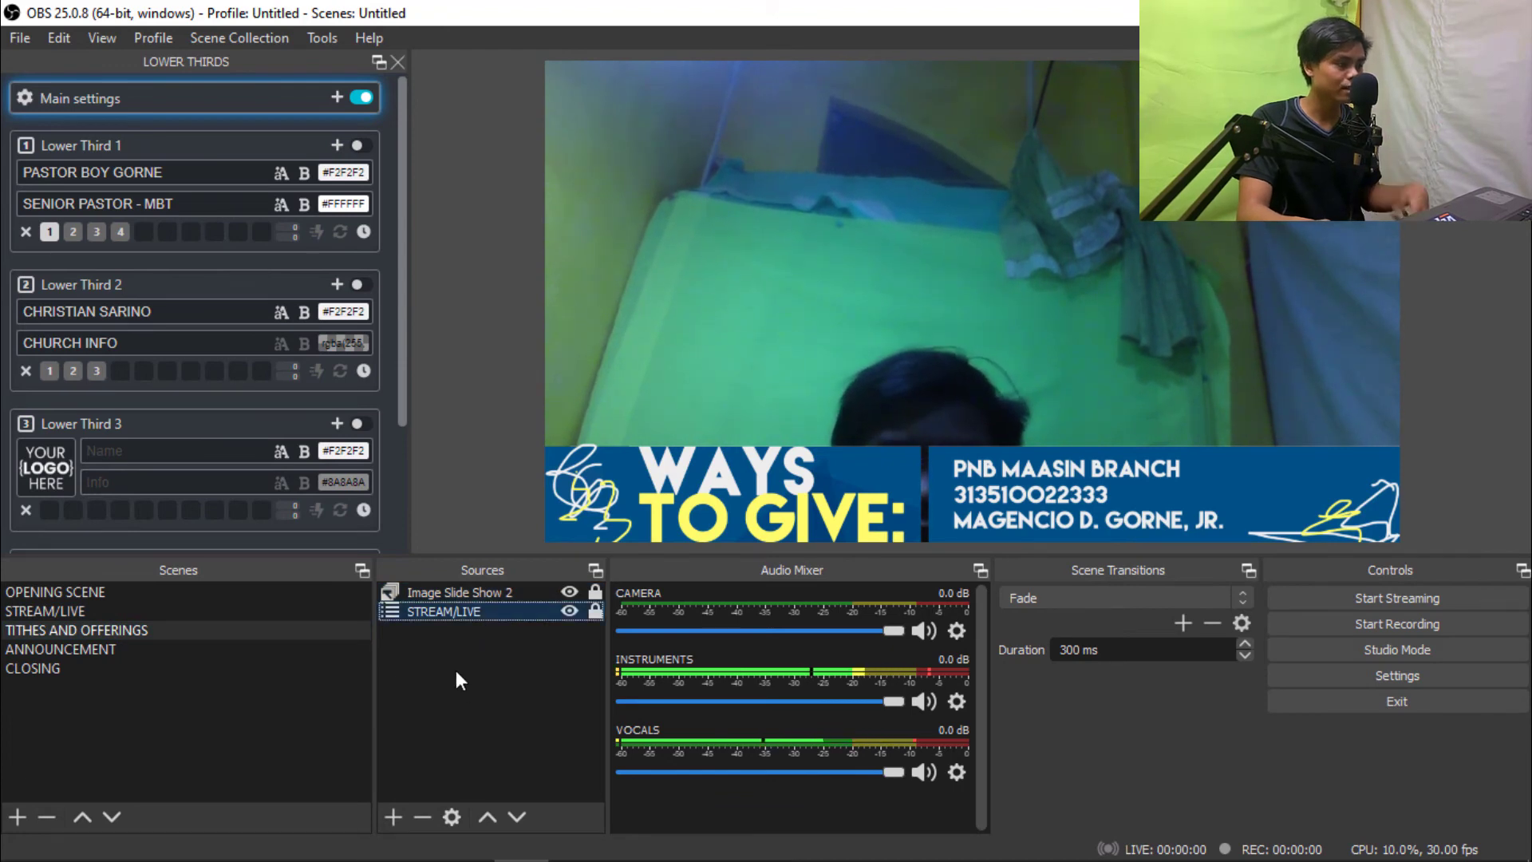
{"action": "left_click", "coordinate": [473, 711]}
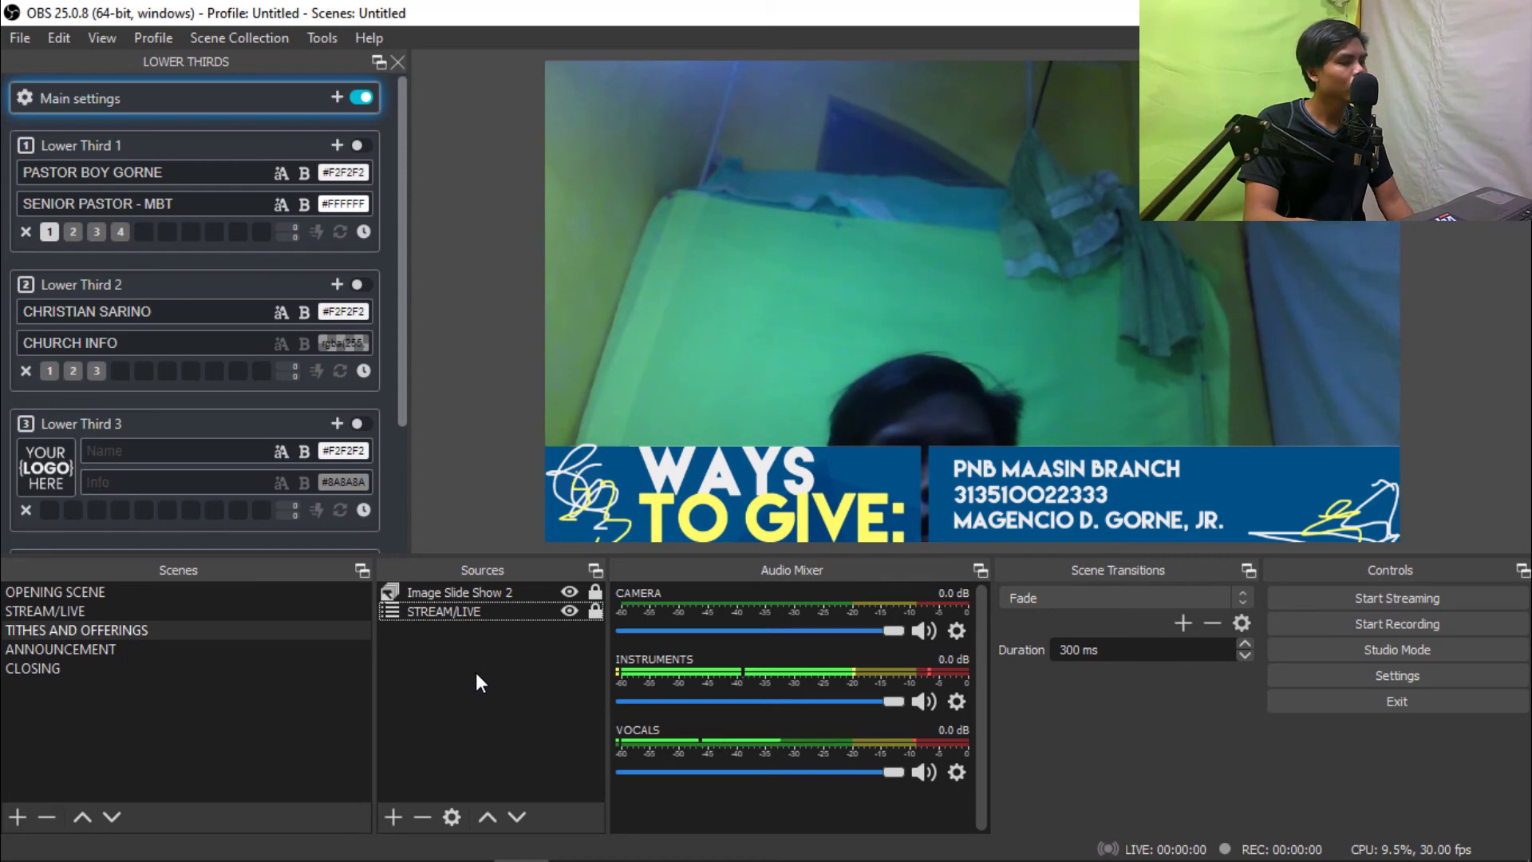
{"action": "left_click", "coordinate": [271, 724]}
{"action": "left_click", "coordinate": [484, 715]}
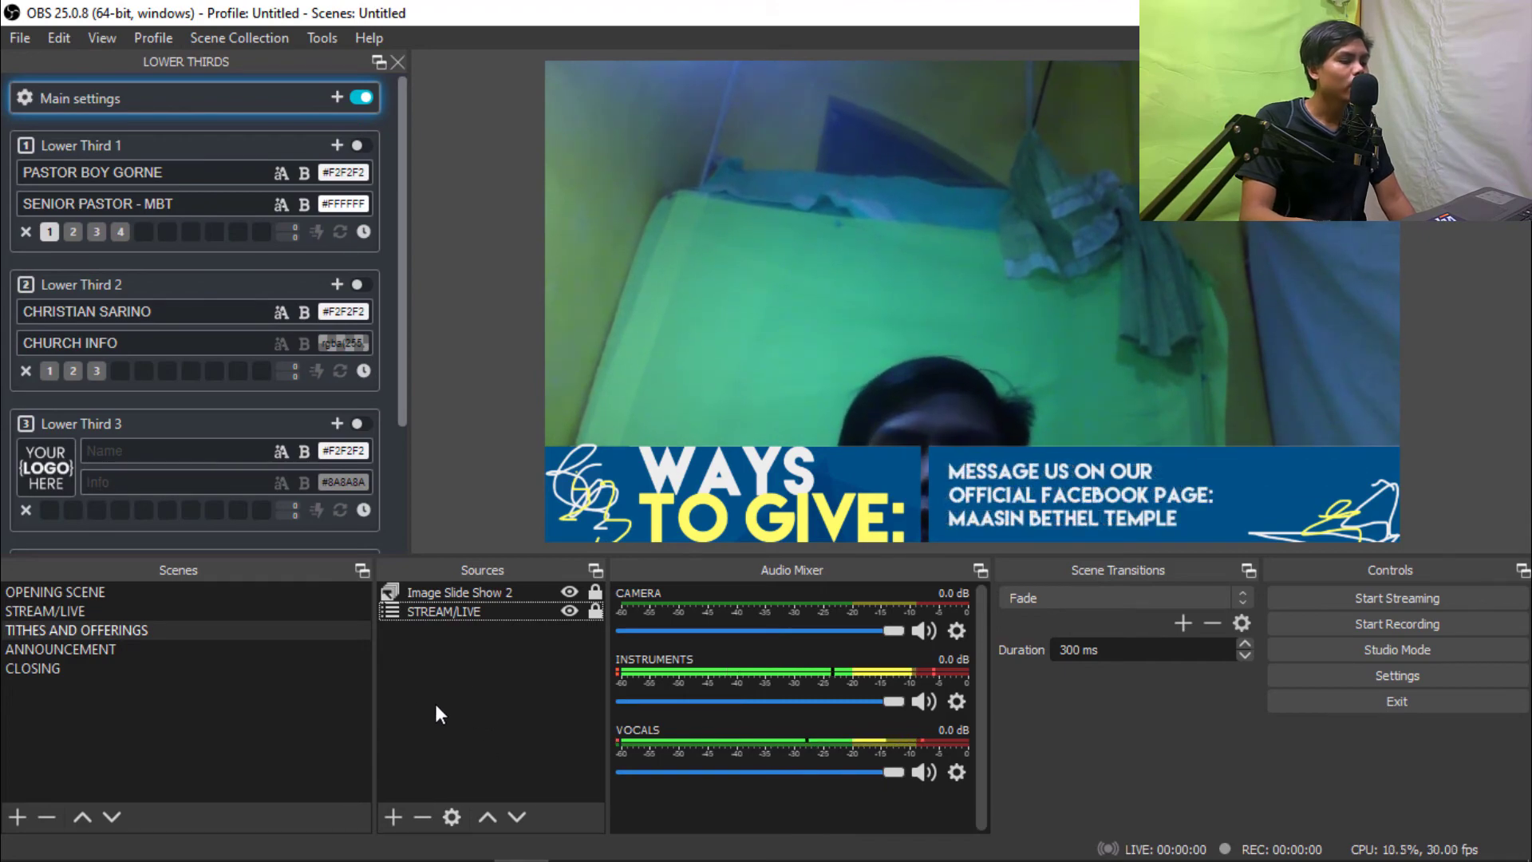
- Preview the scenes from OPENING SCENE to CLOSING, return to STREAM/LIVE and look through the available scene transitions
{"action": "left_click", "coordinate": [100, 592]}
{"action": "left_click", "coordinate": [100, 611]}
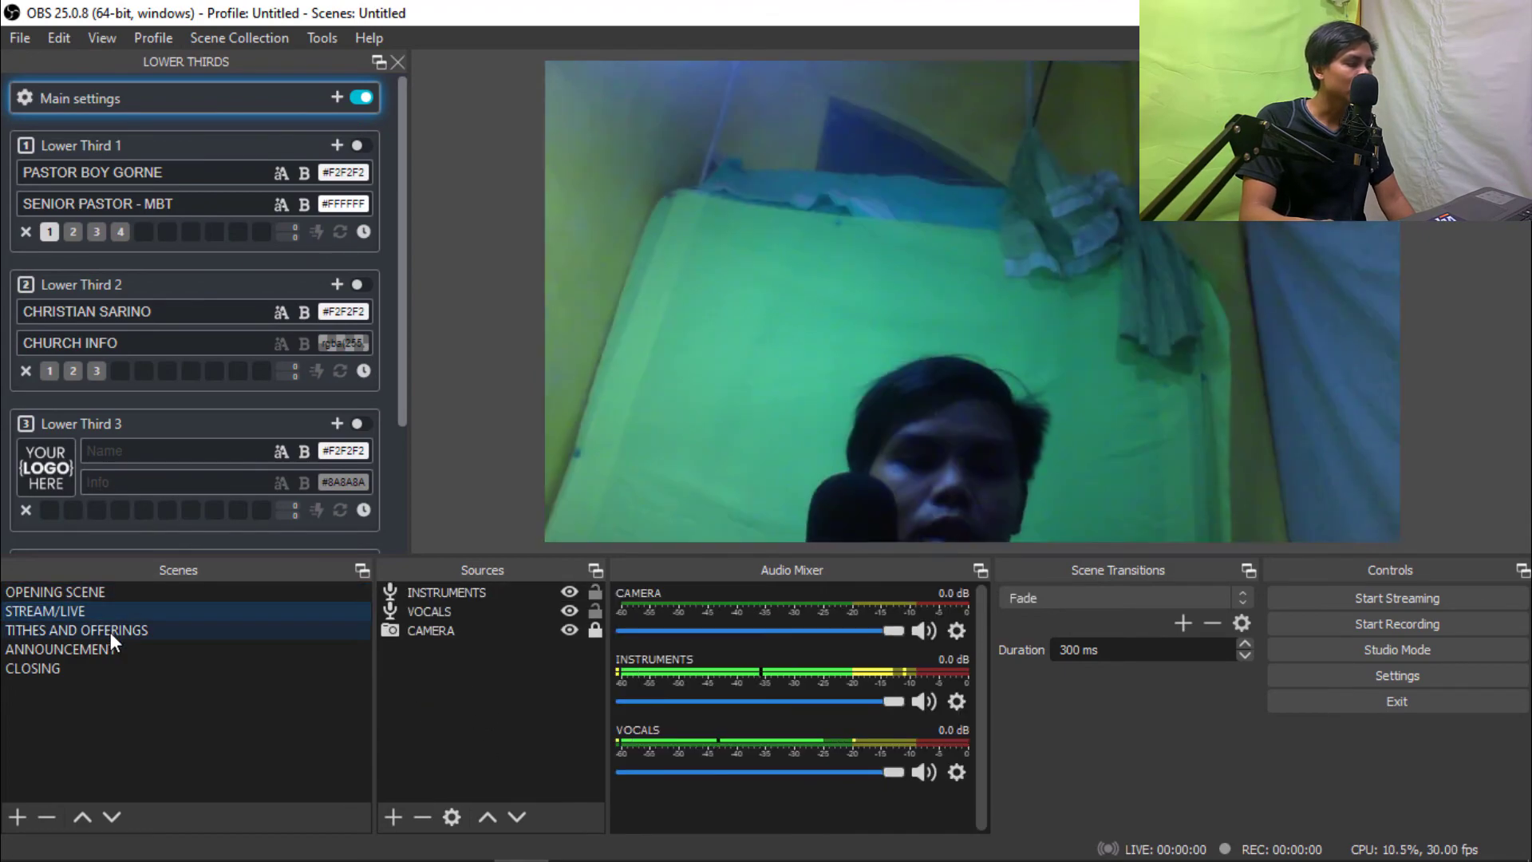
{"action": "left_click", "coordinate": [110, 630]}
{"action": "left_click", "coordinate": [123, 668]}
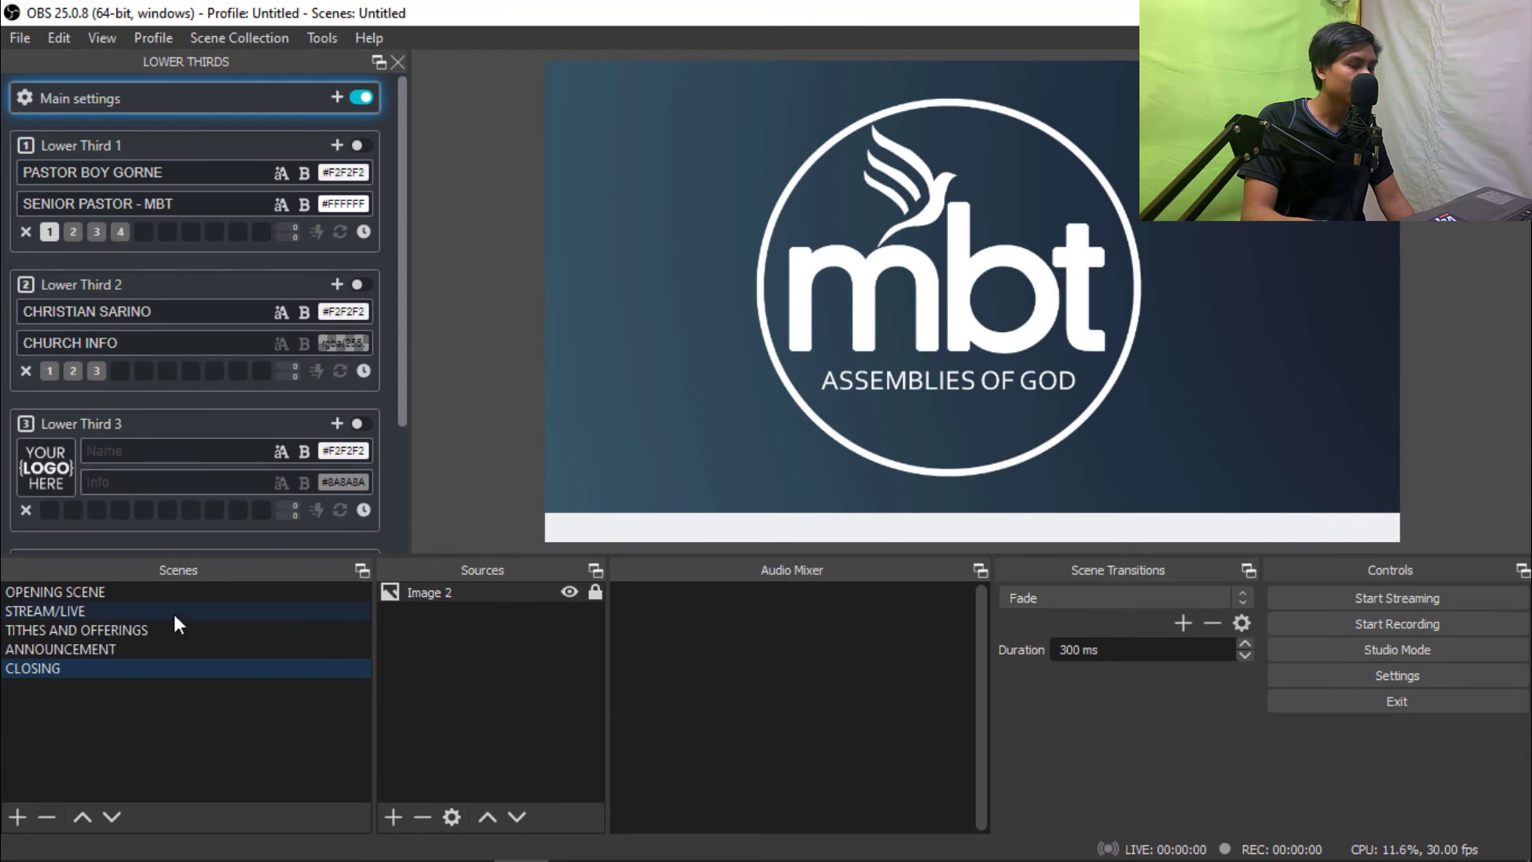
{"action": "left_click", "coordinate": [132, 614]}
{"action": "left_click", "coordinate": [1116, 598]}
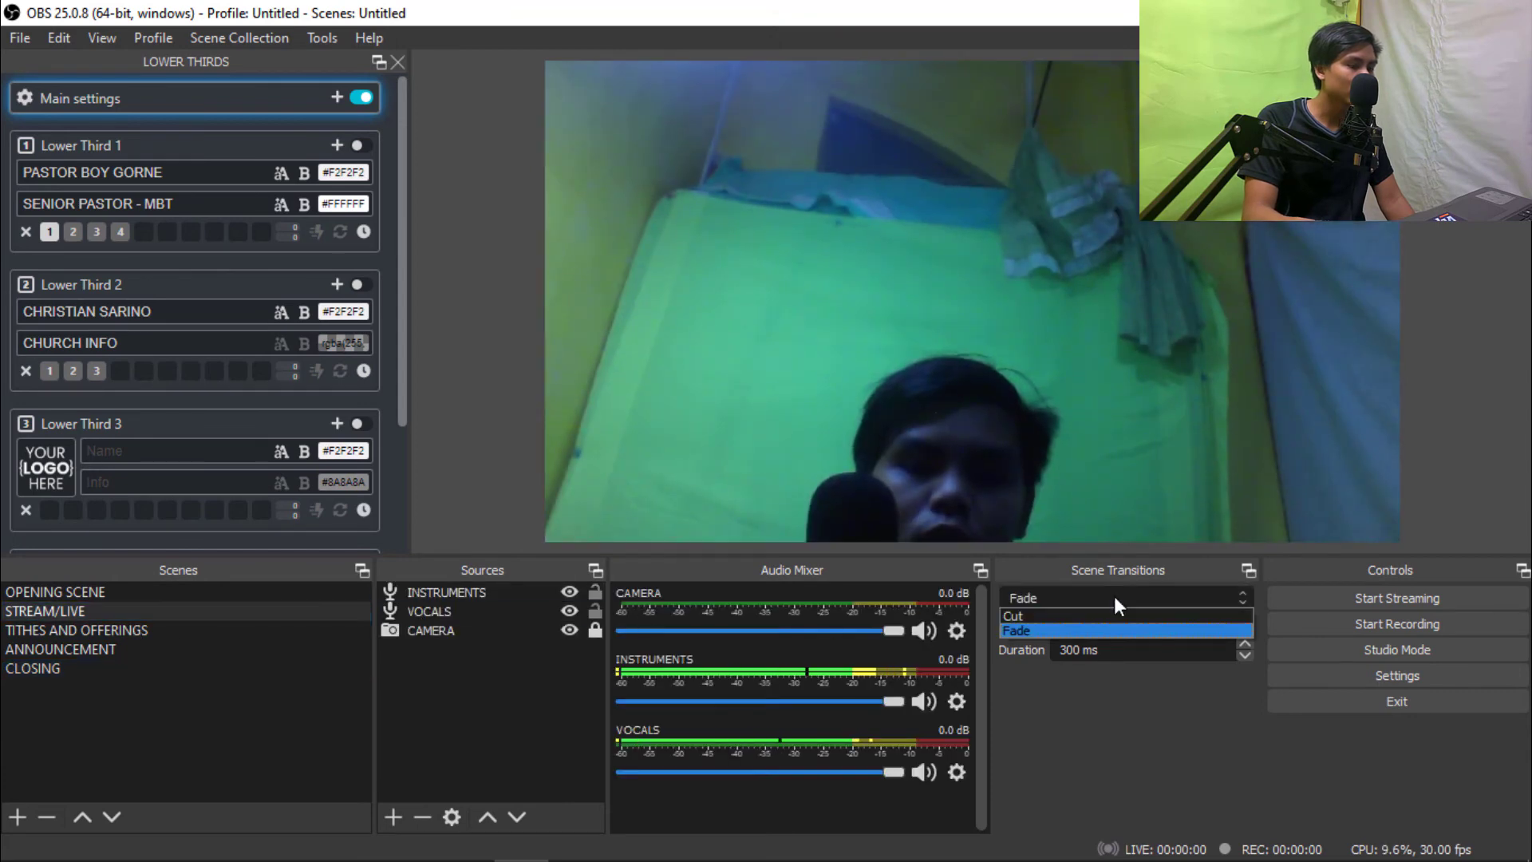
{"action": "left_click", "coordinate": [1113, 596]}
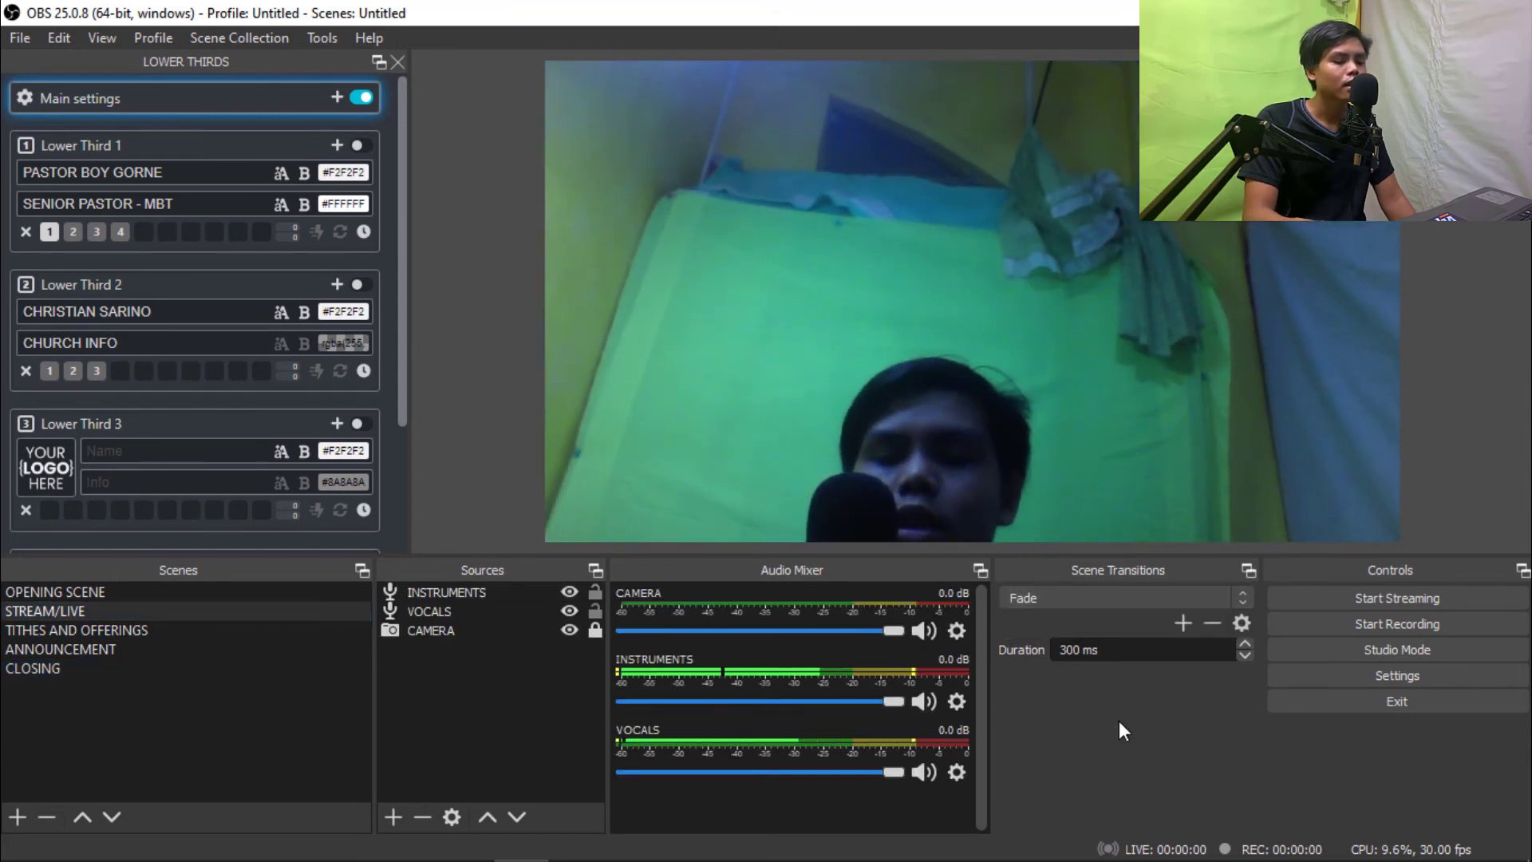
- Open the OBS Stream settings, then switch to Chrome and open the bookmarked personal Facebook live page in a new tab
{"action": "left_click", "coordinate": [1396, 680]}
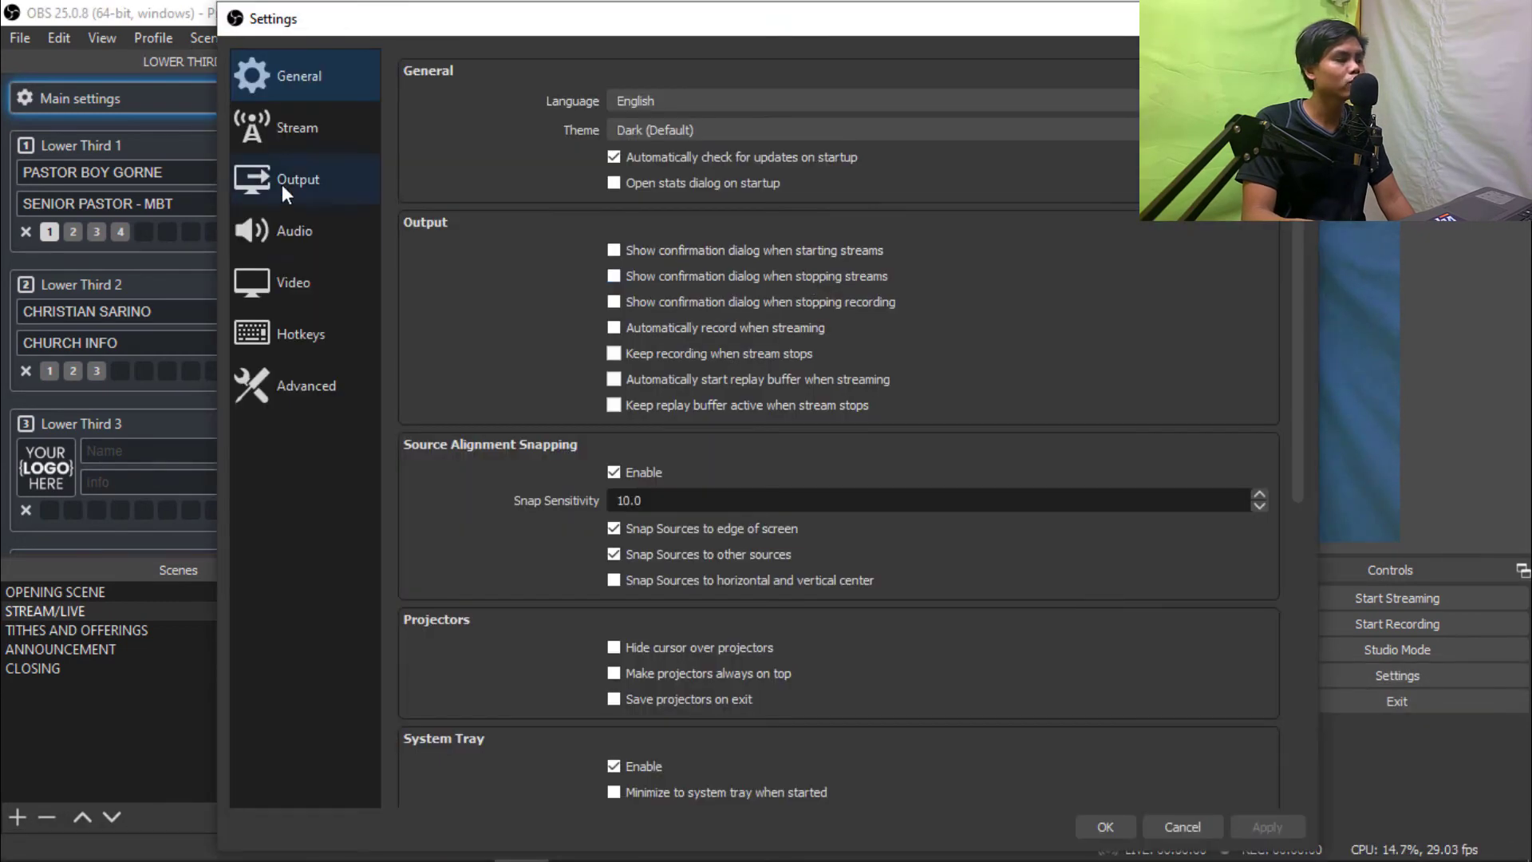
{"action": "left_click", "coordinate": [281, 136]}
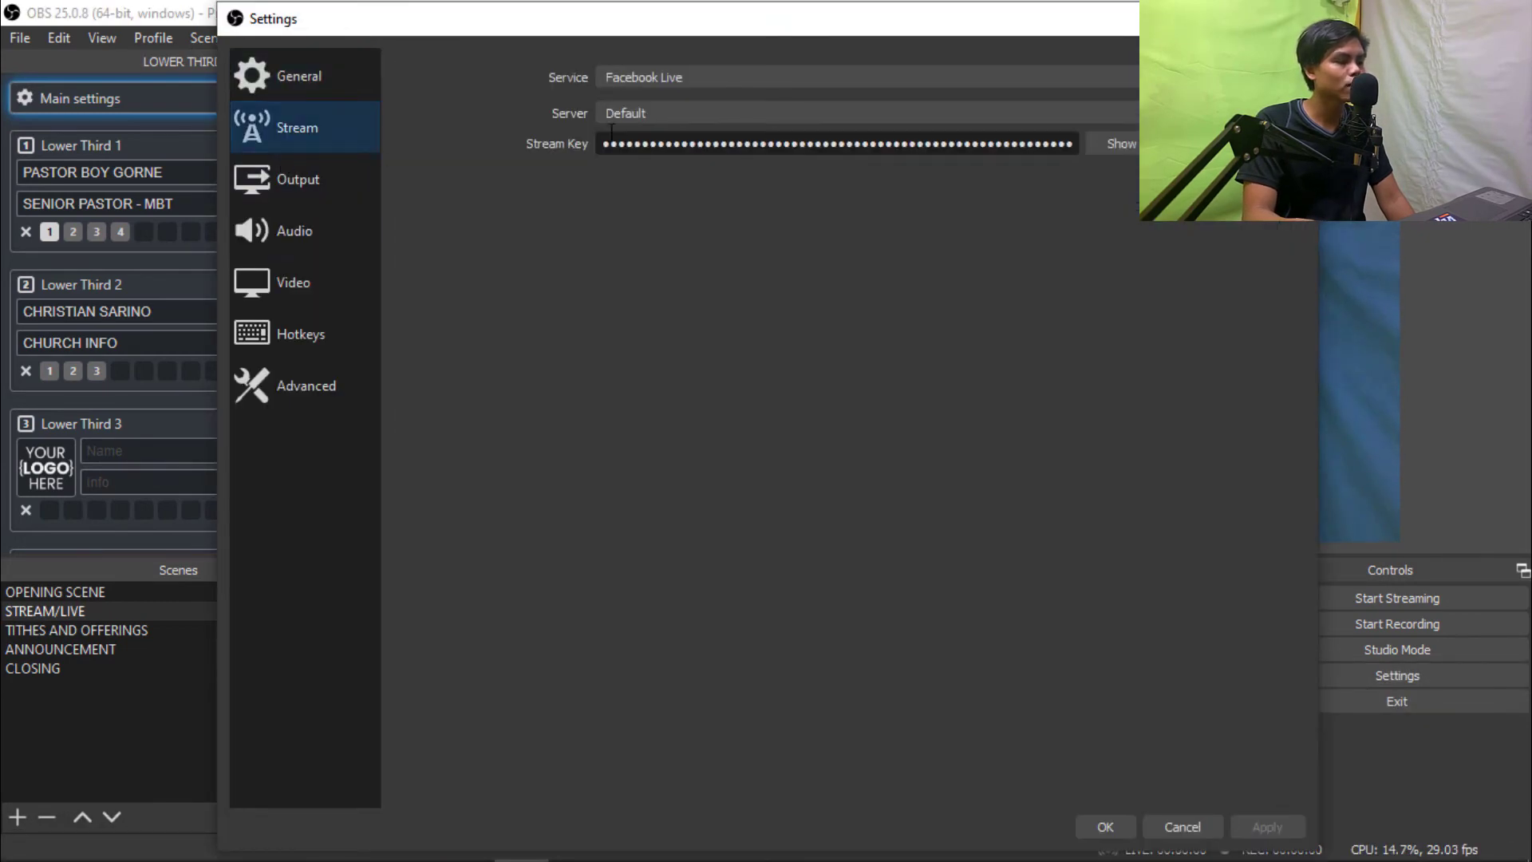
{"action": "left_click", "coordinate": [301, 842]}
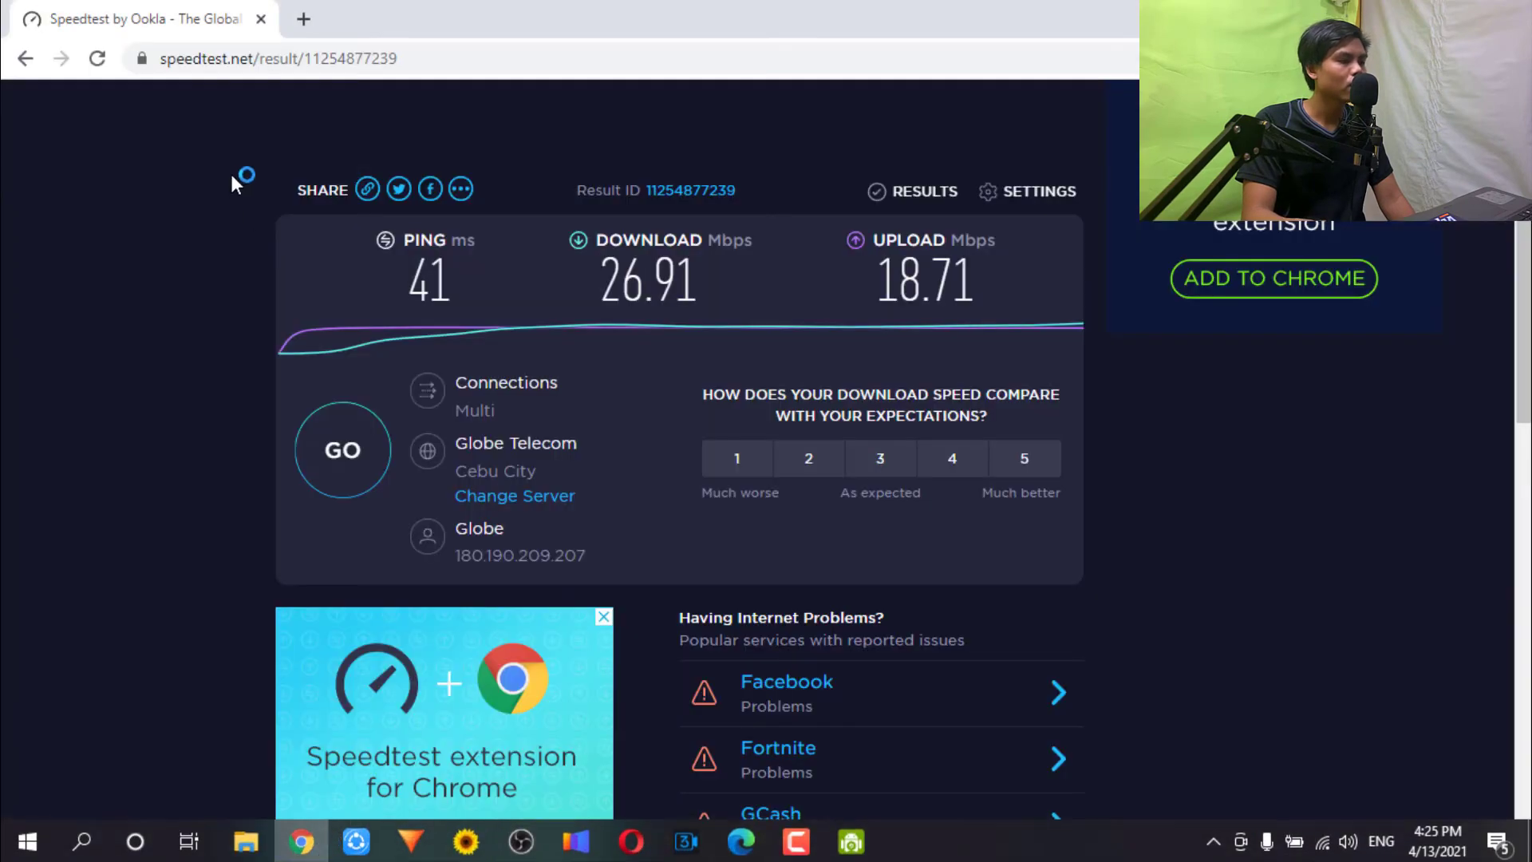
{"action": "left_click", "coordinate": [305, 21]}
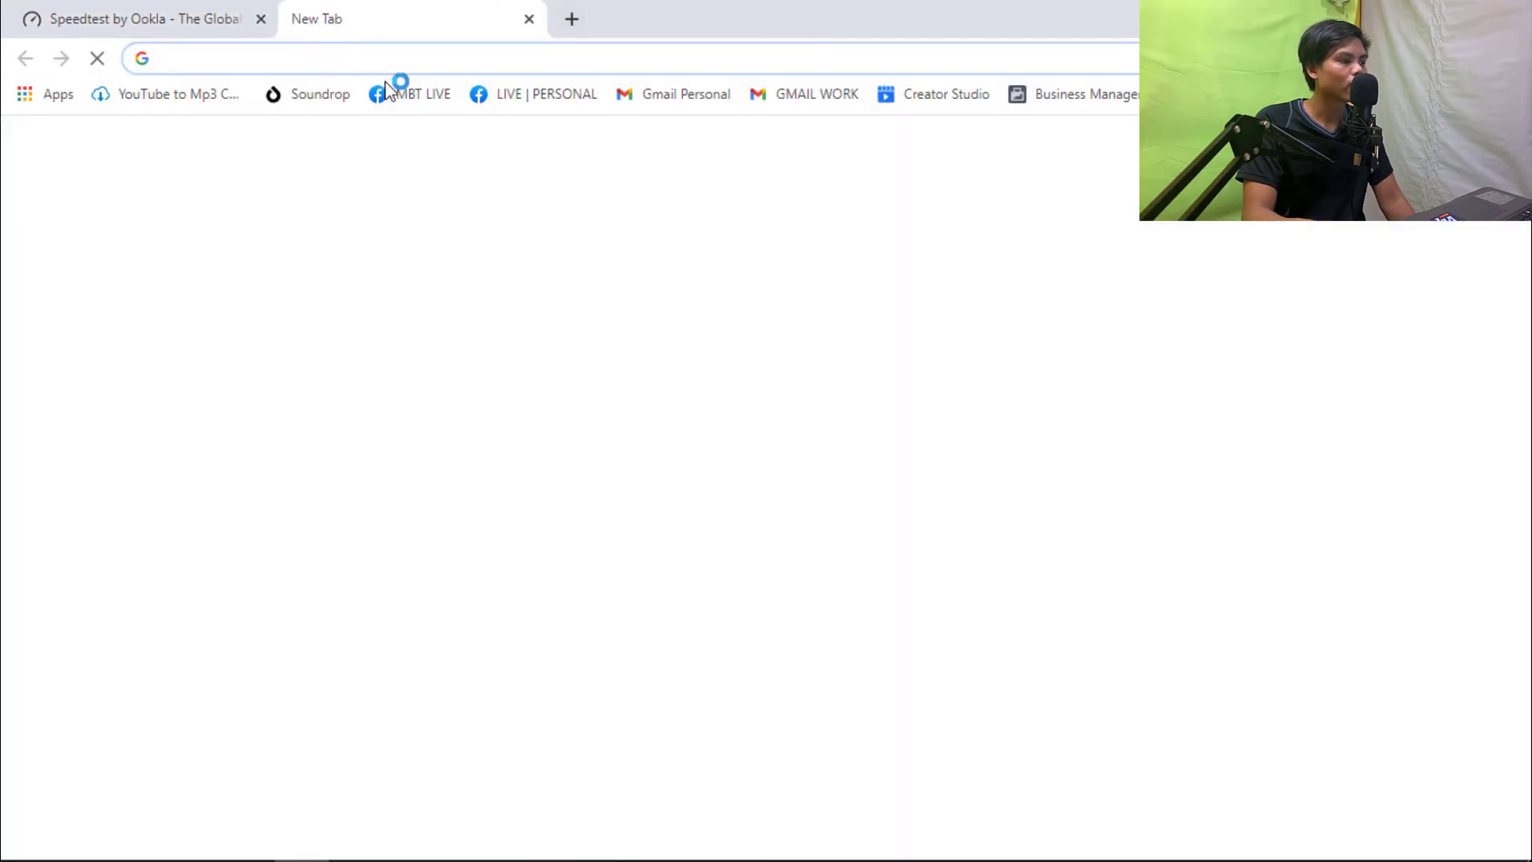
{"action": "left_click", "coordinate": [538, 95]}
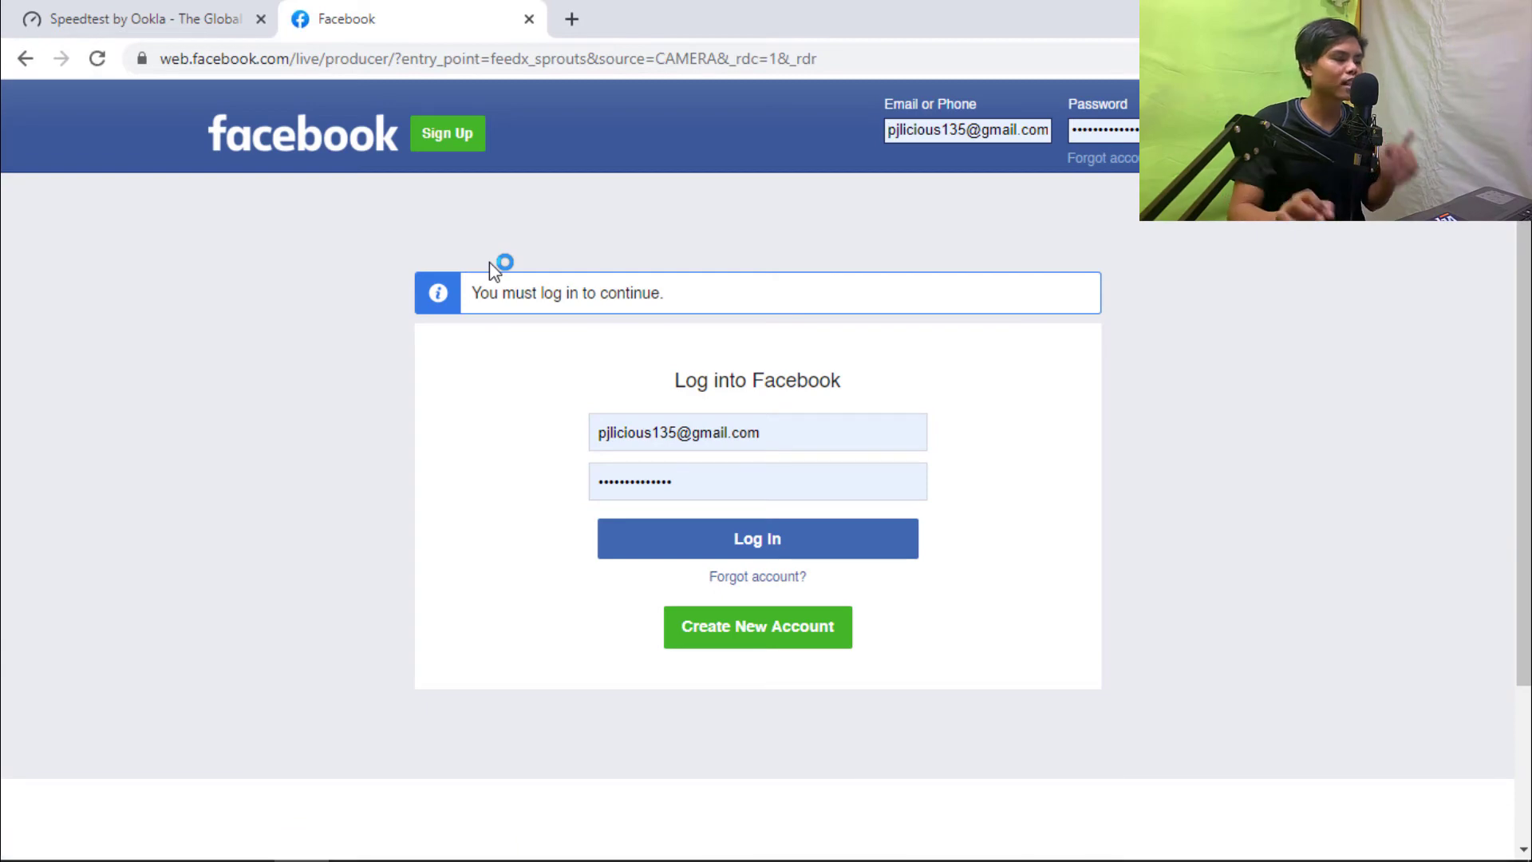
- Enter the account password and log in to Facebook to reach Live Producer
{"action": "double_click", "coordinate": [660, 483]}
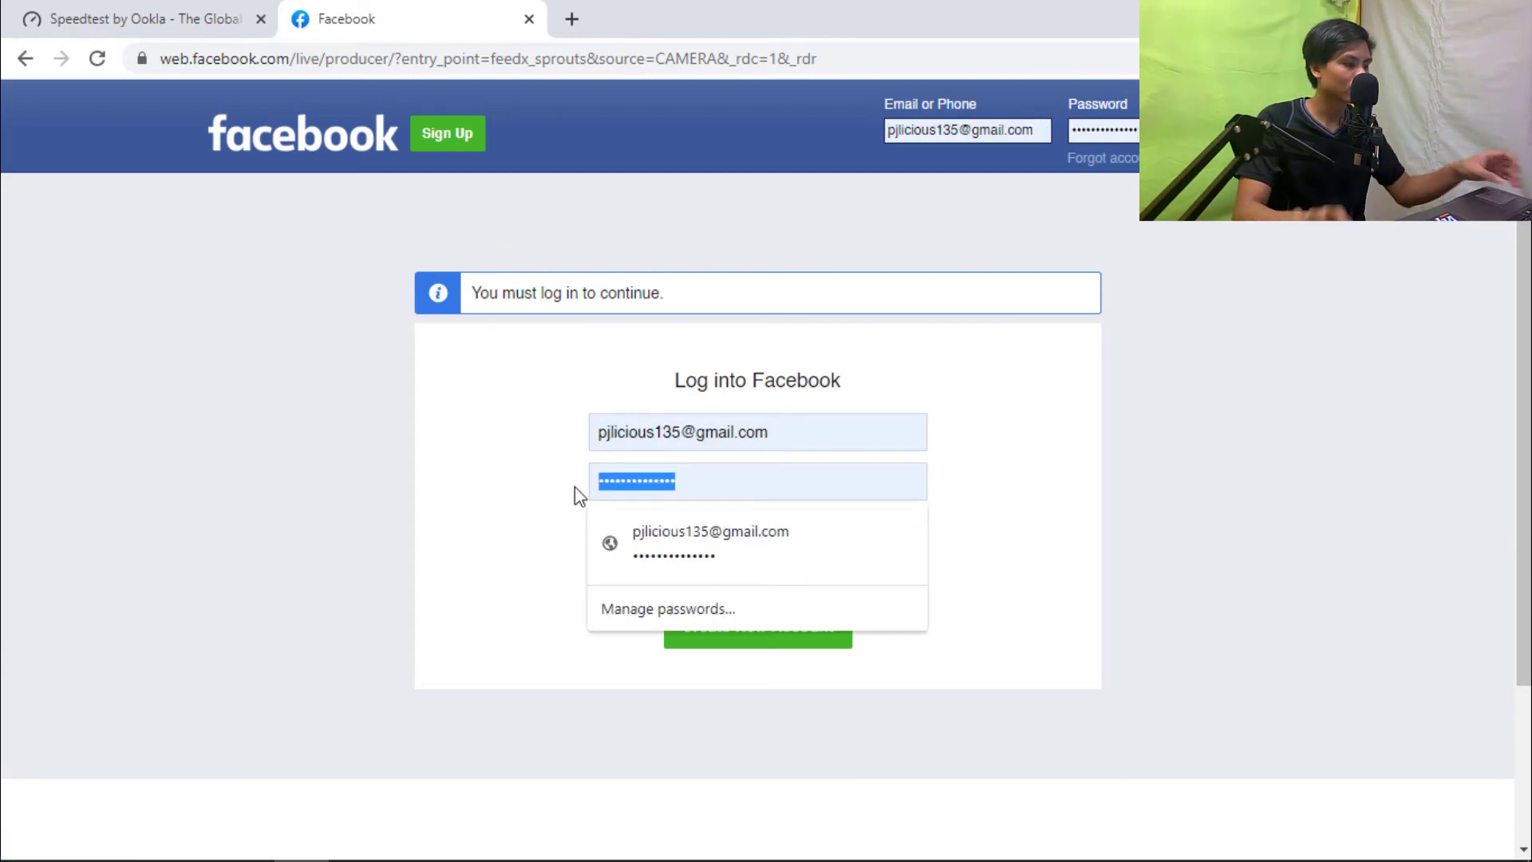
{"action": "type", "text": "•••••"}
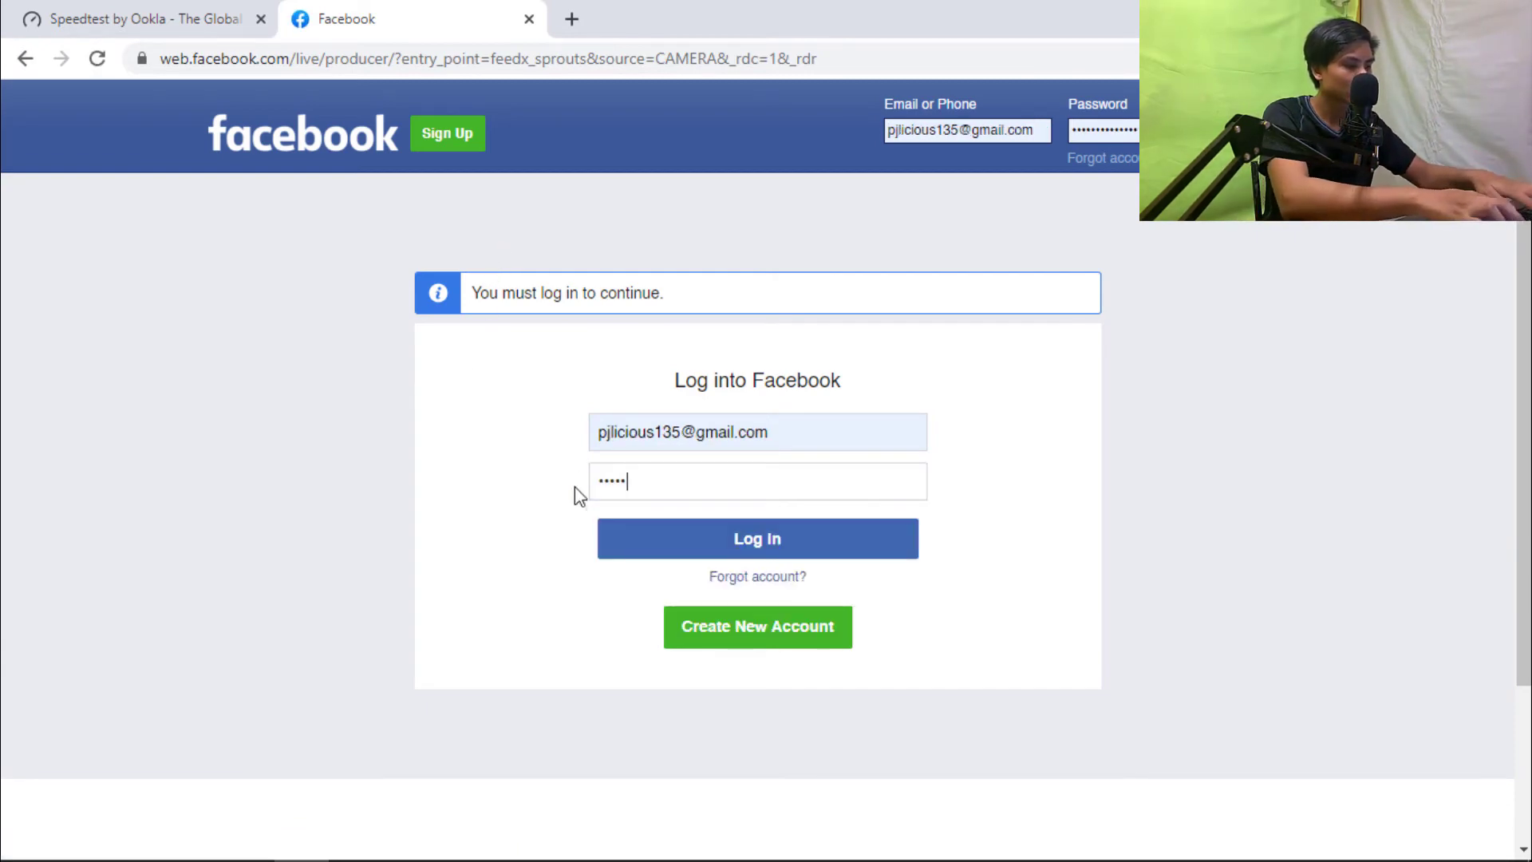
{"action": "type", "text": "•••••••••"}
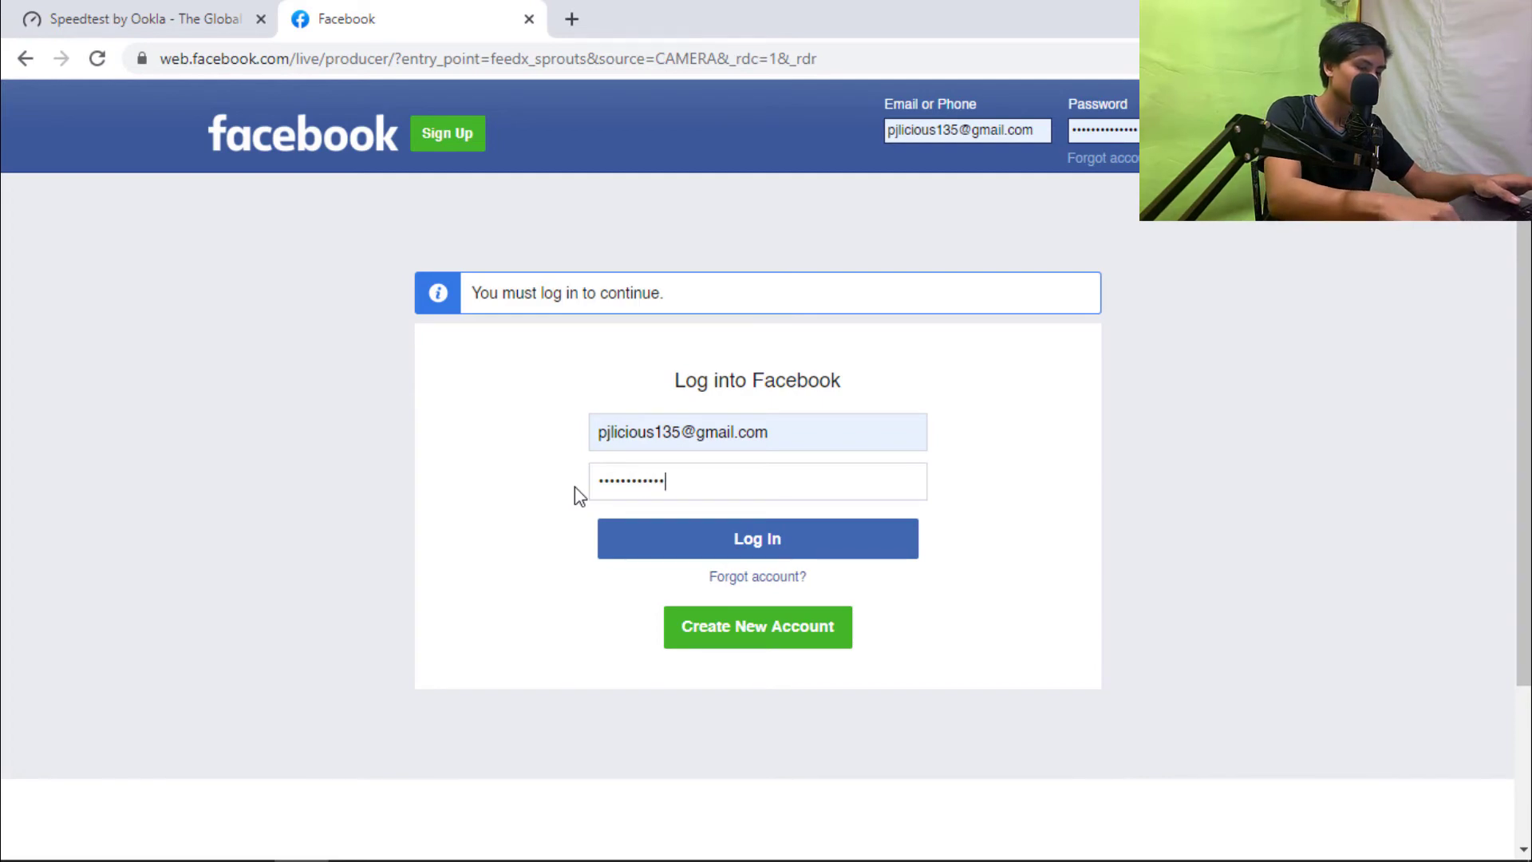
{"action": "key", "text": "Return"}
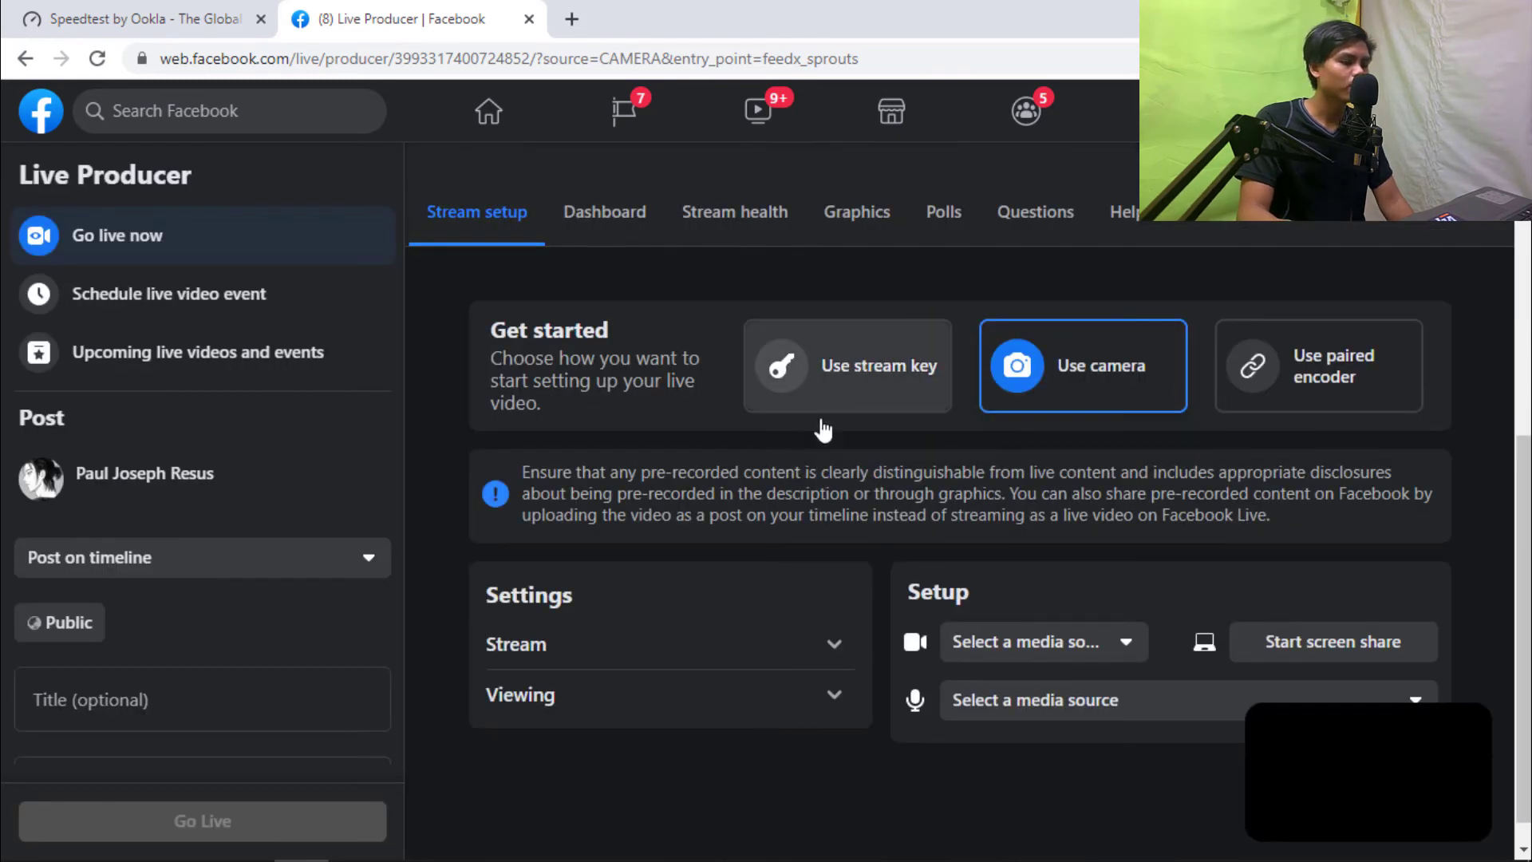
- Choose the stream key setup method in Live Producer and title the live video HELLO WORLD
{"action": "left_click", "coordinate": [858, 387]}
{"action": "scroll", "coordinate": [1012, 476], "scroll_direction": "down", "scroll_amount": 2}
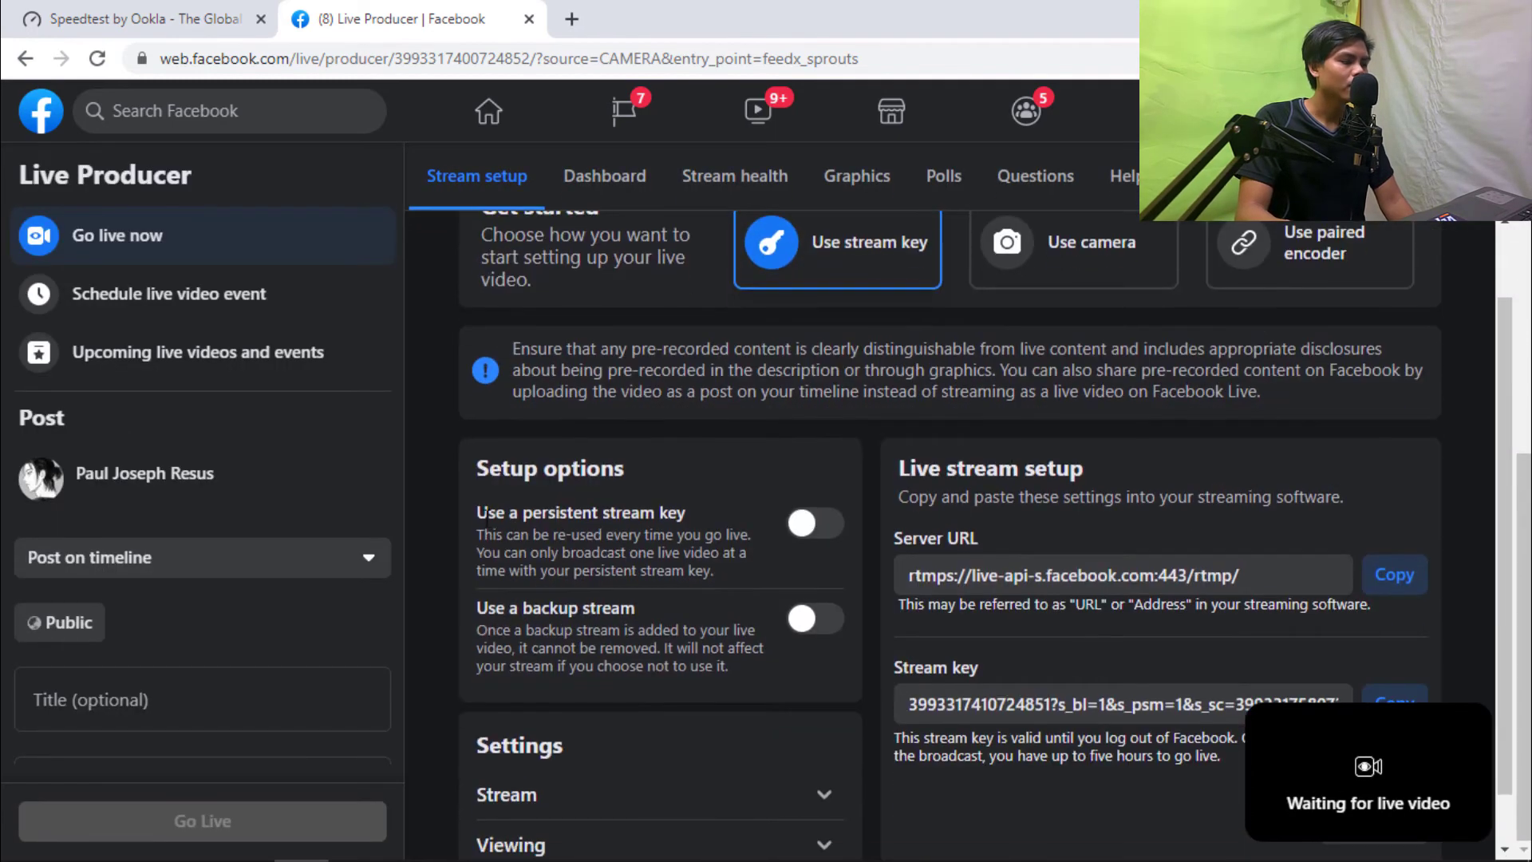
{"action": "scroll", "coordinate": [239, 571], "scroll_direction": "down", "scroll_amount": 2}
{"action": "left_click", "coordinate": [339, 559]}
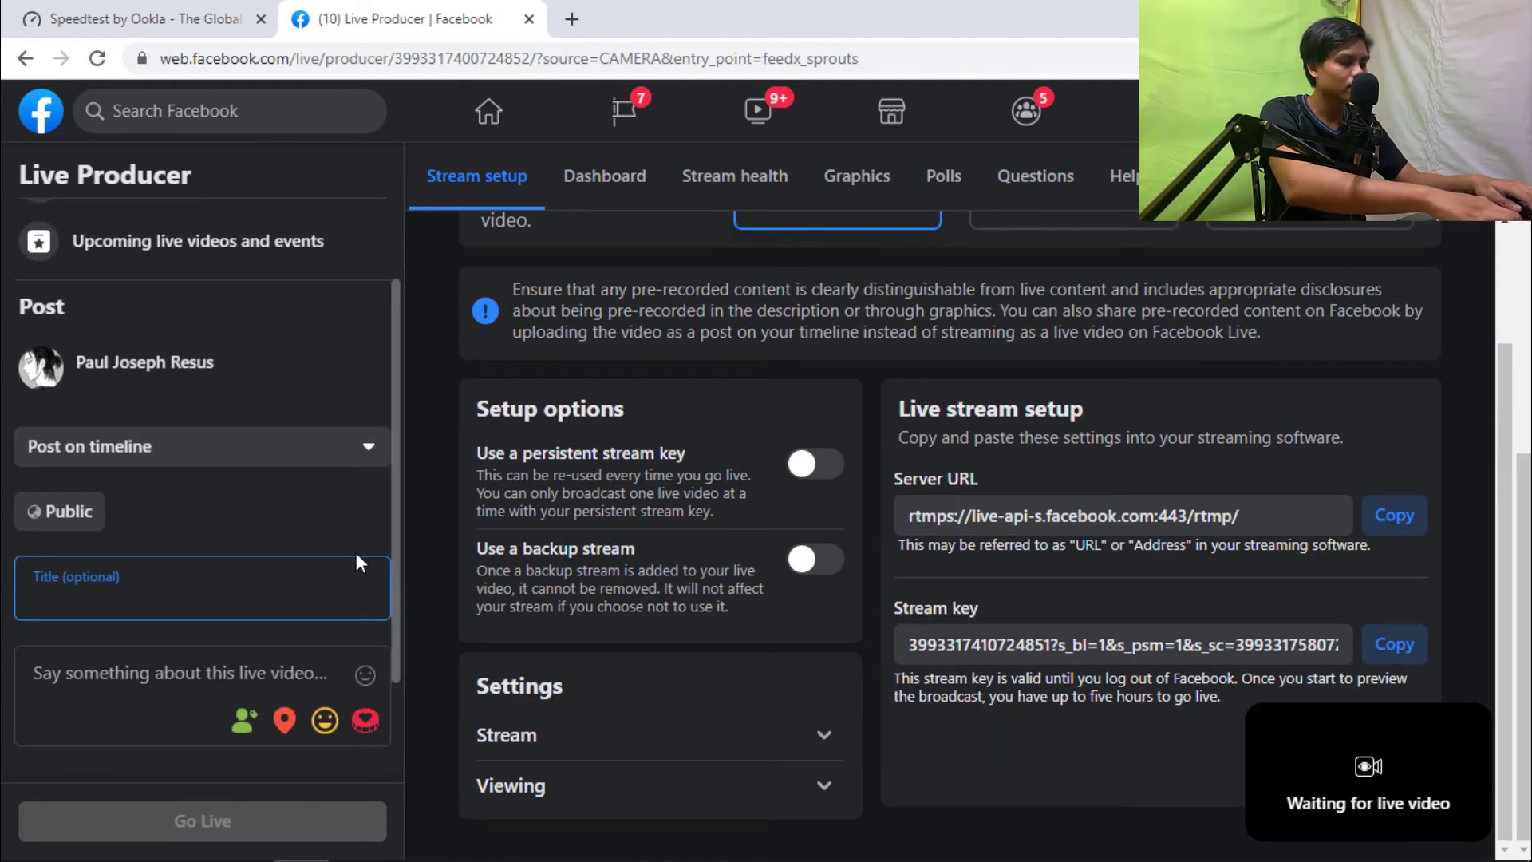
{"action": "type", "text": "HELLO WORLD"}
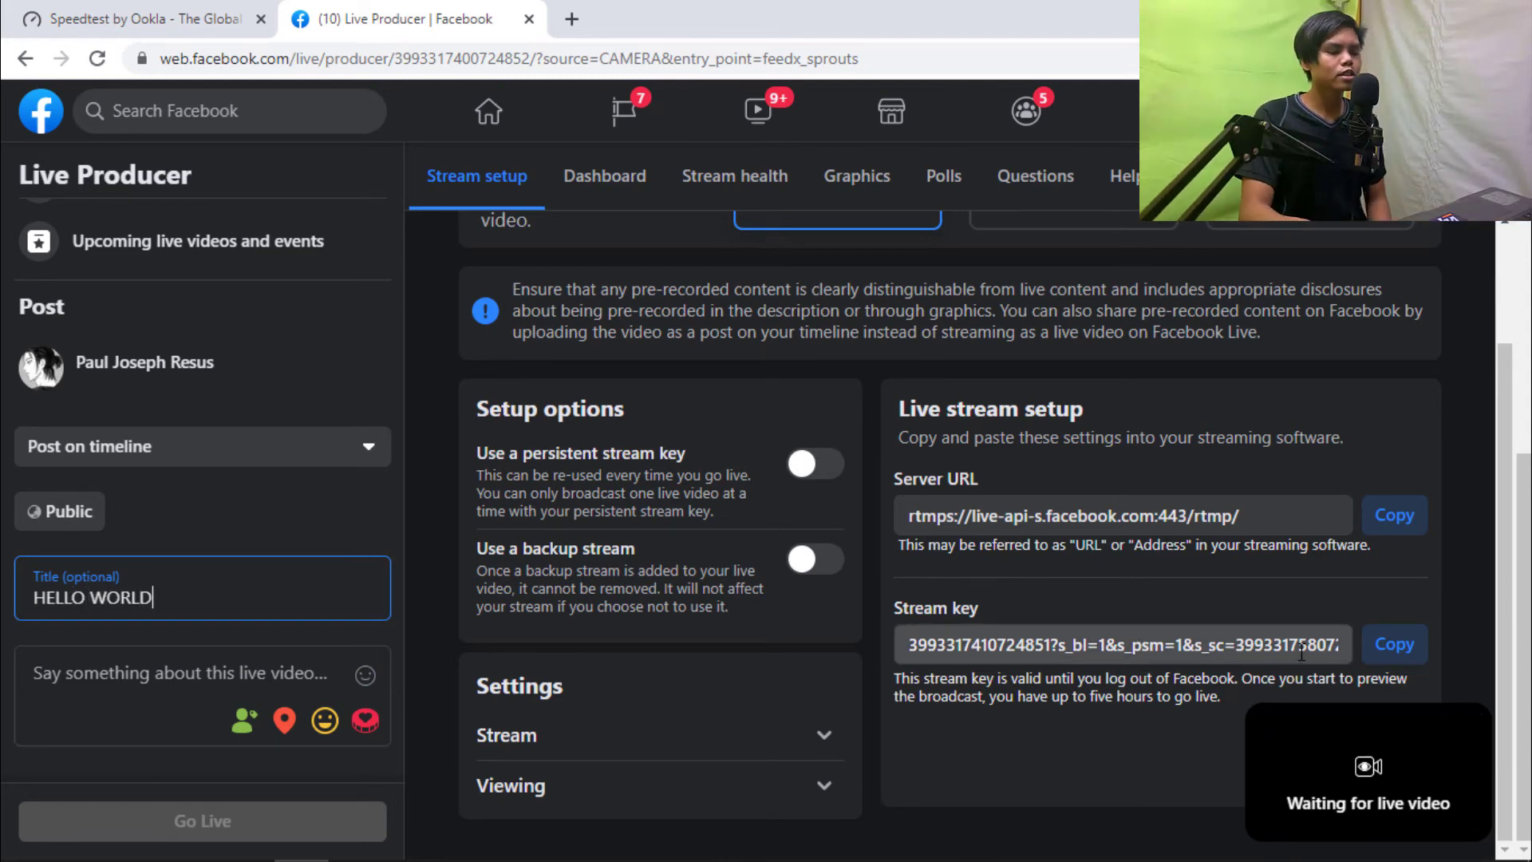
- Copy the stream key from Facebook, switch to OBS, replace the existing stream key with it and save the settings
{"action": "left_click", "coordinate": [1395, 645]}
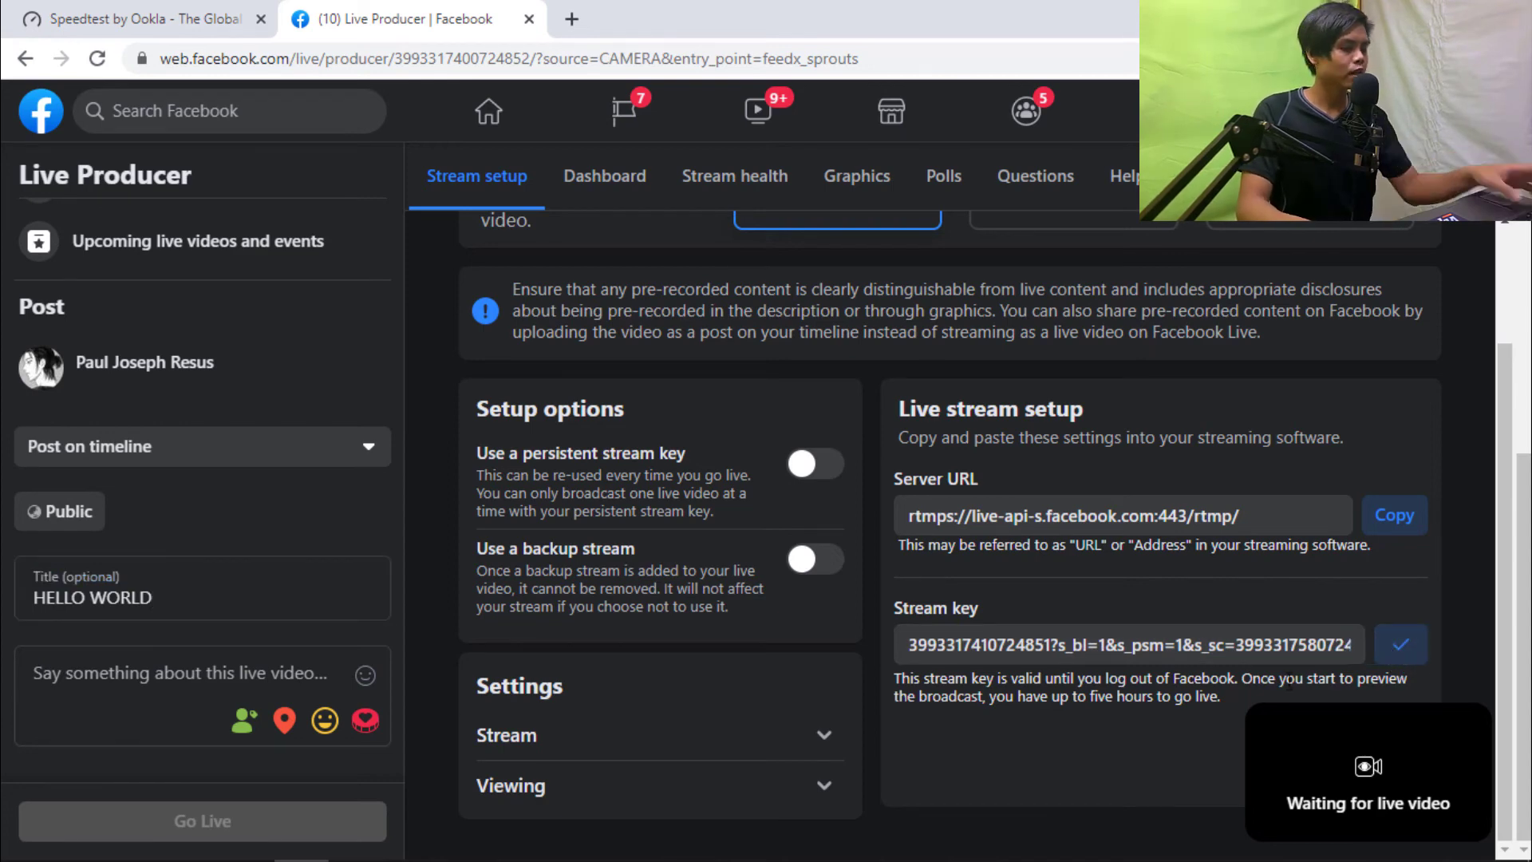
{"action": "key", "text": "alt+Tab"}
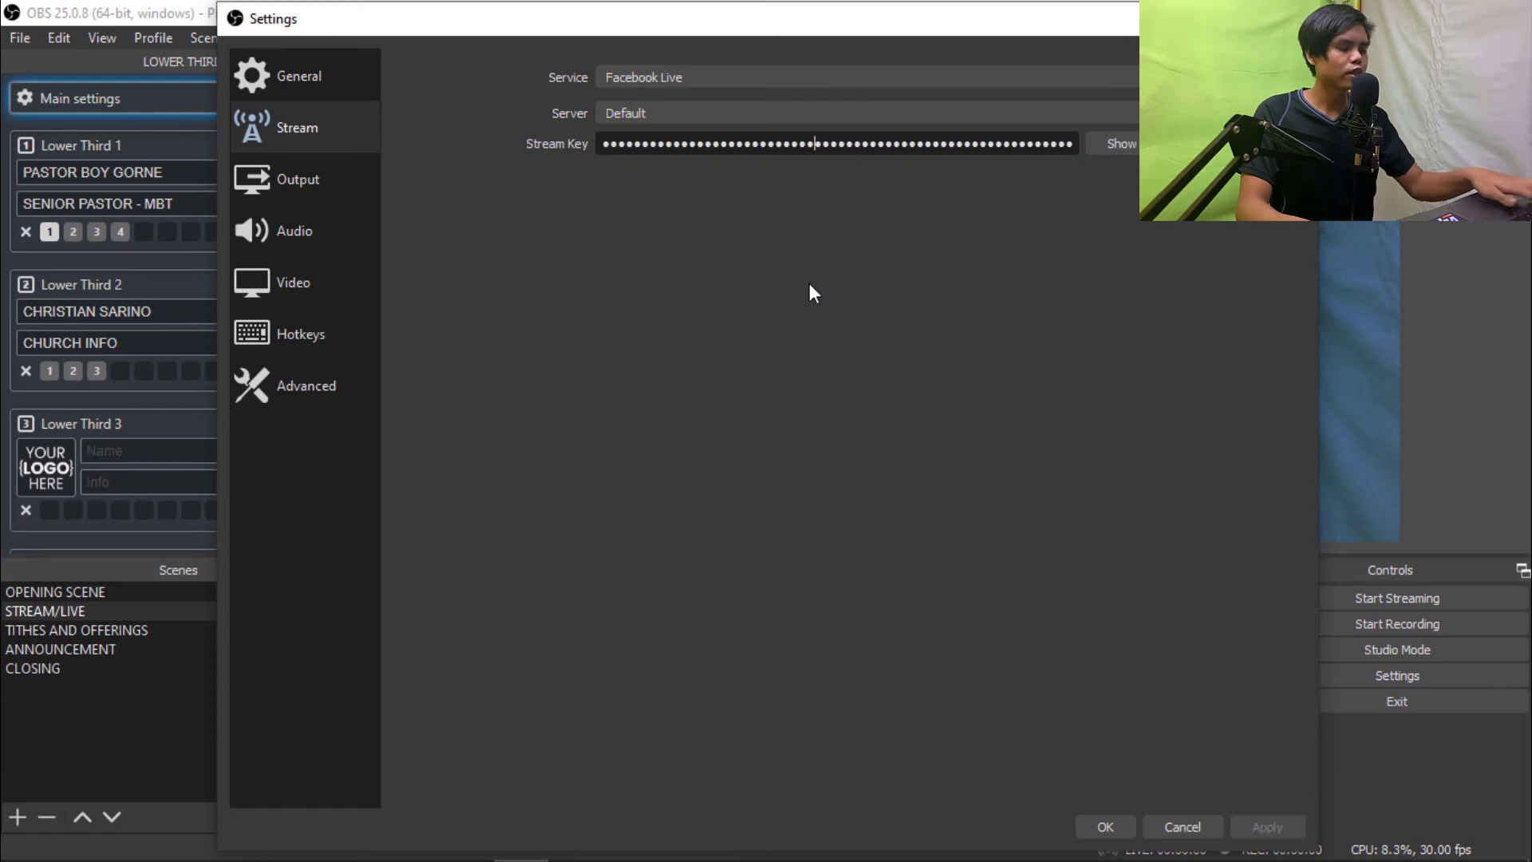
{"action": "key", "text": "ctrl+a"}
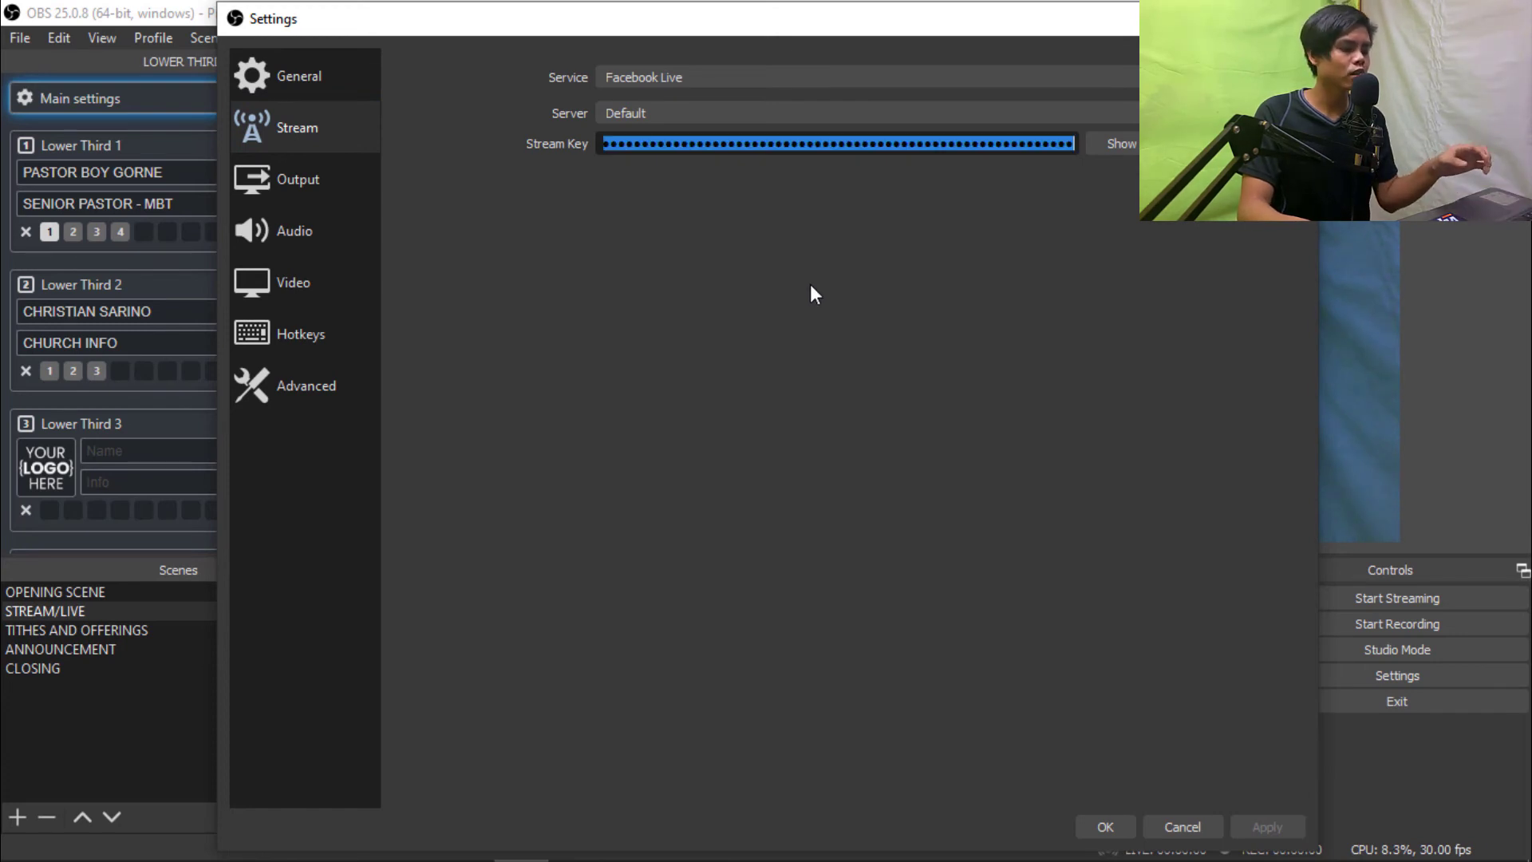
{"action": "key", "text": "BackSpace"}
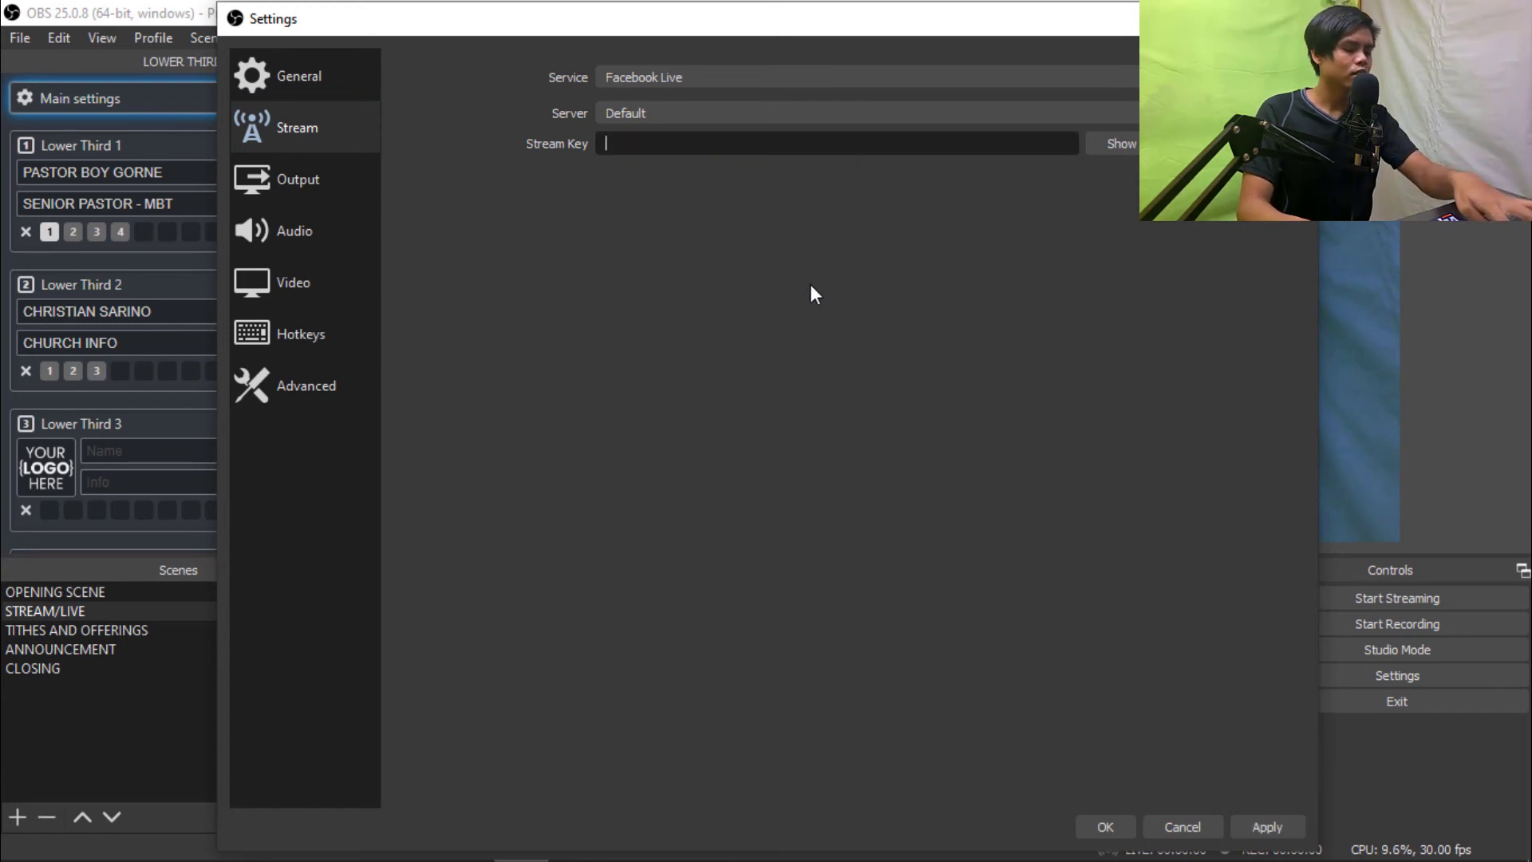
{"action": "right_click", "coordinate": [712, 152]}
{"action": "left_click", "coordinate": [764, 272]}
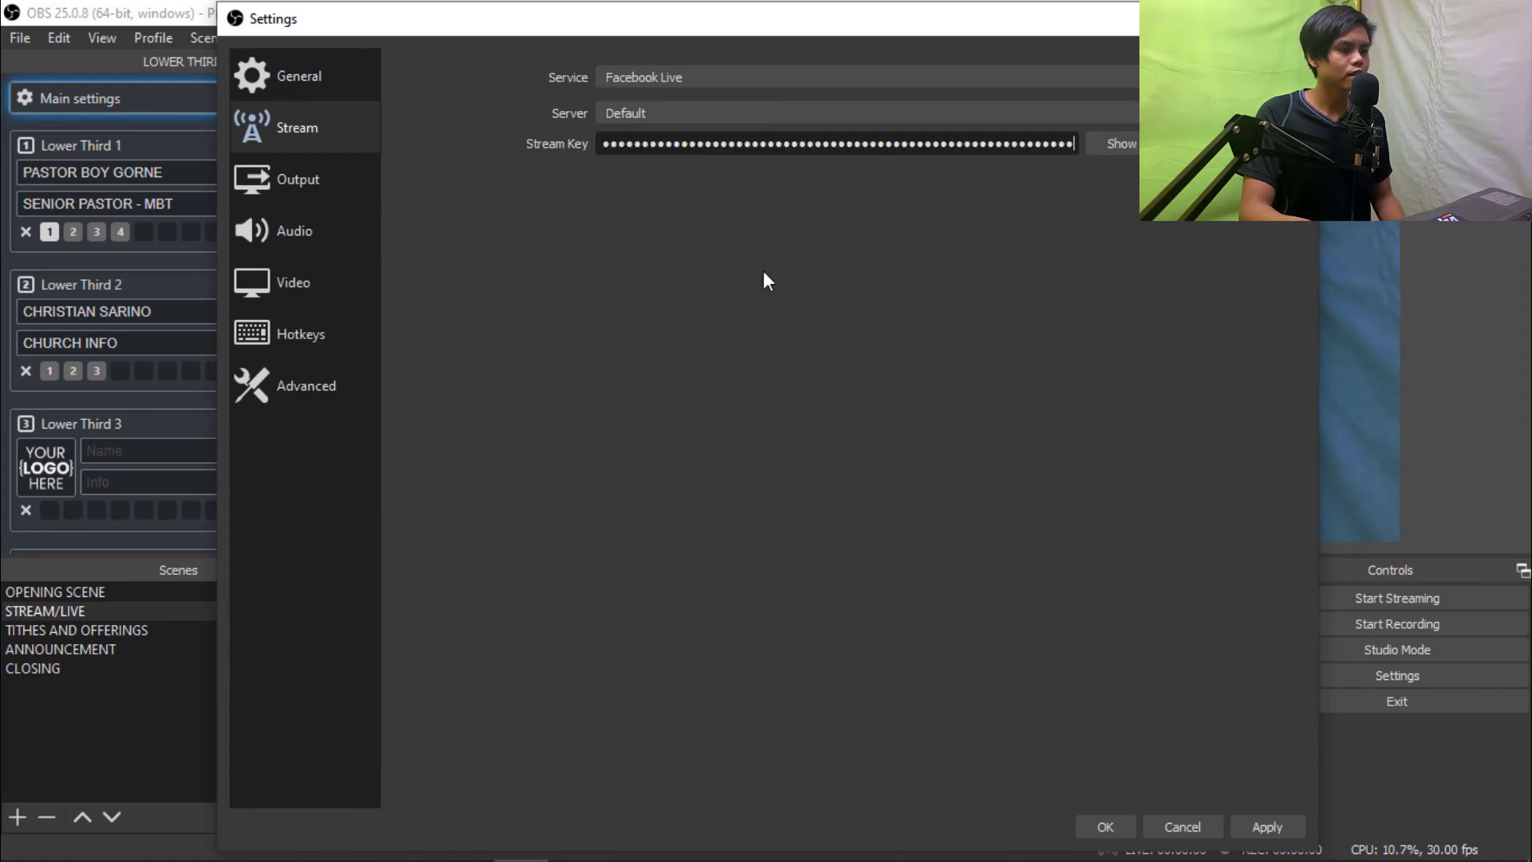
{"action": "left_click", "coordinate": [1266, 822]}
{"action": "left_click", "coordinate": [1112, 824]}
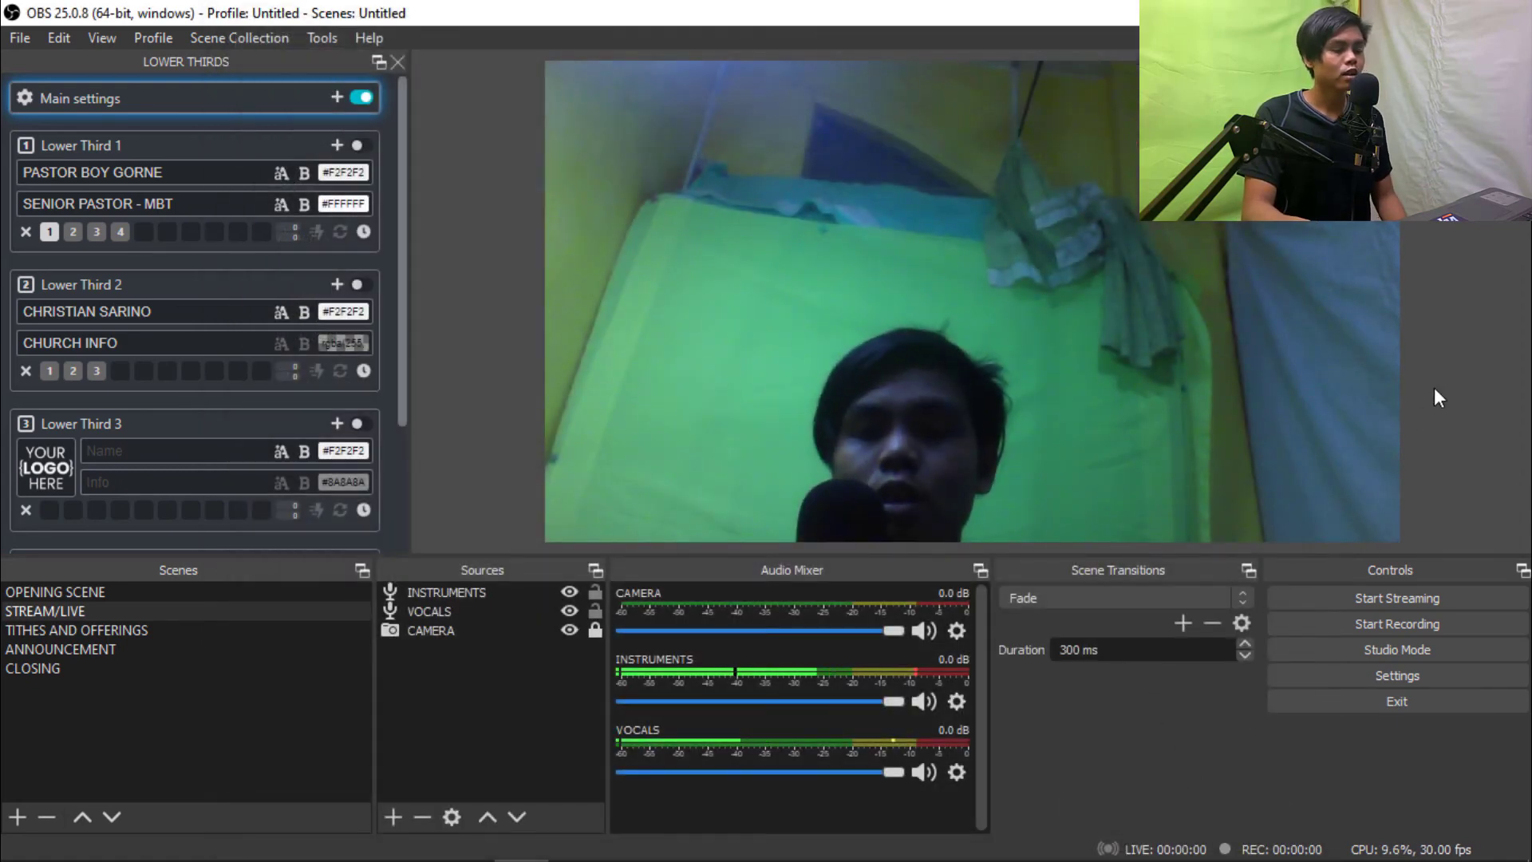
- Make OPENING SCENE the active scene and start streaming to Facebook Live
{"action": "left_click", "coordinate": [141, 591]}
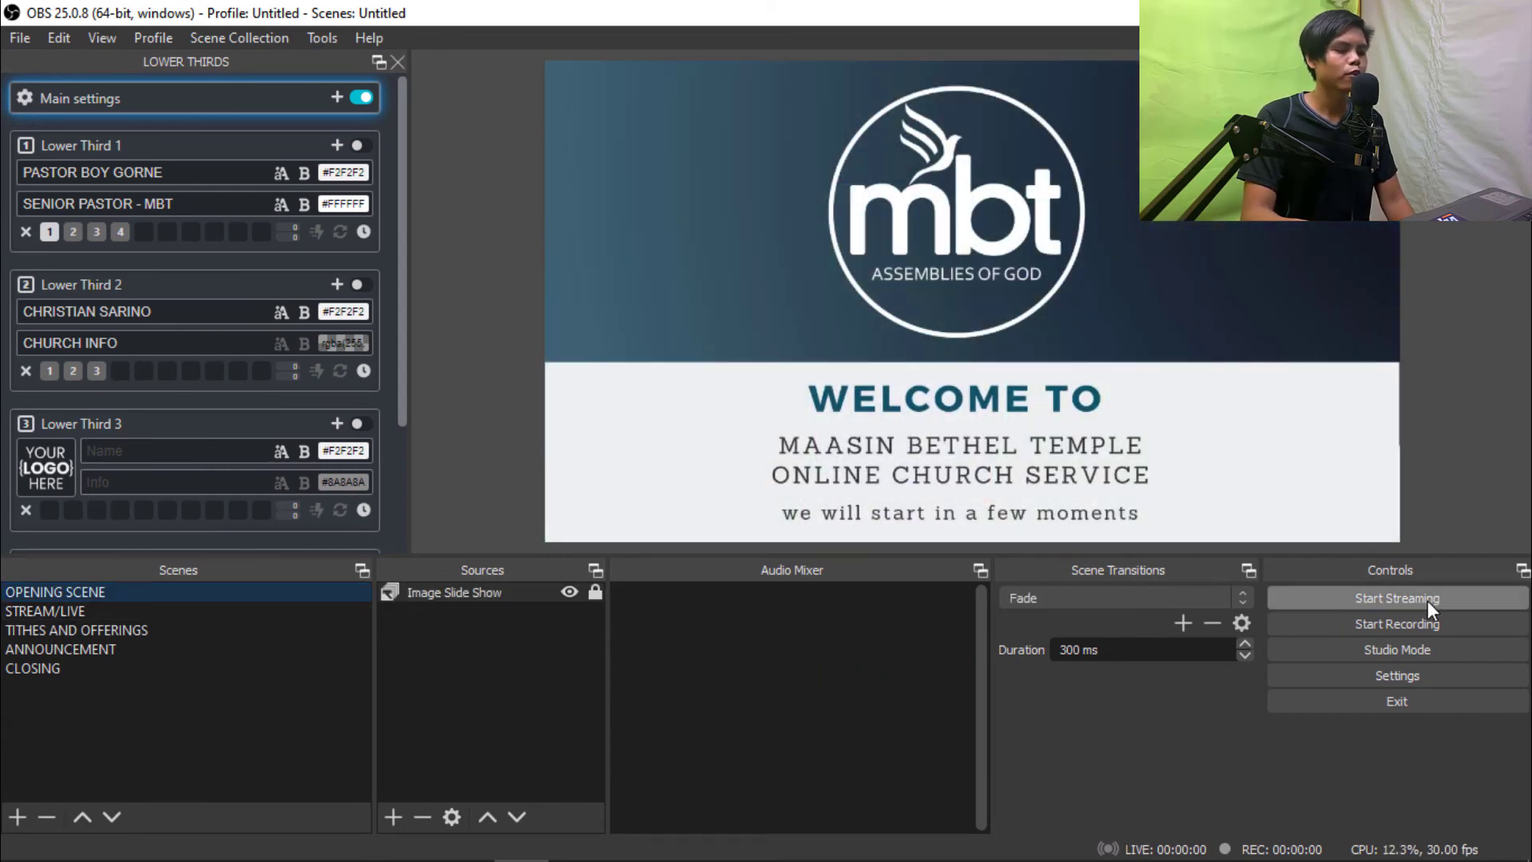
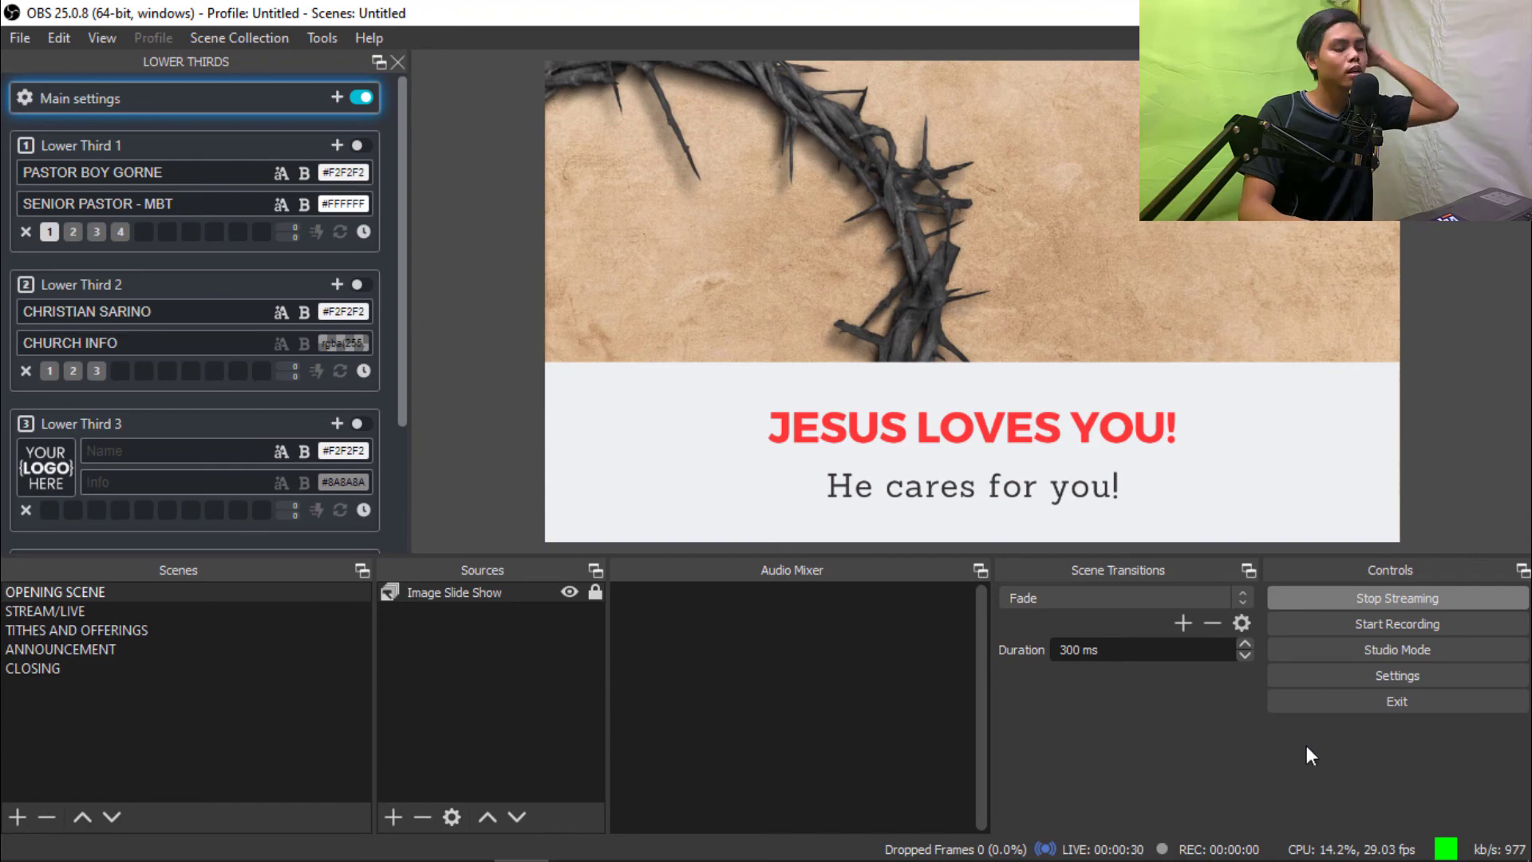
- Switch to Facebook Live Producer and check the incoming OBS stream in the video preview
{"action": "key", "text": "alt"}
{"action": "key", "text": "alt+Tab"}
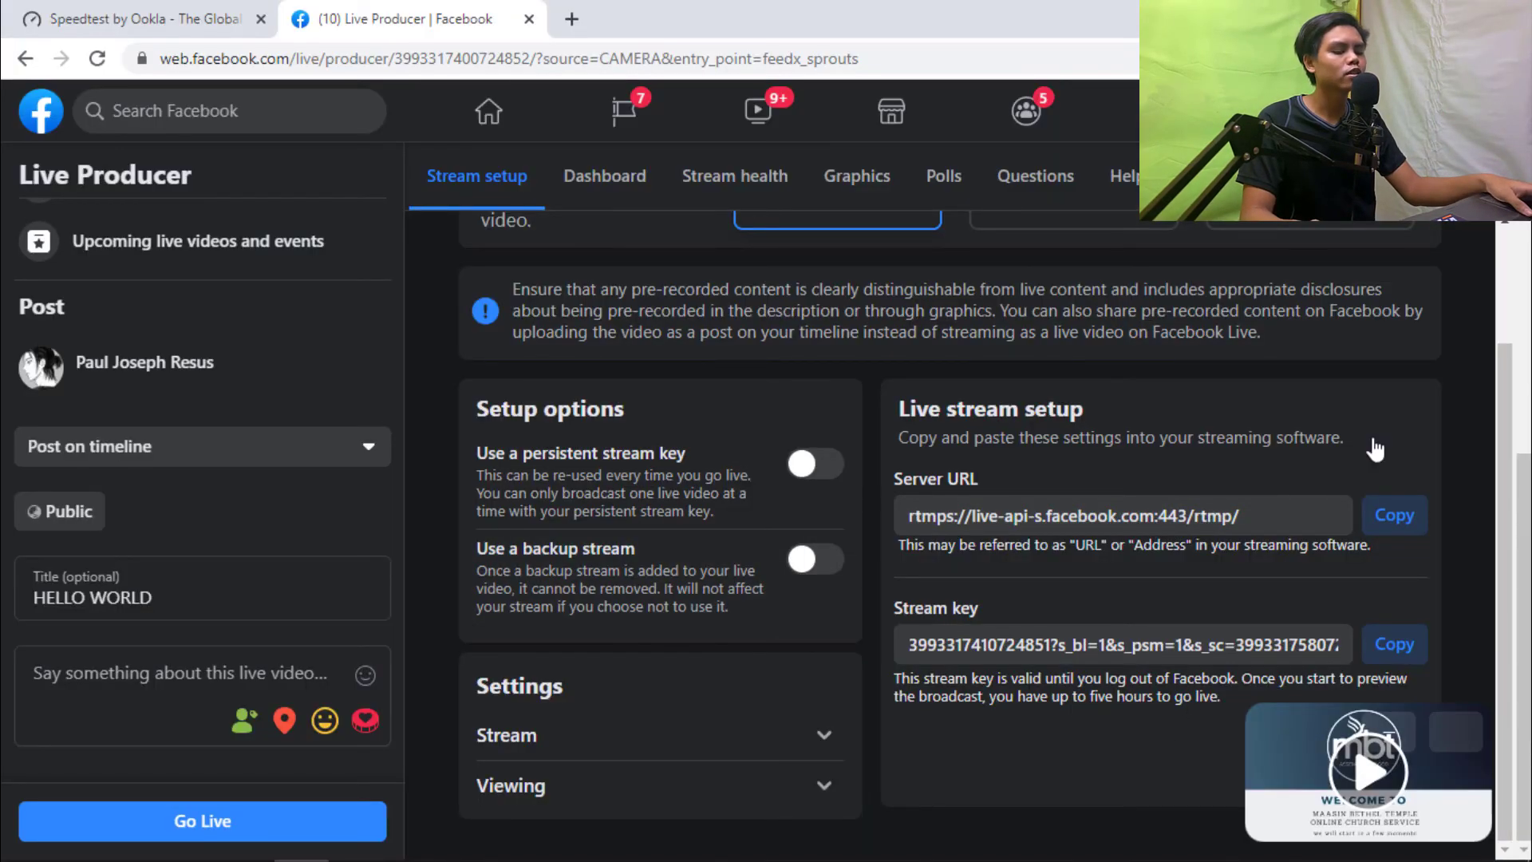
{"action": "scroll", "coordinate": [1366, 415], "scroll_direction": "up", "scroll_amount": 5}
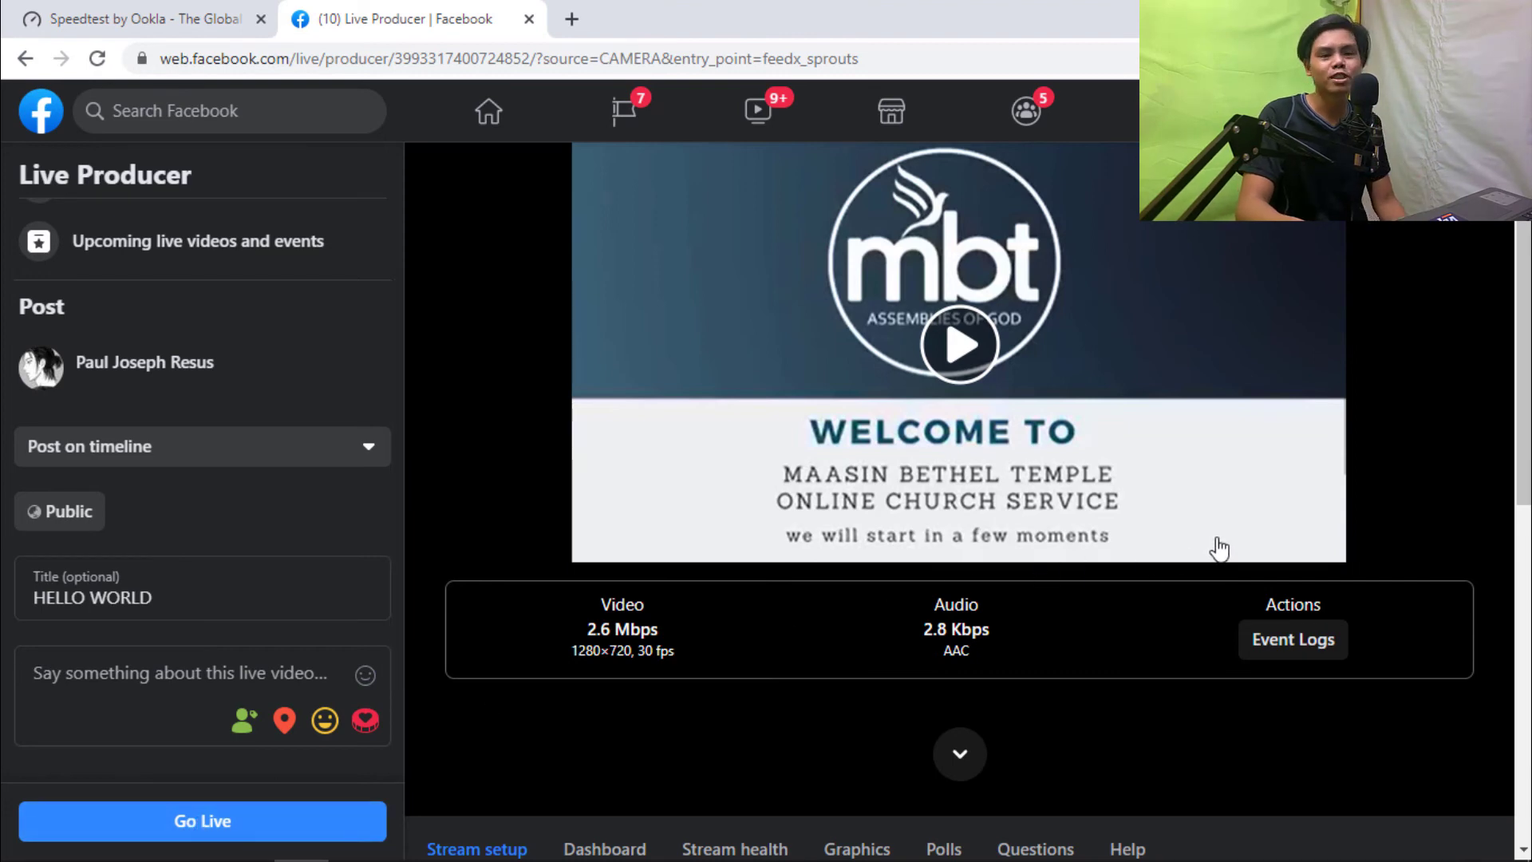
{"action": "scroll", "coordinate": [1217, 549], "scroll_direction": "down", "scroll_amount": 5}
{"action": "scroll", "coordinate": [1216, 549], "scroll_direction": "up", "scroll_amount": 5}
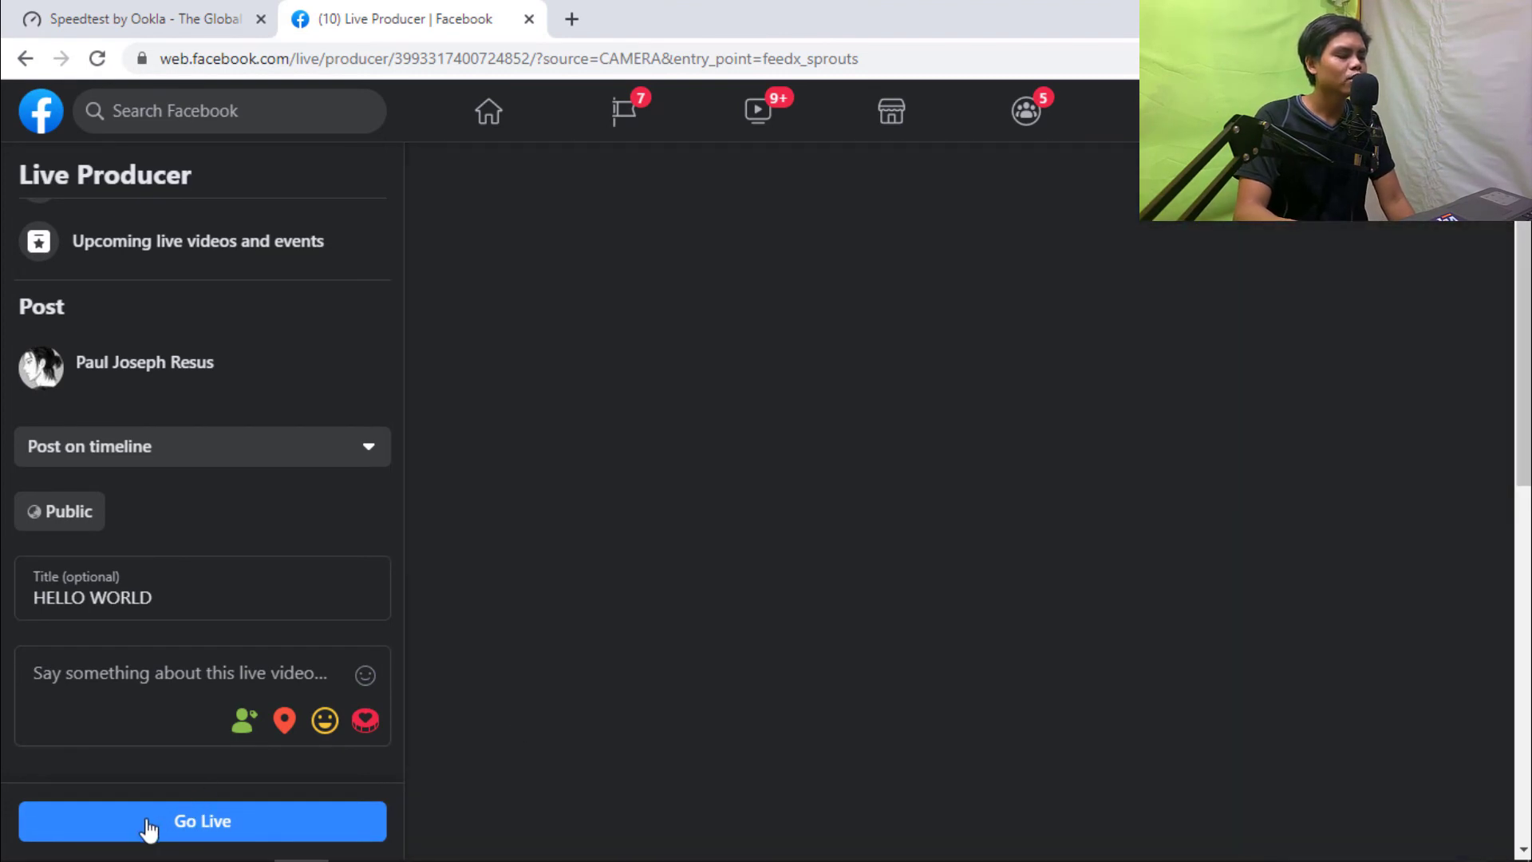
- Turn off End live video if stream stops in Live Producer's Stream settings
{"action": "scroll", "coordinate": [1152, 592], "scroll_direction": "down", "scroll_amount": 5}
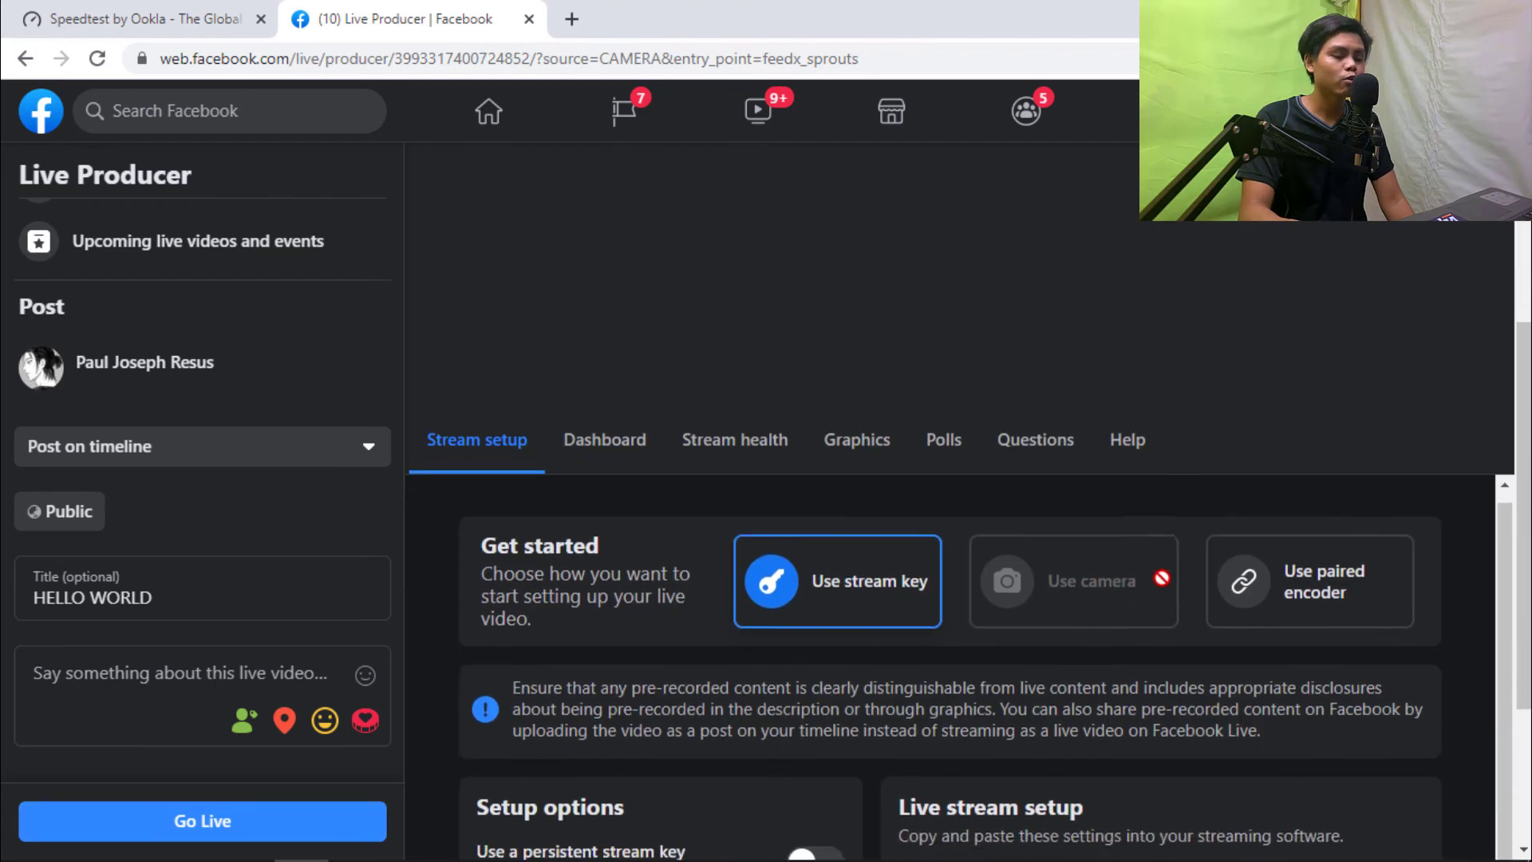
{"action": "scroll", "coordinate": [1265, 625], "scroll_direction": "down", "scroll_amount": 3}
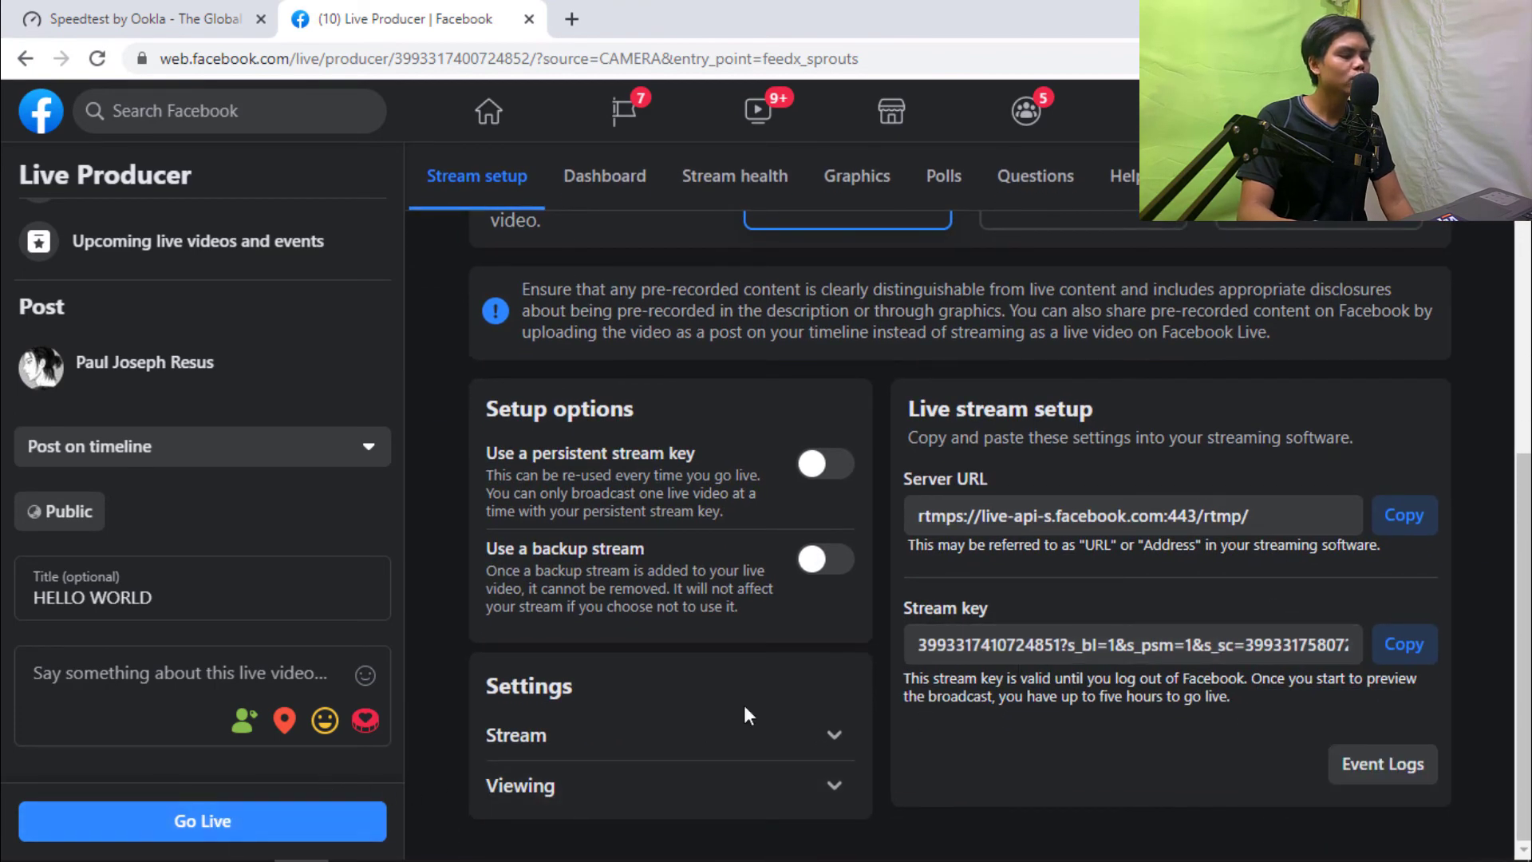
{"action": "left_click", "coordinate": [853, 736]}
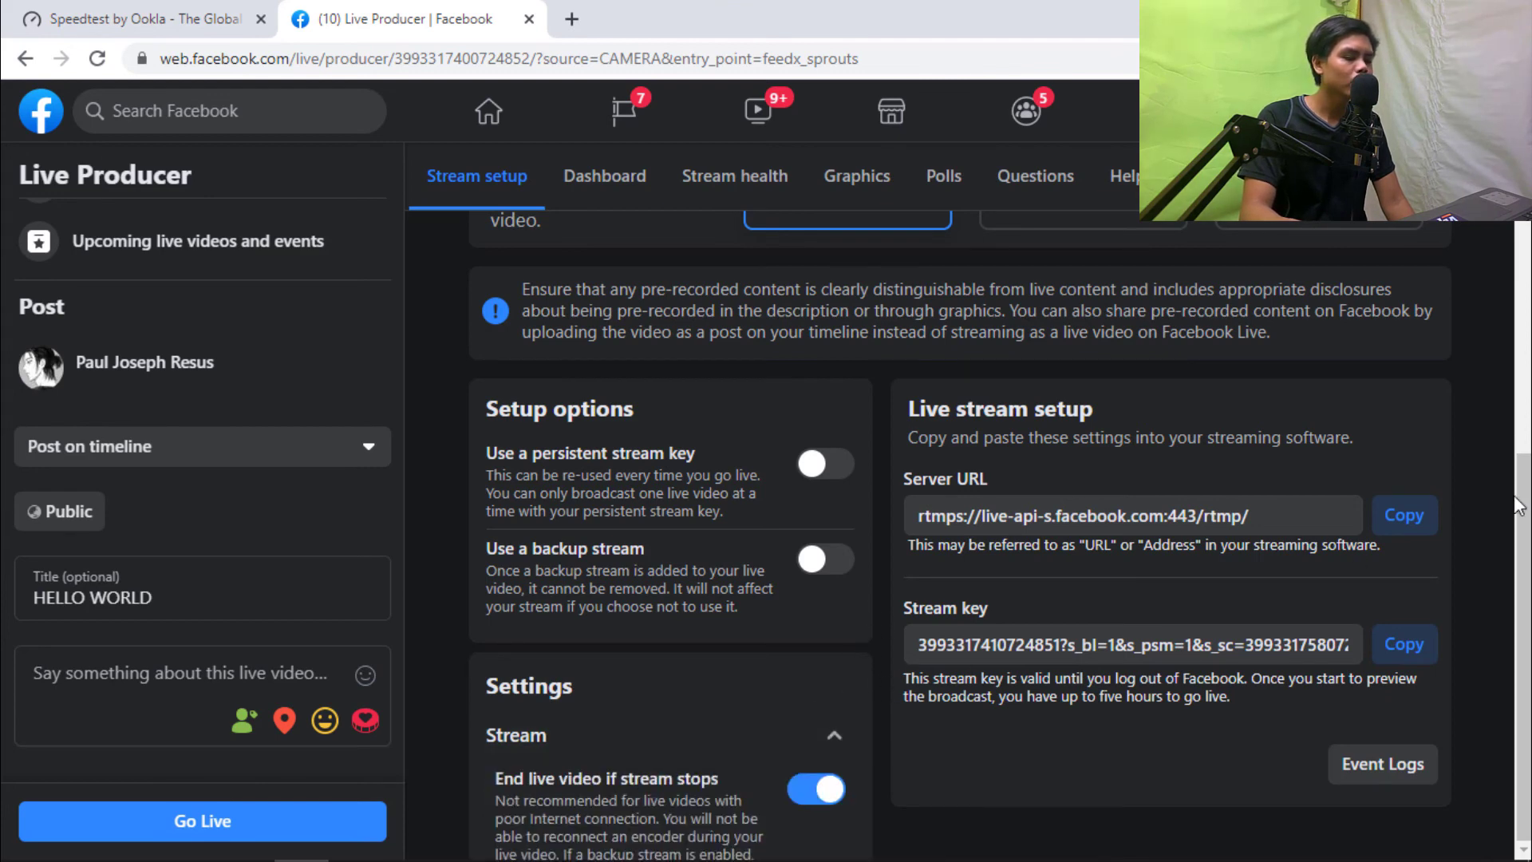
{"action": "left_click", "coordinate": [812, 789]}
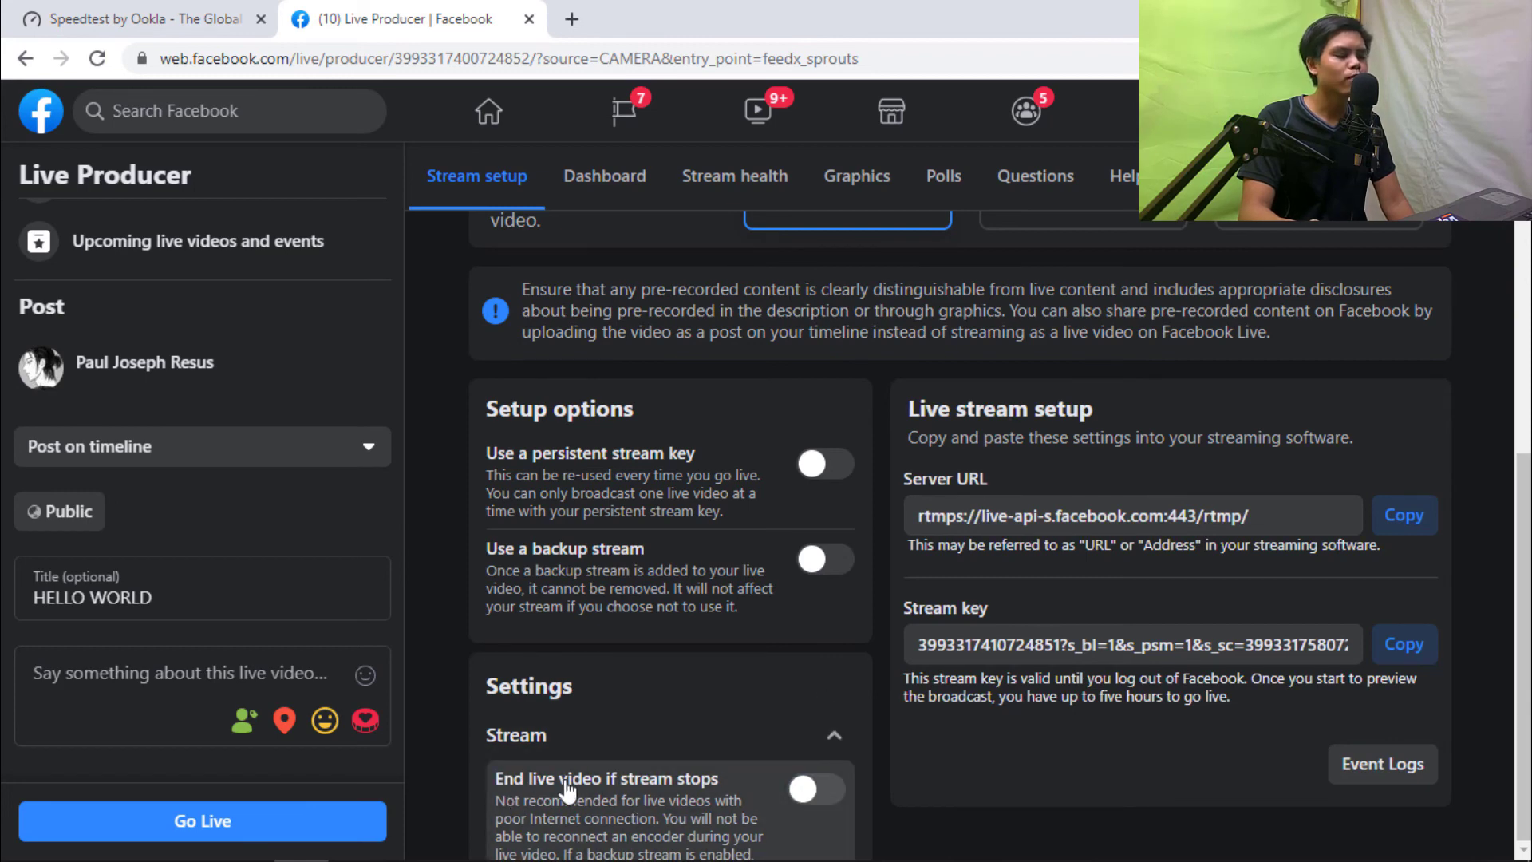
{"action": "left_click", "coordinate": [829, 731]}
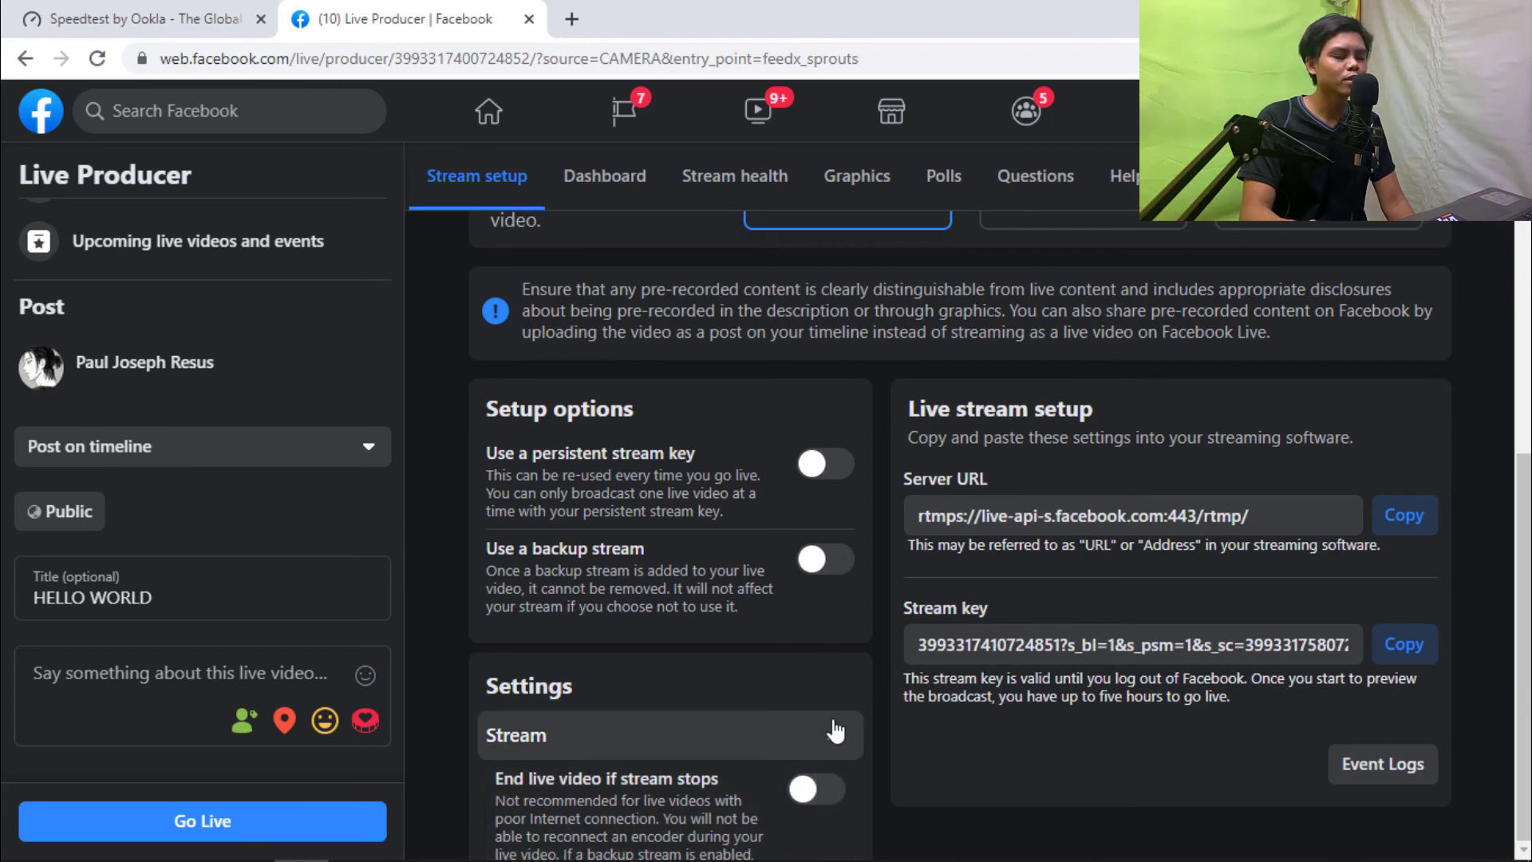
- Compare the running OBS stream with Live Producer, recheck the End live video if stream stops option, and return to OBS
{"action": "key", "text": "alt+Tab"}
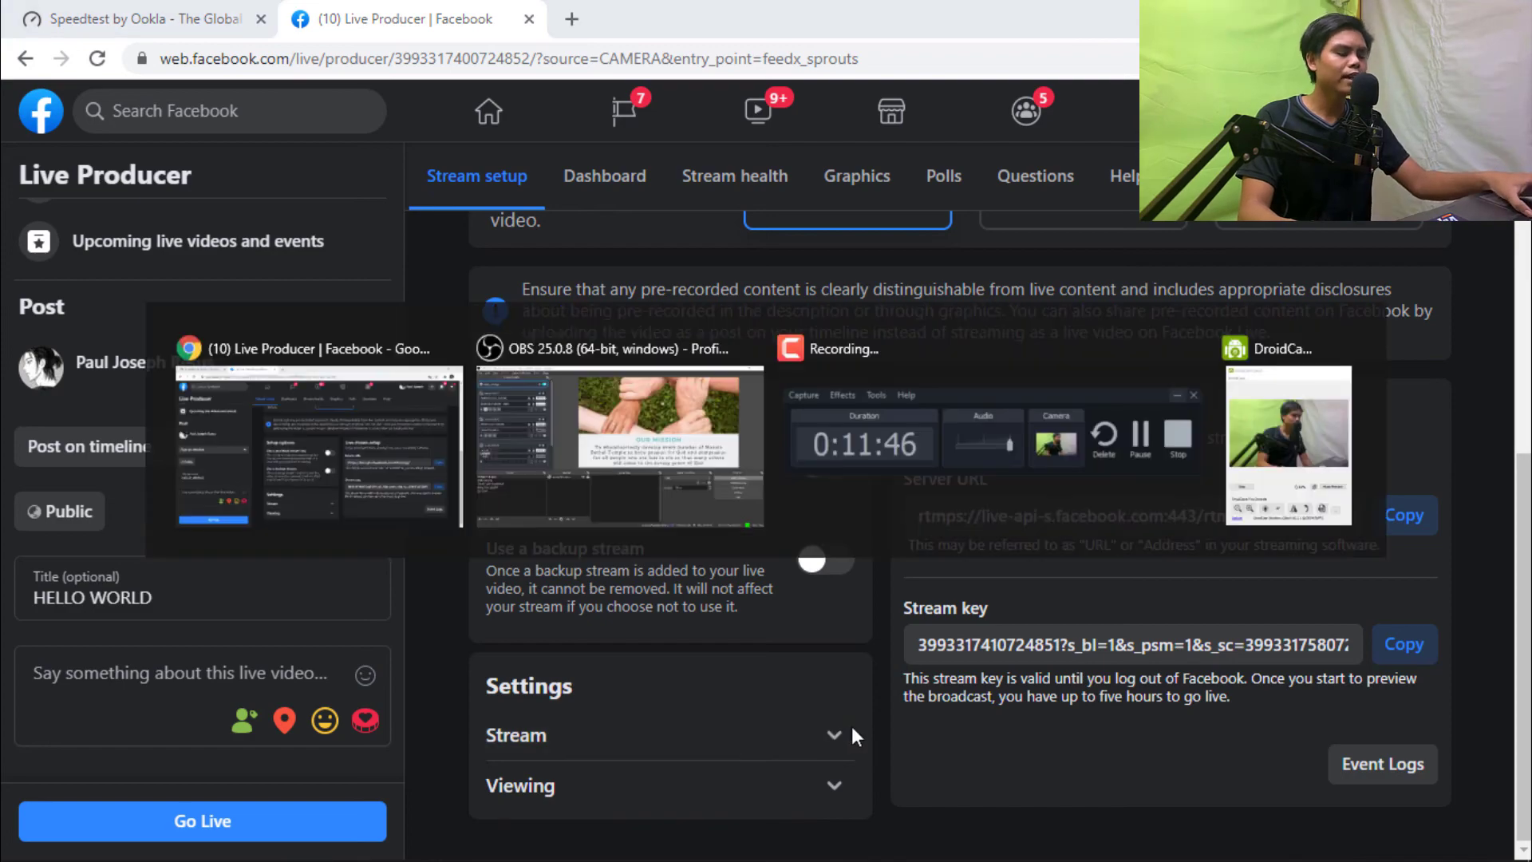
{"action": "key", "text": "alt+Tab"}
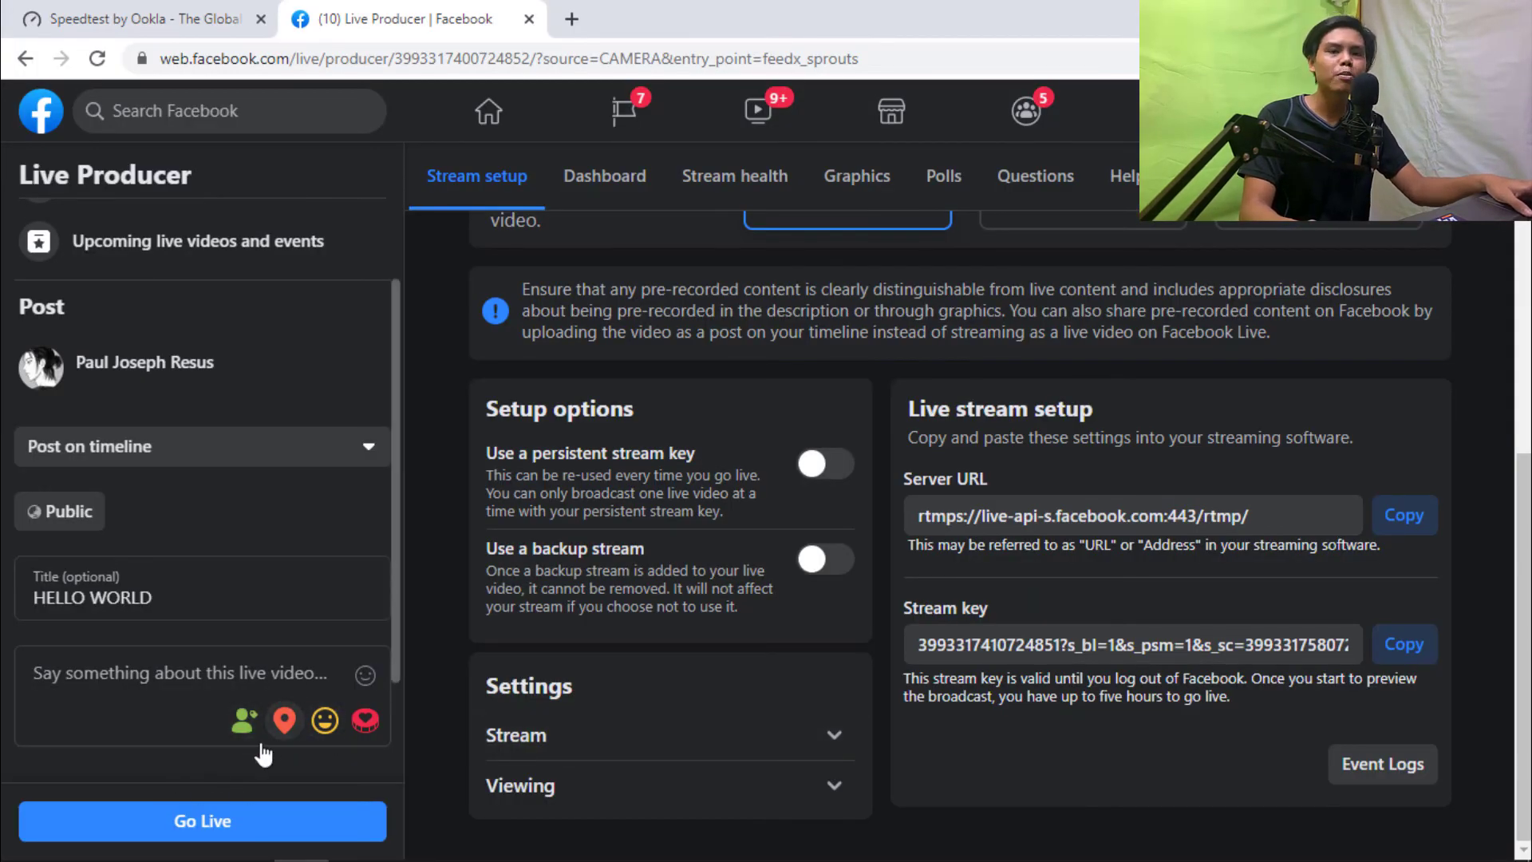
{"action": "left_click", "coordinate": [833, 735]}
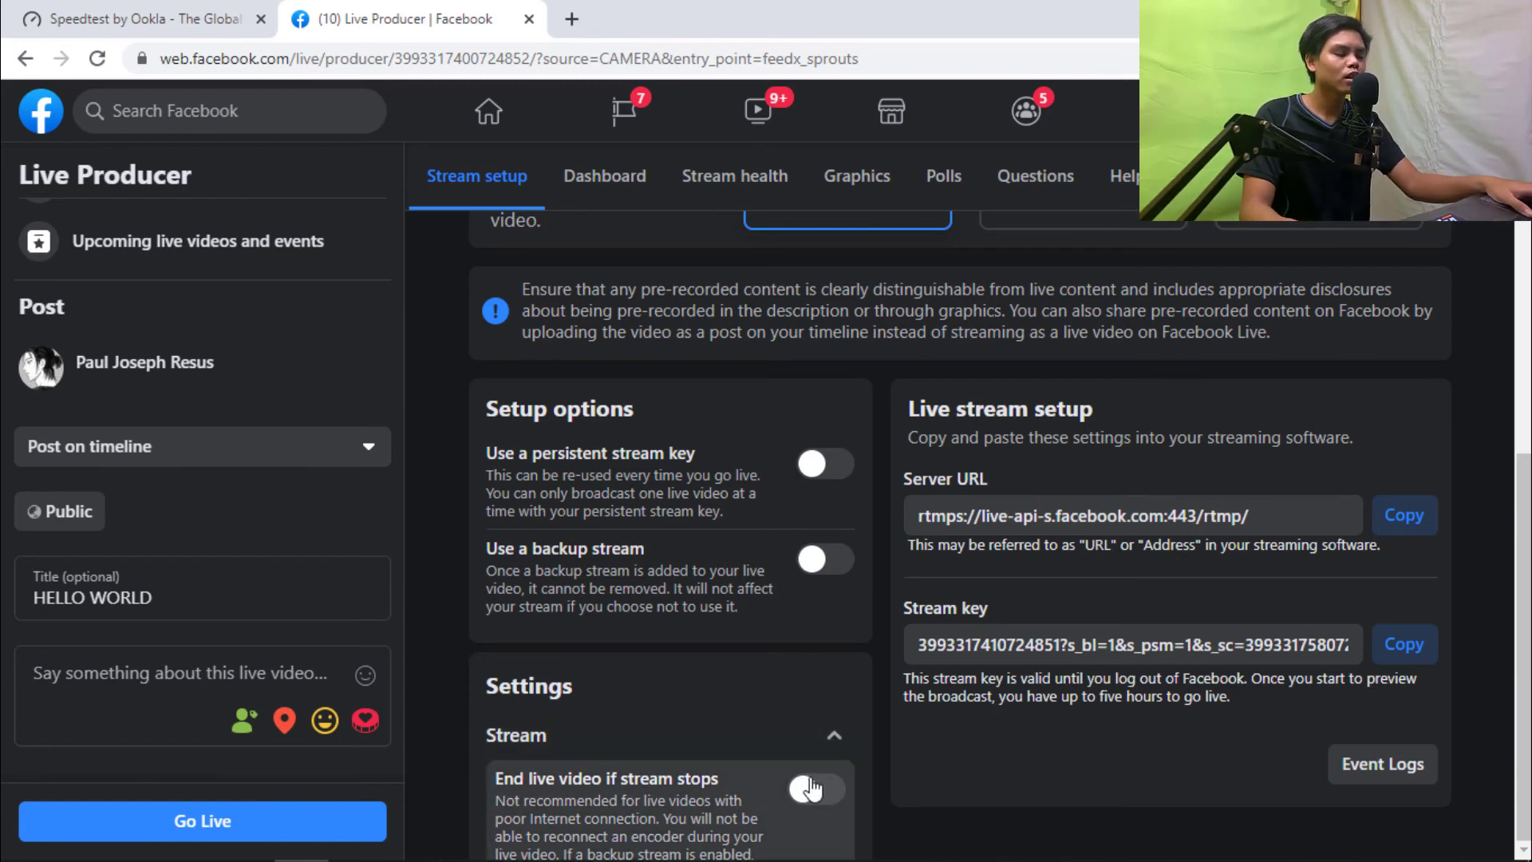
{"action": "left_click", "coordinate": [832, 734]}
{"action": "key", "text": "alt+Tab"}
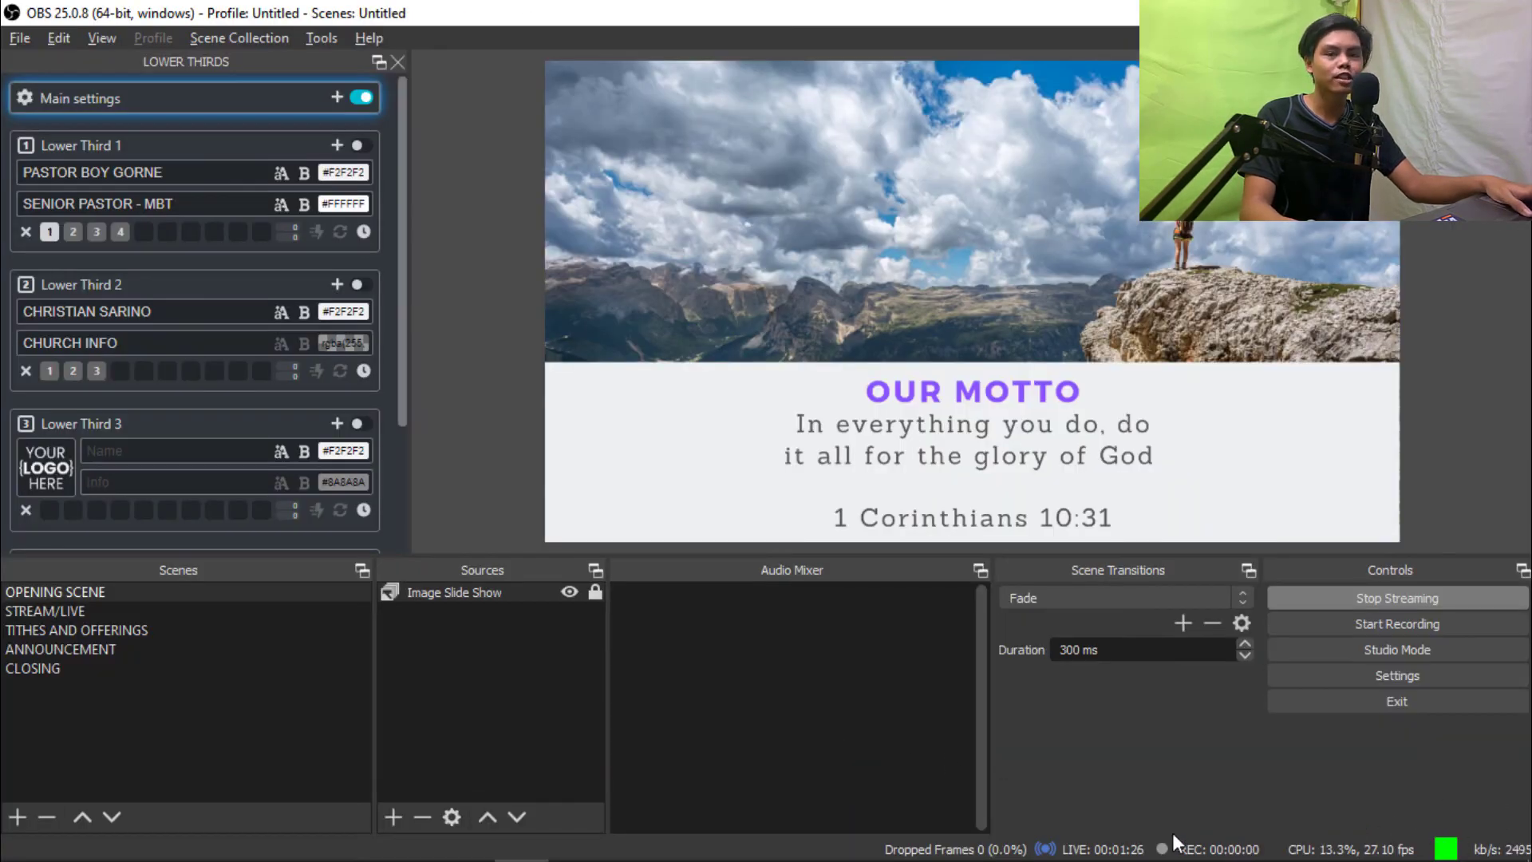
{"action": "key", "text": "alt+Tab"}
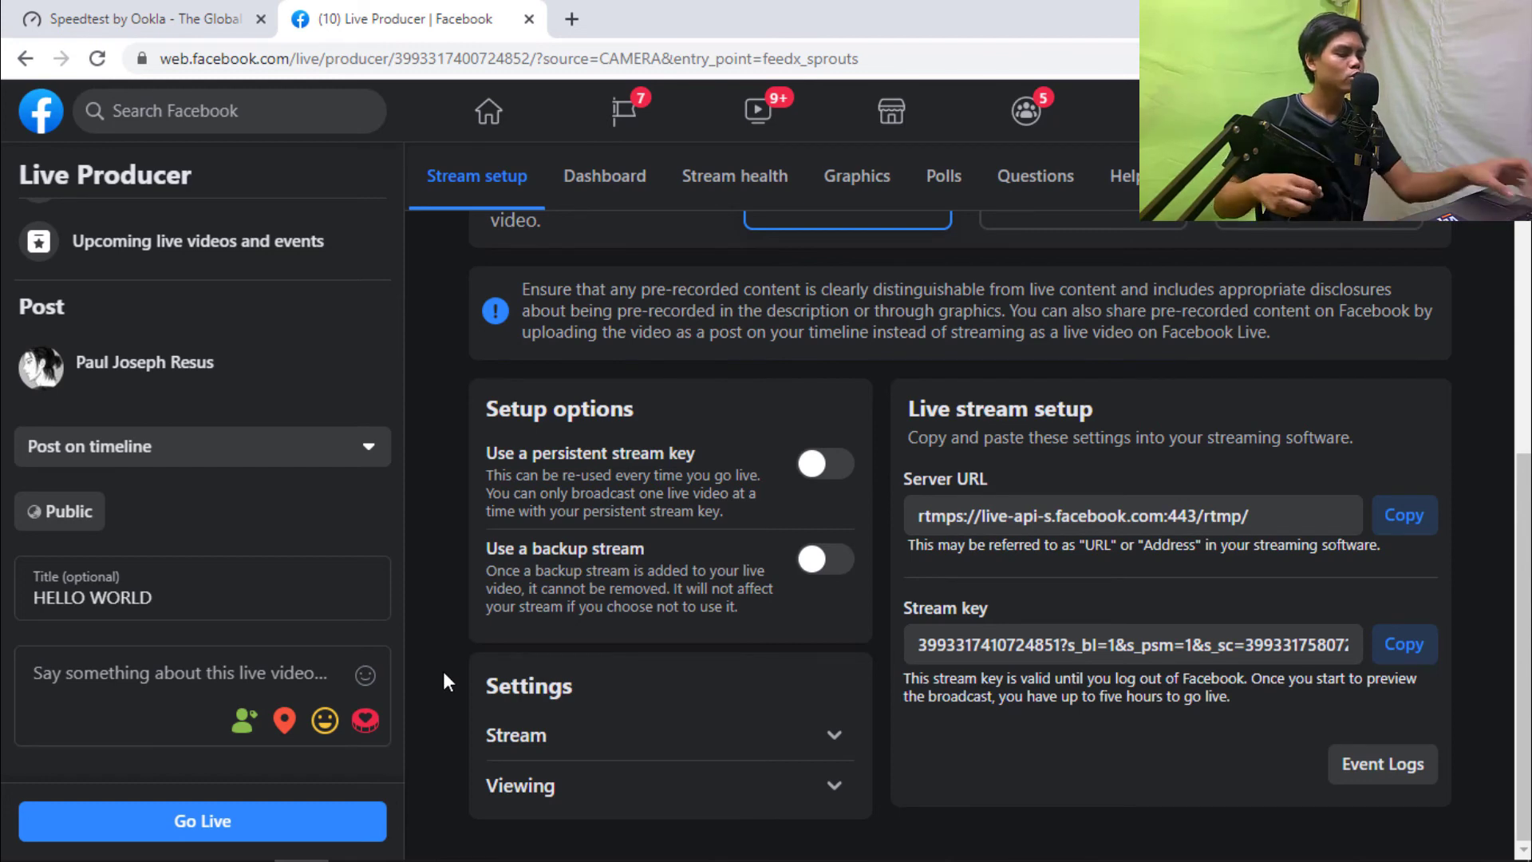
{"action": "key", "text": "alt+Tab"}
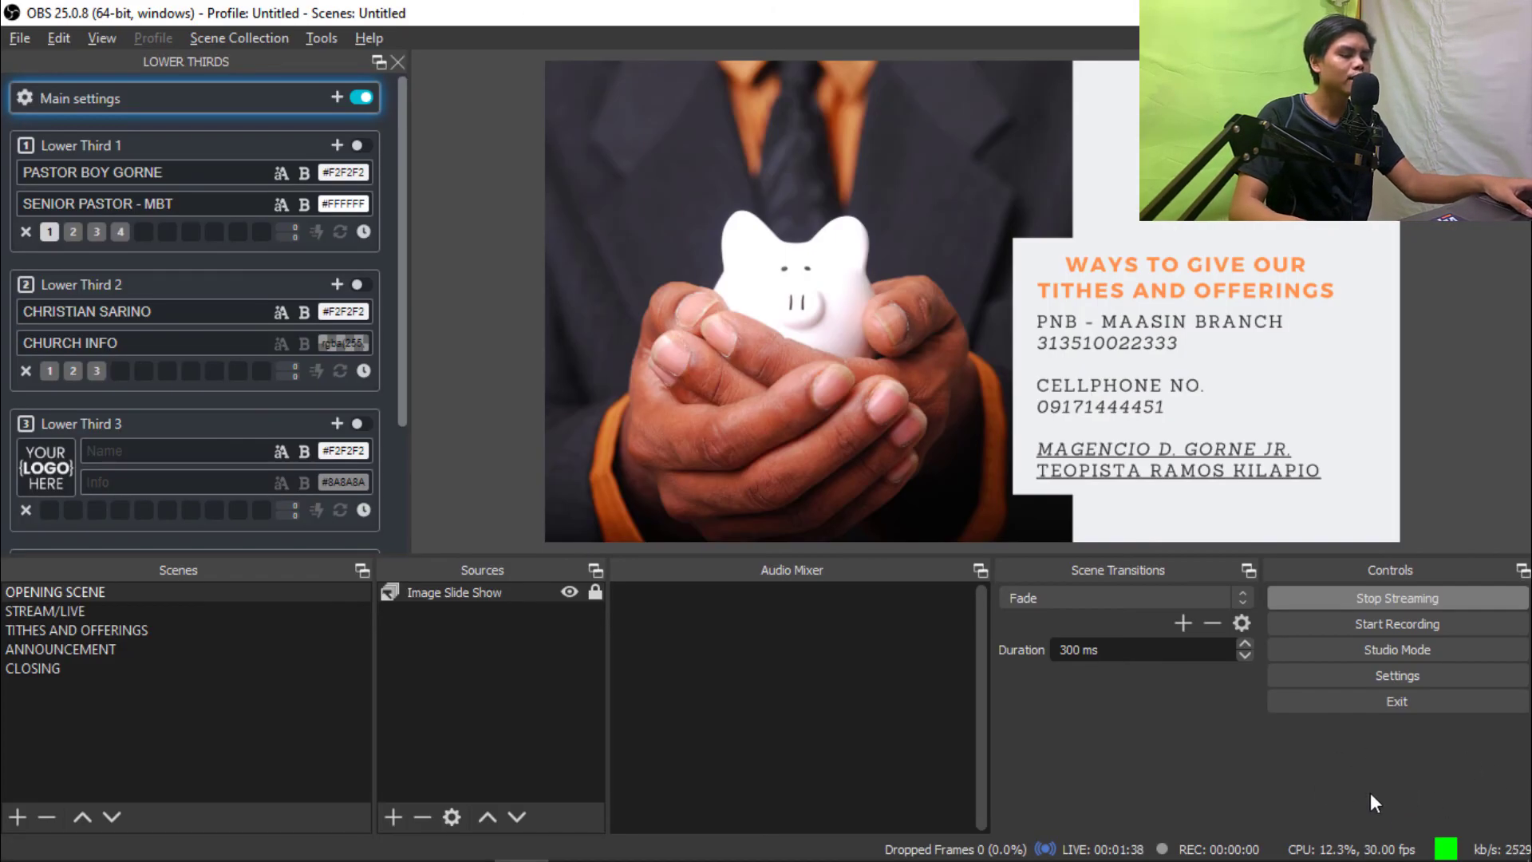
{"action": "key", "text": "alt+Tab"}
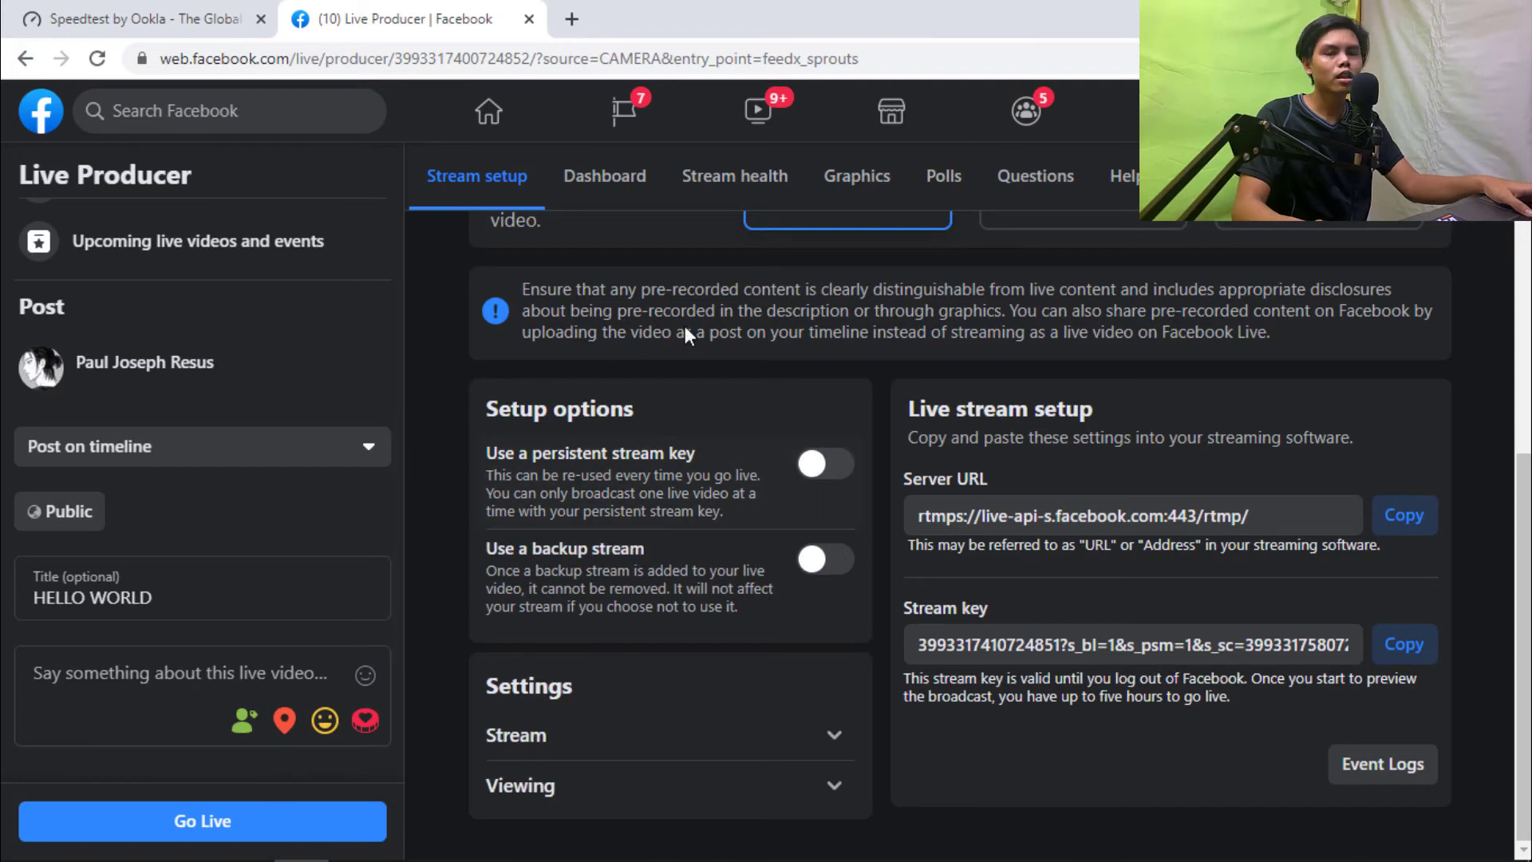
{"action": "key", "text": "alt+Tab"}
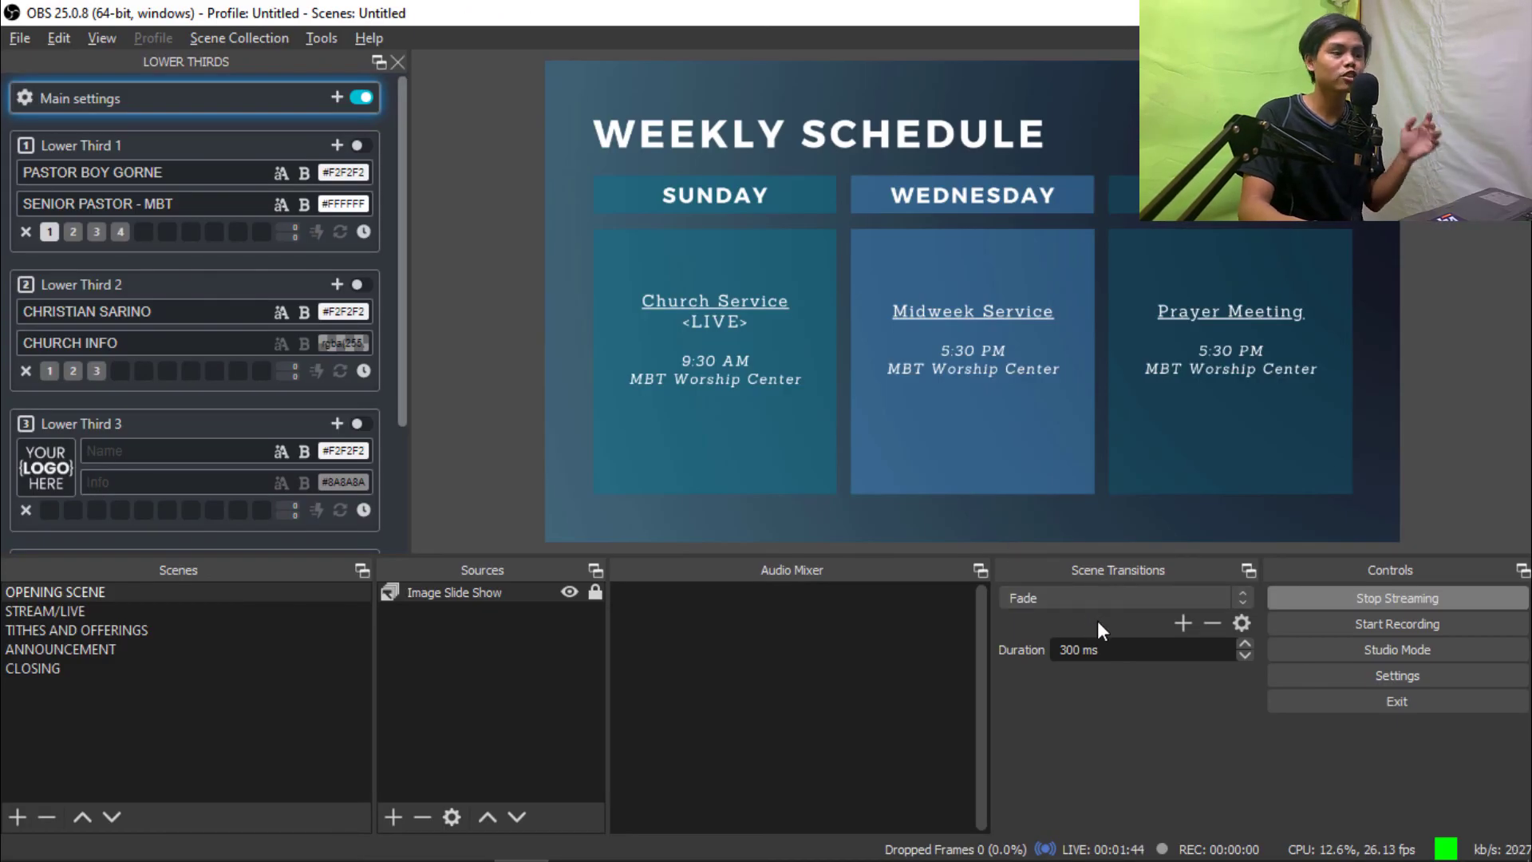
{"action": "key", "text": "alt+Tab"}
{"action": "key", "text": "alt+Tab"}
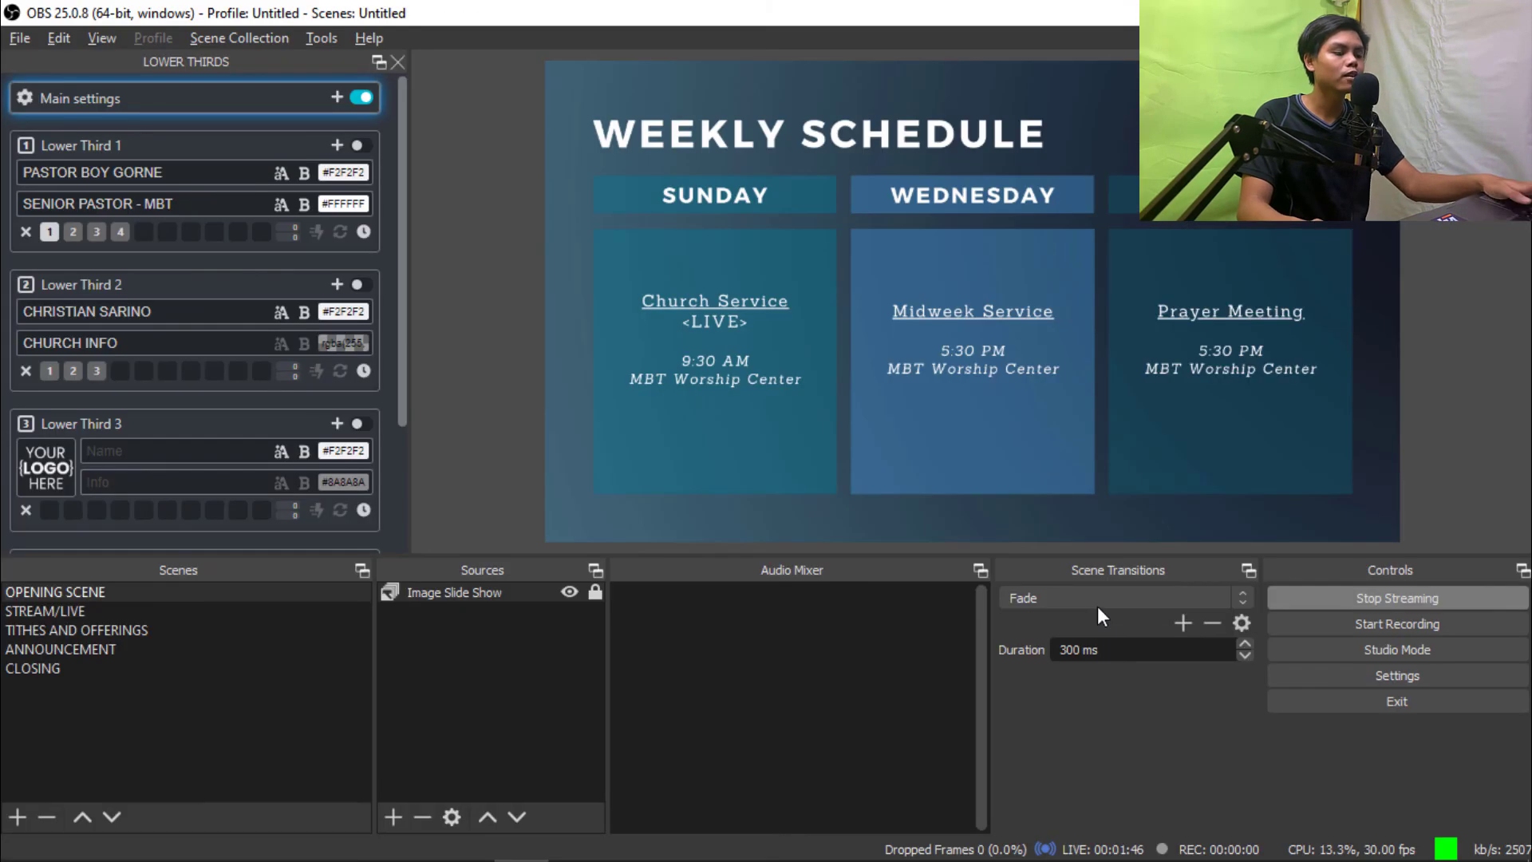
- Set the Automatically Reconnect retry delay to 10 s in the advanced OBS settings and apply it
{"action": "left_click", "coordinate": [1439, 678]}
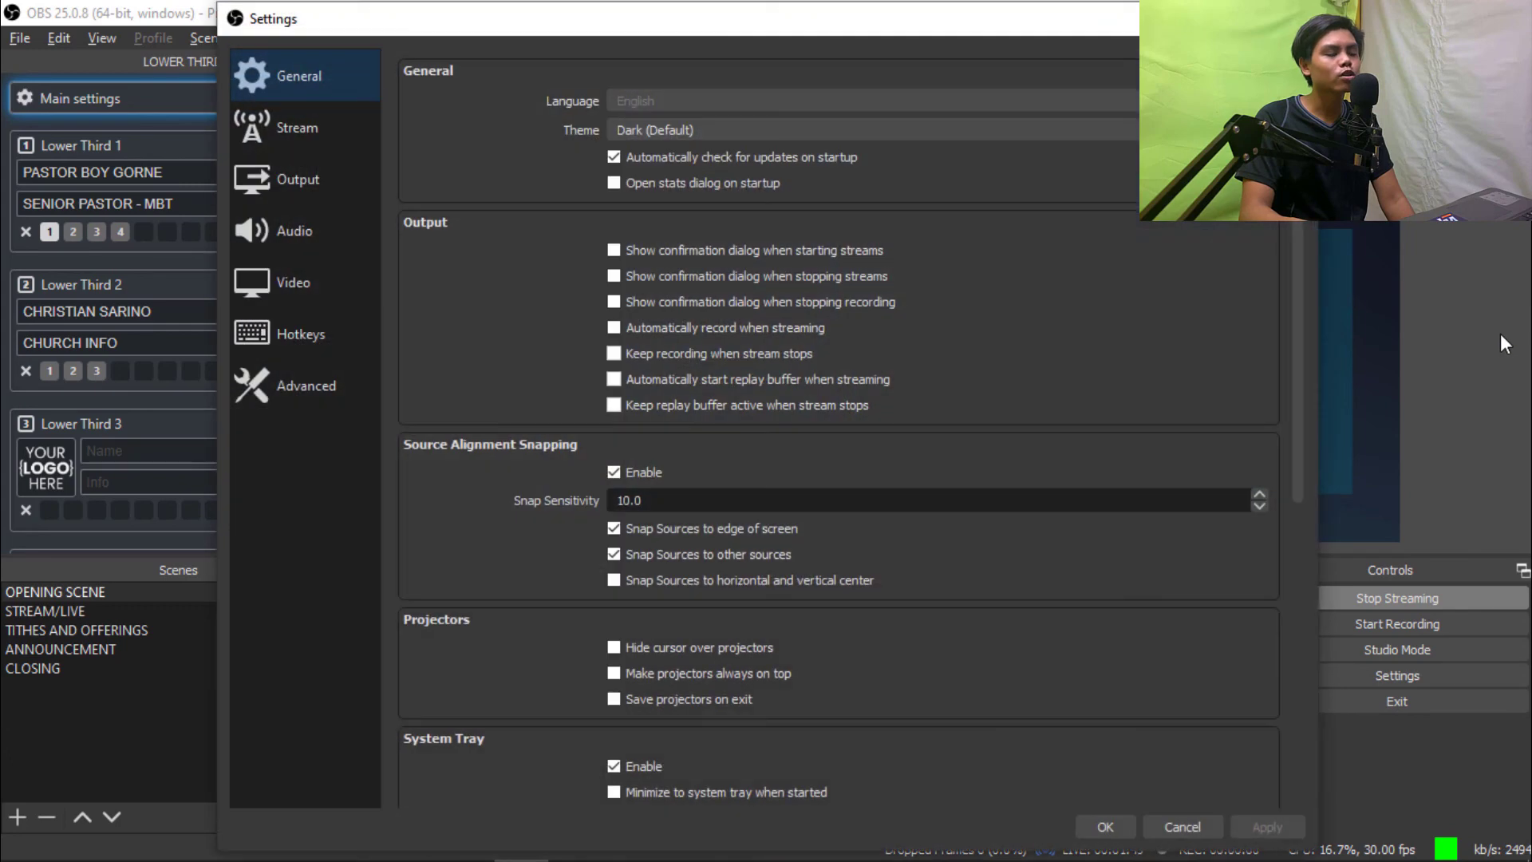
{"action": "left_click", "coordinate": [319, 393]}
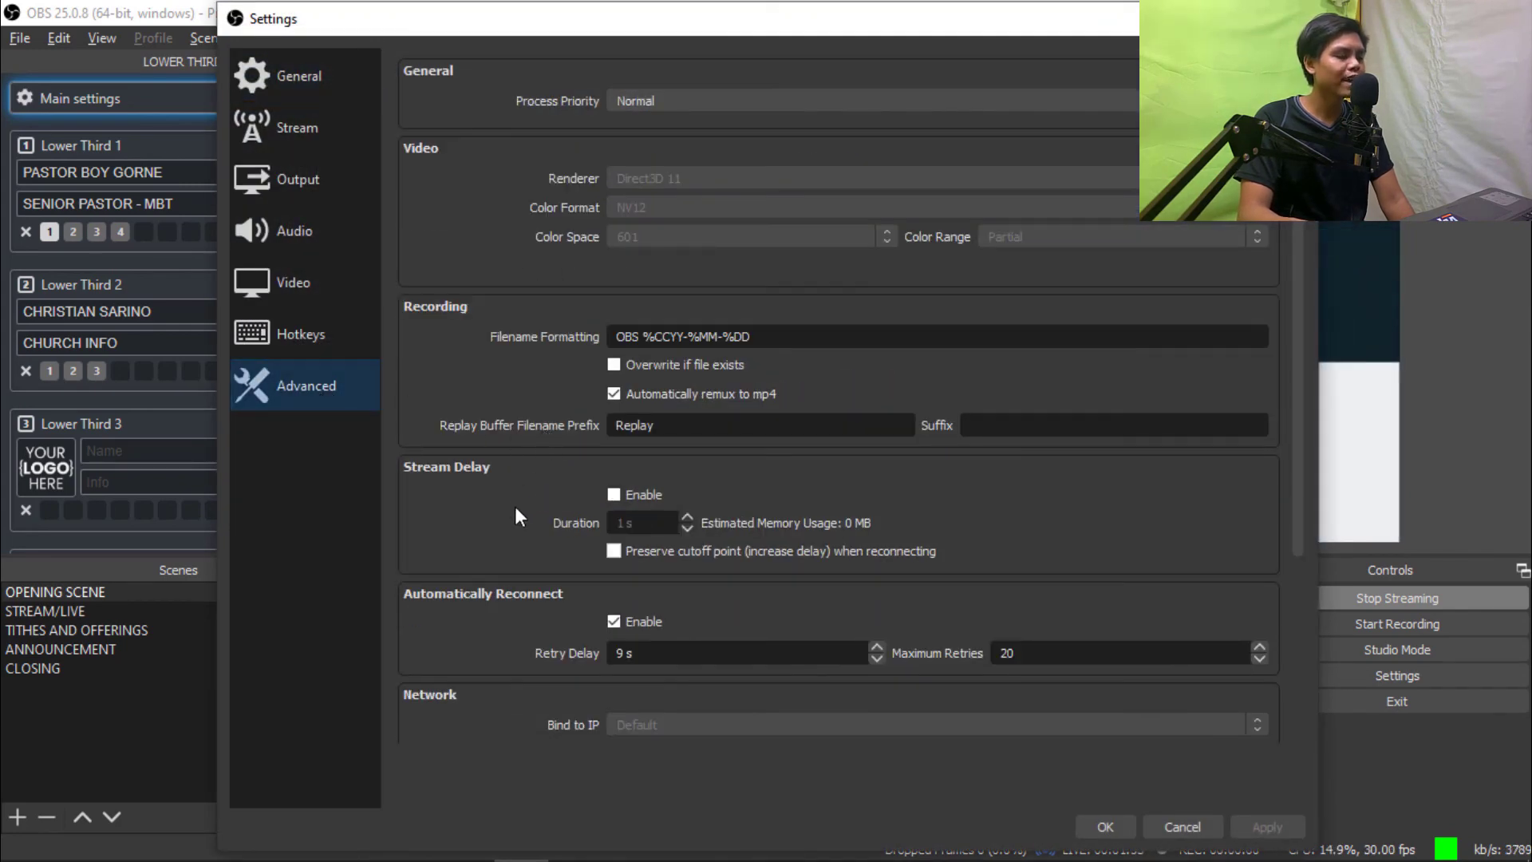
{"action": "scroll", "coordinate": [515, 509], "scroll_direction": "down", "scroll_amount": 3}
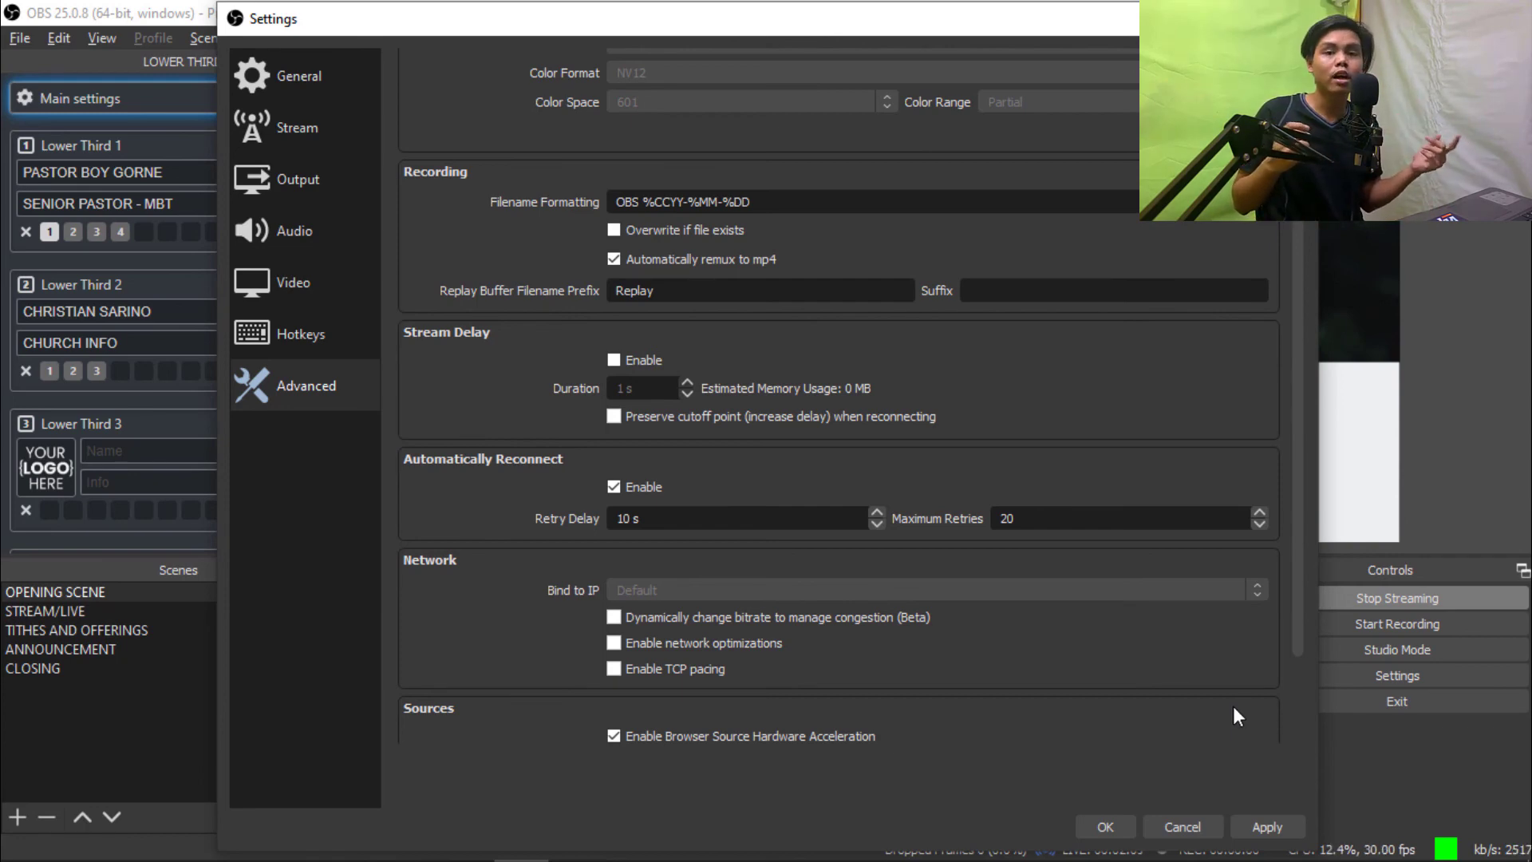
{"action": "left_click", "coordinate": [1280, 825]}
{"action": "left_click", "coordinate": [1108, 824]}
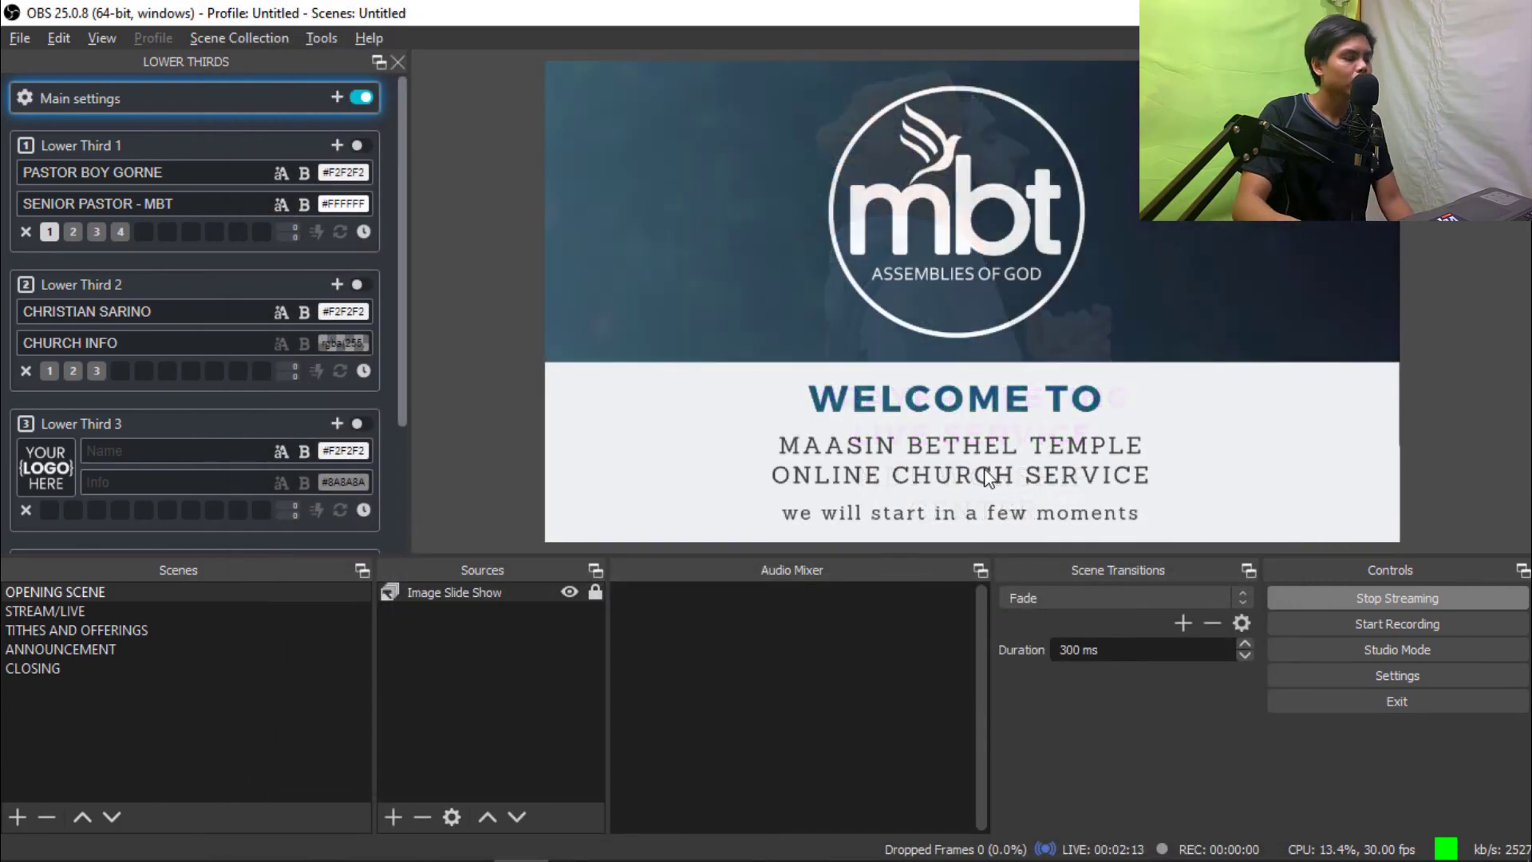
- Preview the STREAM/LIVE, TITHES AND OFFERINGS and ANNOUNCEMENT scenes on the running stream, and return to OPENING SCENE
{"action": "left_click", "coordinate": [180, 610]}
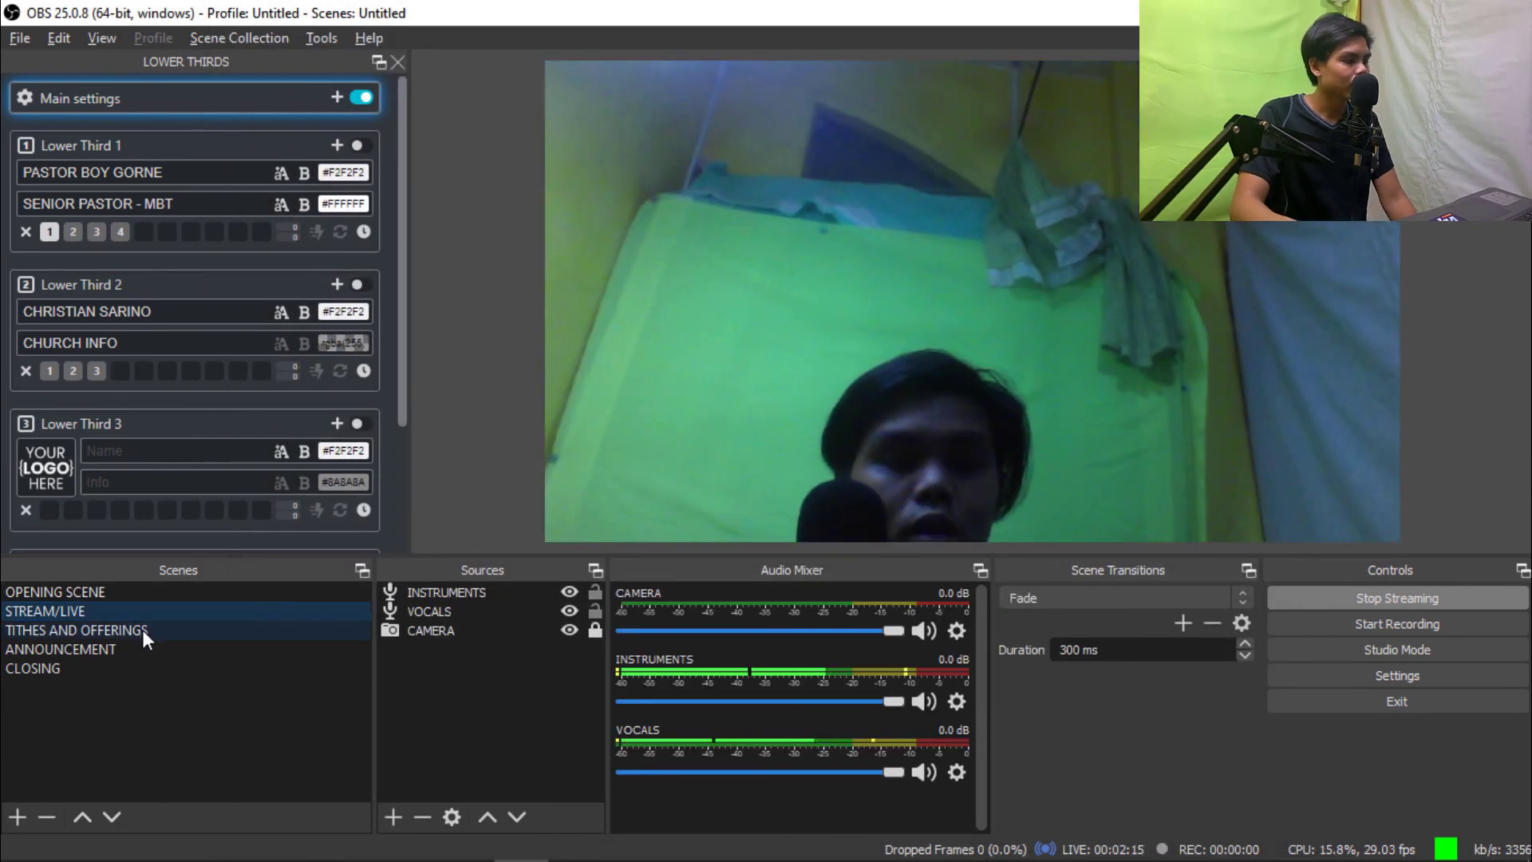
{"action": "left_click", "coordinate": [142, 630]}
{"action": "left_click", "coordinate": [136, 646]}
{"action": "left_click", "coordinate": [139, 592]}
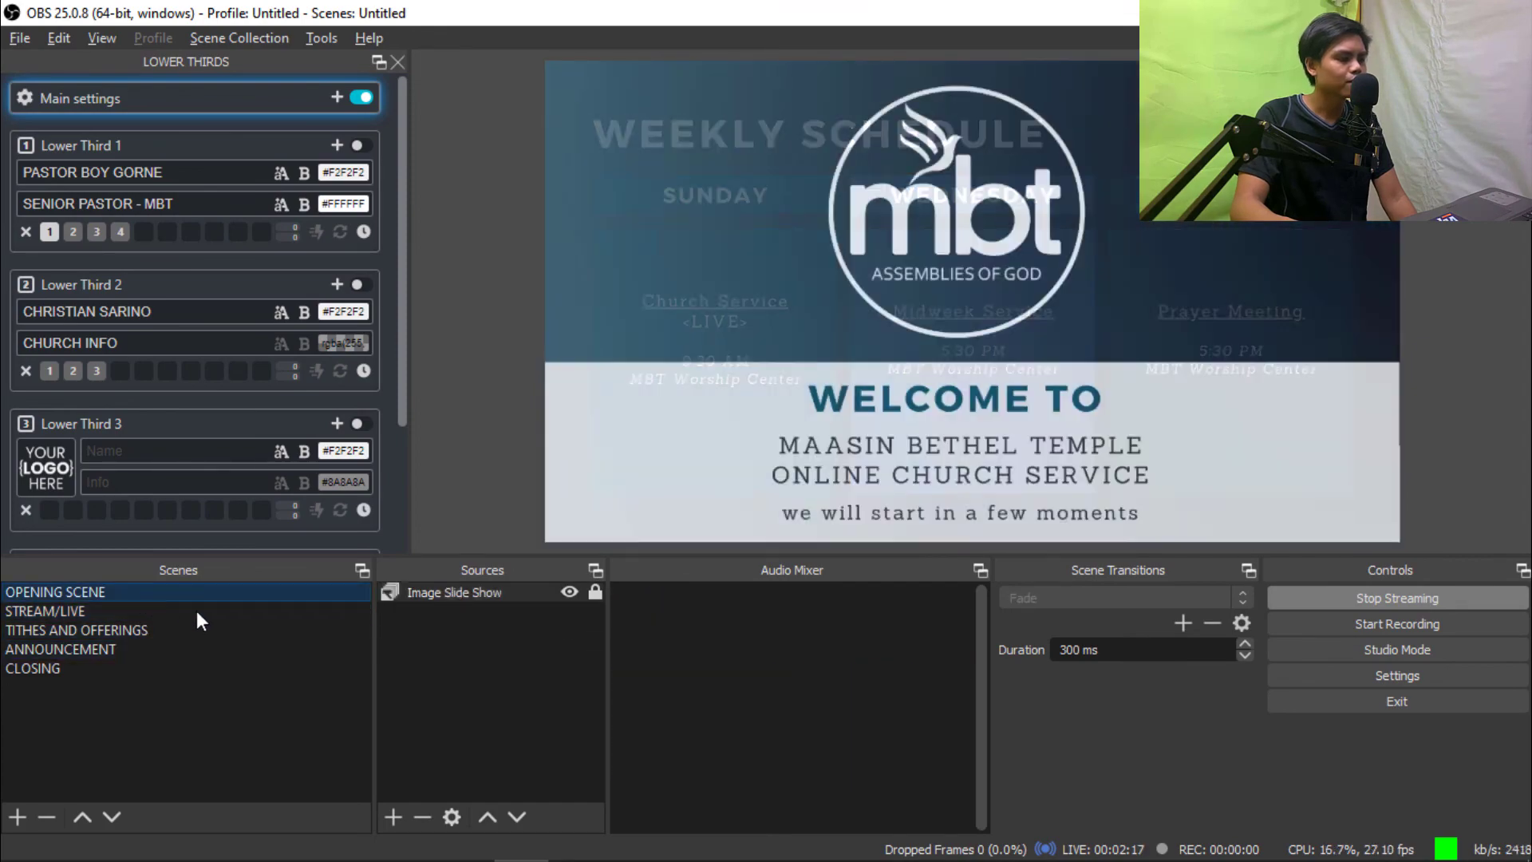
{"action": "left_click", "coordinate": [172, 612]}
{"action": "left_click", "coordinate": [177, 591]}
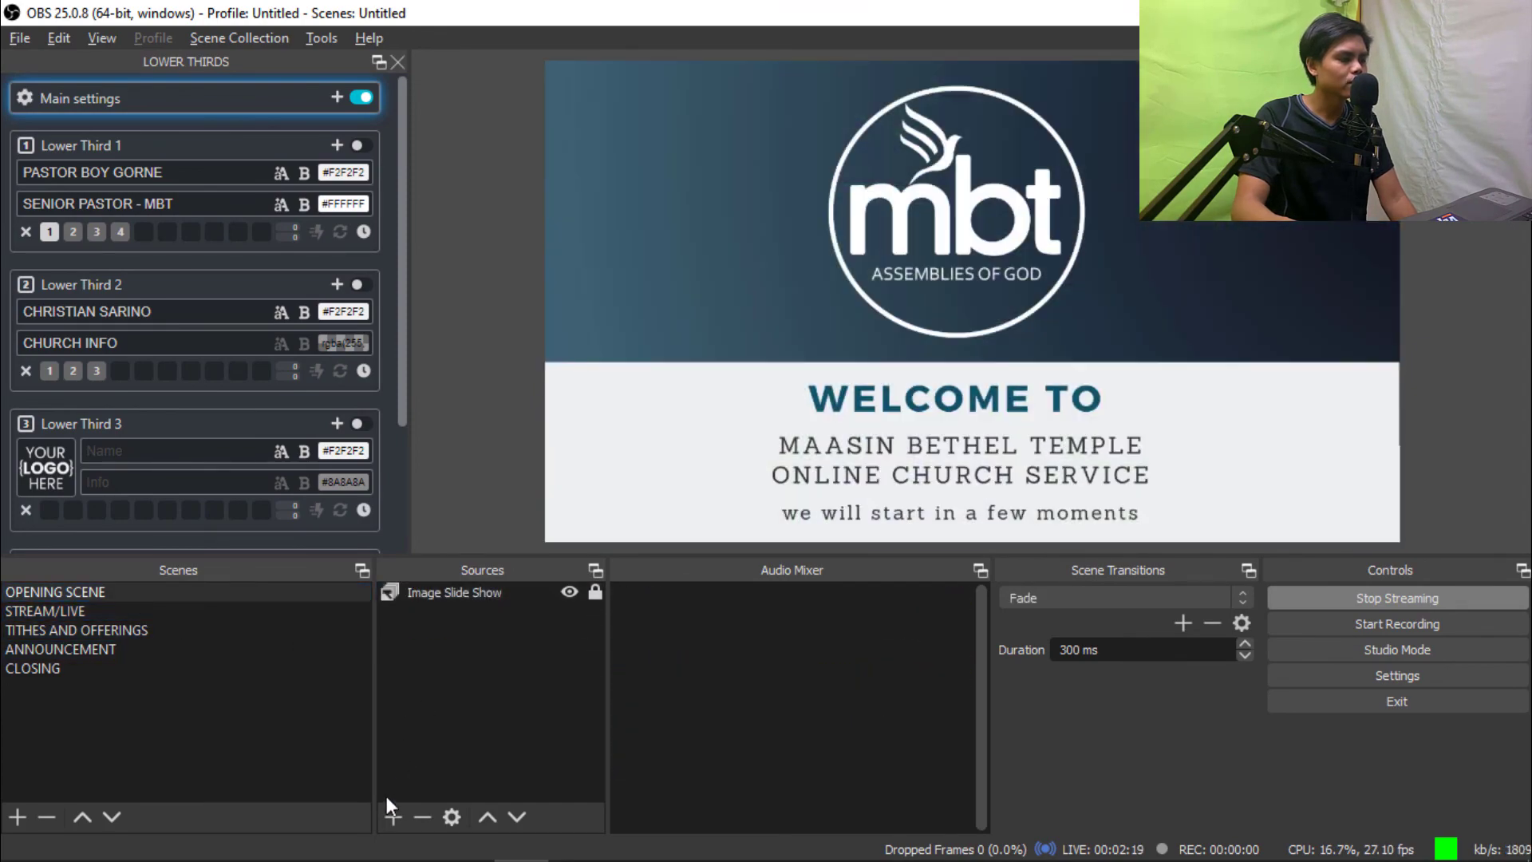
- Add a Media Source to OPENING SCENE using Animal - The Seige [Explicit].mp3 from the Music folder
{"action": "left_click", "coordinate": [391, 816]}
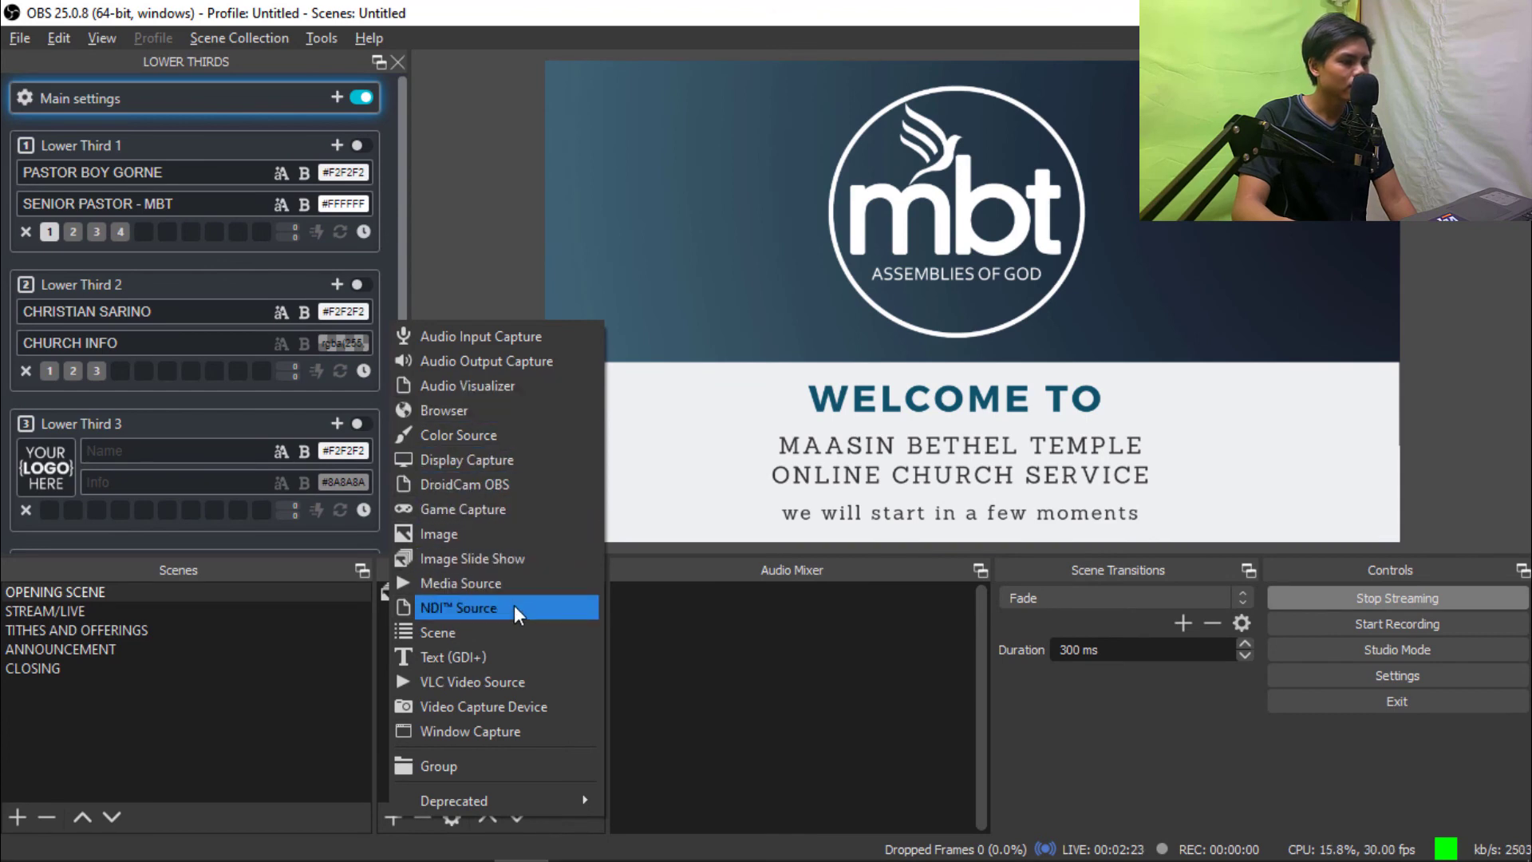
{"action": "left_click", "coordinate": [514, 581]}
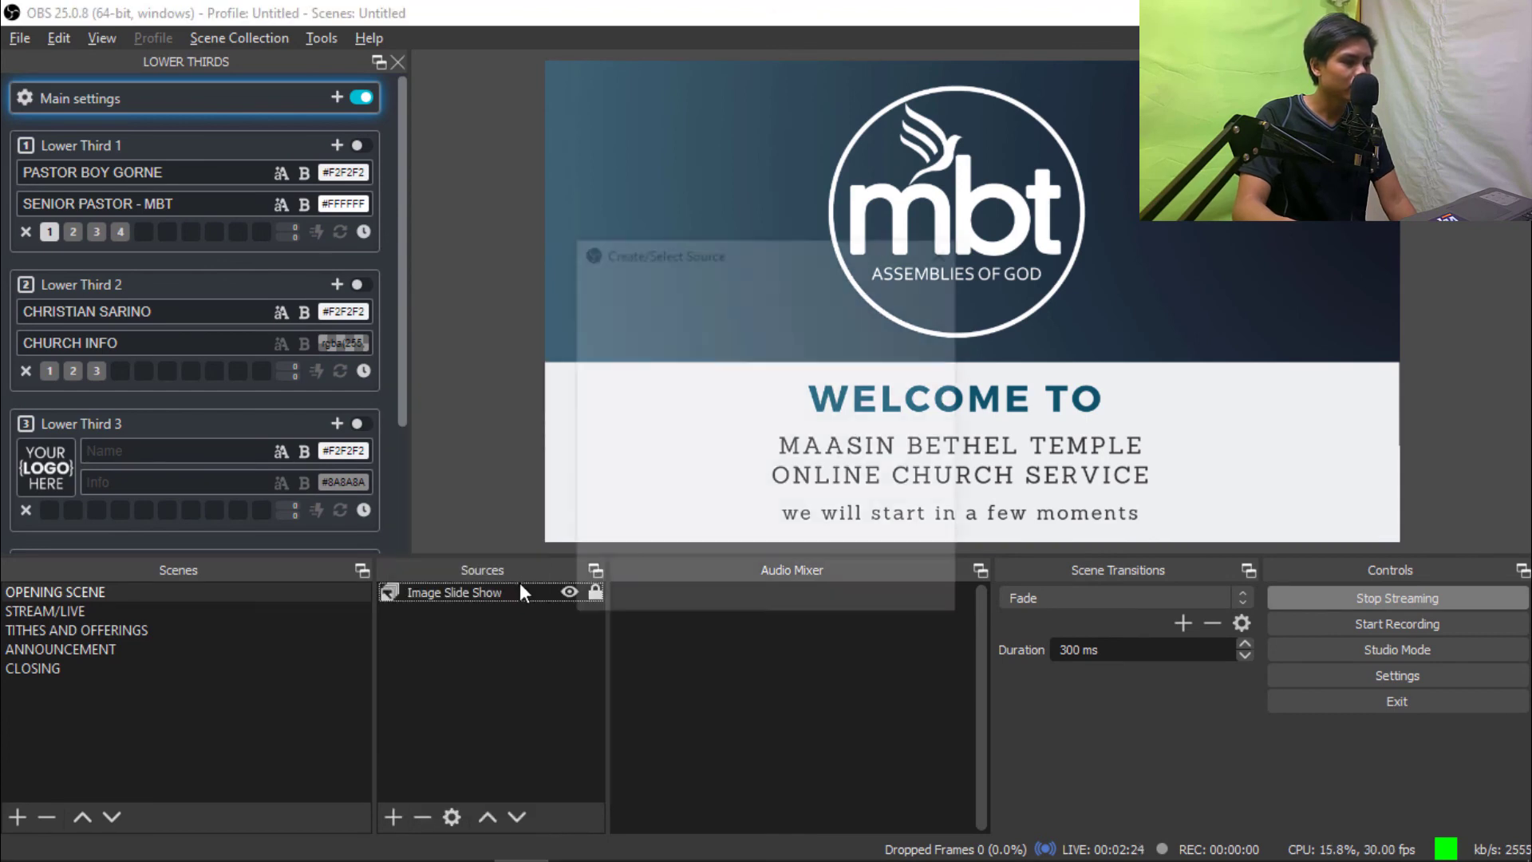
{"action": "left_click", "coordinate": [829, 594]}
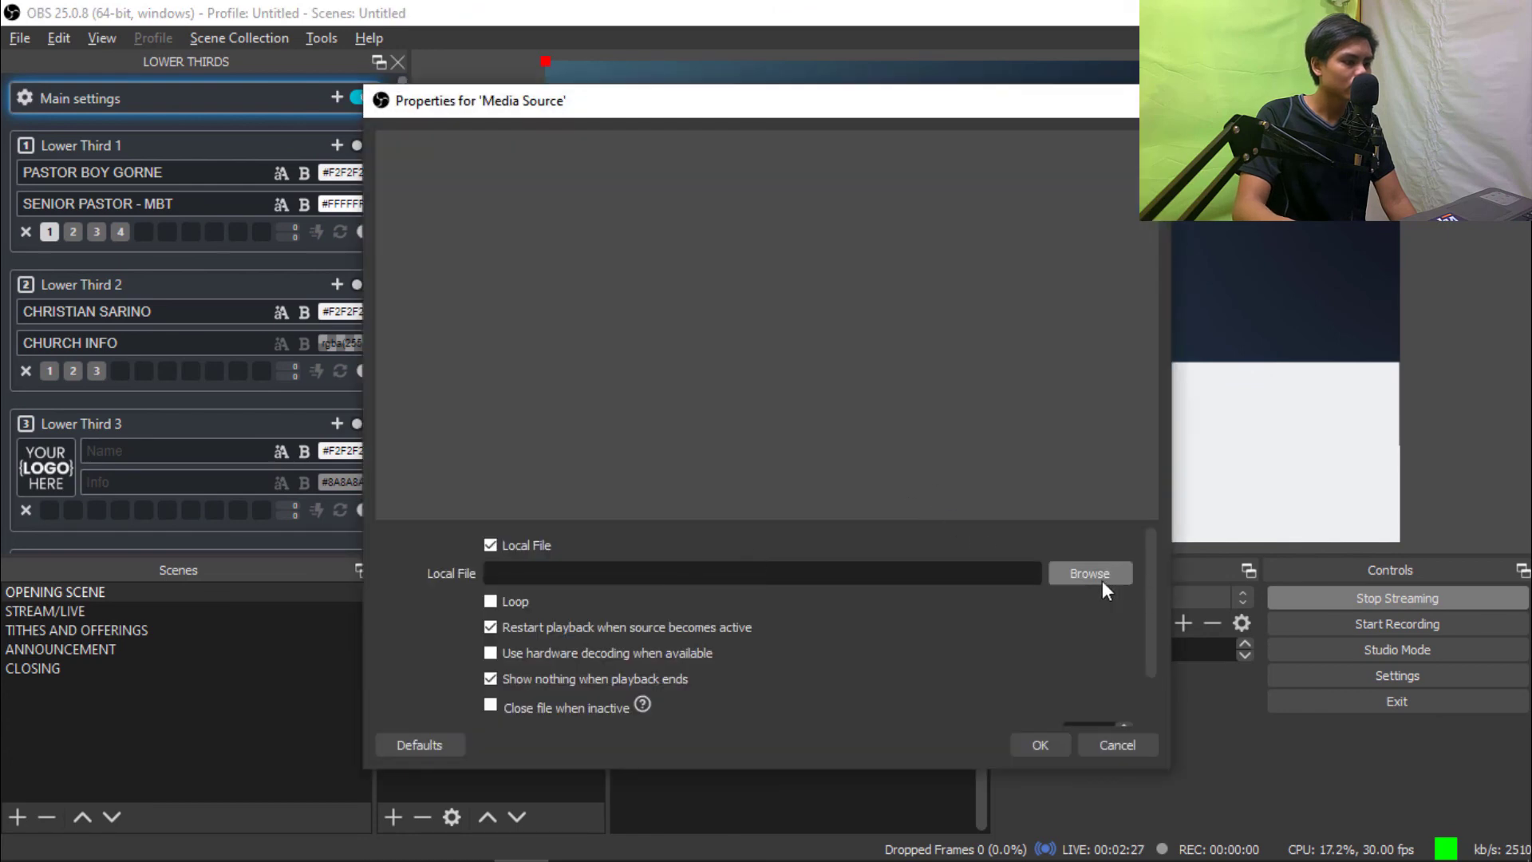
{"action": "left_click", "coordinate": [1089, 574]}
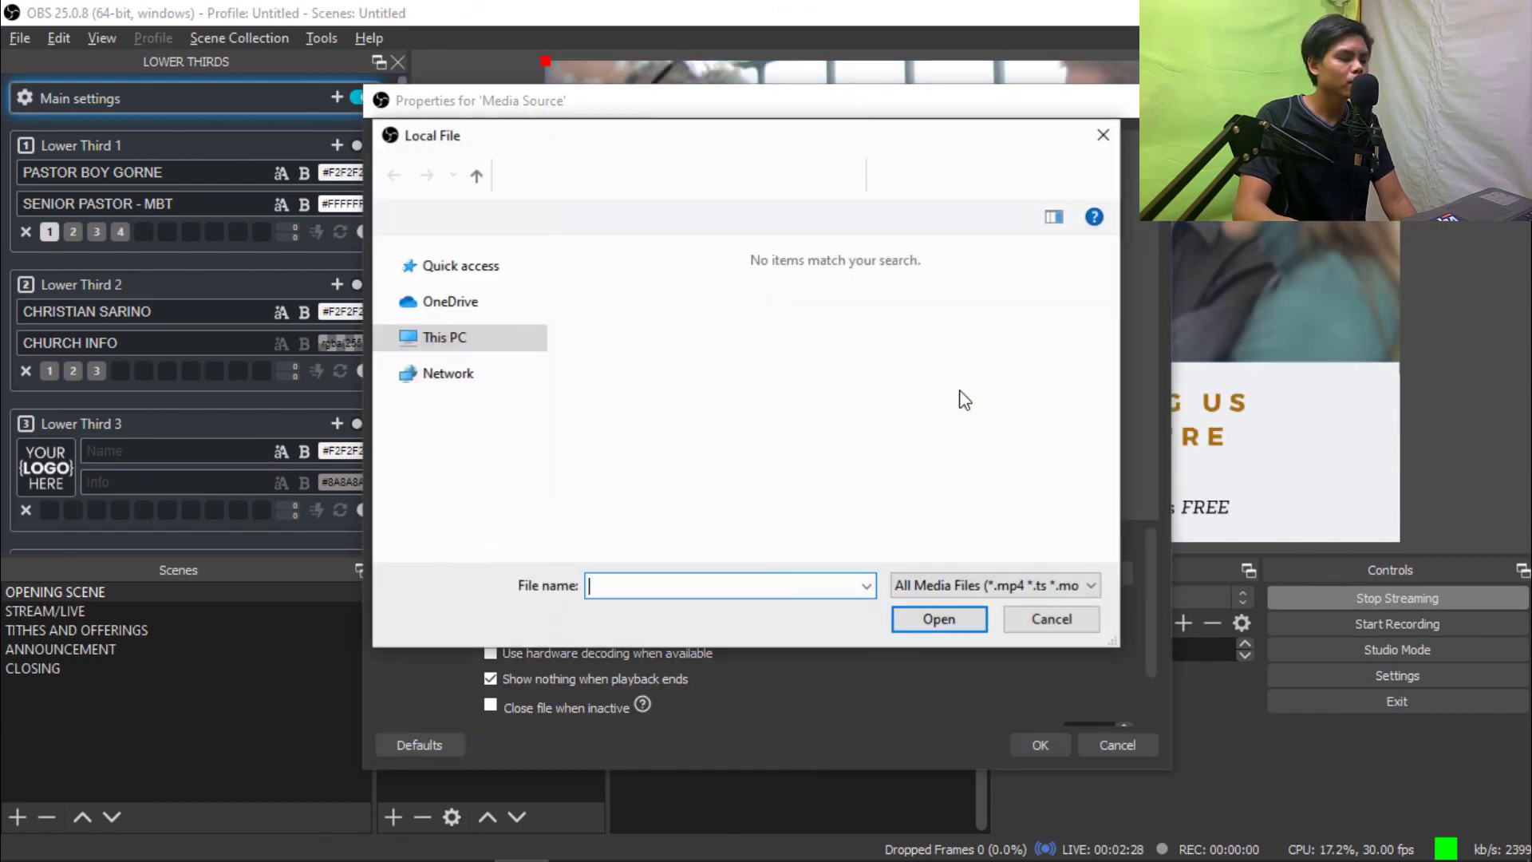
{"action": "left_click", "coordinate": [471, 381]}
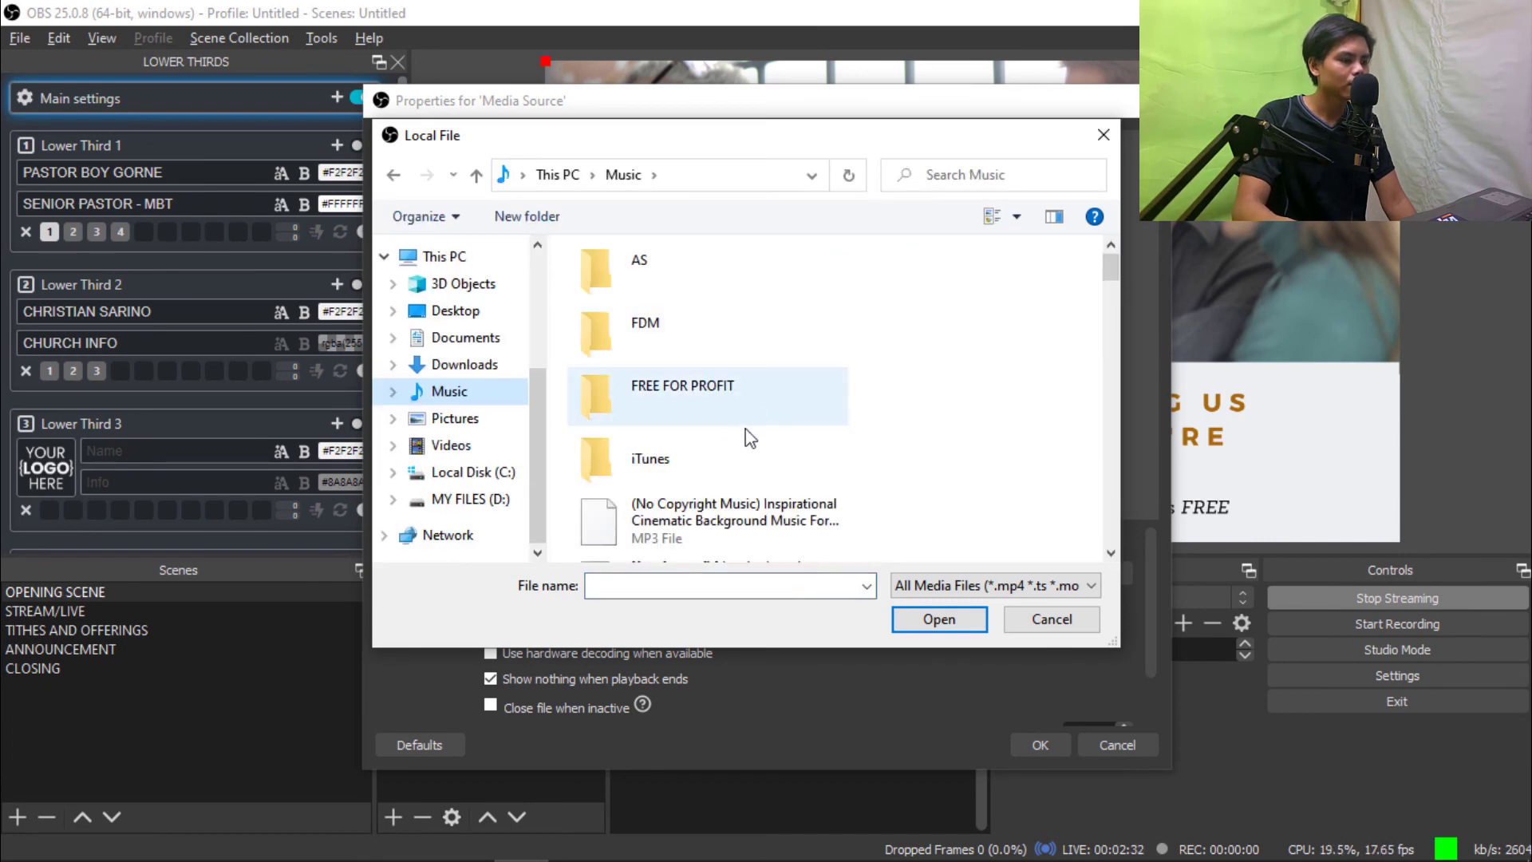
{"action": "left_click", "coordinate": [762, 498]}
{"action": "scroll", "coordinate": [762, 479], "scroll_direction": "down", "scroll_amount": 3}
{"action": "double_click", "coordinate": [725, 343]}
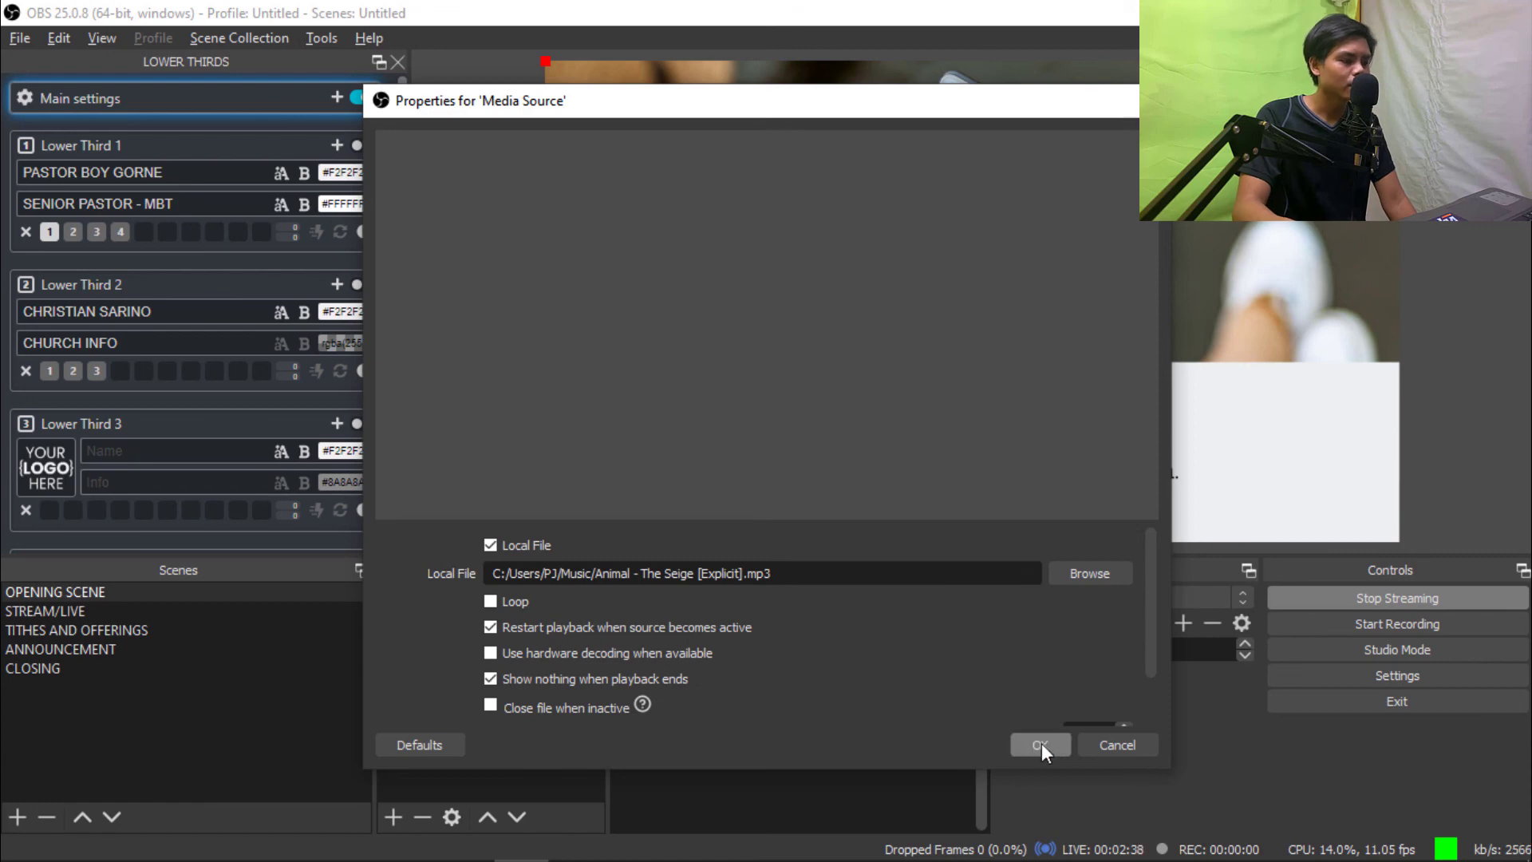
- Enable looping for the Media Source, confirm its properties and lower its volume in the mixer
{"action": "left_click", "coordinate": [496, 600]}
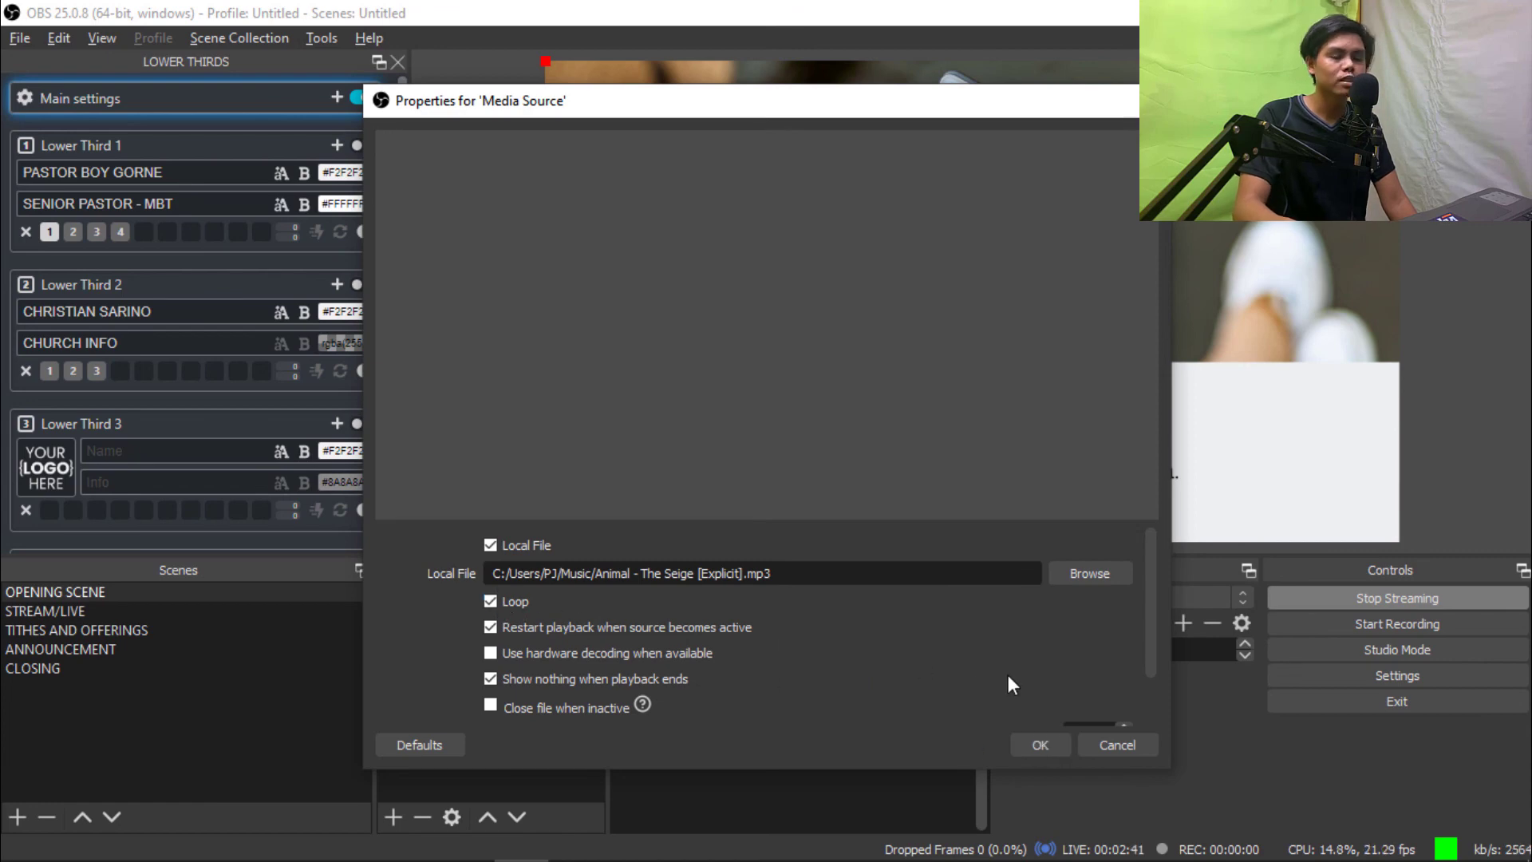
{"action": "left_click", "coordinate": [1040, 744]}
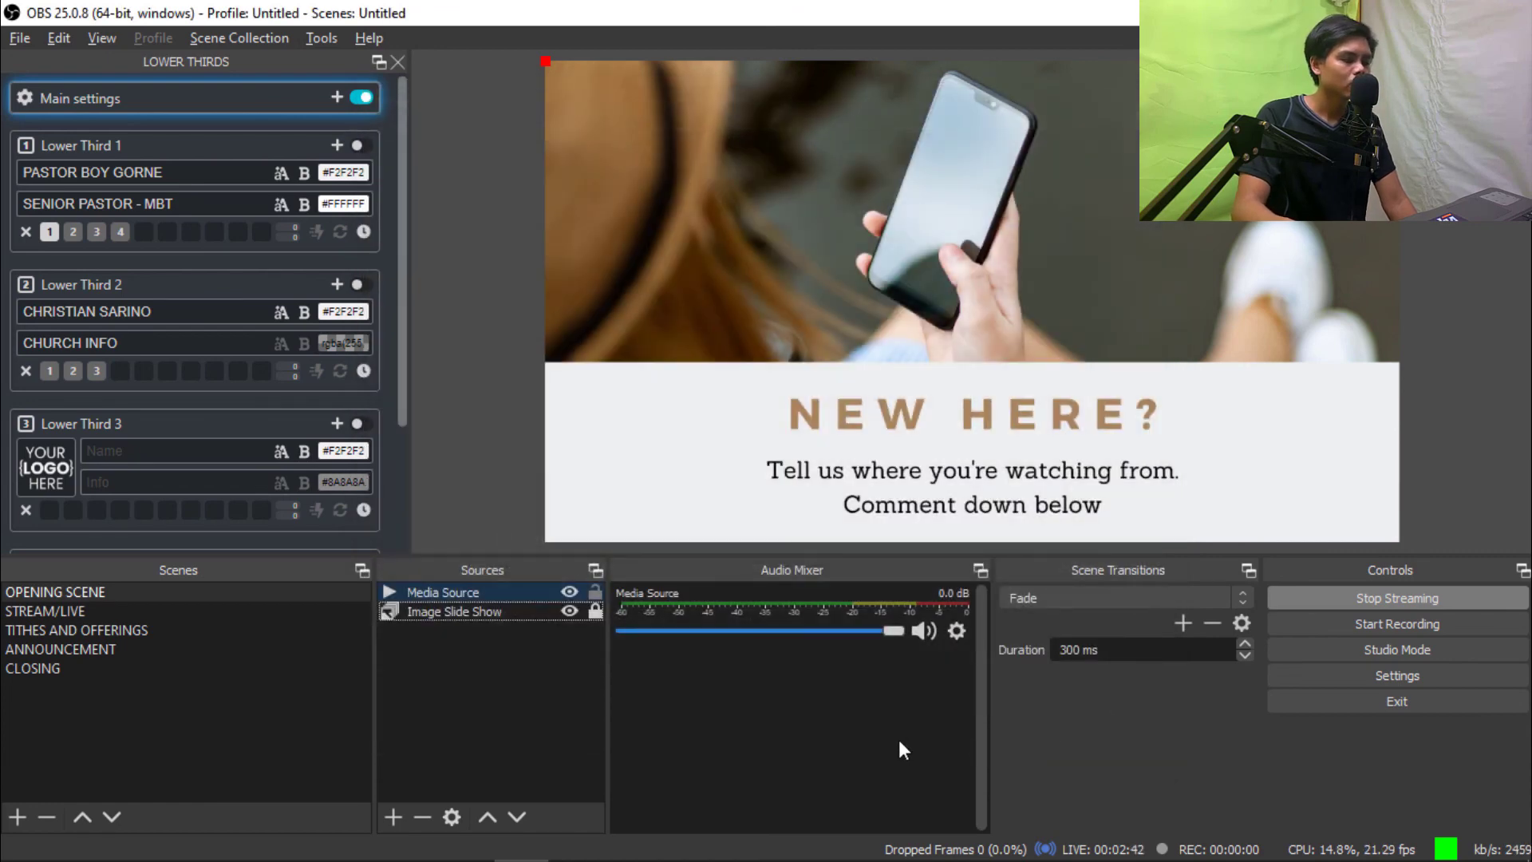
{"action": "left_click_drag", "start_coordinate": [897, 638], "coordinate": [745, 665]}
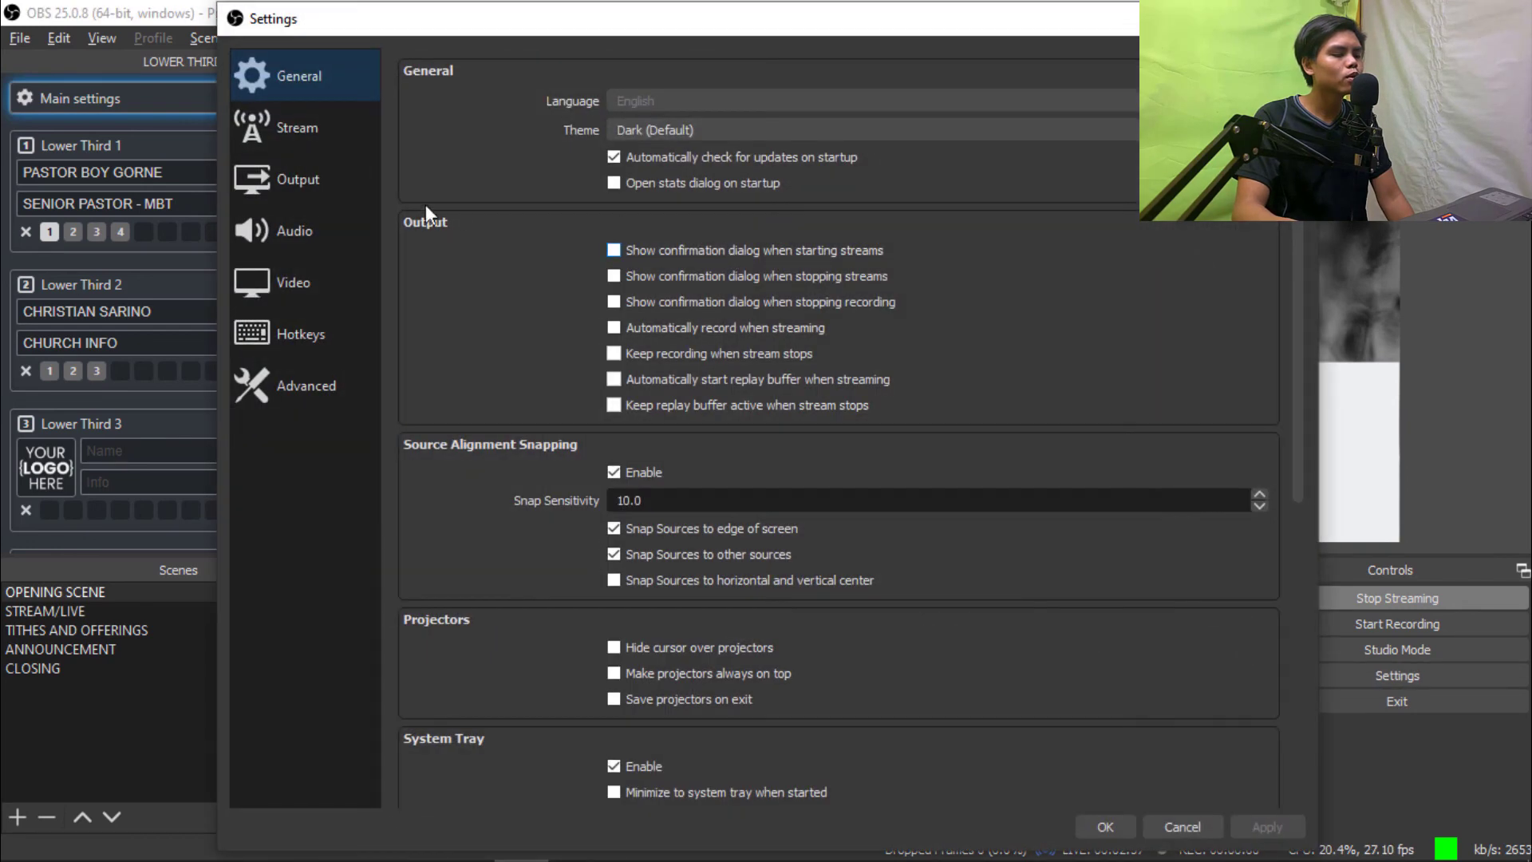
- Check the monitoring device options in the audio settings, toggle the system sound mute, and confirm the settings
{"action": "left_click", "coordinate": [314, 228]}
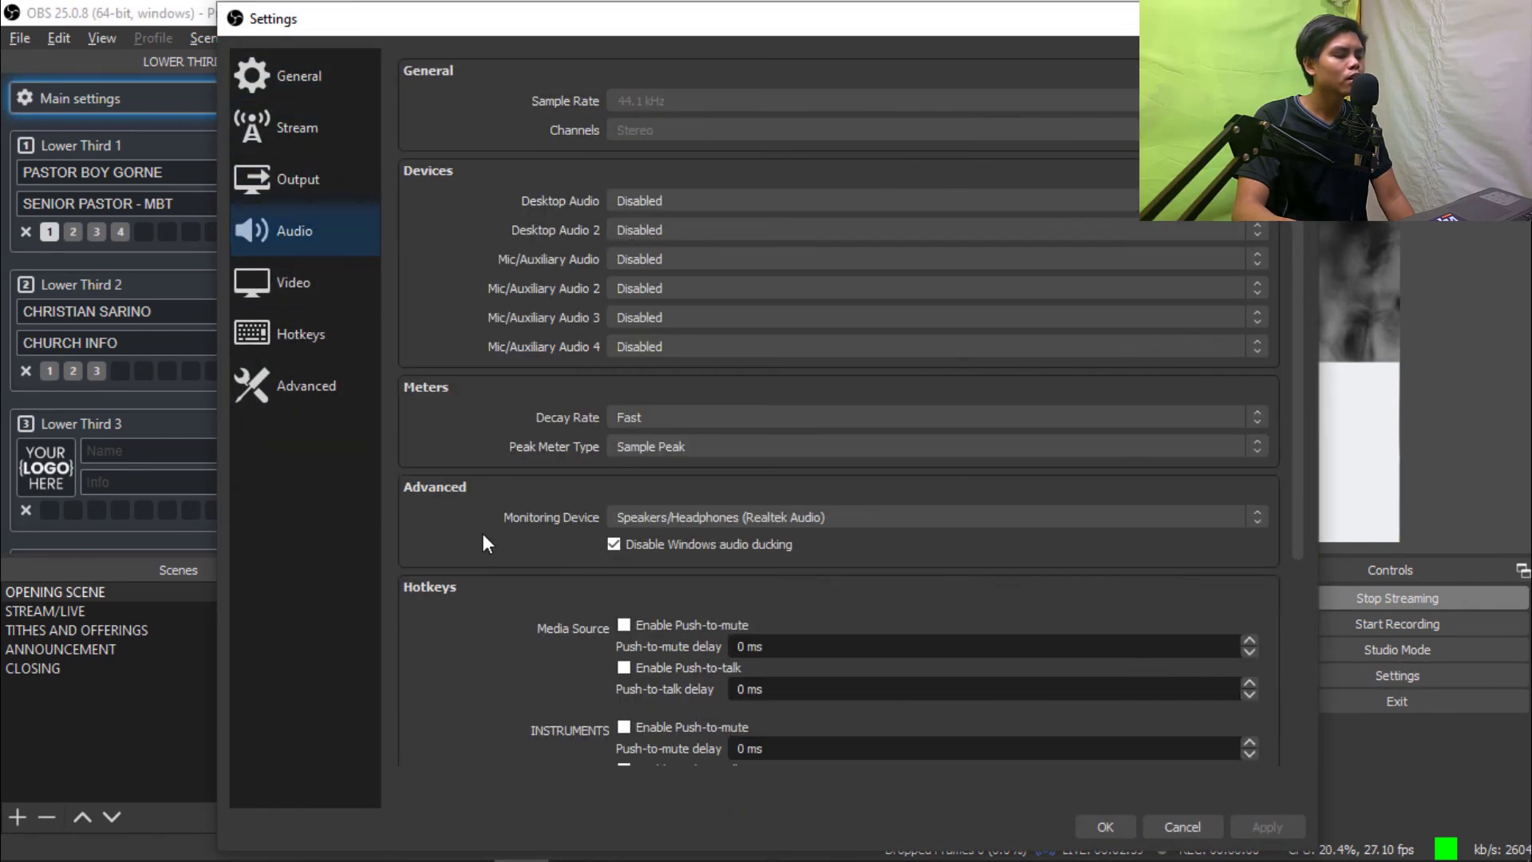
{"action": "left_click", "coordinate": [718, 516]}
{"action": "left_click", "coordinate": [718, 513]}
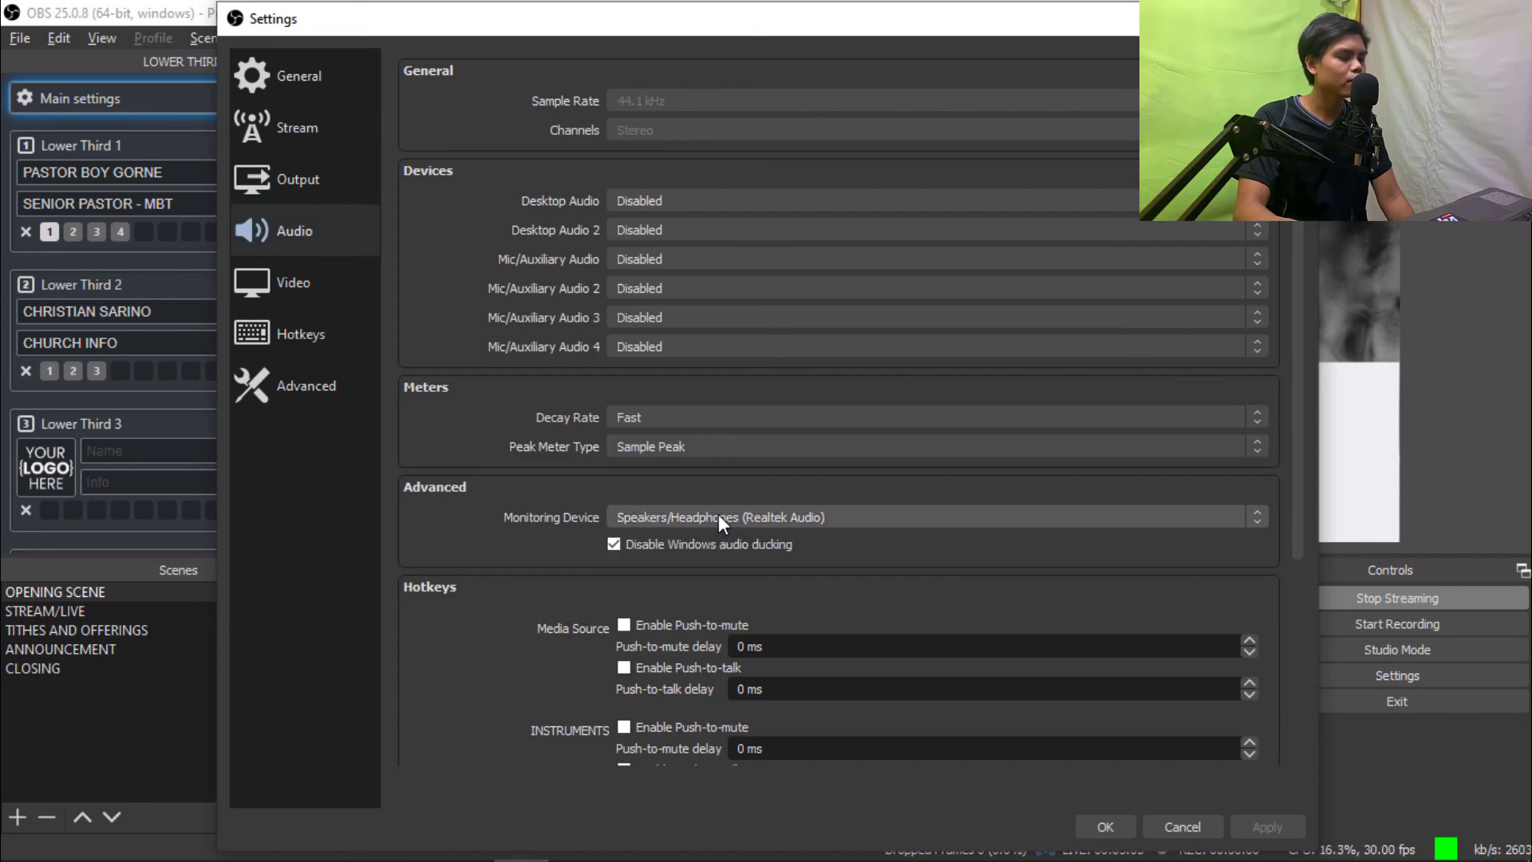
{"action": "left_click", "coordinate": [718, 514]}
{"action": "left_click", "coordinate": [572, 552]}
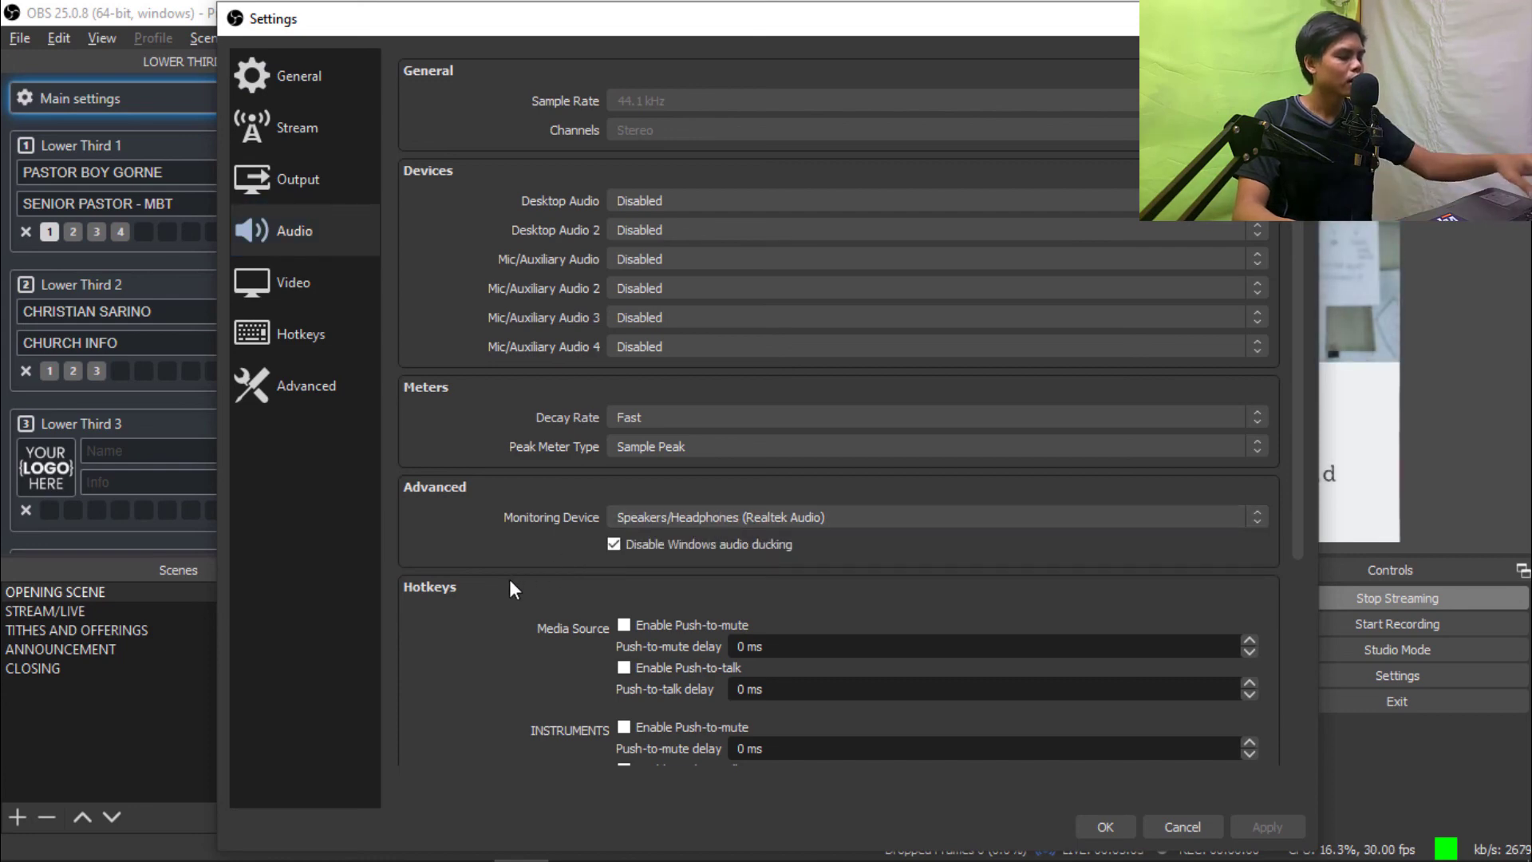
{"action": "key", "text": "XF86AudioMute"}
{"action": "key", "text": "XF86AudioMute"}
{"action": "key", "text": "XF86AudioMute"}
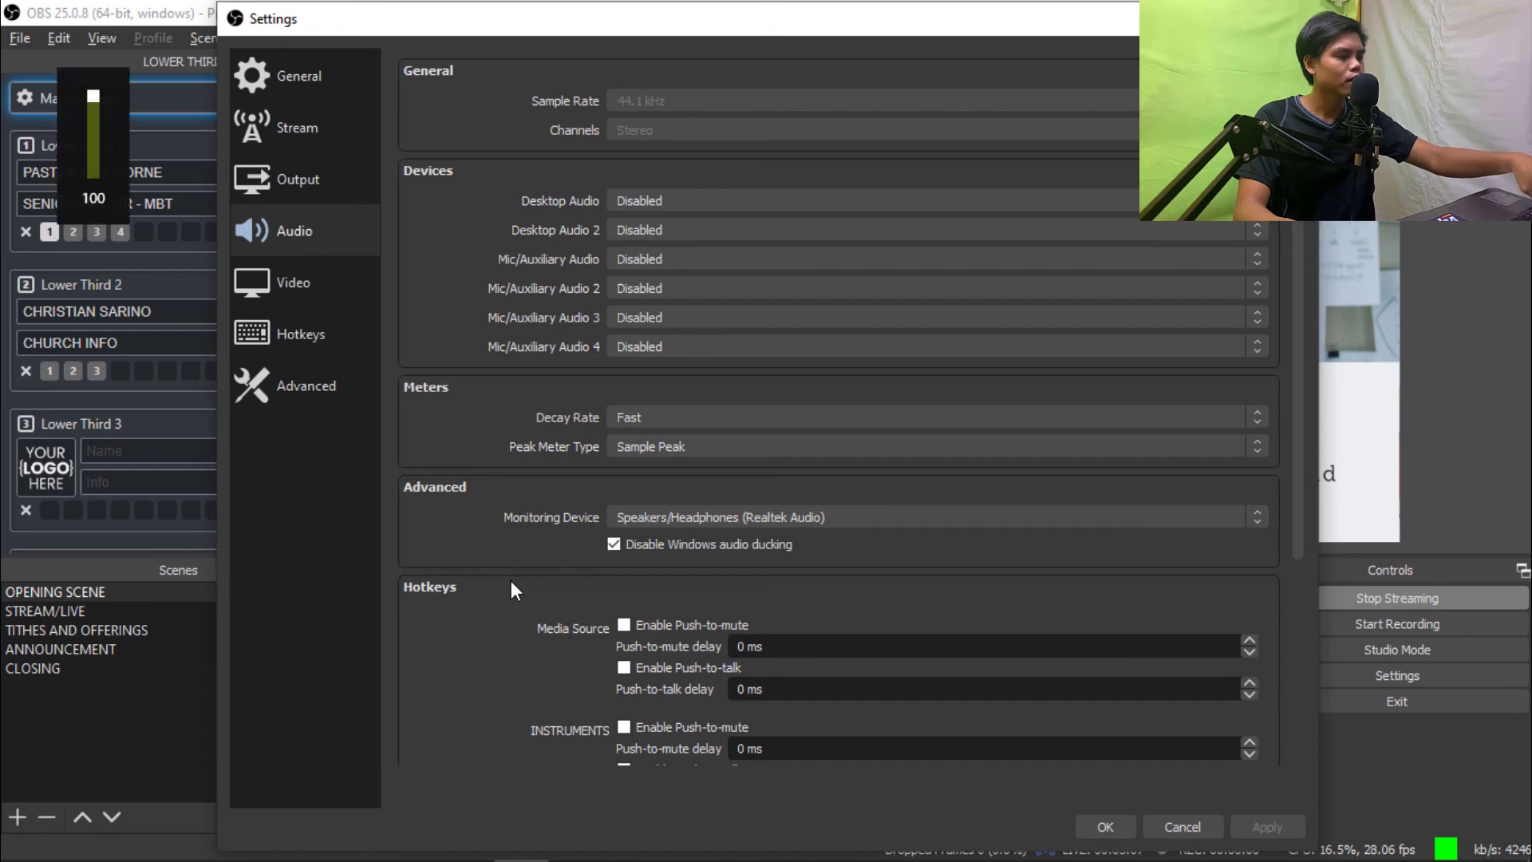
{"action": "left_click", "coordinate": [1113, 828]}
{"action": "left_click", "coordinate": [955, 641]}
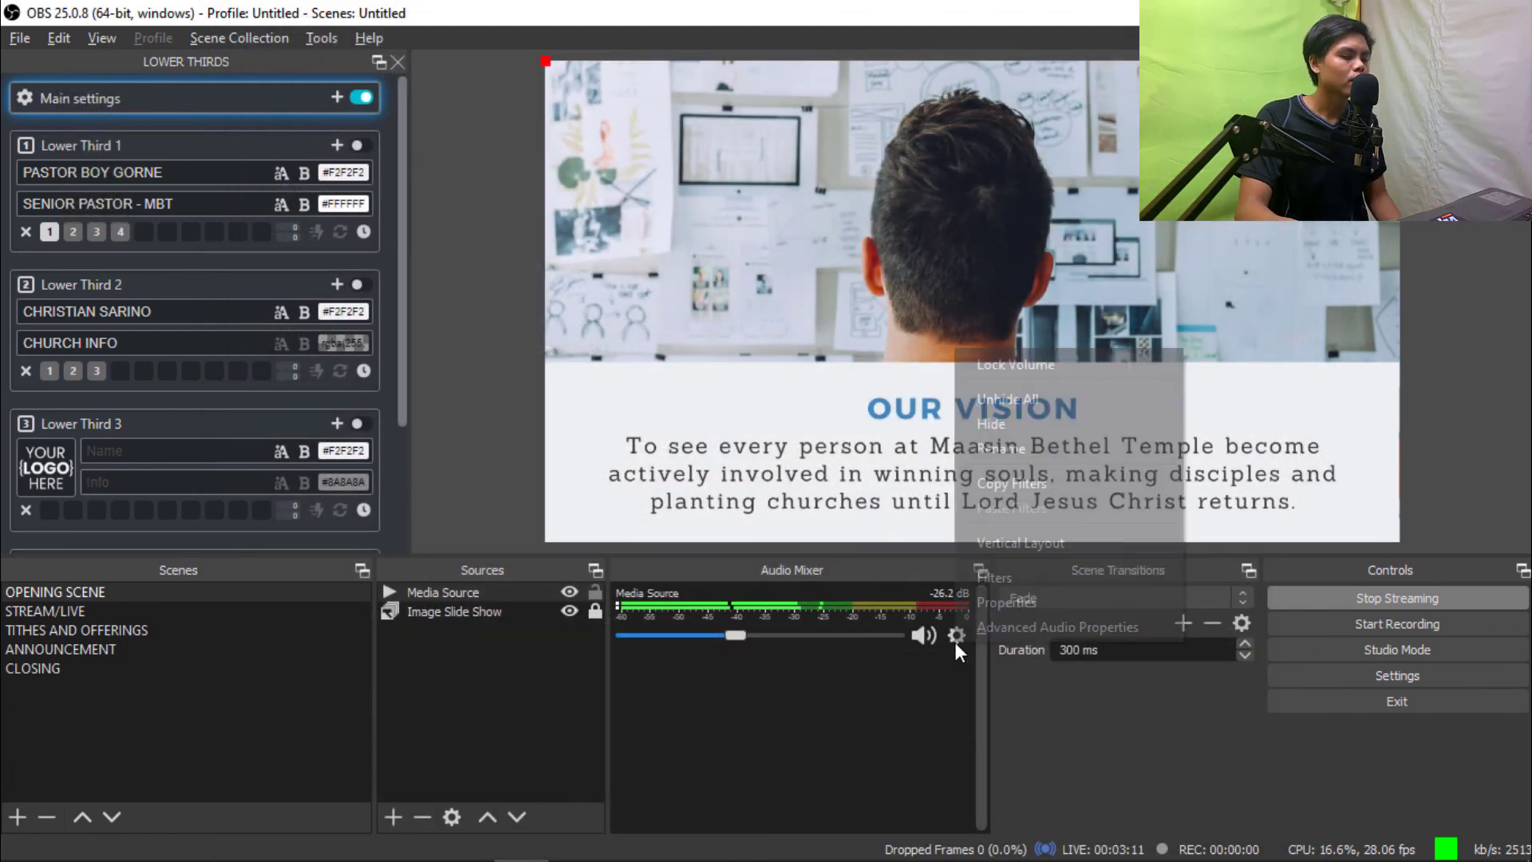
{"action": "left_click", "coordinate": [949, 661]}
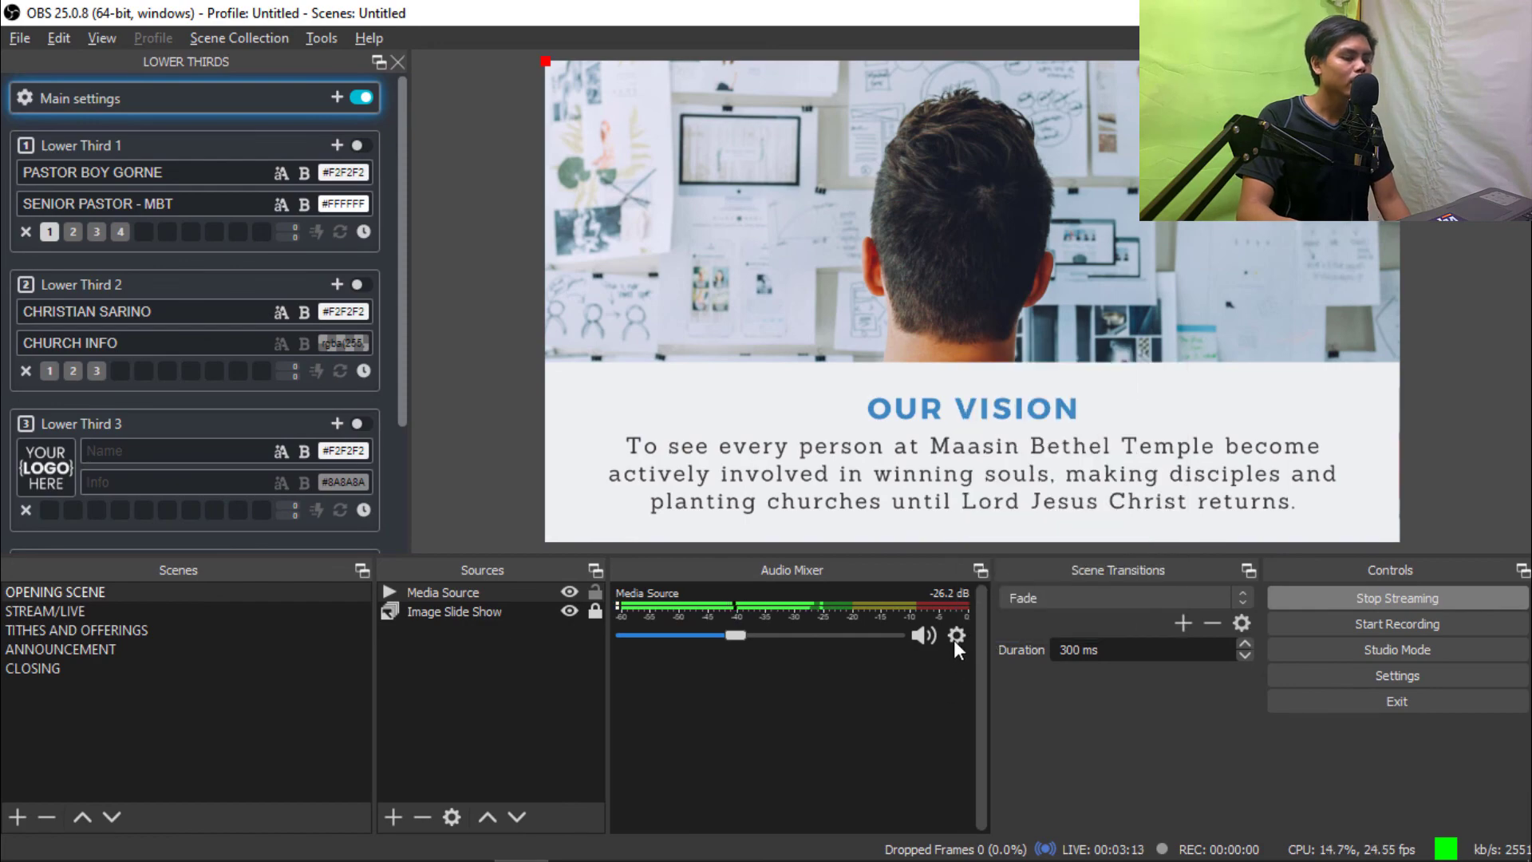
{"action": "left_click", "coordinate": [955, 638]}
{"action": "left_click", "coordinate": [824, 706]}
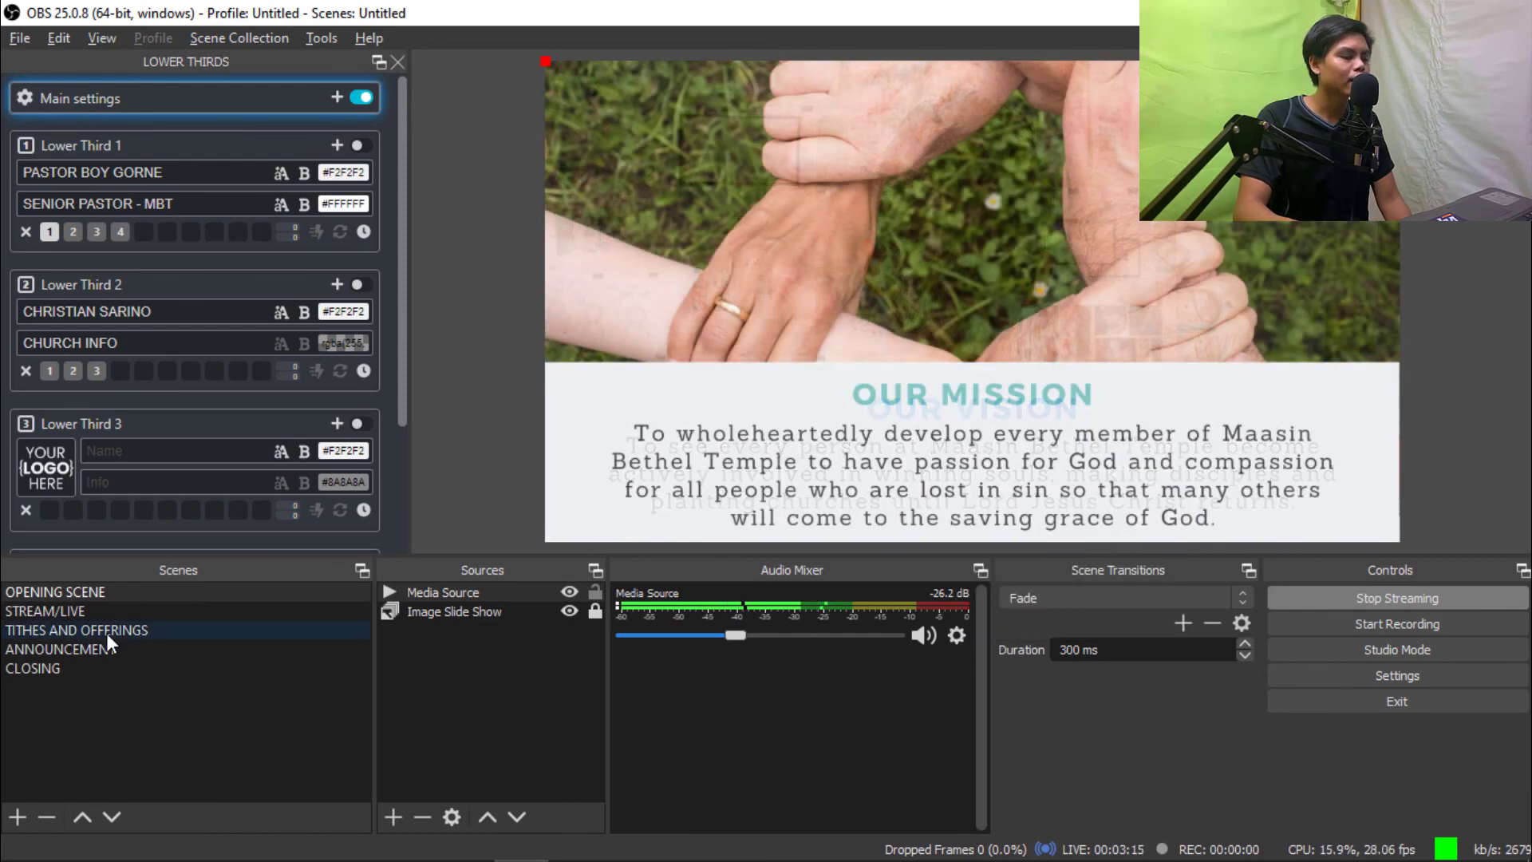
- Switch to the STREAM/LIVE scene and open Advanced Audio Properties for its audio sources
{"action": "left_click", "coordinate": [100, 611]}
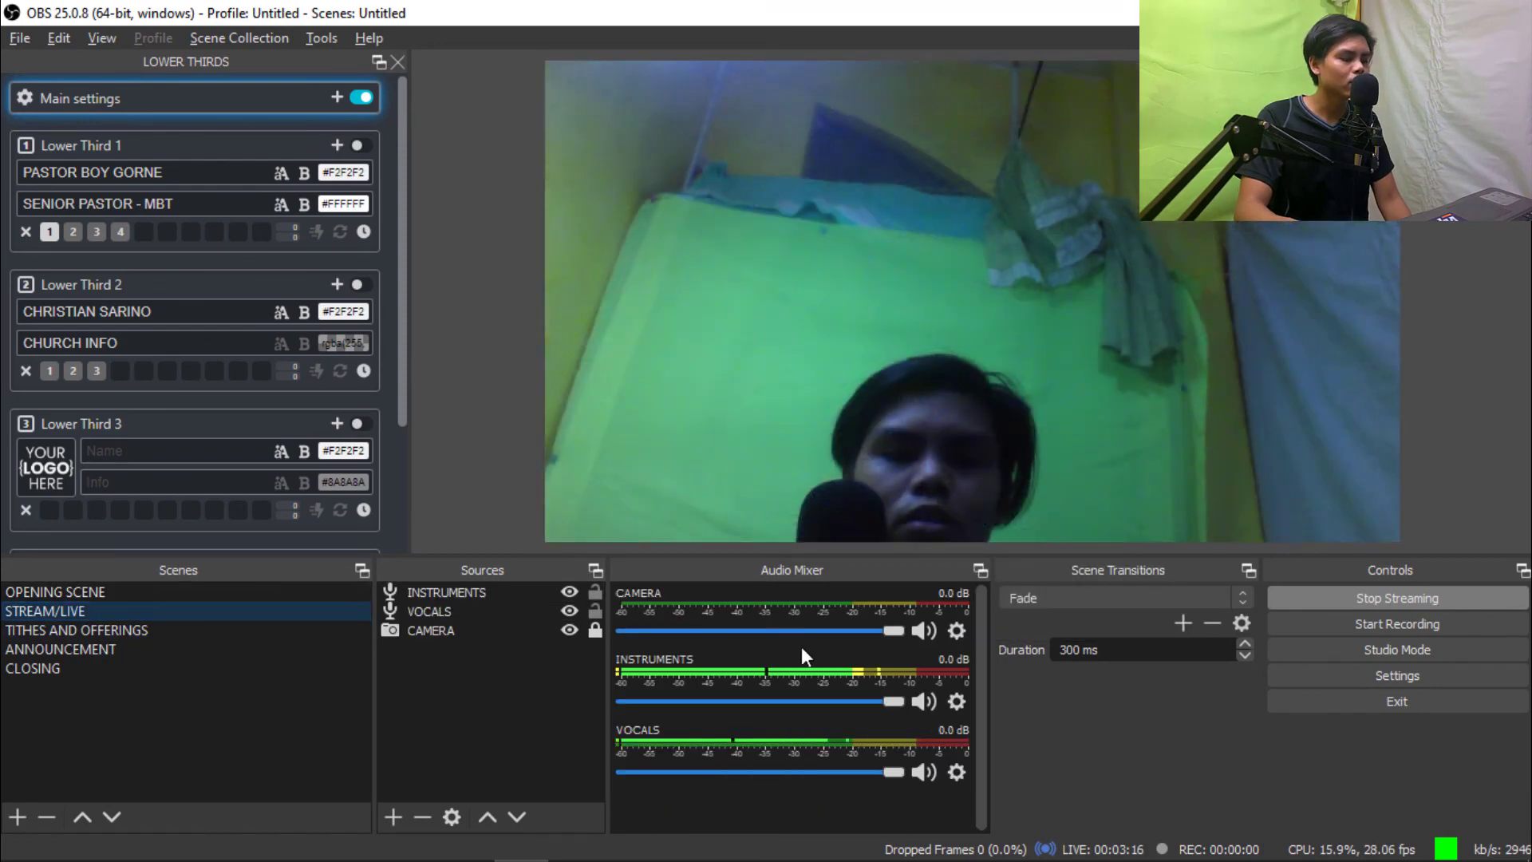
{"action": "left_click", "coordinate": [955, 702]}
{"action": "left_click", "coordinate": [1004, 693]}
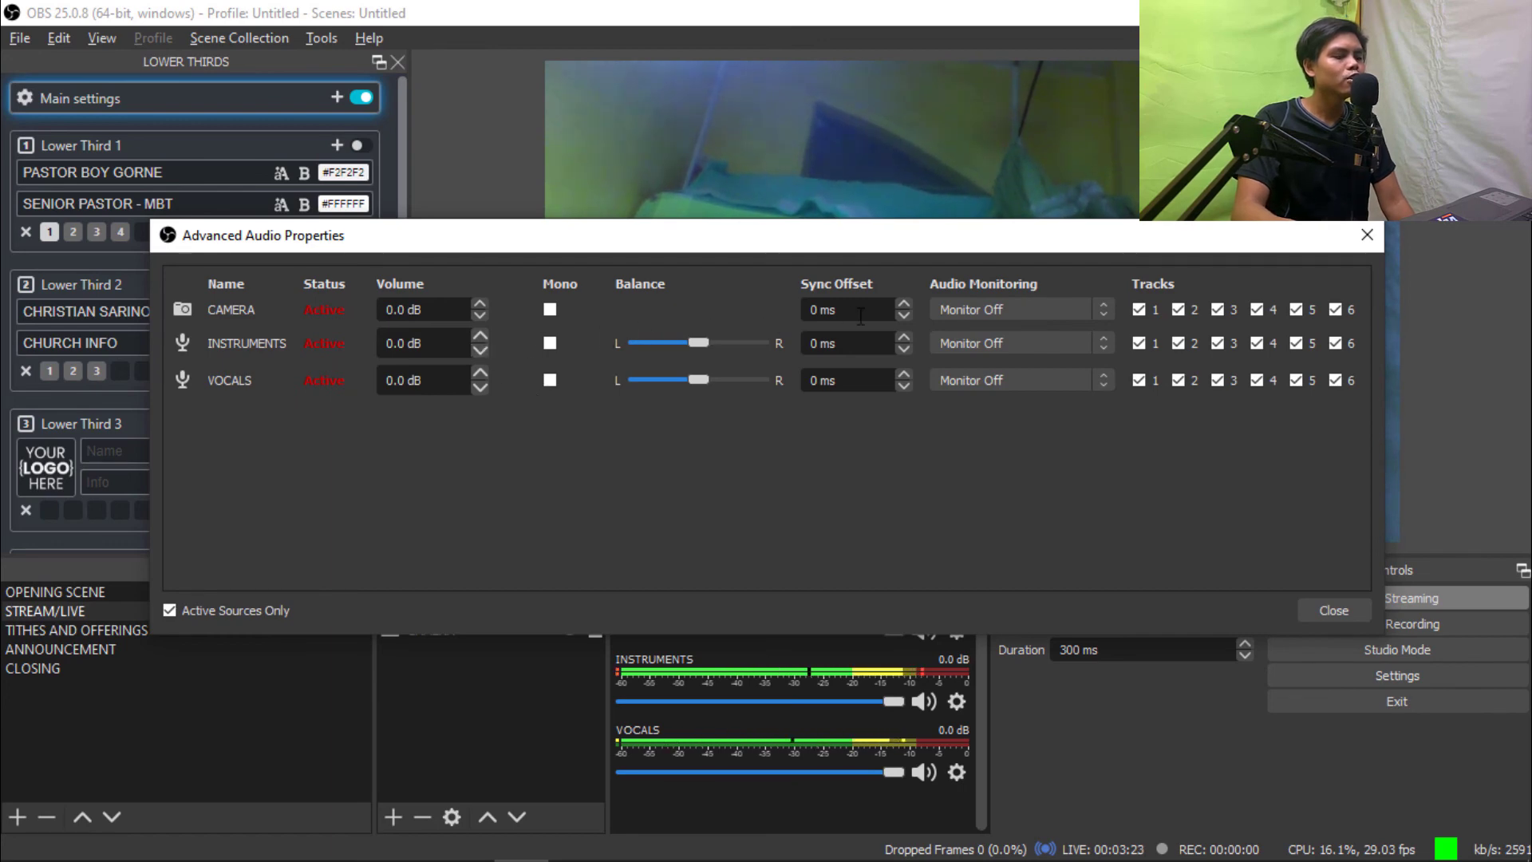
- Try Monitor and Output as the CAMERA source's audio monitoring and return it to Monitor Off
{"action": "left_click", "coordinate": [1021, 309]}
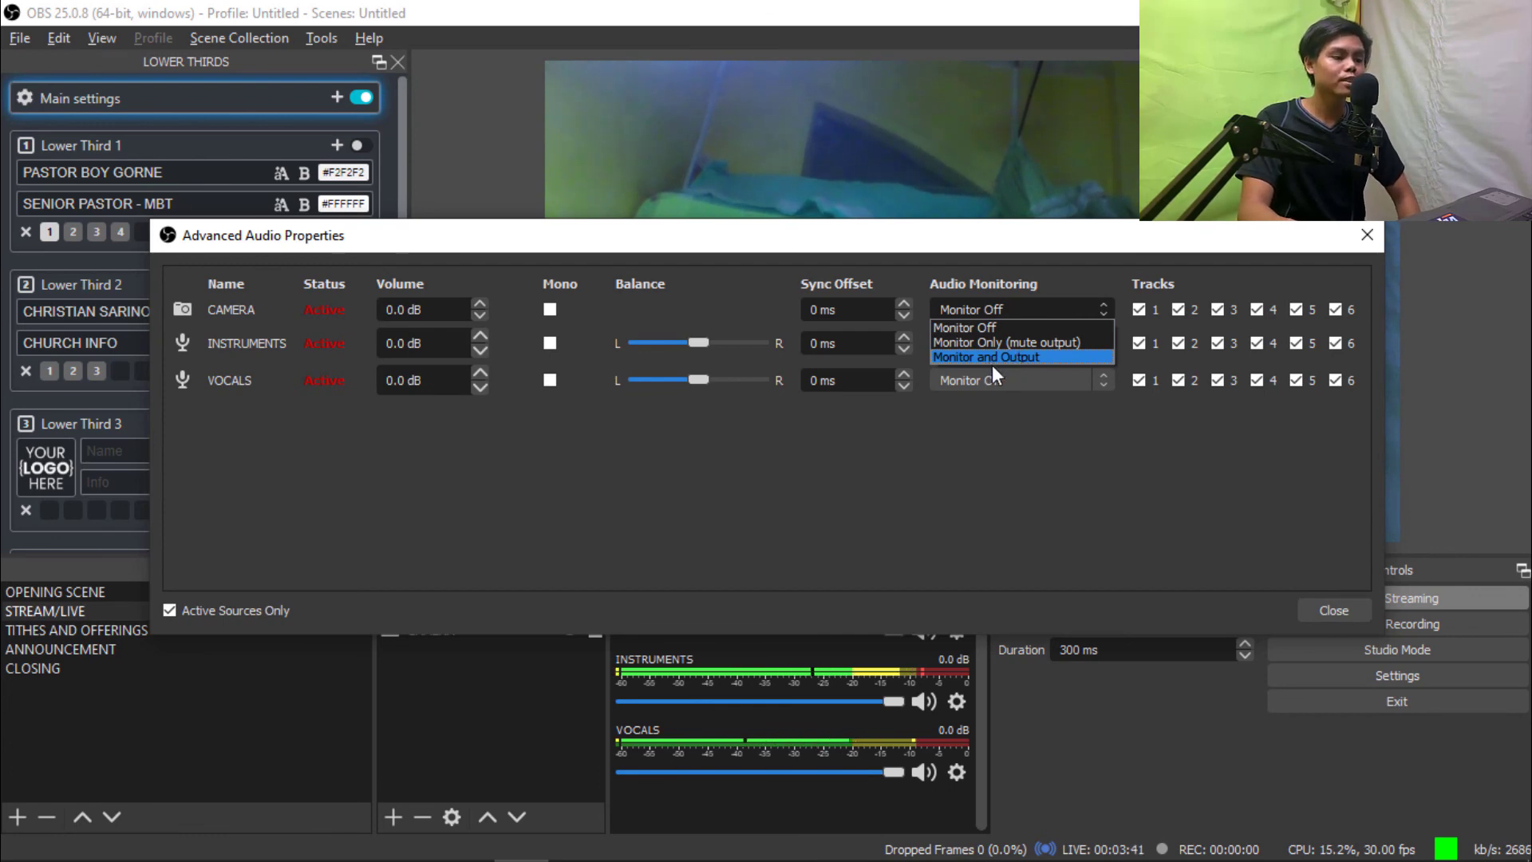
{"action": "left_click", "coordinate": [994, 365]}
{"action": "left_click", "coordinate": [999, 310]}
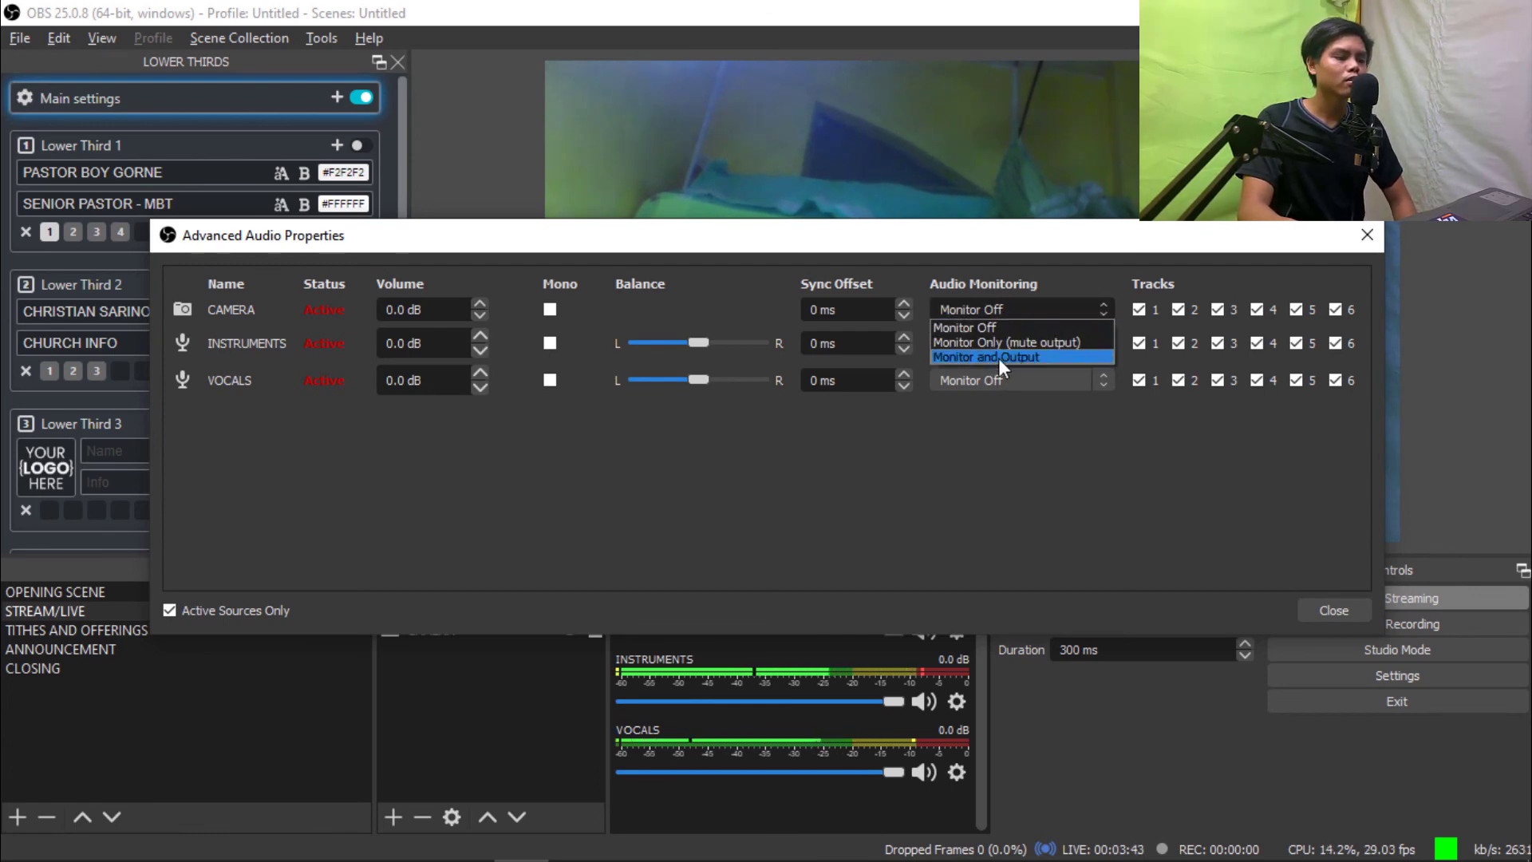
{"action": "left_click", "coordinate": [998, 360]}
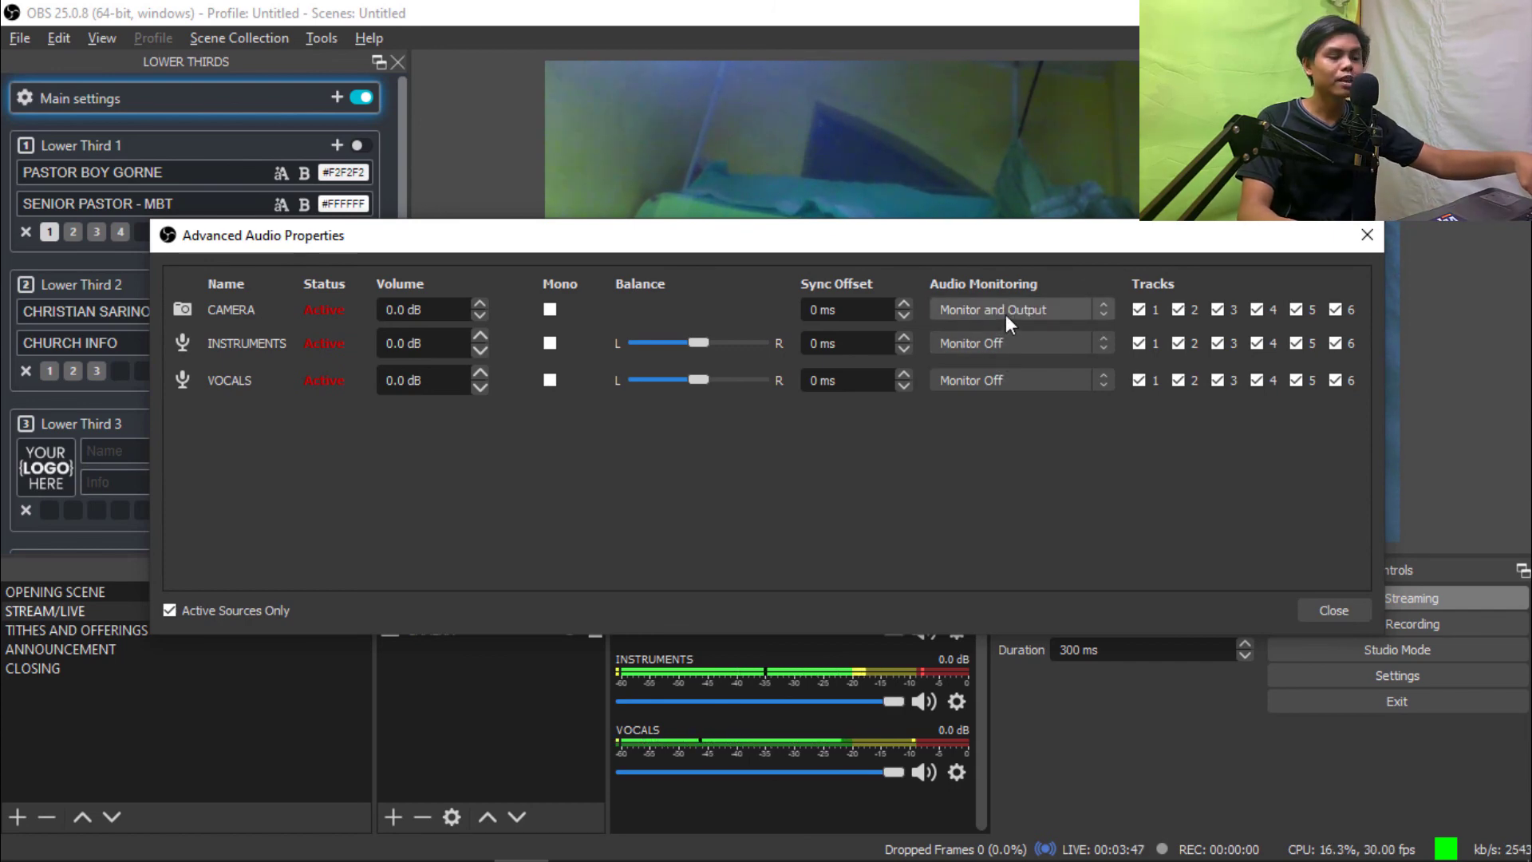
{"action": "left_click", "coordinate": [1005, 314]}
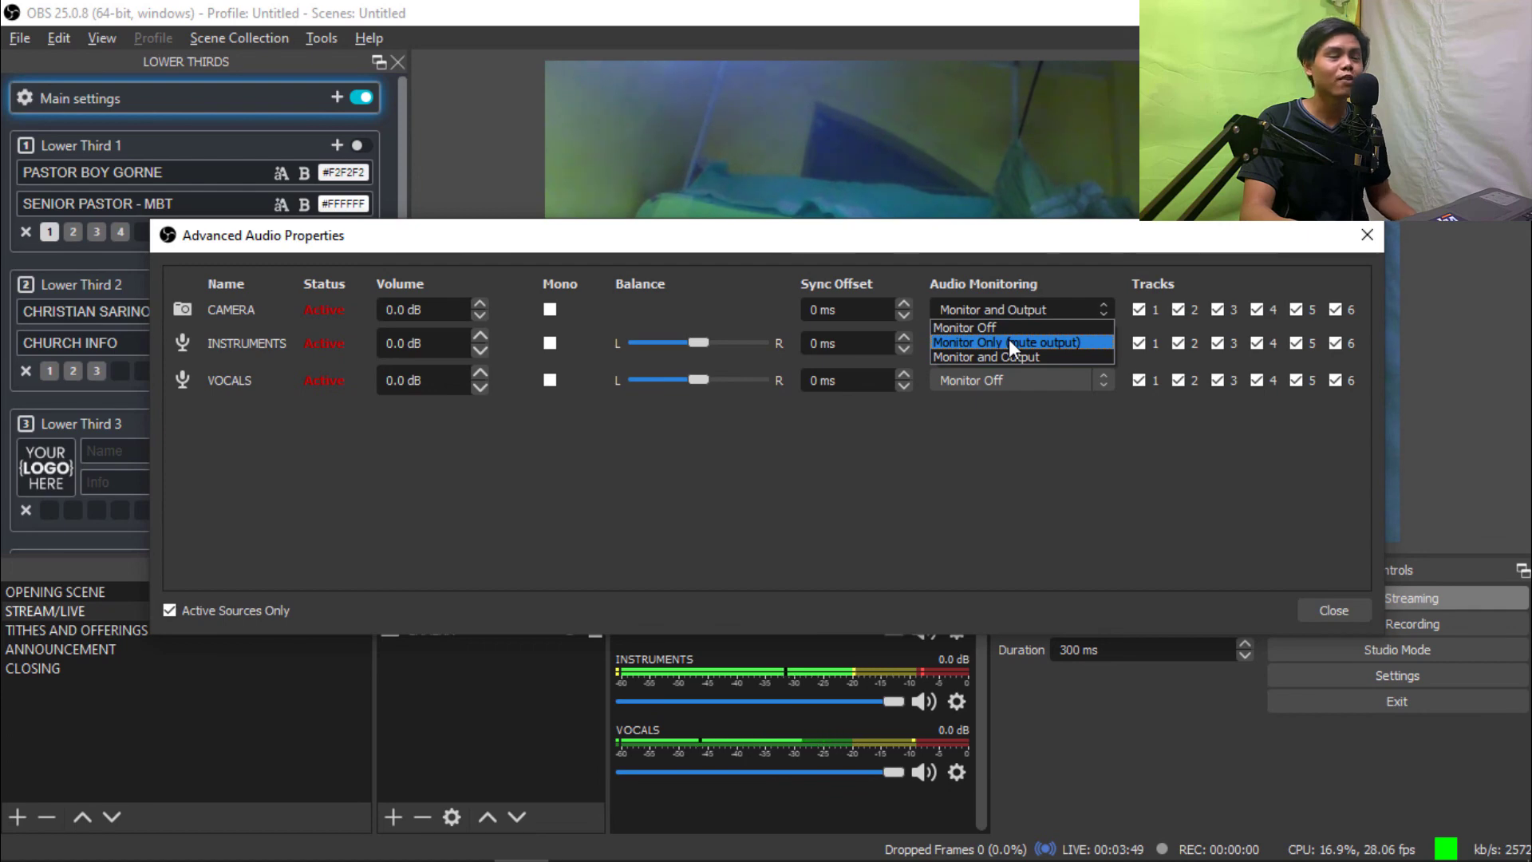
{"action": "left_click", "coordinate": [1008, 328]}
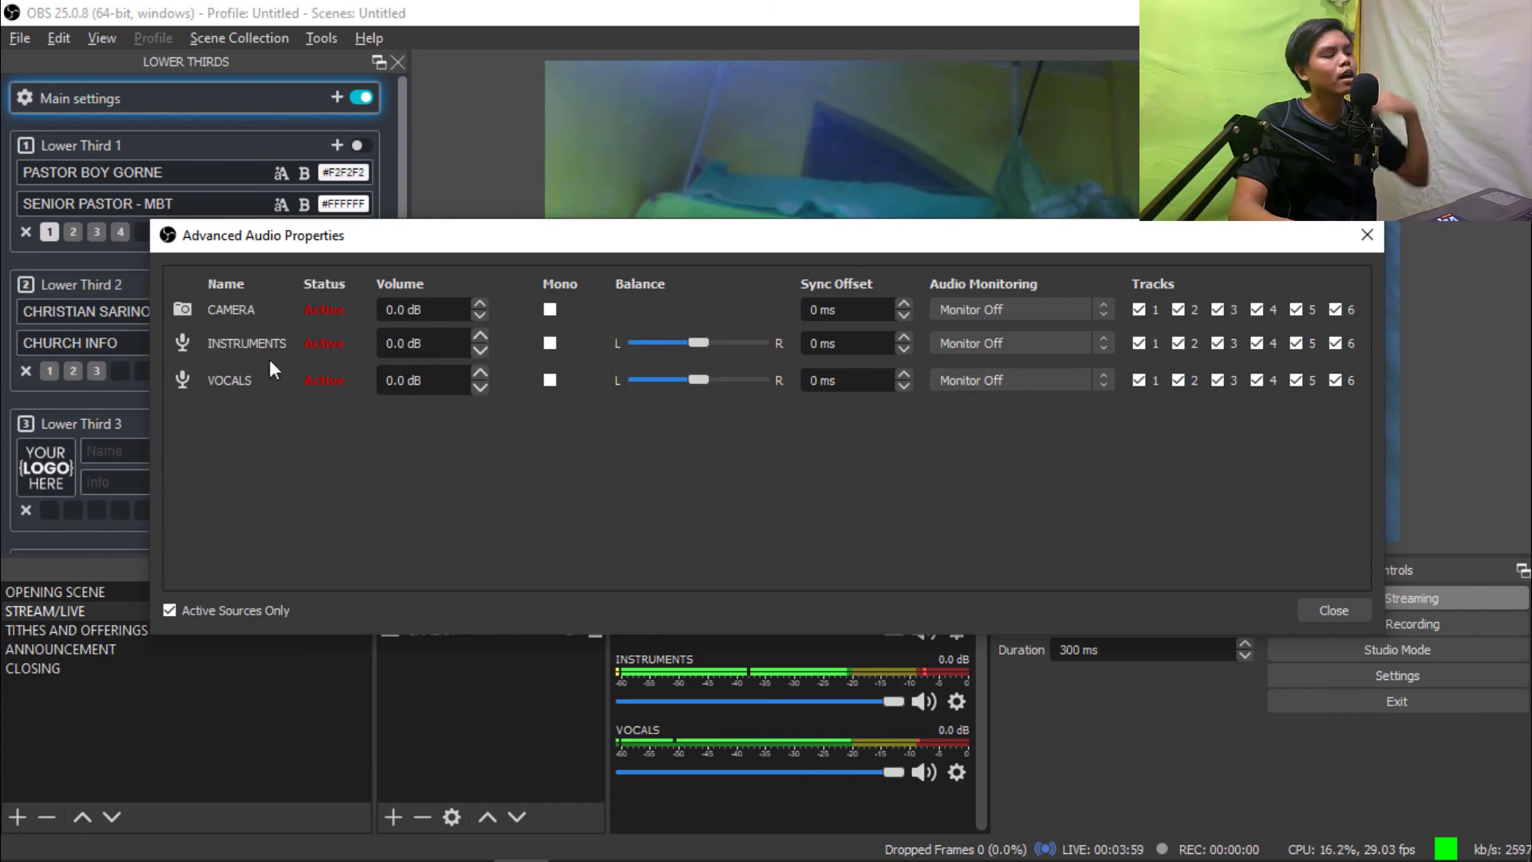
- Enable Mono for the VOCALS source and close Advanced Audio Properties
{"action": "left_click", "coordinate": [549, 381]}
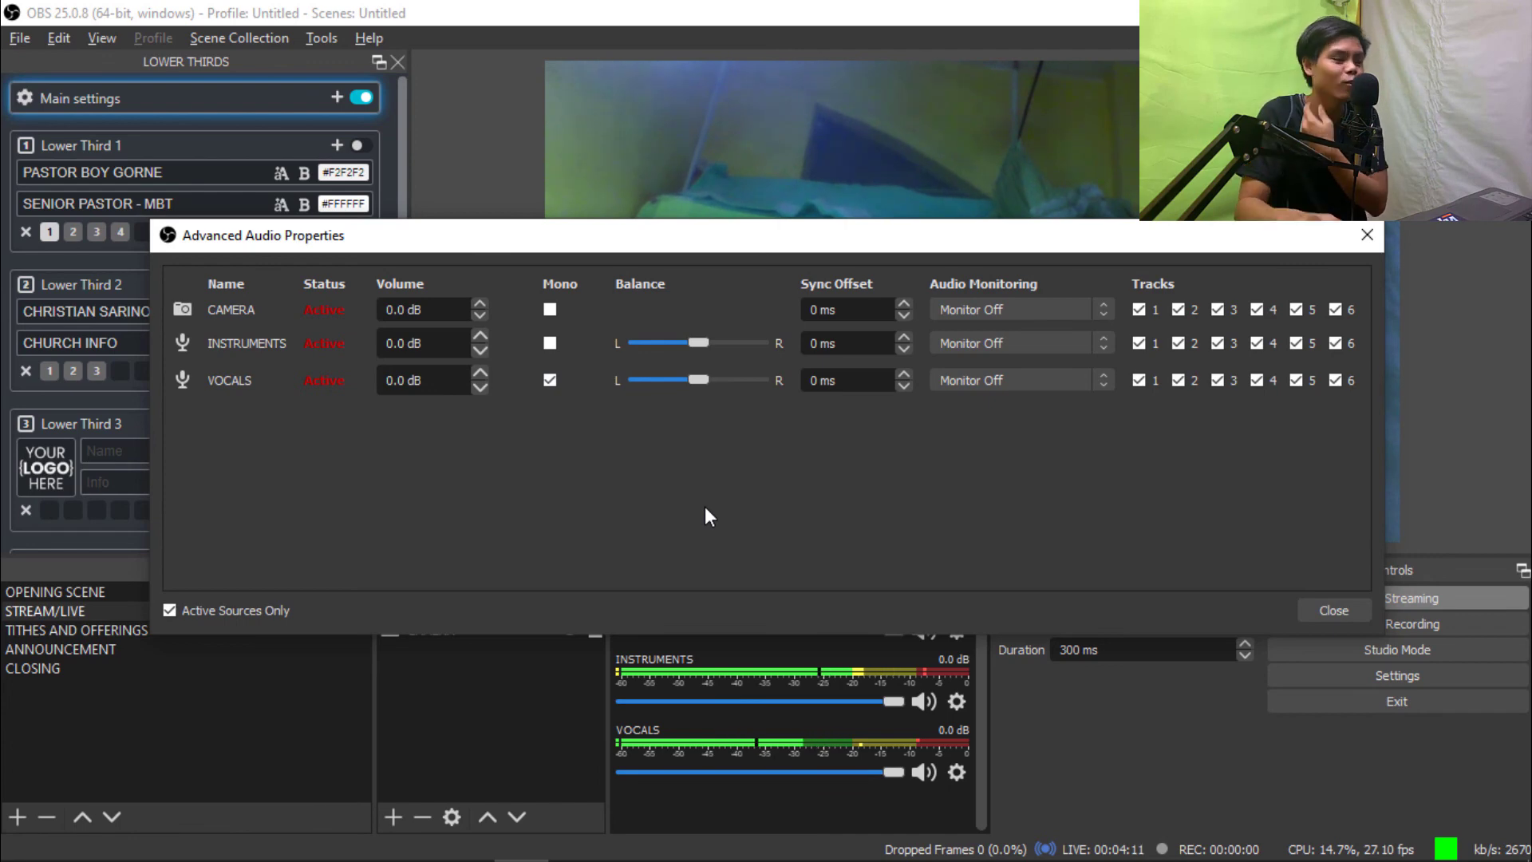
{"action": "left_click", "coordinate": [1333, 616]}
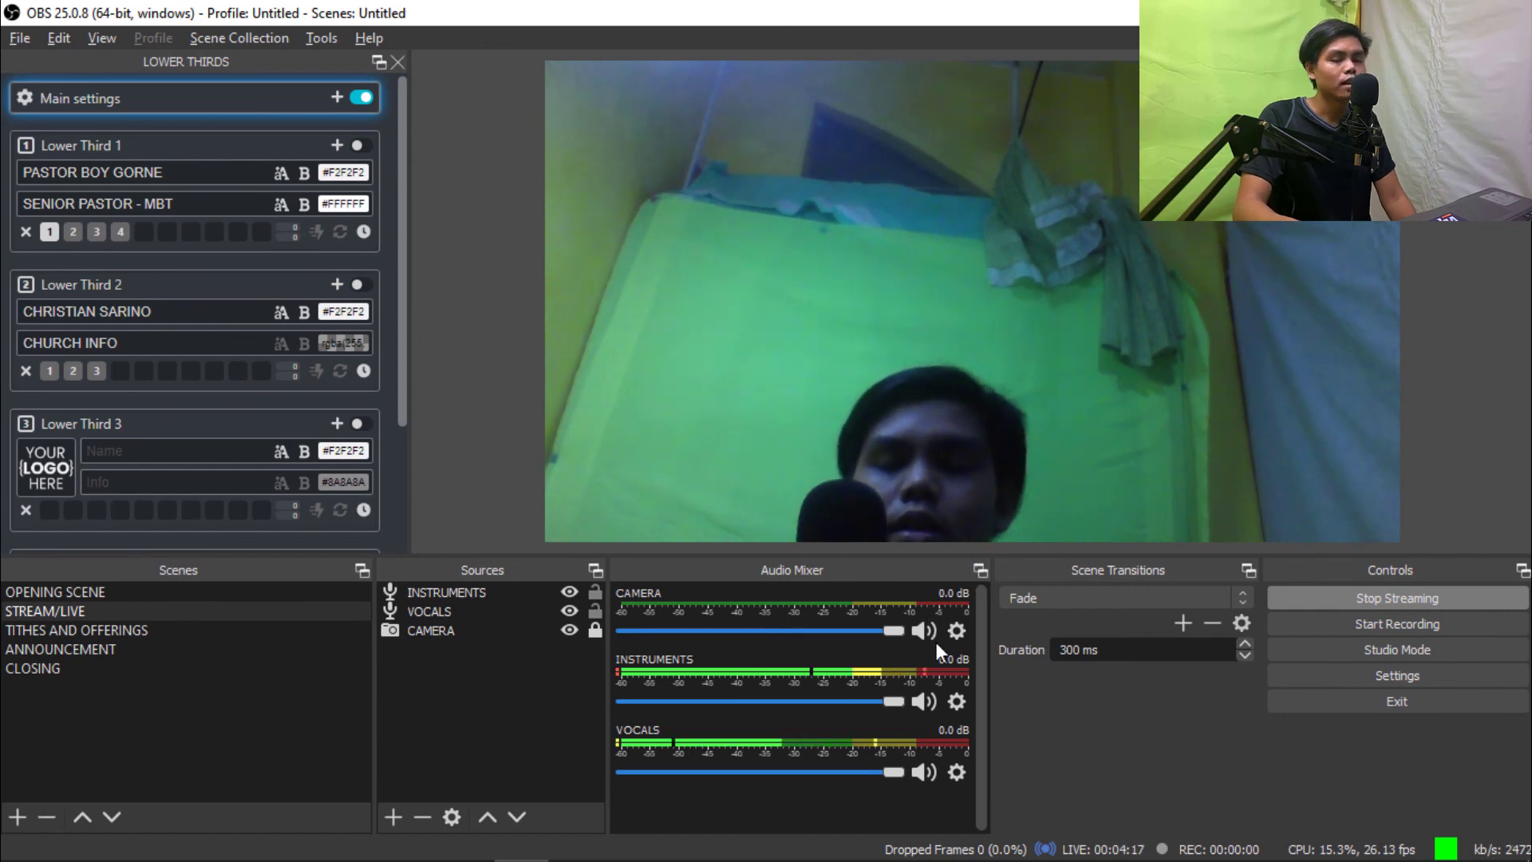
- Look through the audio filter types available for the INSTRUMENTS source and close its filters without adding one
{"action": "left_click", "coordinate": [956, 700]}
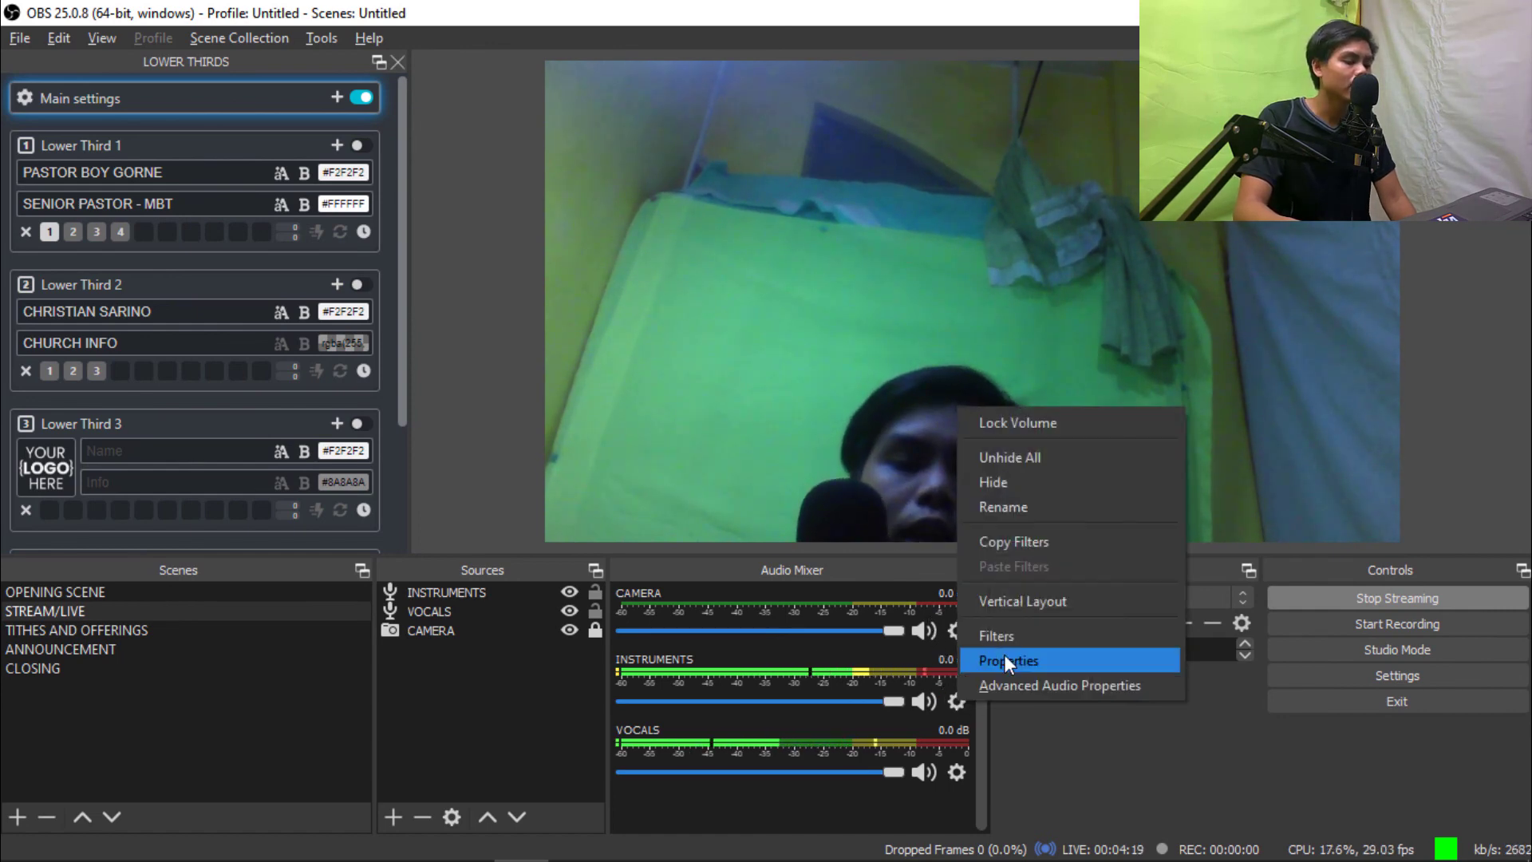
{"action": "left_click", "coordinate": [1010, 638]}
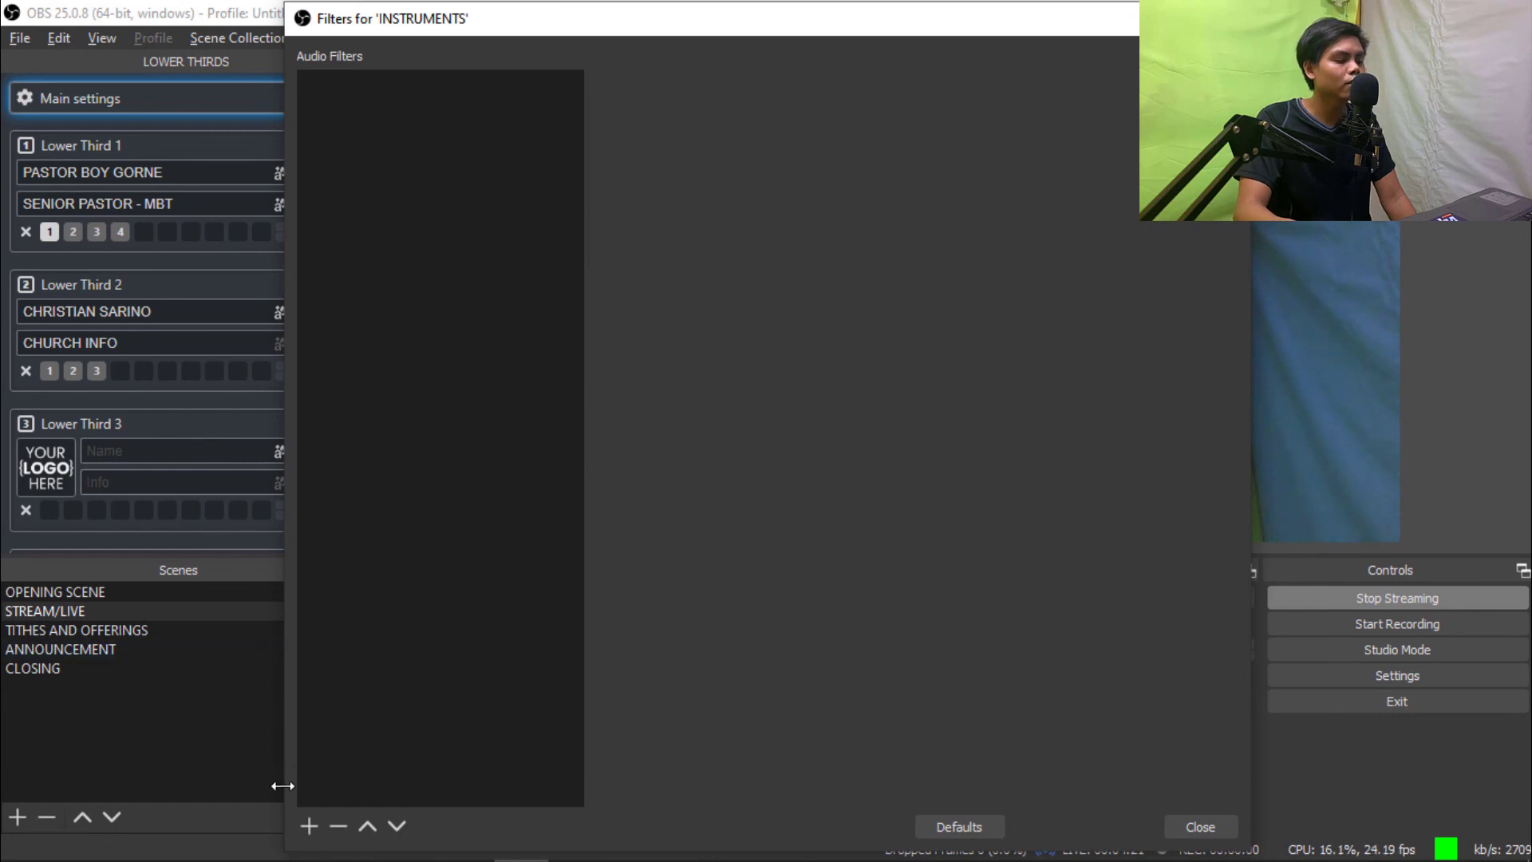
{"action": "left_click", "coordinate": [309, 825]}
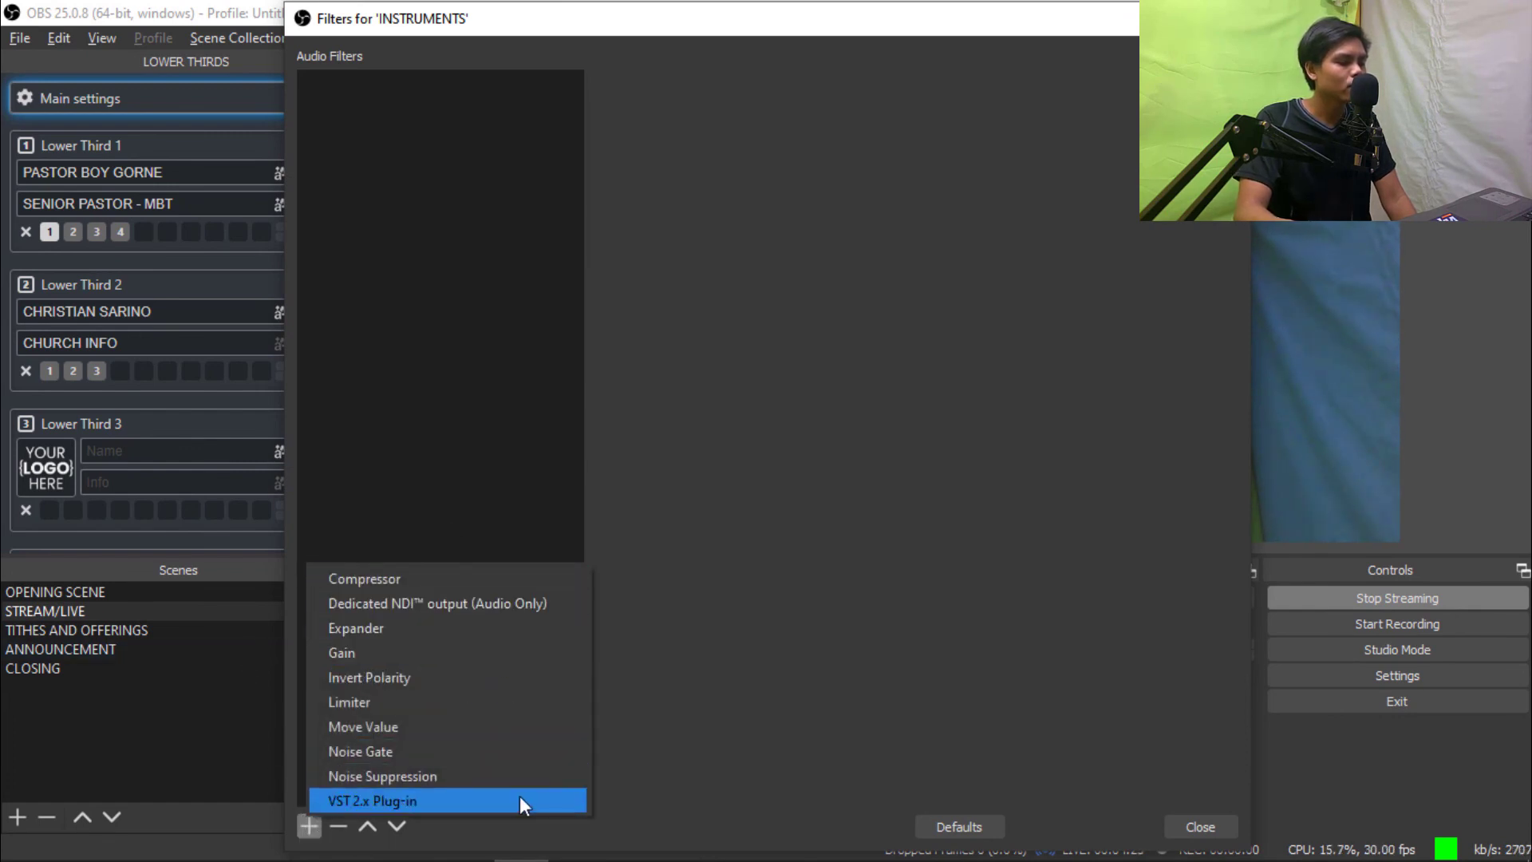
{"action": "left_click", "coordinate": [1204, 826]}
{"action": "left_click", "coordinate": [1205, 824]}
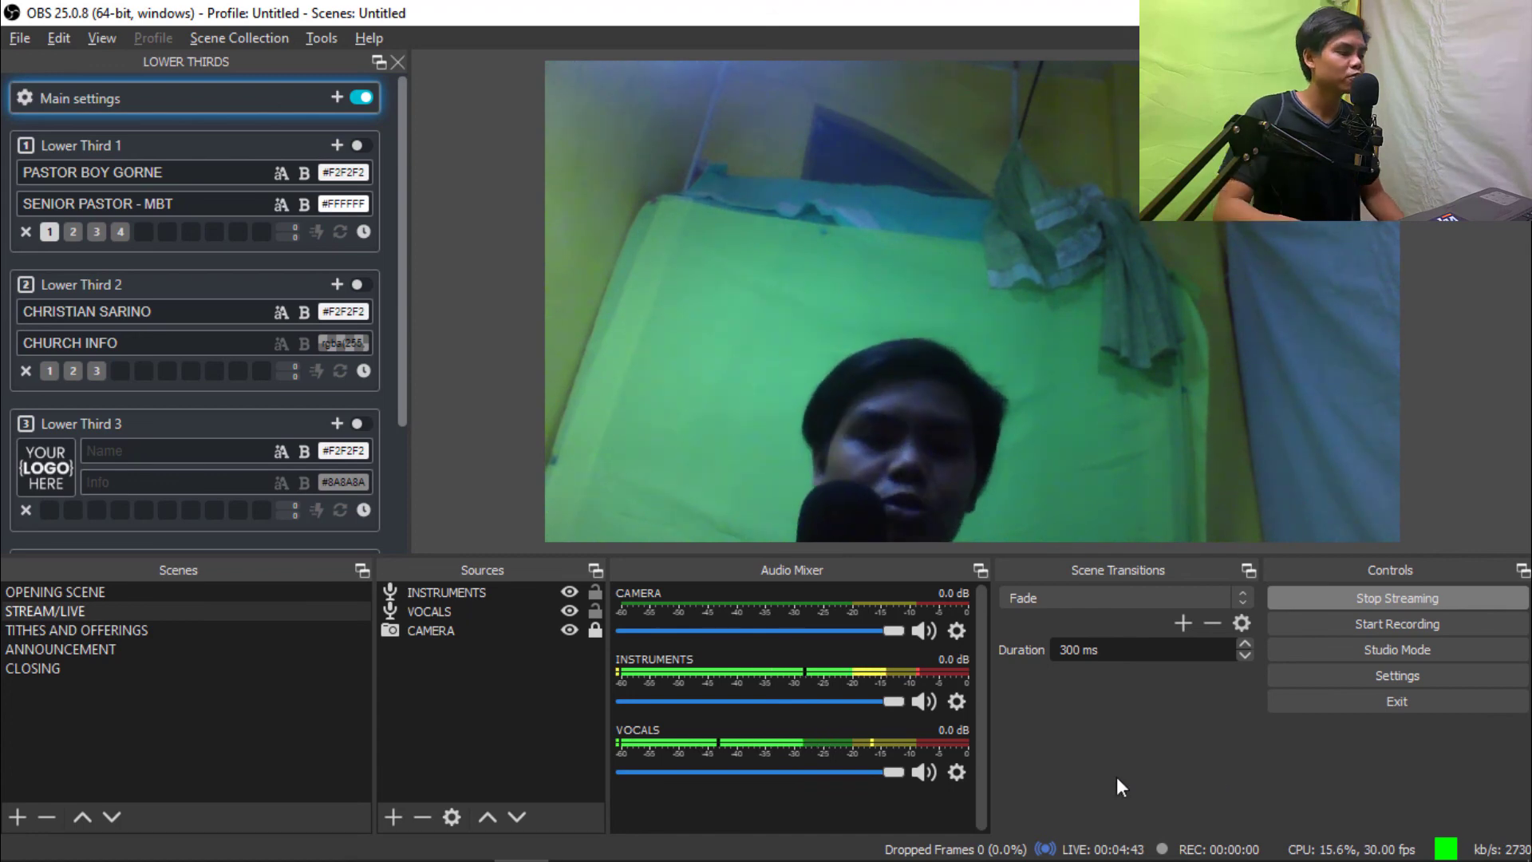
- Run the live output through all scenes from OPENING SCENE to CLOSING, and return via OPENING SCENE to STREAM/LIVE
{"action": "left_click", "coordinate": [217, 583]}
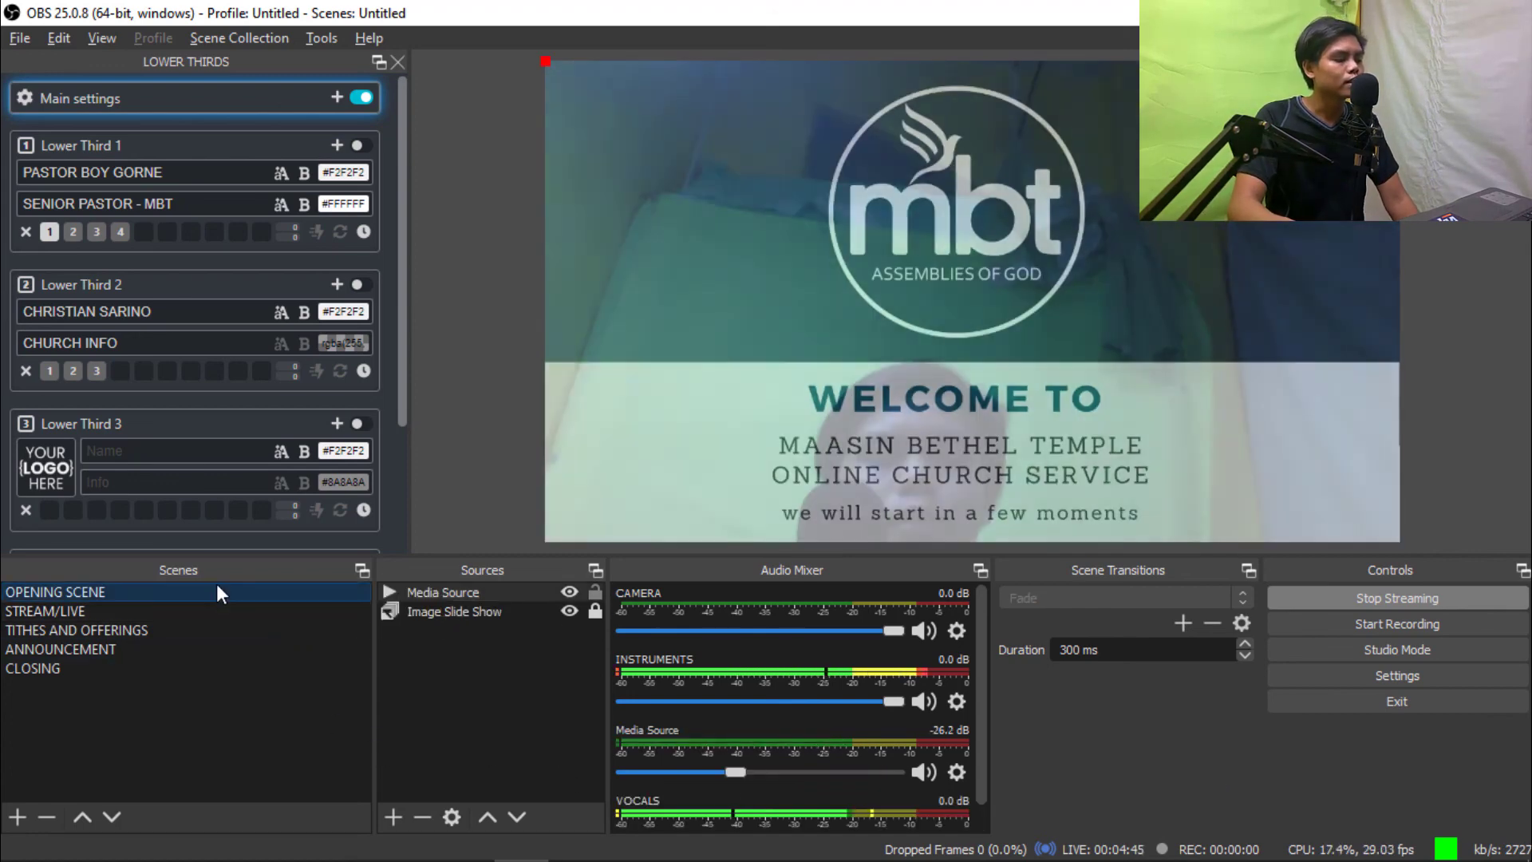
{"action": "left_click", "coordinate": [461, 691]}
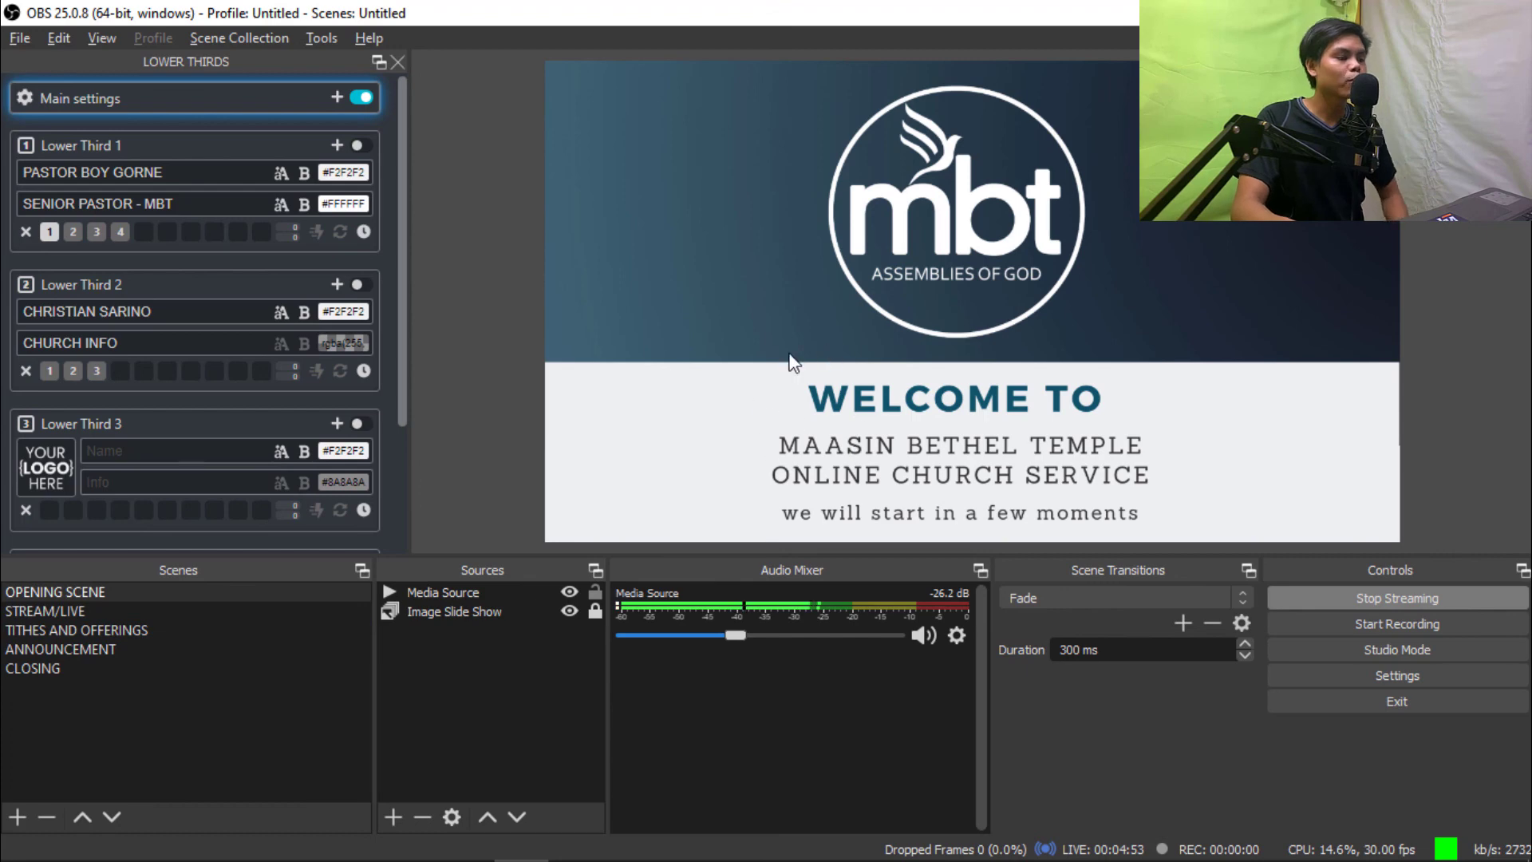
{"action": "left_click", "coordinate": [160, 608]}
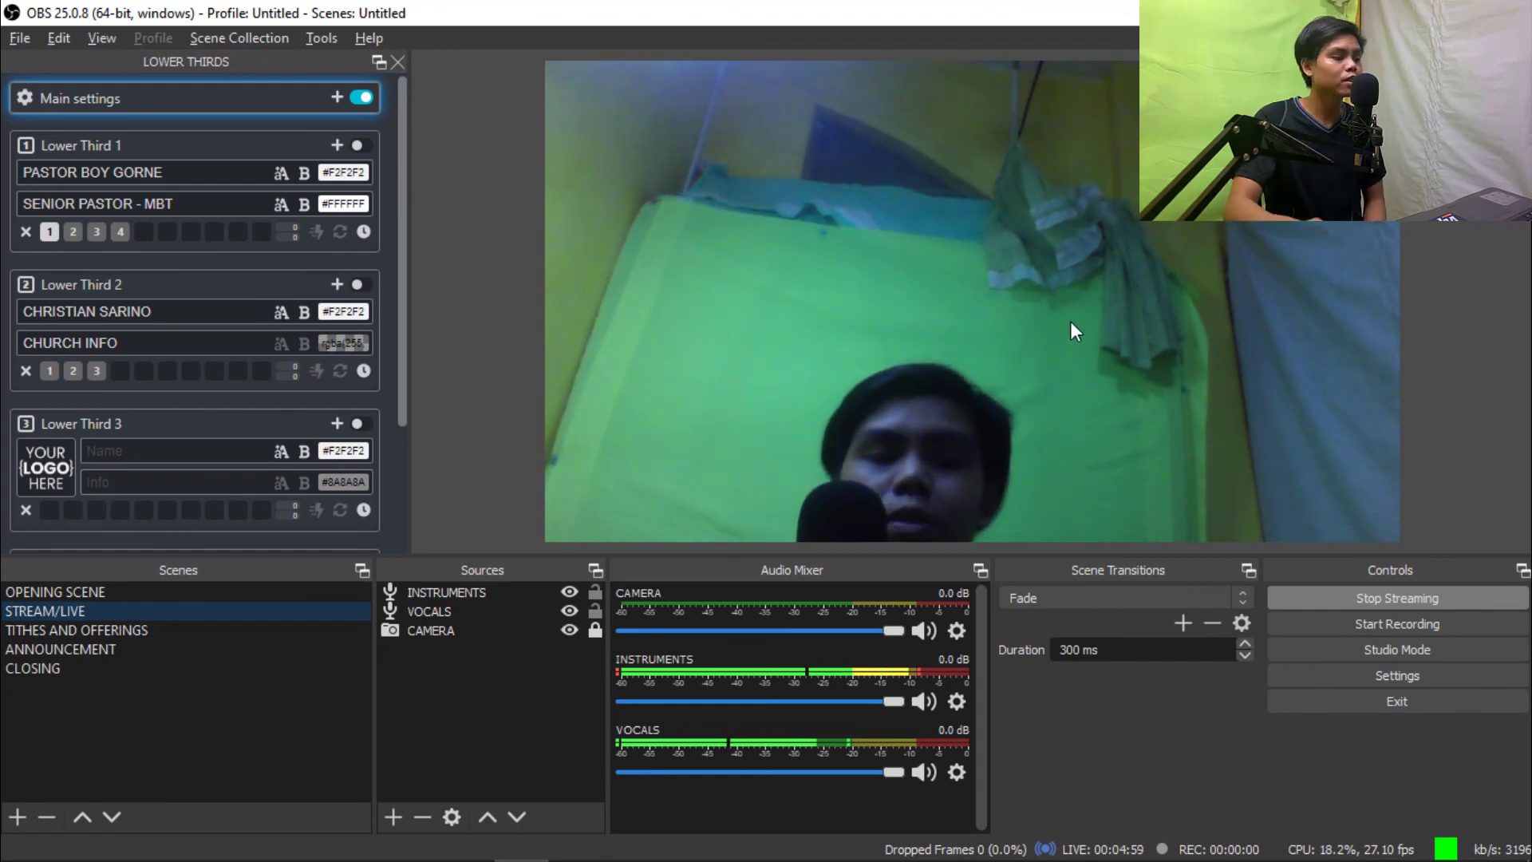
{"action": "left_click", "coordinate": [139, 635]}
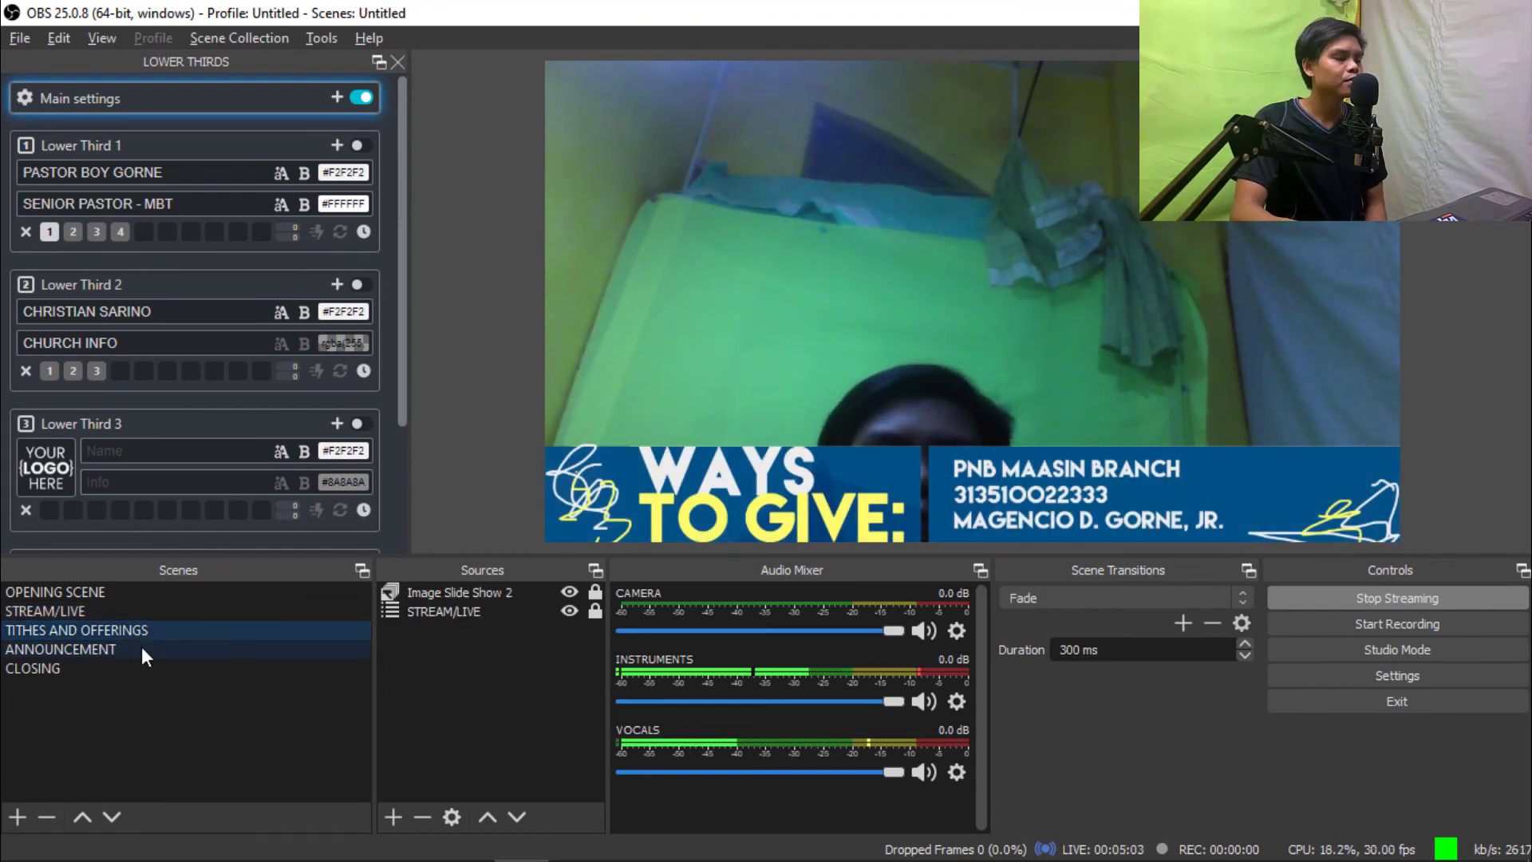
{"action": "left_click", "coordinate": [142, 648]}
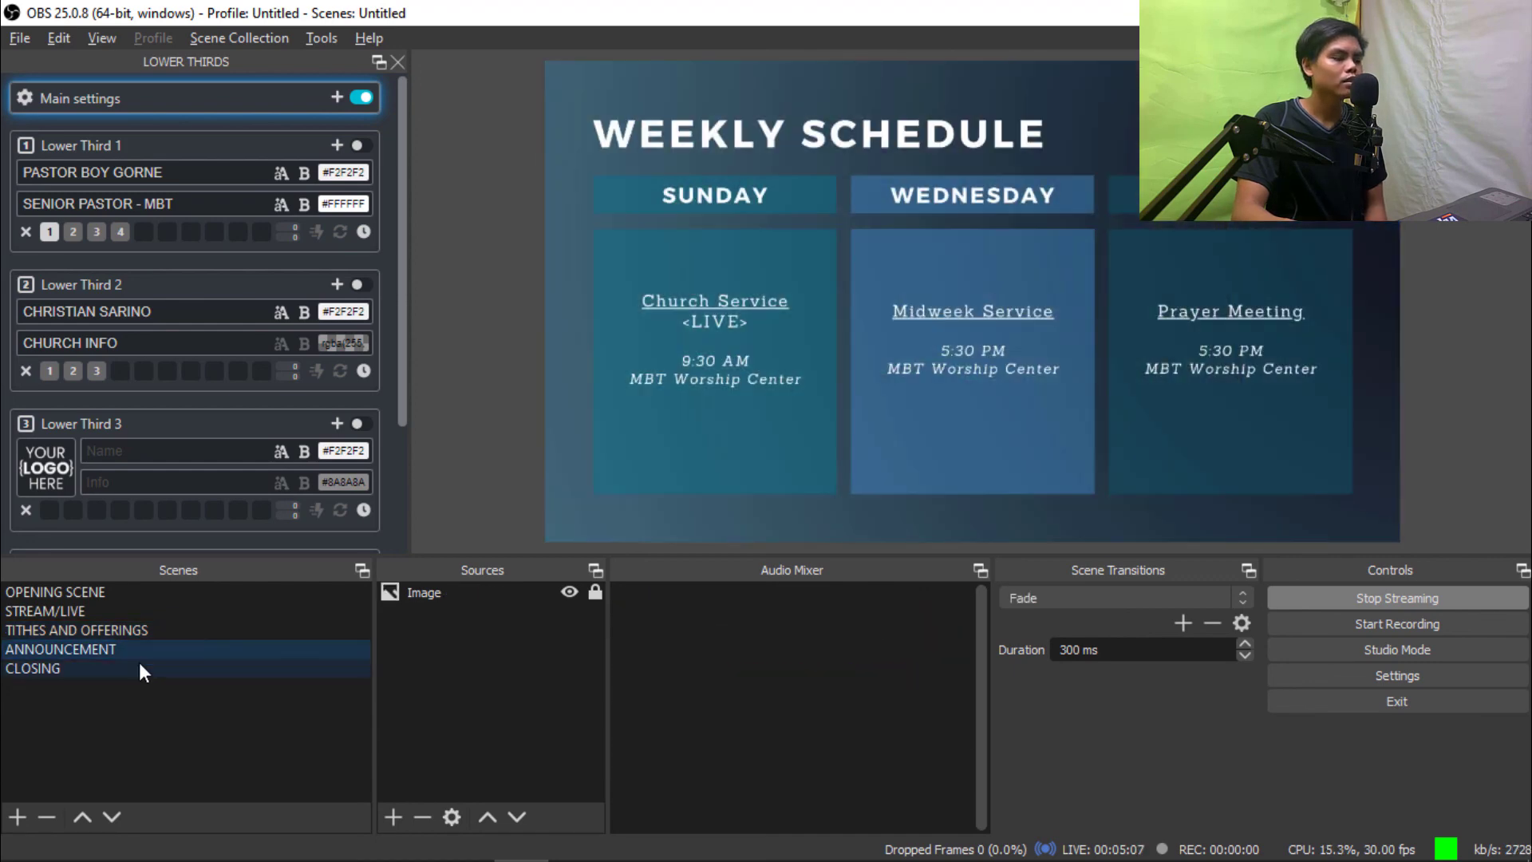
{"action": "left_click", "coordinate": [141, 667]}
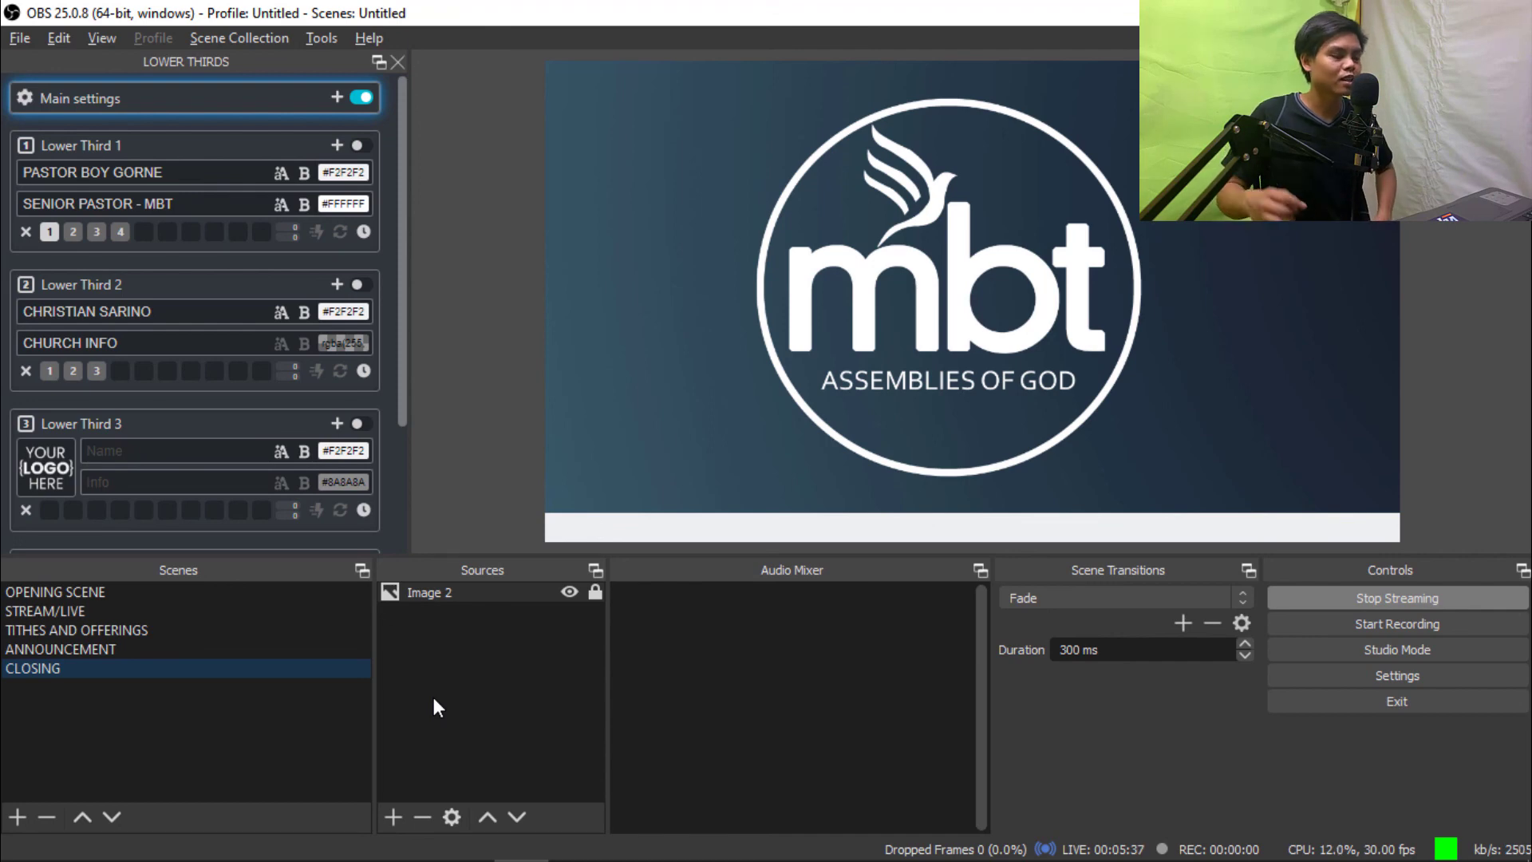
{"action": "left_click", "coordinate": [241, 591]}
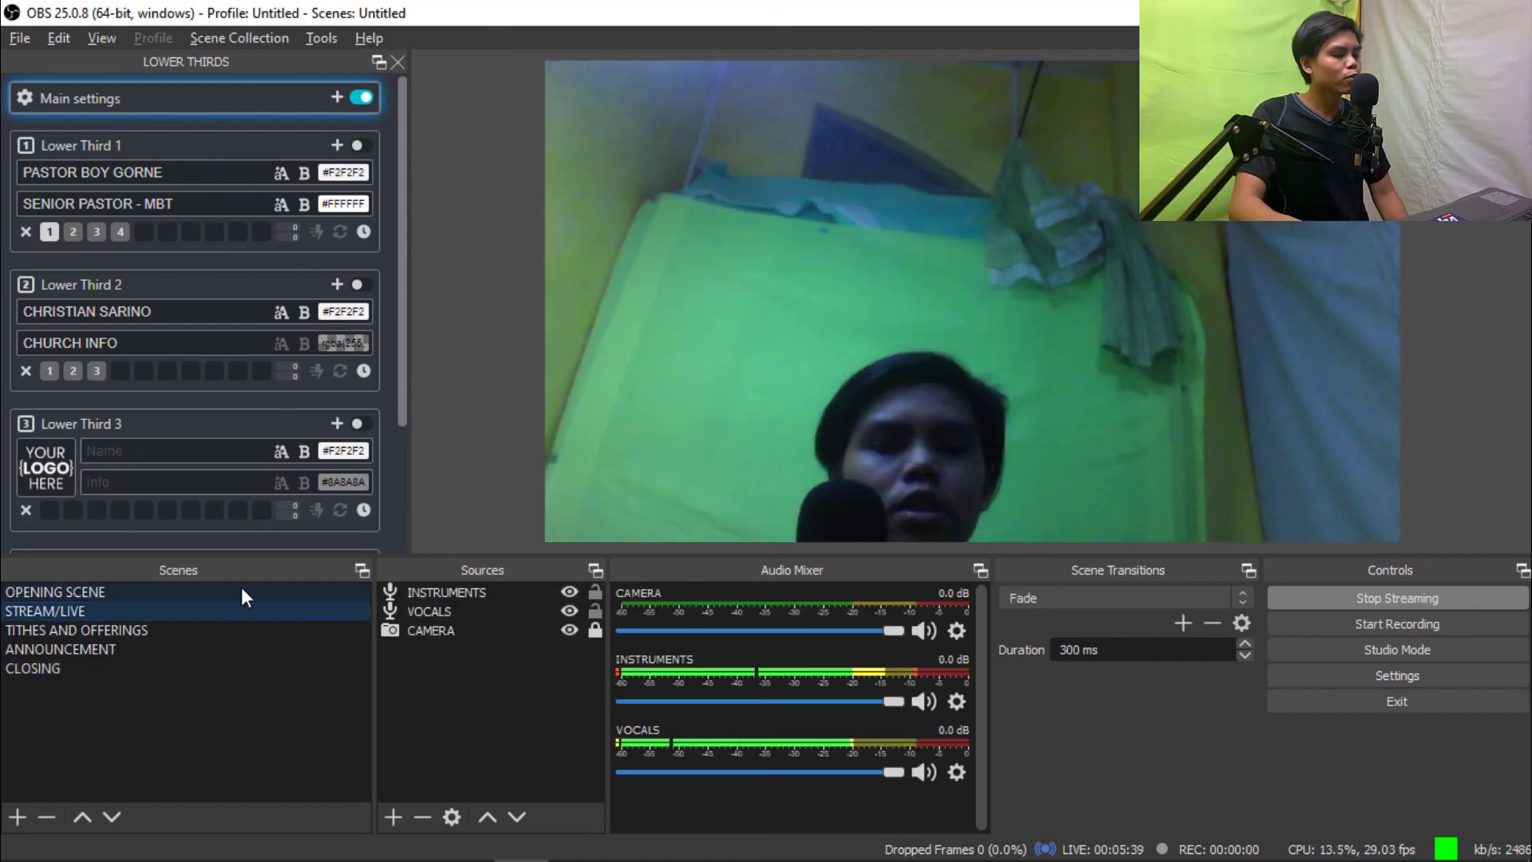
{"action": "left_click", "coordinate": [241, 609]}
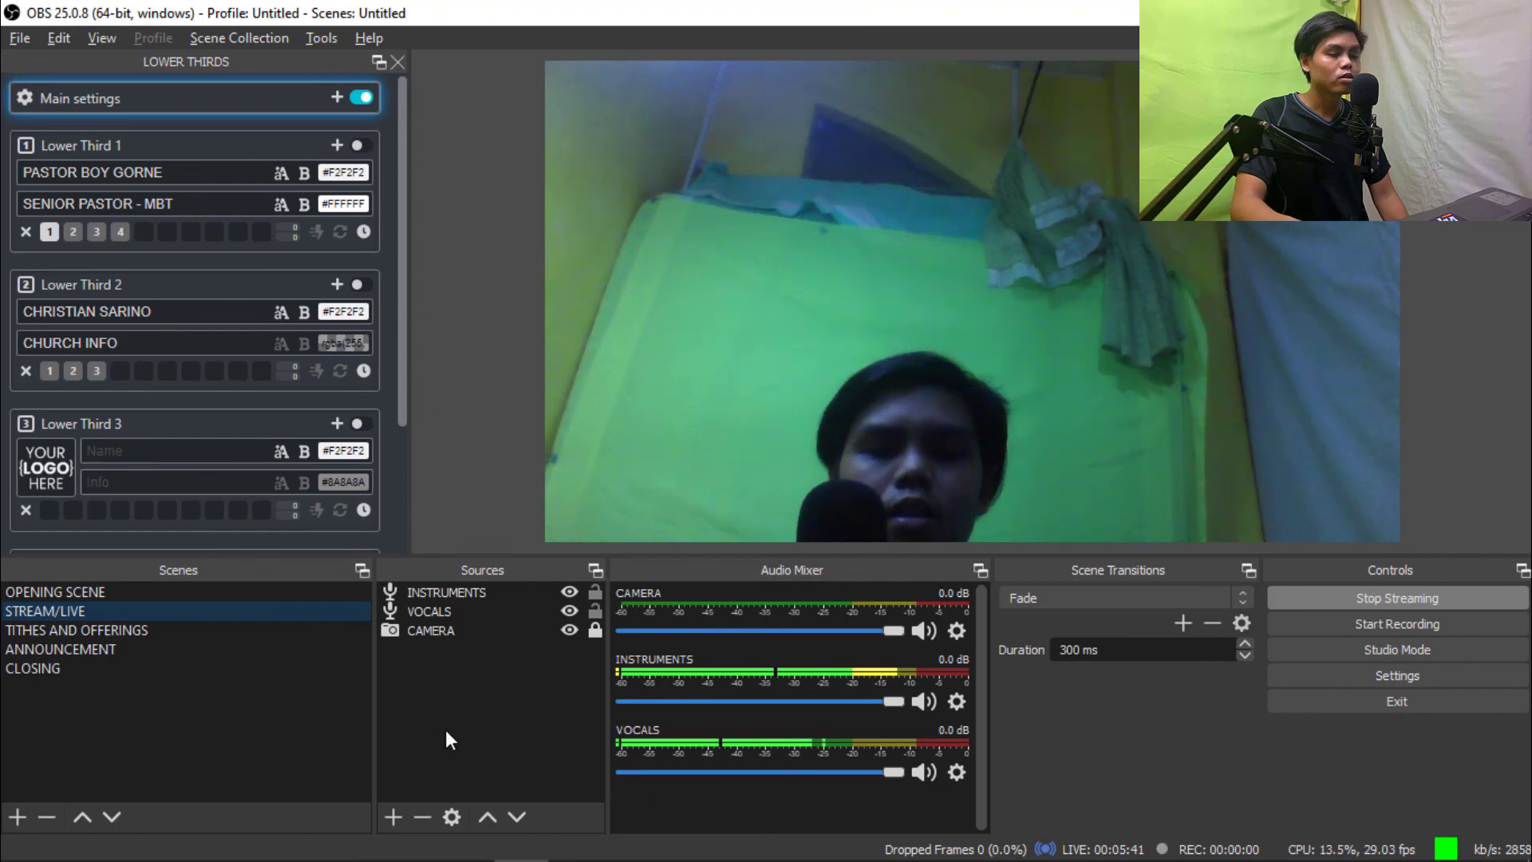